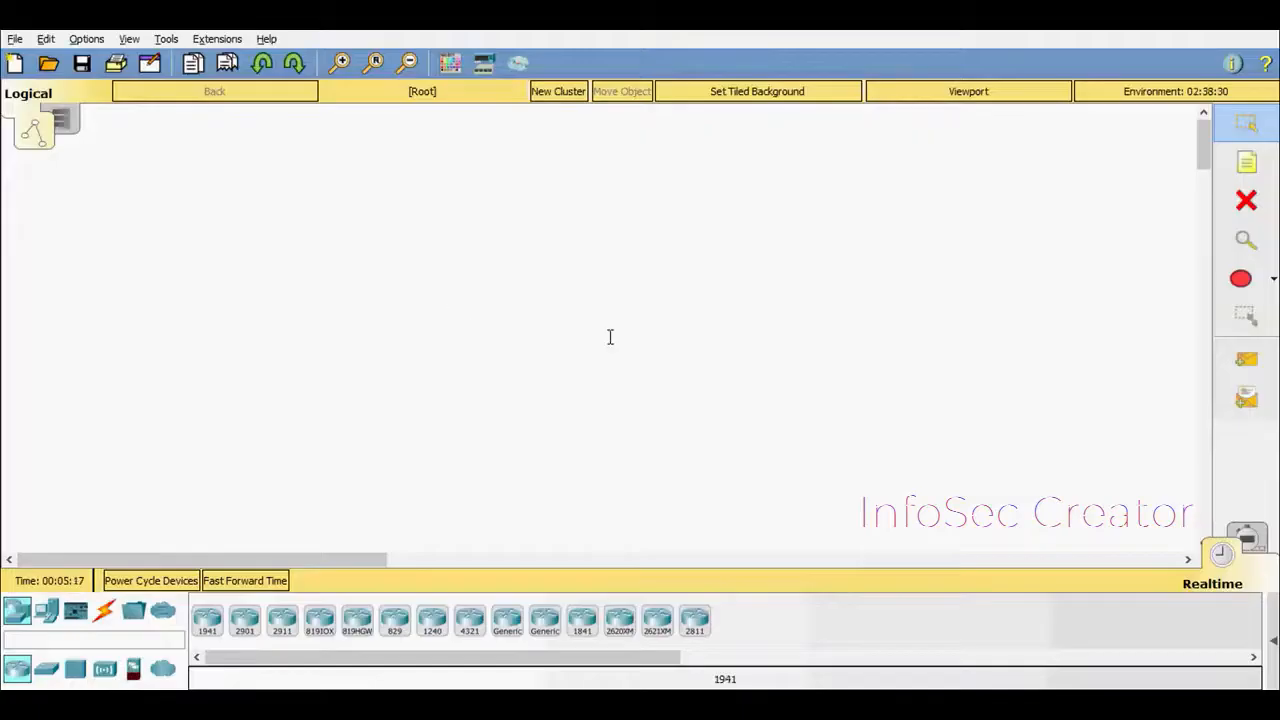
# Add the note "Router-on-a-Stick Inter-VLAN Routing" as a title near the upper middle of the workspace
pyautogui.click(1246, 163)
pyautogui.click(487, 137)
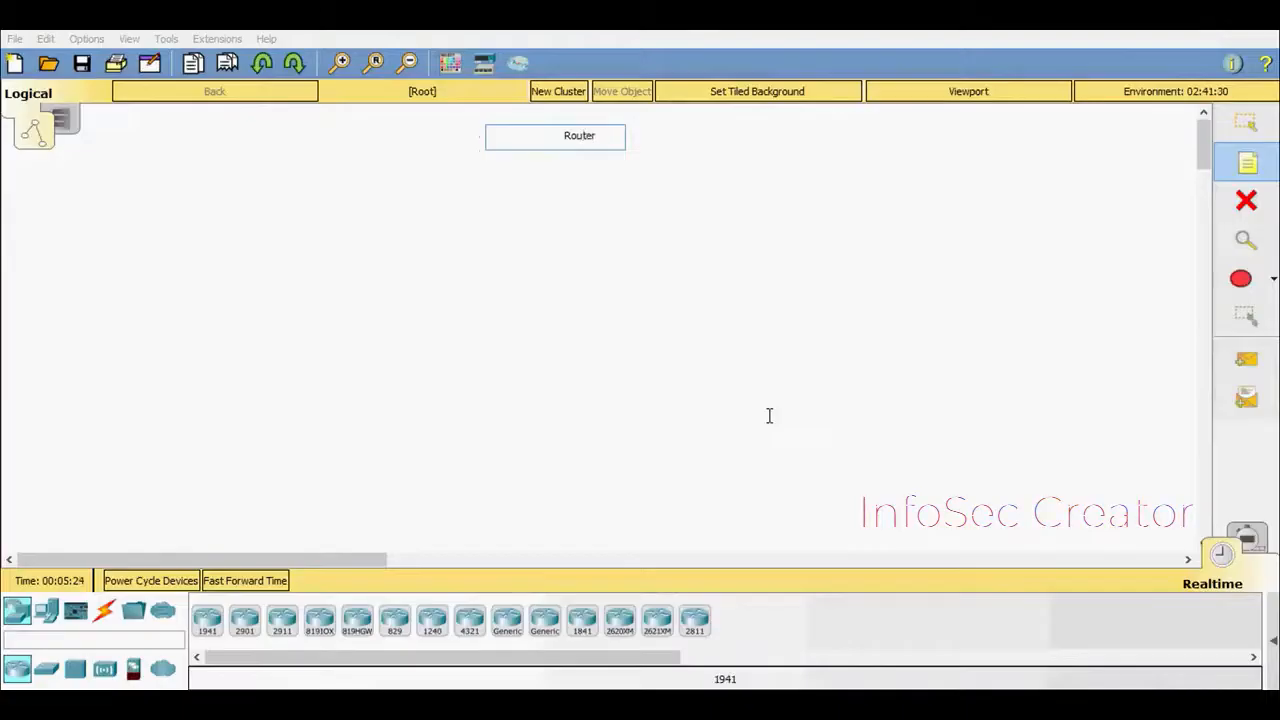
pyautogui.write('Router-on-a-S')
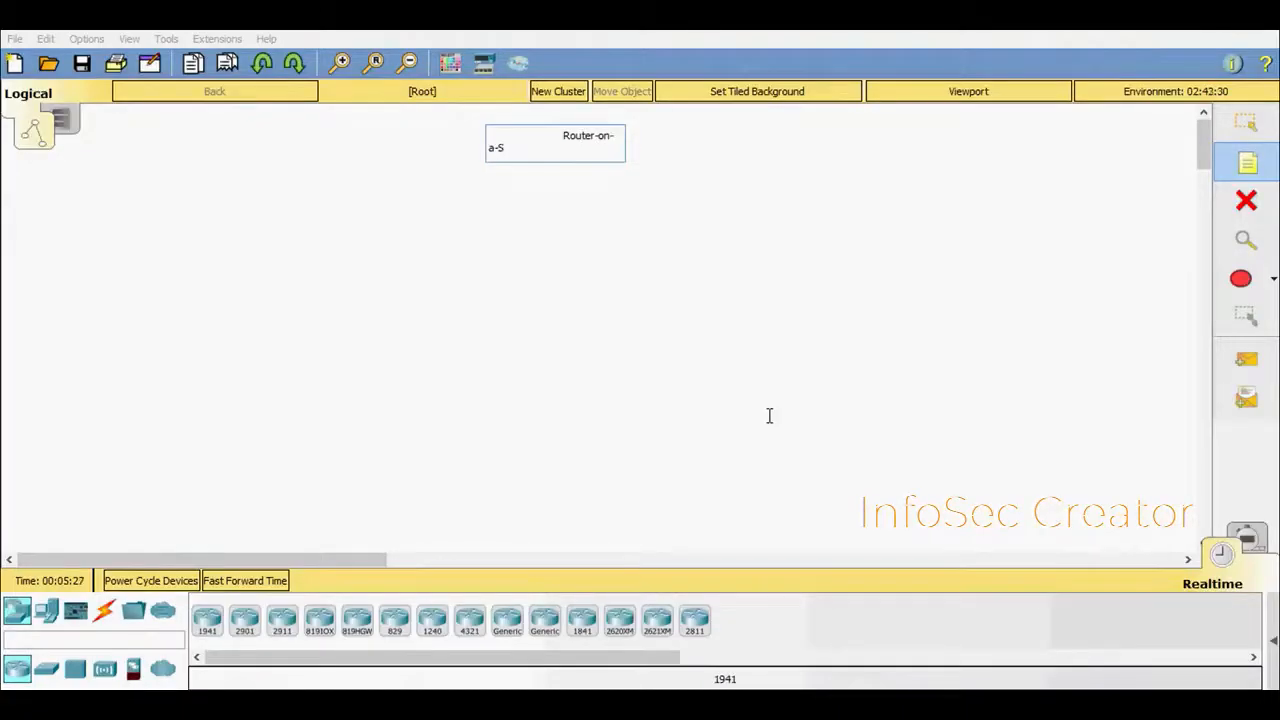
pyautogui.press('BackSpace')
pyautogui.press('BackSpace')
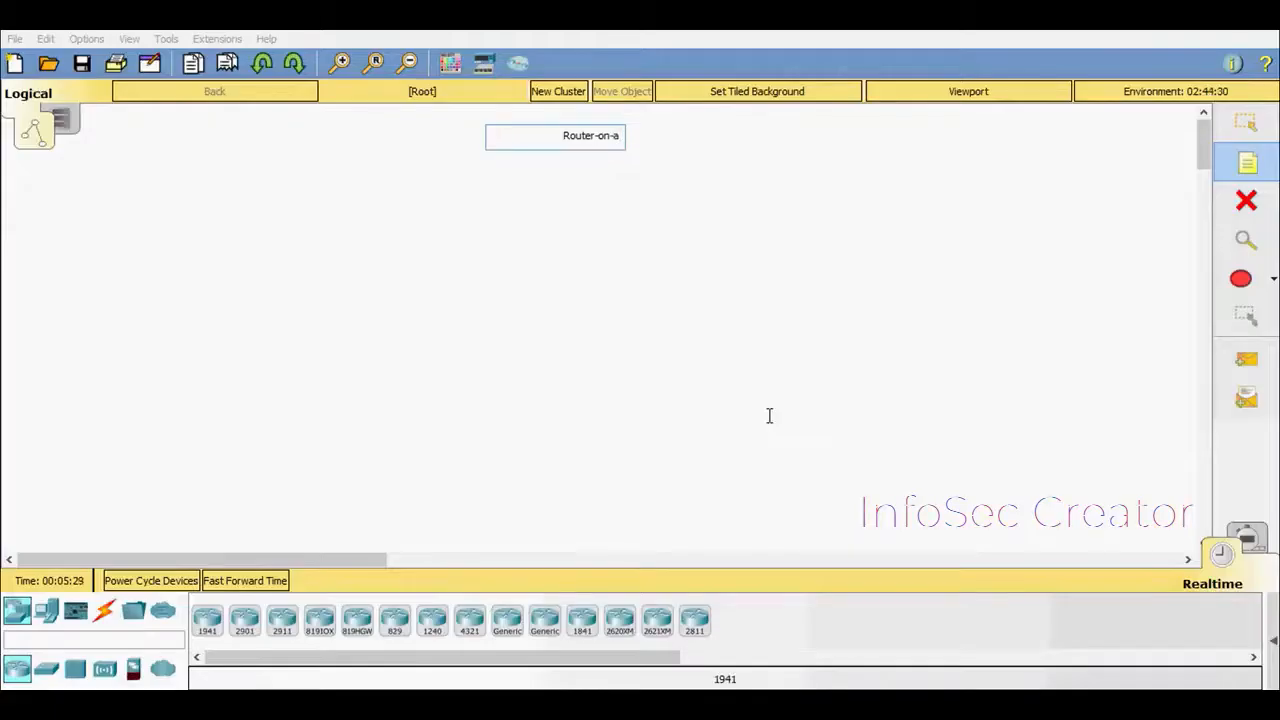
pyautogui.write('-Stick Inter-VL')
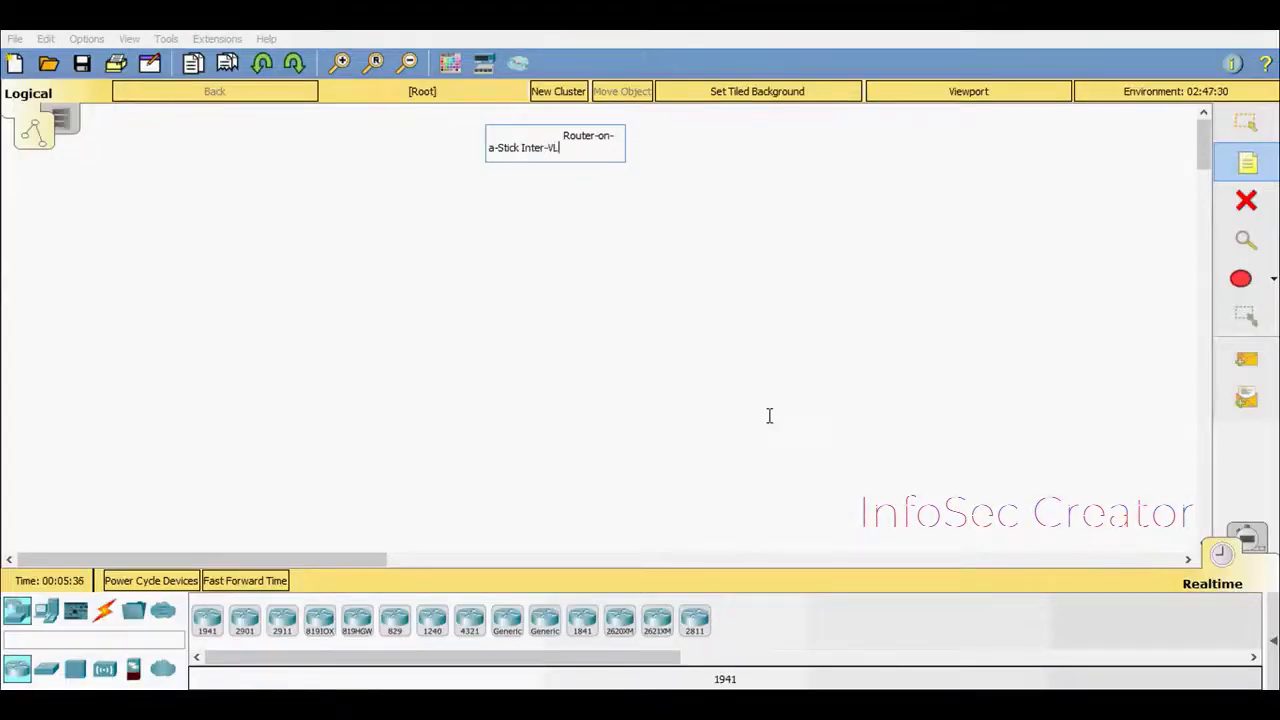
pyautogui.write('Routging')
pyautogui.press('Escape')
pyautogui.moveTo(603, 145); pyautogui.dragTo(643, 141)
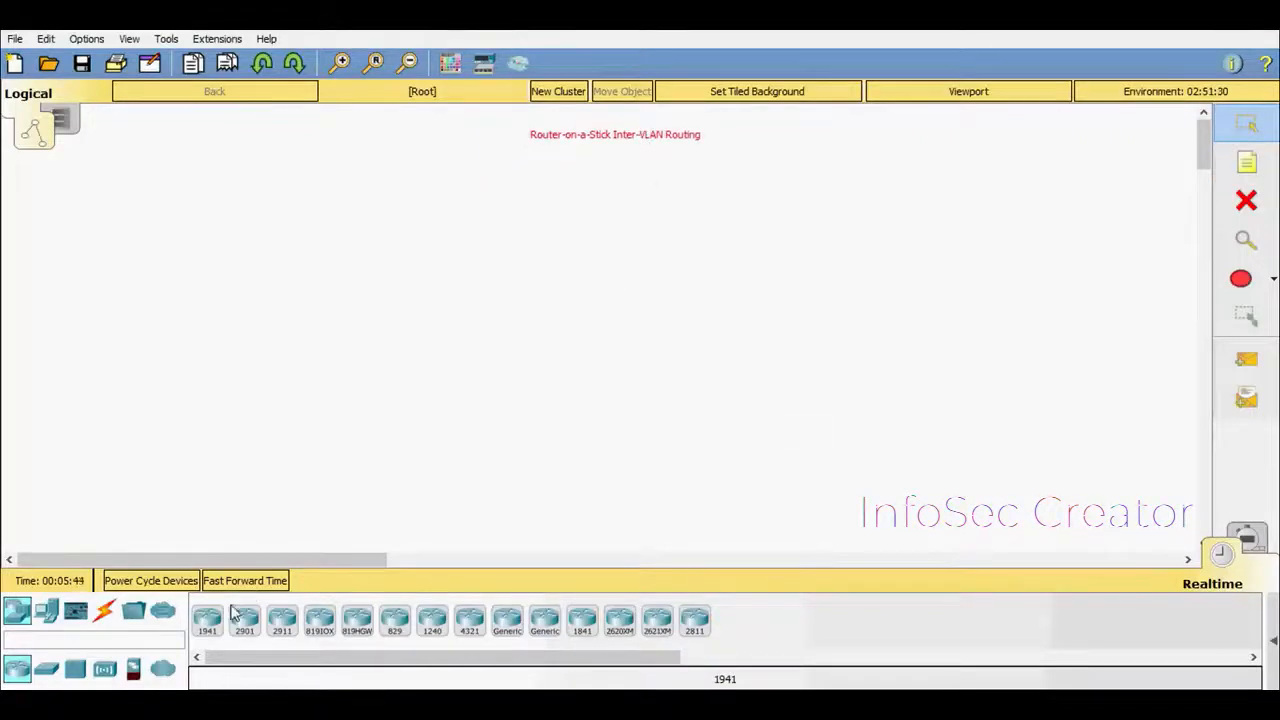
# Place a 1941 router beneath the title, three 2960 switches in a row below it, and a fourth 2960 under the middle switch
pyautogui.moveTo(207, 621); pyautogui.dragTo(230, 621)
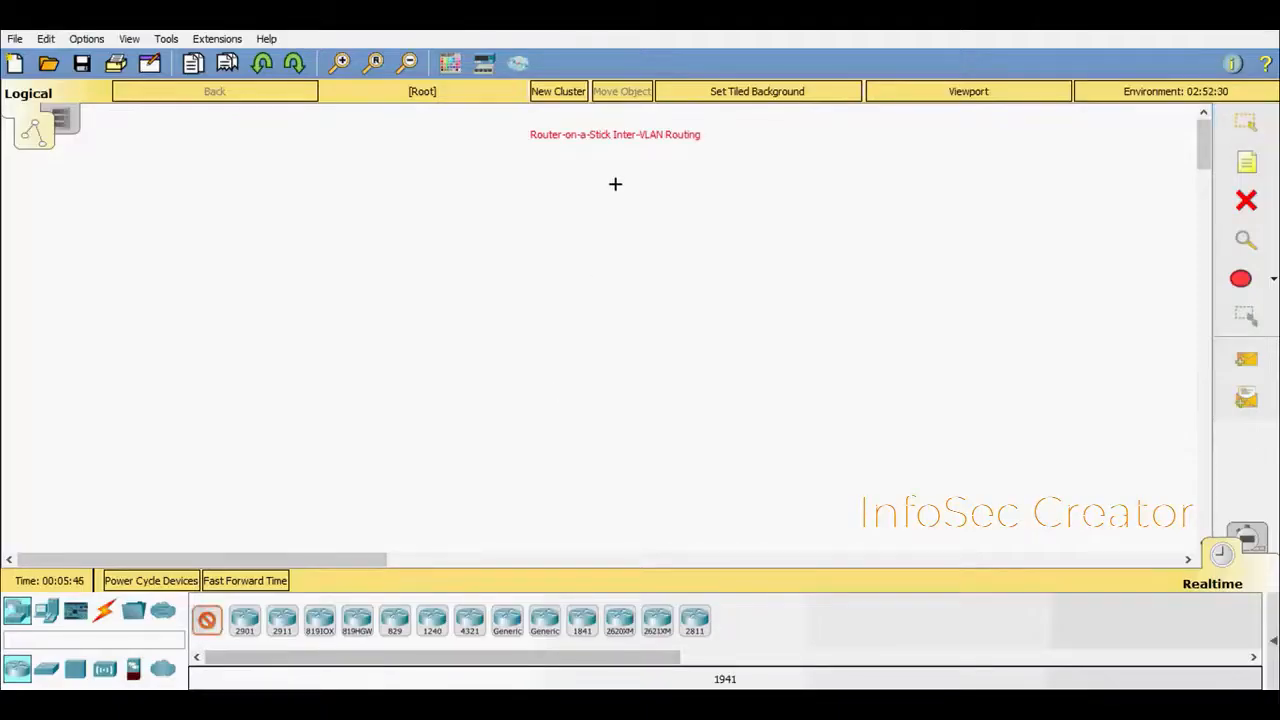
pyautogui.moveTo(620, 162); pyautogui.dragTo(620, 163)
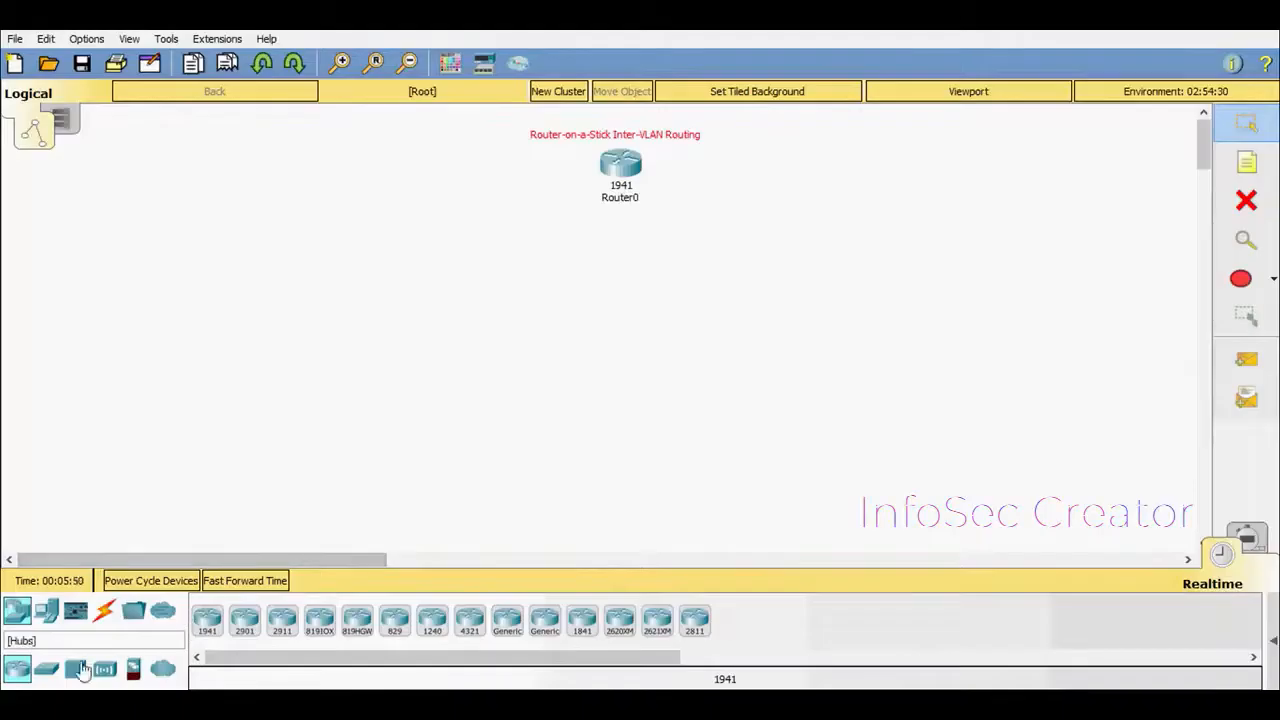
pyautogui.click(47, 670)
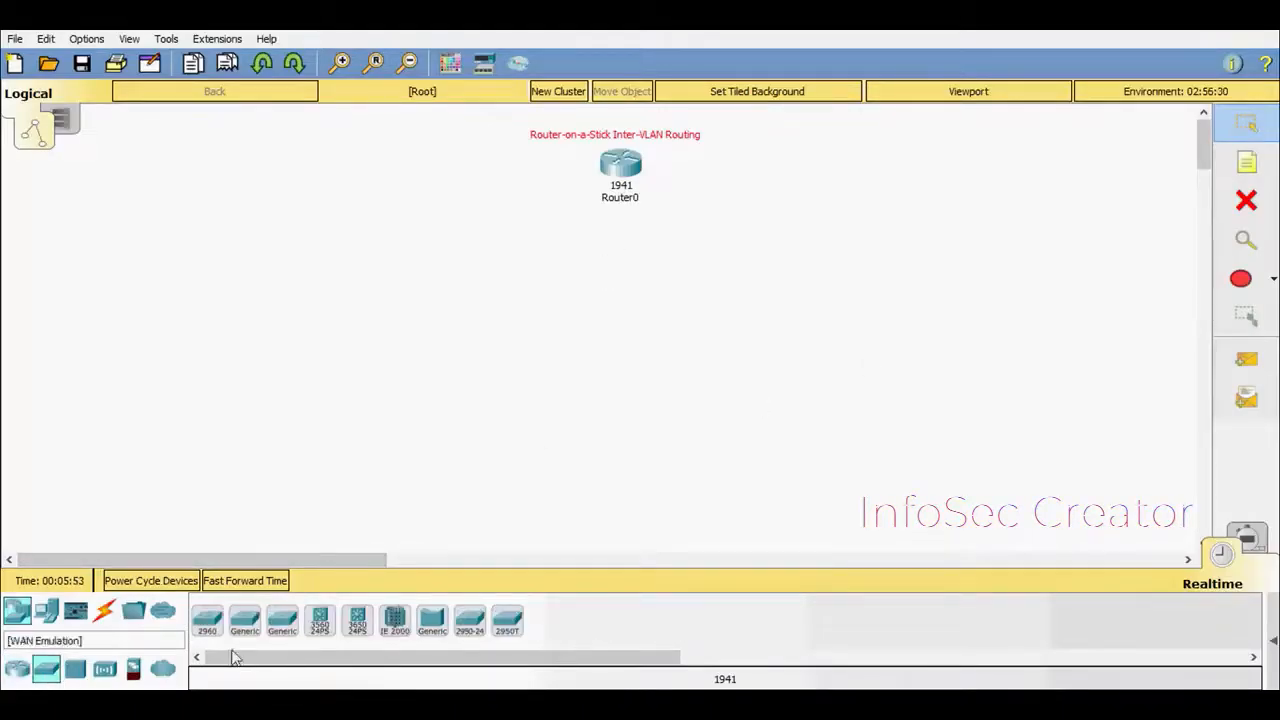
pyautogui.click(207, 622)
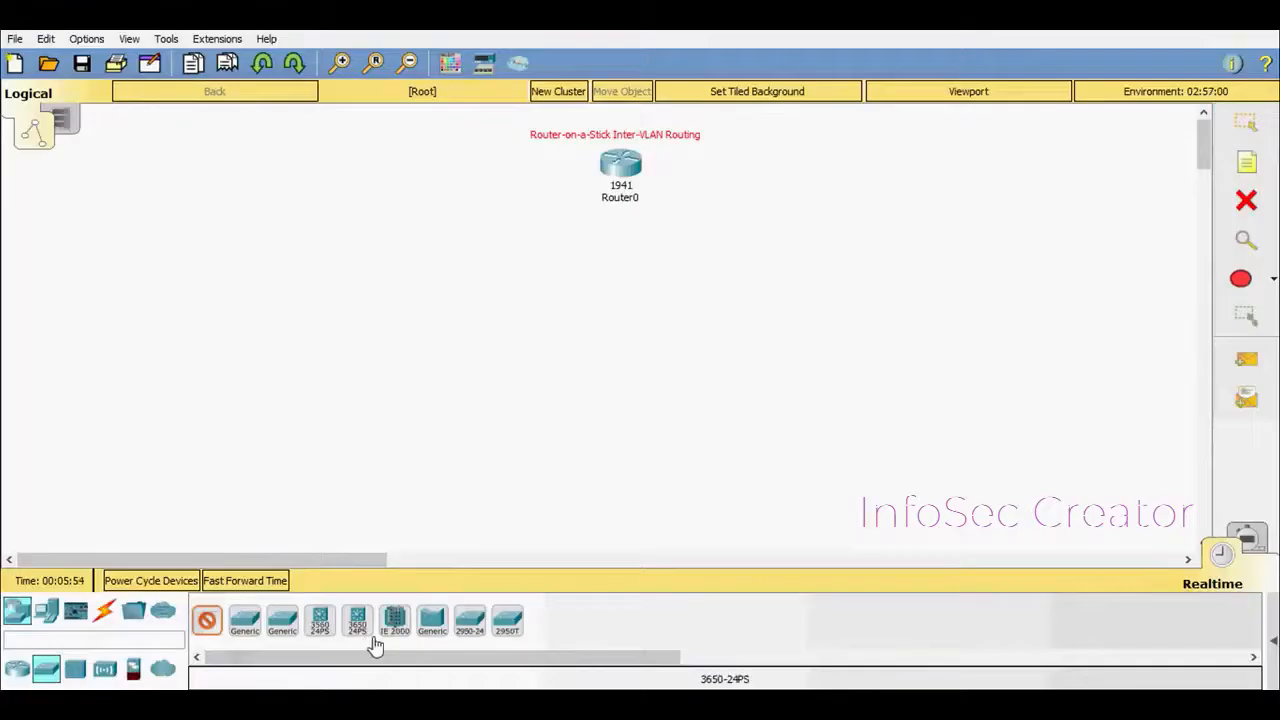
pyautogui.click(622, 315)
pyautogui.click(419, 318)
pyautogui.click(822, 316)
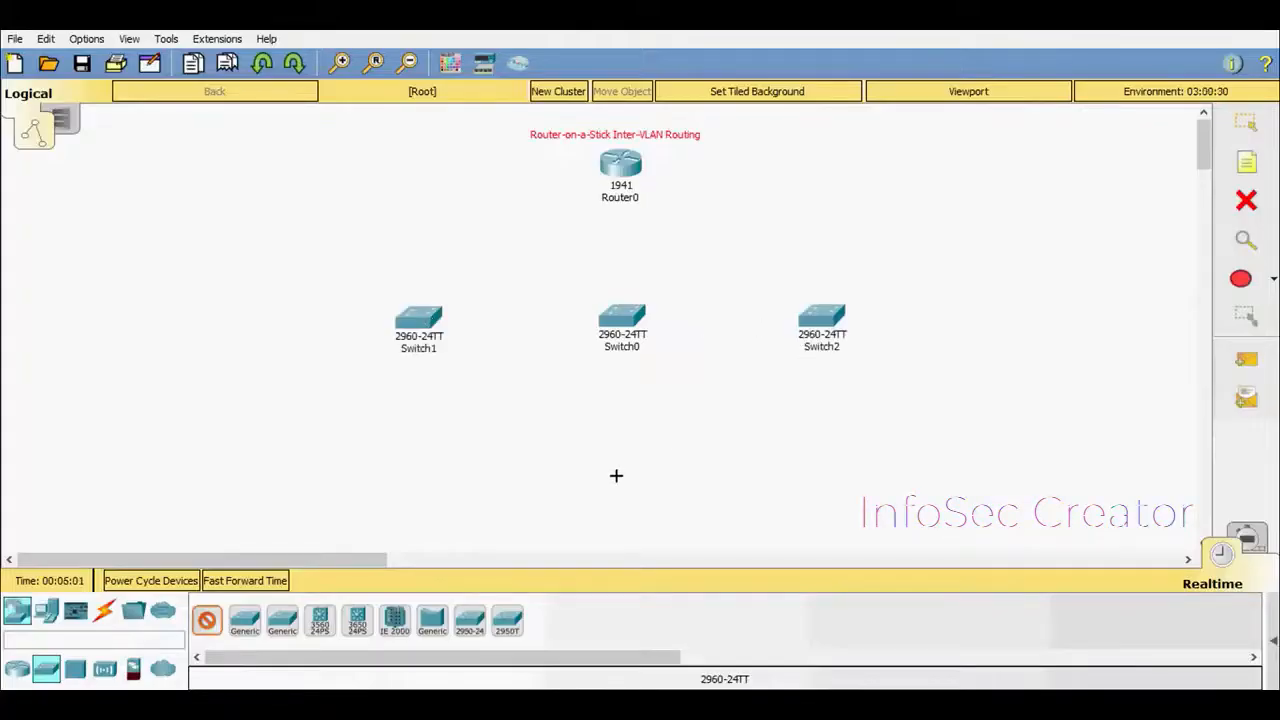
pyautogui.click(616, 462)
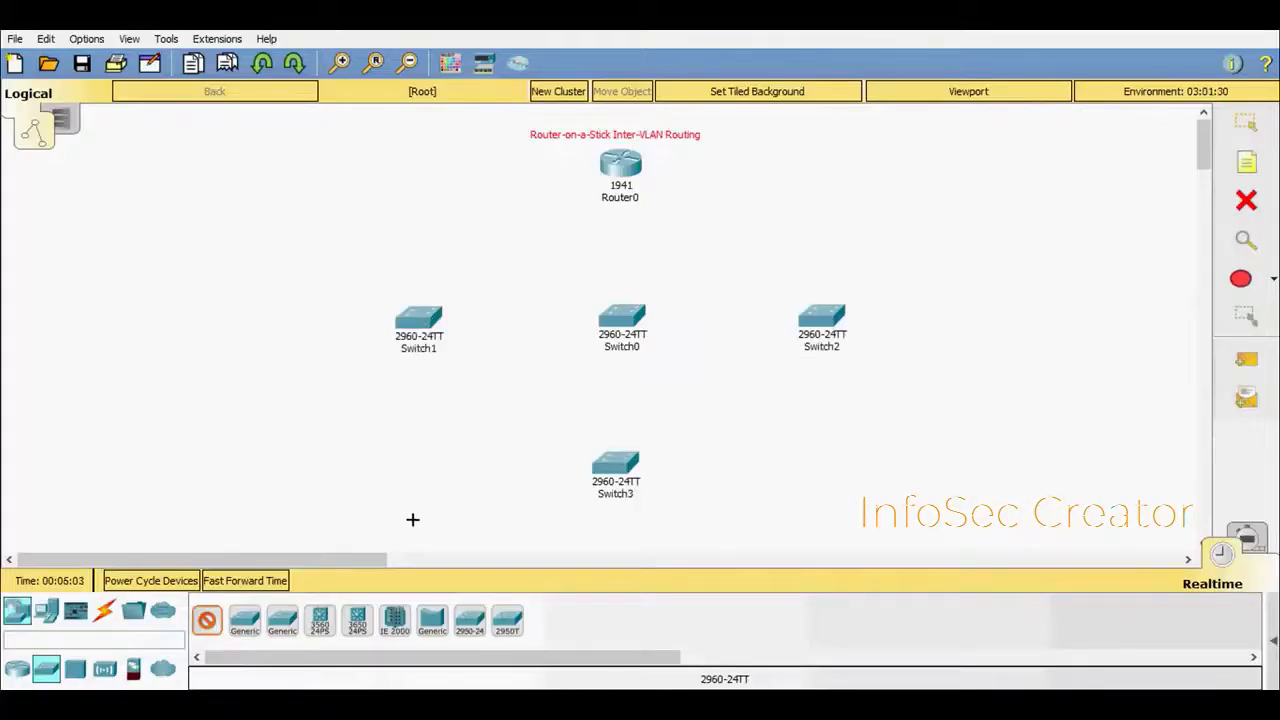
# Place nine generic PCs: three in a column outside Switch1, three in a column outside Switch2, and three in a row below Switch3
pyautogui.click(50, 614)
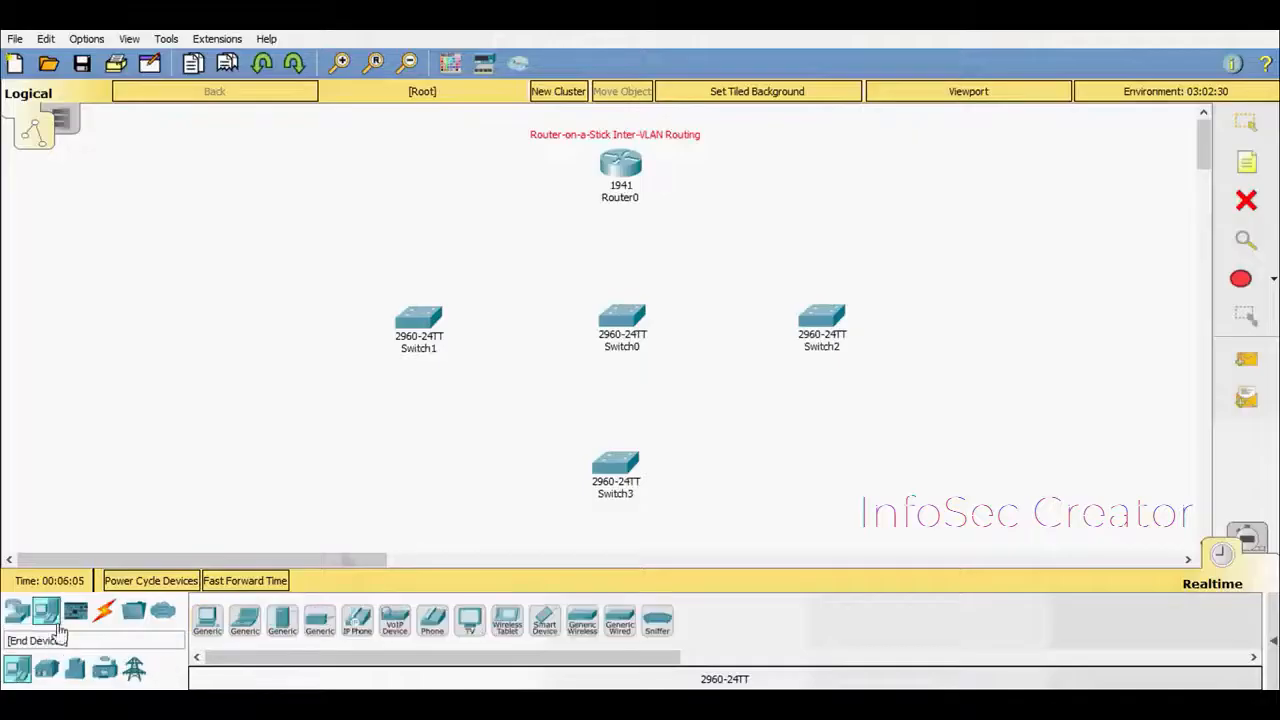
pyautogui.click(207, 620)
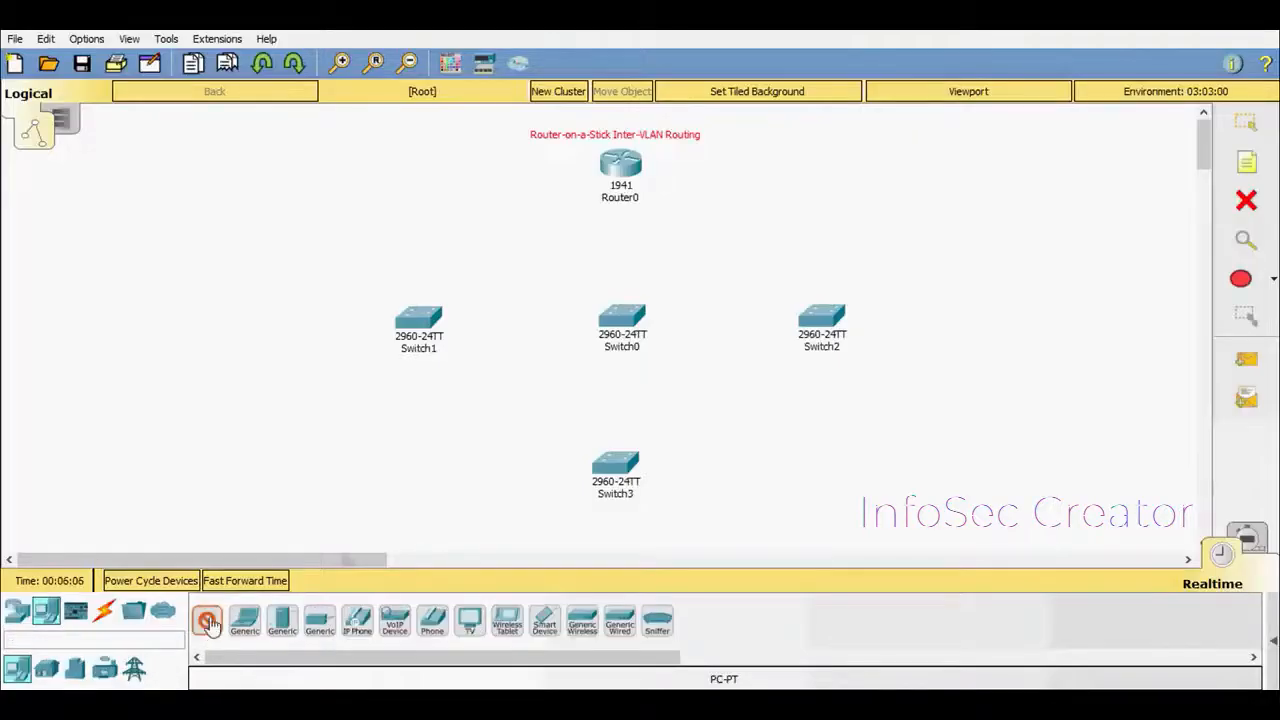
pyautogui.click(292, 243)
pyautogui.click(281, 341)
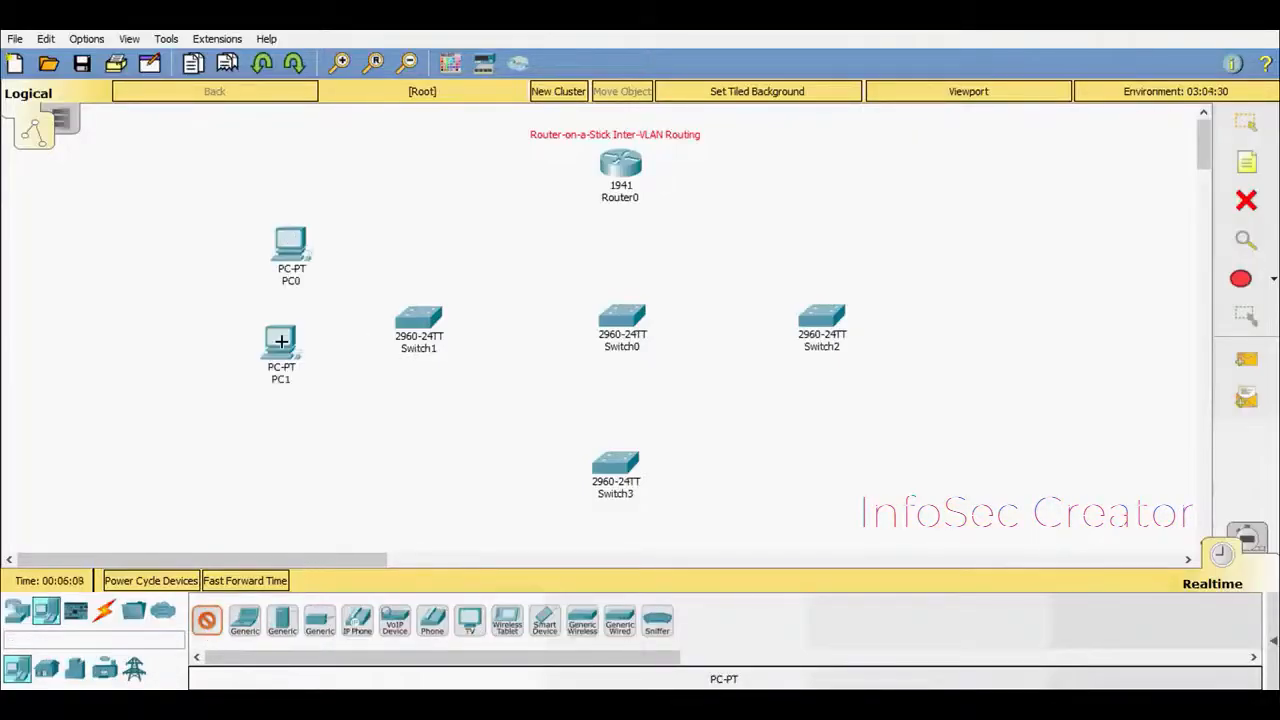
pyautogui.click(270, 440)
pyautogui.click(974, 252)
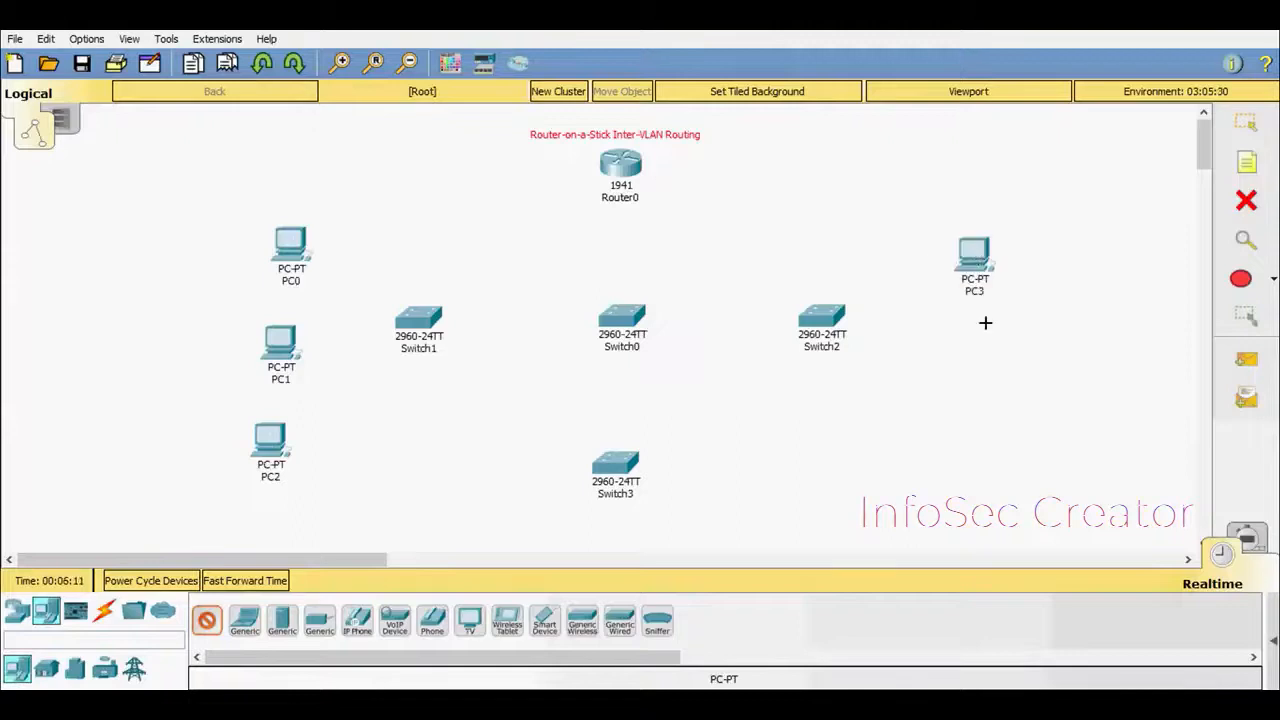
pyautogui.click(982, 343)
pyautogui.click(990, 445)
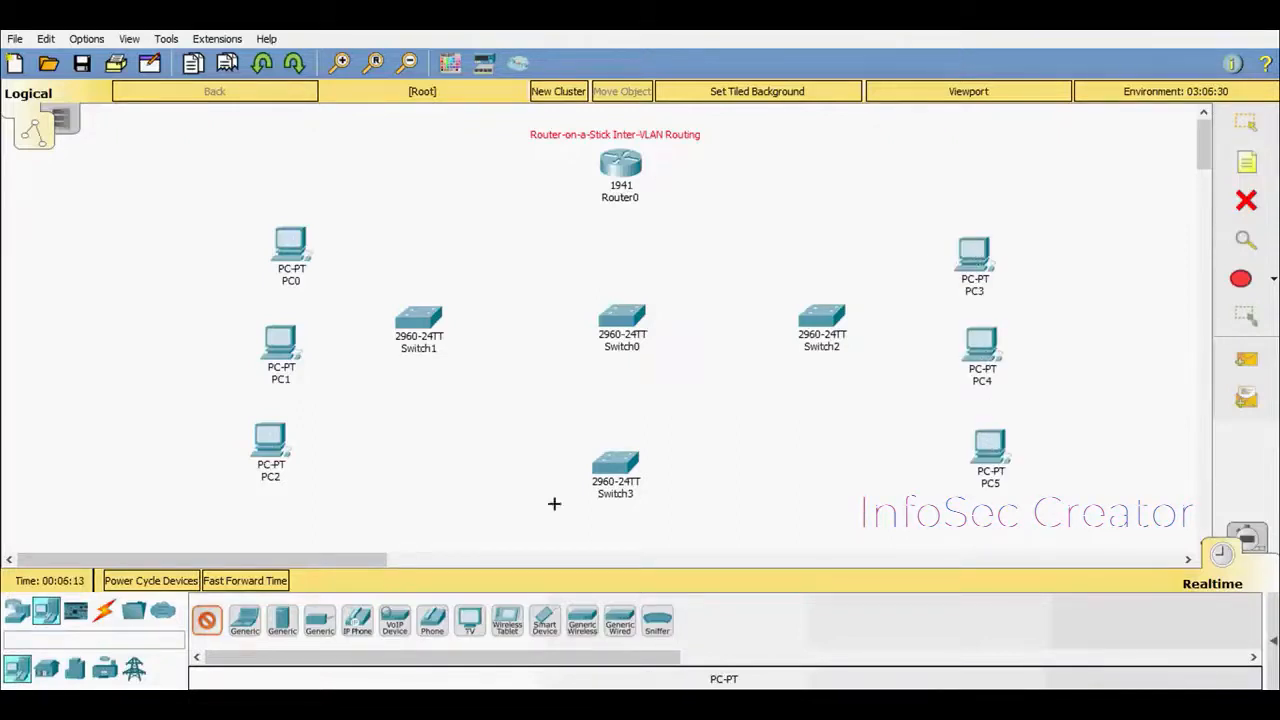
pyautogui.click(479, 532)
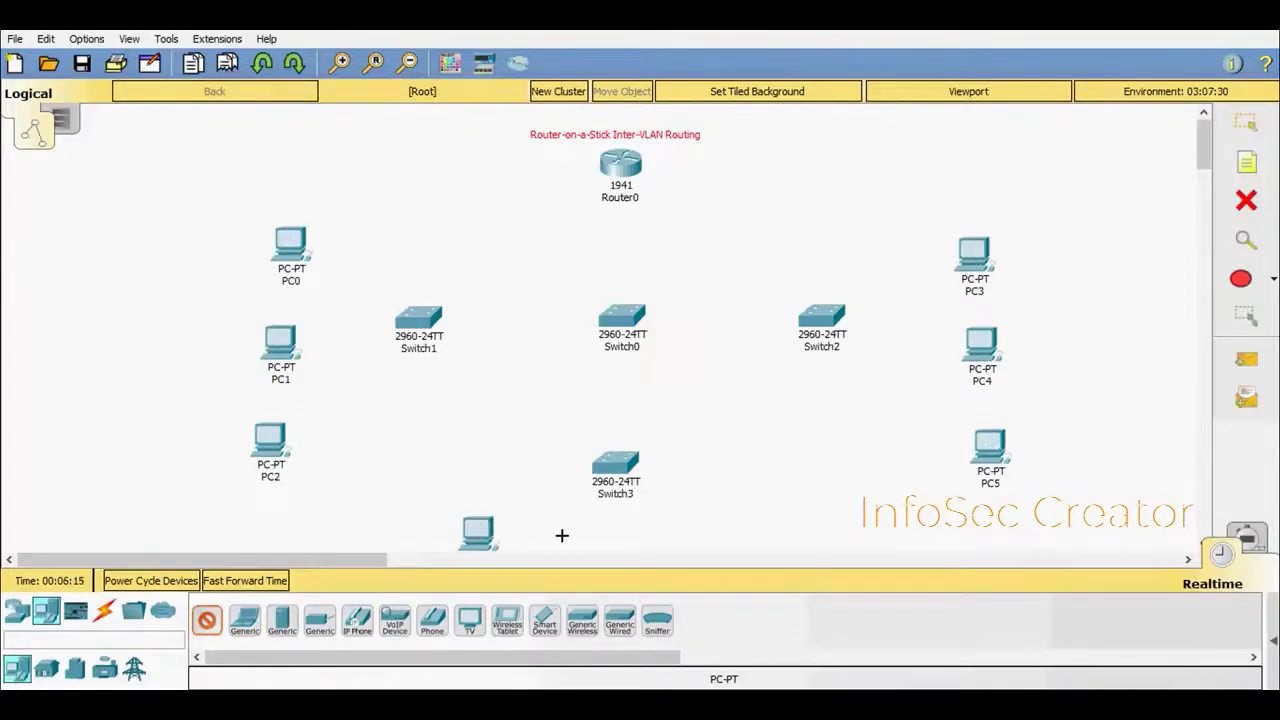
pyautogui.click(562, 535)
pyautogui.click(683, 527)
pyautogui.press('Escape')
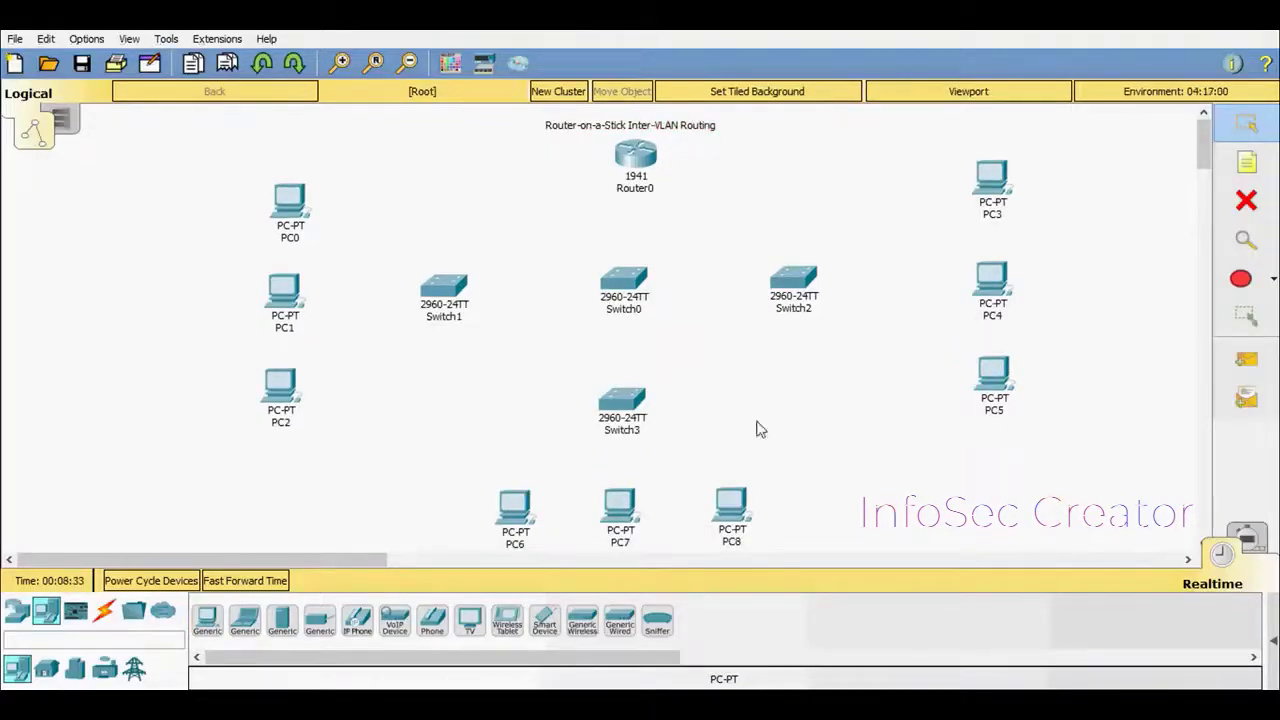
# Rename Router0 as R1 and Switch1 as S1
pyautogui.click(642, 192)
pyautogui.moveTo(658, 189); pyautogui.dragTo(620, 192)
pyautogui.write('1')
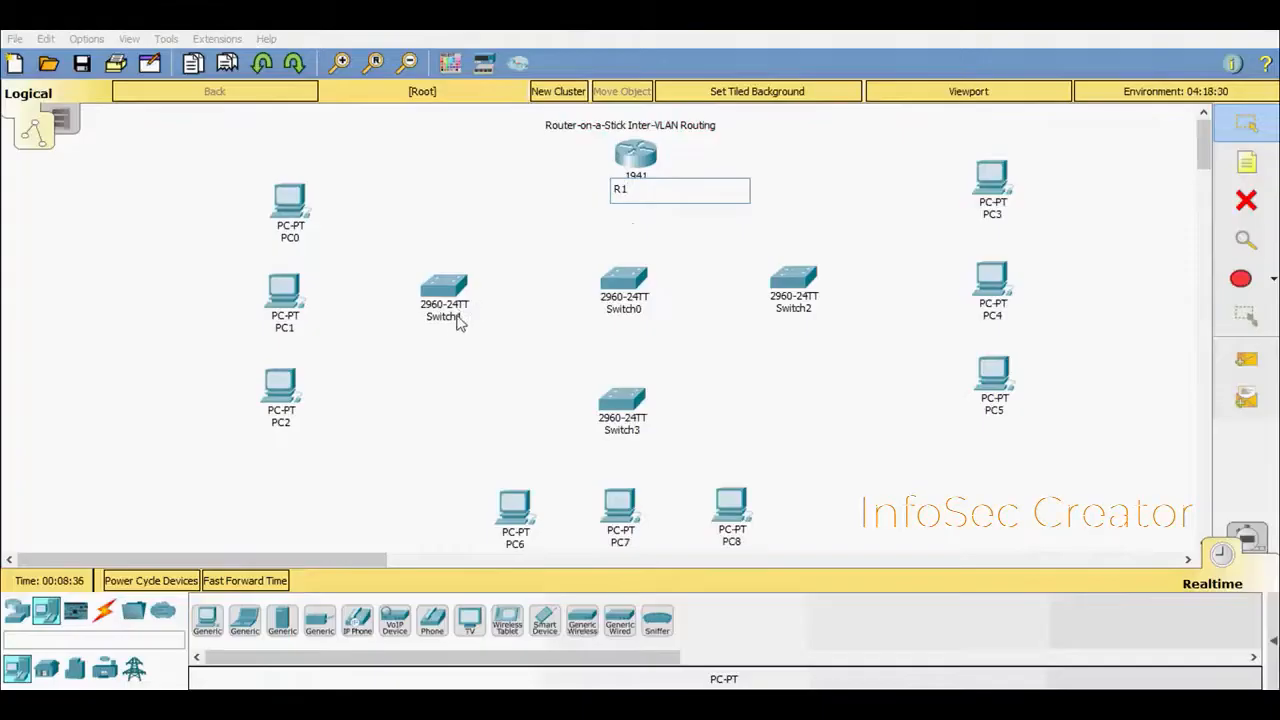
pyautogui.click(459, 322)
pyautogui.moveTo(468, 318); pyautogui.dragTo(435, 318)
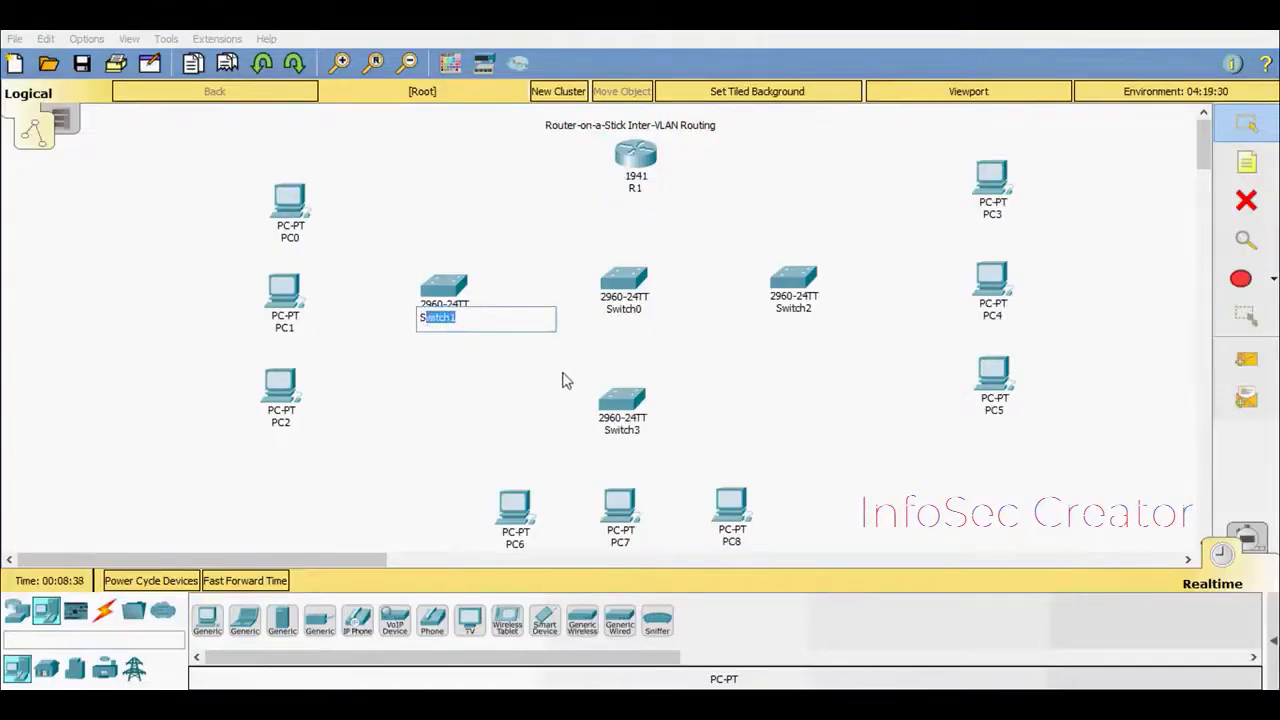
pyautogui.write('1')
# Rename the remaining switches: Switch0 as S2, Switch2 as S3, and Switch3 as S4
pyautogui.click(630, 316)
pyautogui.moveTo(650, 312); pyautogui.dragTo(603, 313)
pyautogui.write('2')
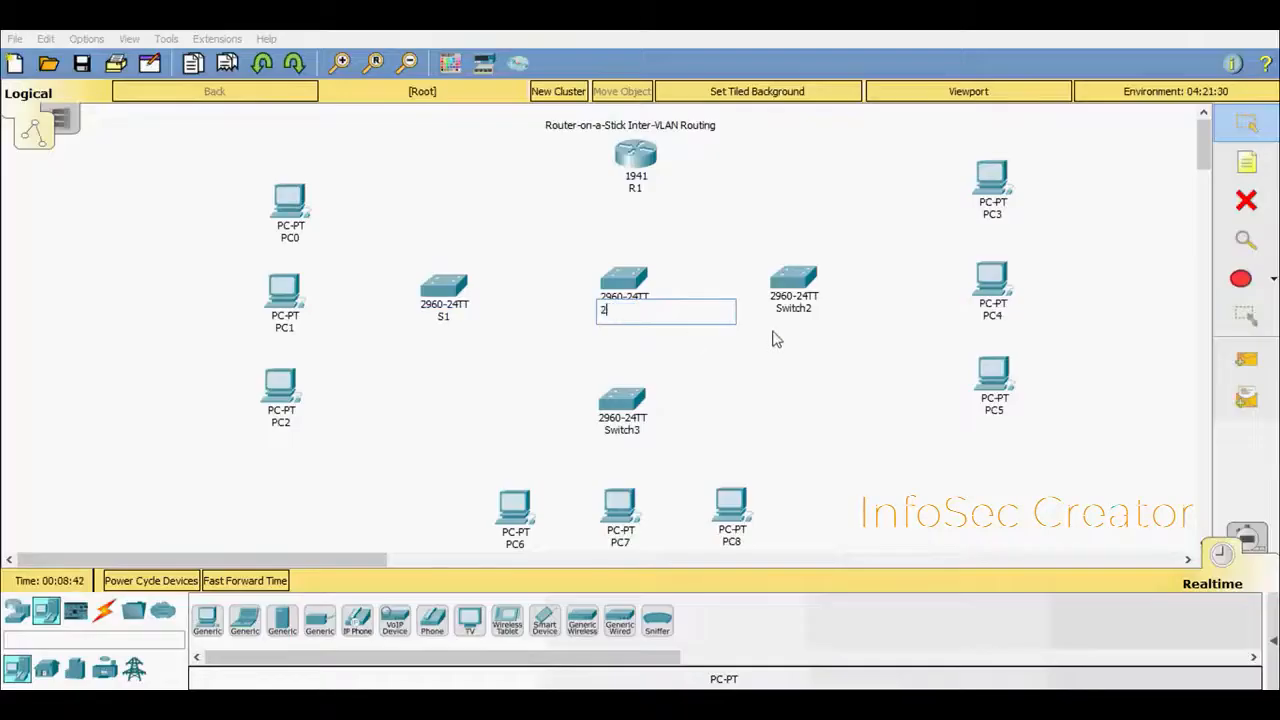
pyautogui.click(806, 318)
pyautogui.moveTo(806, 311); pyautogui.dragTo(792, 311)
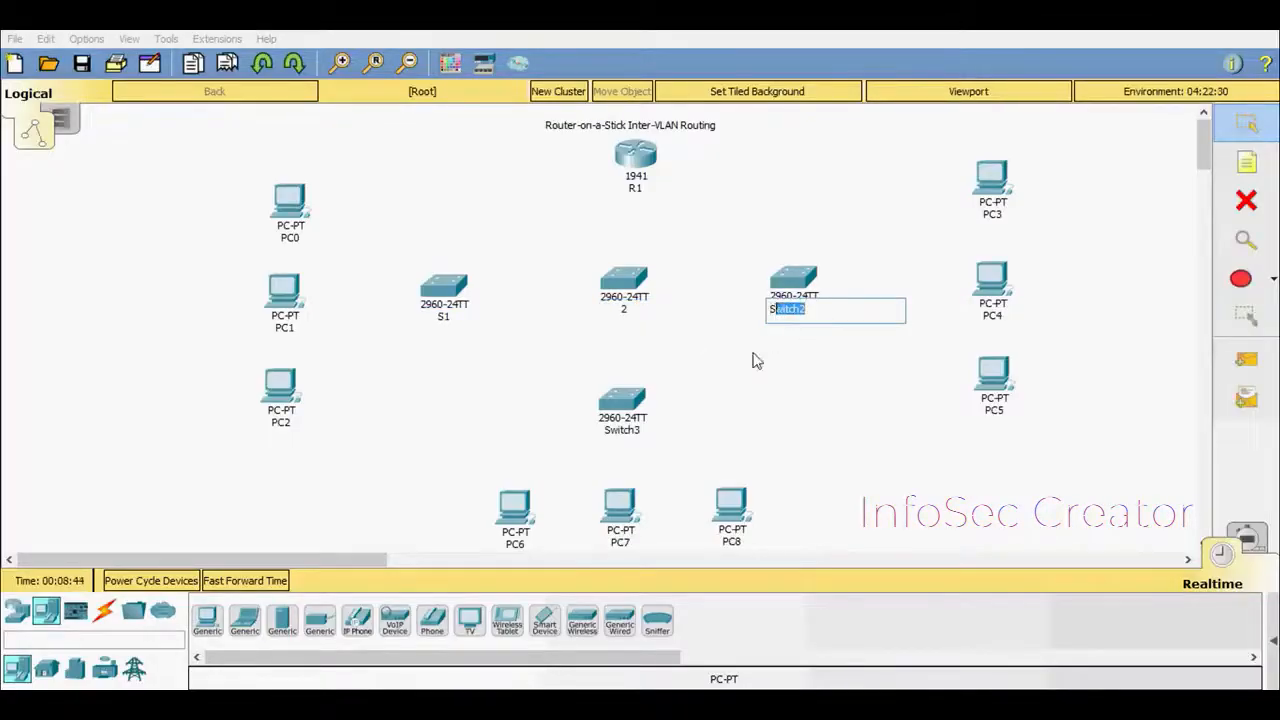
pyautogui.write('3')
pyautogui.click(644, 428)
pyautogui.moveTo(650, 429); pyautogui.dragTo(608, 433)
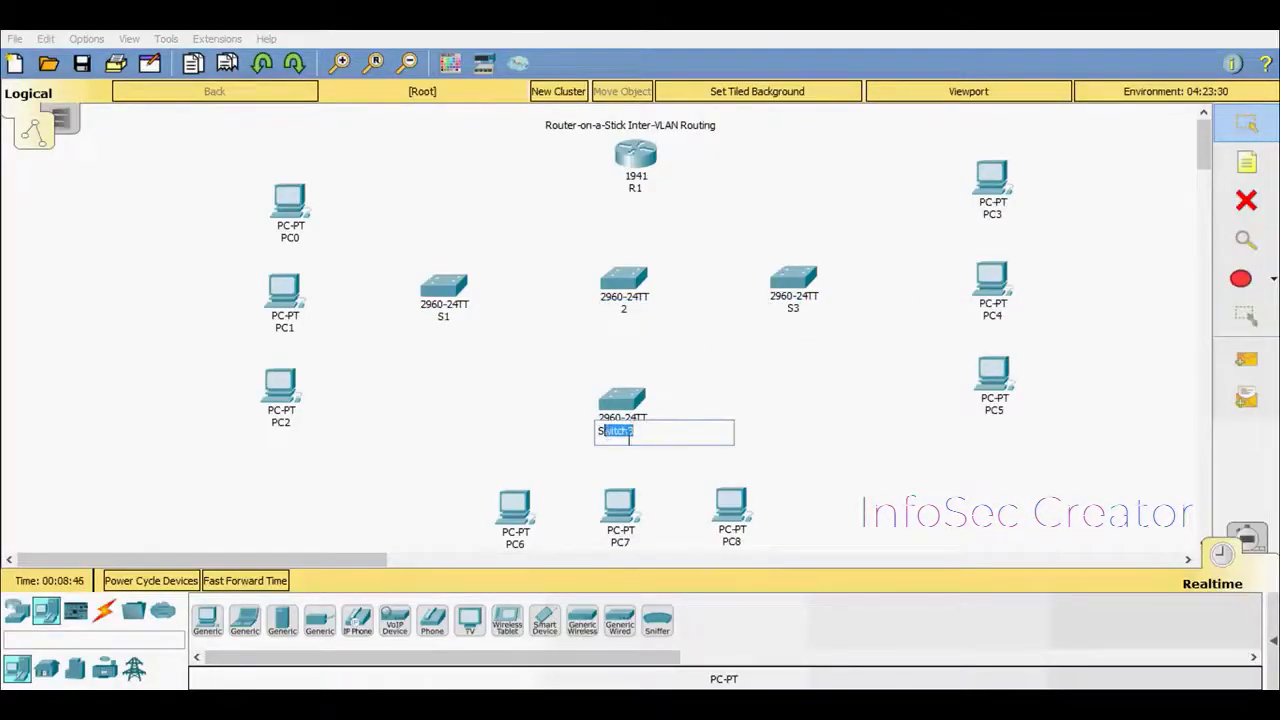
pyautogui.write('4')
pyautogui.click(816, 452)
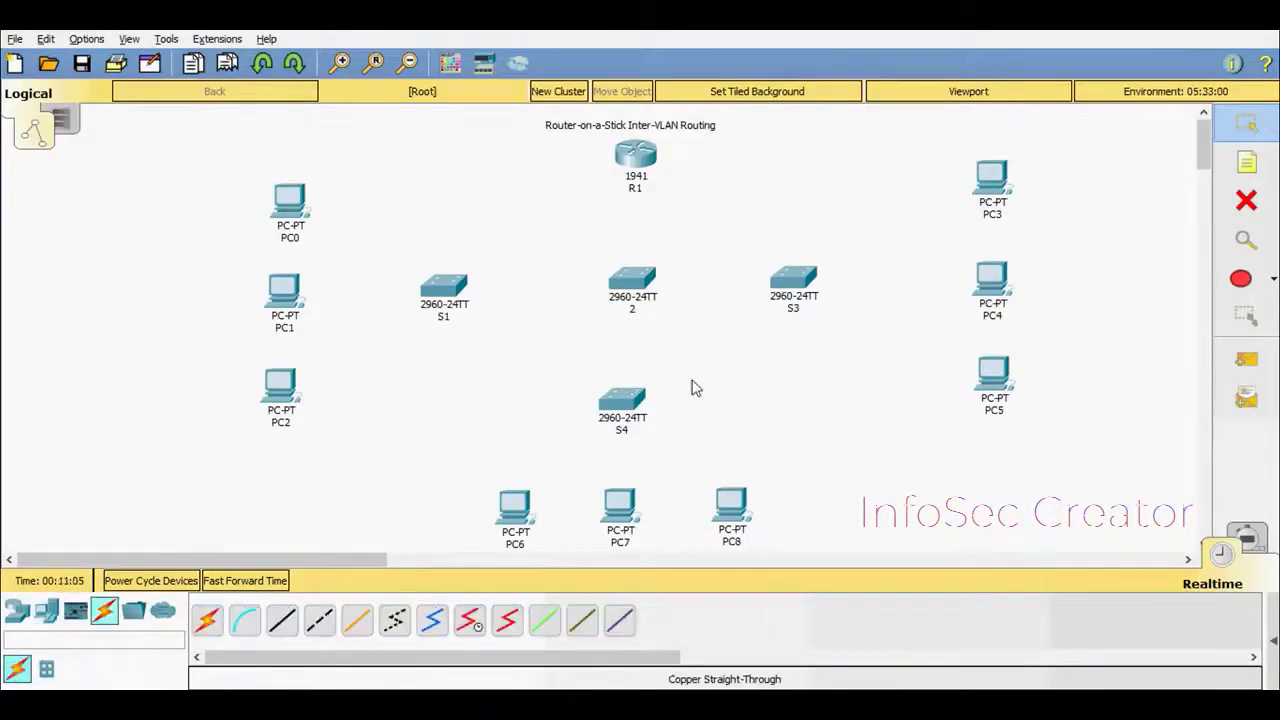
pyautogui.click(636, 311)
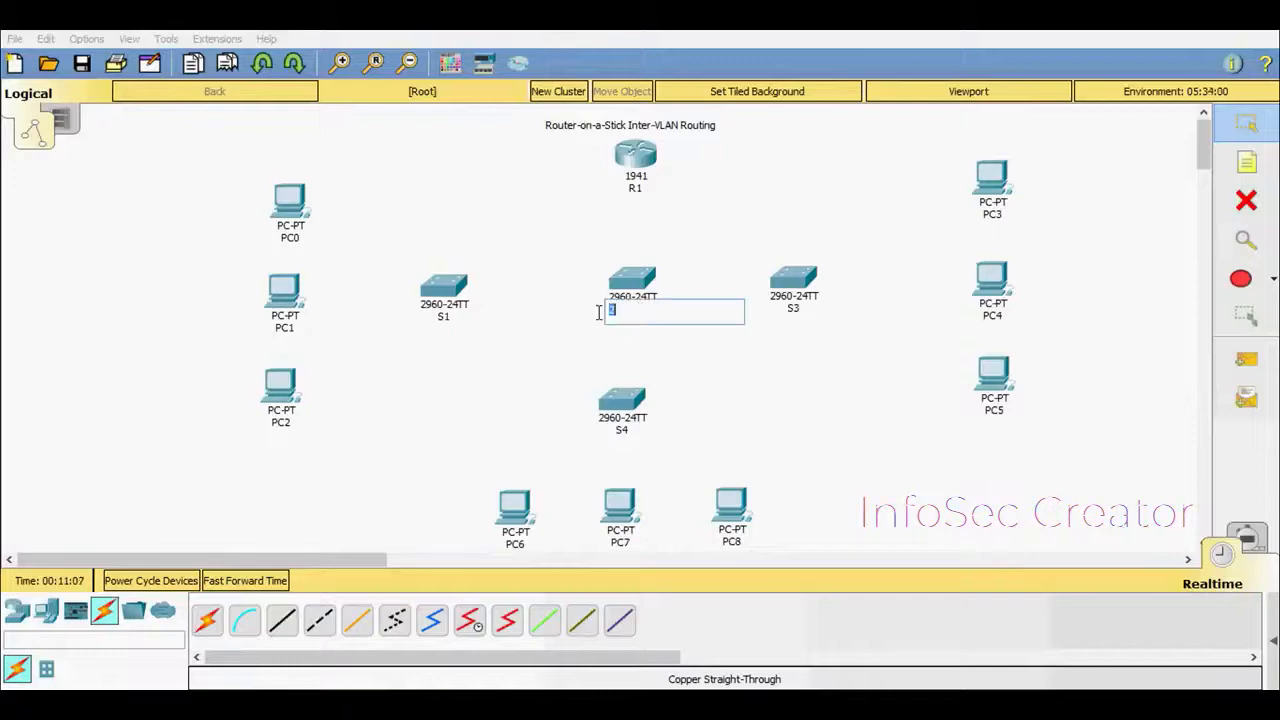
pyautogui.click(748, 366)
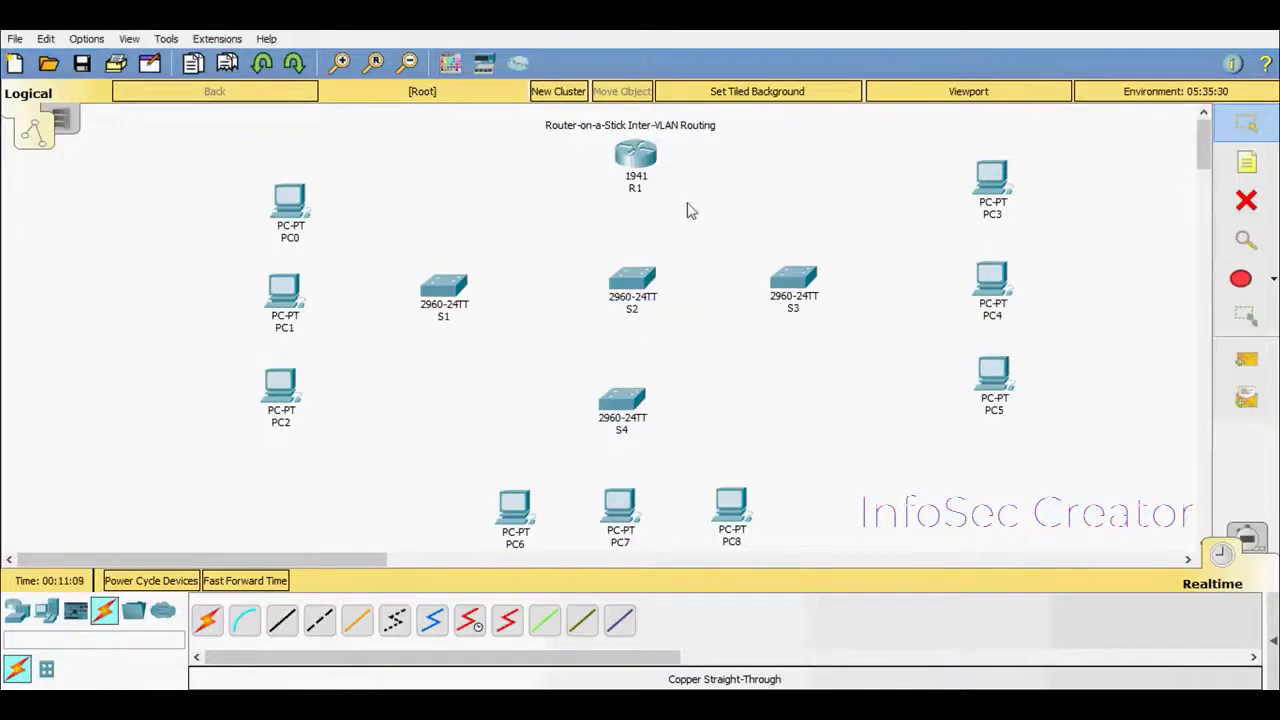
# Connect R1 GigabitEthernet0/0 to S2 GigabitEthernet0/1 with a copper straight-through cable
pyautogui.click(282, 621)
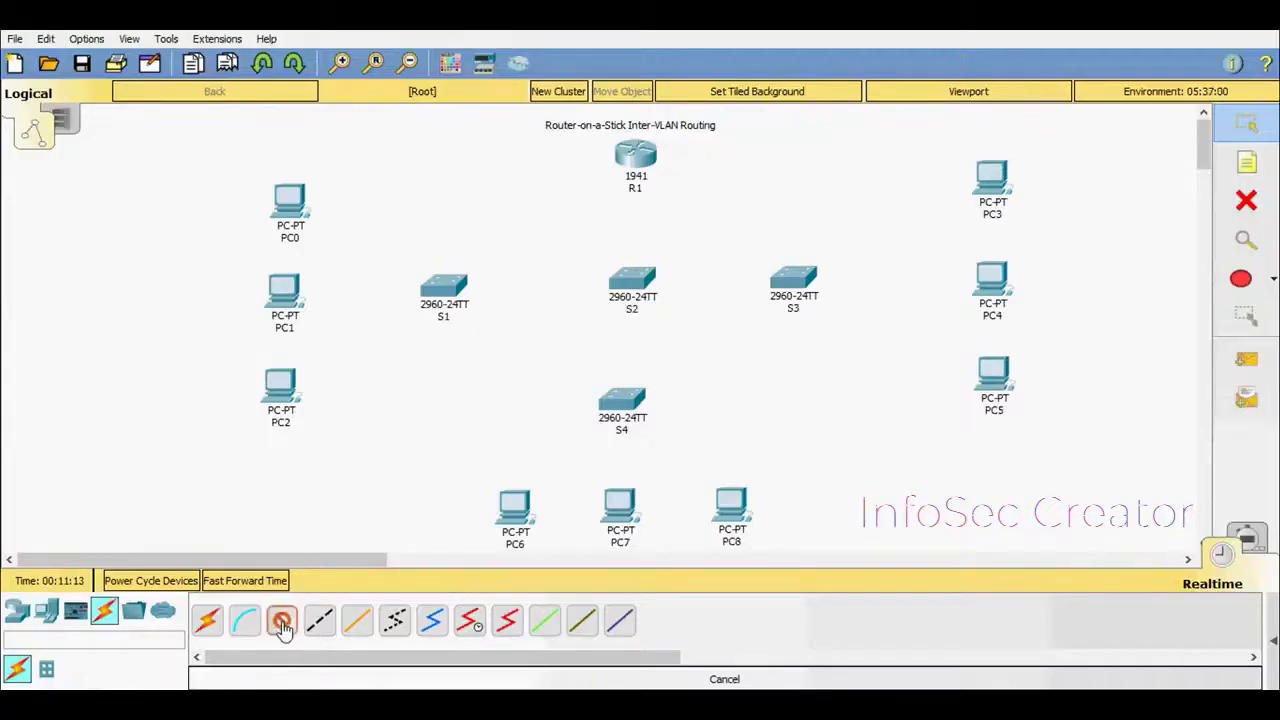
pyautogui.click(634, 160)
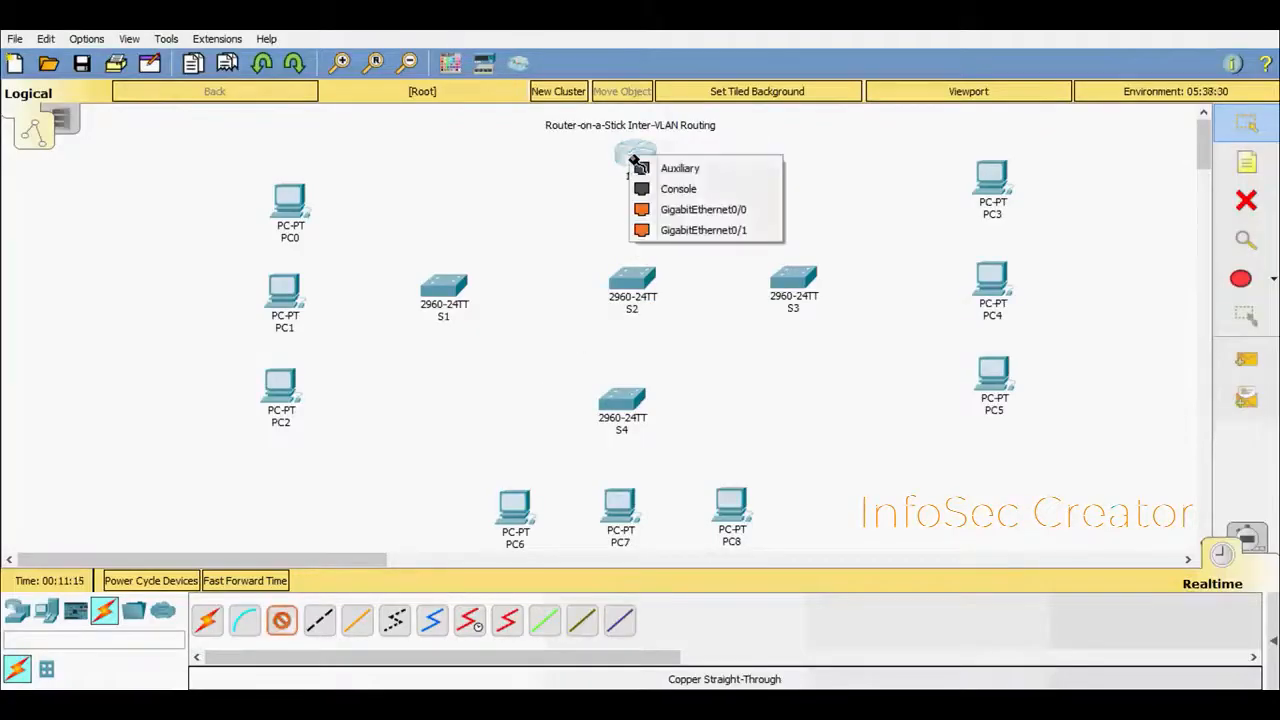
pyautogui.click(700, 211)
pyautogui.click(634, 280)
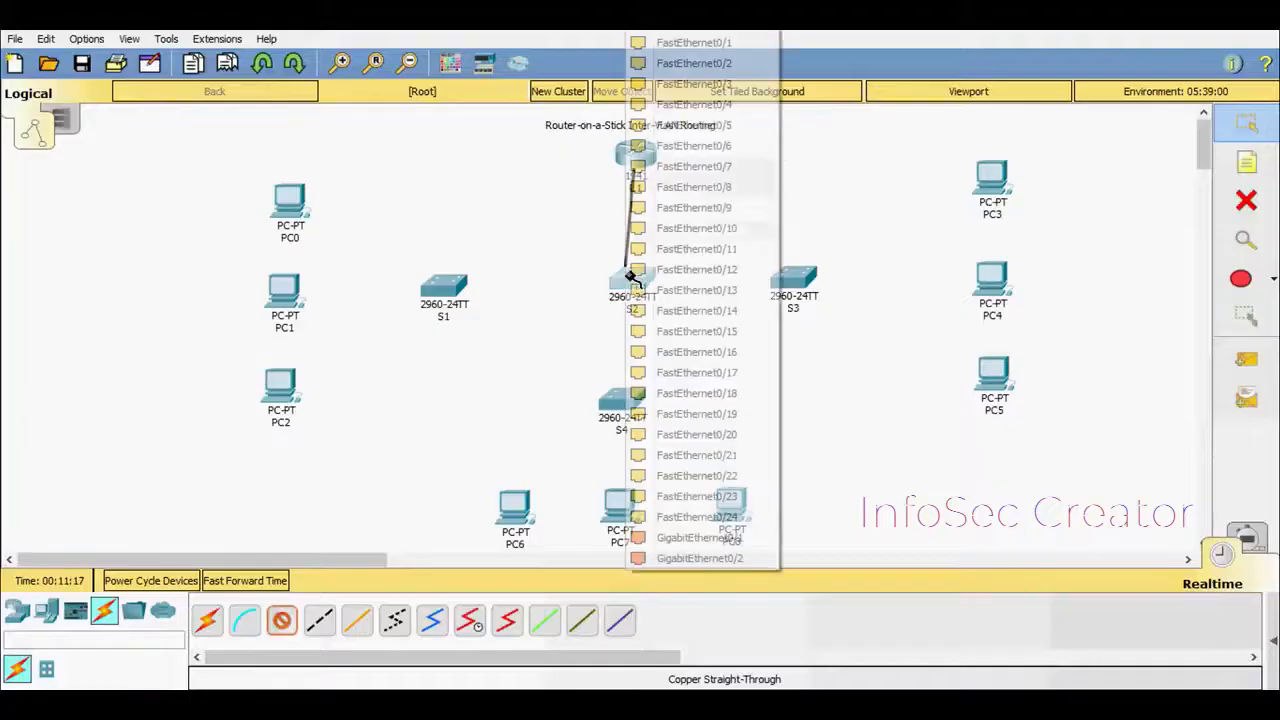
pyautogui.click(700, 538)
# Connect S2 FastEthernet0/1 to S1 FastEthernet0/24 with a copper straight-through cable
pyautogui.click(638, 288)
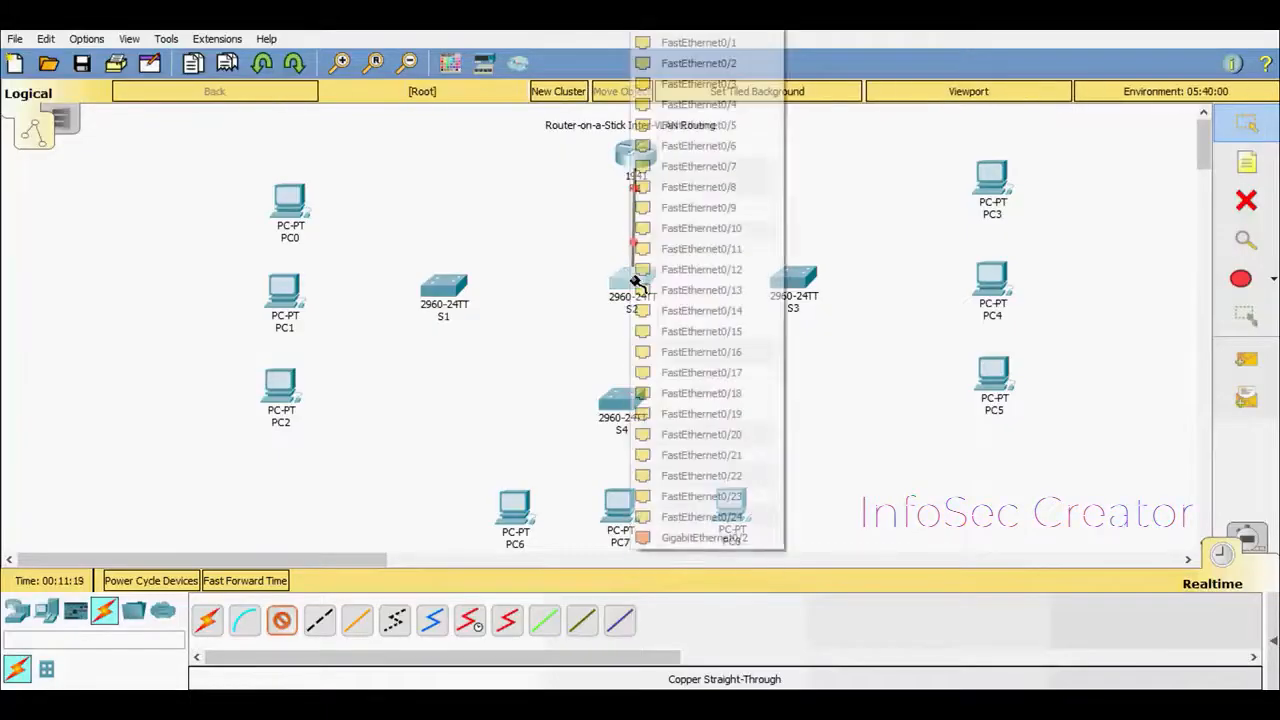
pyautogui.click(683, 48)
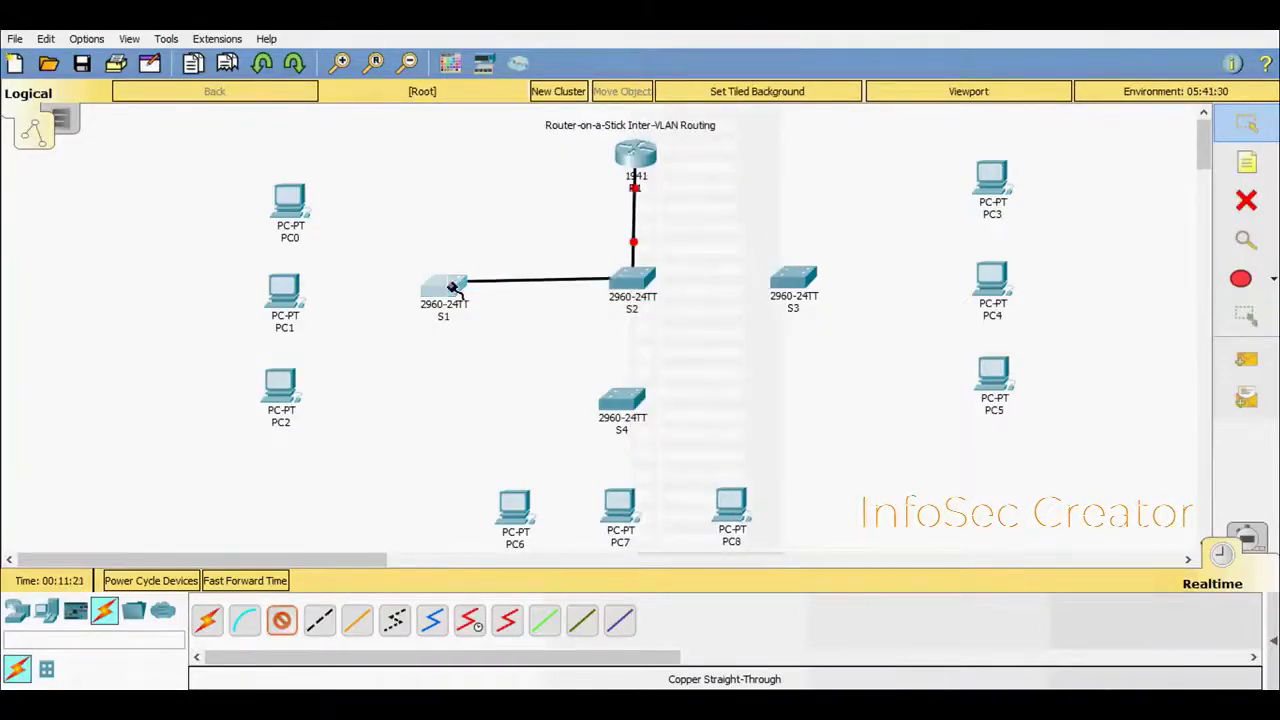
pyautogui.click(443, 288)
pyautogui.click(519, 517)
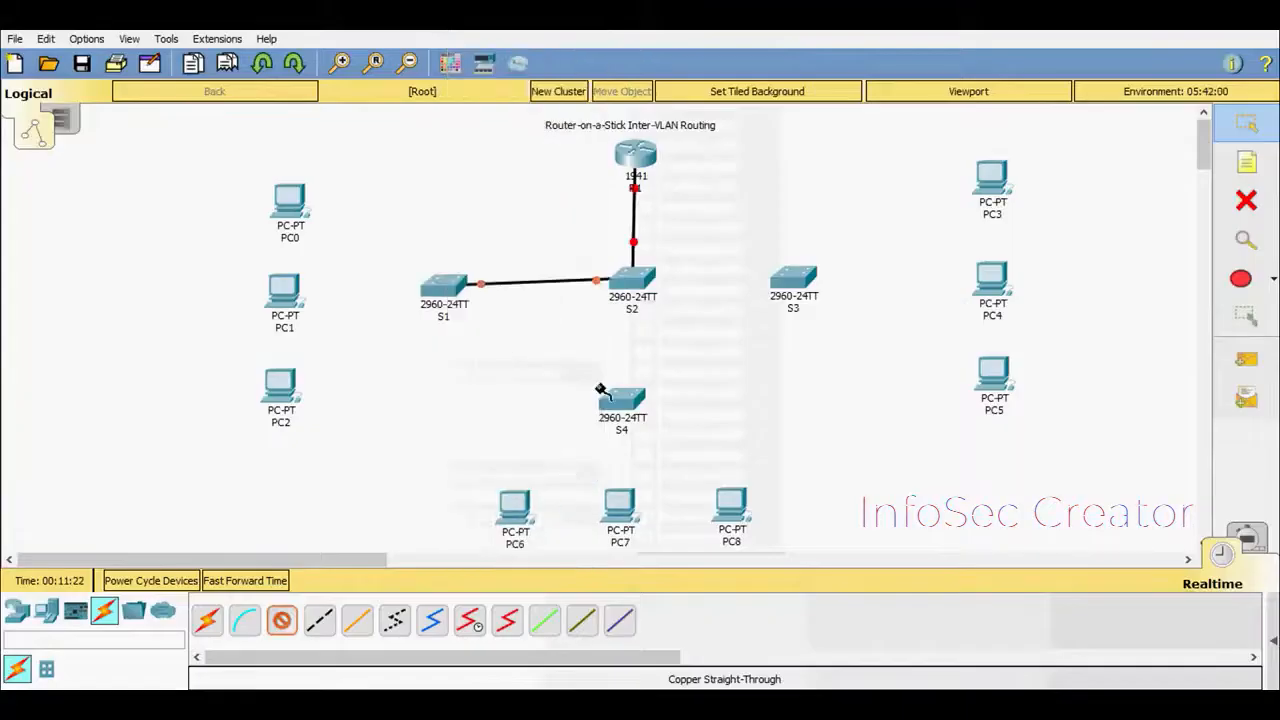
# Connect S2 FastEthernet0/2 to S3 FastEthernet0/24 with a copper straight-through cable
pyautogui.click(640, 286)
pyautogui.click(686, 41)
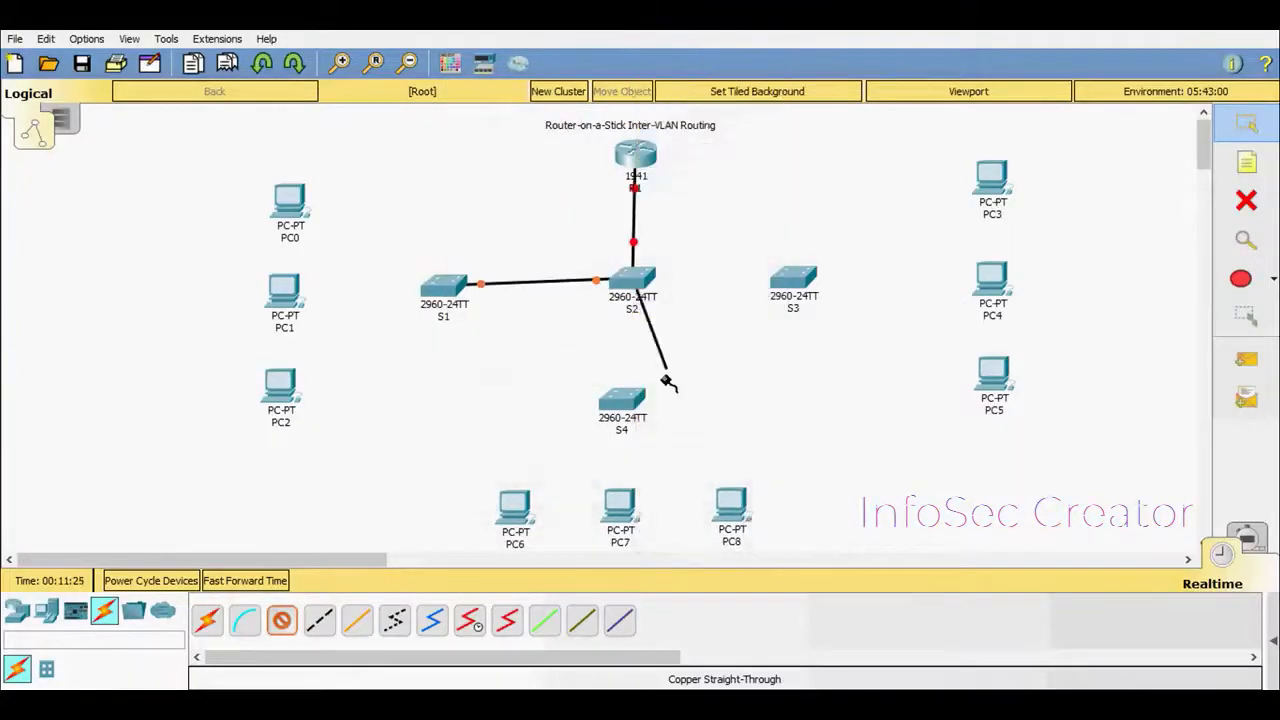
pyautogui.click(793, 283)
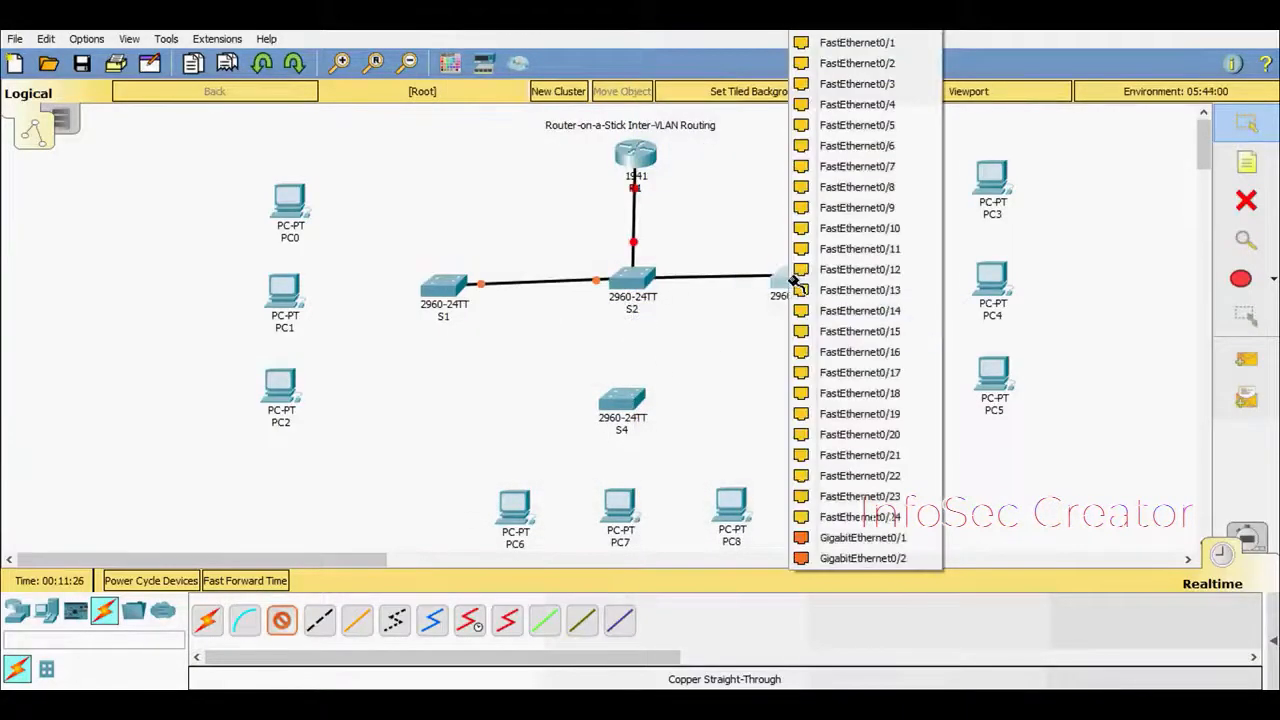
pyautogui.click(857, 515)
# Connect S2 FastEthernet0/4 to S4 GigabitEthernet0/1 with a copper straight-through cable
pyautogui.click(644, 281)
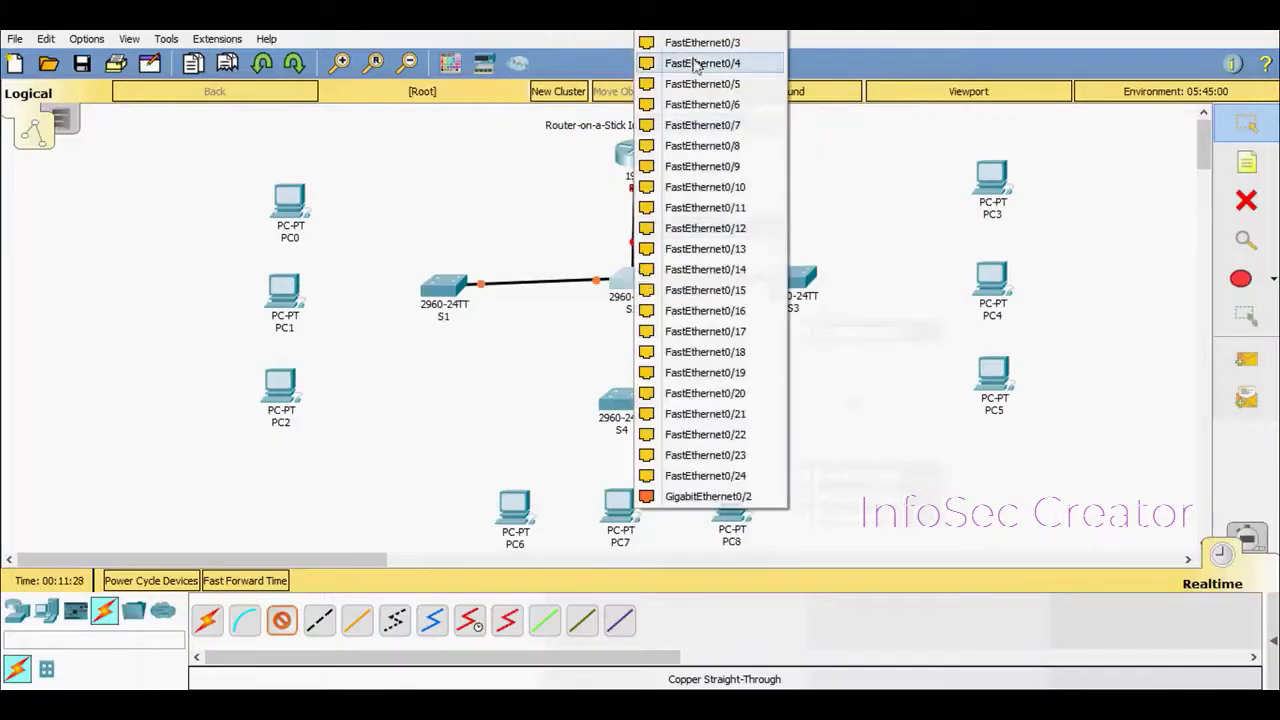
pyautogui.click(694, 63)
pyautogui.click(637, 399)
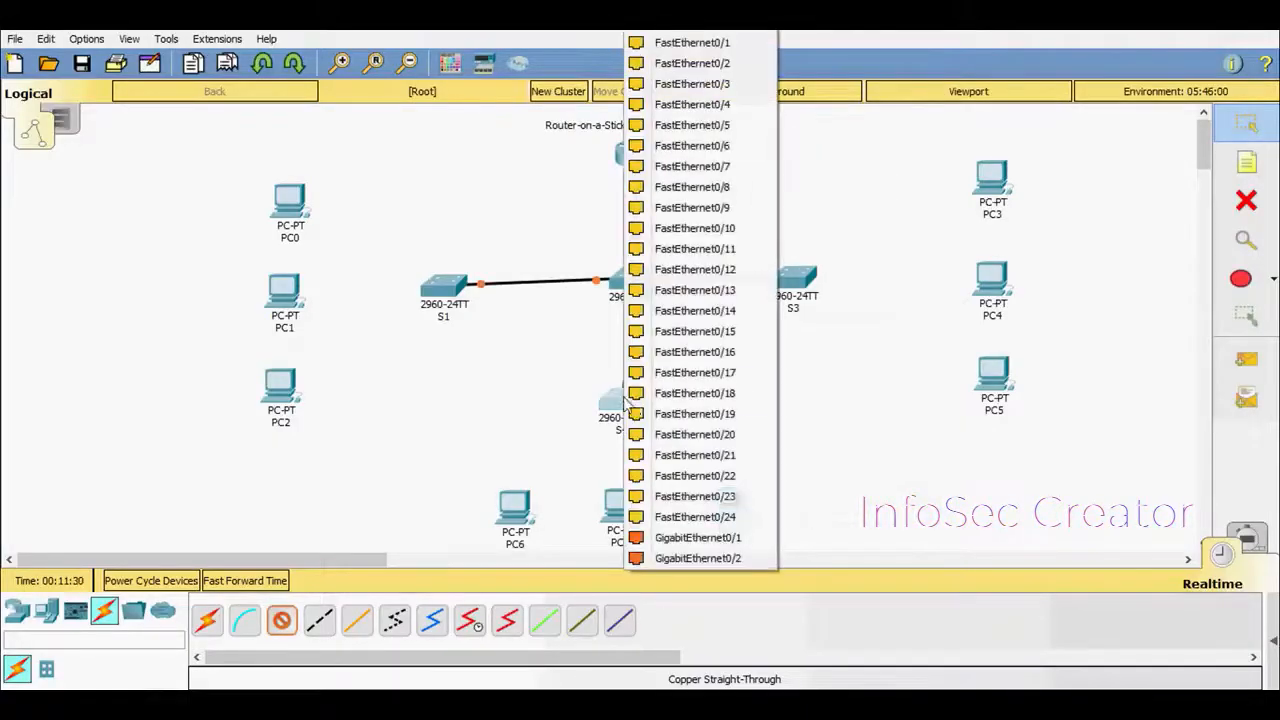
pyautogui.click(699, 540)
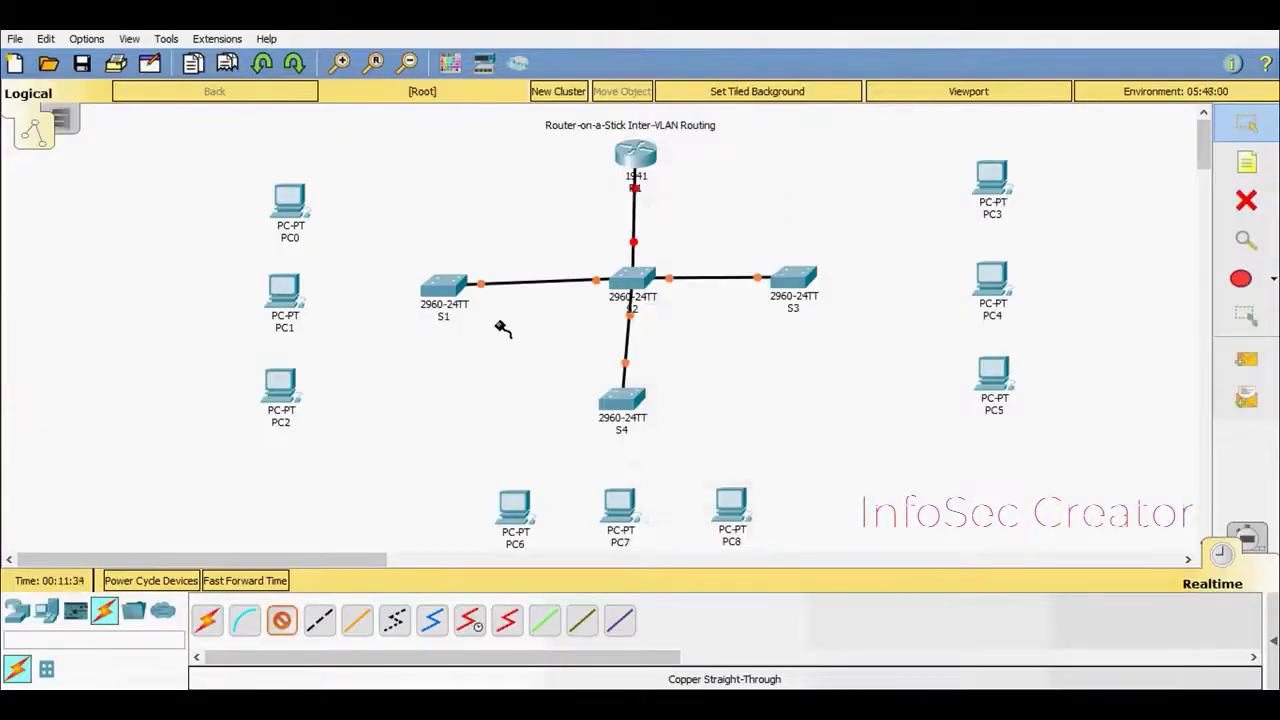
# Connect S1 FastEthernet0/1 to PC0 FastEthernet0 and S1 FastEthernet0/2 to PC1 FastEthernet0 with copper straight-through cables
pyautogui.click(443, 288)
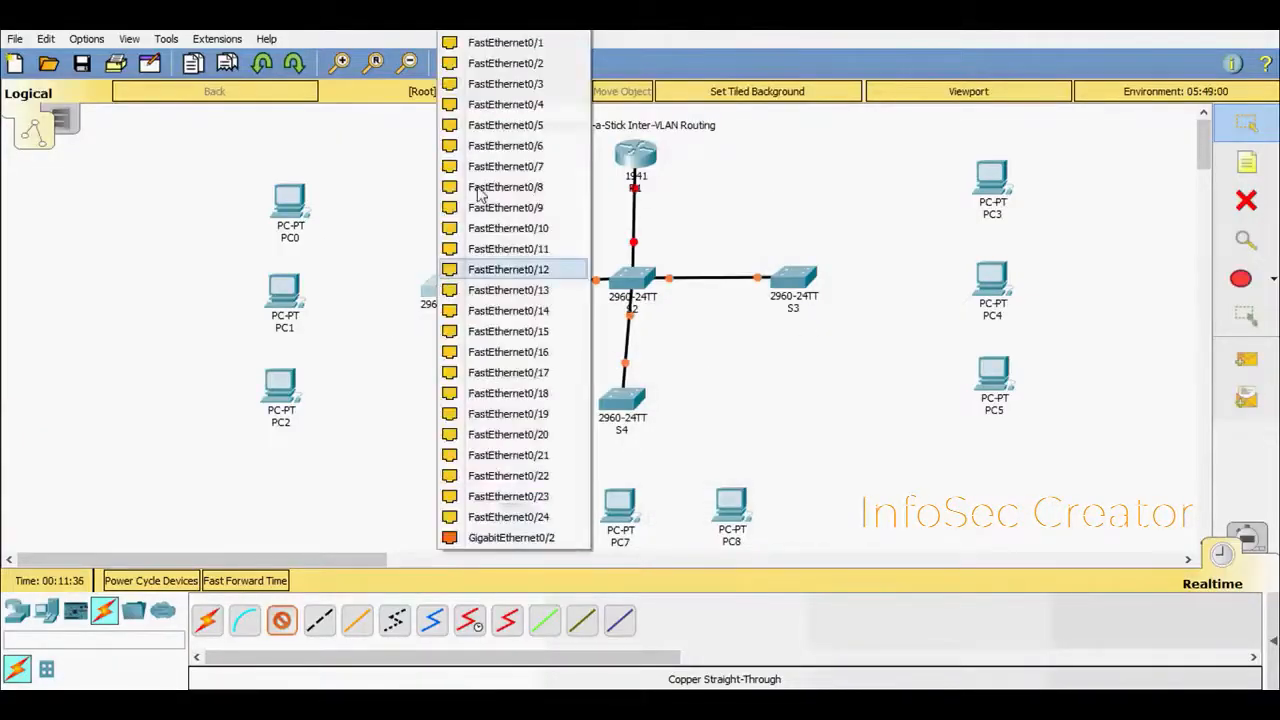
pyautogui.click(510, 42)
pyautogui.click(288, 198)
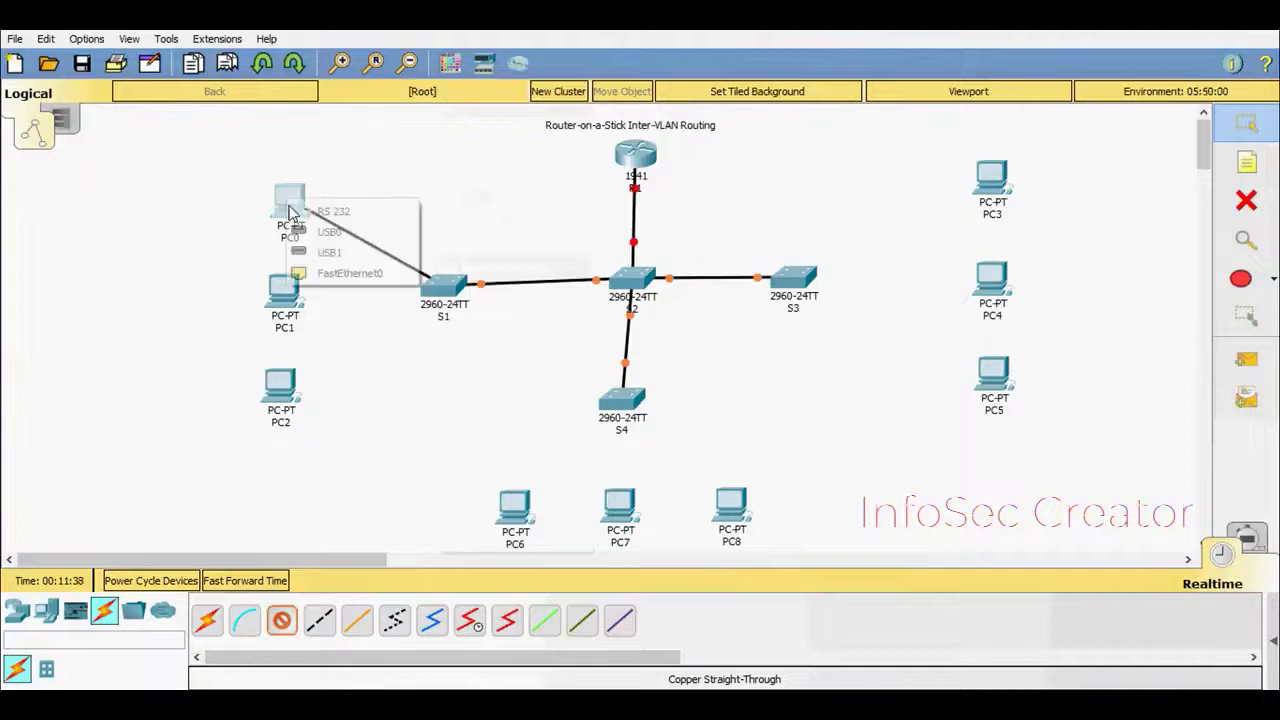
pyautogui.click(332, 266)
pyautogui.click(432, 288)
pyautogui.click(498, 46)
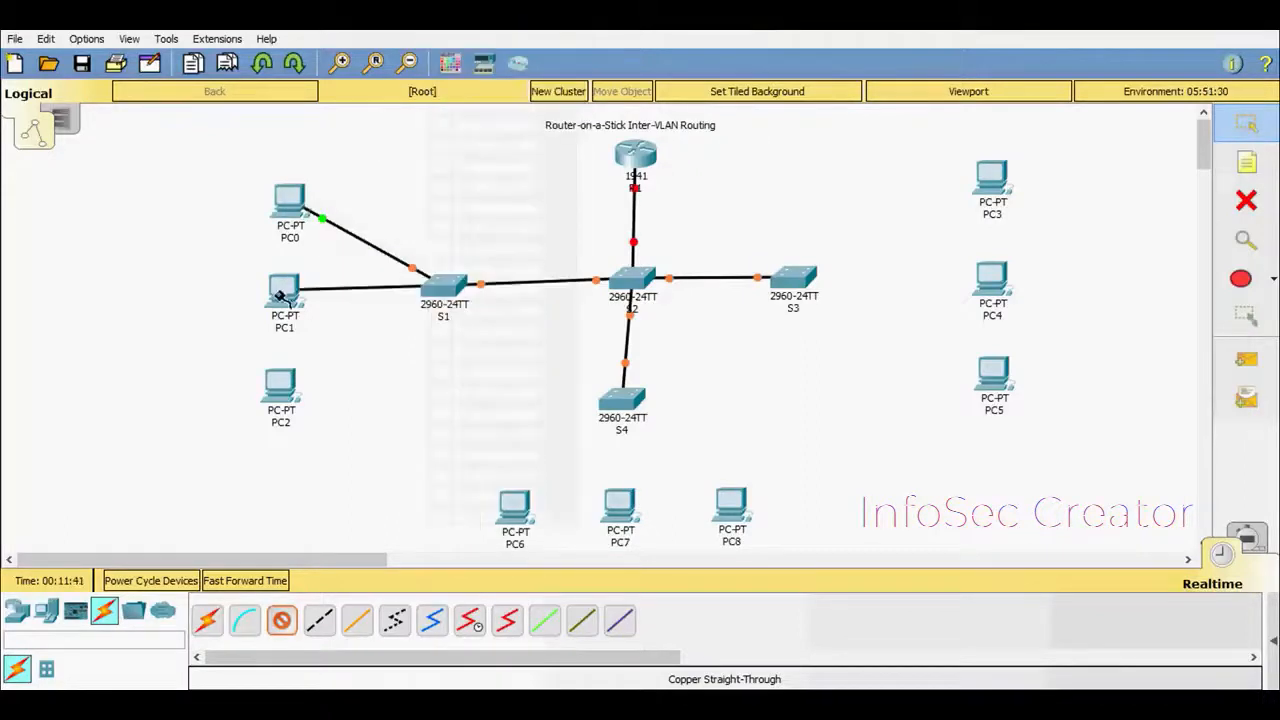
pyautogui.click(286, 288)
pyautogui.click(316, 369)
# Connect S1 to PC2 FastEthernet0 with a copper straight-through cable
pyautogui.click(443, 286)
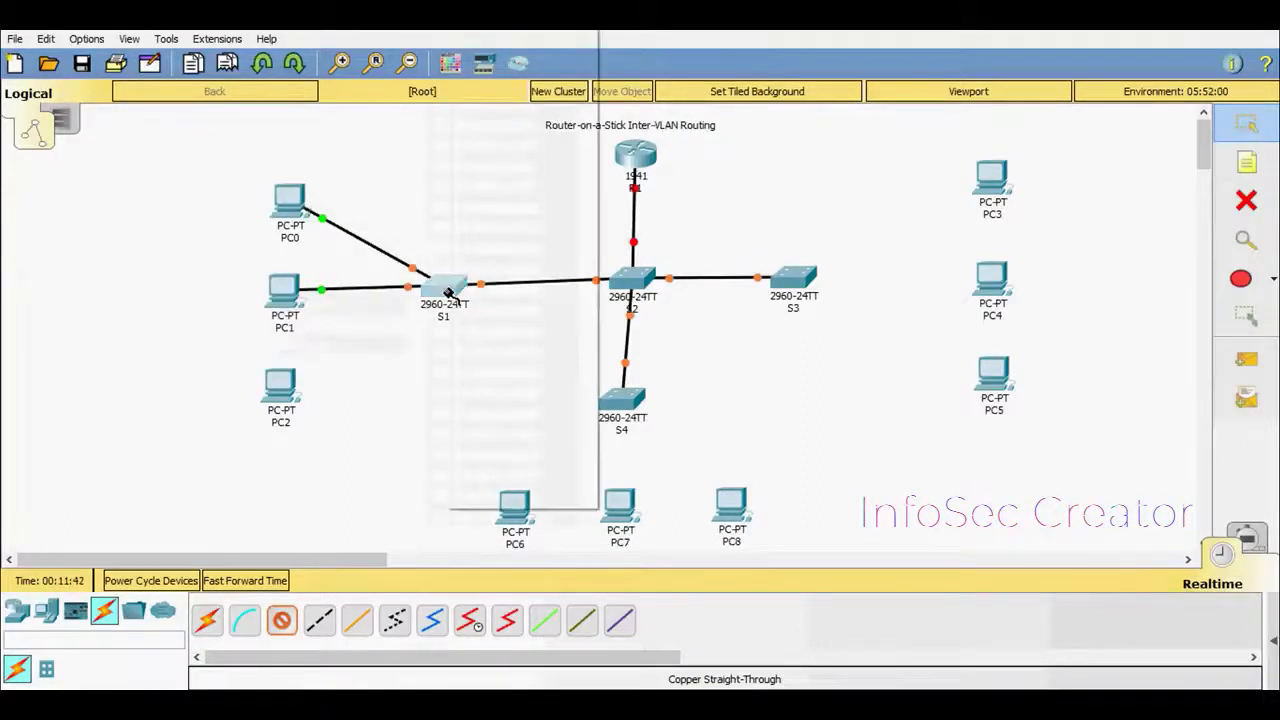
pyautogui.click(357, 390)
pyautogui.click(280, 386)
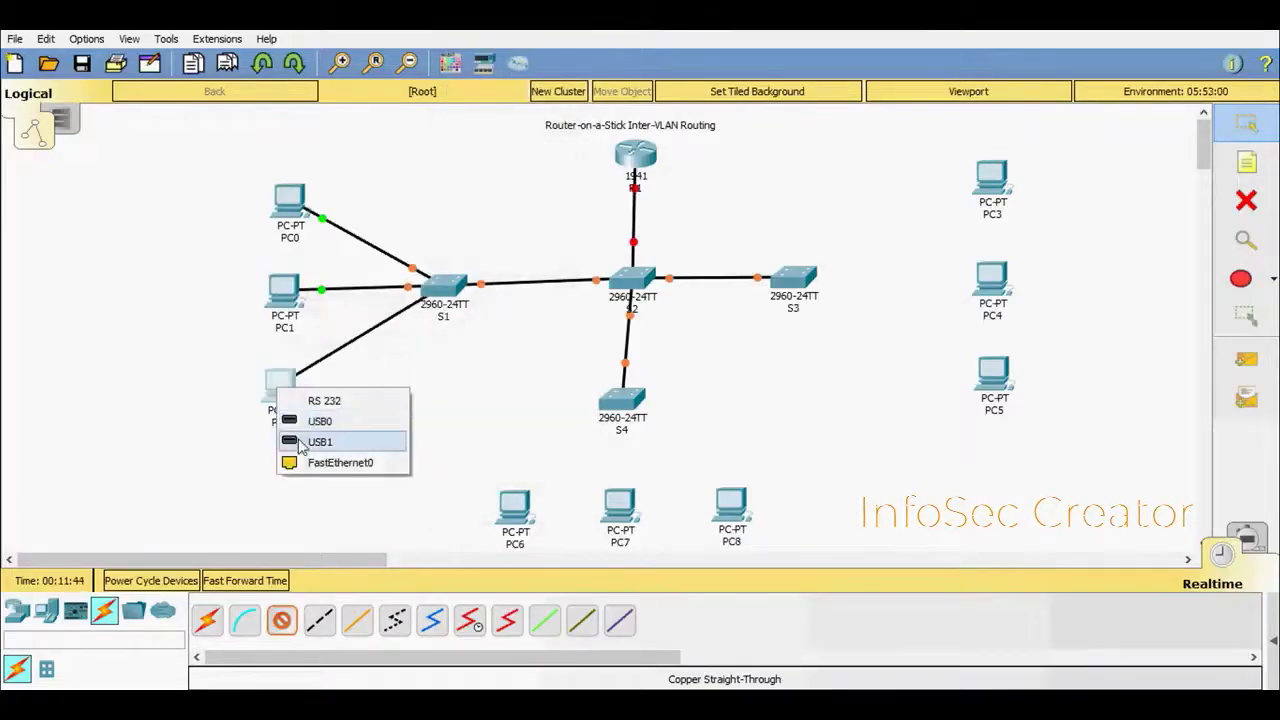
pyautogui.click(318, 460)
# Connect S3 FastEthernet0/2 to PC4 FastEthernet0 and S3 FastEthernet0/1 to PC3 FastEthernet0 with copper straight-through cables
pyautogui.click(797, 280)
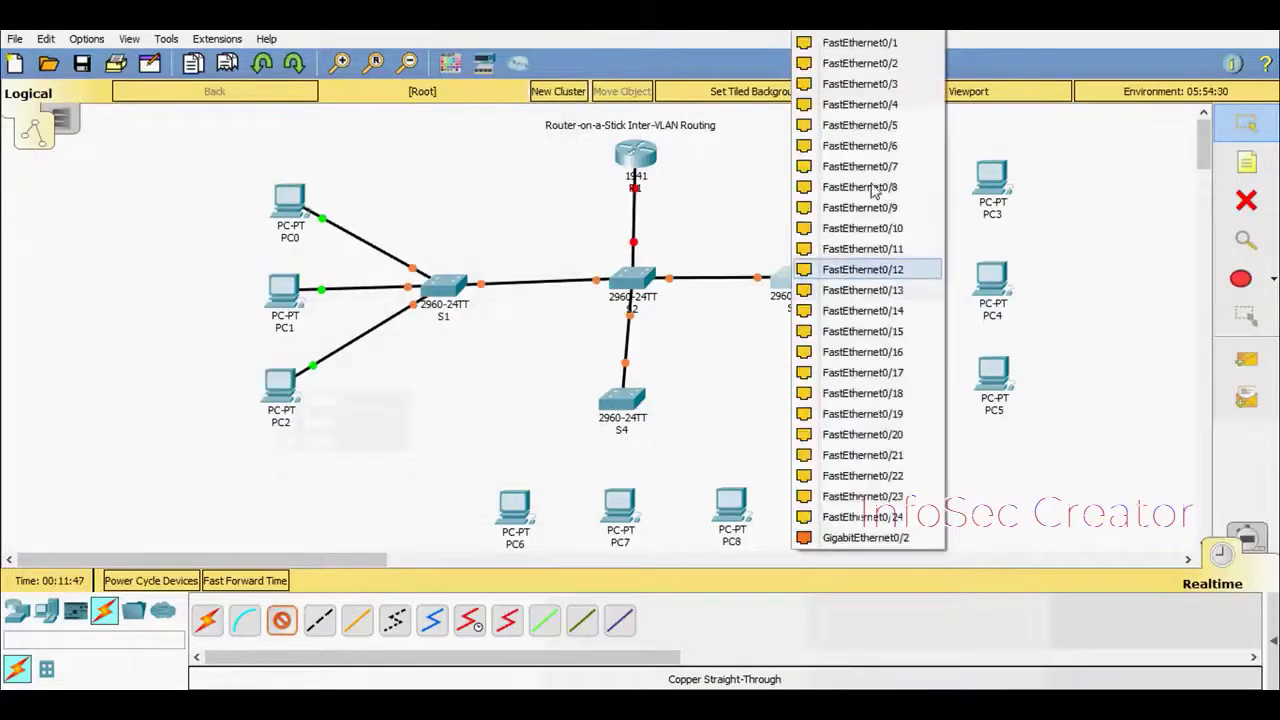
pyautogui.click(875, 62)
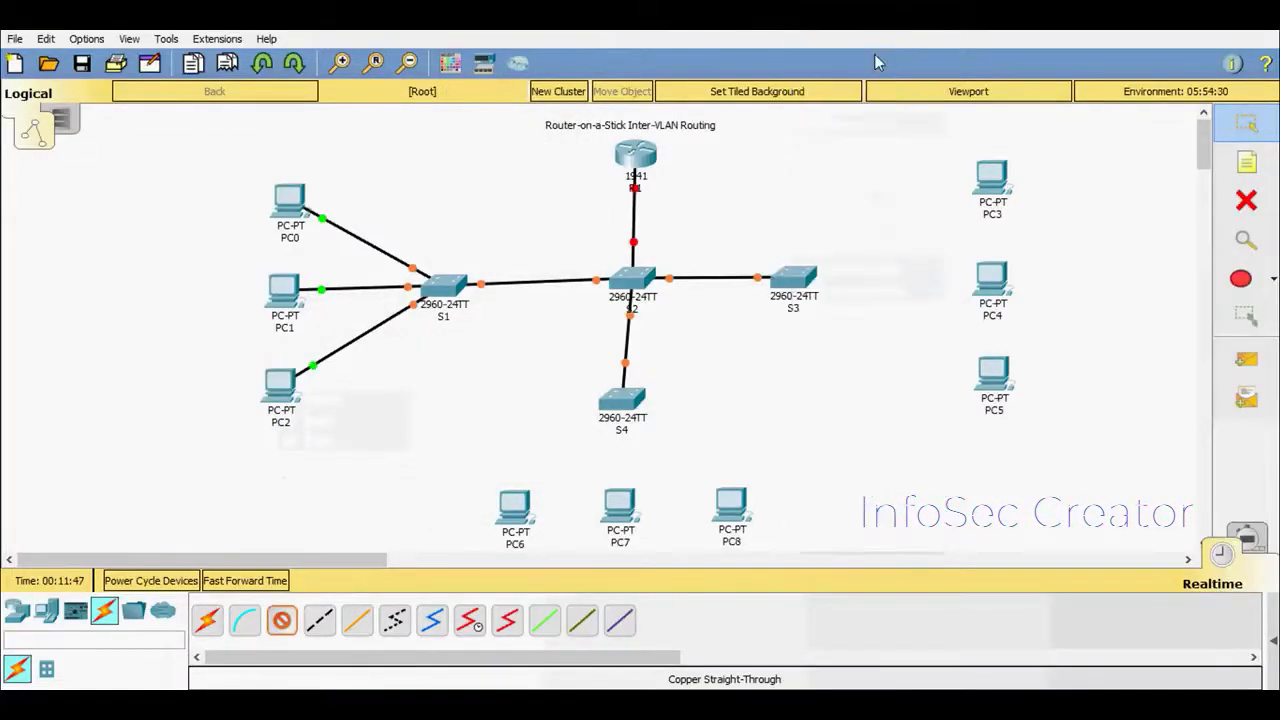
pyautogui.click(990, 282)
pyautogui.click(1030, 347)
pyautogui.click(797, 279)
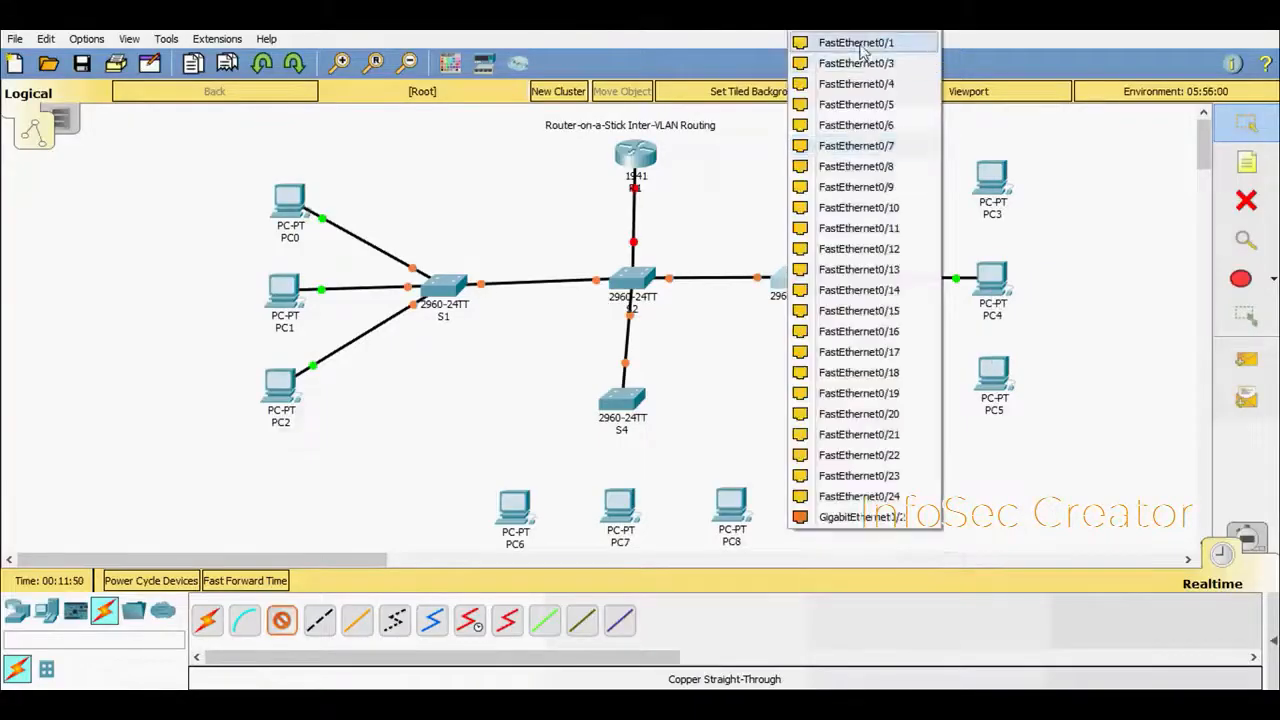
pyautogui.click(870, 60)
pyautogui.click(992, 182)
pyautogui.click(1022, 248)
# Connect S3 to PC5 FastEthernet0 with a copper straight-through cable
pyautogui.click(797, 279)
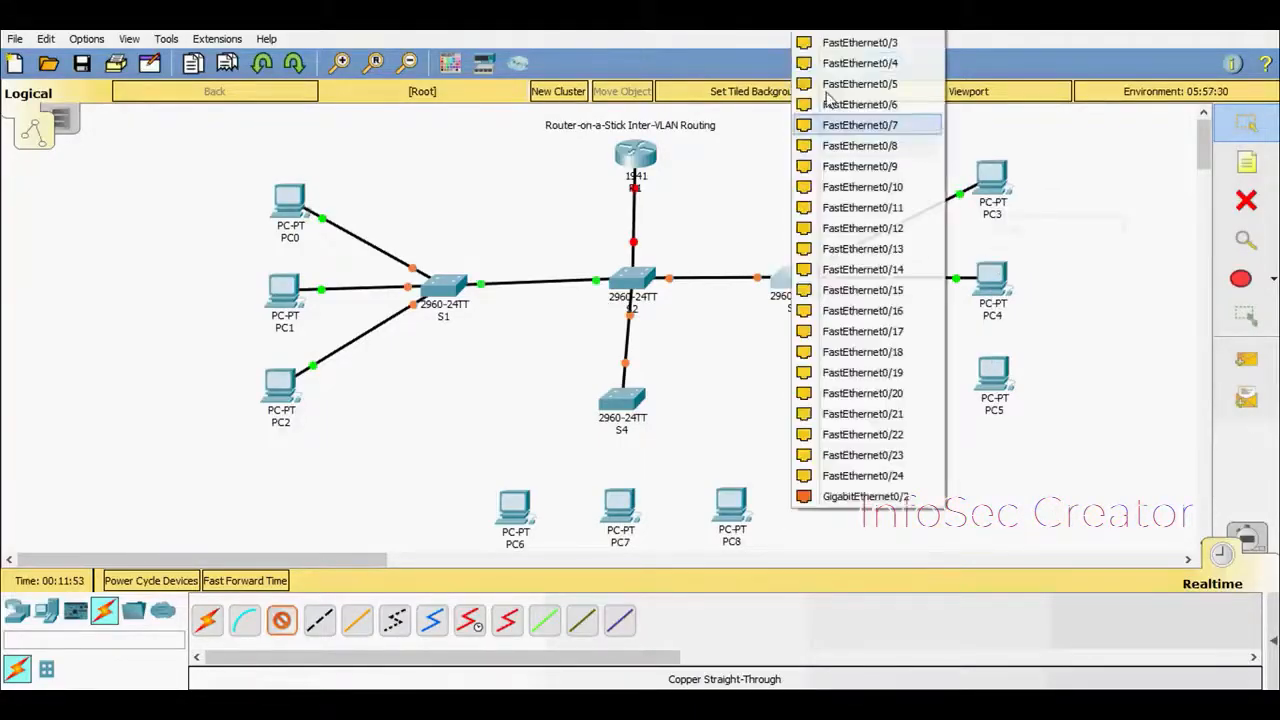
pyautogui.click(868, 62)
pyautogui.click(983, 367)
pyautogui.click(1024, 443)
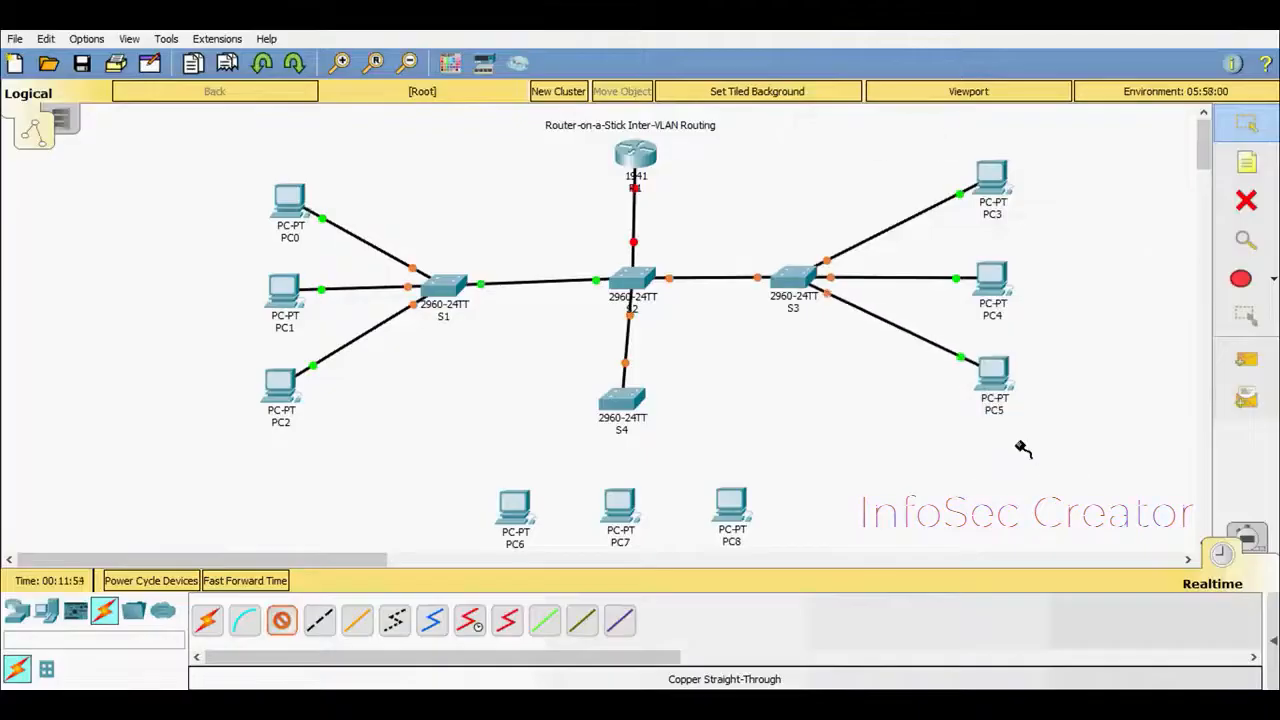
# Connect S4 FastEthernet0/1 to PC6 FastEthernet0 and S4 FastEthernet0/2 to PC7 FastEthernet0 with copper straight-through cables
pyautogui.click(646, 419)
pyautogui.click(686, 62)
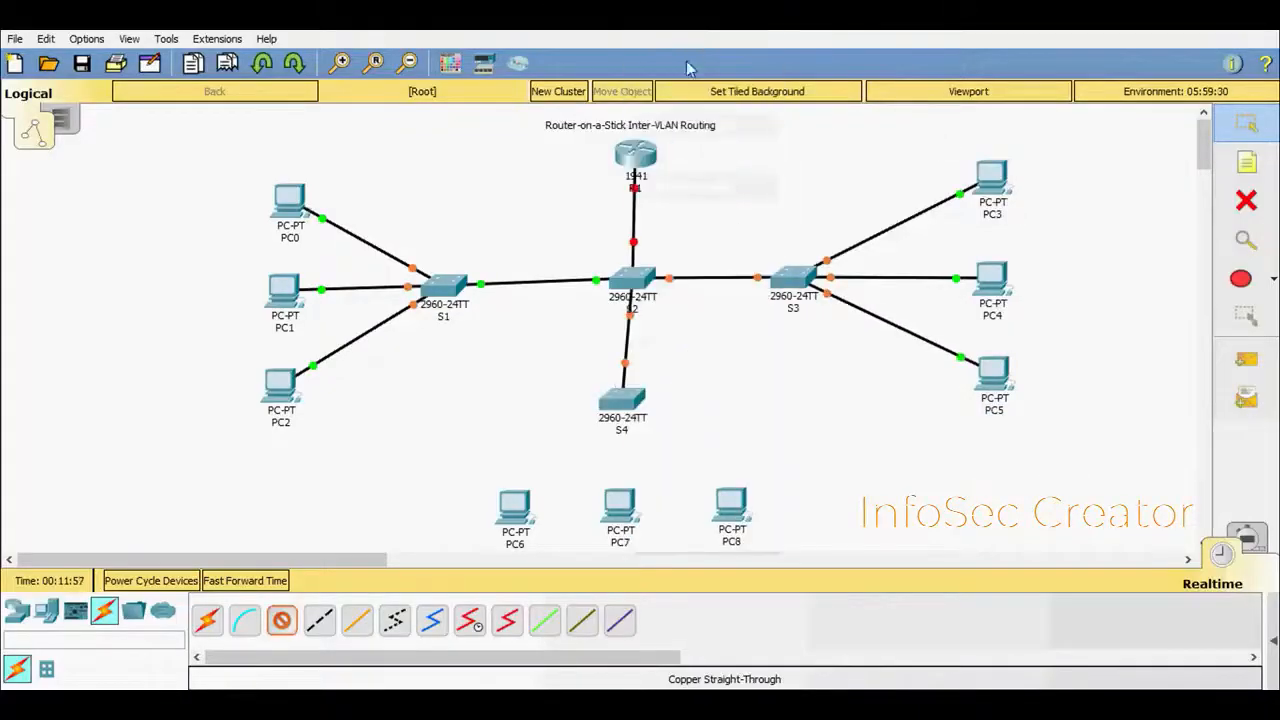
pyautogui.click(514, 507)
pyautogui.click(545, 594)
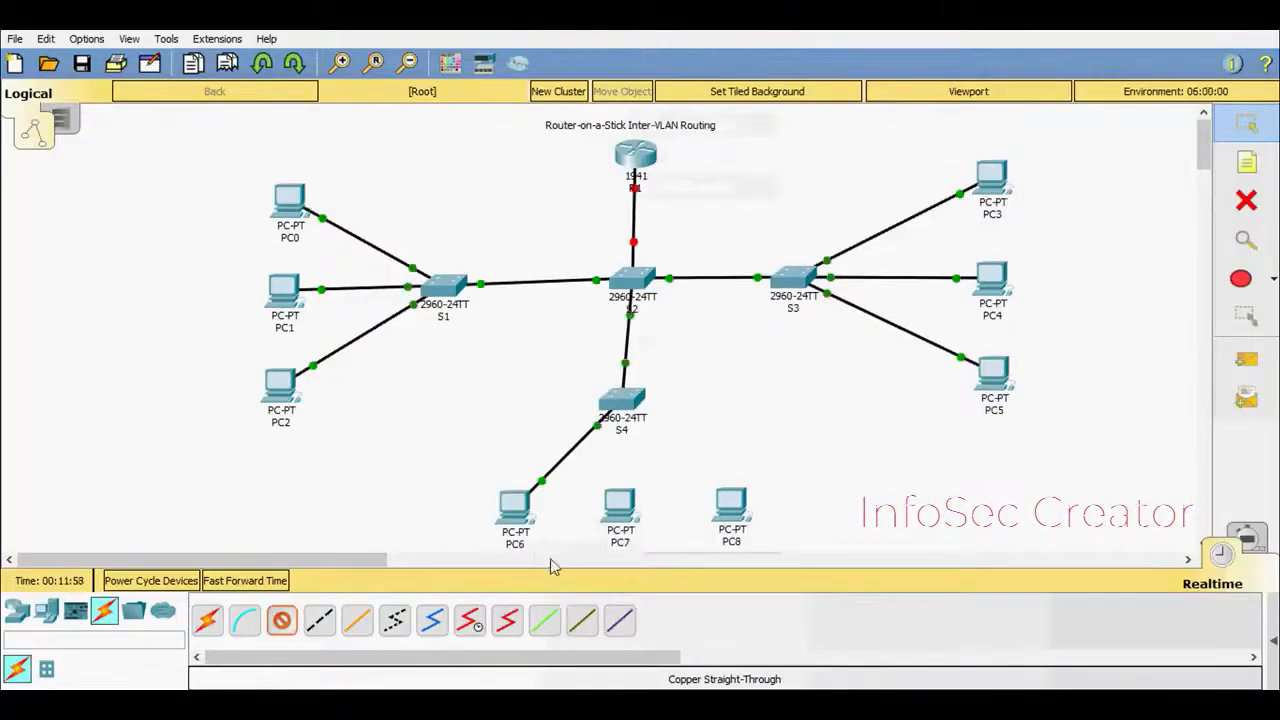
pyautogui.click(646, 419)
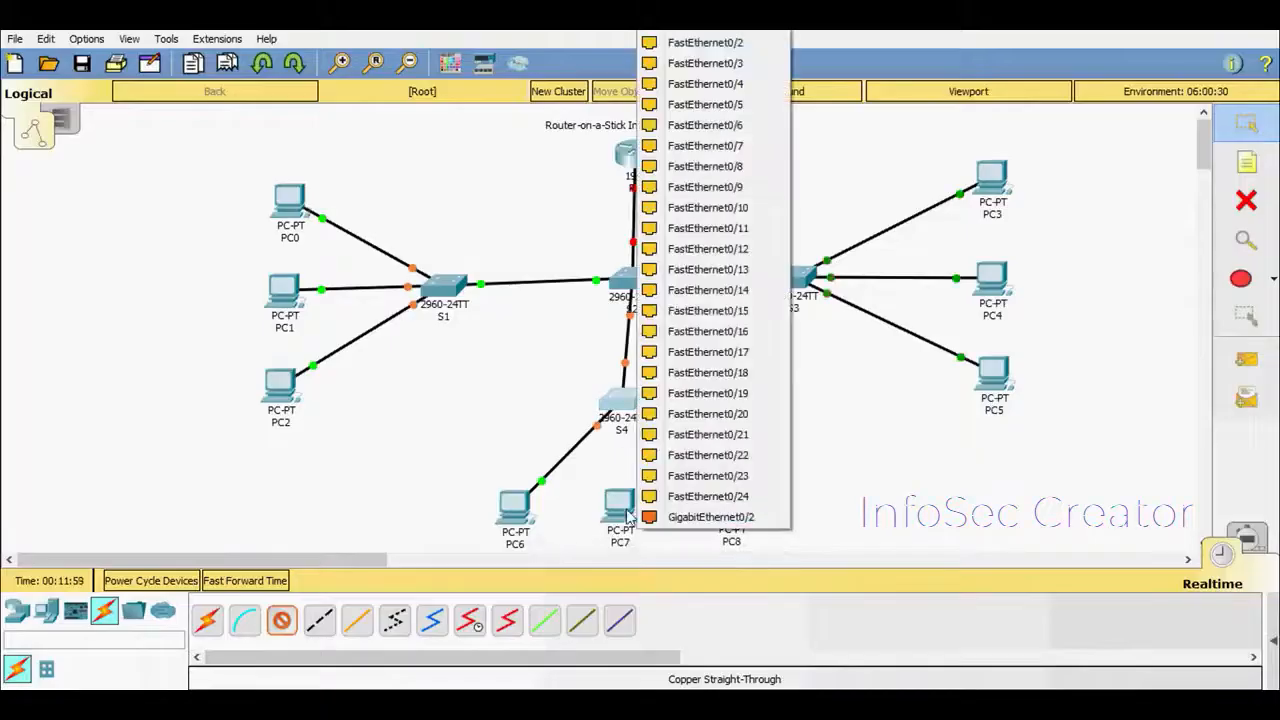
pyautogui.click(694, 44)
pyautogui.click(622, 503)
pyautogui.click(650, 583)
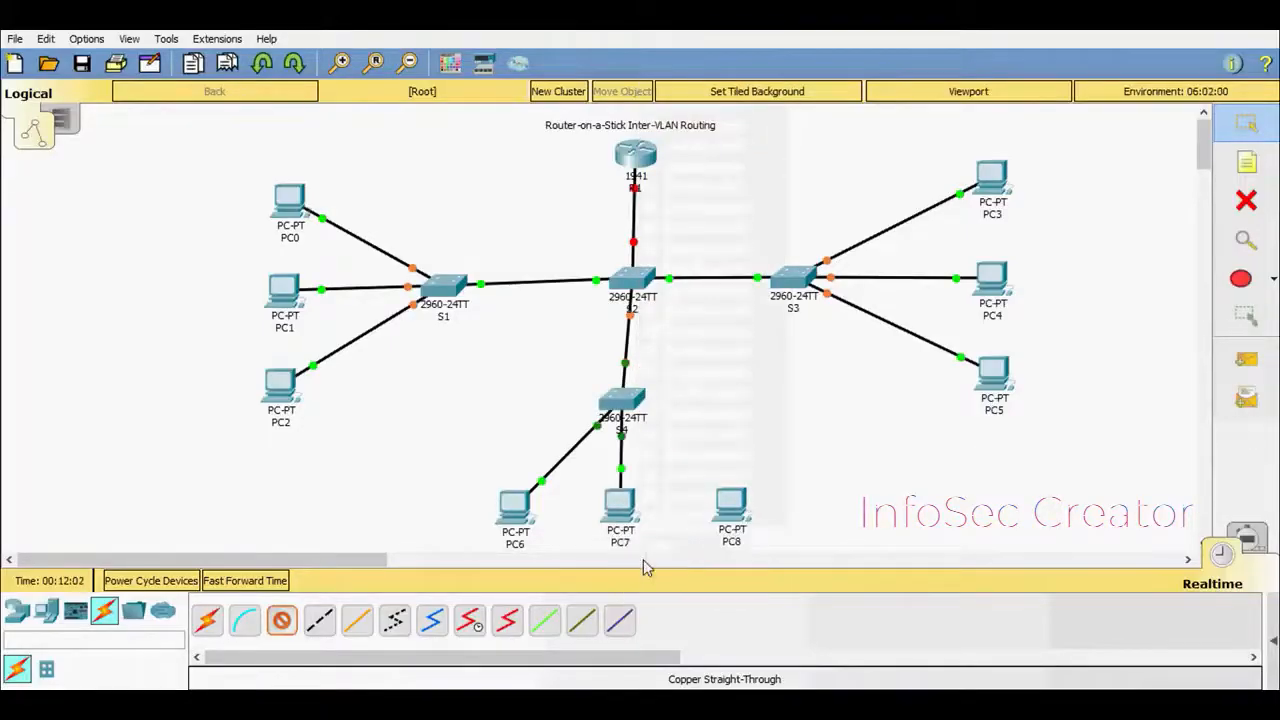
# Connect S4 to PC8 FastEthernet0 with a copper straight-through cable
pyautogui.click(626, 410)
pyautogui.click(694, 63)
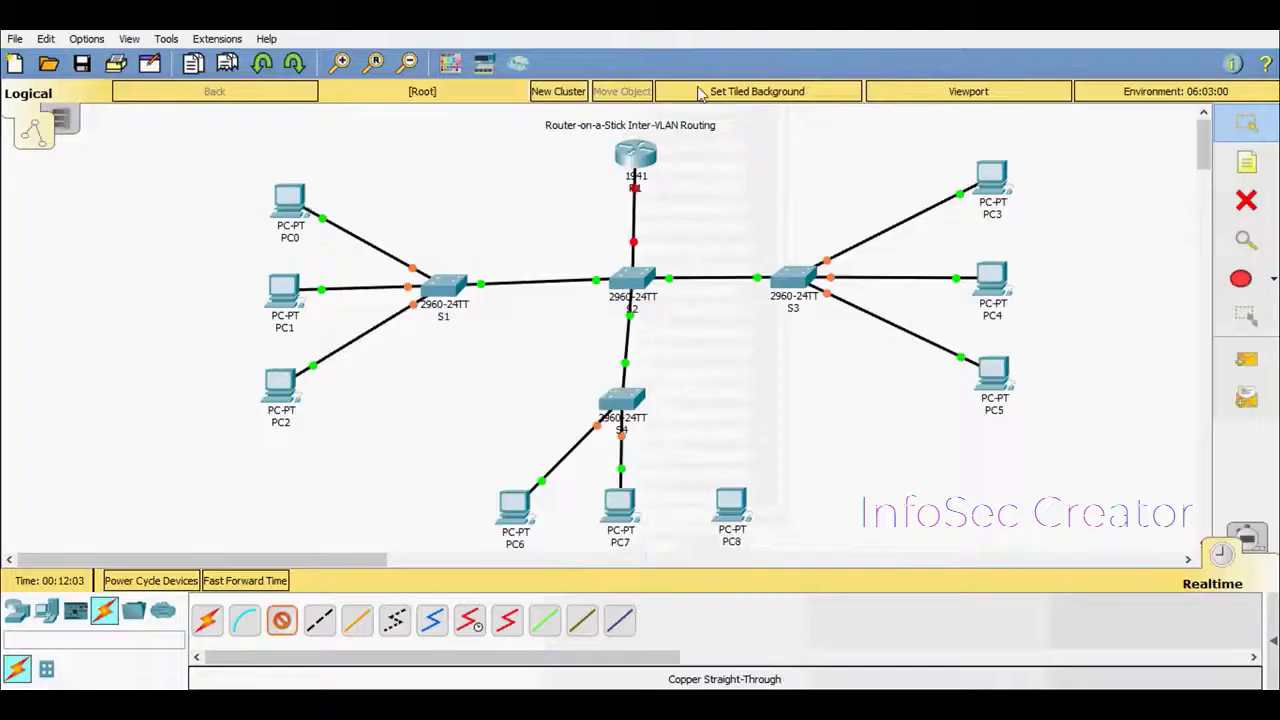
pyautogui.click(731, 502)
pyautogui.click(798, 581)
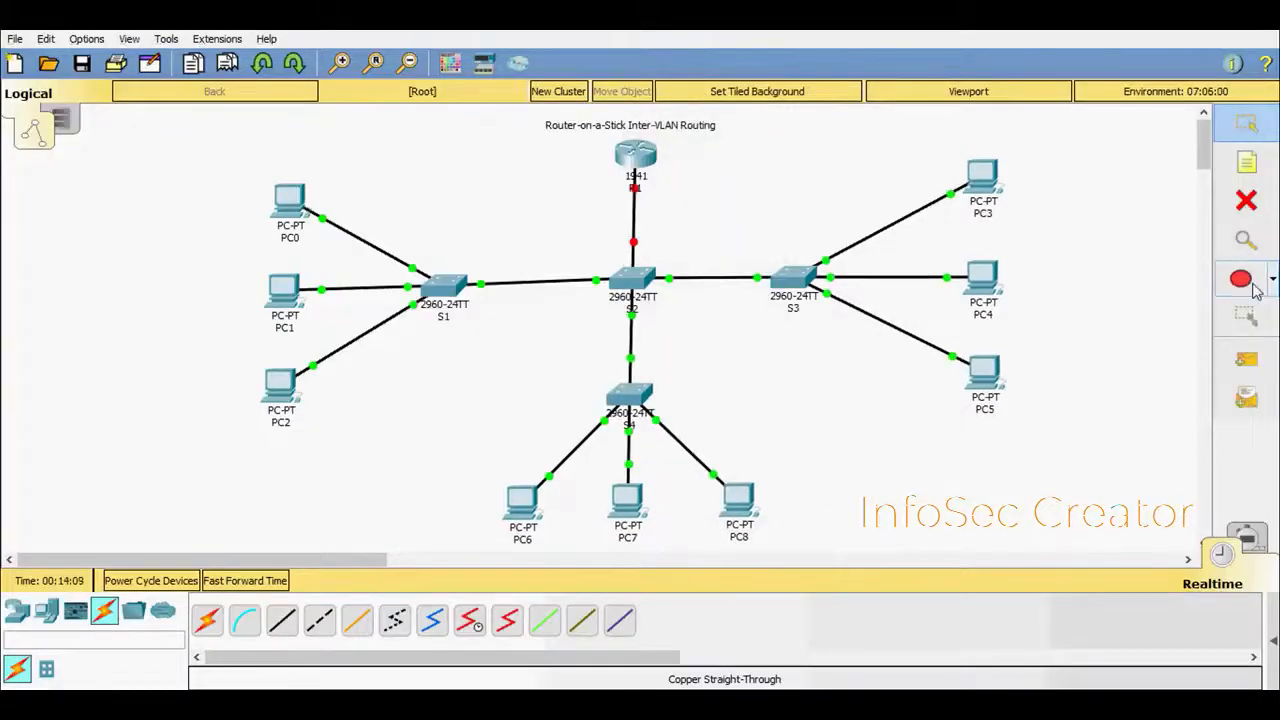
# Set the drawing palette to the rectangle shape with a light pink fill and a black outline
pyautogui.click(1266, 288)
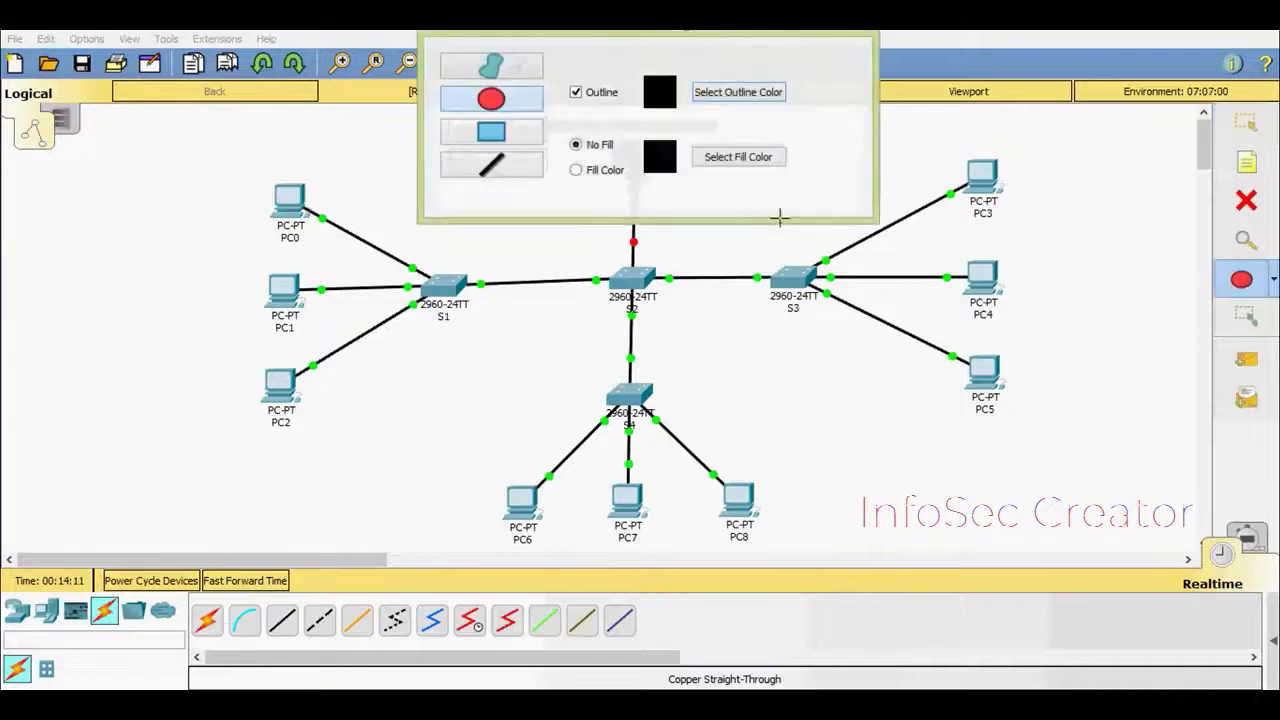
pyautogui.moveTo(652, 44)
pyautogui.mouseDown()
pyautogui.moveTo(926, 113)
pyautogui.moveTo(1018, 94)
pyautogui.mouseUp()
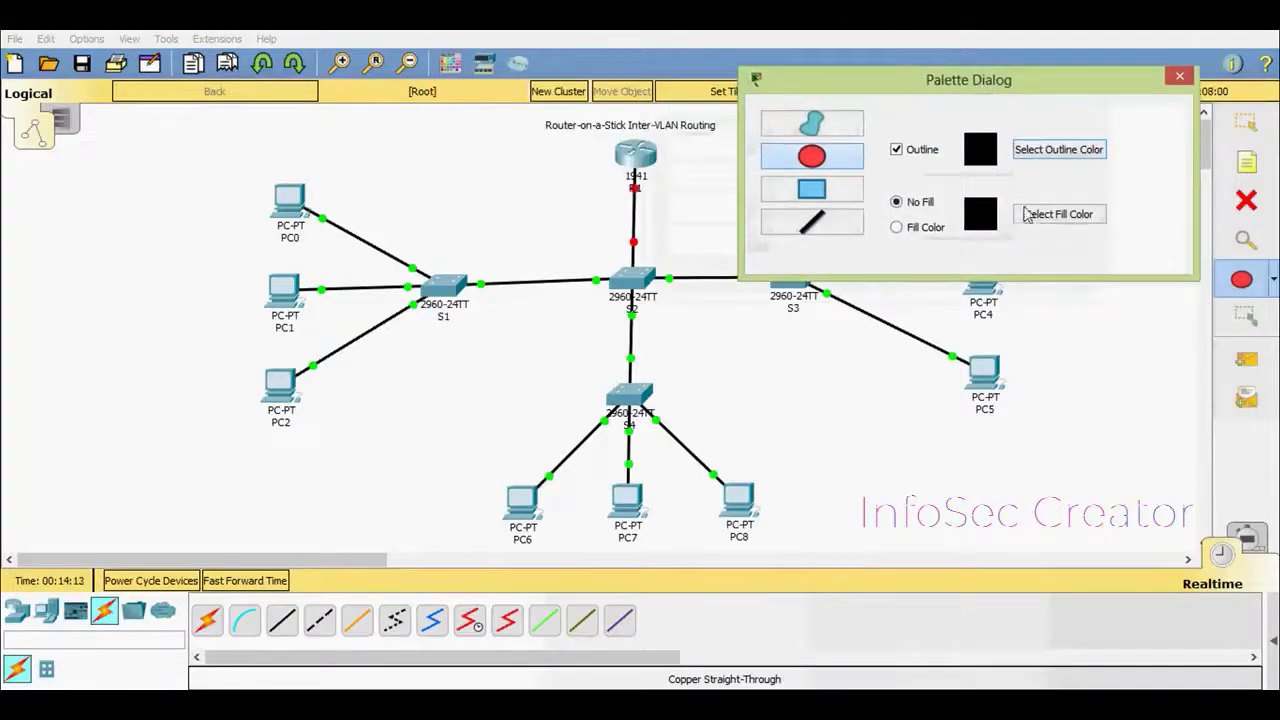
pyautogui.click(928, 232)
pyautogui.click(1058, 214)
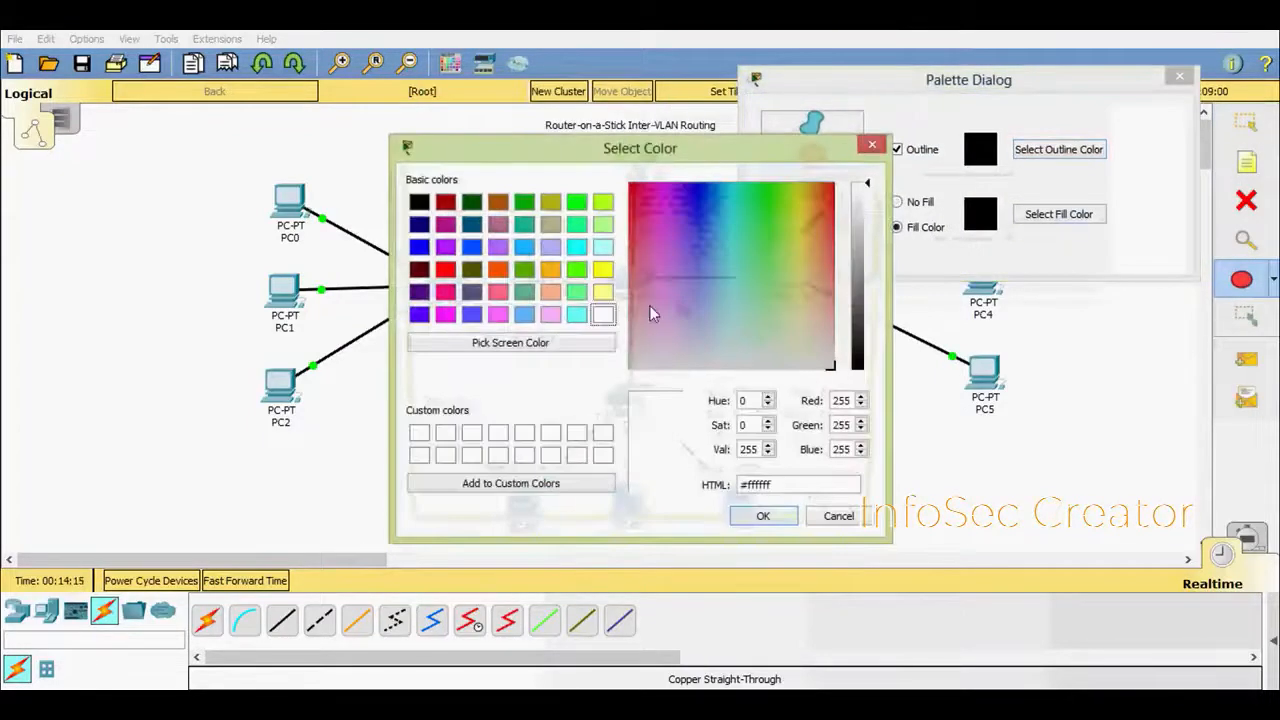
pyautogui.click(656, 325)
pyautogui.click(741, 514)
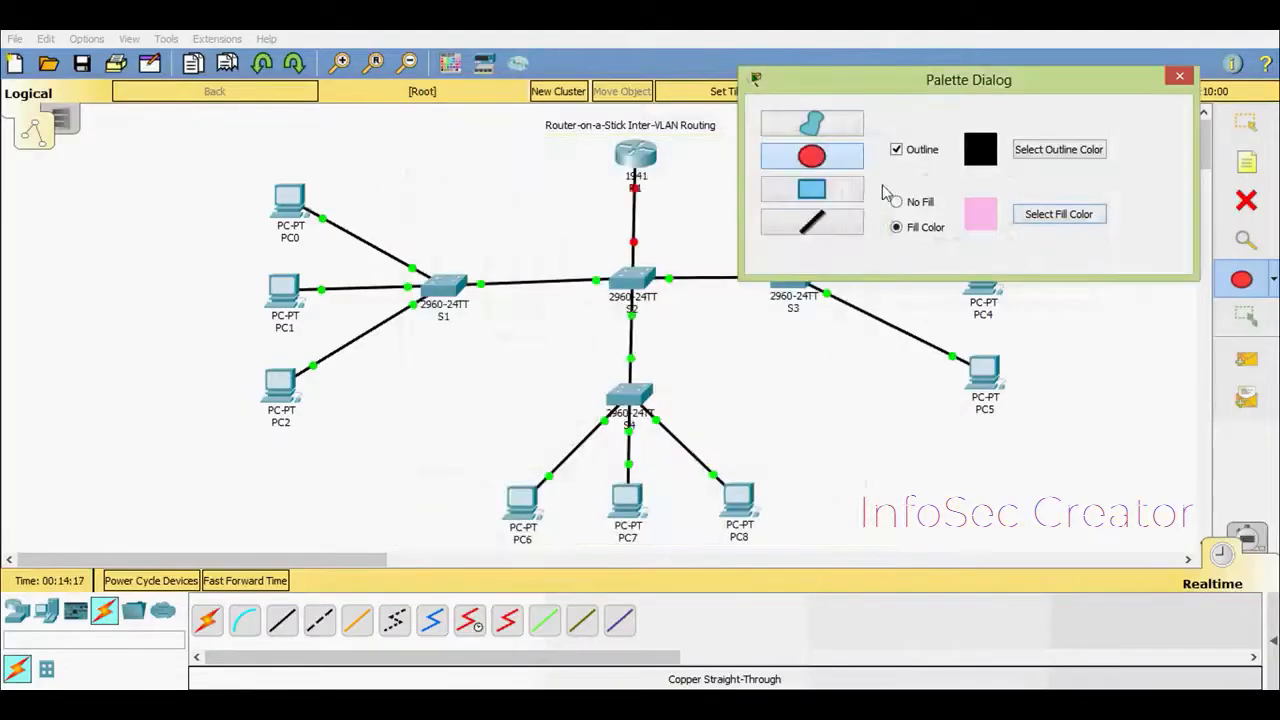
pyautogui.click(845, 195)
pyautogui.moveTo(840, 80); pyautogui.dragTo(924, 182)
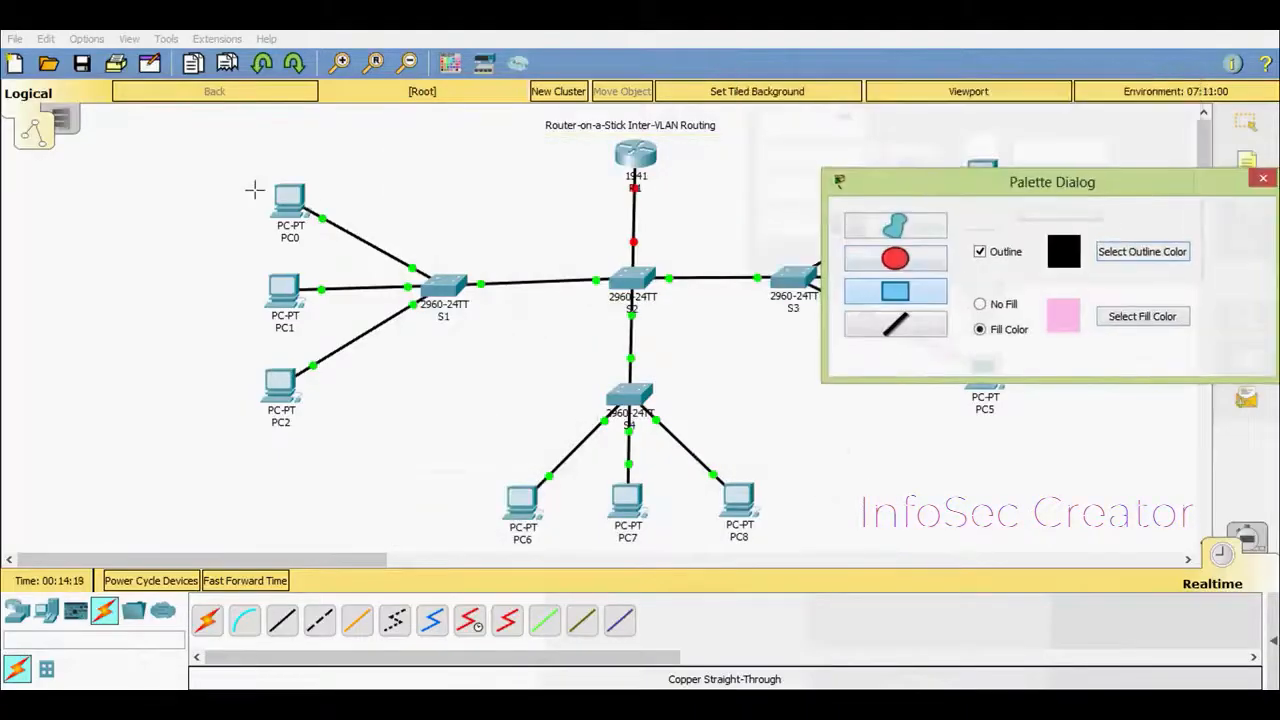
# Draw pink rectangles behind PC0, PC3 and PC6, plus a thin pink legend bar in the empty area beside PC0
pyautogui.moveTo(243, 171)
pyautogui.mouseDown()
pyautogui.moveTo(336, 262)
pyautogui.moveTo(334, 251)
pyautogui.mouseUp()
pyautogui.moveTo(878, 194); pyautogui.dragTo(1111, 394)
pyautogui.moveTo(933, 141); pyautogui.dragTo(1018, 226)
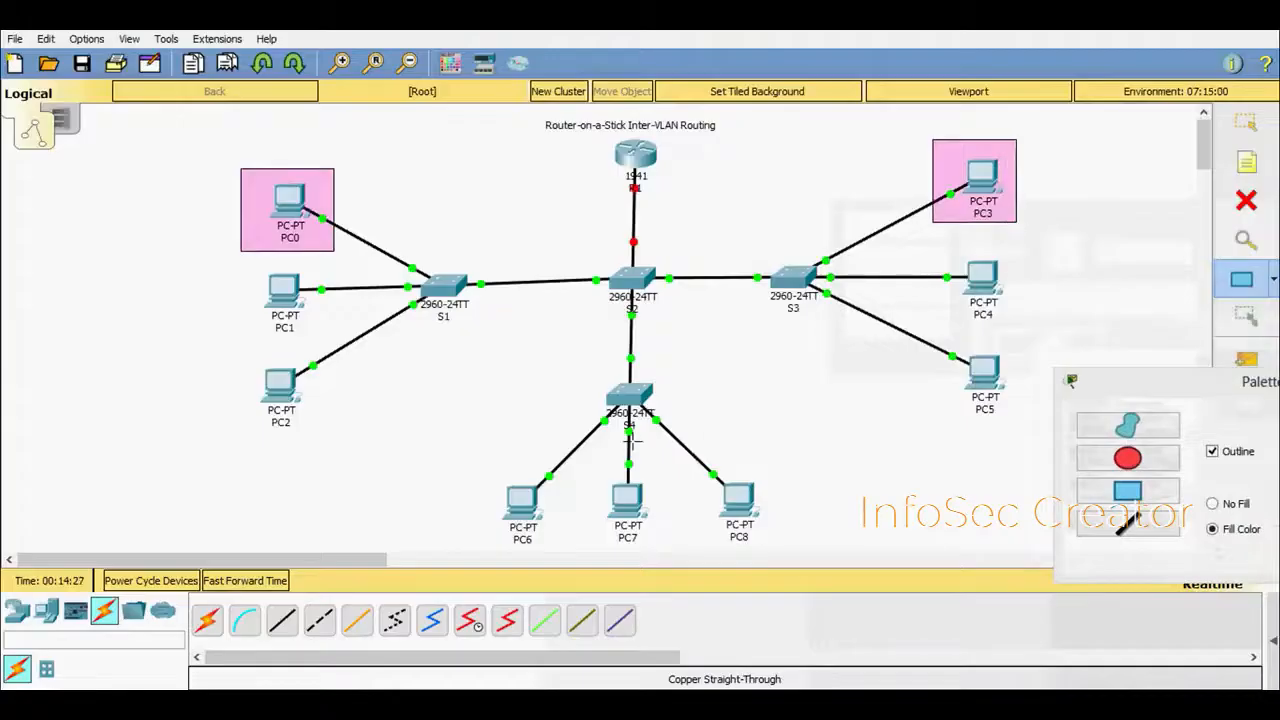
pyautogui.moveTo(485, 468); pyautogui.dragTo(573, 550)
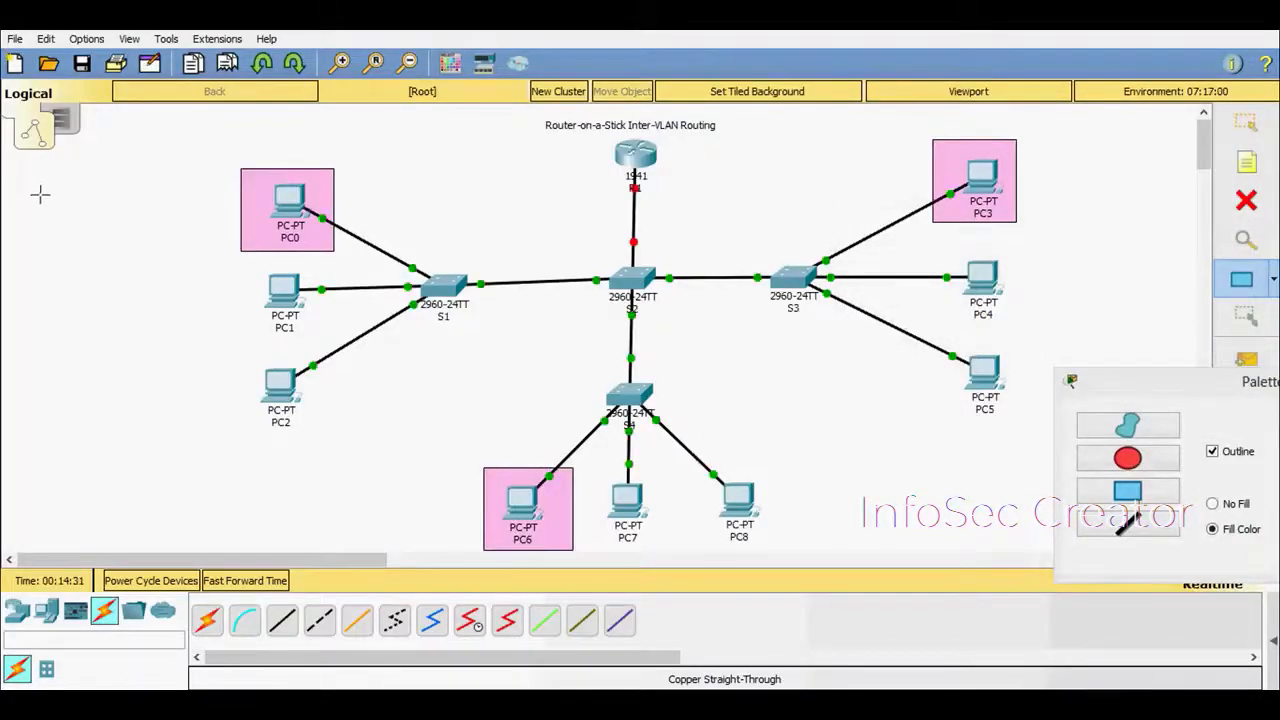
pyautogui.moveTo(28, 189); pyautogui.dragTo(176, 220)
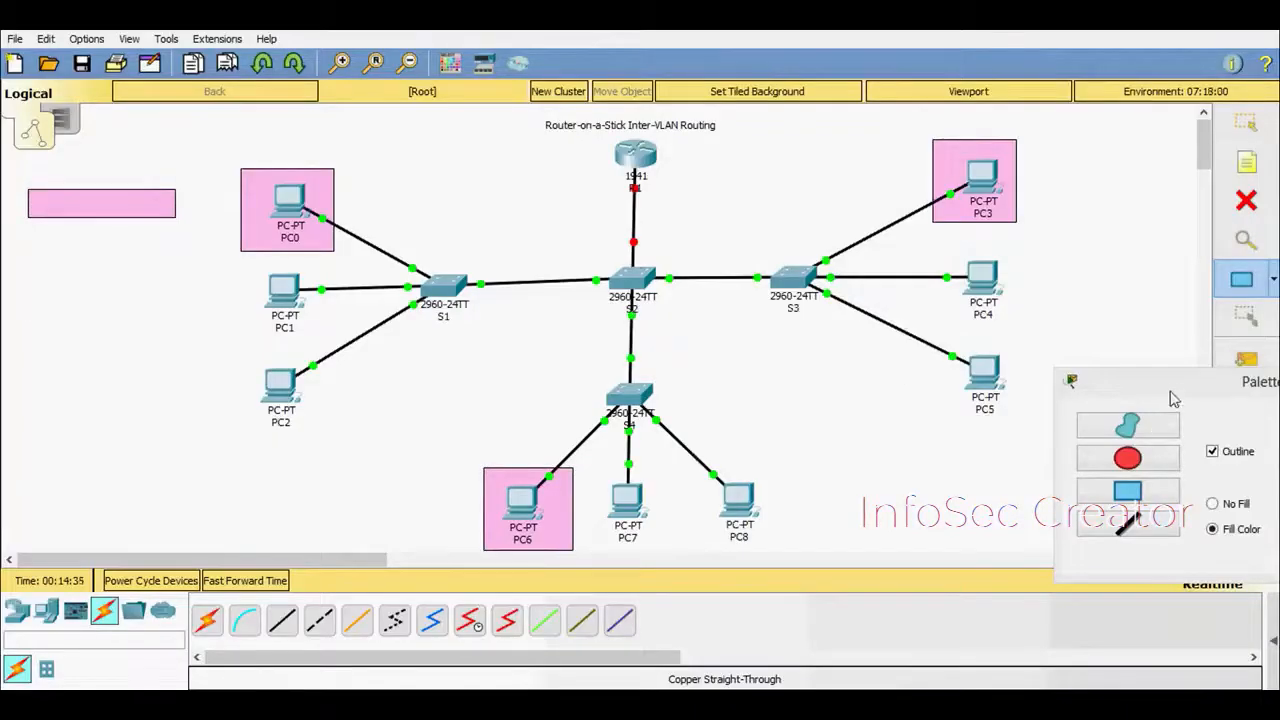
# Change the rectangle fill color to light blue-violet, #b8b9ff
pyautogui.click(1130, 398)
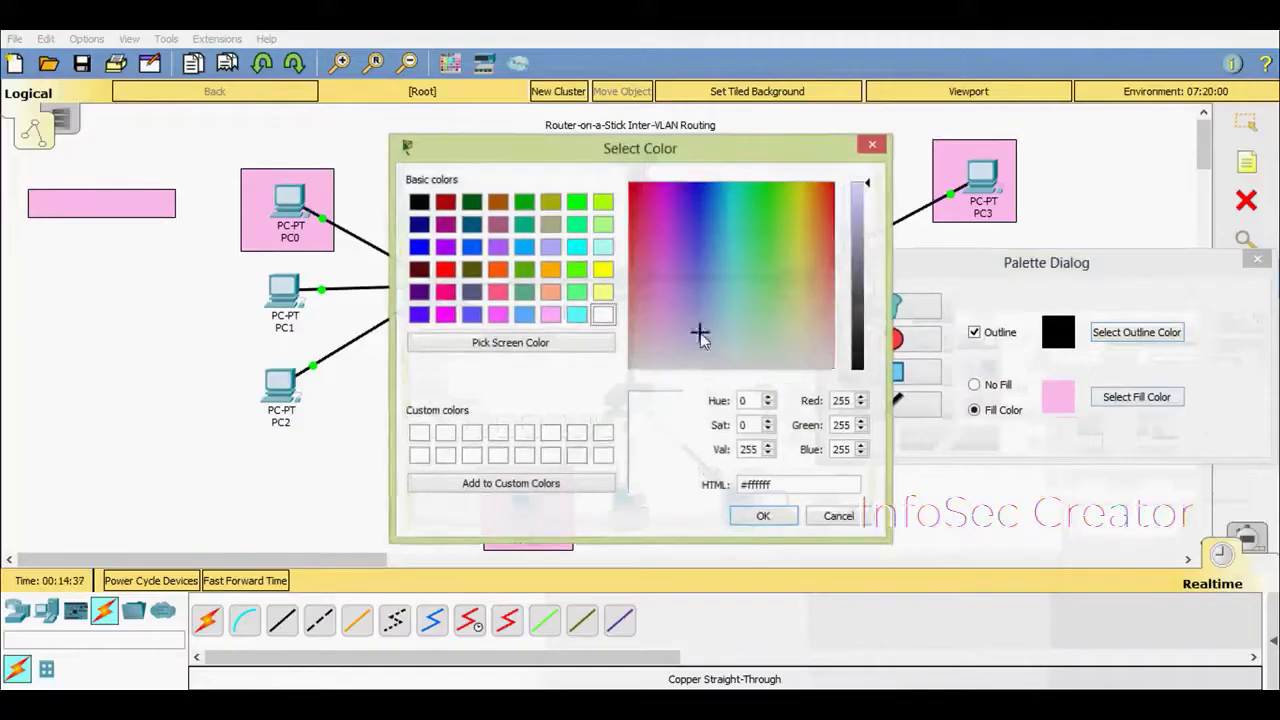
pyautogui.moveTo(700, 337); pyautogui.dragTo(697, 317)
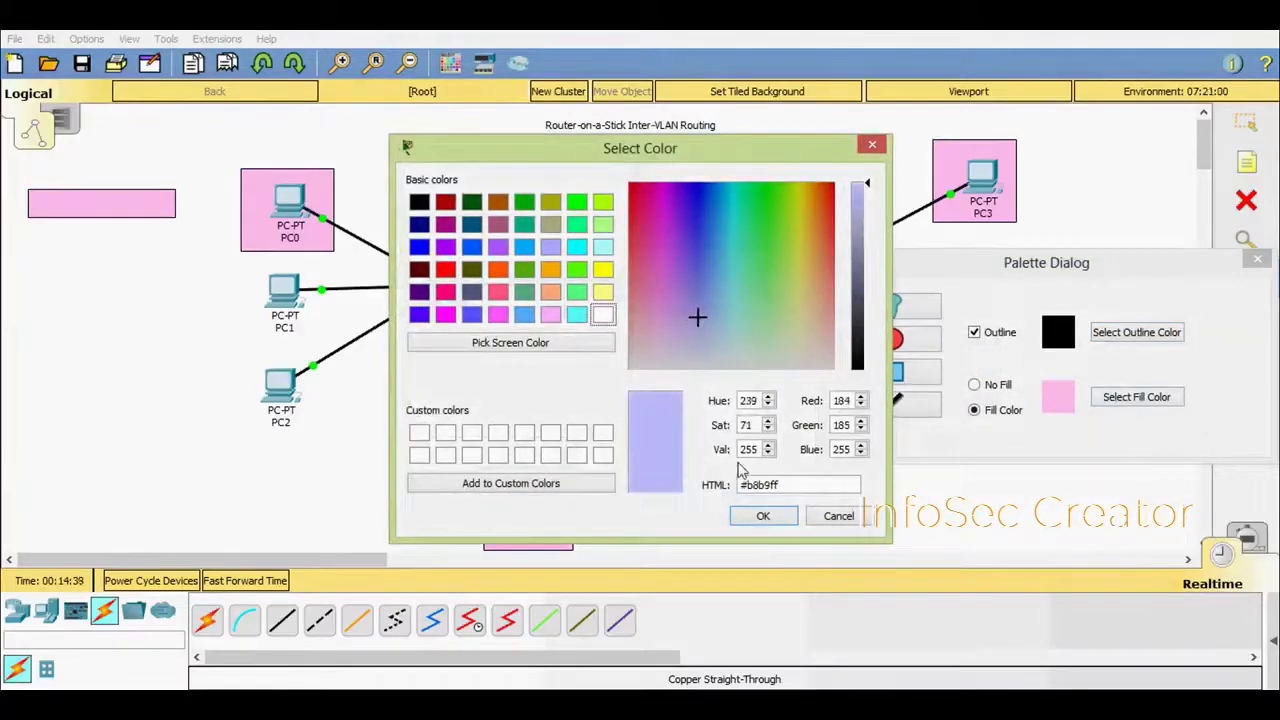
pyautogui.click(763, 516)
pyautogui.moveTo(888, 272); pyautogui.dragTo(1125, 268)
# Draw blue-violet rectangles behind PC1, PC4 and PC7, plus a matching legend bar below the pink one
pyautogui.moveTo(236, 262); pyautogui.dragTo(336, 341)
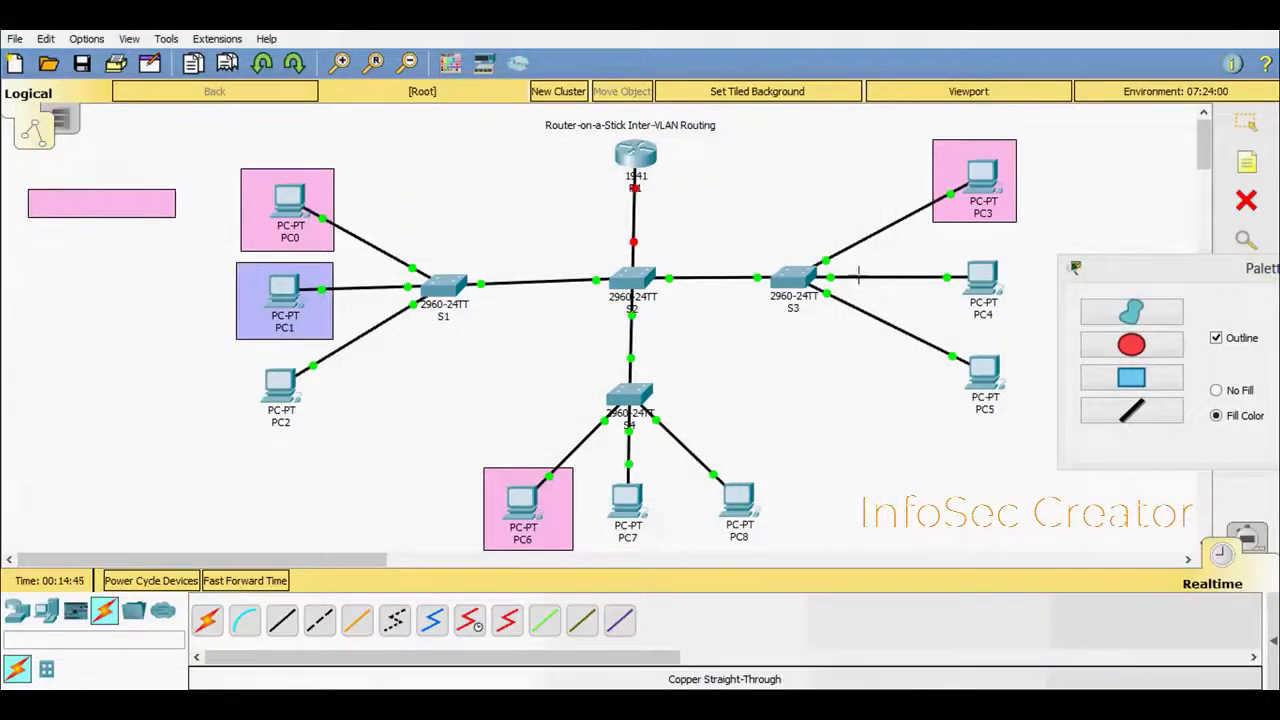
pyautogui.moveTo(931, 241); pyautogui.dragTo(1018, 323)
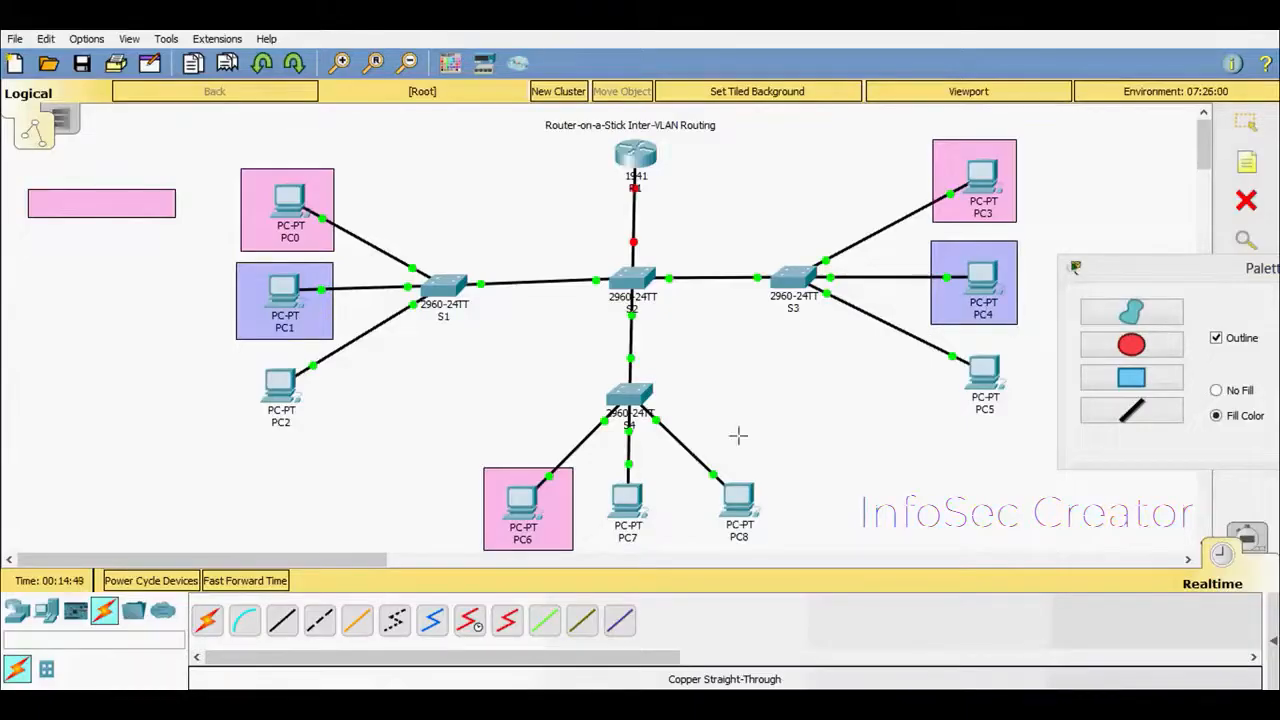
pyautogui.moveTo(591, 466); pyautogui.dragTo(666, 551)
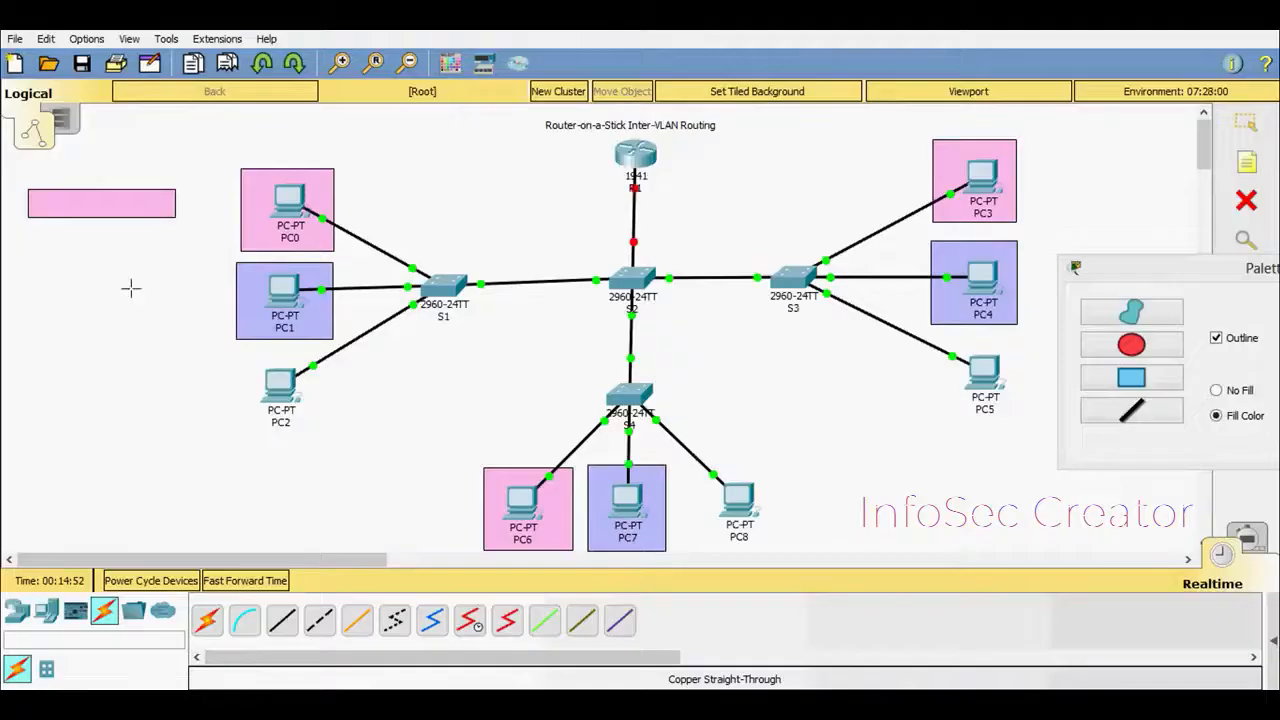
pyautogui.moveTo(24, 233); pyautogui.dragTo(175, 265)
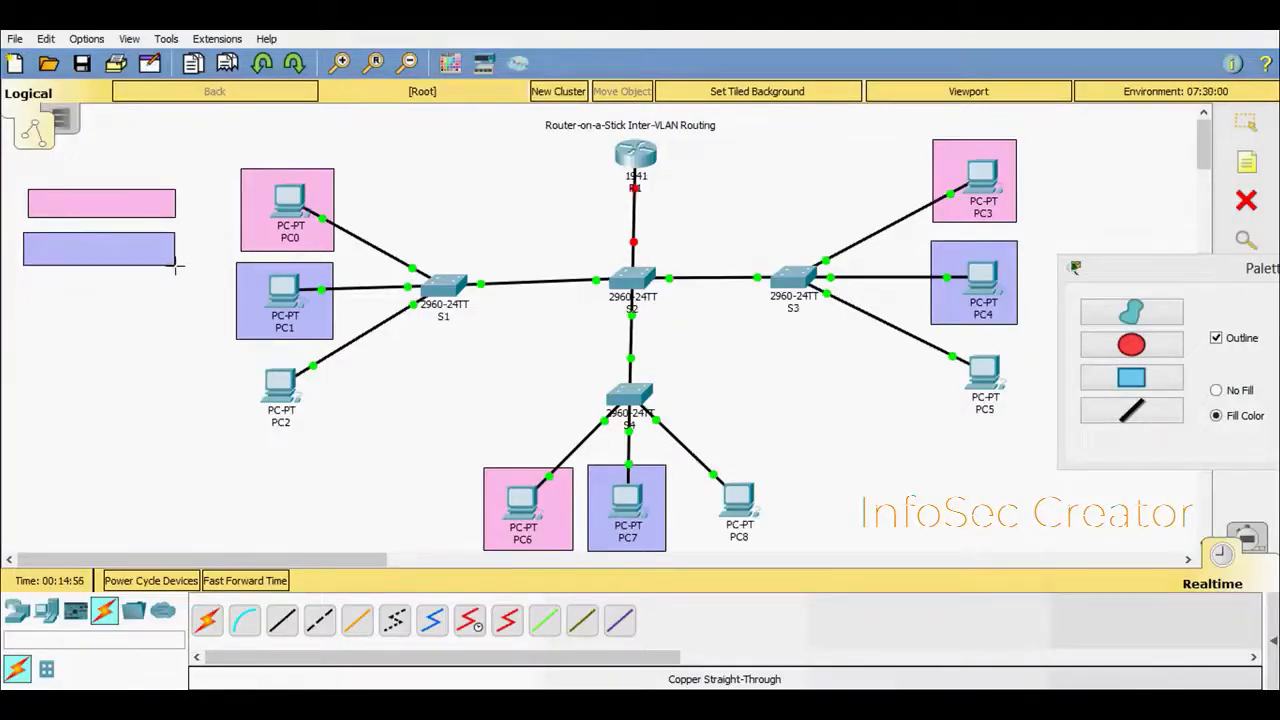
# Change the rectangle fill color to pale yellow and move the palette clear of the topology
pyautogui.moveTo(1082, 274); pyautogui.dragTo(727, 283)
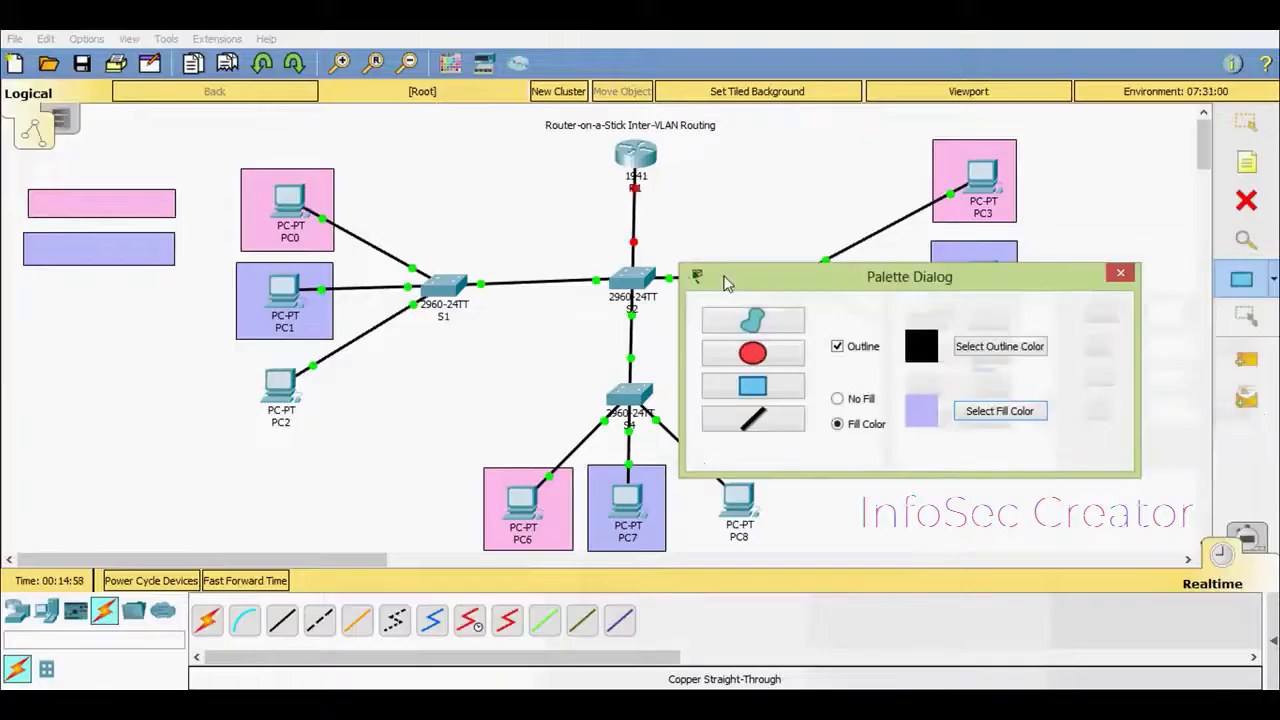
pyautogui.click(981, 419)
pyautogui.moveTo(786, 320); pyautogui.dragTo(1123, 428)
pyautogui.click(763, 516)
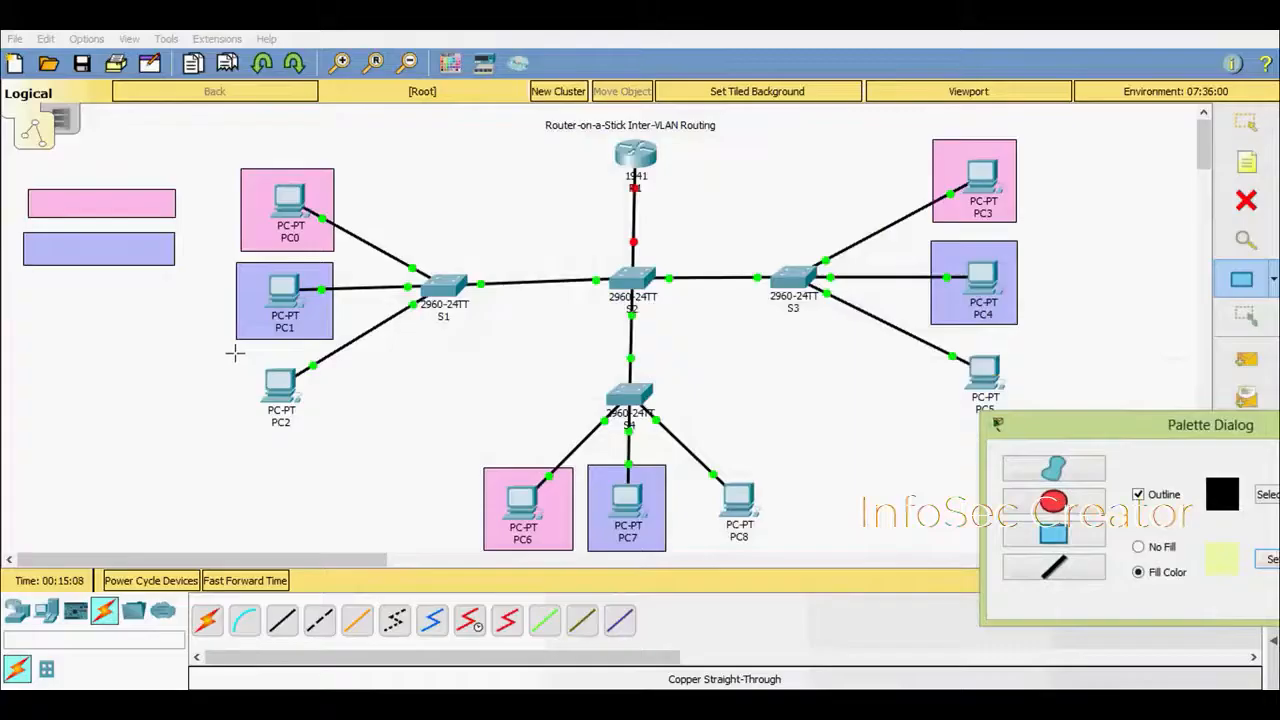
# Draw pale yellow rectangles behind PC2, PC5 and PC8, plus a matching legend bar below the blue-violet one
pyautogui.moveTo(232, 350); pyautogui.dragTo(334, 433)
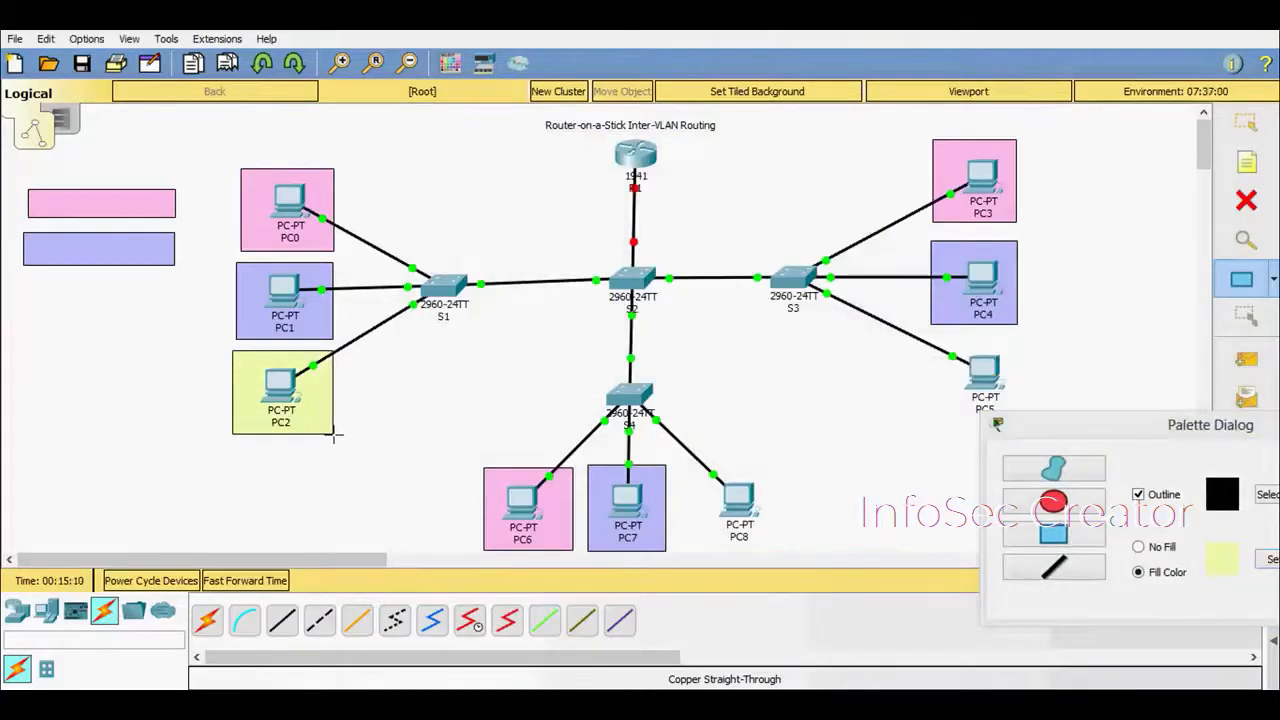
pyautogui.moveTo(927, 333); pyautogui.dragTo(1017, 416)
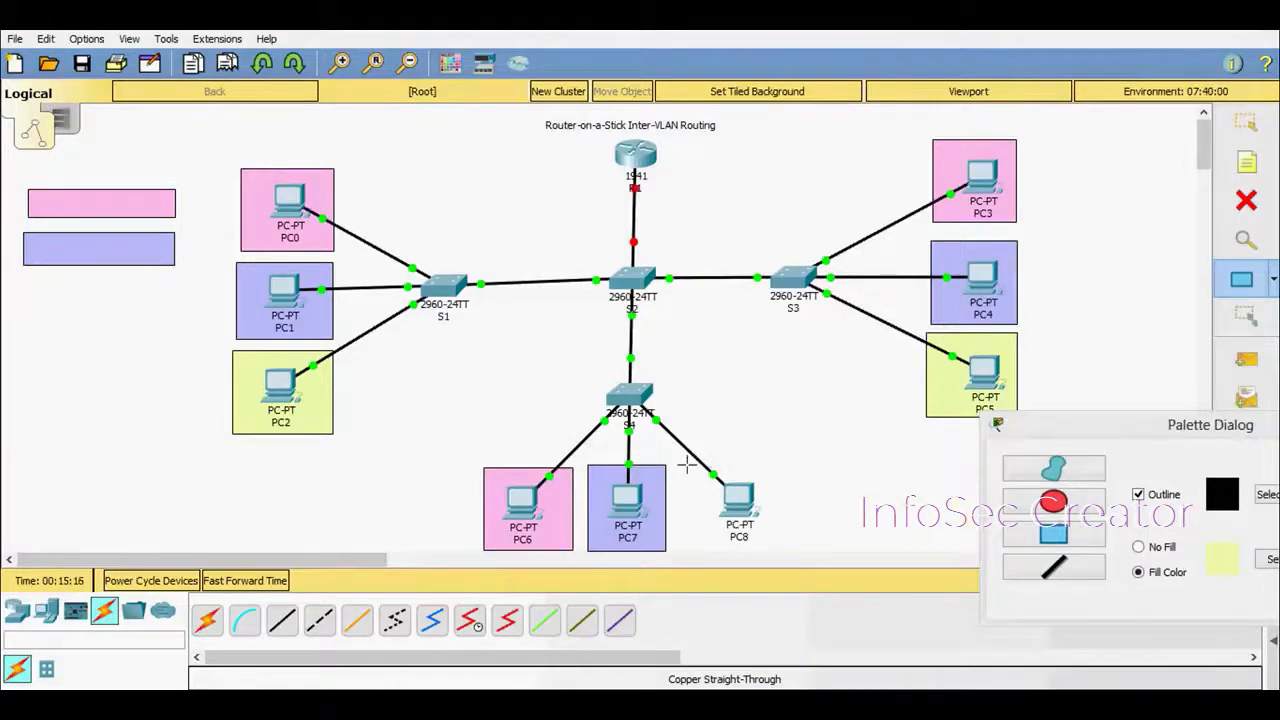
pyautogui.moveTo(697, 486); pyautogui.dragTo(779, 552)
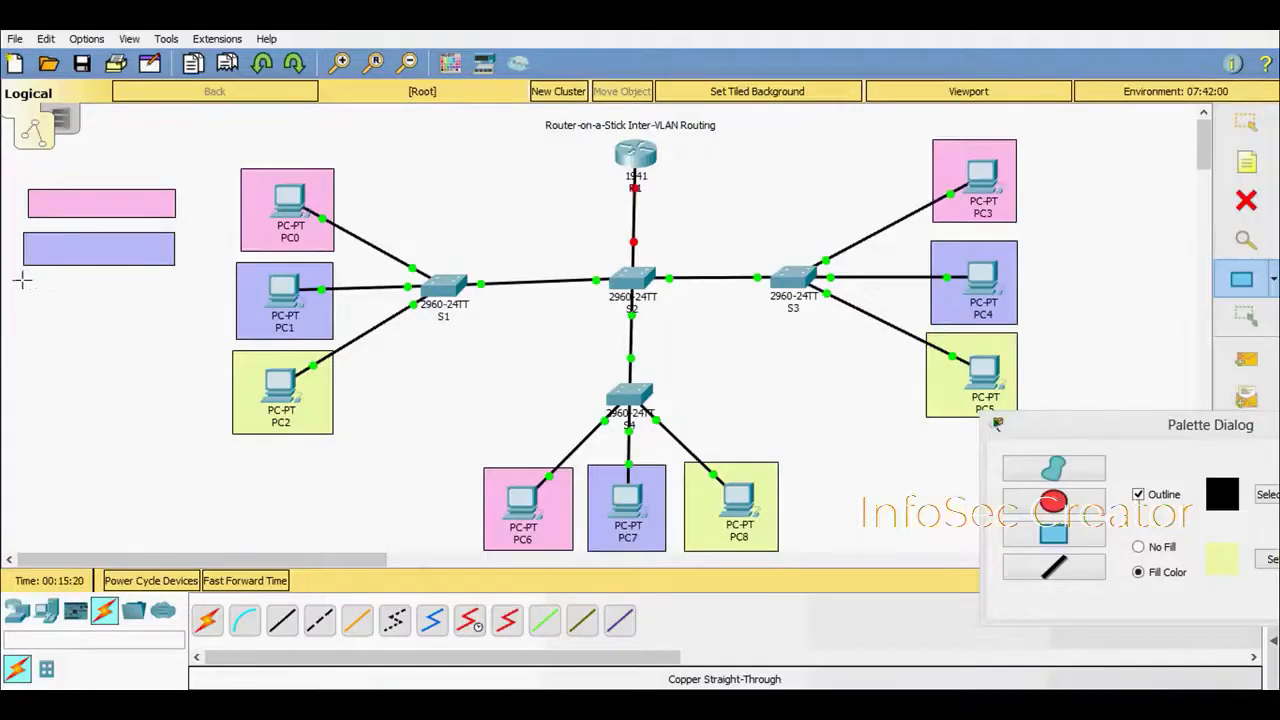
pyautogui.moveTo(24, 279); pyautogui.dragTo(175, 313)
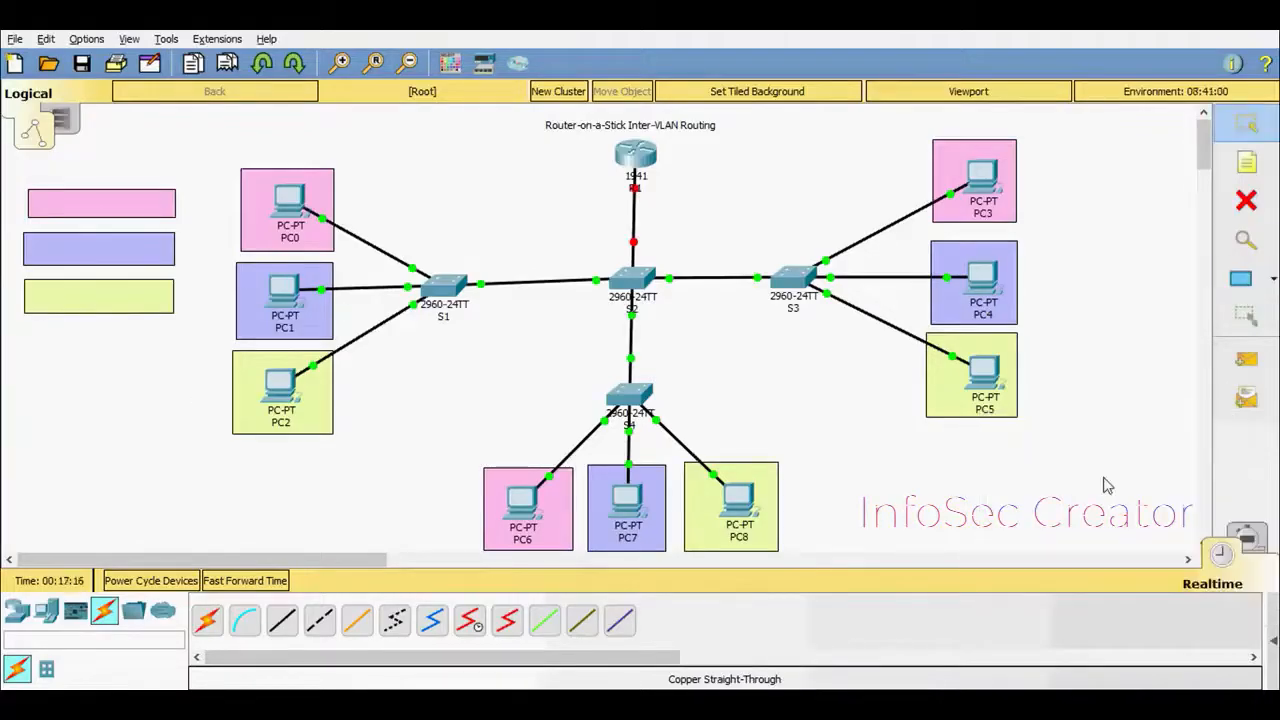
# Label the pink legend bar with the note "VLAN10: 192.168.10.0/24"
pyautogui.click(1246, 162)
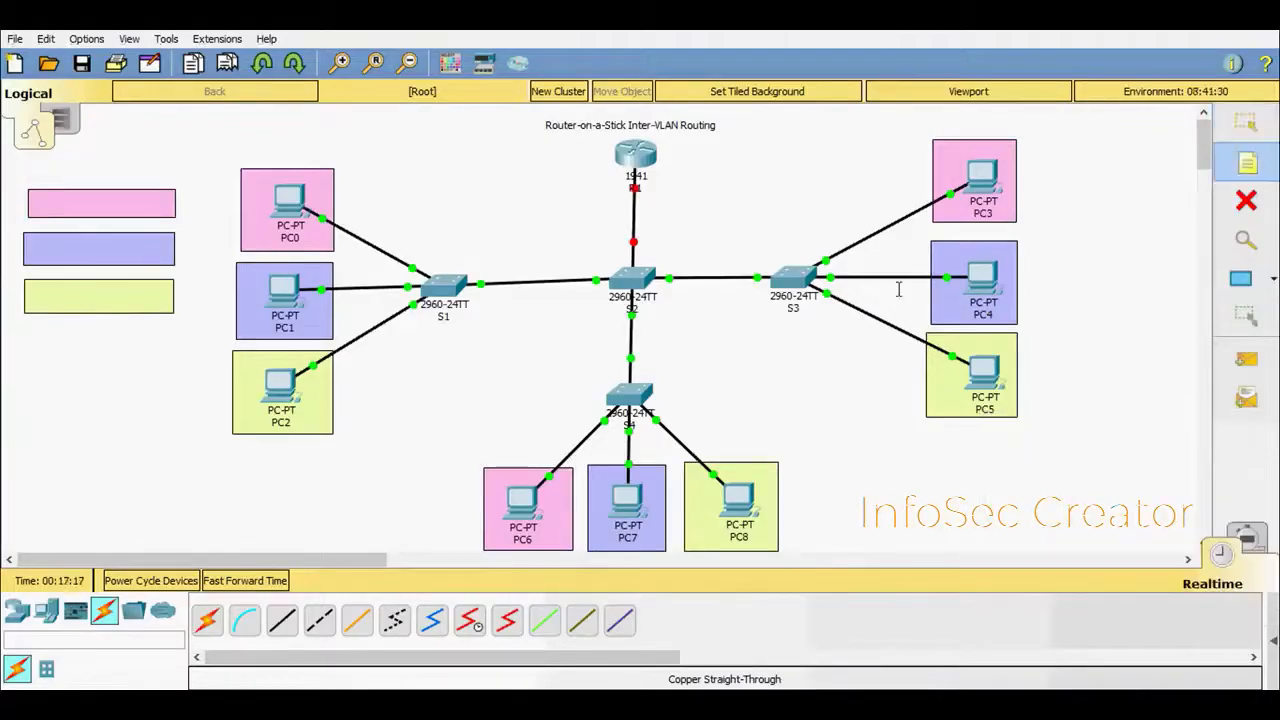
pyautogui.click(35, 204)
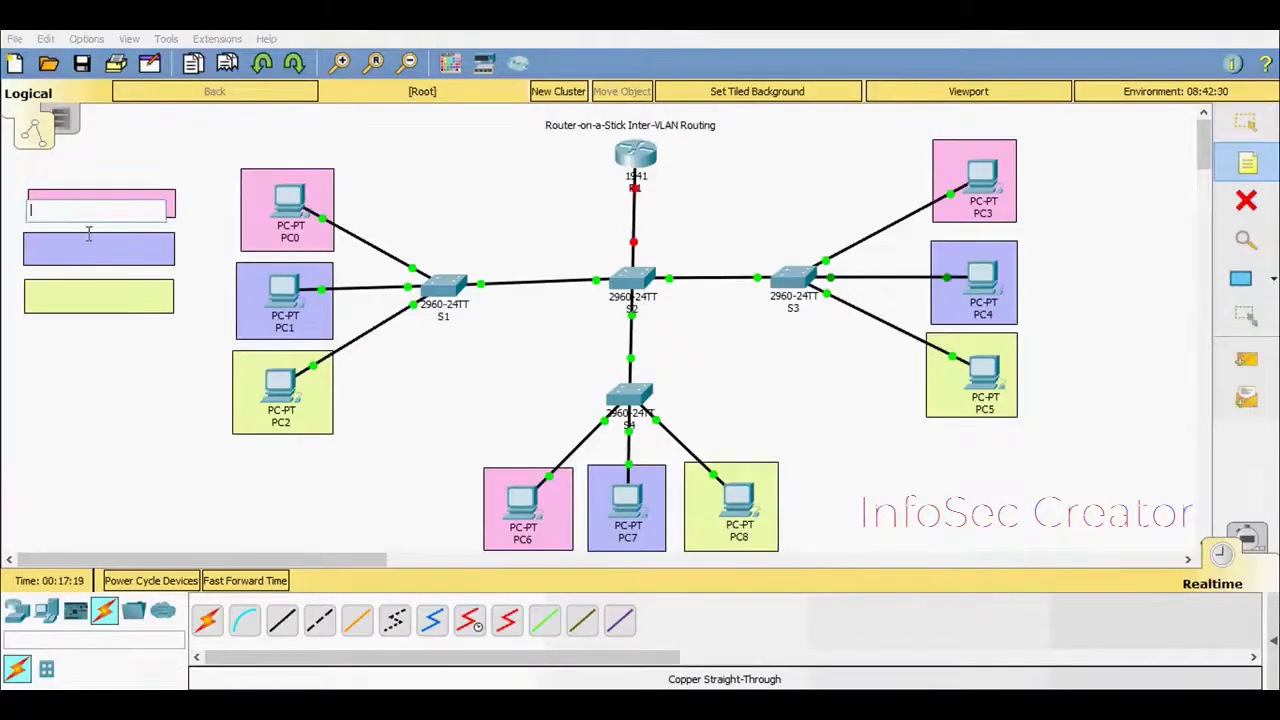
pyautogui.write('VV')
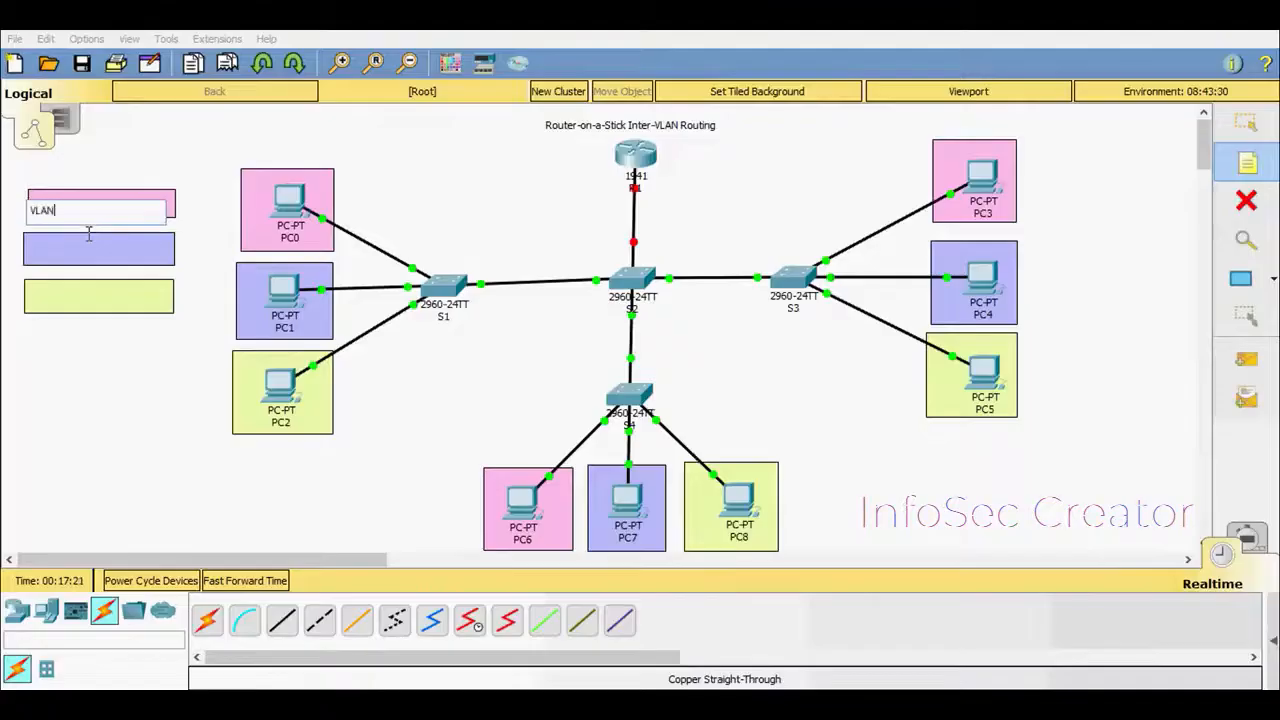
pyautogui.write('AN10: 192.168.10')
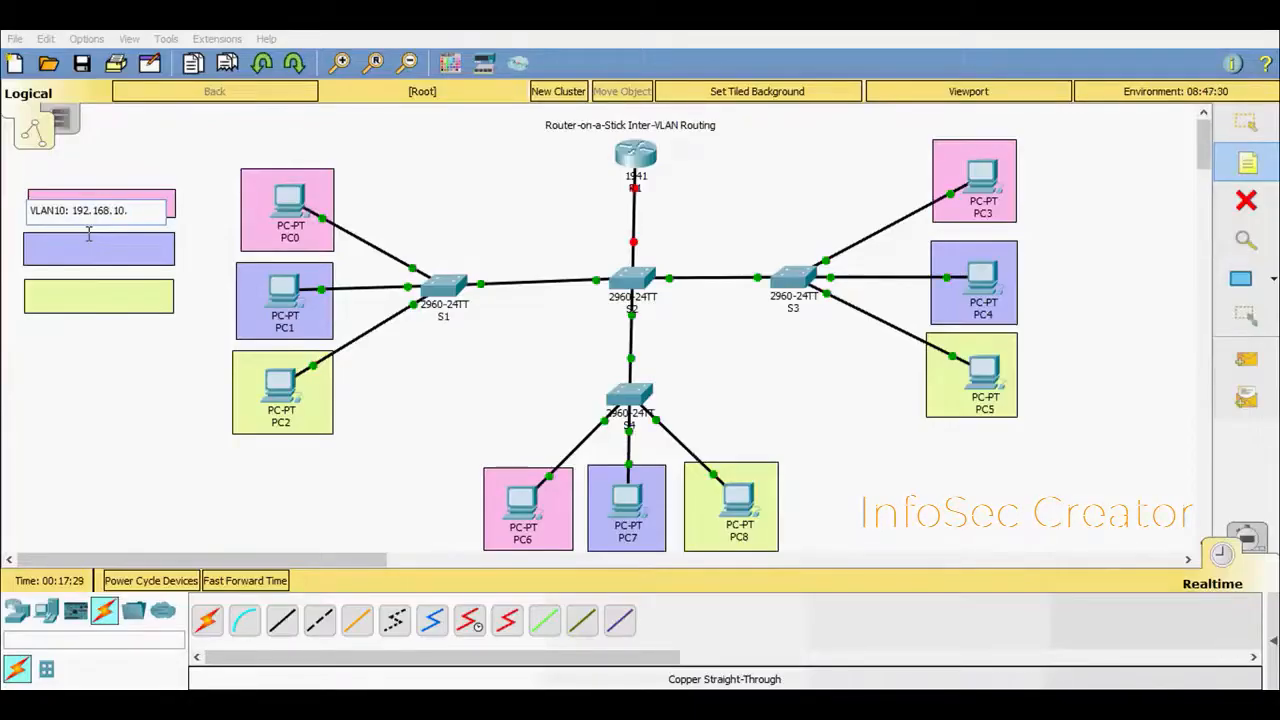
pyautogui.write('.0/24')
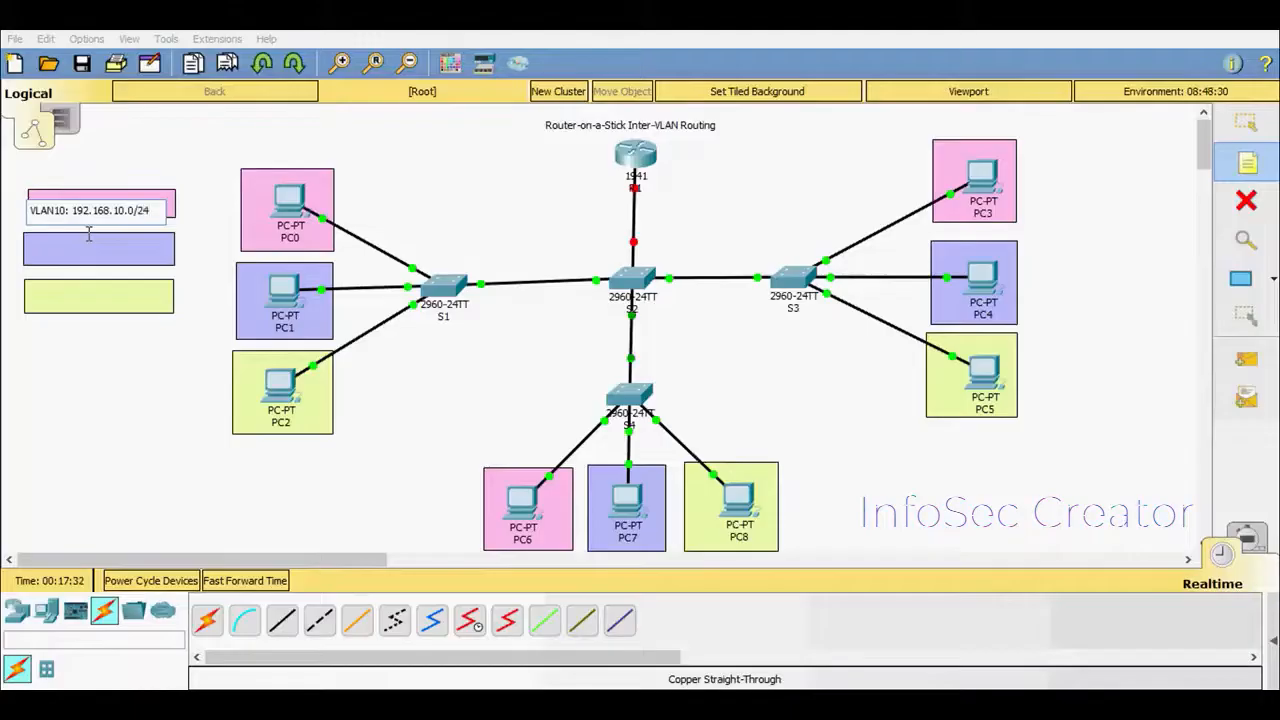
pyautogui.press('Escape')
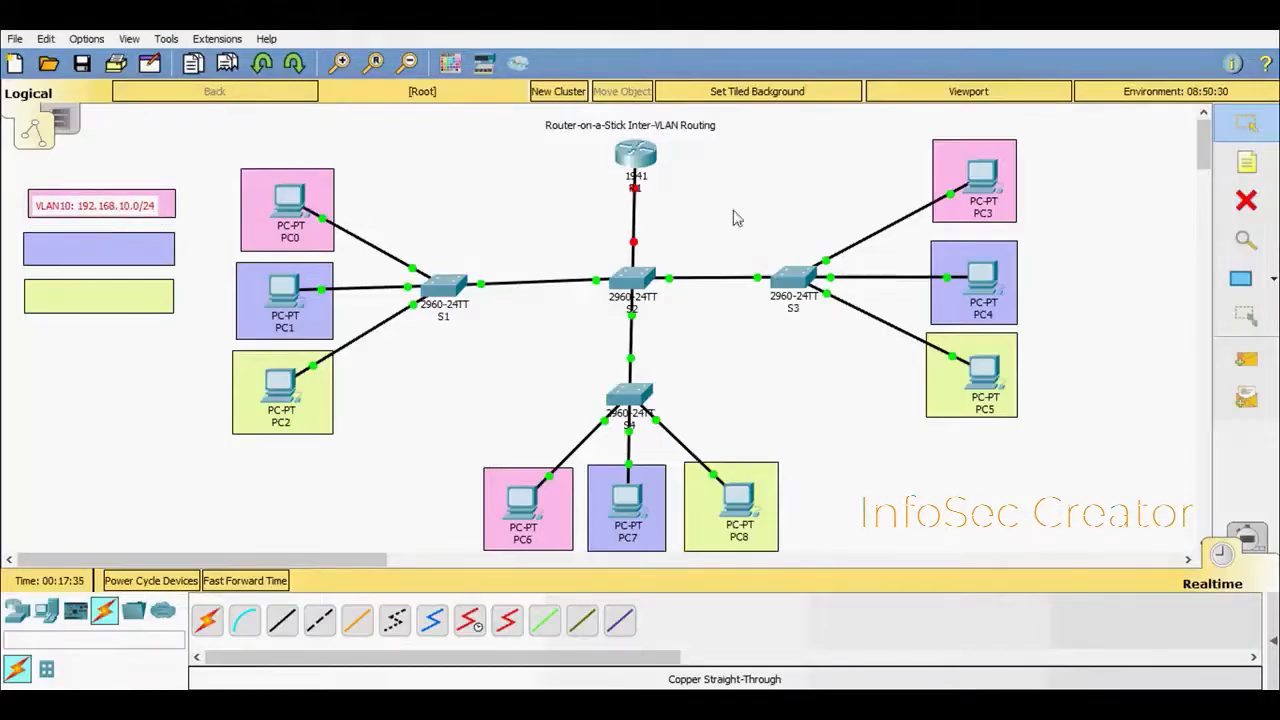
# Label the blue-violet legend bar with the note "VLAN20: 192.168.20.0/24" and adjust its placement within the bar
pyautogui.click(1247, 162)
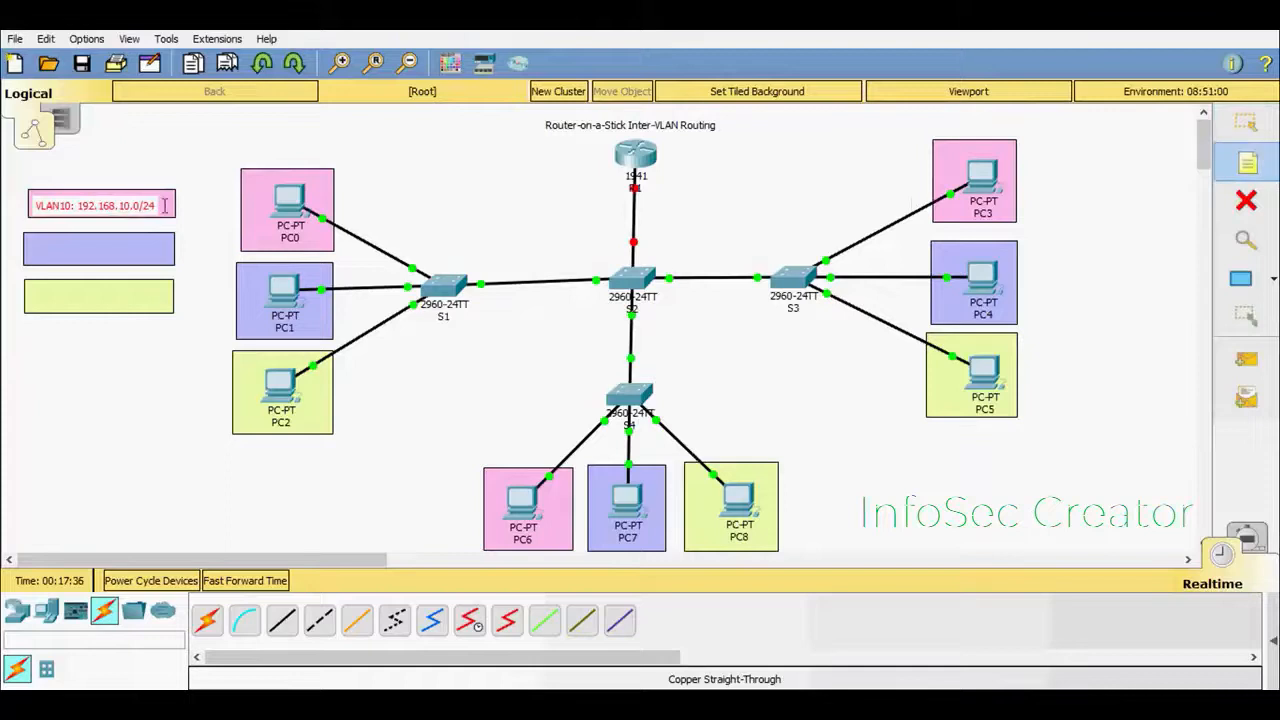
pyautogui.click(33, 248)
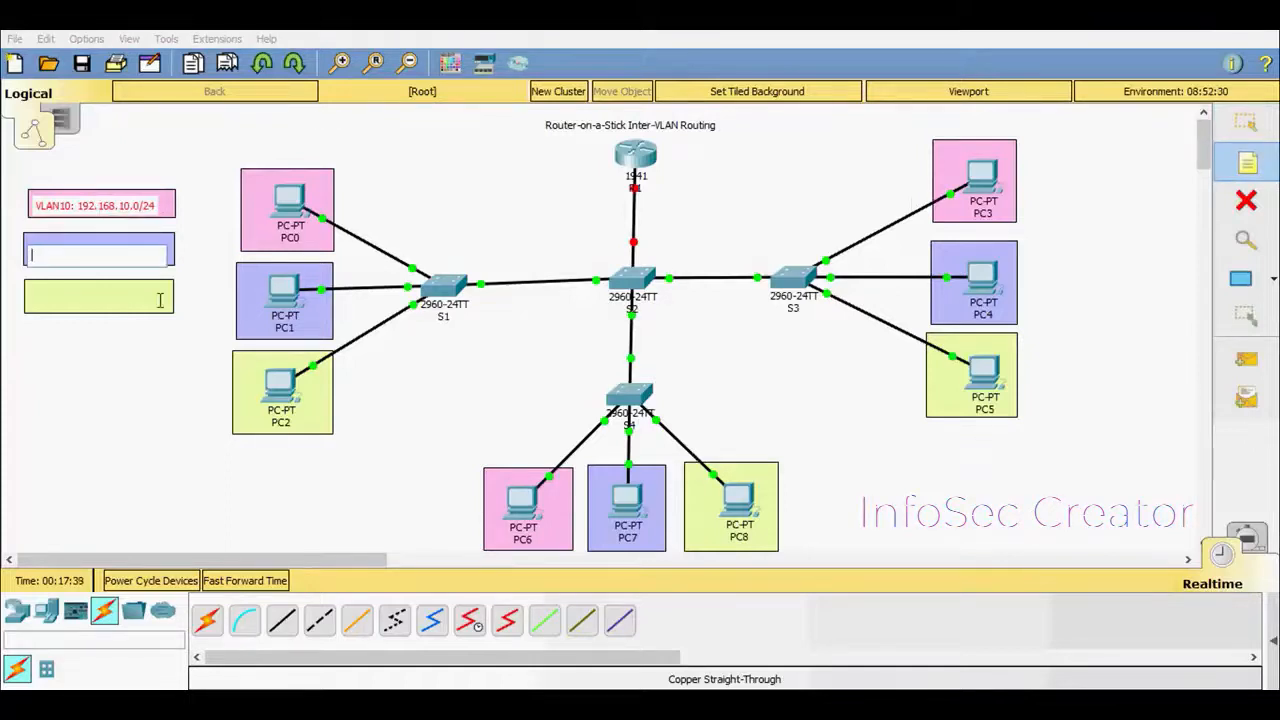
pyautogui.write('LV')
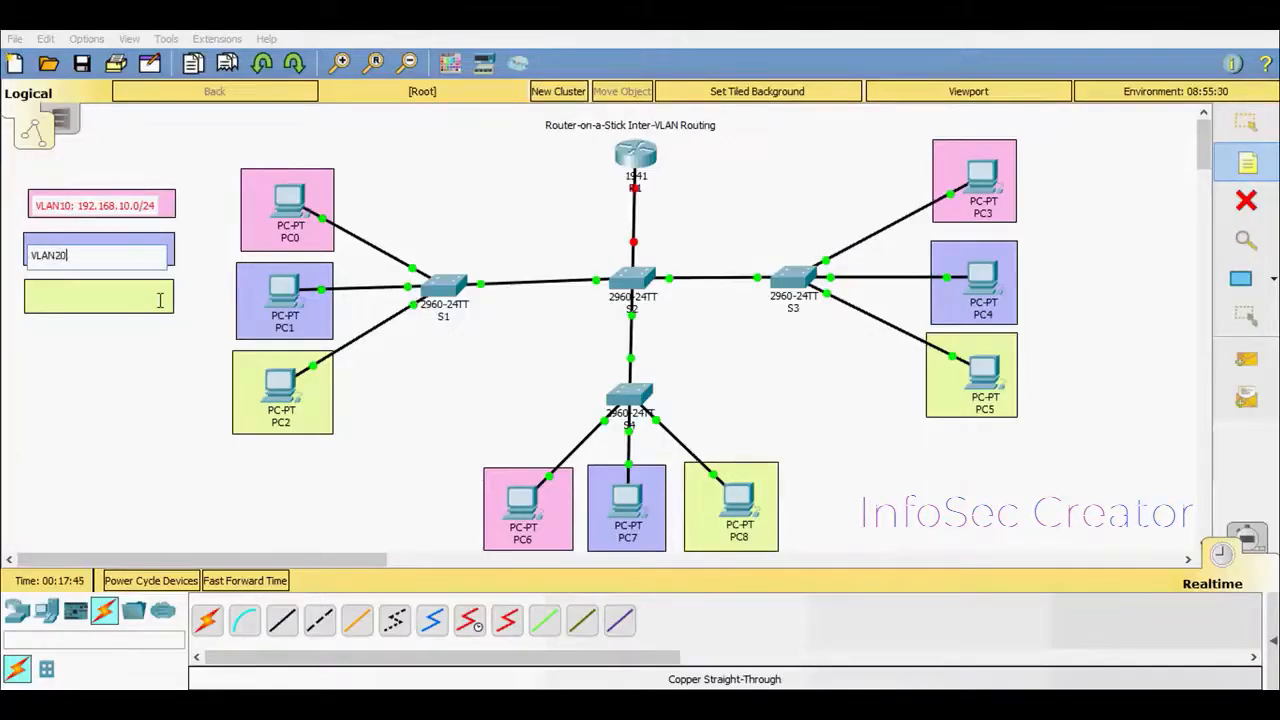
pyautogui.write(': 192.168.20.0/24')
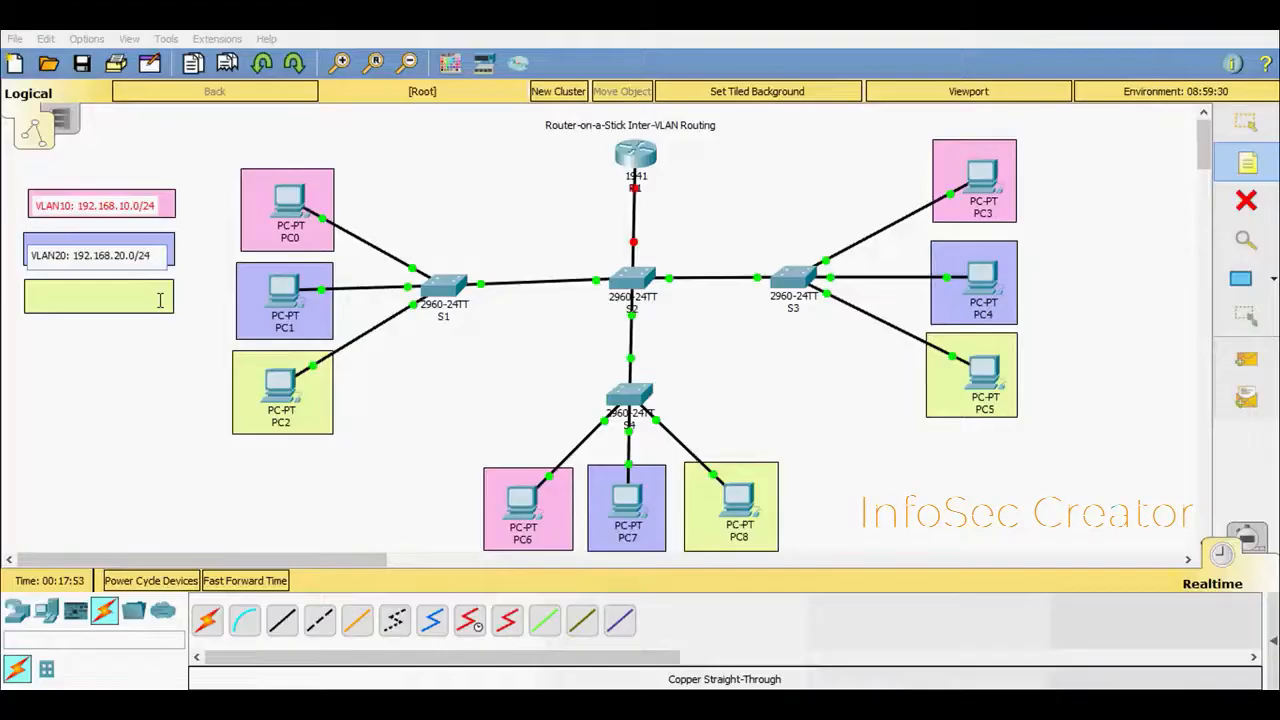
pyautogui.press('Escape')
pyautogui.click(97, 258)
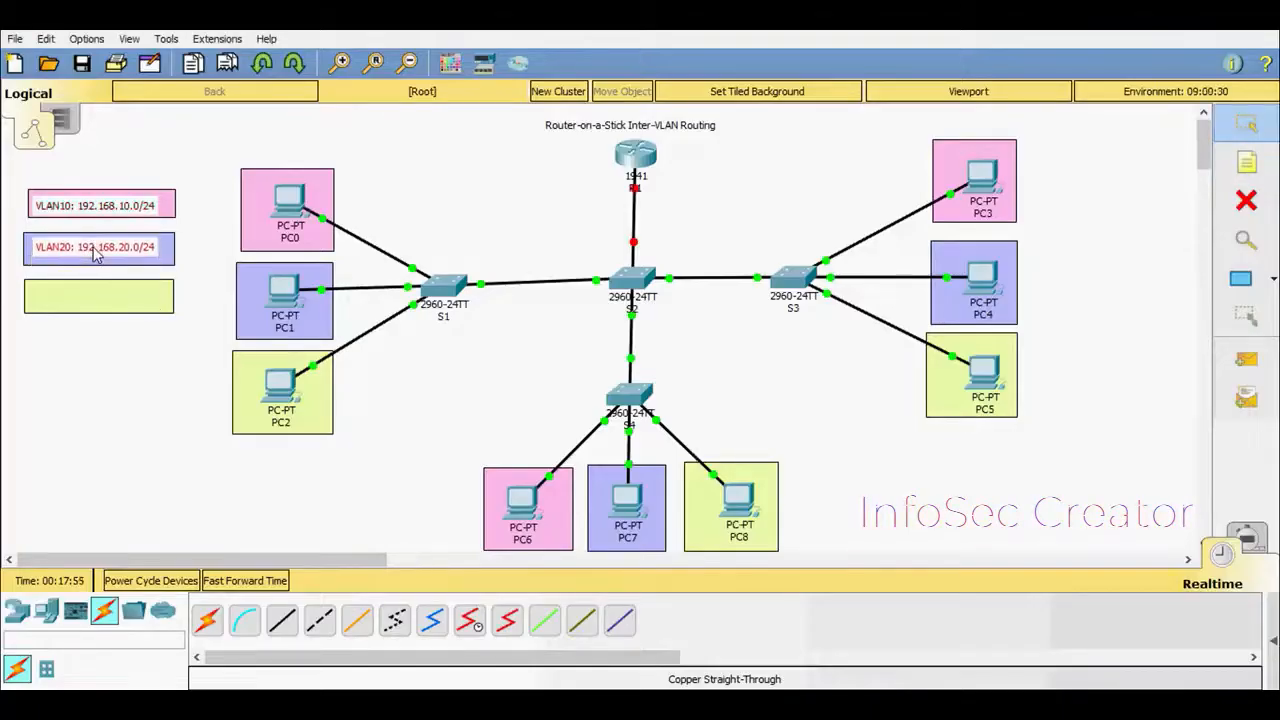
# Label the pale yellow legend bar with the note "VLAN30: 192.168.30.0/24"
pyautogui.click(1247, 163)
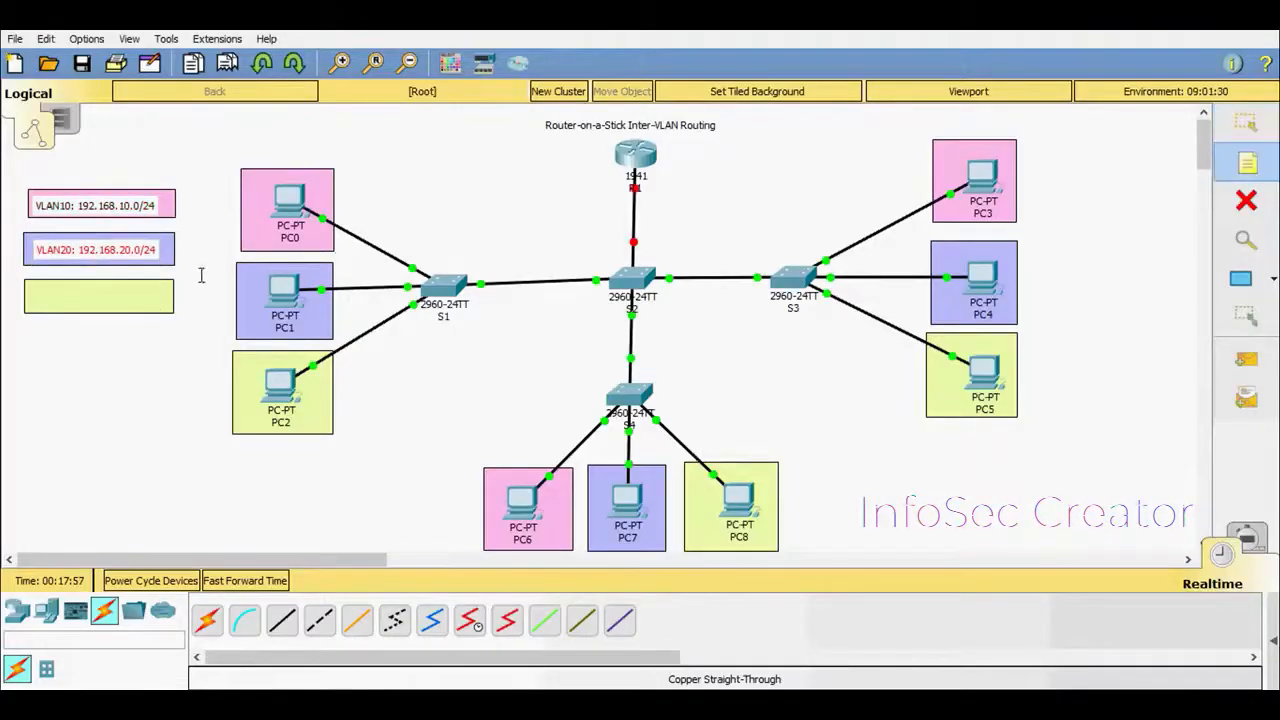
pyautogui.click(33, 295)
pyautogui.write('VLAN')
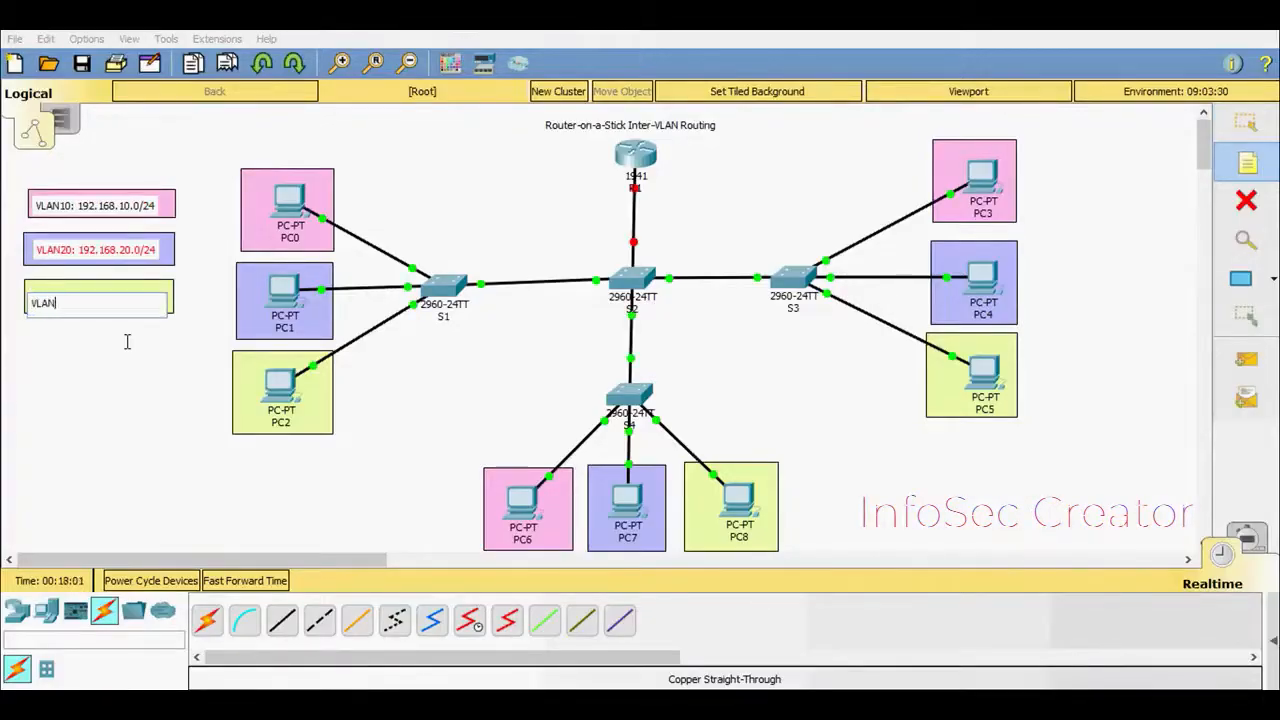
pyautogui.write('30: 192.168.30.0/24')
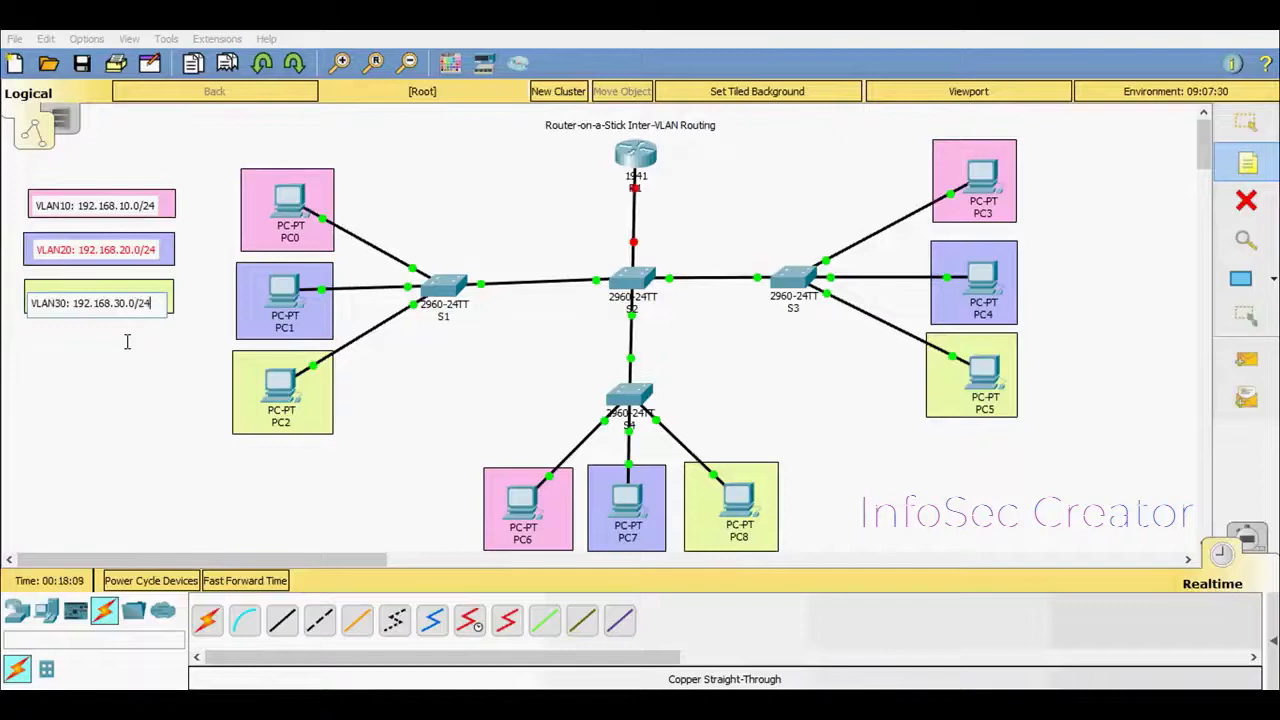
pyautogui.press('Escape')
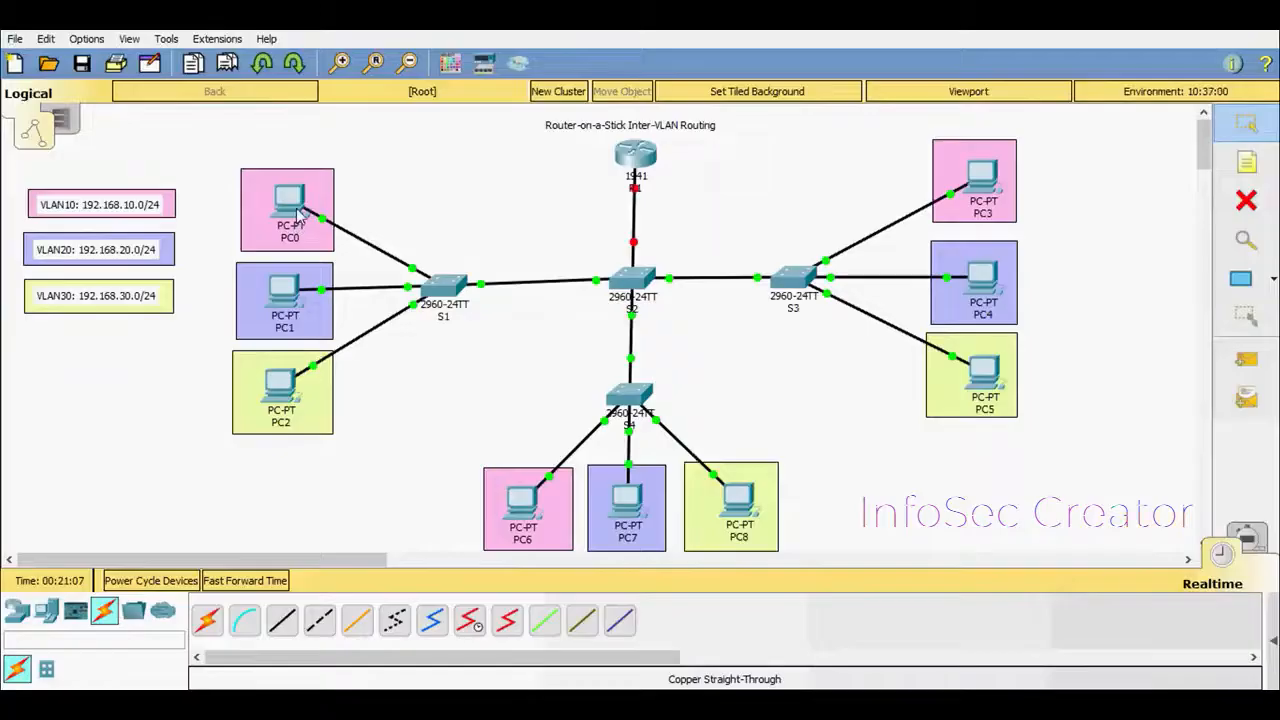
# Assign PC0 the static IP address 192.168.10.10 with subnet mask 255.255.255.0
pyautogui.moveTo(298, 212)
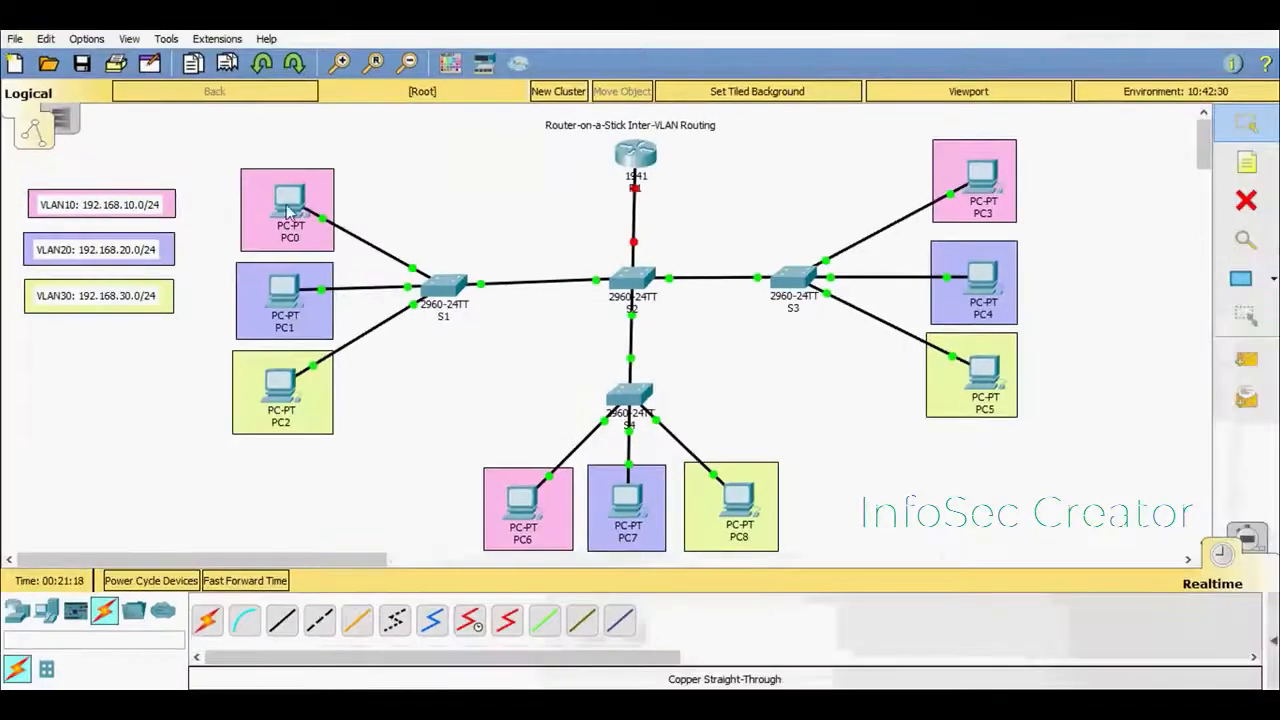
pyautogui.click(288, 210)
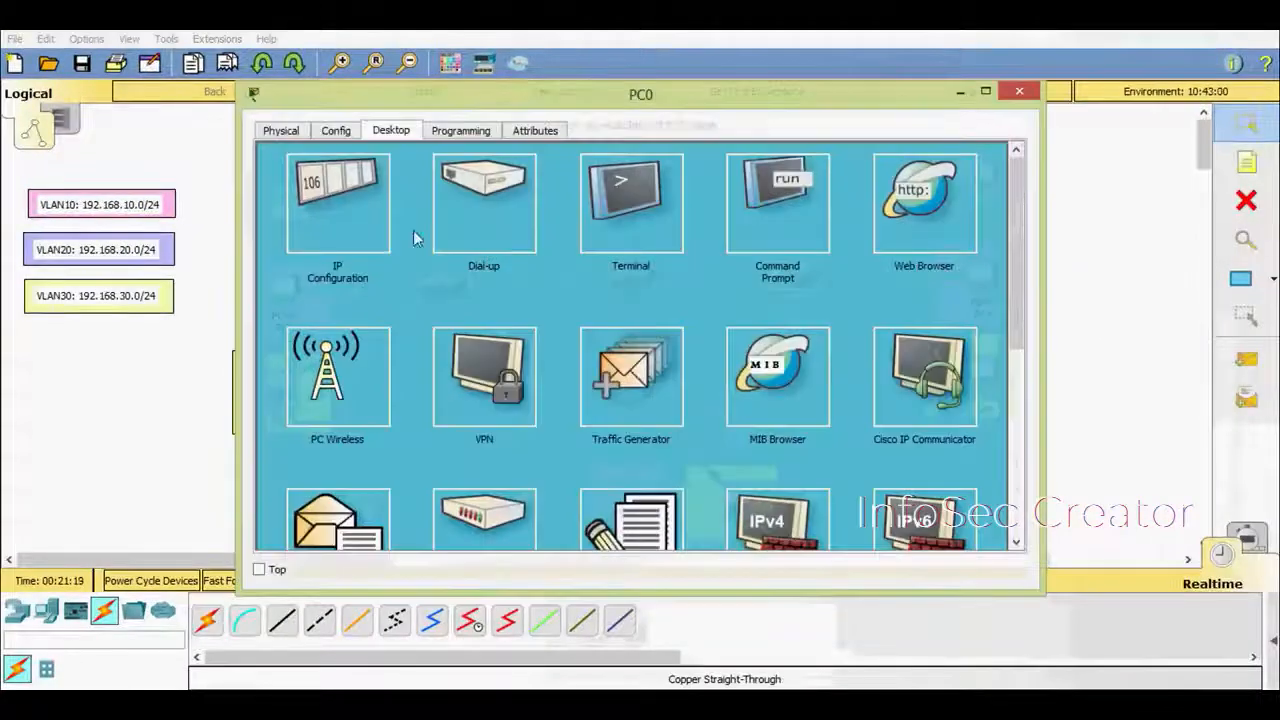
pyautogui.click(335, 205)
pyautogui.moveTo(513, 101); pyautogui.dragTo(673, 82)
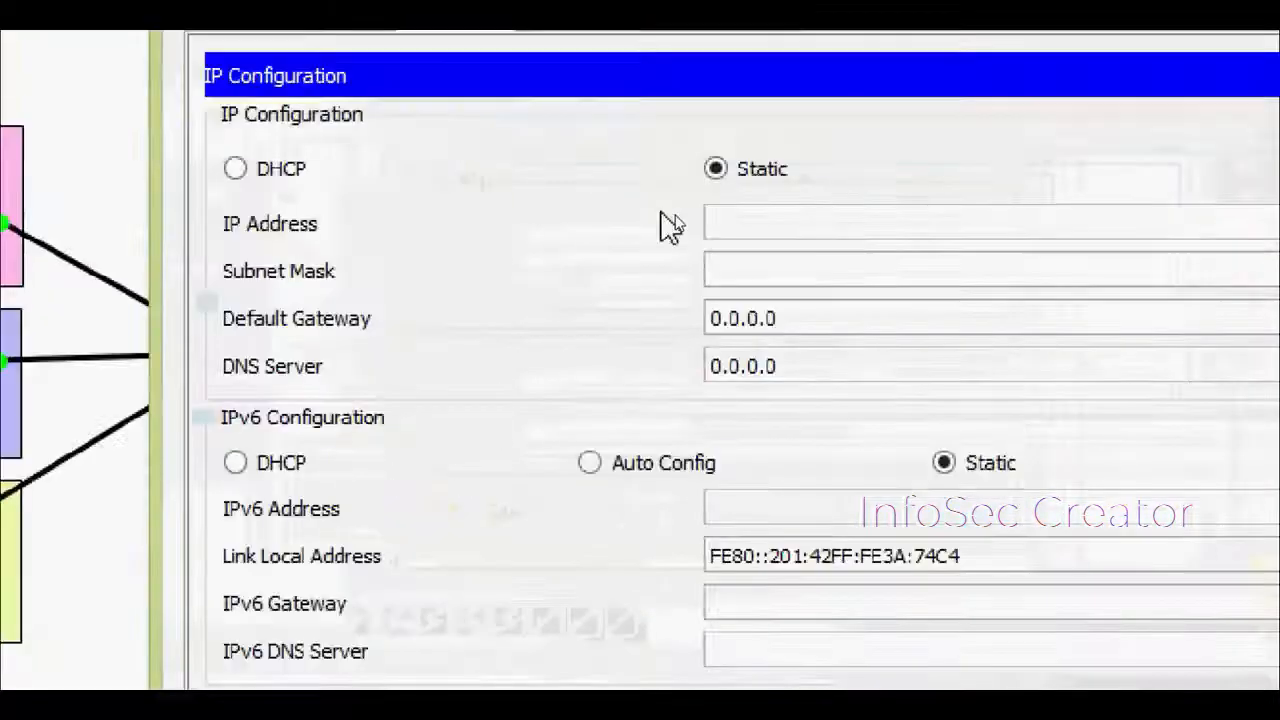
pyautogui.click(712, 218)
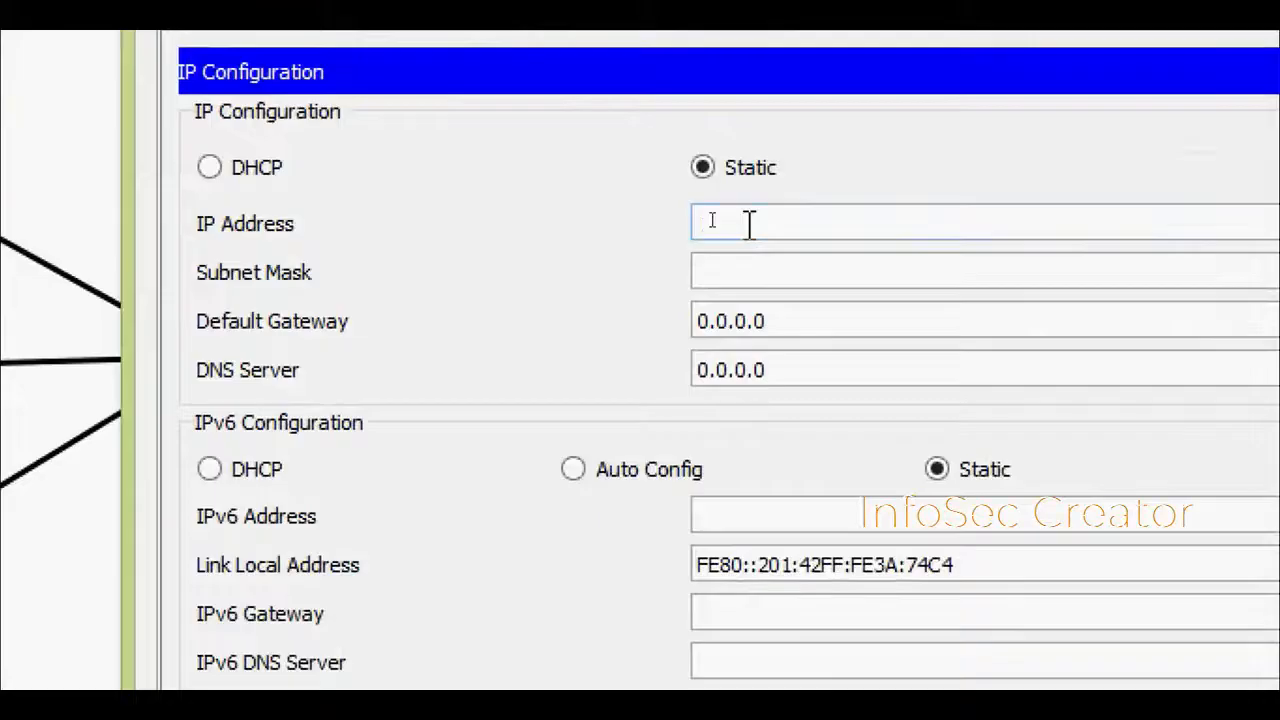
pyautogui.write('192.168')
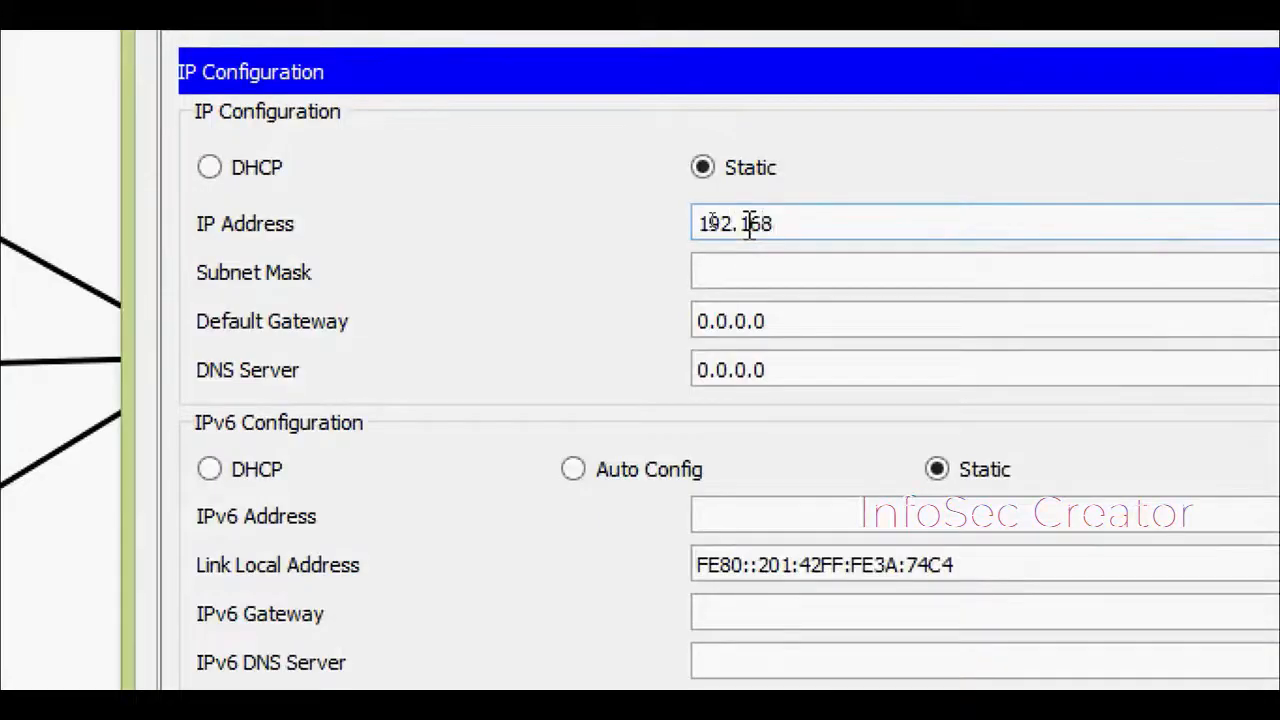
pyautogui.write('.10.10')
pyautogui.press('Tab')
pyautogui.press('Tab')
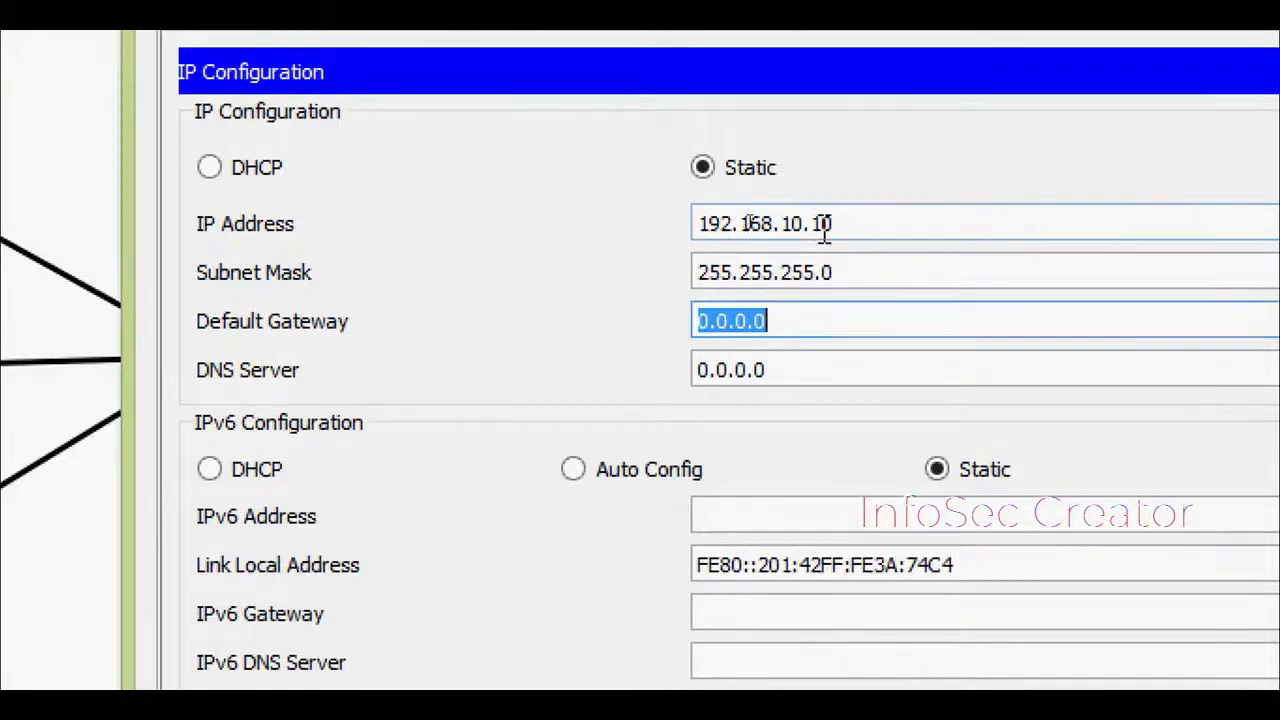
# Set PC0's default gateway to 192.168.10.1 by reusing part of its IP address, and close its configuration window
pyautogui.moveTo(823, 222); pyautogui.dragTo(693, 228)
pyautogui.hotkey('ctrl', 'c')
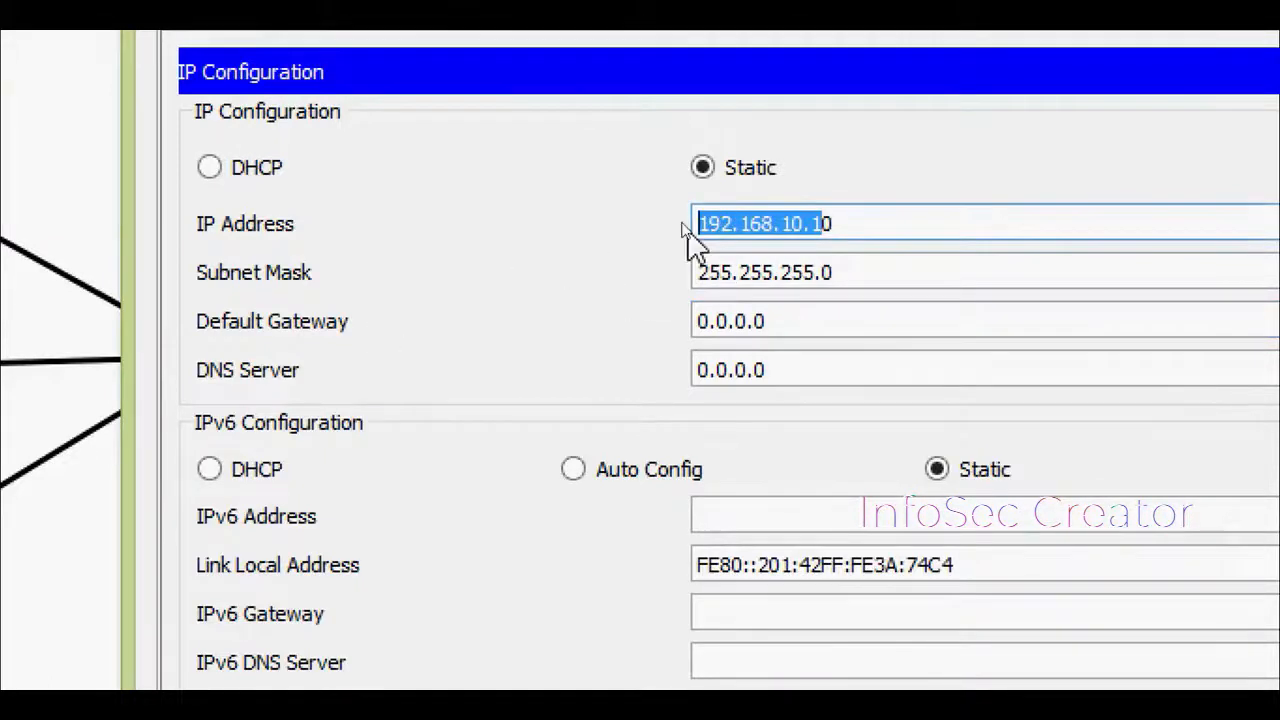
pyautogui.moveTo(772, 325); pyautogui.dragTo(611, 323)
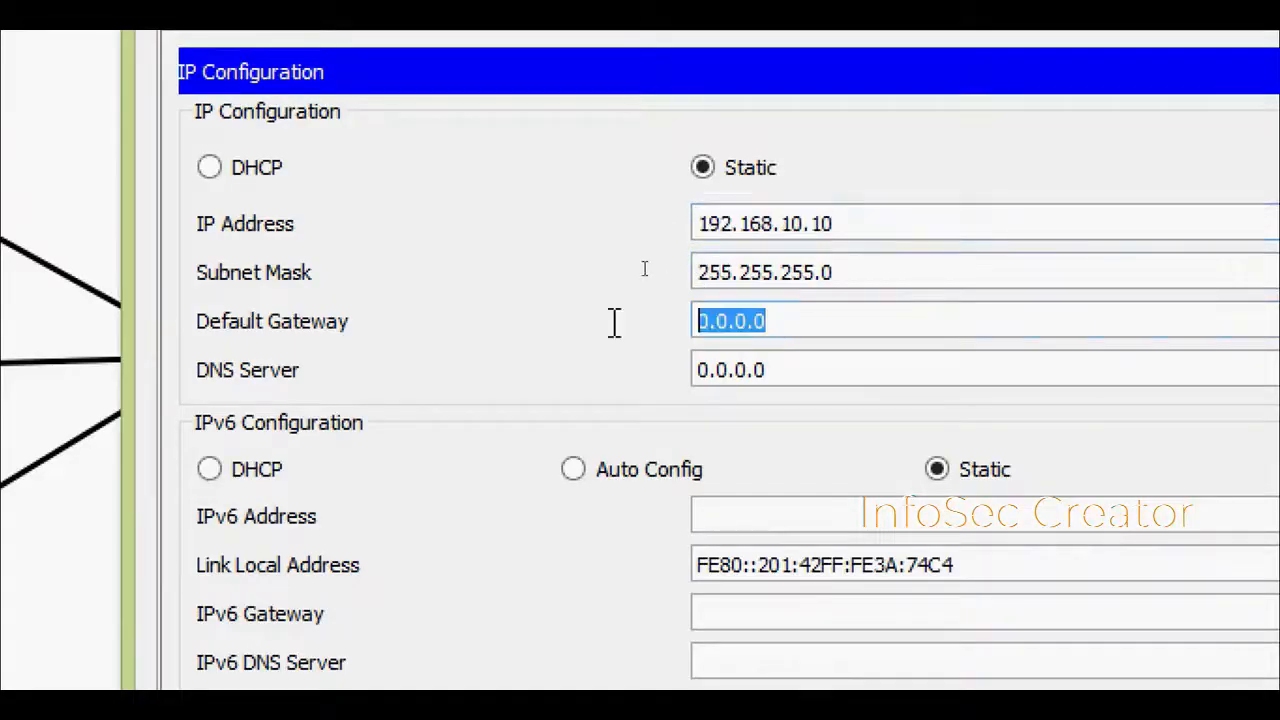
pyautogui.hotkey('ctrl', 'v')
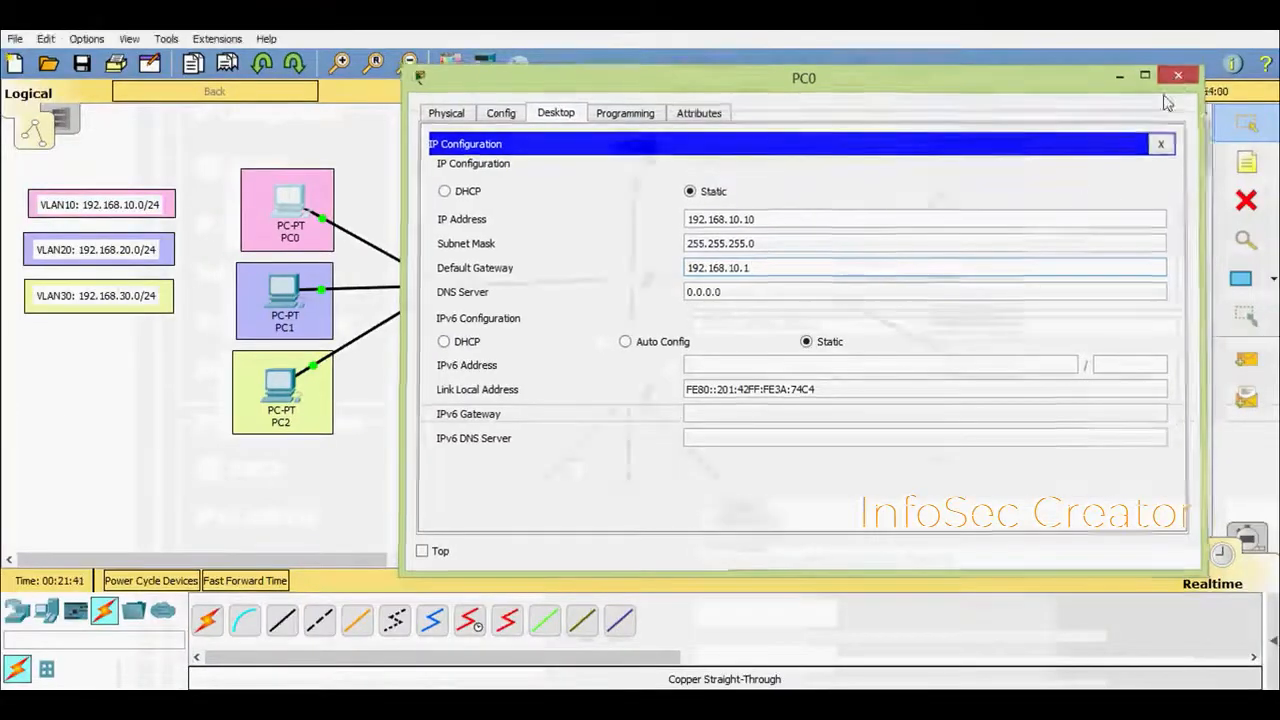
pyautogui.click(1182, 73)
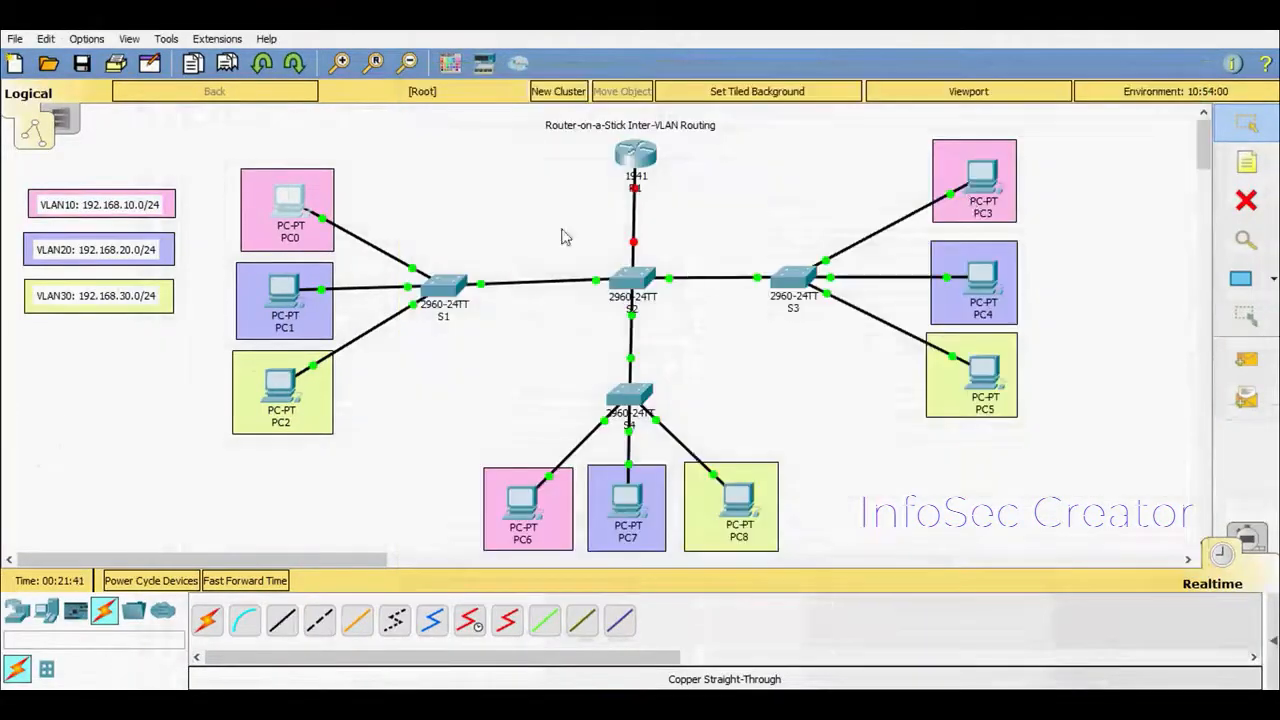
# Configure PC3 with static IP address 192.168.10.11, subnet mask 255.255.255.0 and default gateway 192.168.10.1
pyautogui.click(983, 190)
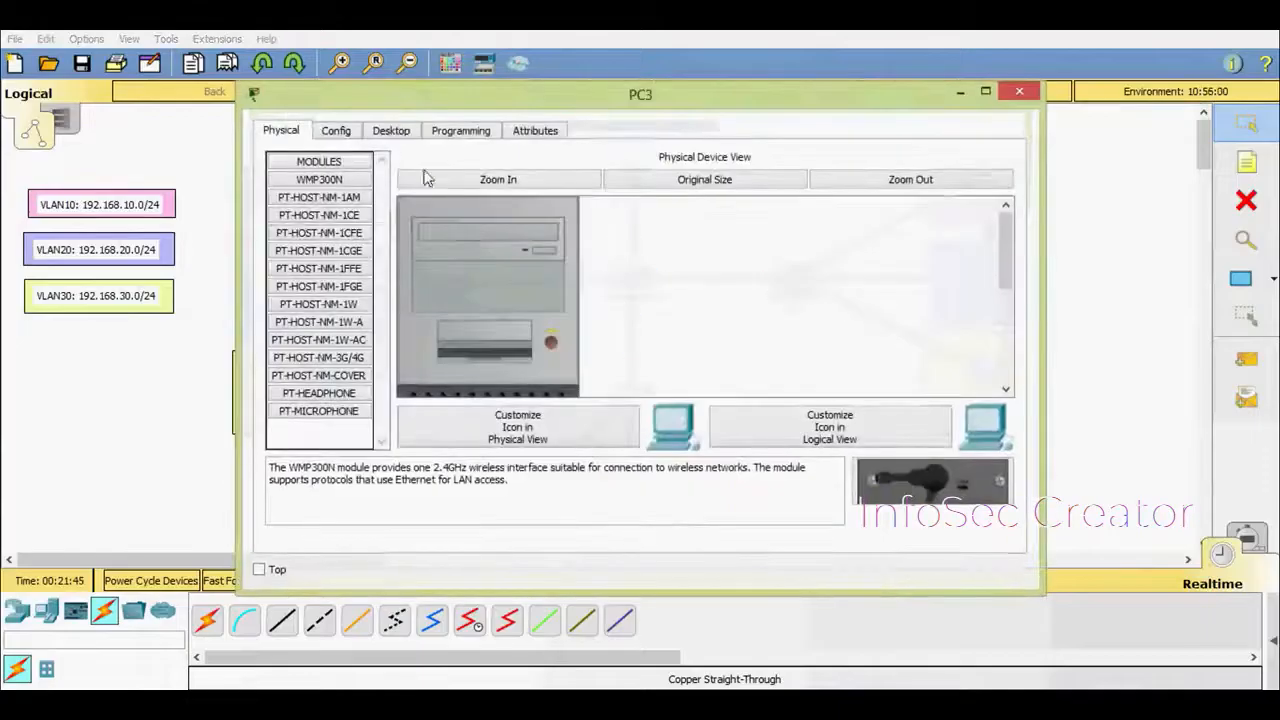
pyautogui.click(391, 130)
pyautogui.click(337, 205)
pyautogui.write('192.168.10.1')
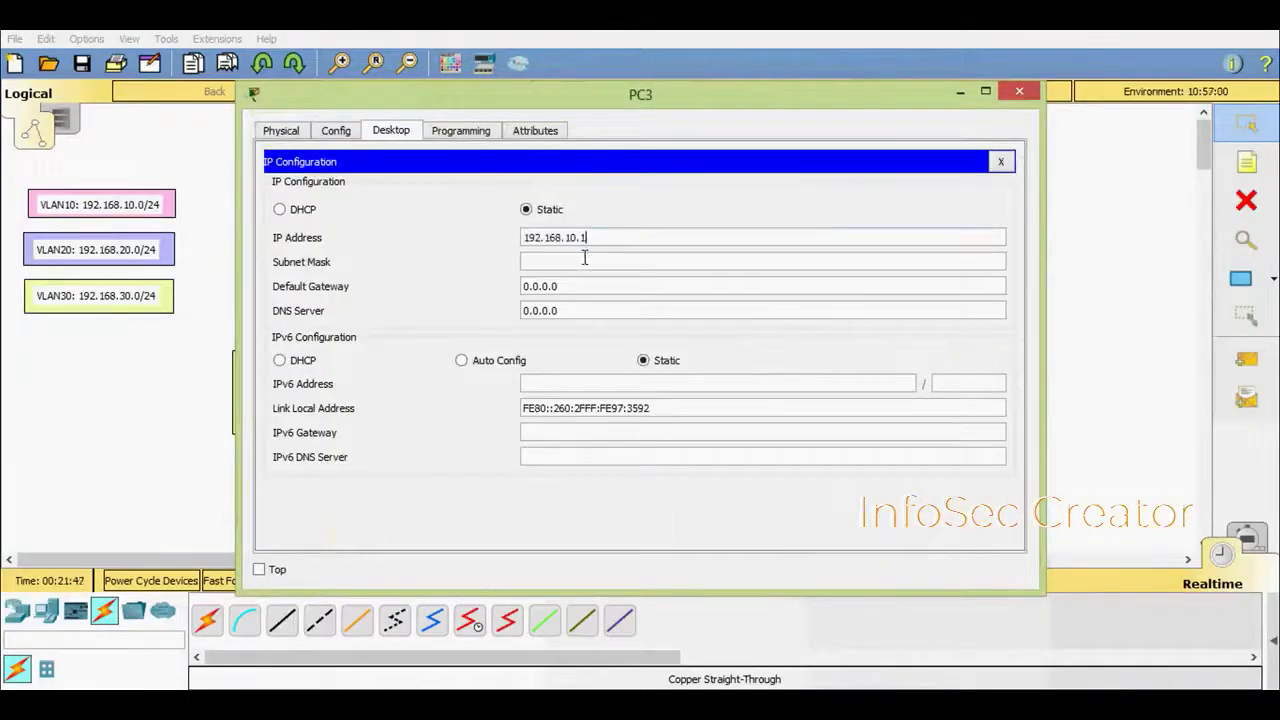
pyautogui.write('1')
pyautogui.click(593, 257)
pyautogui.moveTo(590, 286); pyautogui.dragTo(450, 278)
pyautogui.write('192.168.10.1')
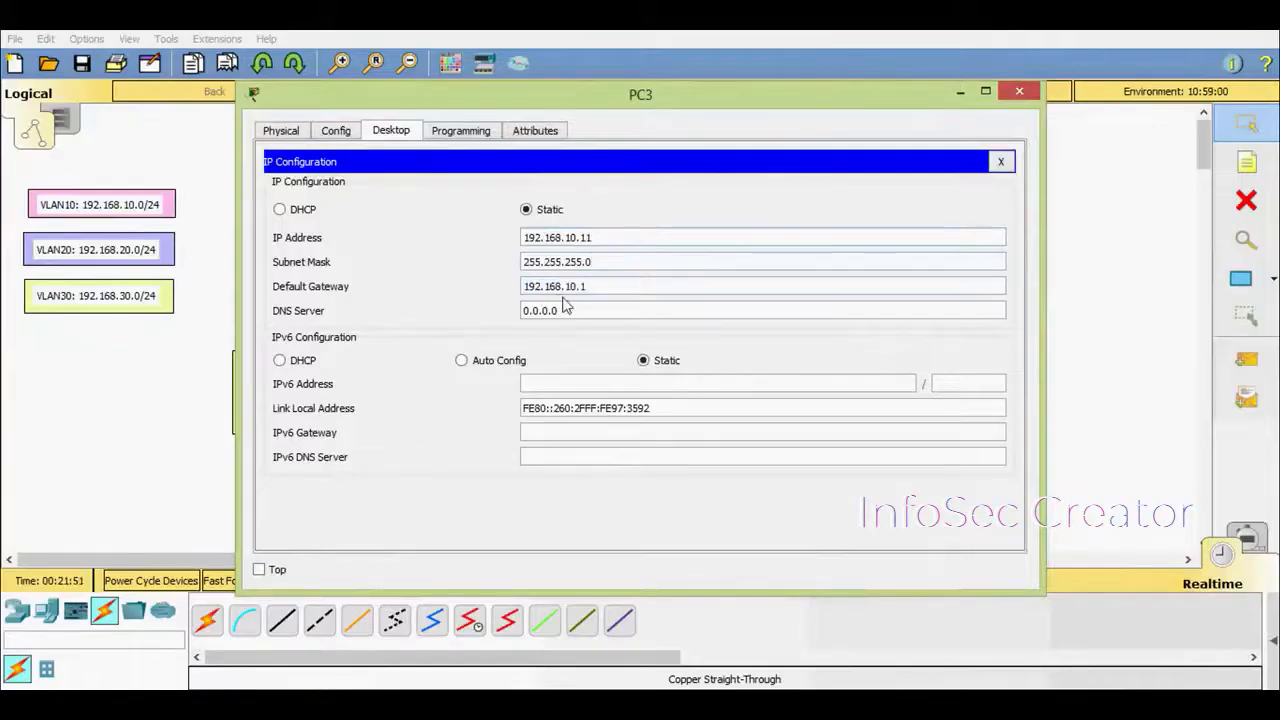
pyautogui.click(1019, 91)
# Configure PC6 with static IP address 192.168.10.12, subnet mask 255.255.255.0 and default gateway 192.168.10.1, and close its configuration window
pyautogui.click(522, 505)
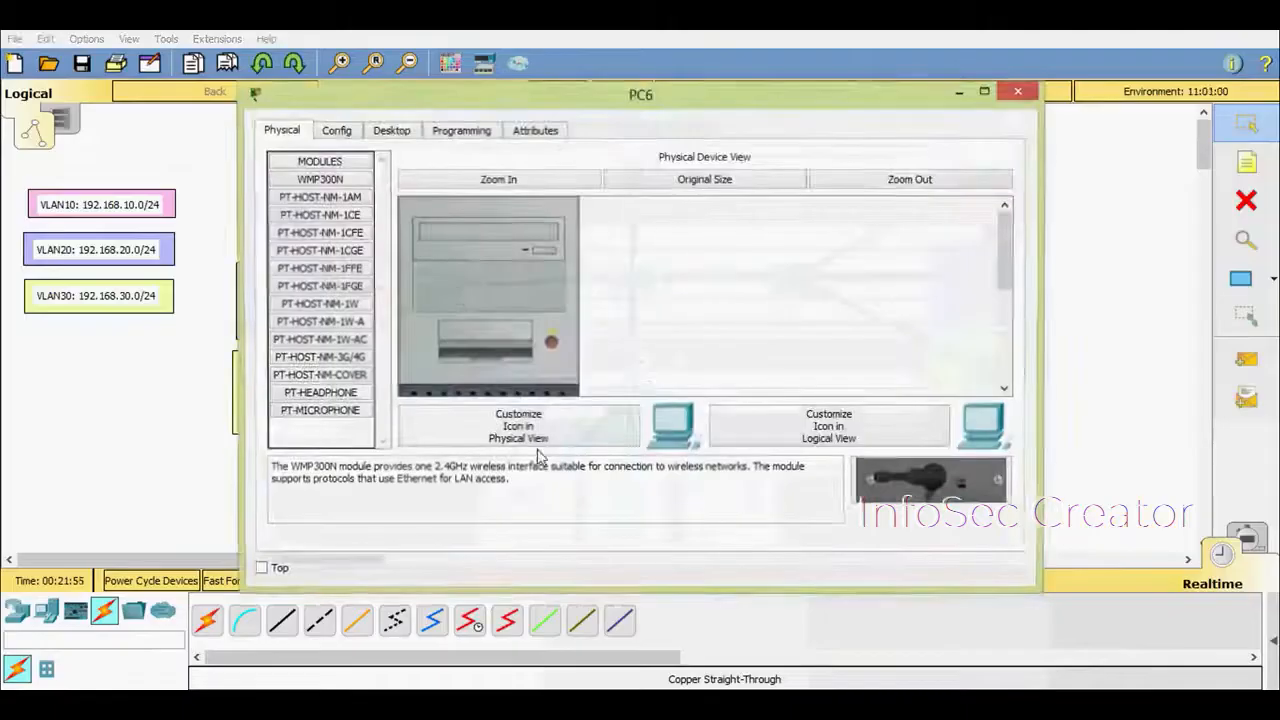
pyautogui.click(398, 134)
pyautogui.click(358, 200)
pyautogui.click(552, 237)
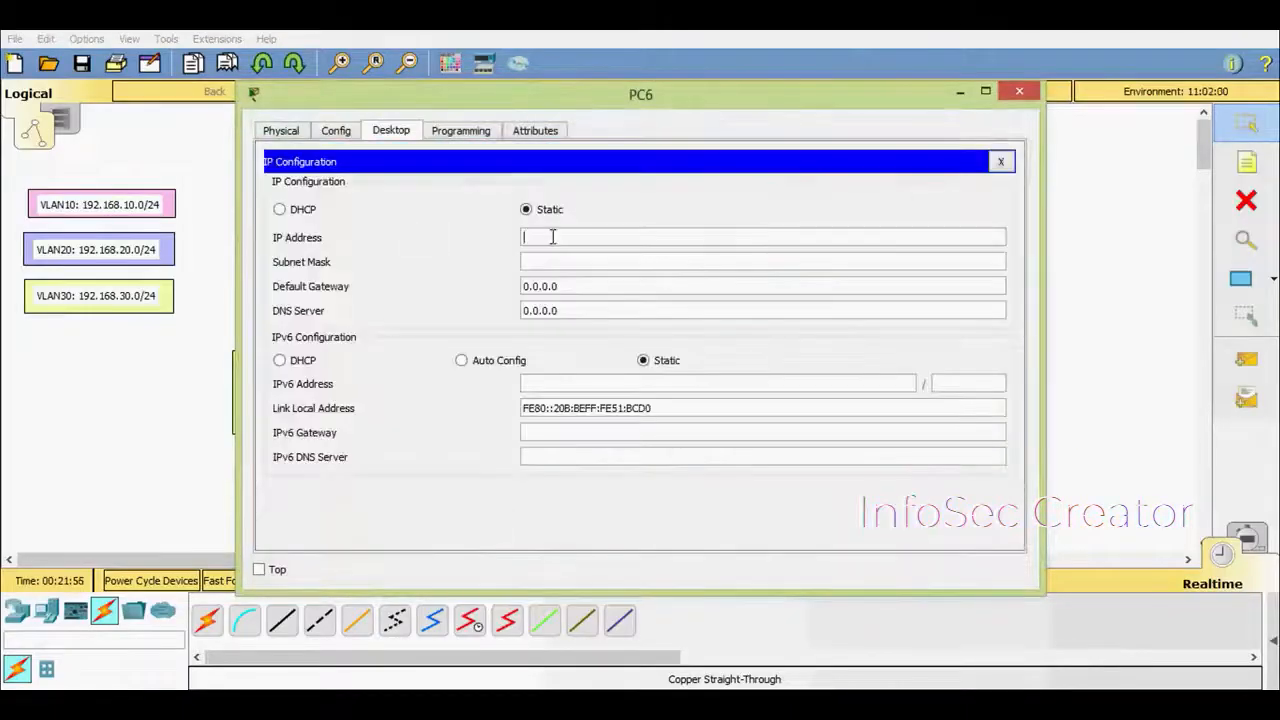
pyautogui.write('192.168.10.1')
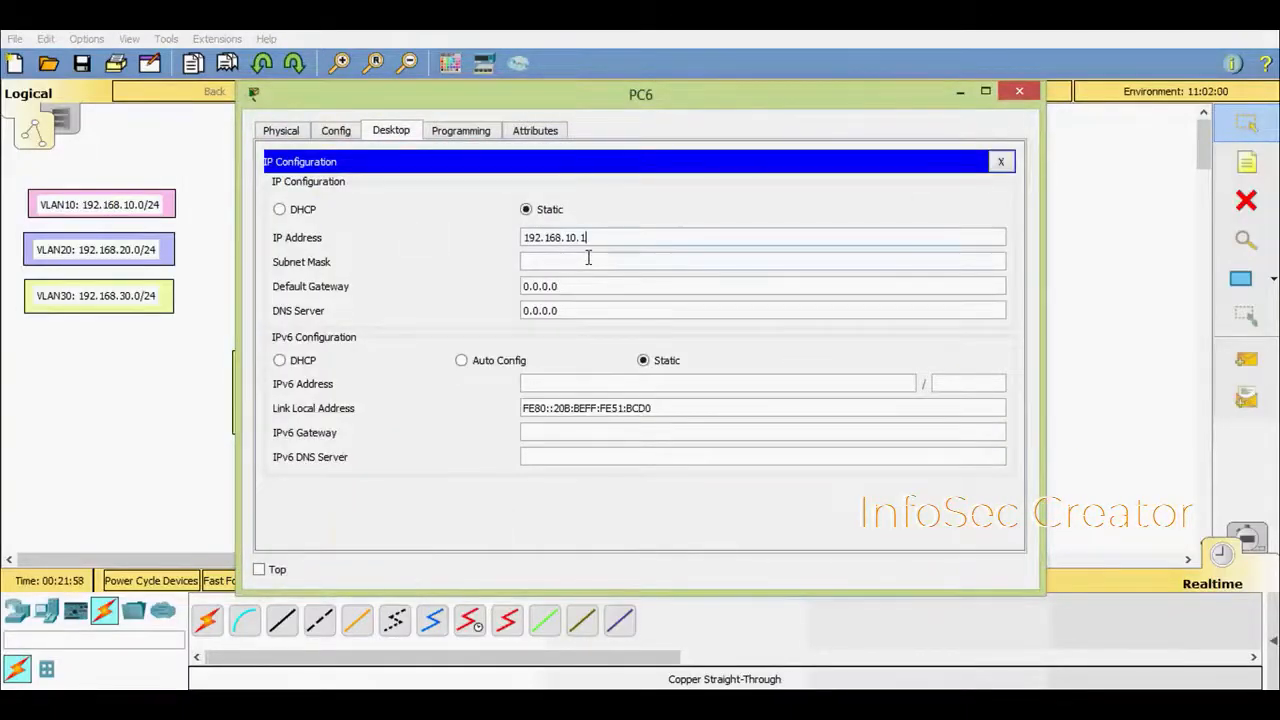
pyautogui.write('2')
pyautogui.click(576, 260)
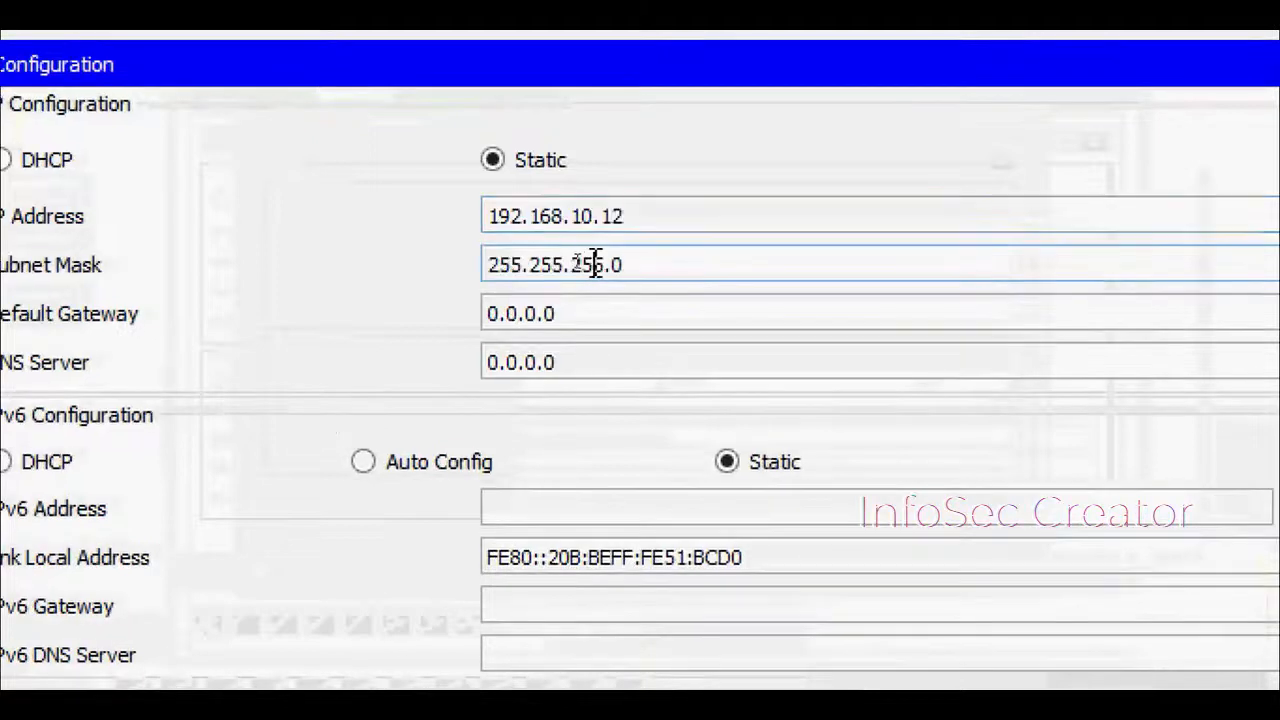
pyautogui.press('Tab')
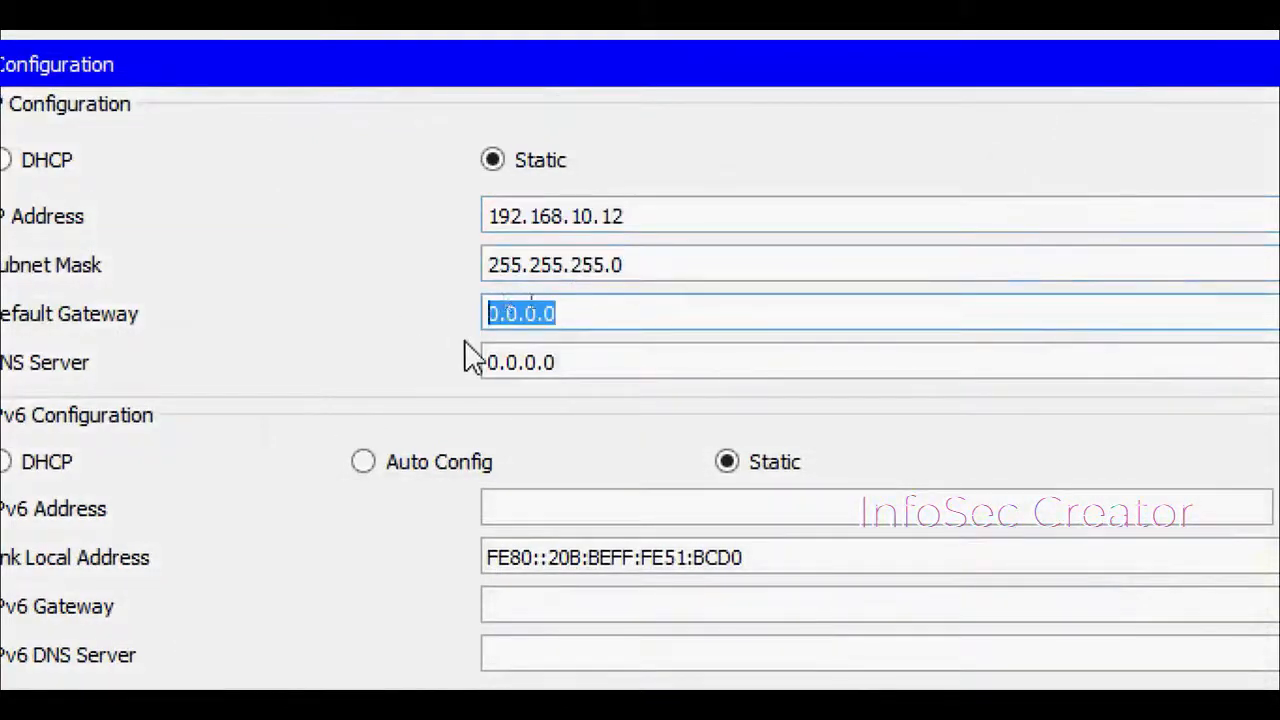
pyautogui.write('192.168.10.1')
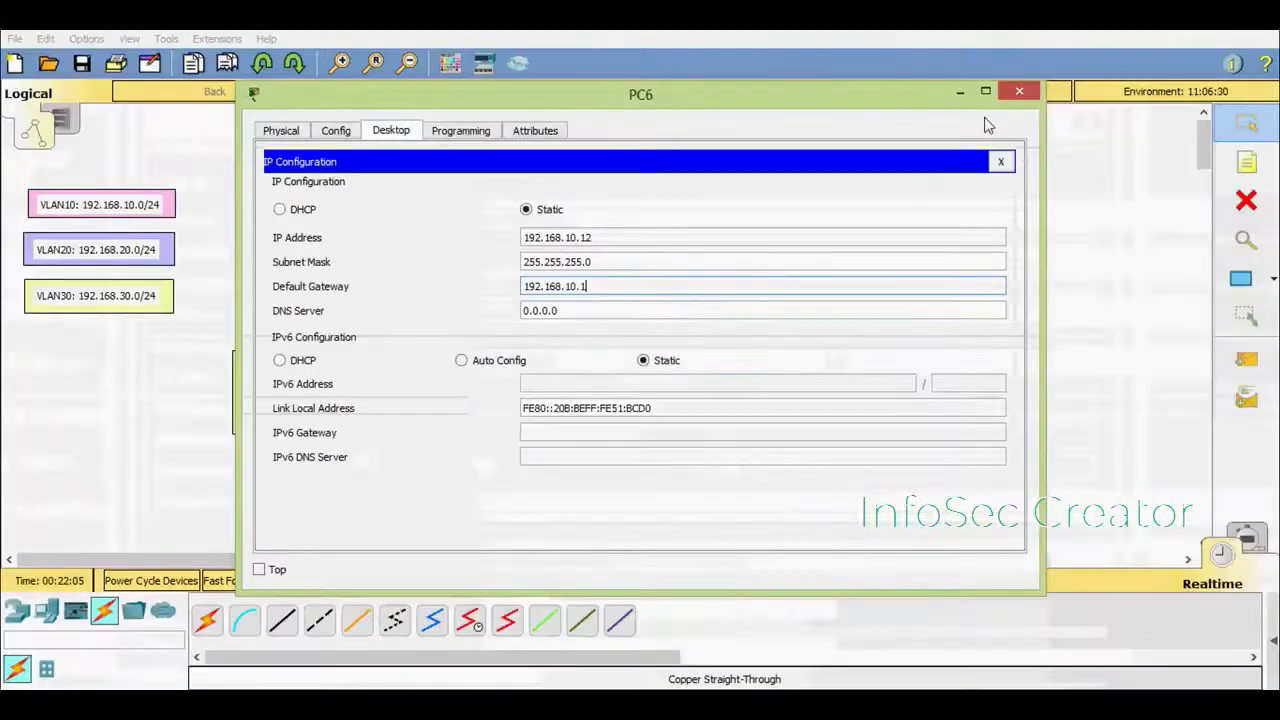
pyautogui.click(1018, 92)
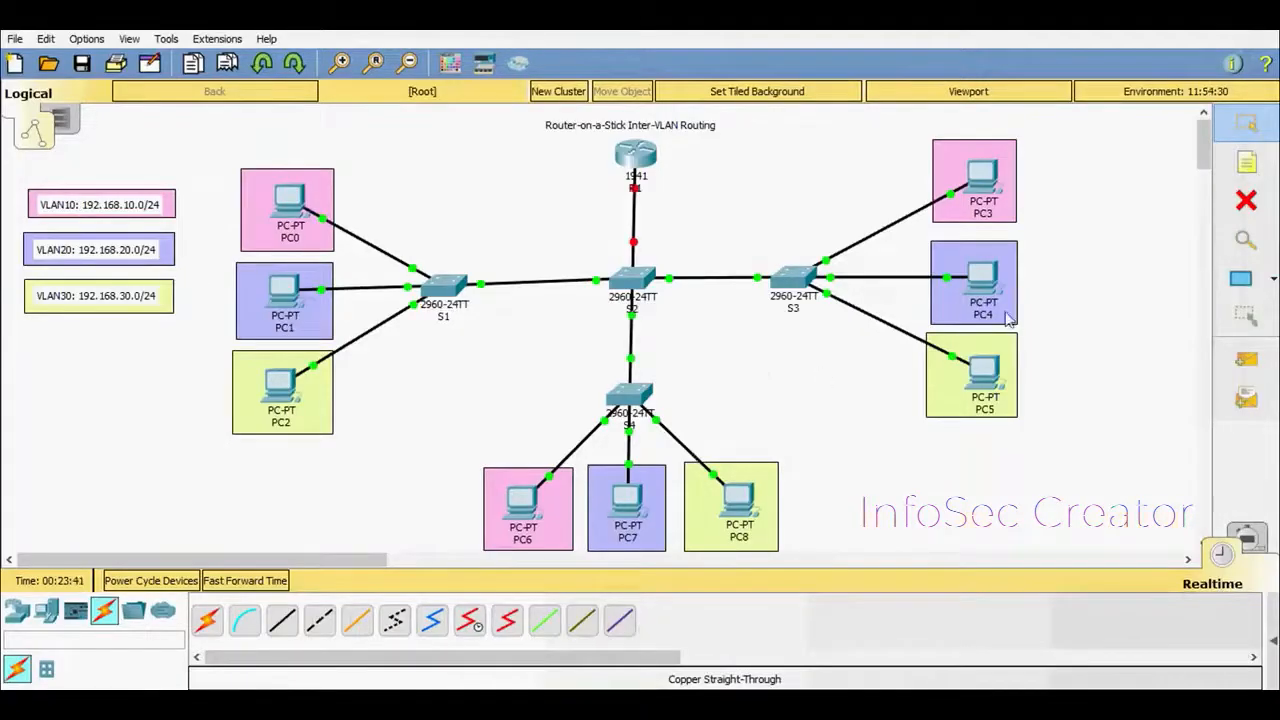
# Assign PC1 the static IP address 192.168.20.10 with subnet mask 255.255.255.0
pyautogui.click(313, 300)
pyautogui.click(395, 131)
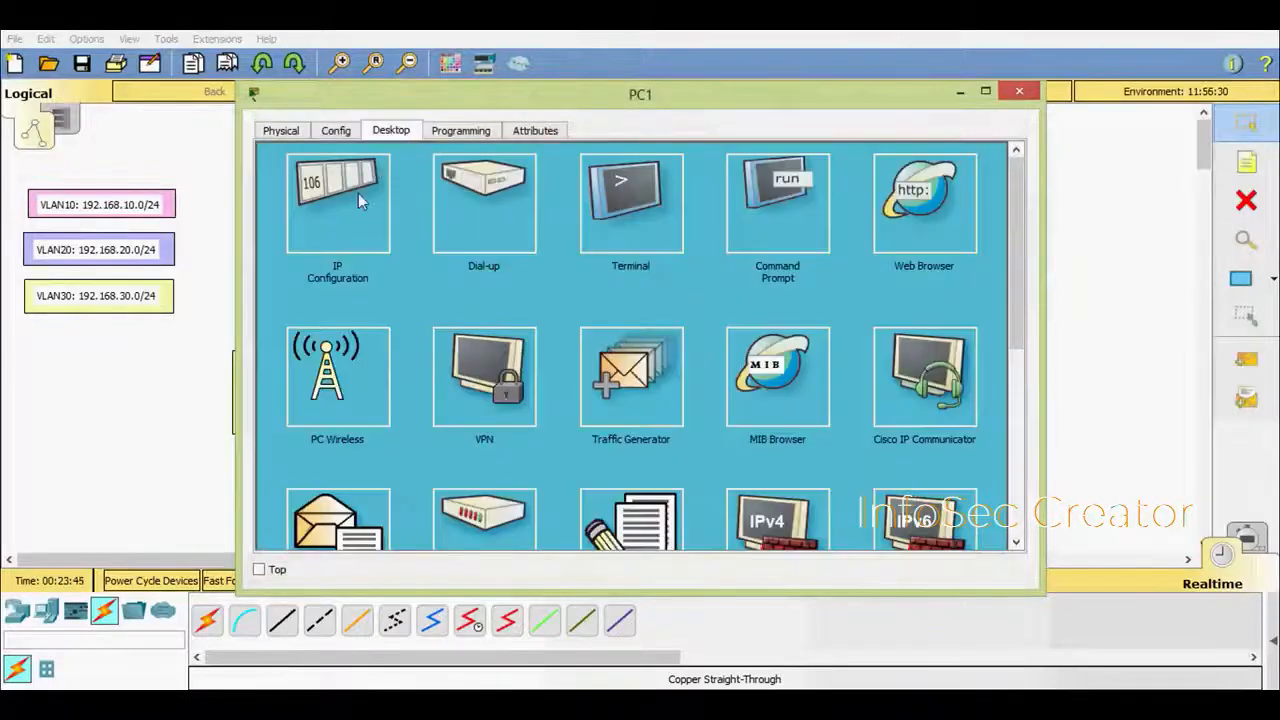
pyautogui.click(358, 193)
pyautogui.click(602, 237)
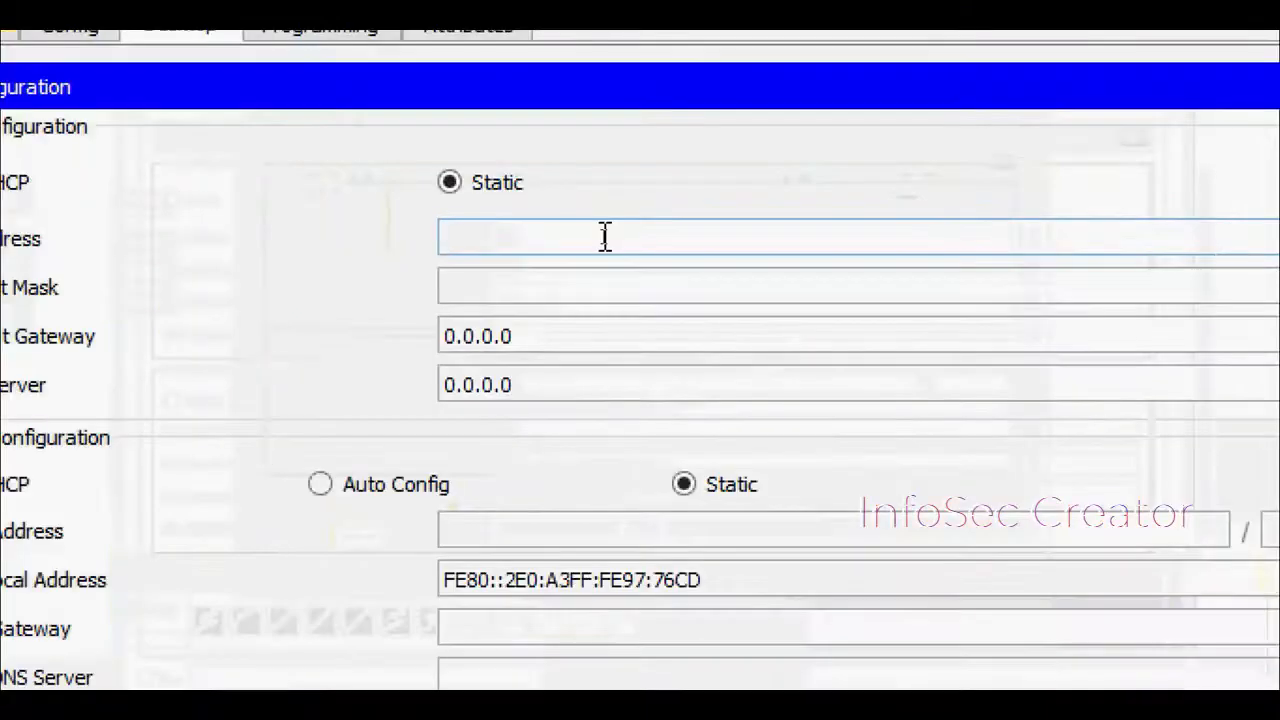
pyautogui.write('192.168.10.1')
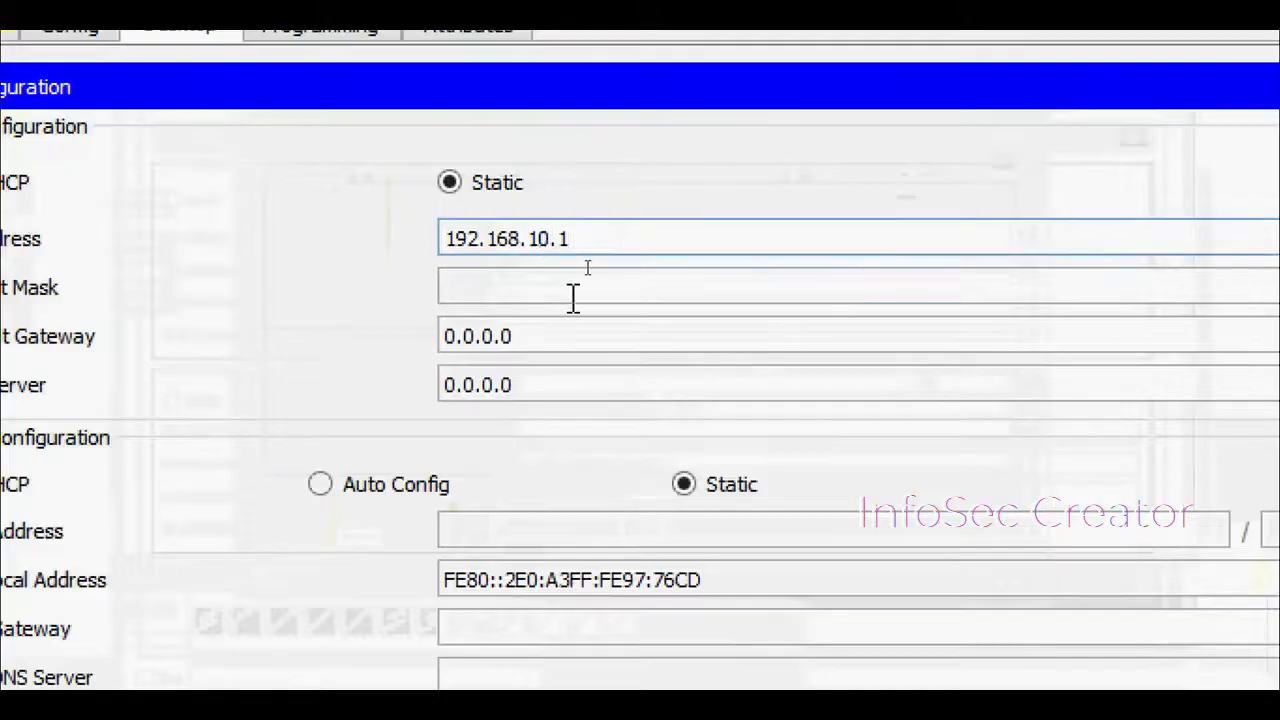
pyautogui.press('Left')
pyautogui.press('Left')
pyautogui.press('Left')
pyautogui.press('BackSpace')
pyautogui.write('2')
pyautogui.click(600, 246)
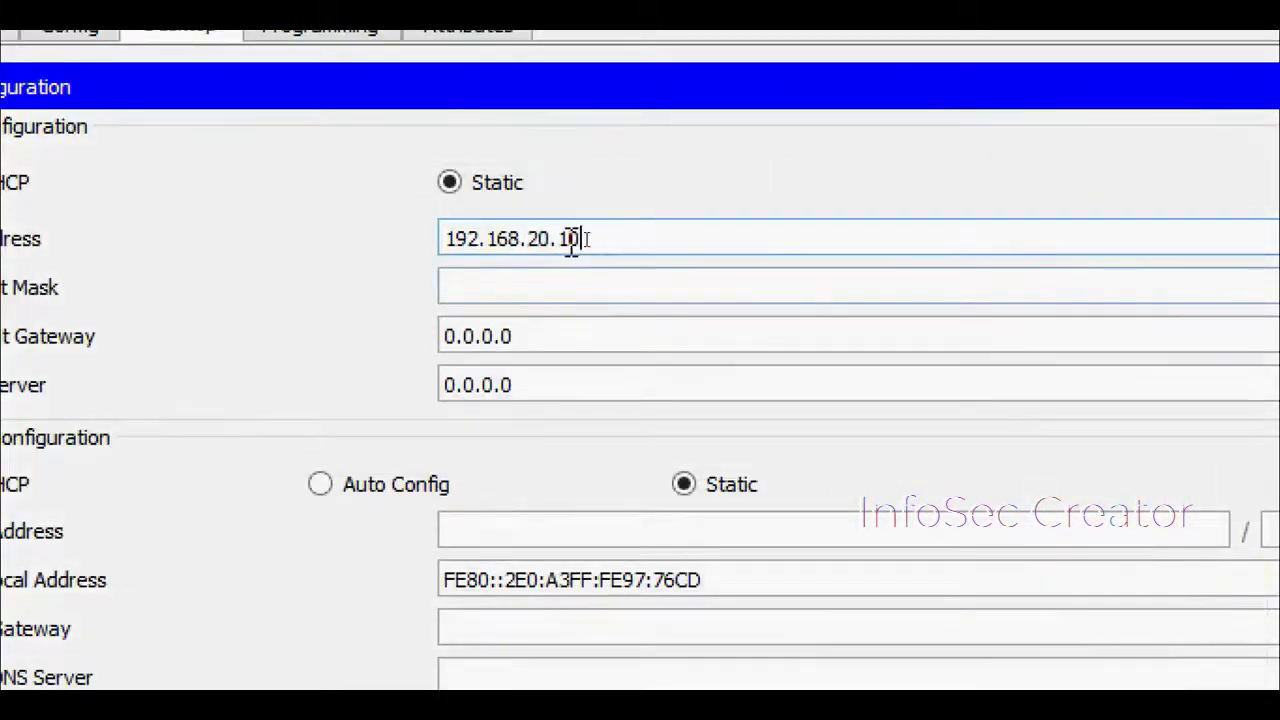
pyautogui.moveTo(572, 240); pyautogui.dragTo(389, 263)
pyautogui.click(460, 288)
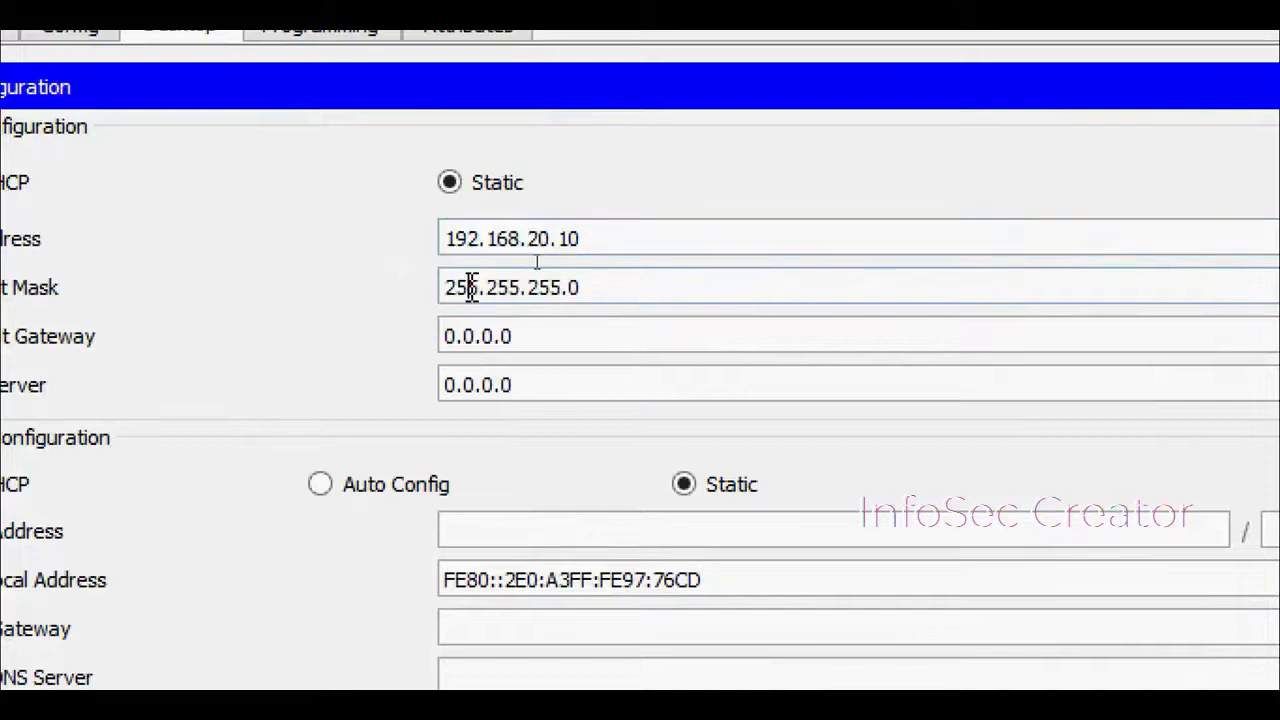
# Set PC1's default gateway to 192.168.20.1 and close its configuration window
pyautogui.moveTo(537, 337); pyautogui.dragTo(407, 336)
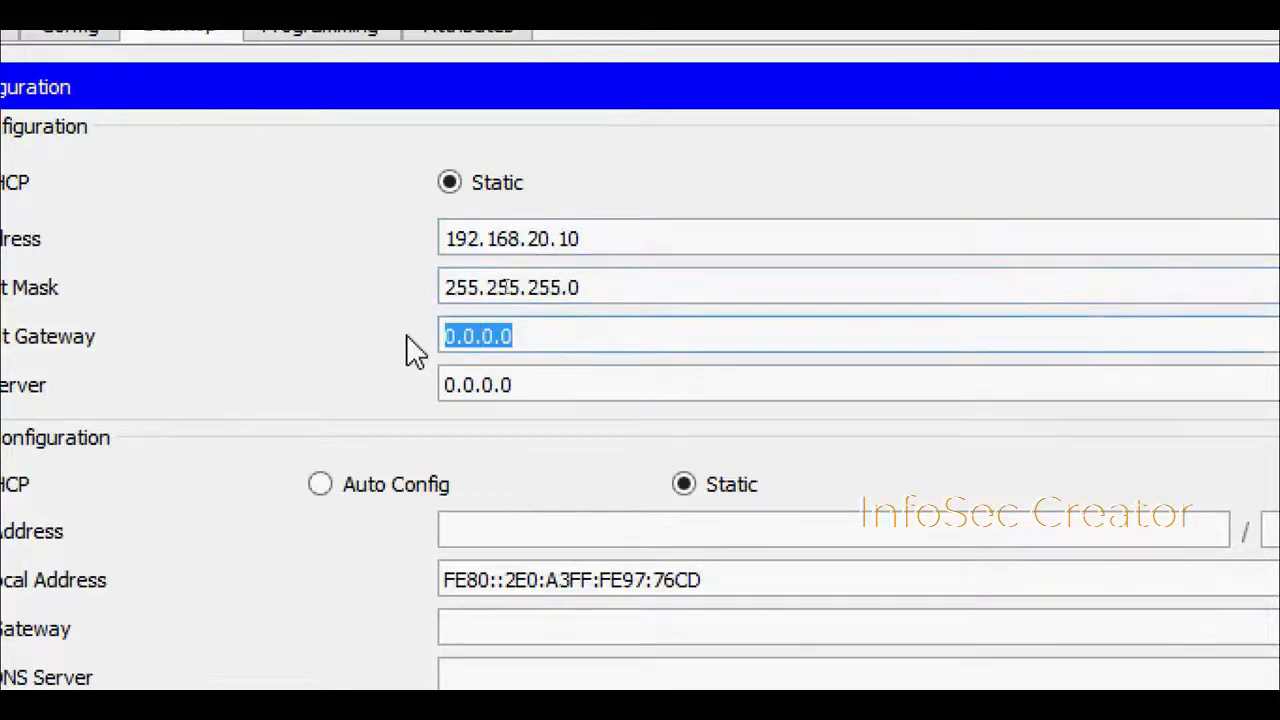
pyautogui.write('192.168.20.1')
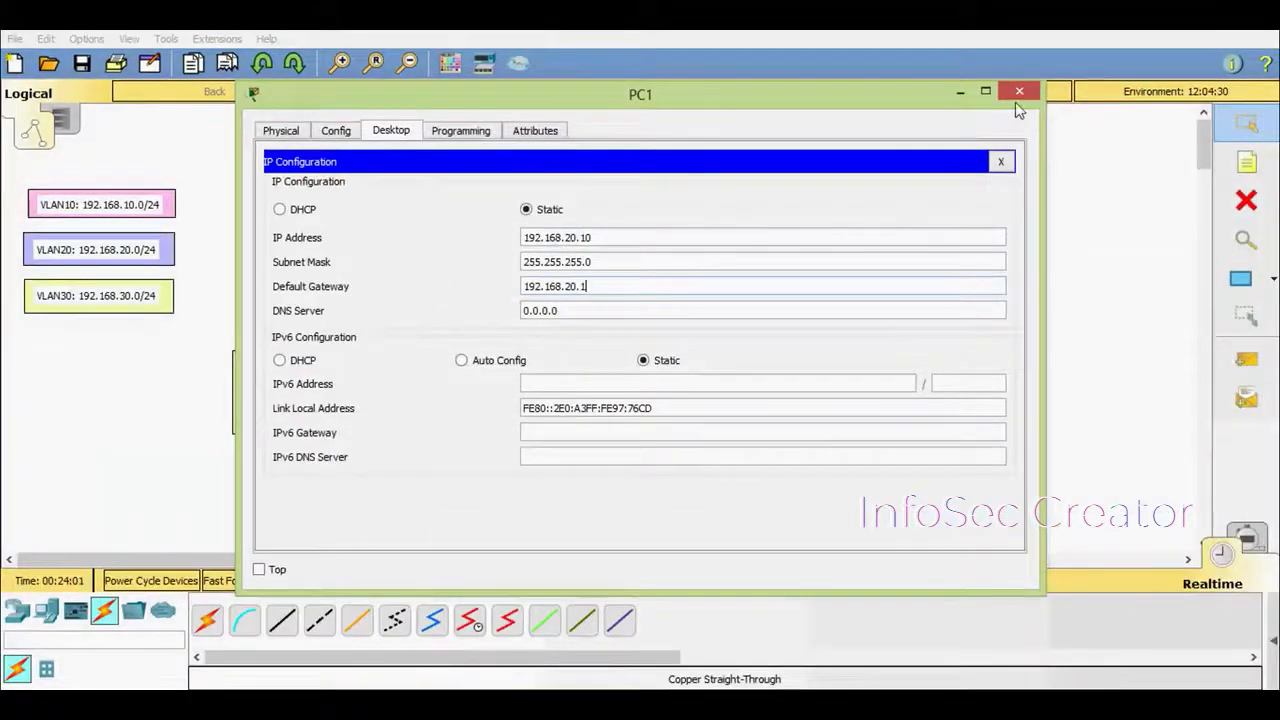
pyautogui.click(1019, 91)
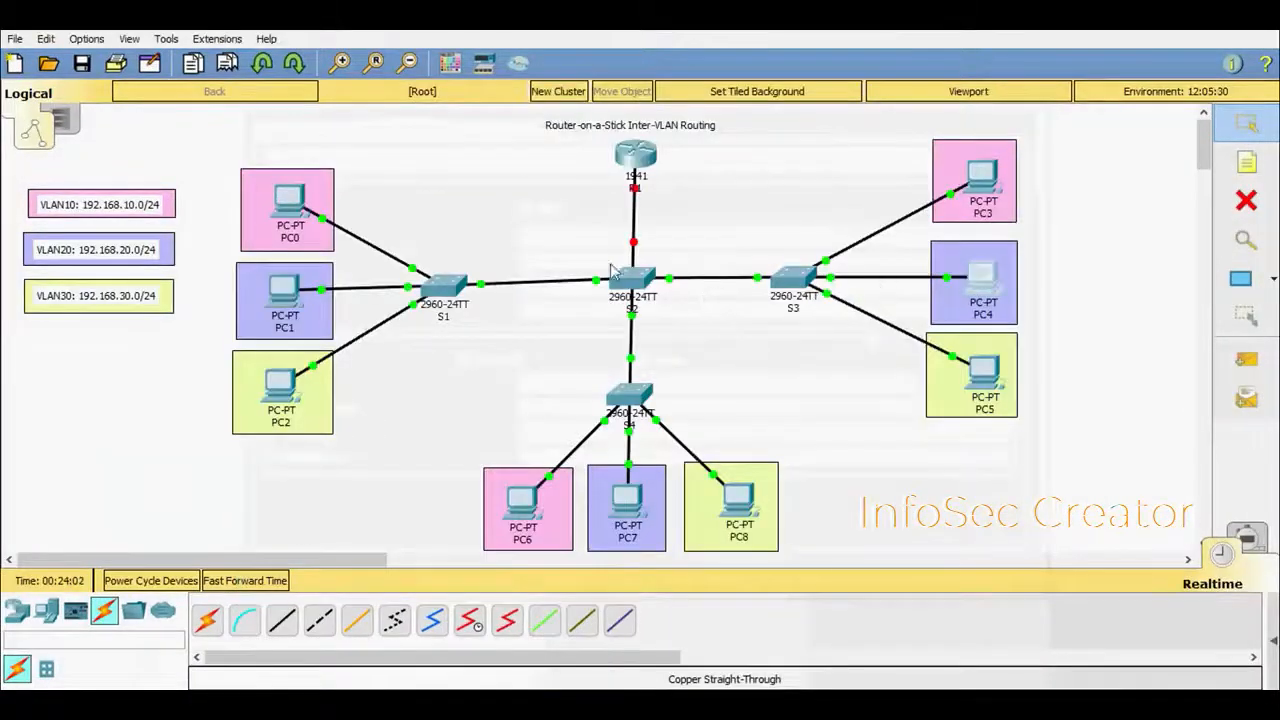
# Configure PC4 with static IP address 192.168.20.11, subnet mask 255.255.255.0 and default gateway 192.168.20.1, and close its window
pyautogui.click(975, 285)
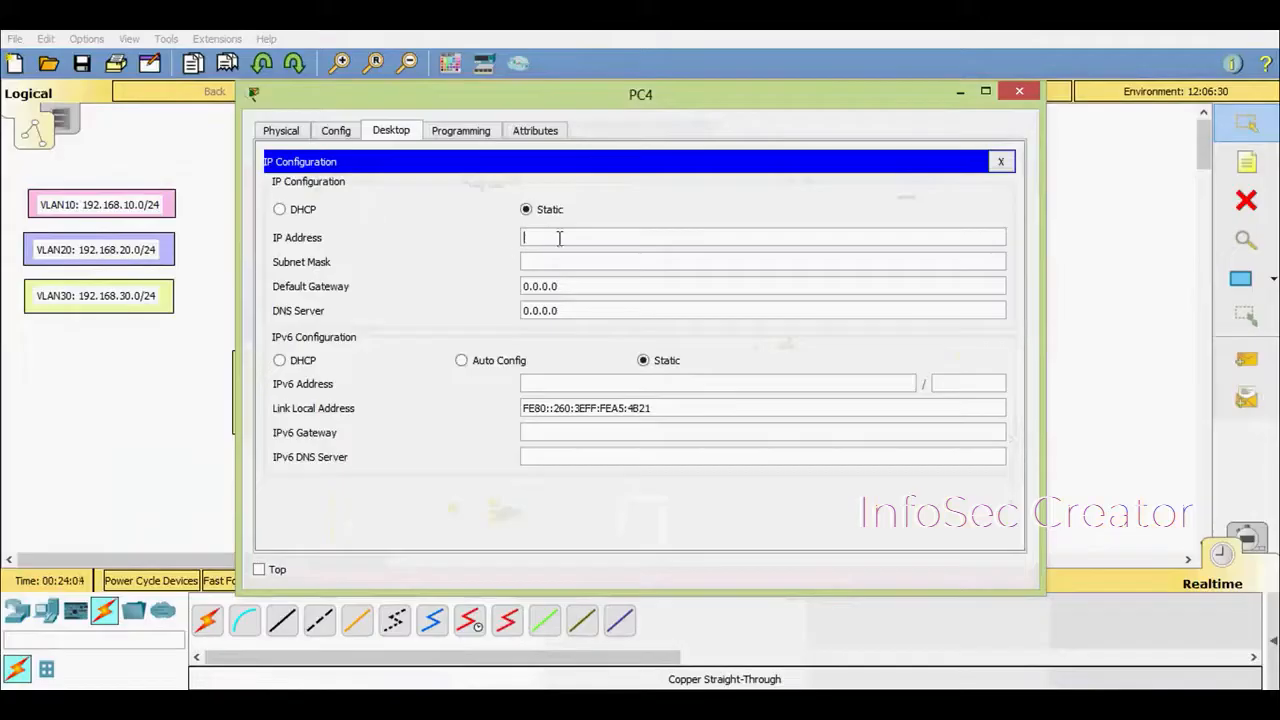
pyautogui.write('192.168.20.1')
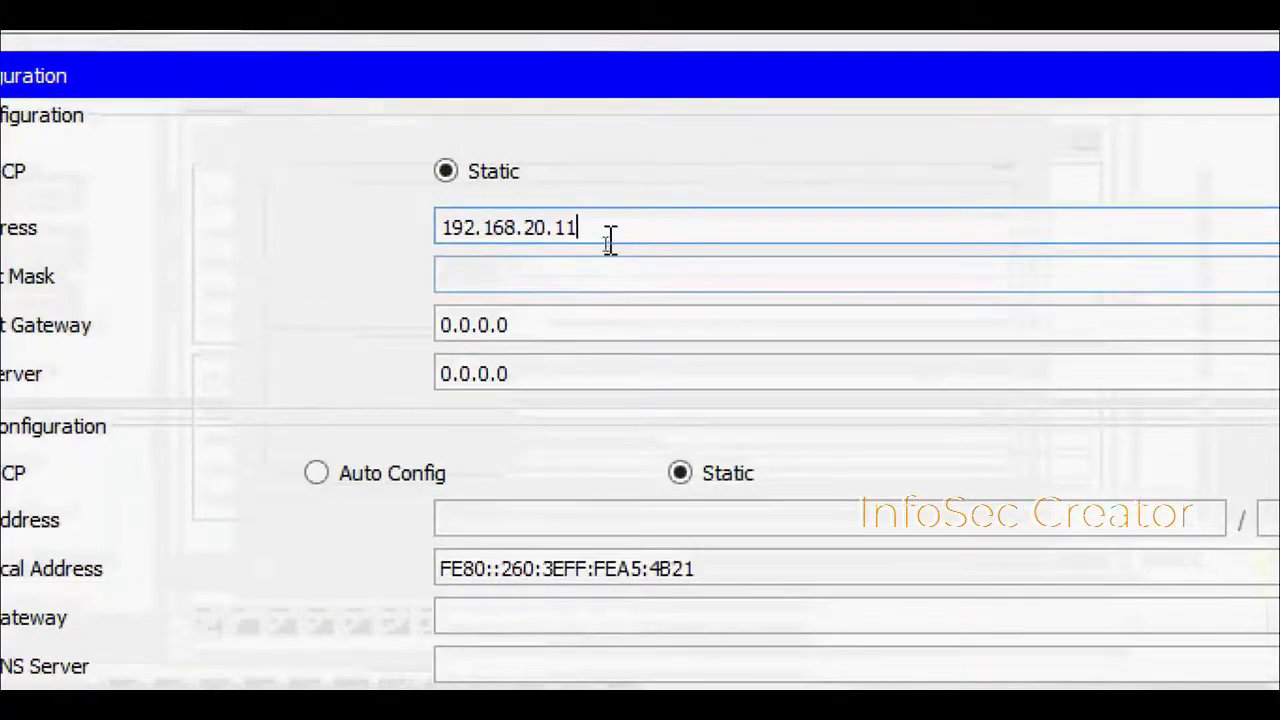
pyautogui.write('1')
pyautogui.click(566, 274)
pyautogui.press('Tab')
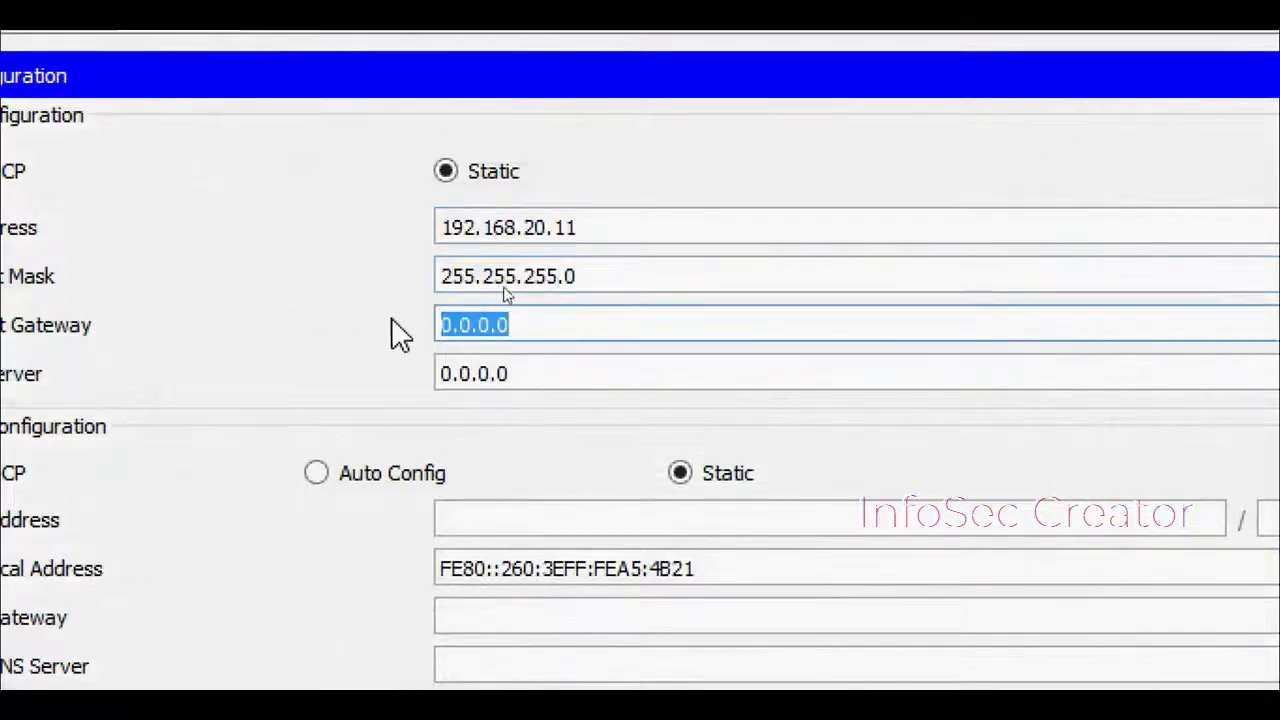
pyautogui.write('192.168.20.1')
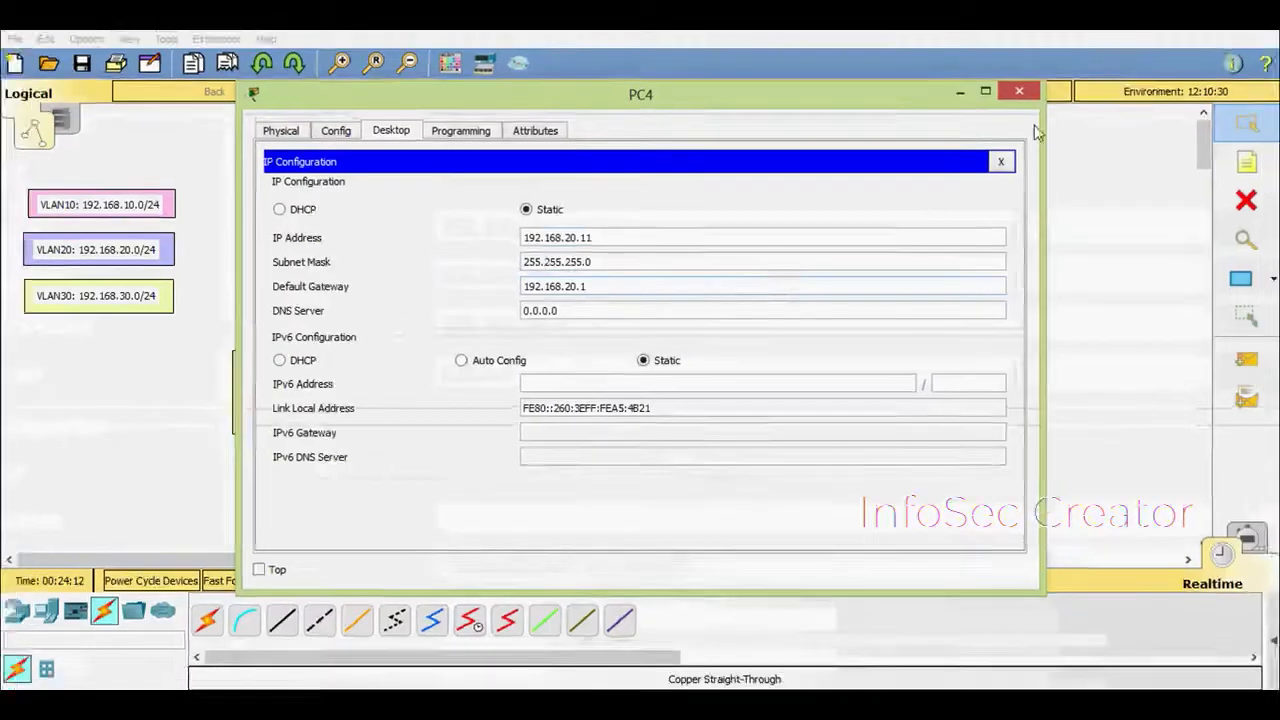
pyautogui.click(1019, 91)
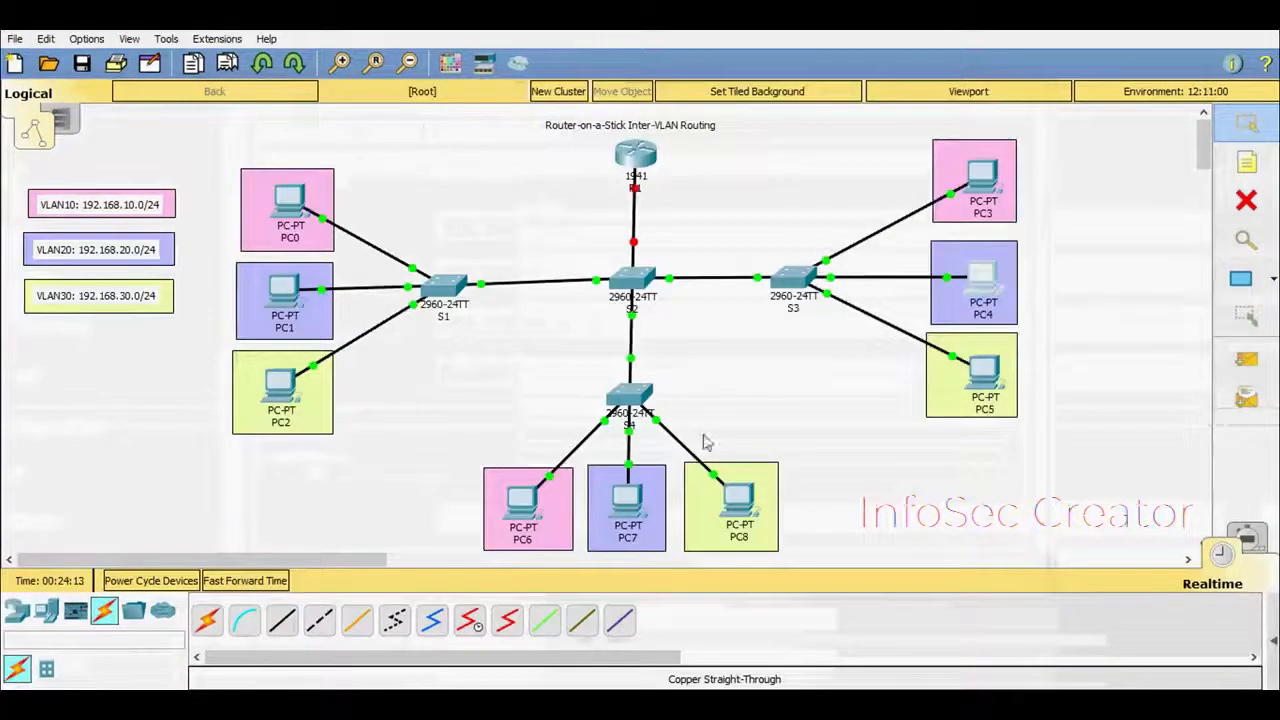
# Configure PC7 with static IP address 192.168.20.12, subnet mask 255.255.255.0 and default gateway 192.168.20.1
pyautogui.click(632, 500)
pyautogui.click(402, 134)
pyautogui.click(395, 175)
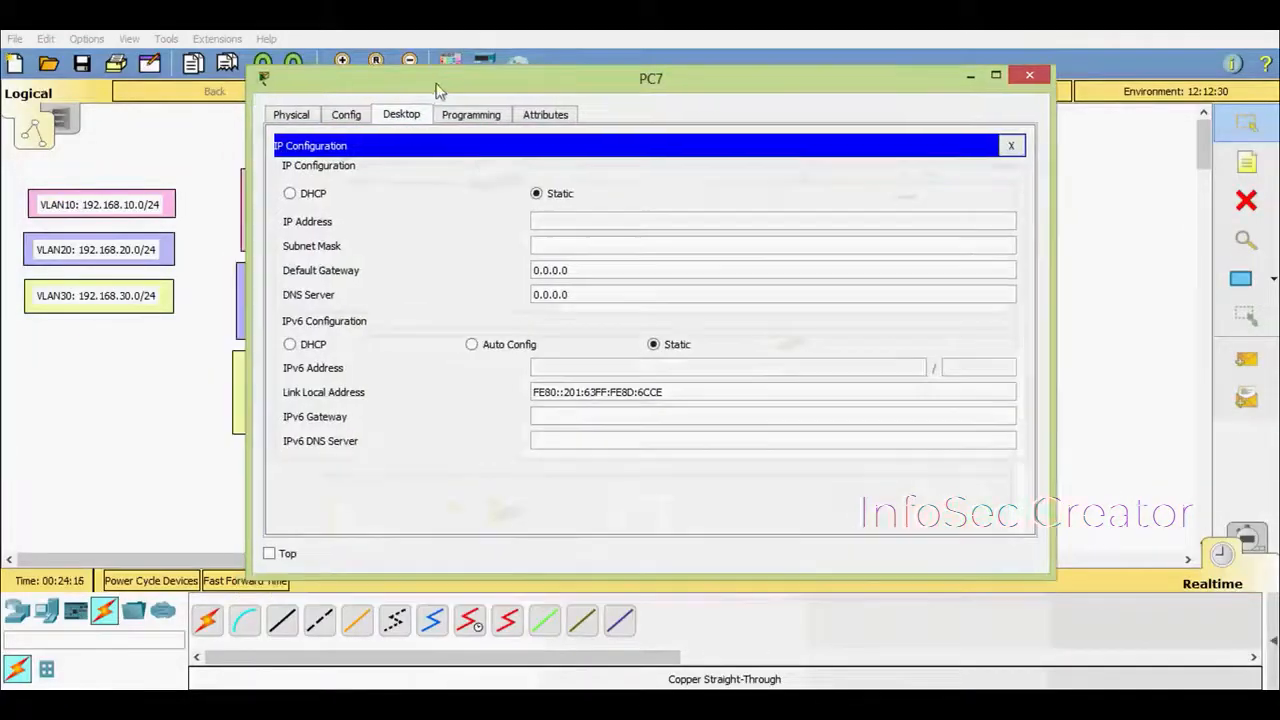
pyautogui.click(546, 218)
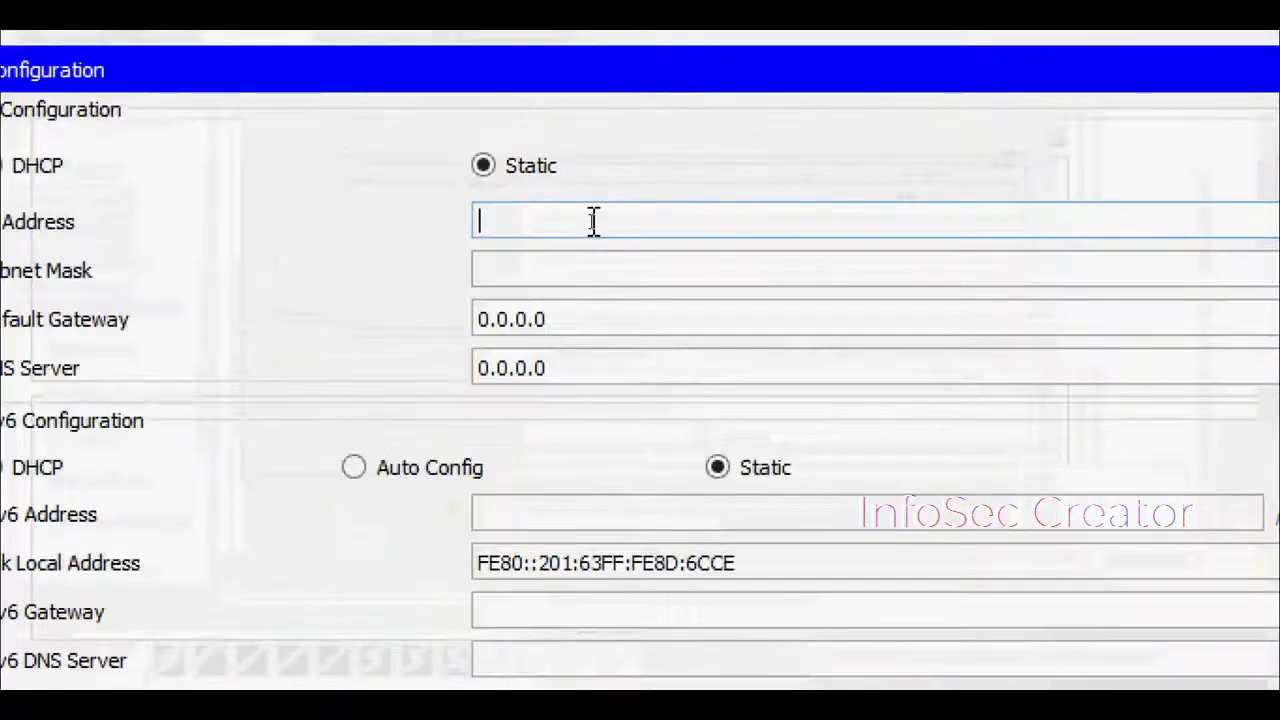
pyautogui.write('192.168.20.12')
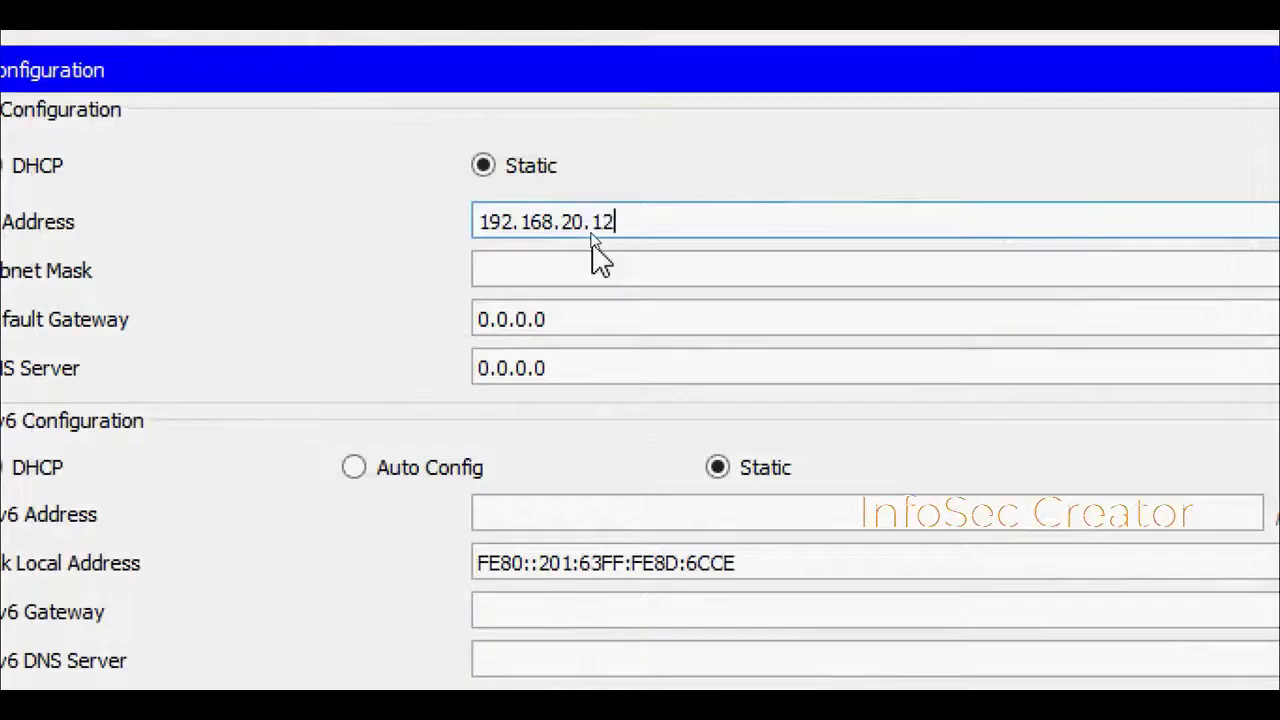
pyautogui.click(530, 270)
pyautogui.moveTo(548, 320); pyautogui.dragTo(337, 318)
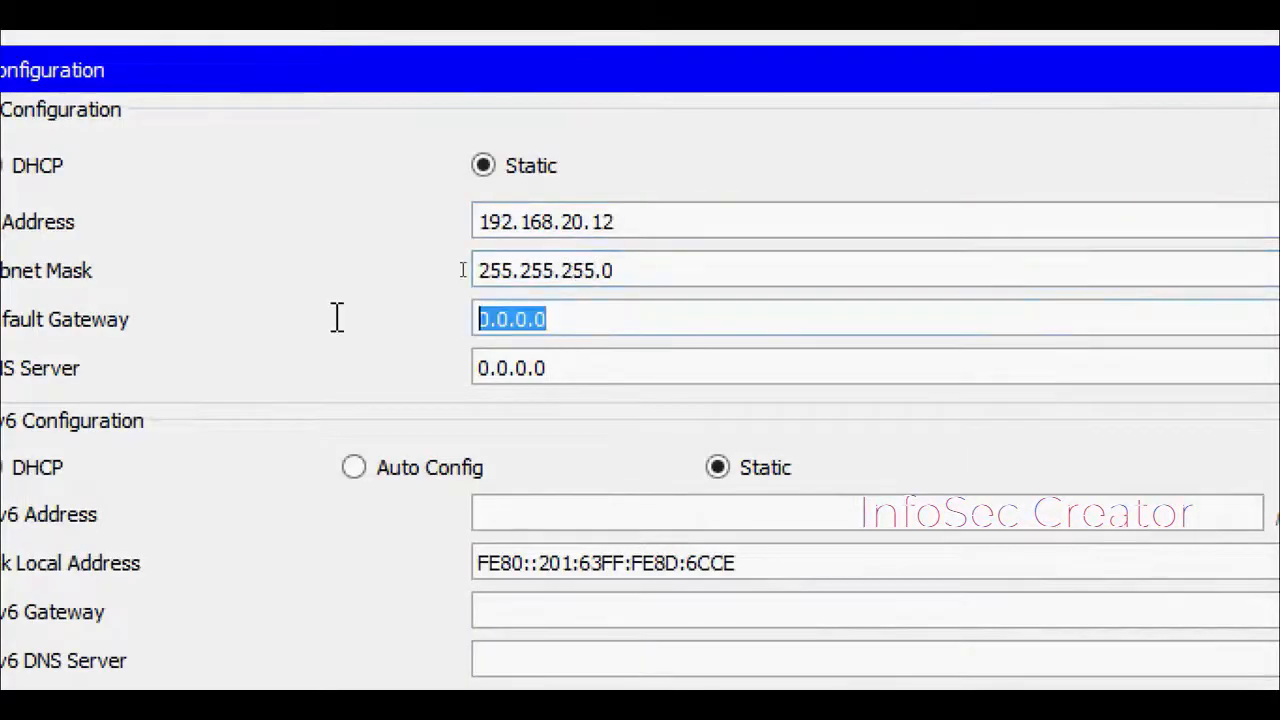
pyautogui.write('192.168.20.1')
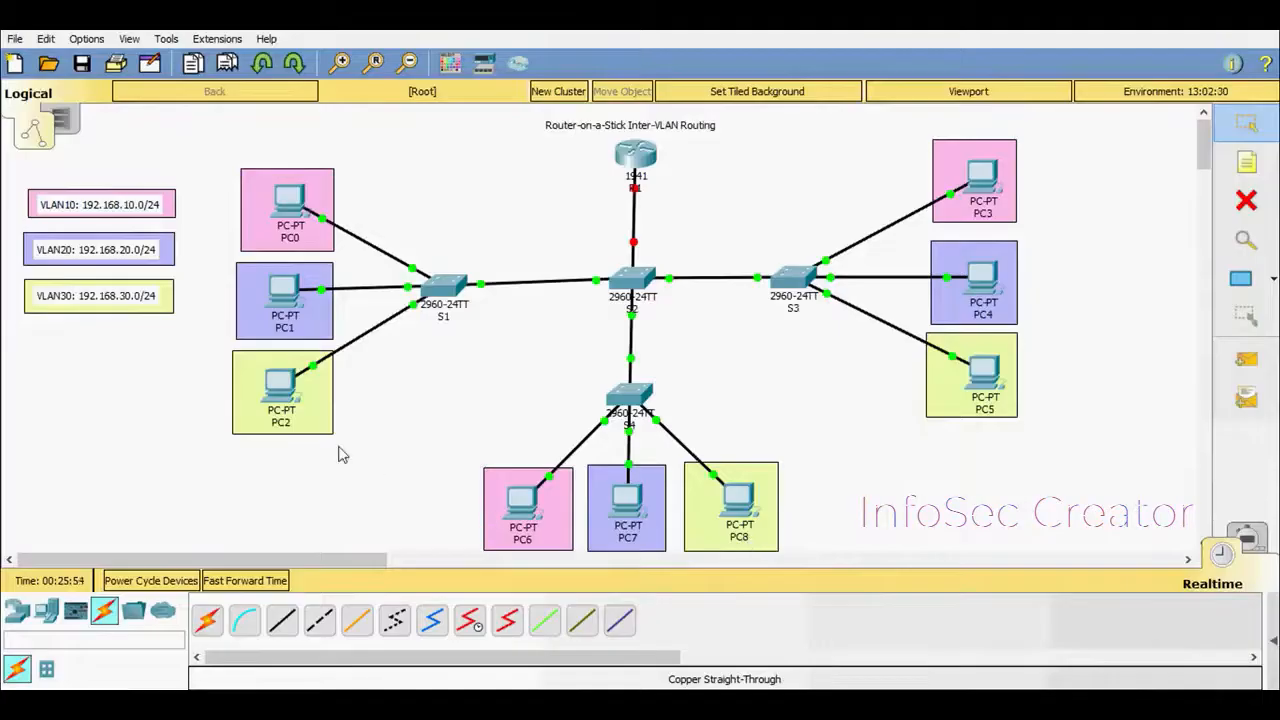
# Assign PC2 the static IP address 192.168.30.10 with subnet mask 255.255.255.0
pyautogui.click(280, 392)
pyautogui.click(391, 130)
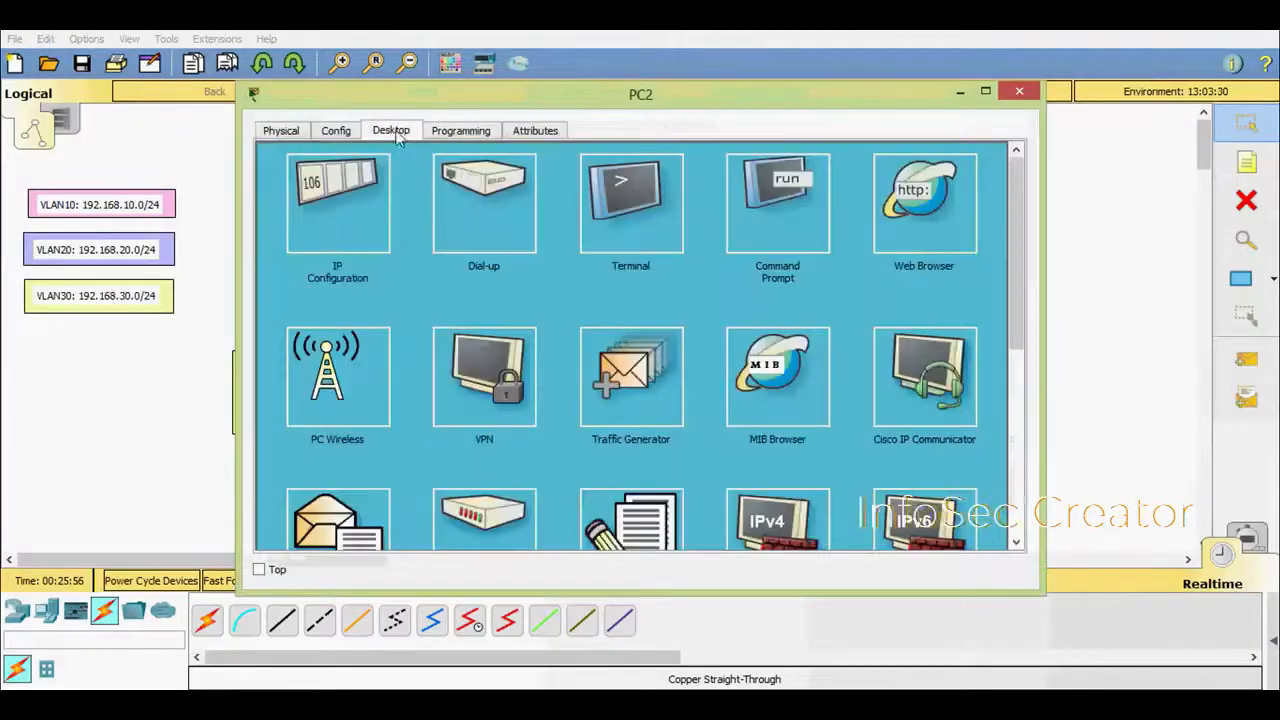
pyautogui.click(356, 218)
pyautogui.click(548, 242)
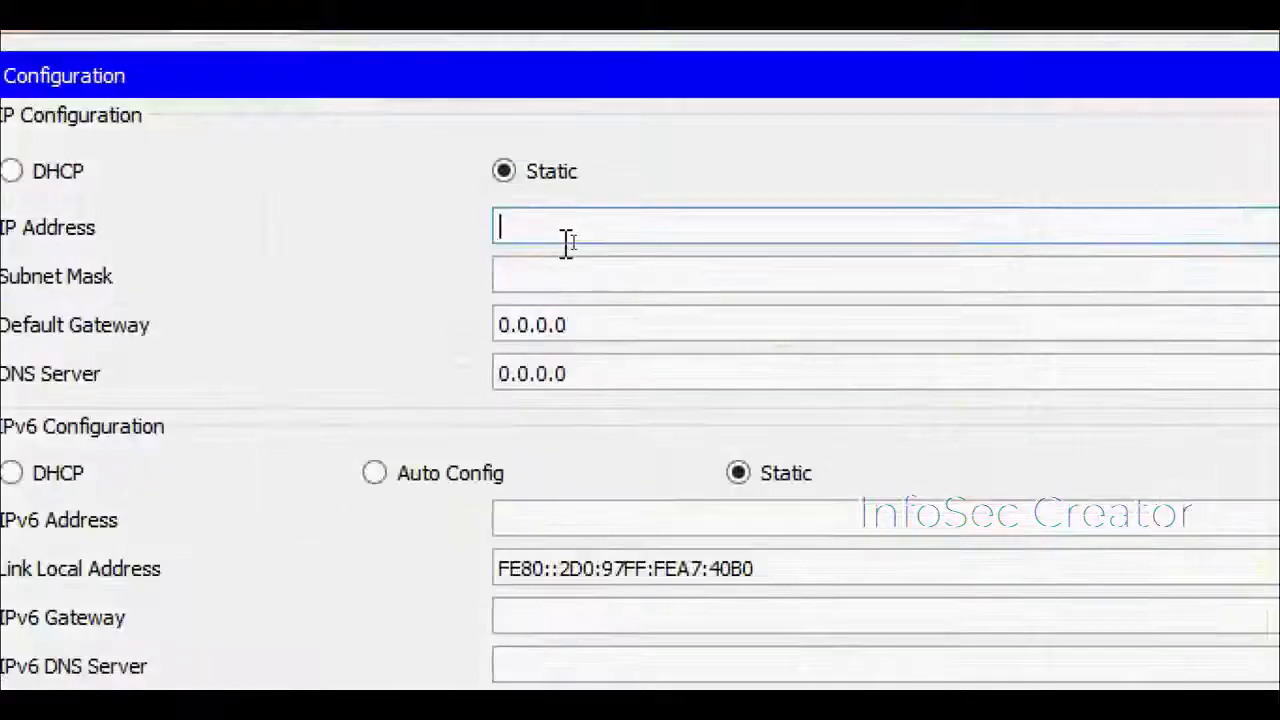
pyautogui.write('192.168.20.1')
pyautogui.click(595, 240)
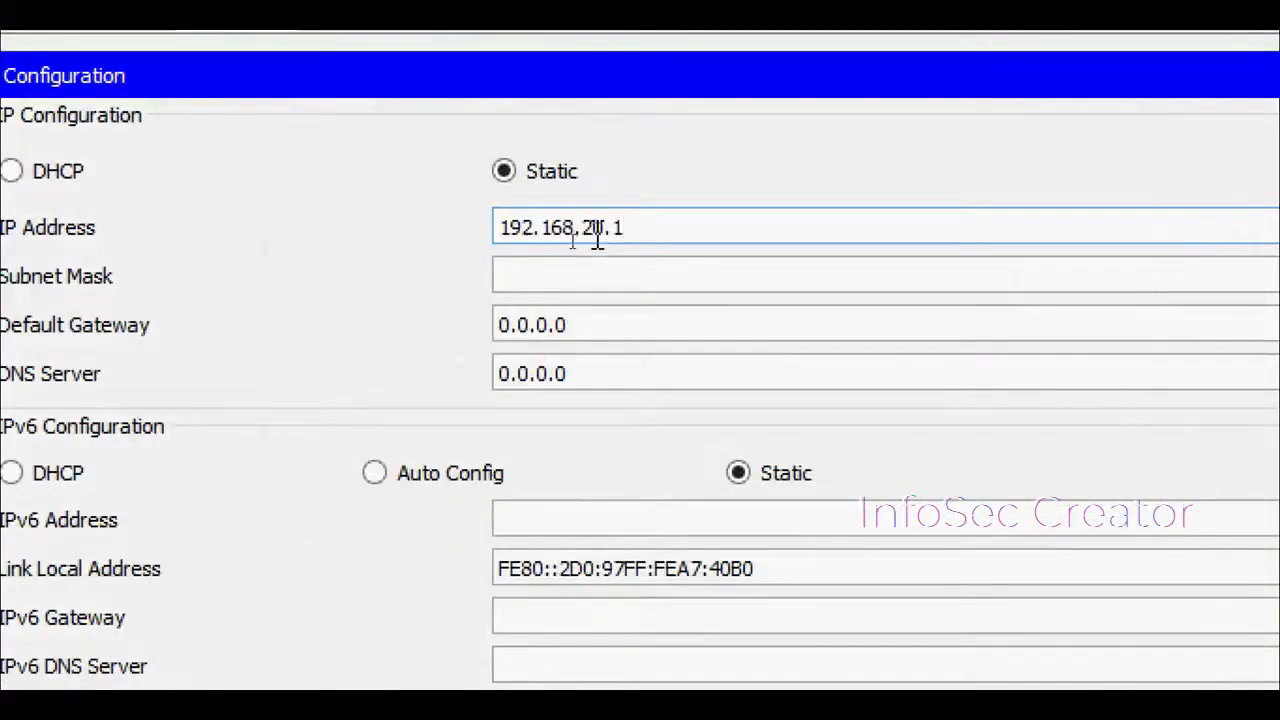
pyautogui.press('BackSpace')
pyautogui.write('3')
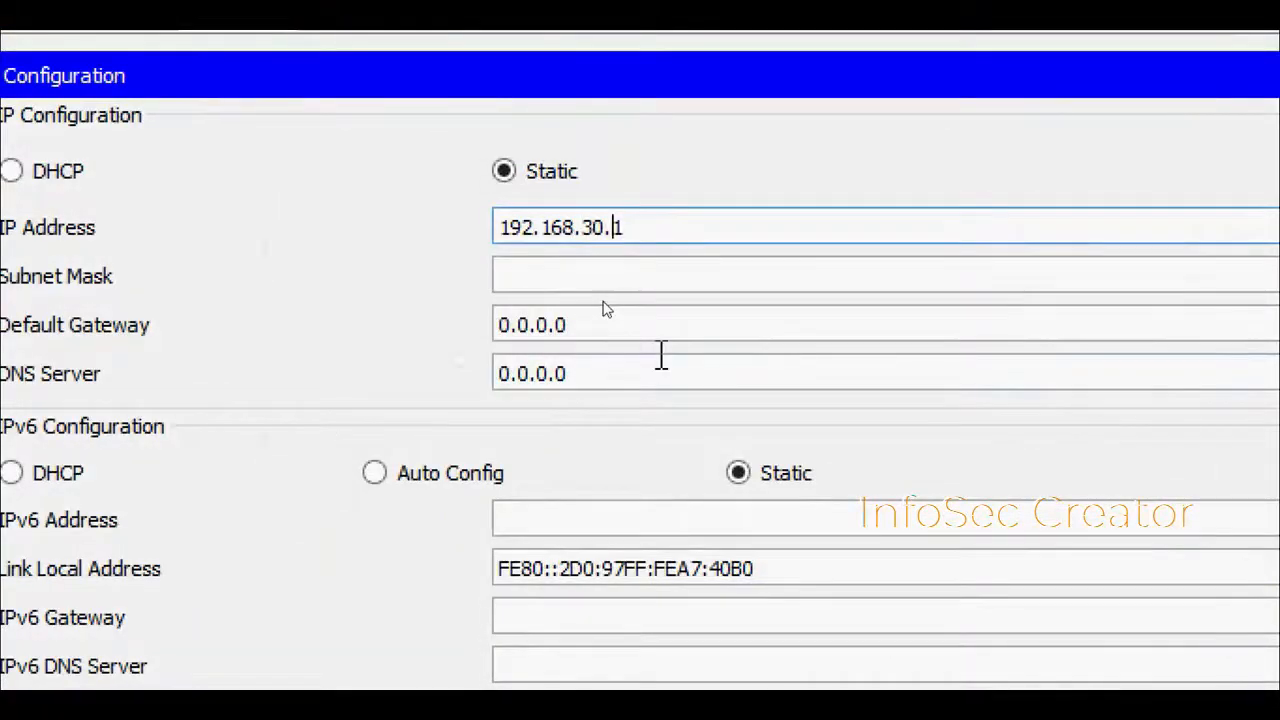
pyautogui.press('End')
pyautogui.press('Tab')
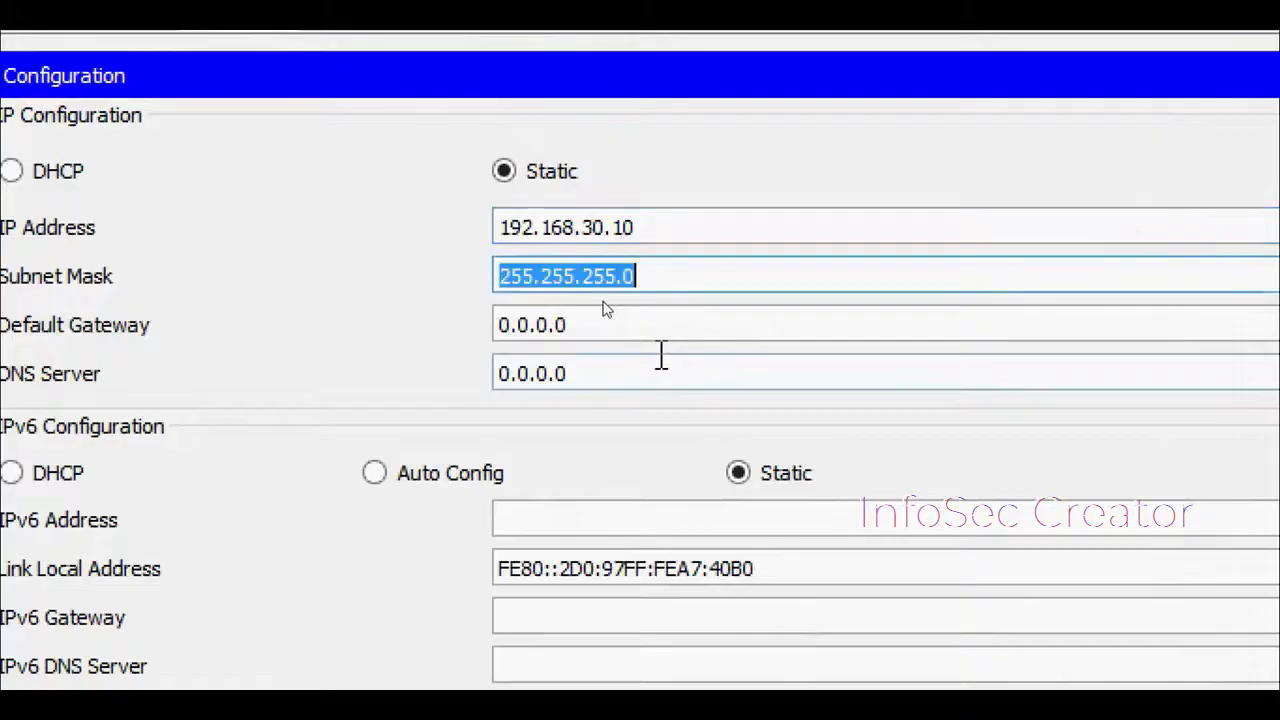
# Set PC2's default gateway to 192.168.30.1 and close its configuration window
pyautogui.press('Tab')
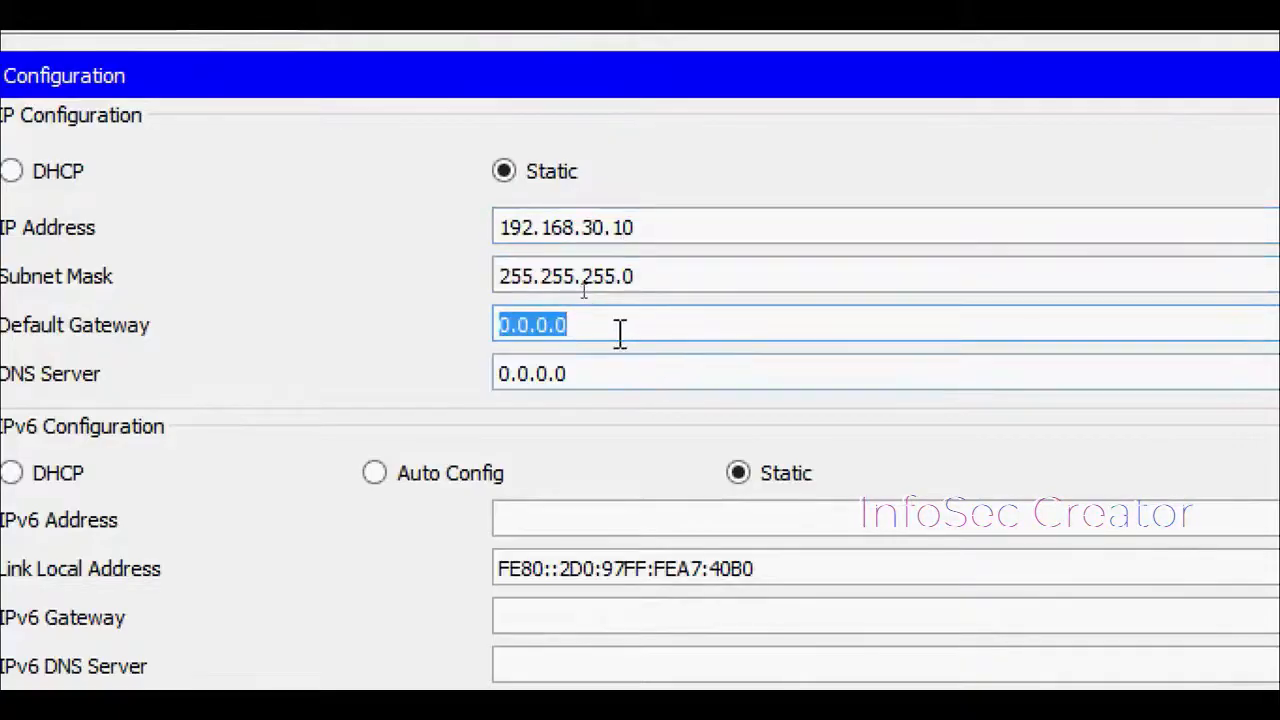
pyautogui.write('192.168.20.1')
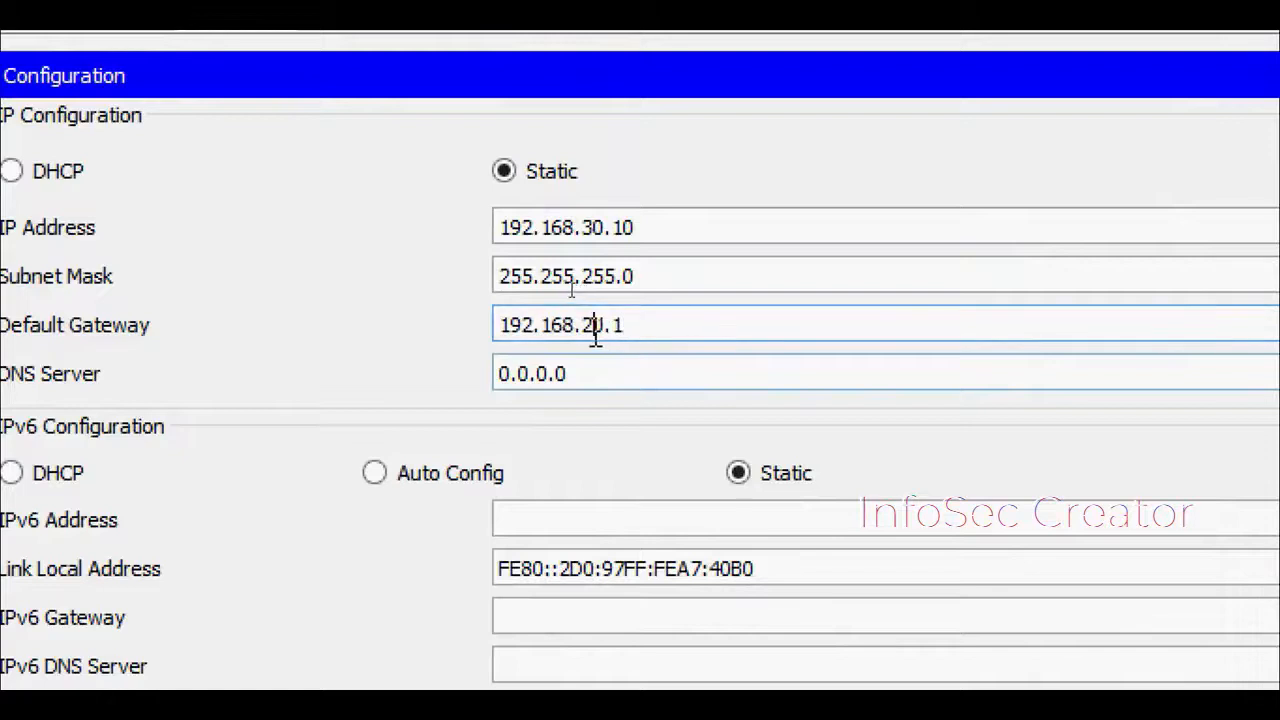
pyautogui.press('BackSpace')
pyautogui.write('3')
pyautogui.moveTo(653, 328); pyautogui.dragTo(466, 334)
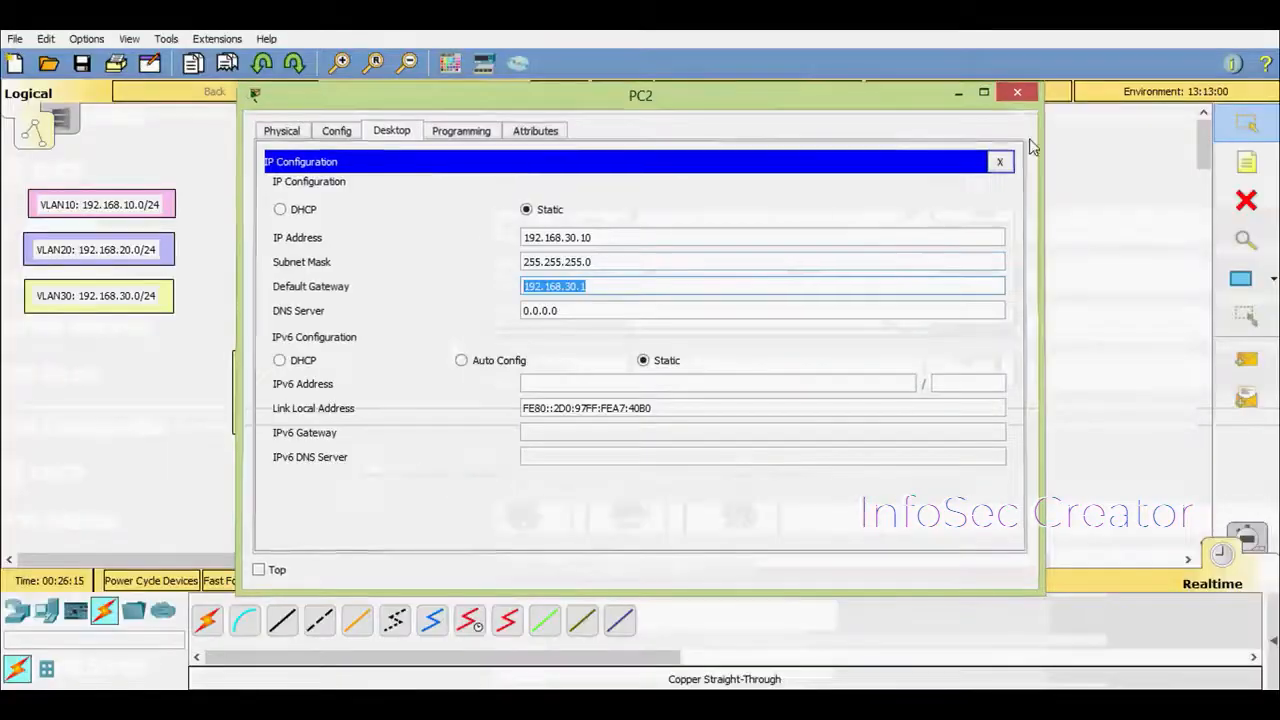
pyautogui.click(1017, 92)
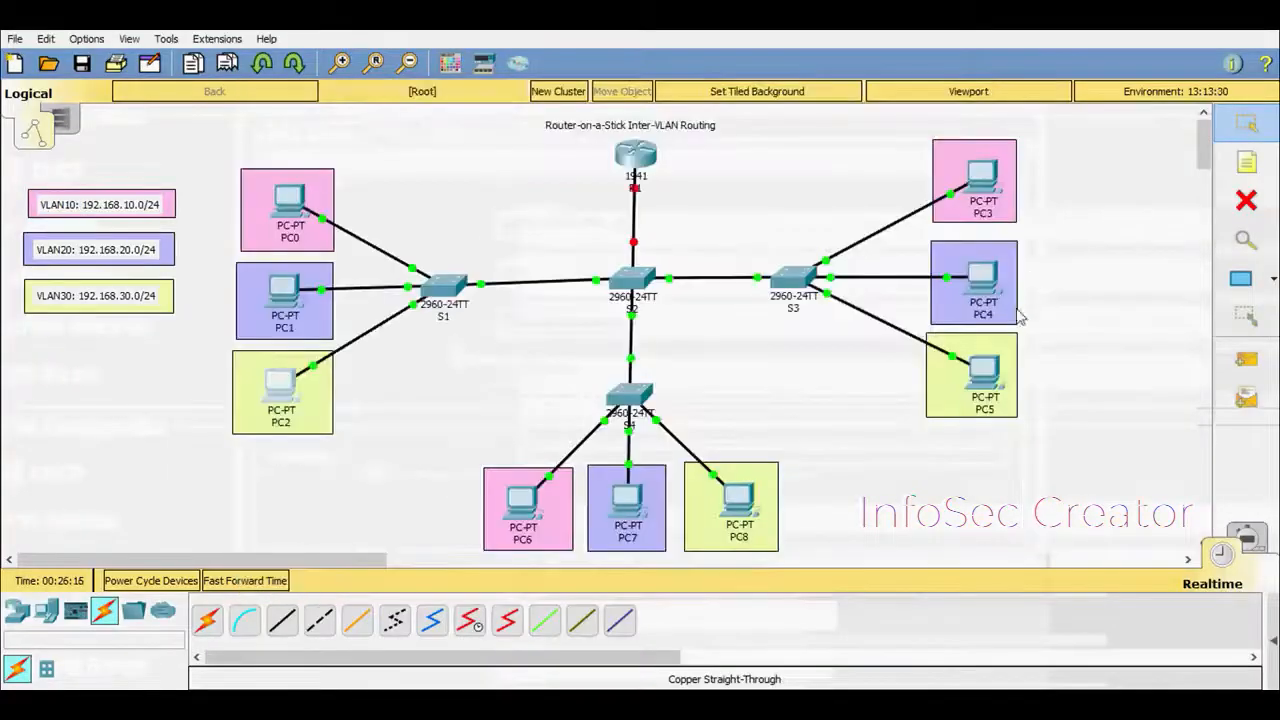
# Configure PC5 with static IP address 192.168.30.11, subnet mask 255.255.255.0 and default gateway 192.168.30.1, and close its window
pyautogui.click(986, 380)
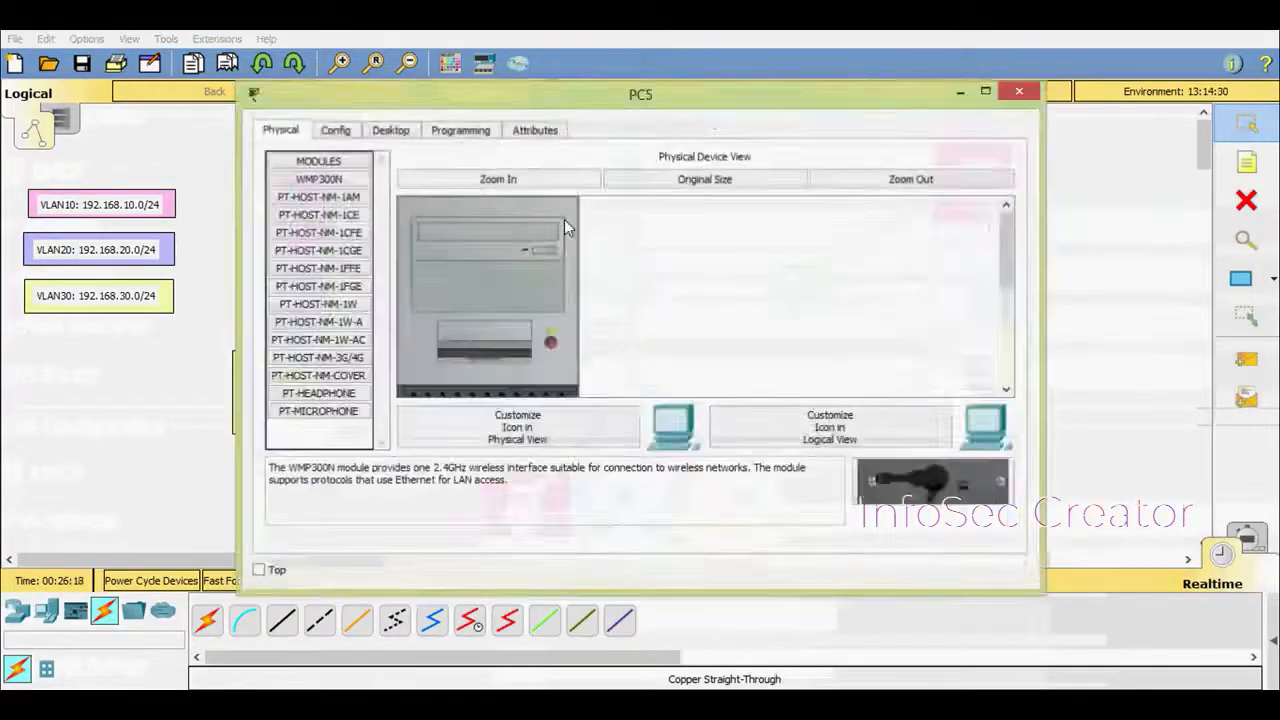
pyautogui.click(391, 130)
pyautogui.click(377, 205)
pyautogui.click(551, 238)
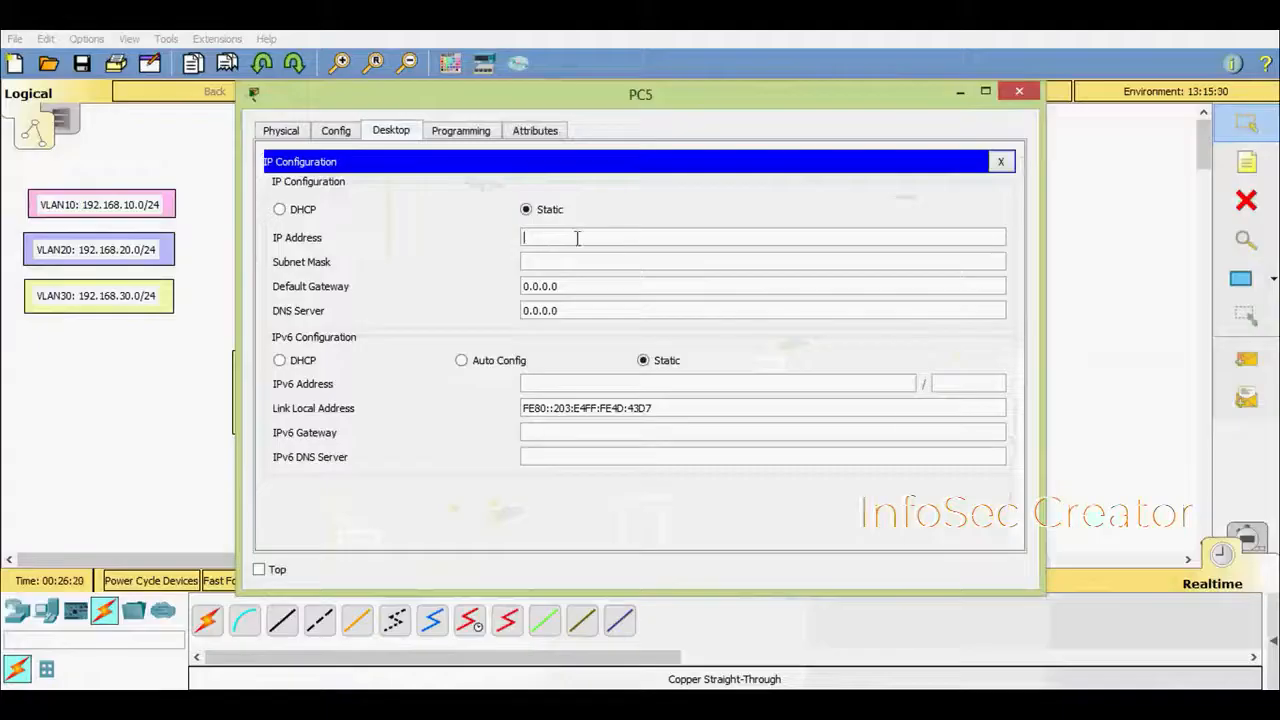
pyautogui.write('192.168.30.11')
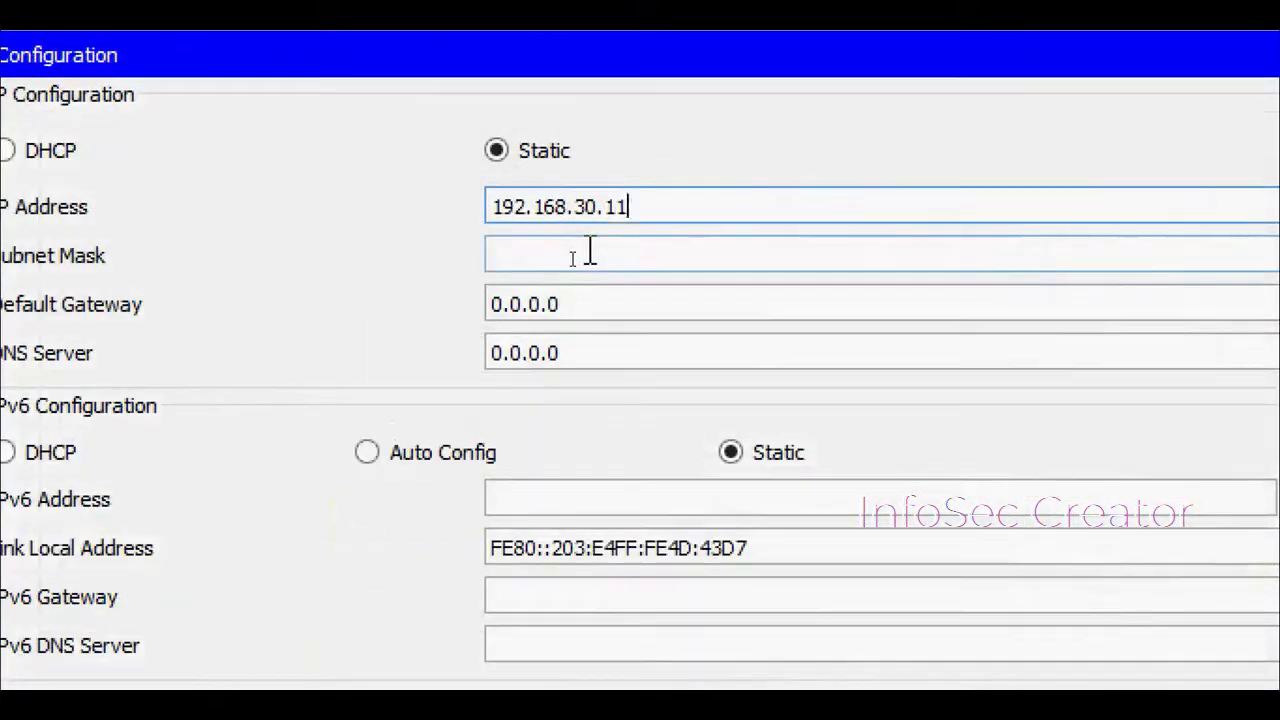
pyautogui.click(590, 253)
pyautogui.press('Tab')
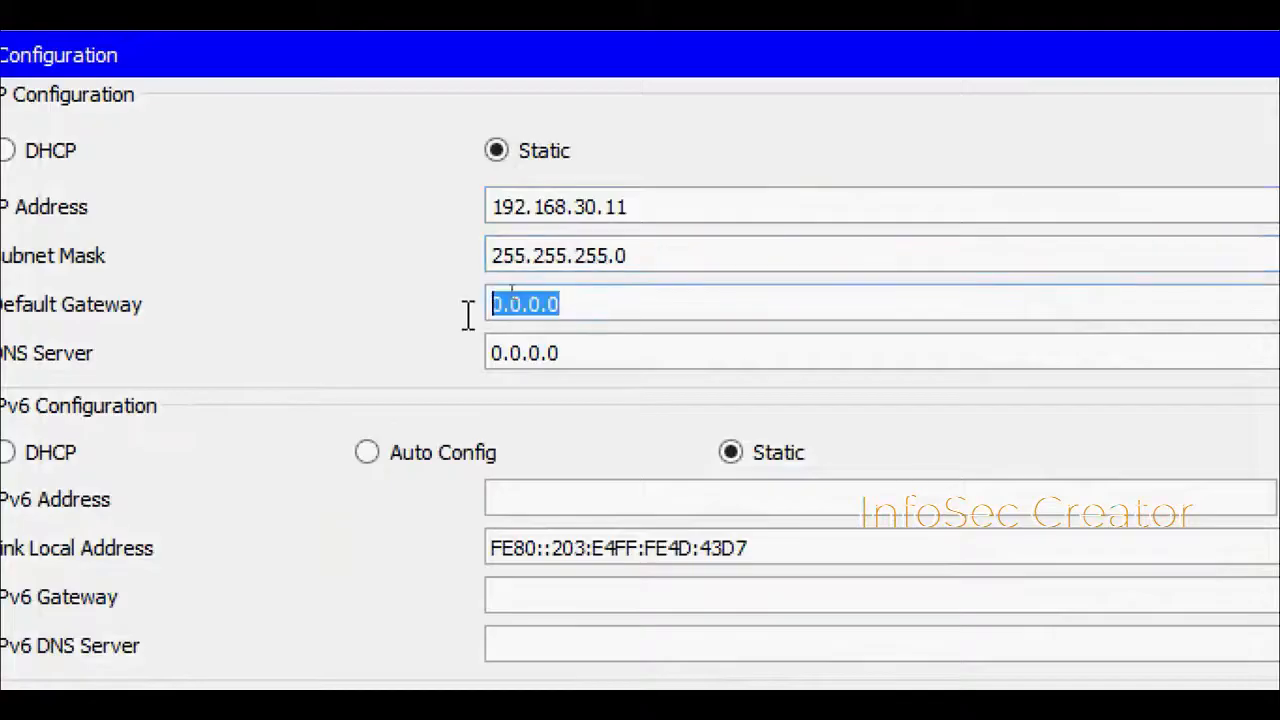
pyautogui.write('192.168.30.1')
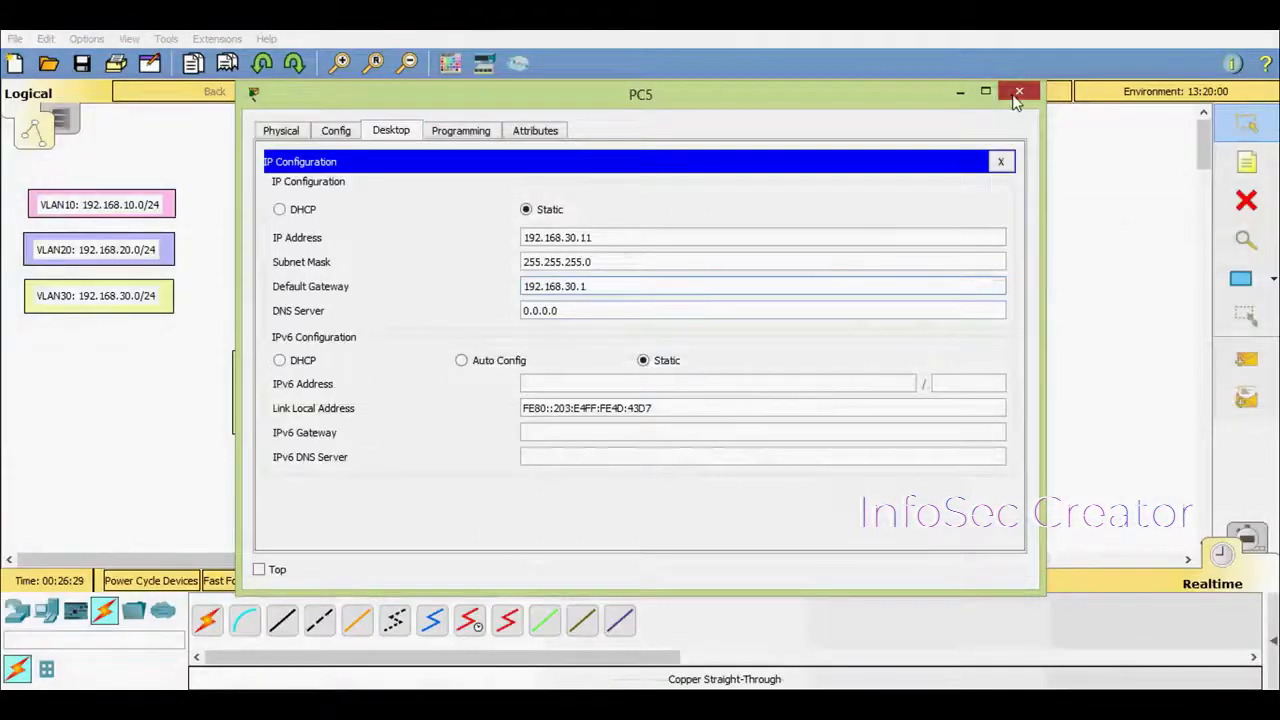
pyautogui.click(1017, 89)
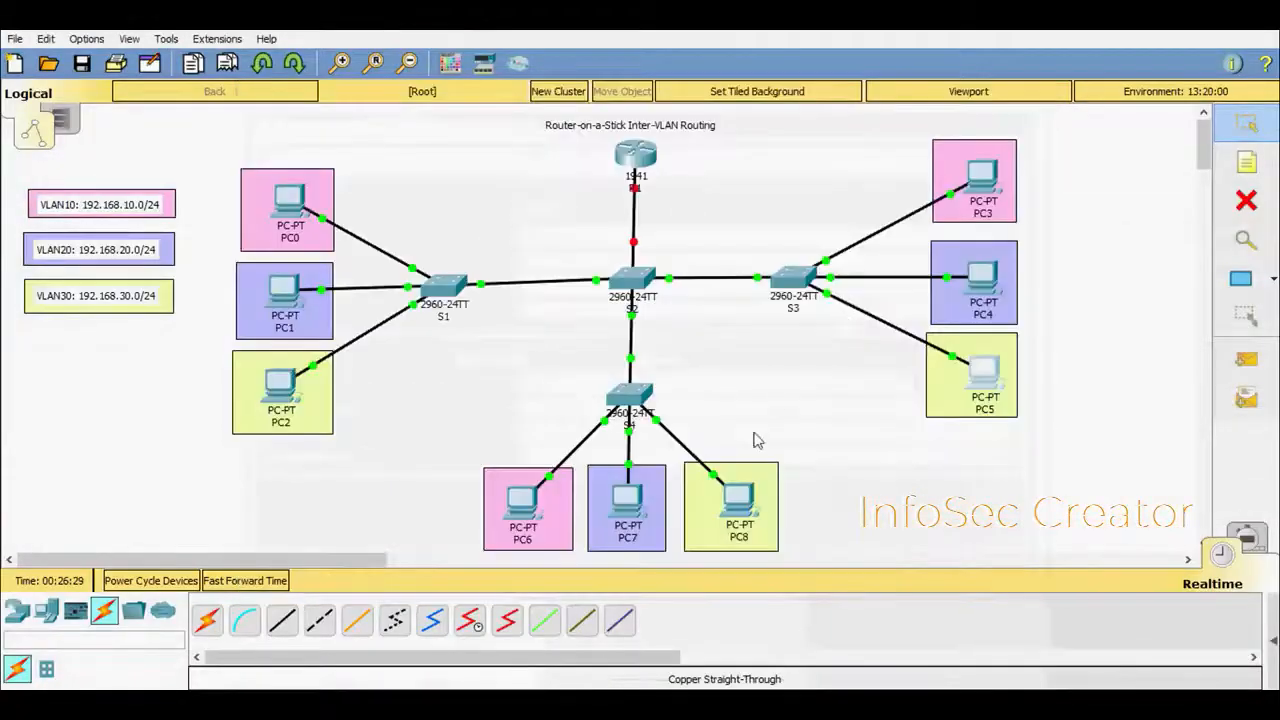
# Configure PC8 with static IP address 192.168.30.12, subnet mask 255.255.255.0 and default gateway 192.168.30.1, and close its window
pyautogui.click(735, 505)
pyautogui.click(391, 130)
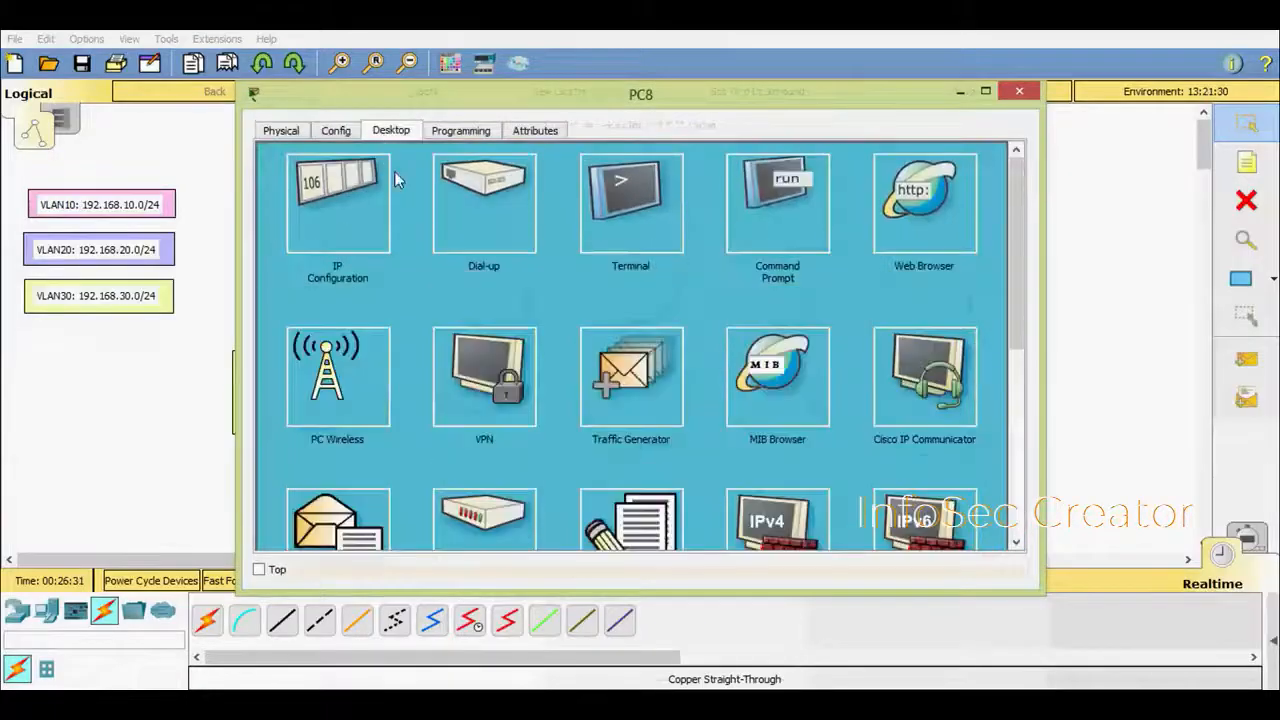
pyautogui.click(373, 207)
pyautogui.click(563, 237)
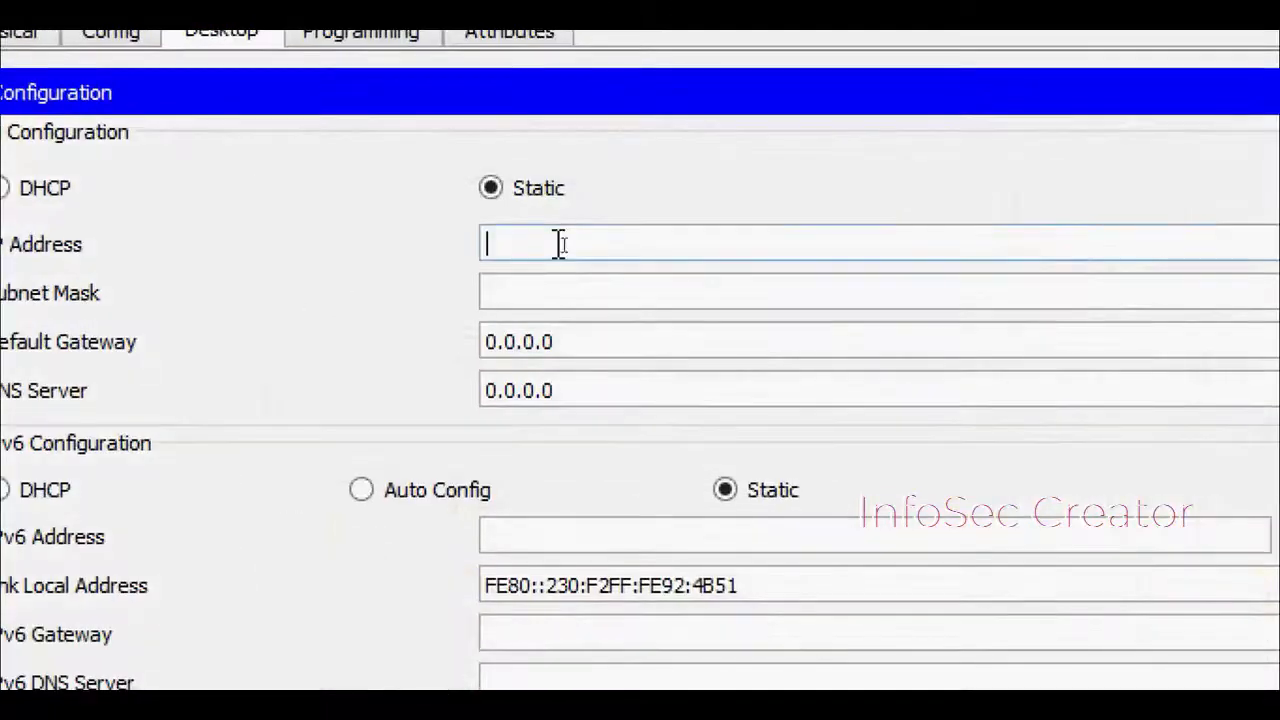
pyautogui.write('192.168.30.12')
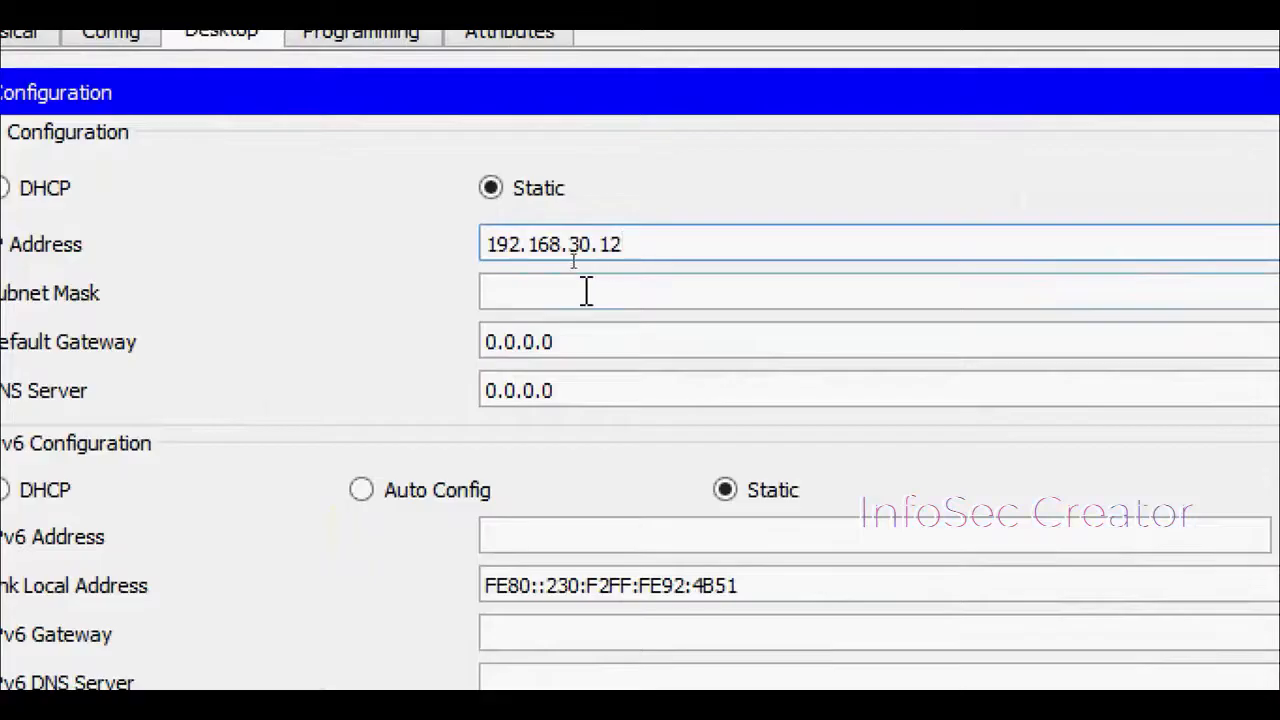
pyautogui.click(586, 291)
pyautogui.click(514, 342)
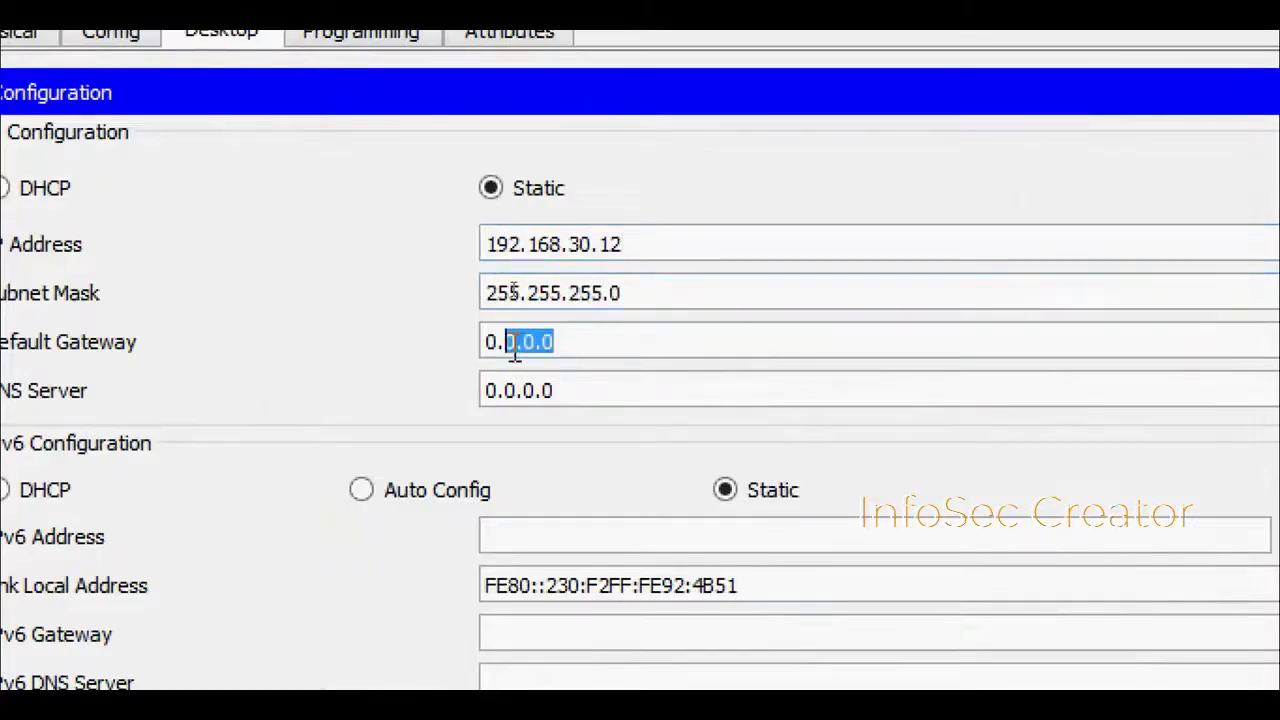
pyautogui.write('192.168.30.1')
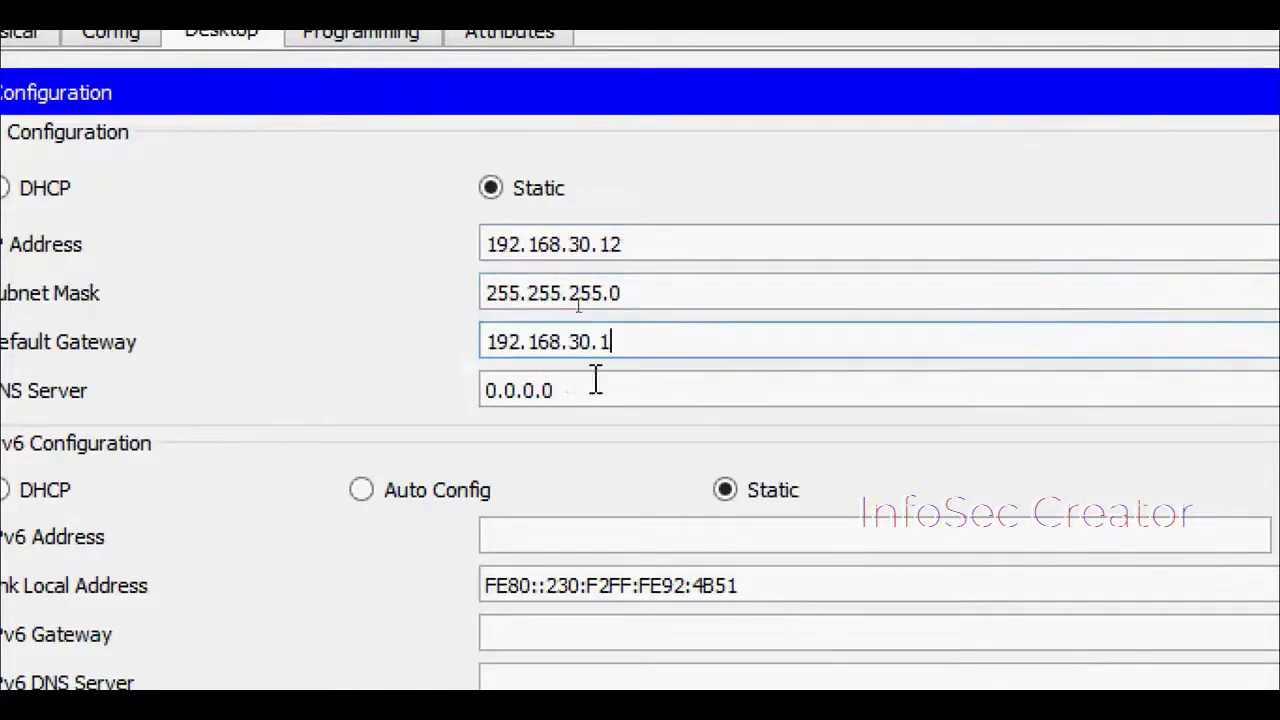
pyautogui.click(594, 385)
pyautogui.click(1019, 91)
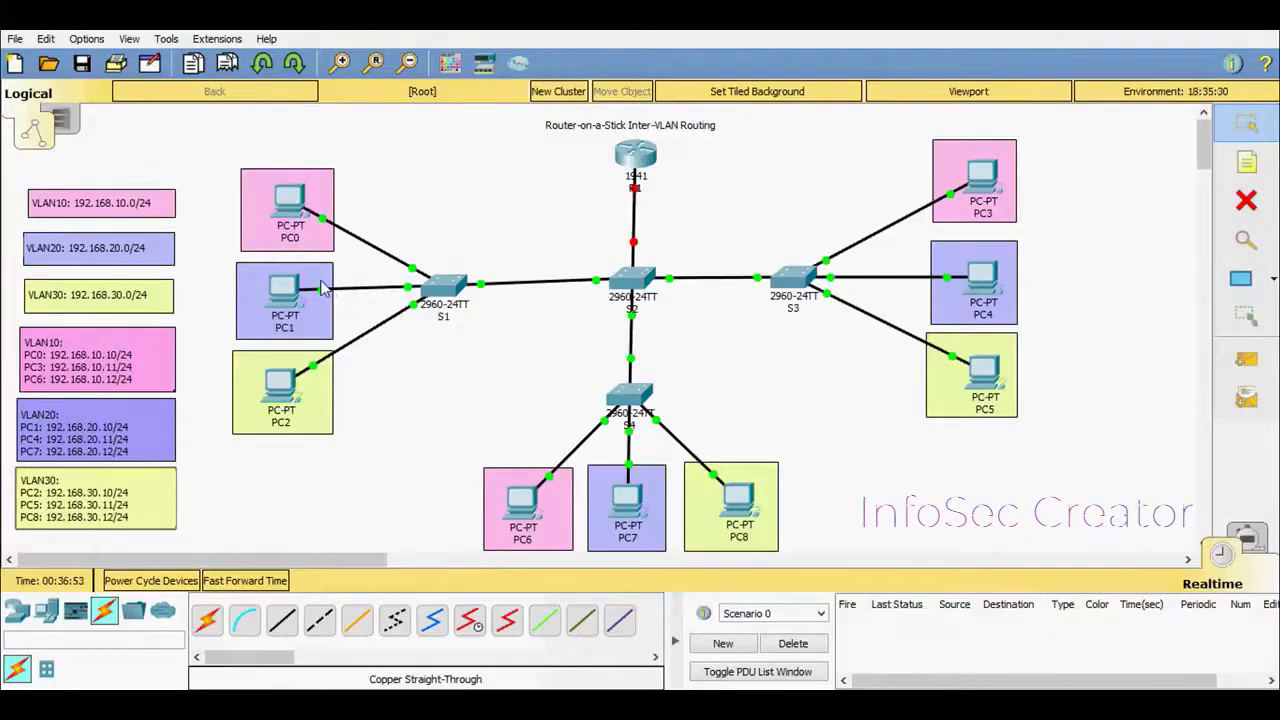
# Test VLAN 10 connectivity by sending simple PDUs from PC0 to PC3 and PC6, and clear the test results
pyautogui.click(1240, 364)
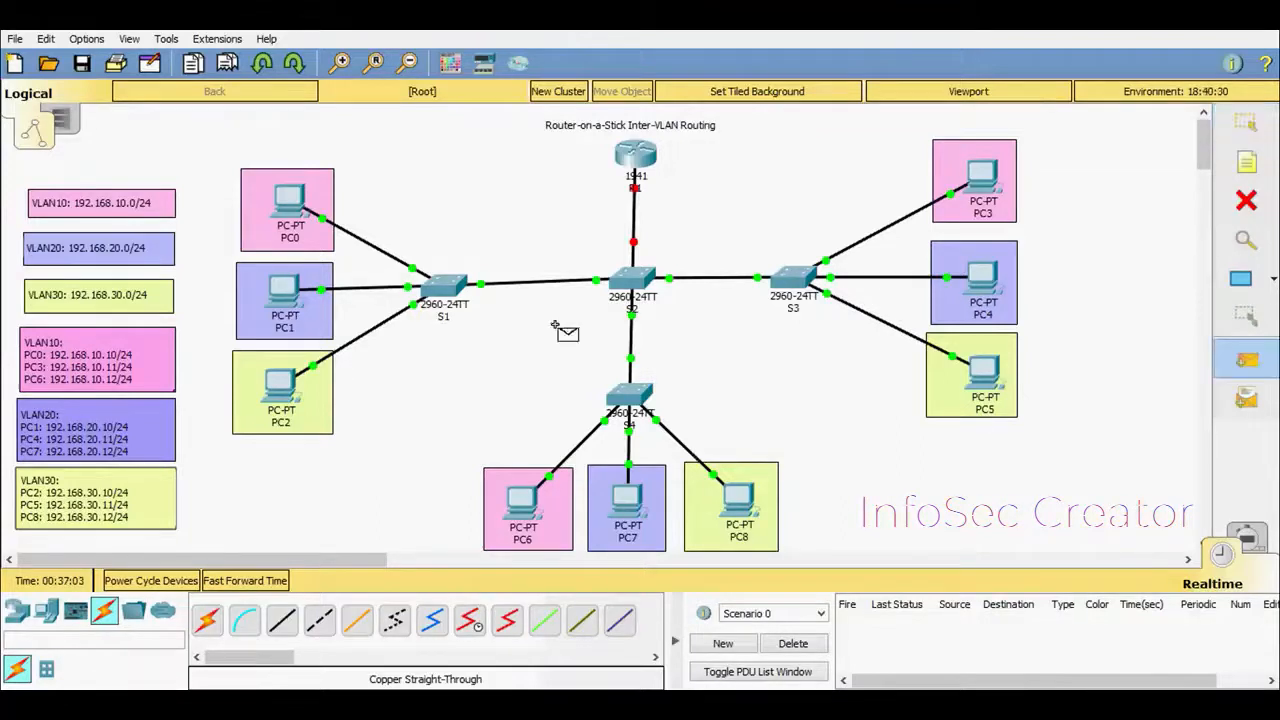
pyautogui.click(290, 200)
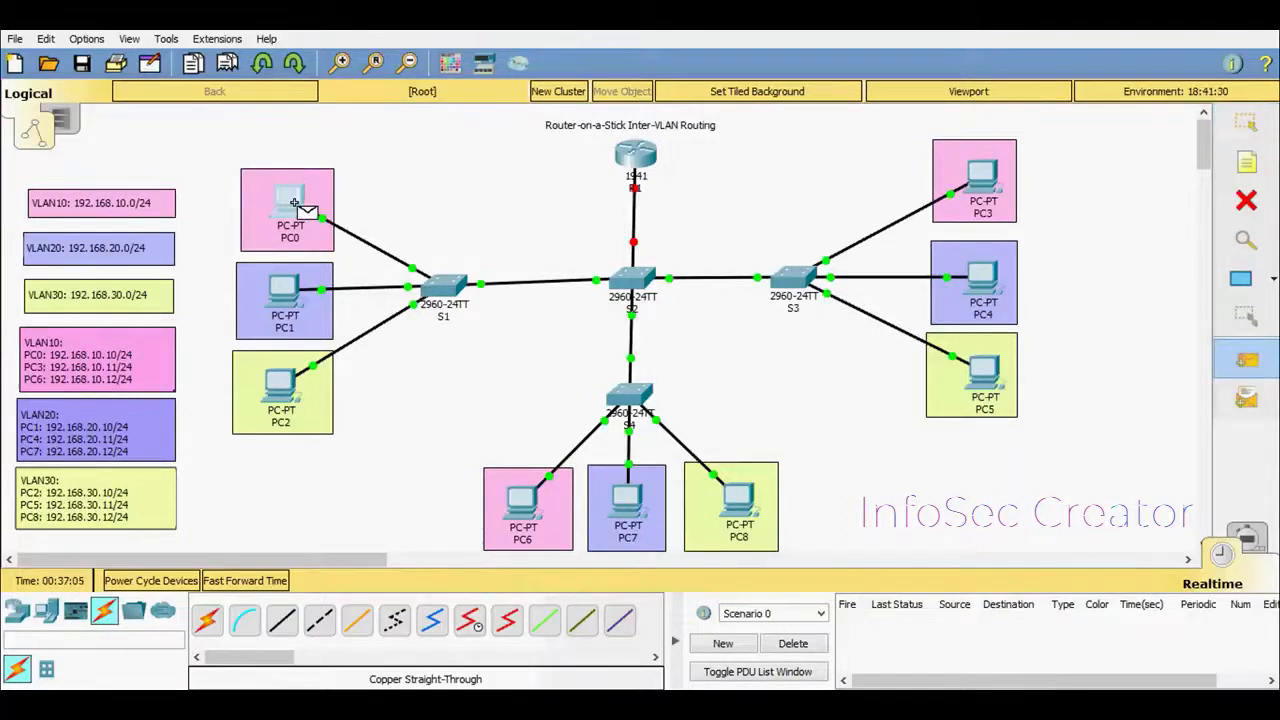
pyautogui.click(978, 180)
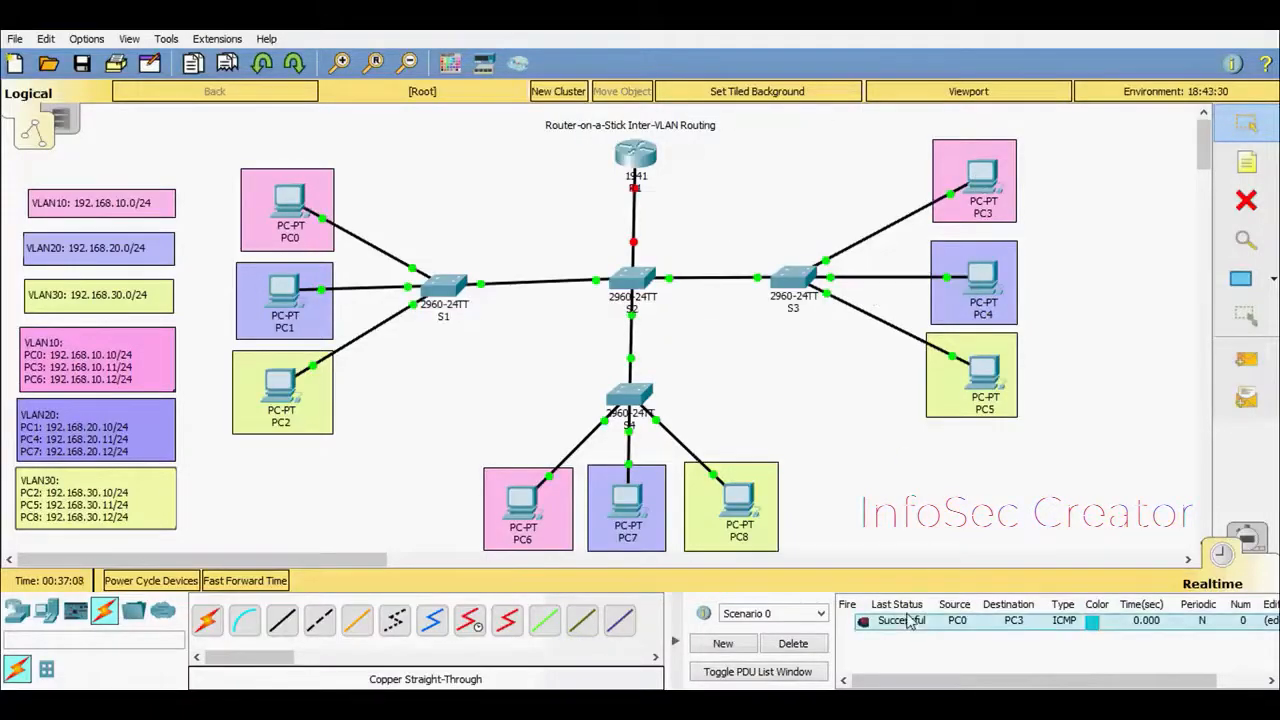
pyautogui.click(1242, 364)
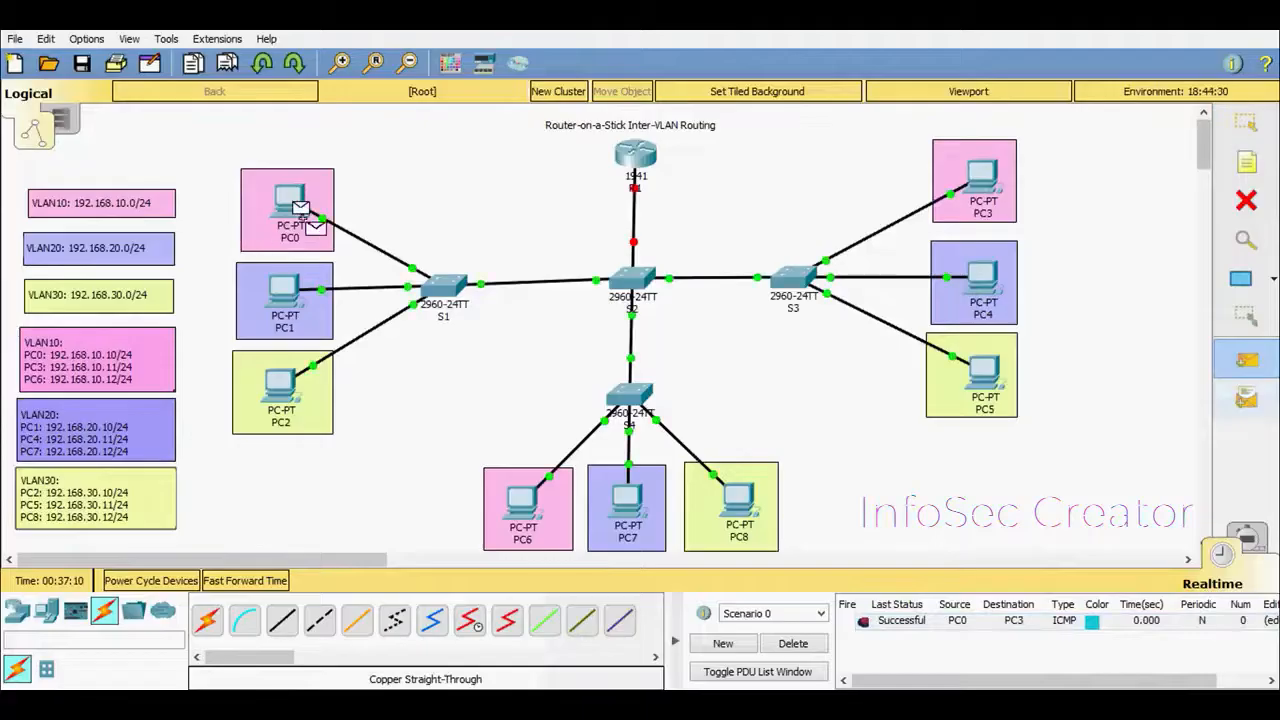
pyautogui.click(300, 210)
pyautogui.click(525, 500)
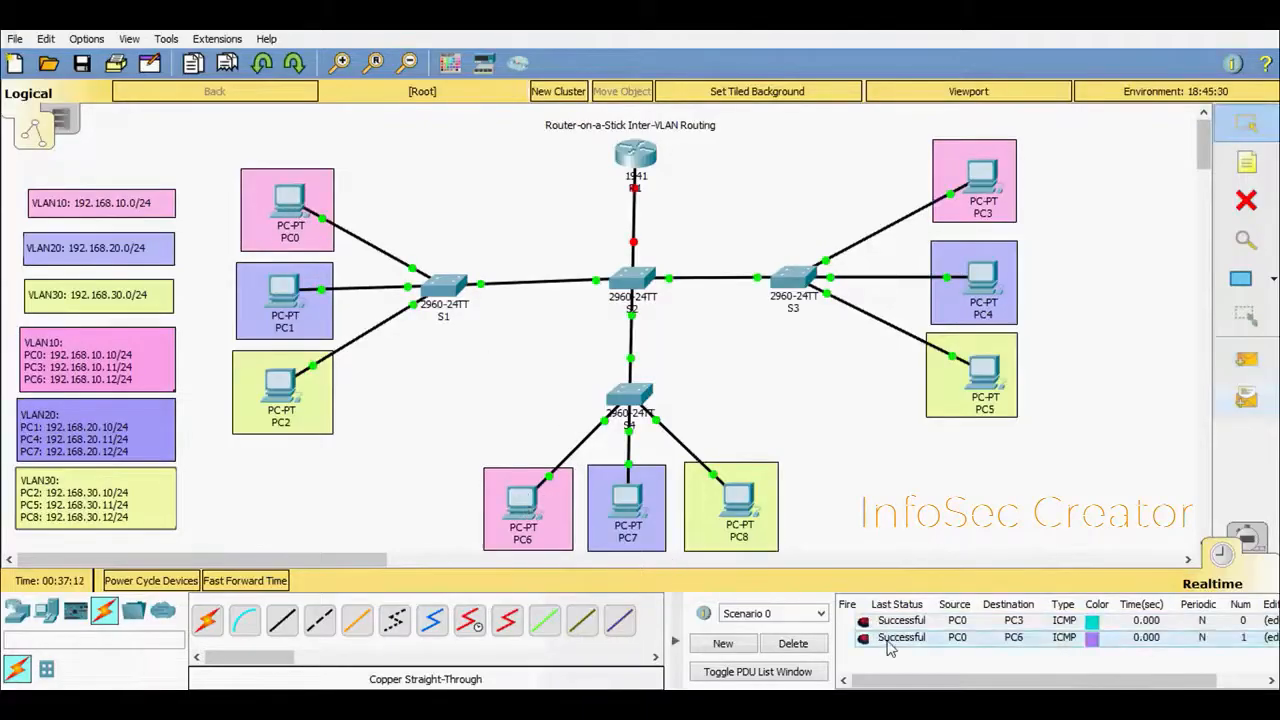
pyautogui.click(793, 644)
# Test VLAN 20 connectivity by sending simple PDUs from PC1 to PC4 and from PC1 to PC7
pyautogui.click(1246, 363)
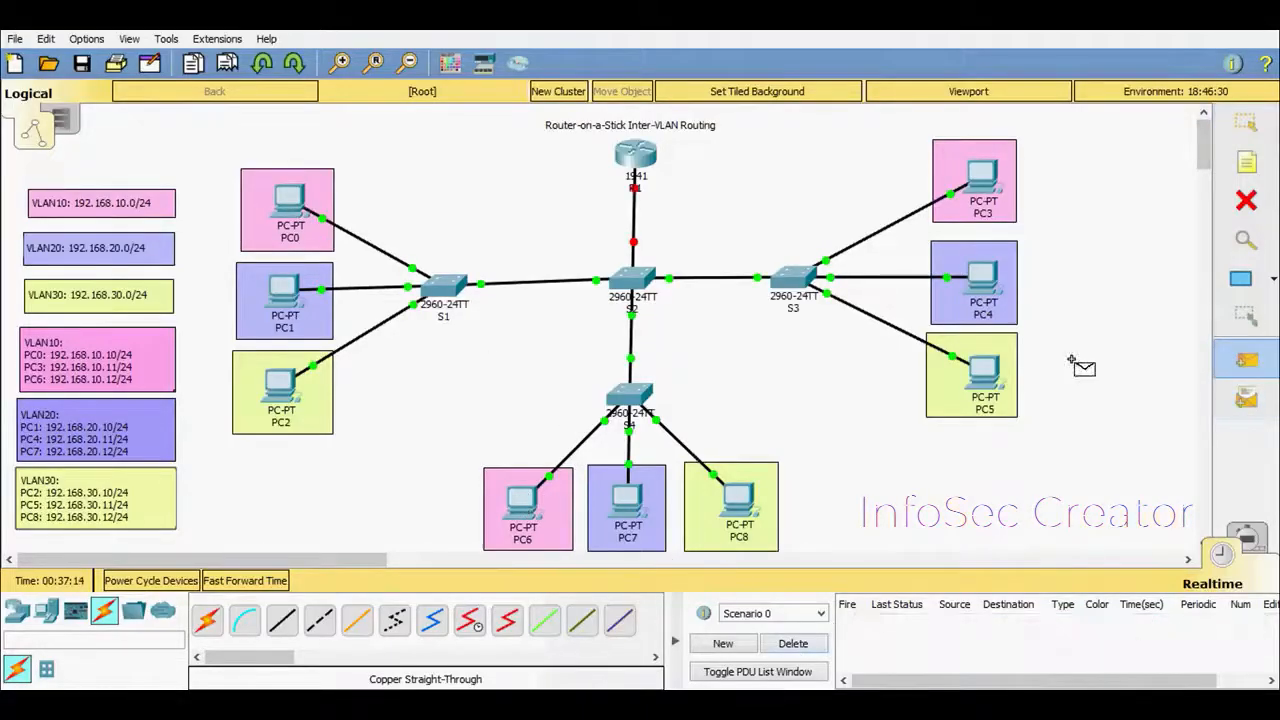
pyautogui.click(285, 292)
pyautogui.click(986, 306)
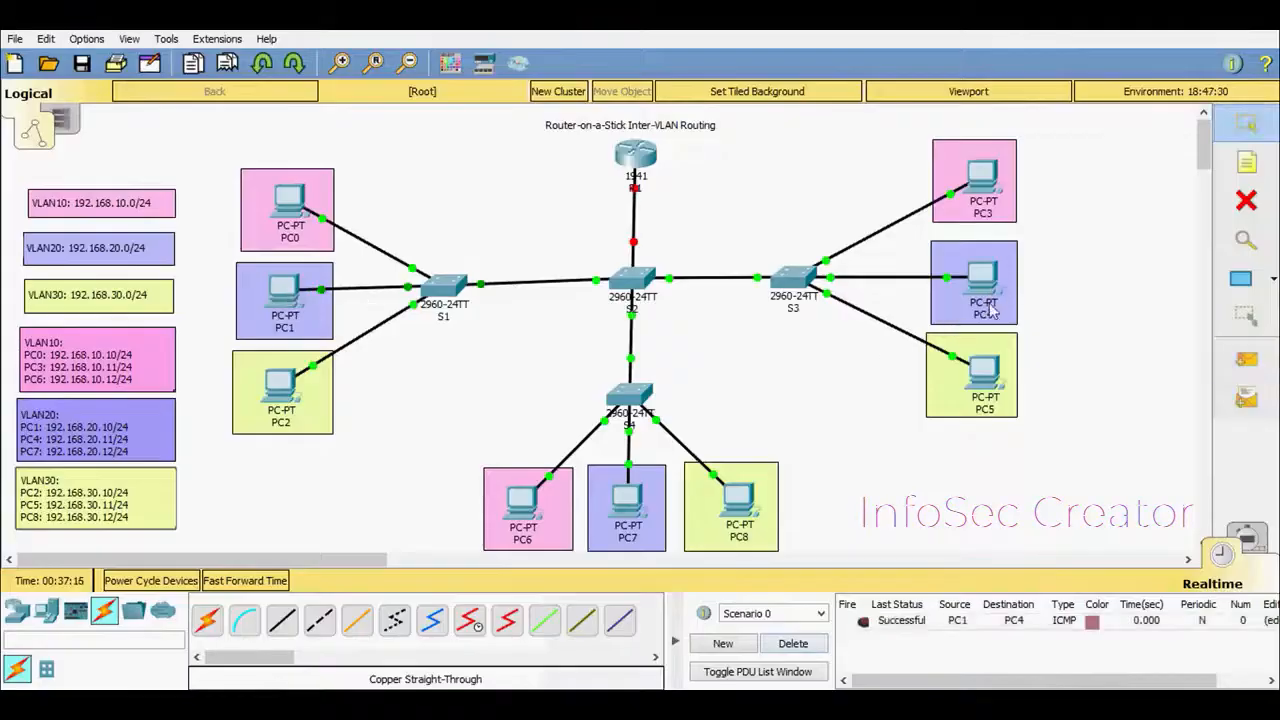
pyautogui.click(1246, 360)
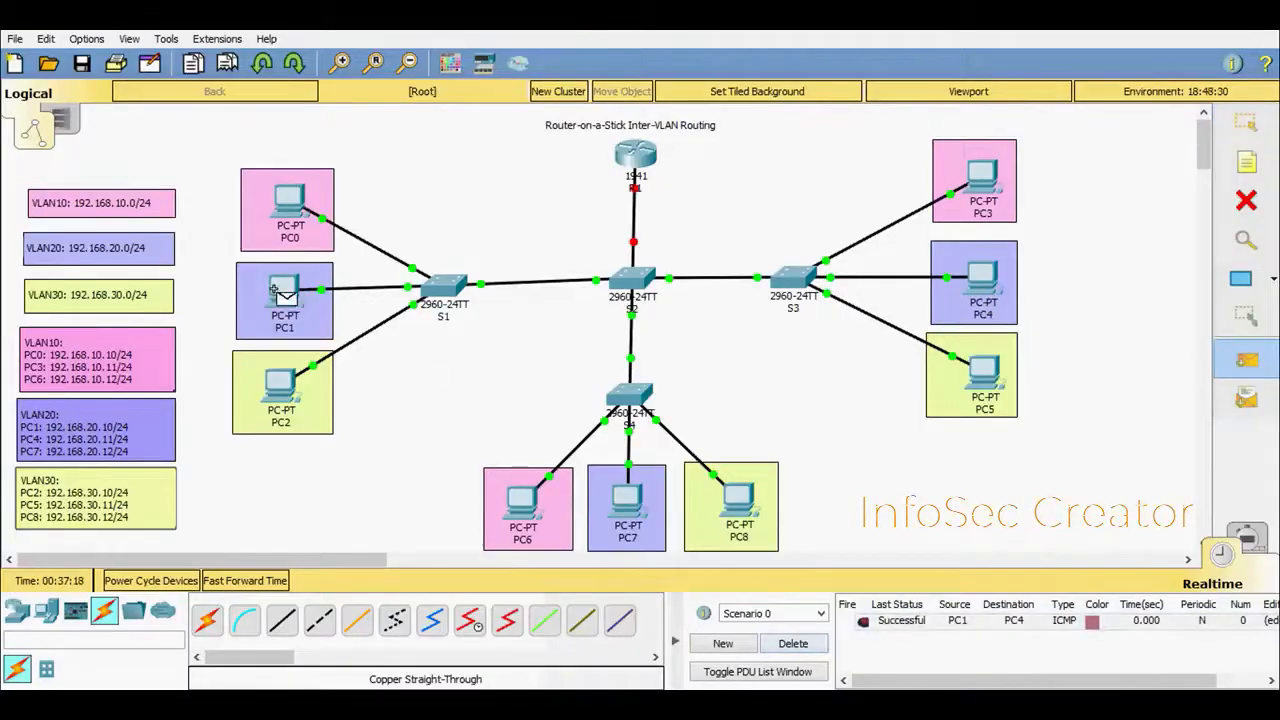
pyautogui.click(285, 292)
pyautogui.click(626, 499)
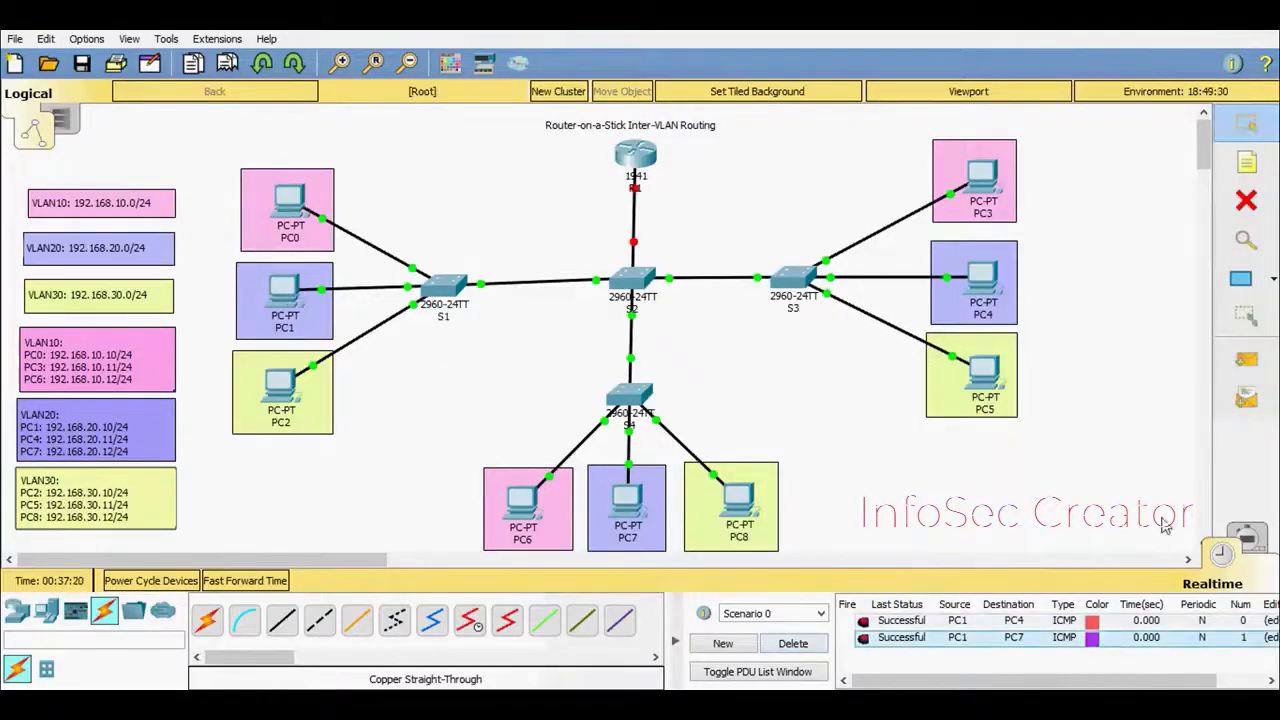
# Test VLAN 30 connectivity with simple PDUs from PC2 to PC5 and PC8, clearing the test results after each
pyautogui.click(1246, 360)
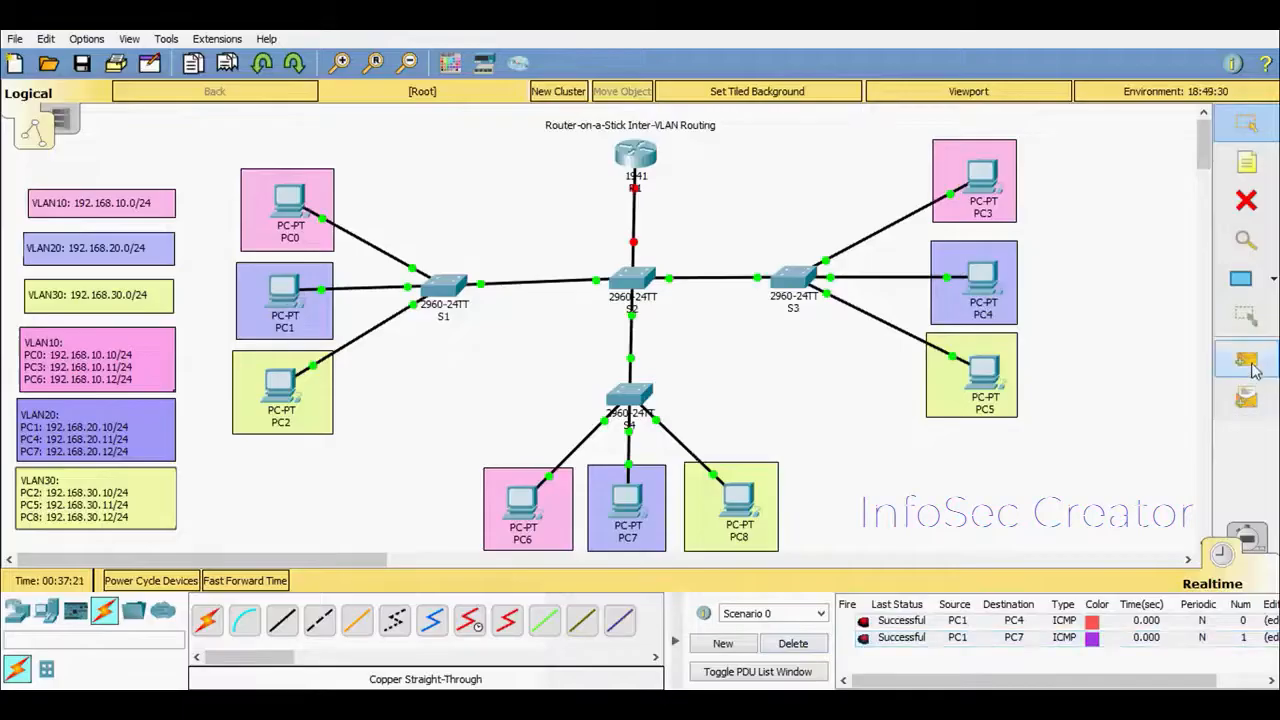
pyautogui.click(283, 388)
pyautogui.click(984, 376)
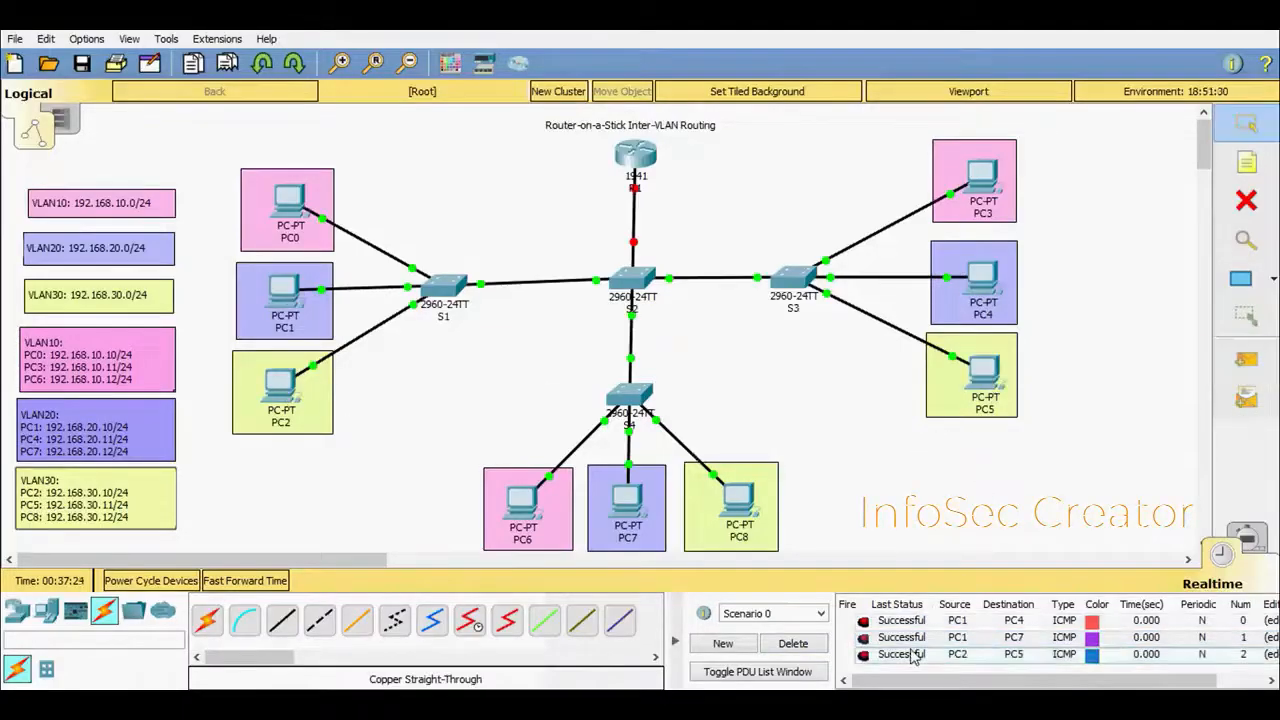
pyautogui.click(793, 643)
pyautogui.click(1246, 360)
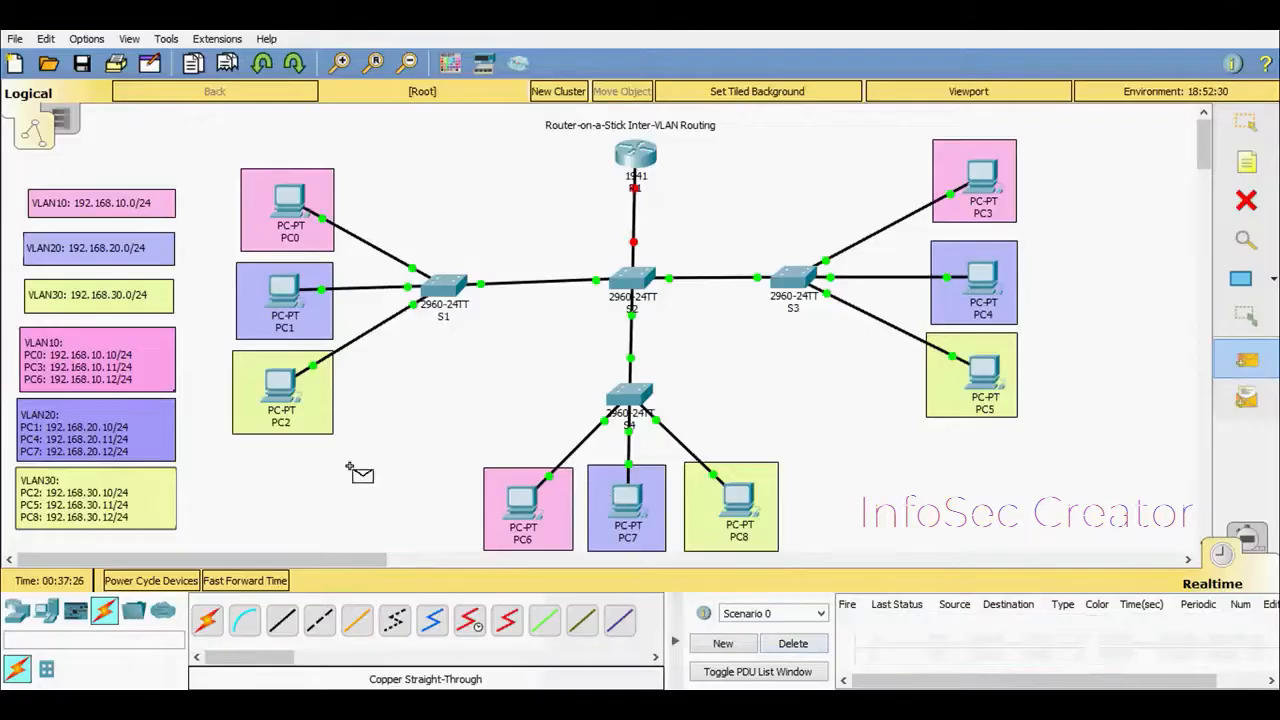
pyautogui.click(285, 388)
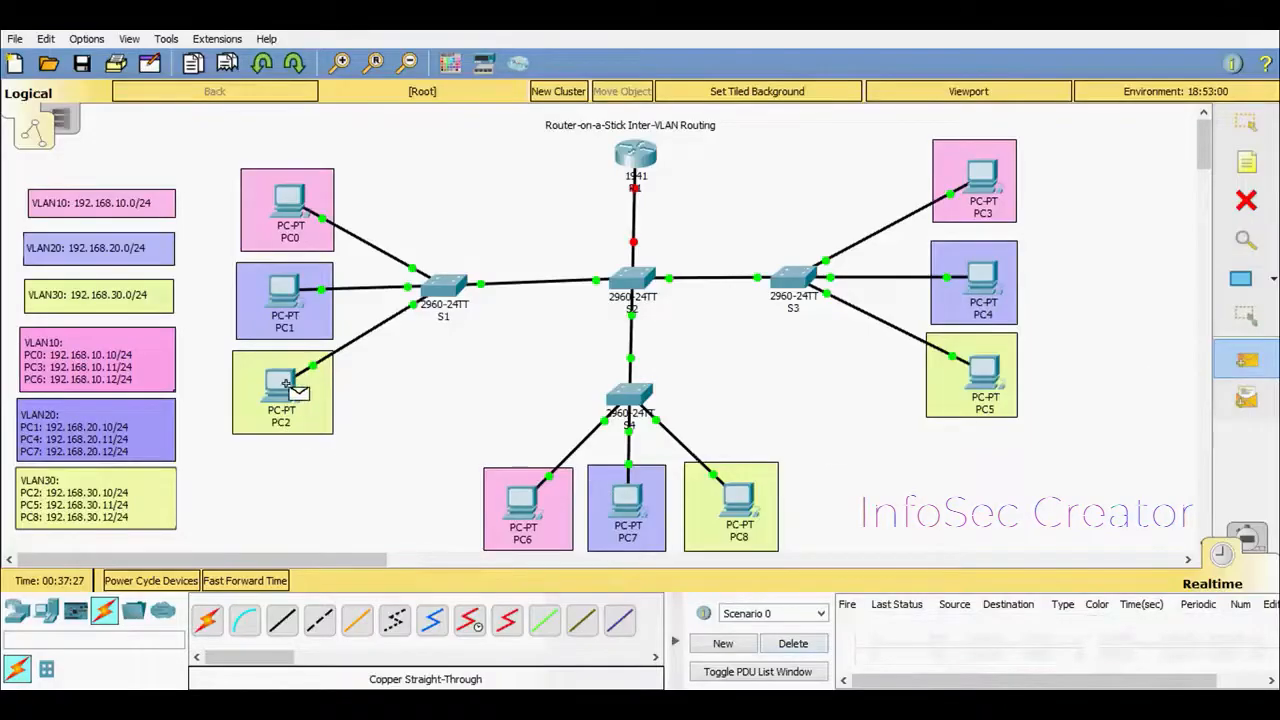
pyautogui.click(736, 521)
pyautogui.click(814, 648)
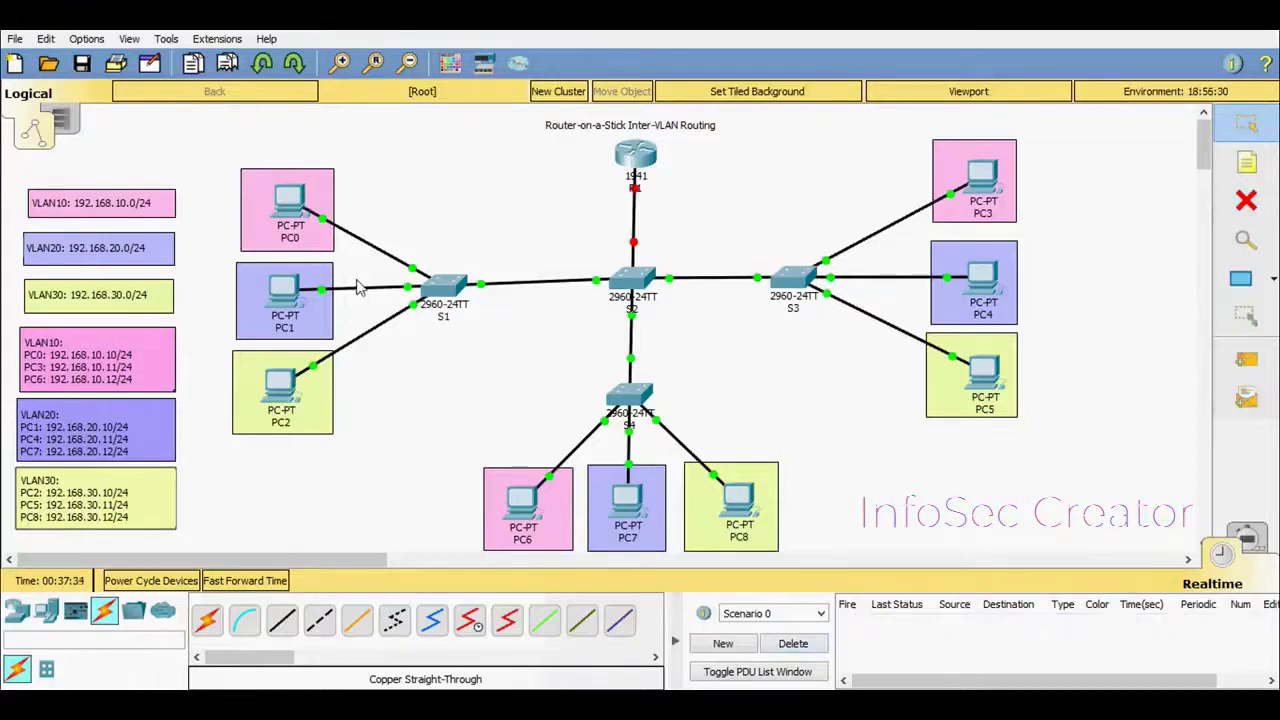
# Test connectivity between VLAN 10 and VLAN 20 by sending a simple PDU from PC0 to PC4
pyautogui.click(1246, 360)
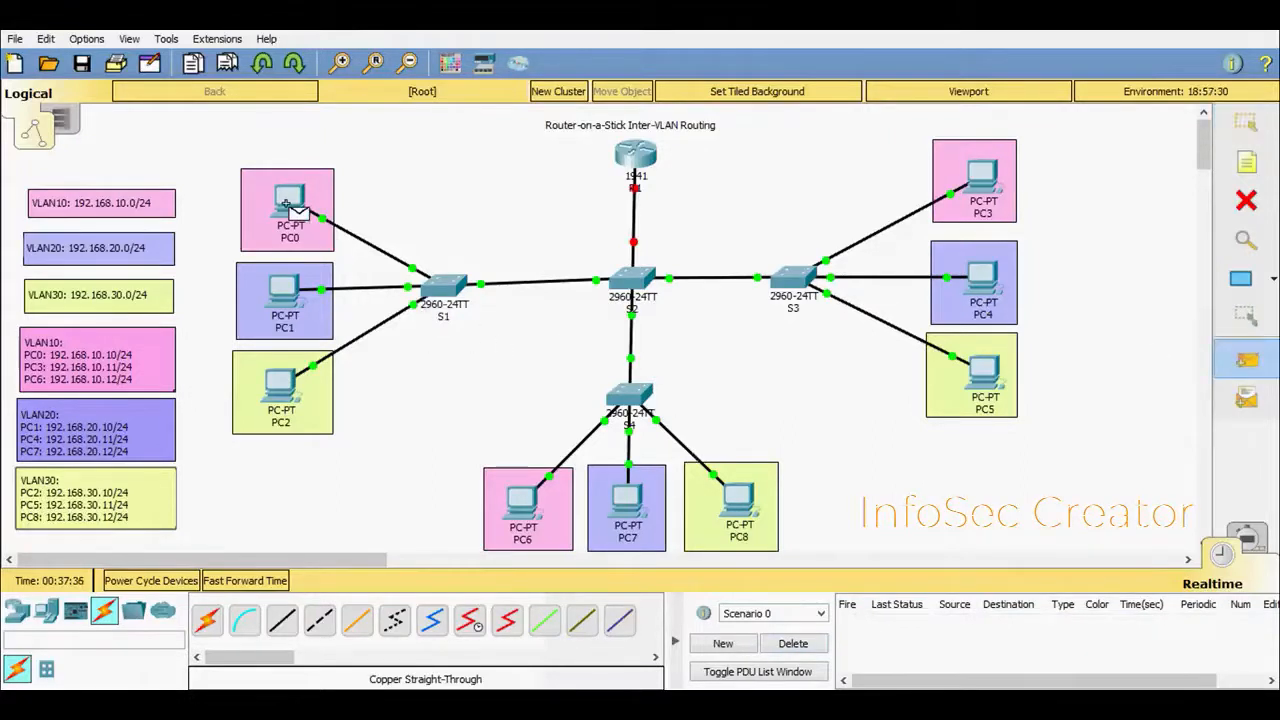
pyautogui.click(298, 206)
pyautogui.click(987, 295)
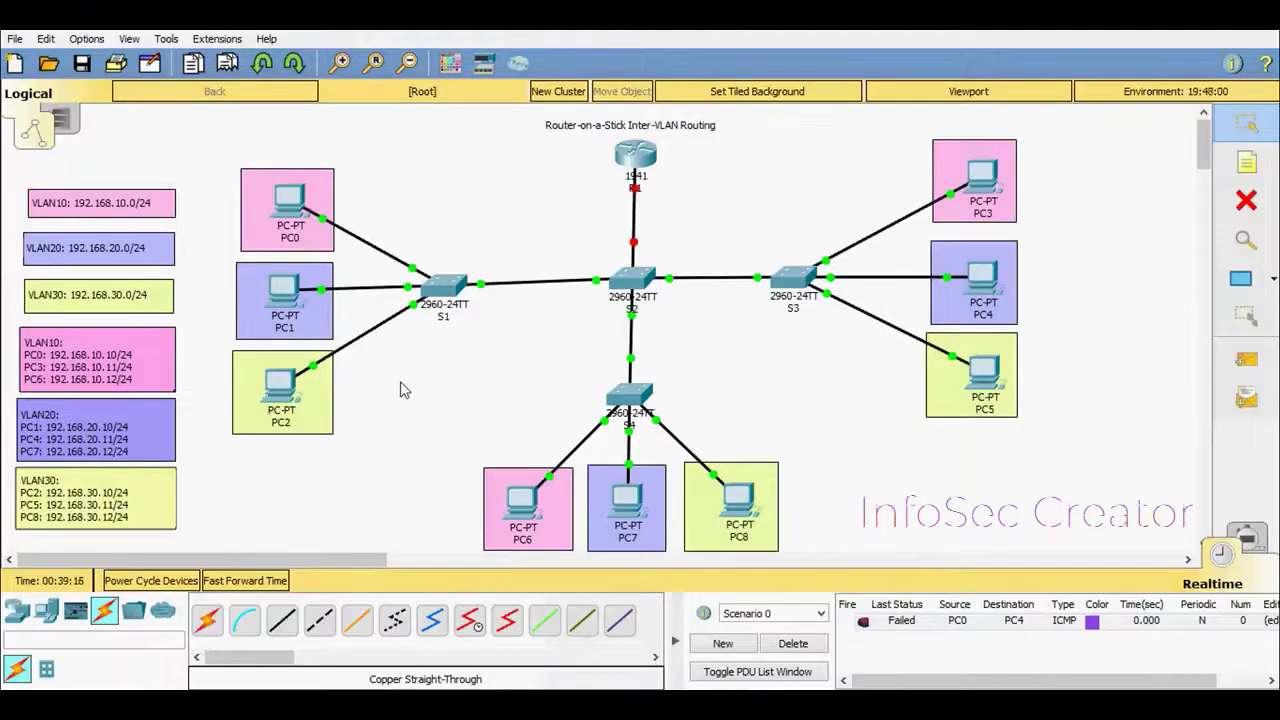
# Open switch S1's command line and enter privileged mode with enable
pyautogui.click(441, 288)
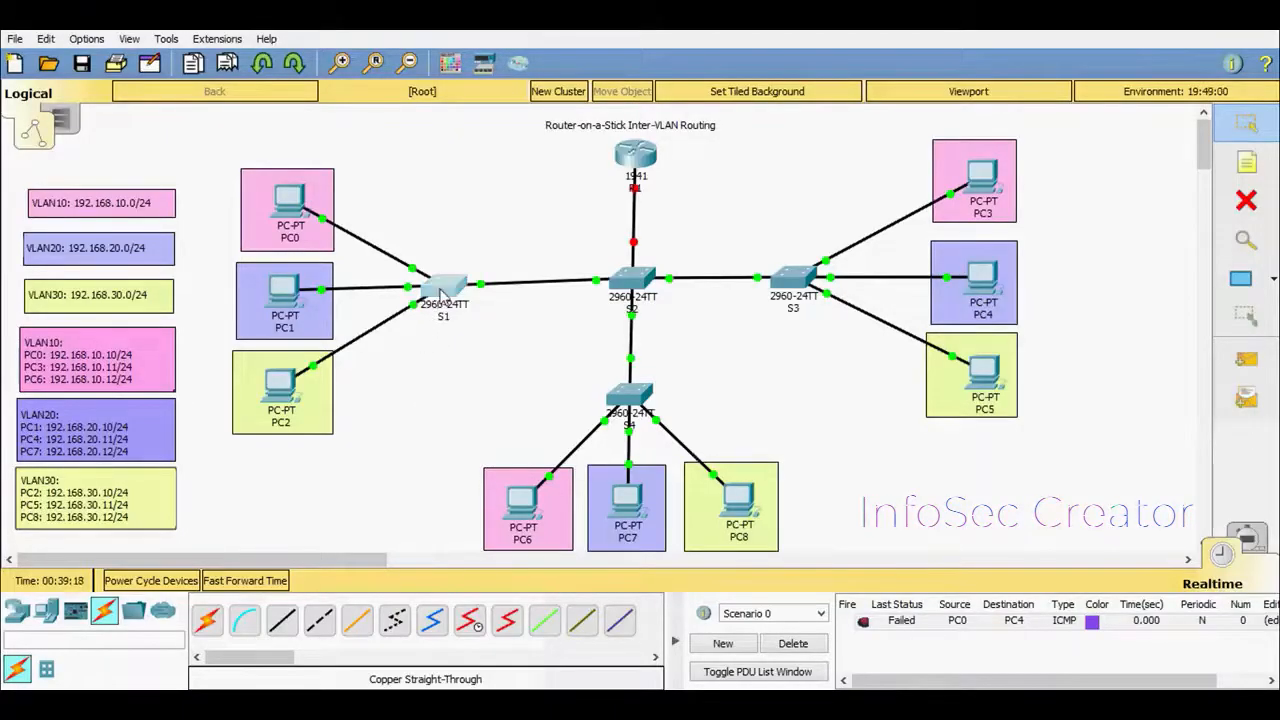
pyautogui.click(528, 131)
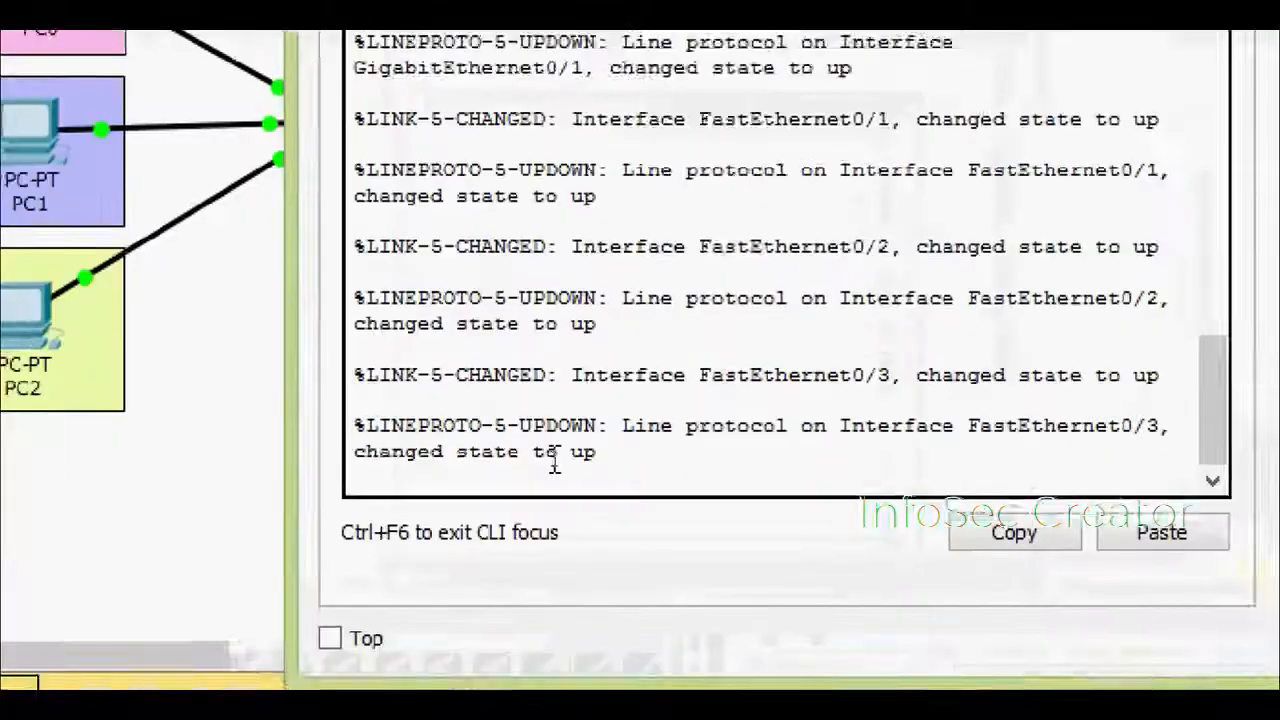
pyautogui.press('Return')
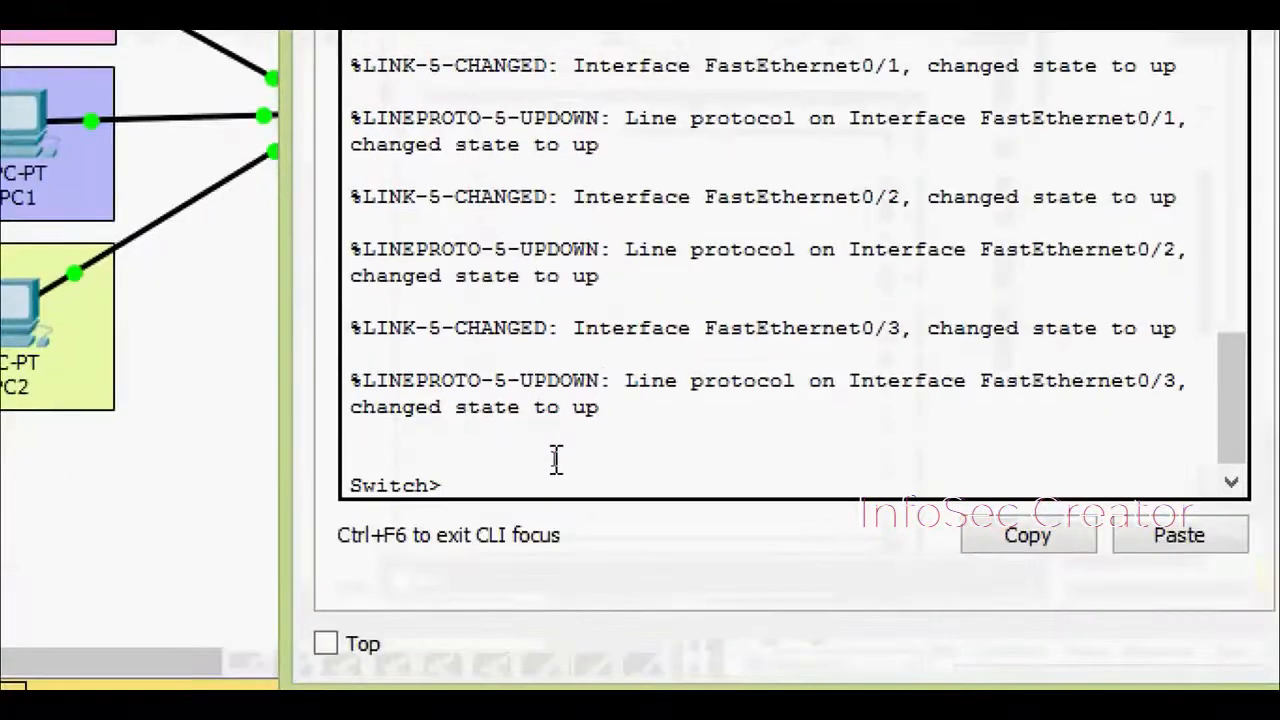
pyautogui.write('ena')
pyautogui.press('Tab')
pyautogui.press('Return')
# Run show vlan brief on S1 and widen its window to fit the VLAN table
pyautogui.write('sh')
pyautogui.press('Tab')
pyautogui.write('vlq')
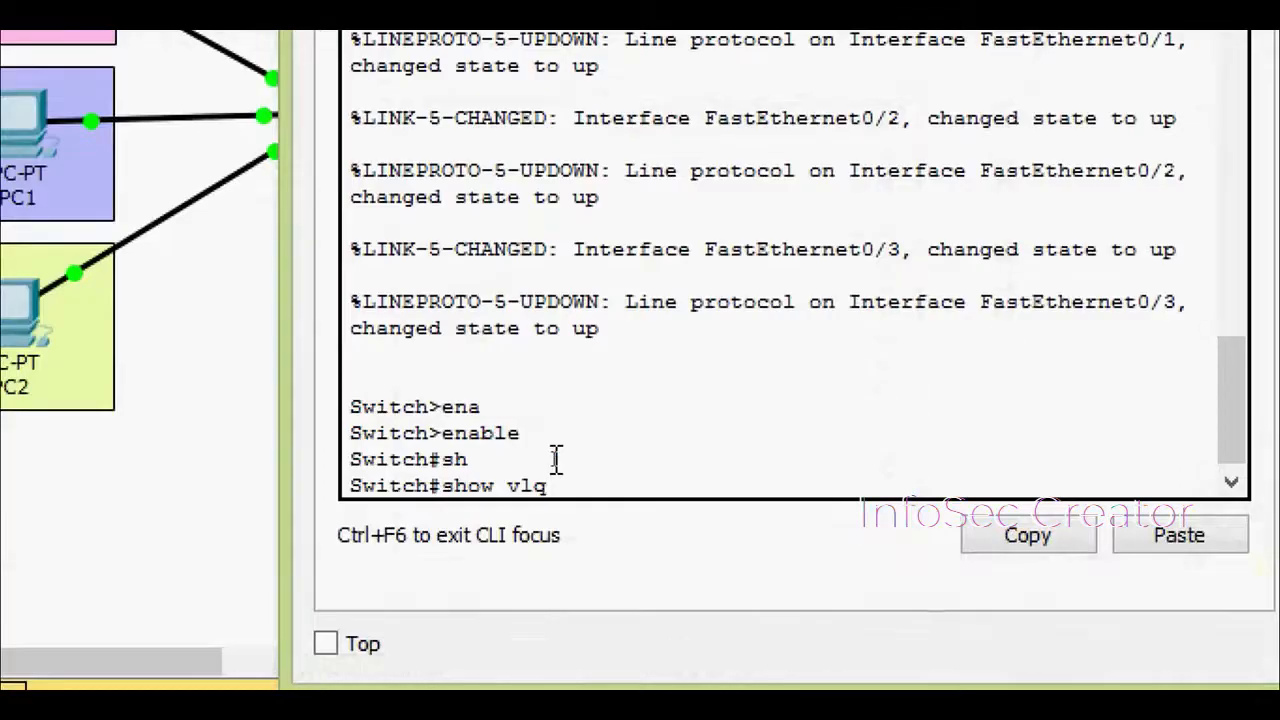
pyautogui.press('BackSpace')
pyautogui.press('Tab')
pyautogui.write('b')
pyautogui.press('Tab')
pyautogui.press('Return')
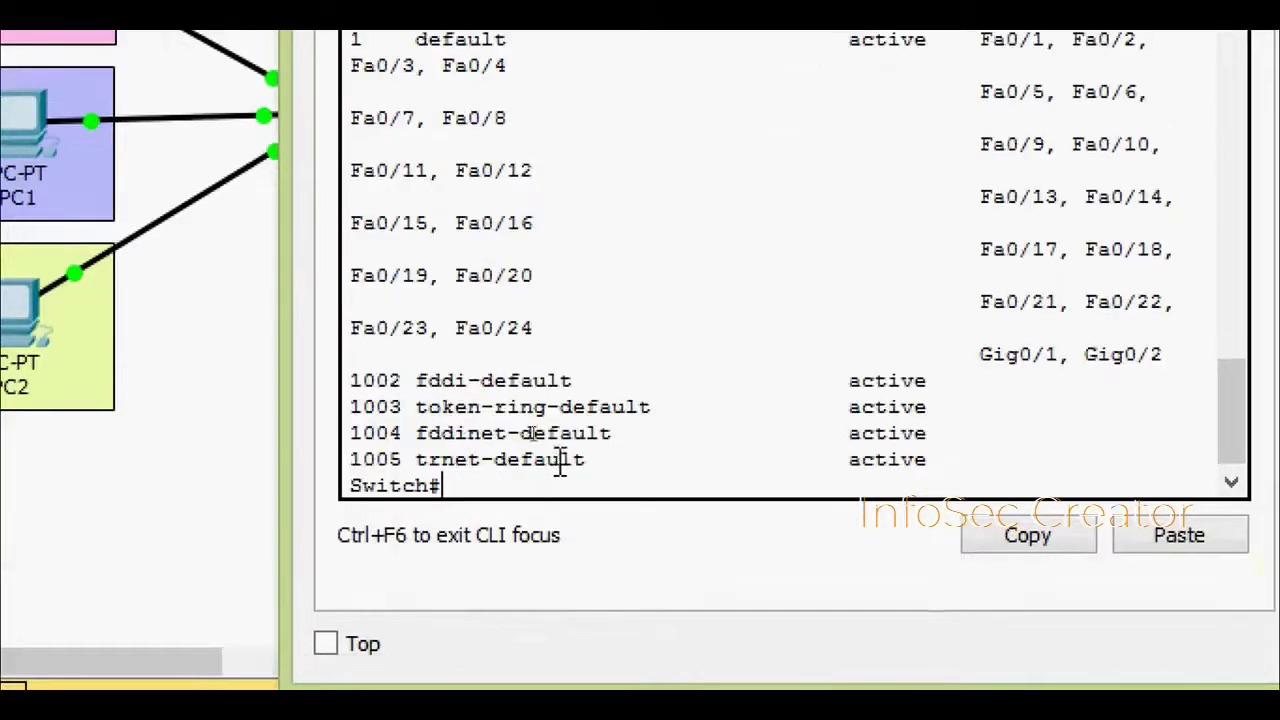
pyautogui.moveTo(289, 371); pyautogui.dragTo(47, 414)
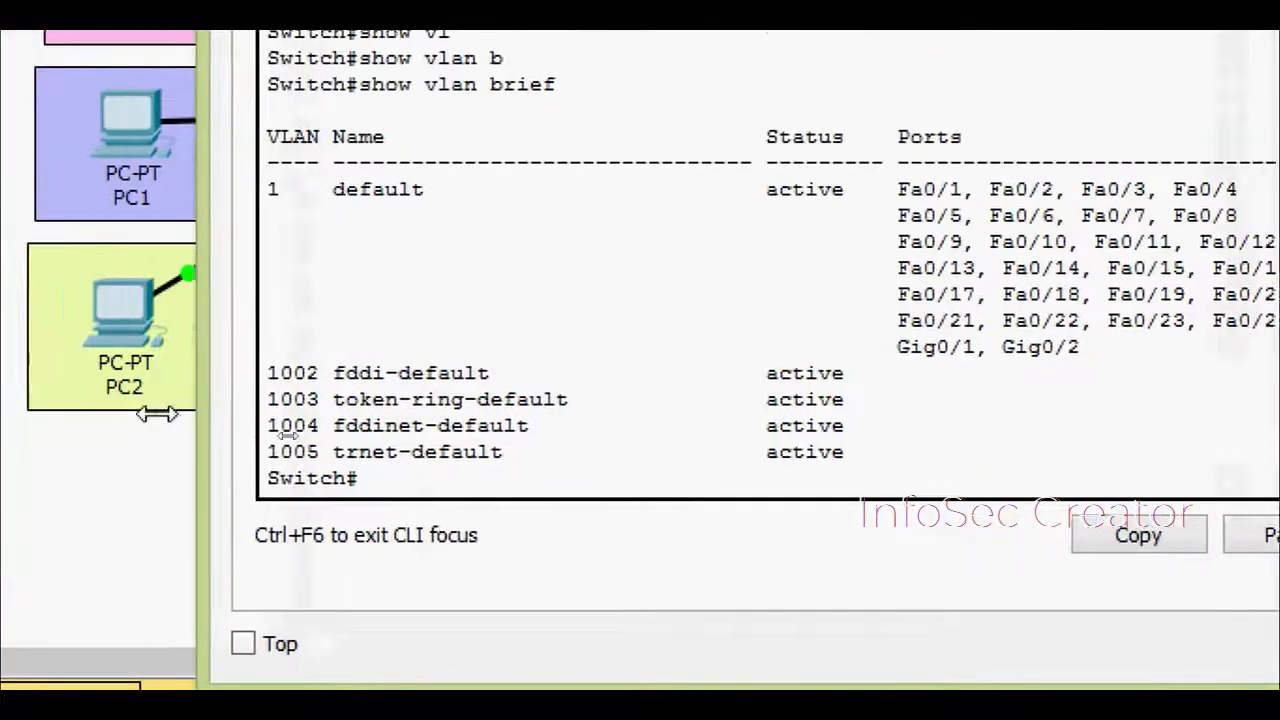
pyautogui.moveTo(157, 413); pyautogui.dragTo(110, 411)
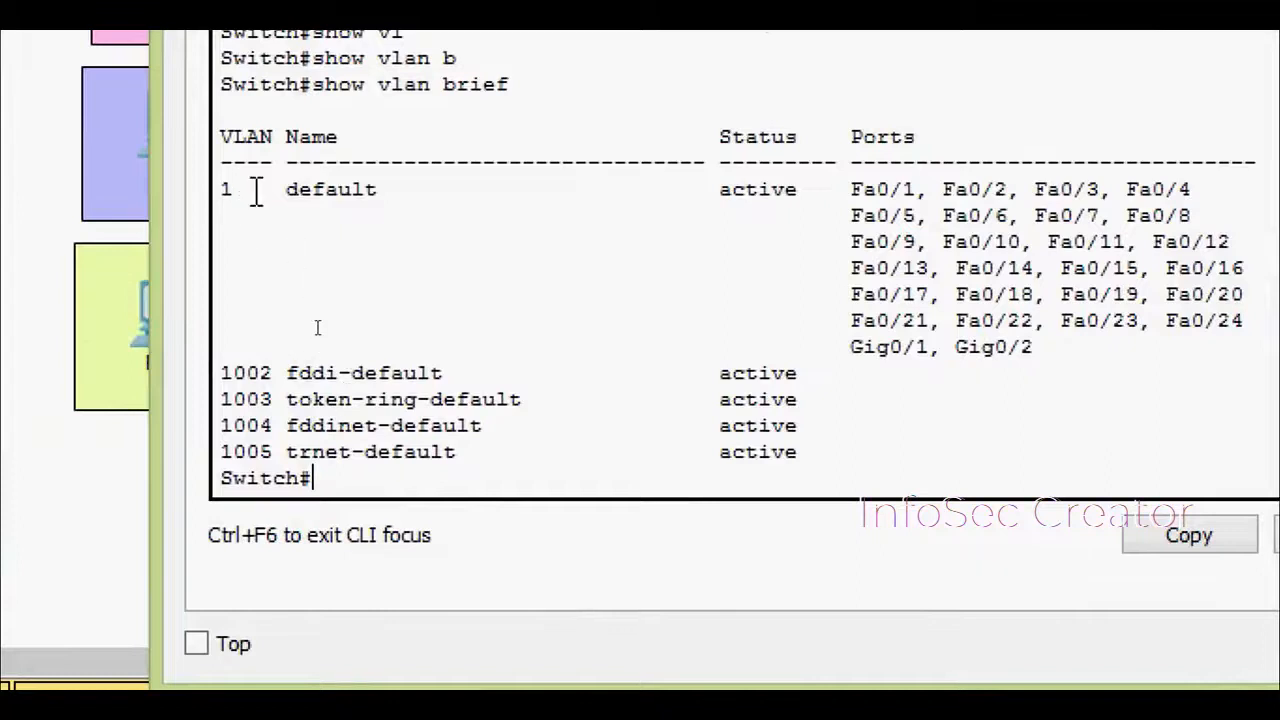
# Highlight the VLAN 1 entry in S1's VLAN table, and close the S1 window
pyautogui.moveTo(230, 192); pyautogui.dragTo(194, 223)
pyautogui.click(250, 195)
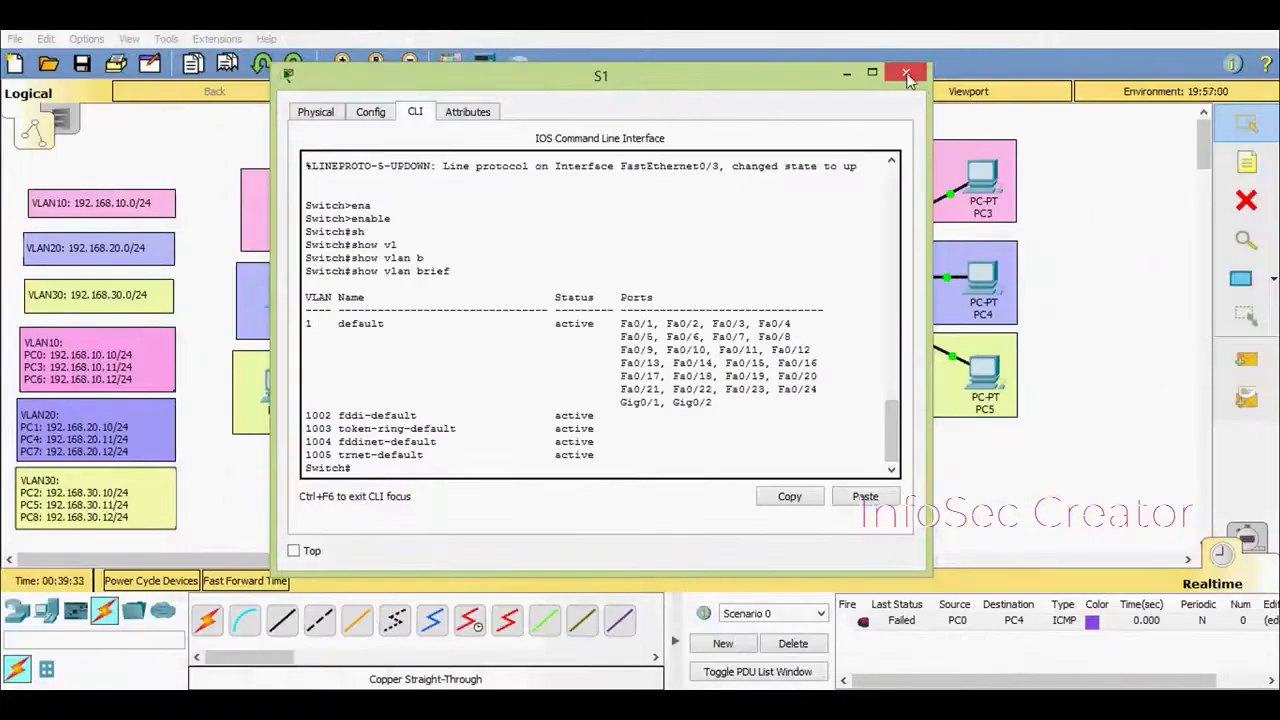
pyautogui.click(908, 79)
# Open switch S3's command line and enter privileged mode with enable
pyautogui.click(795, 282)
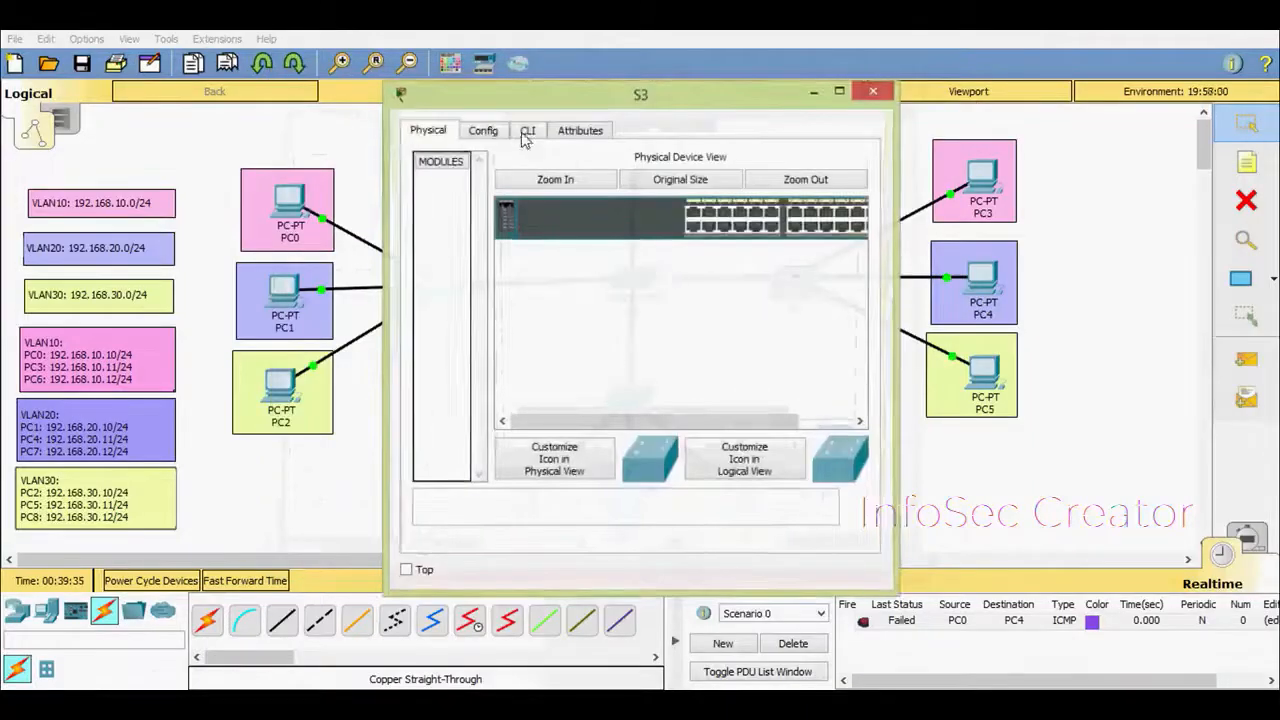
pyautogui.click(526, 132)
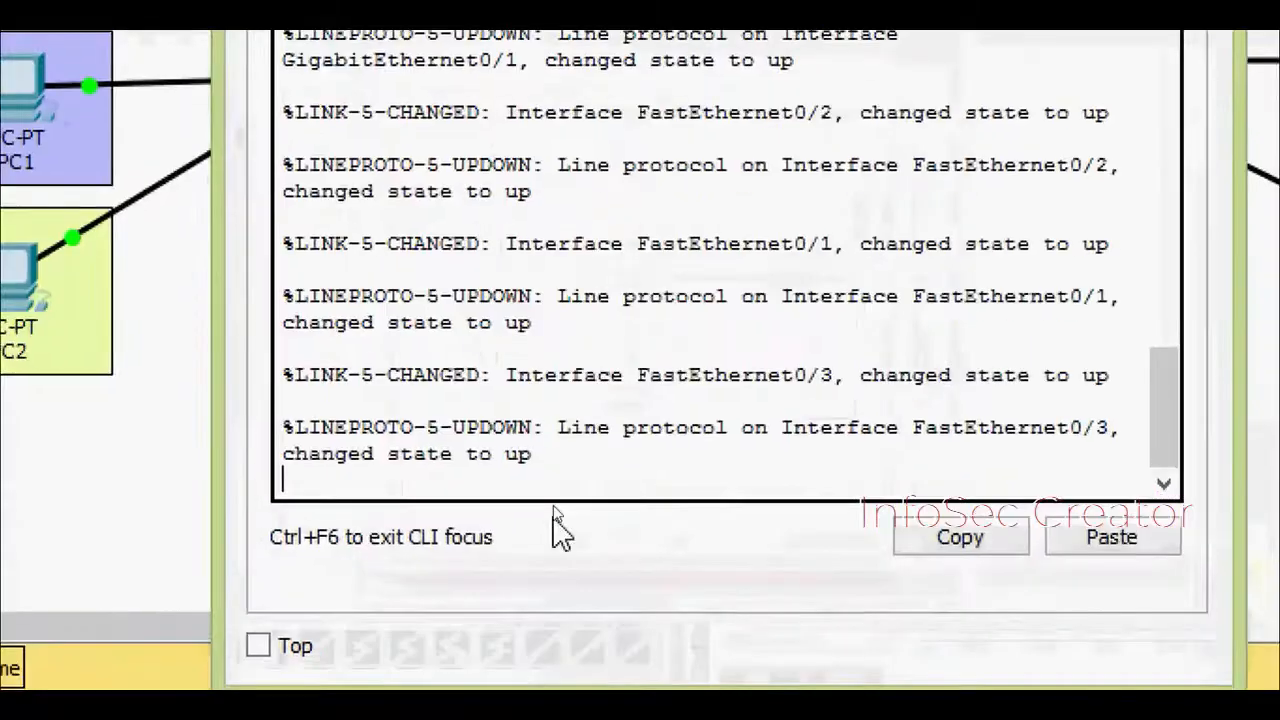
pyautogui.press('Return')
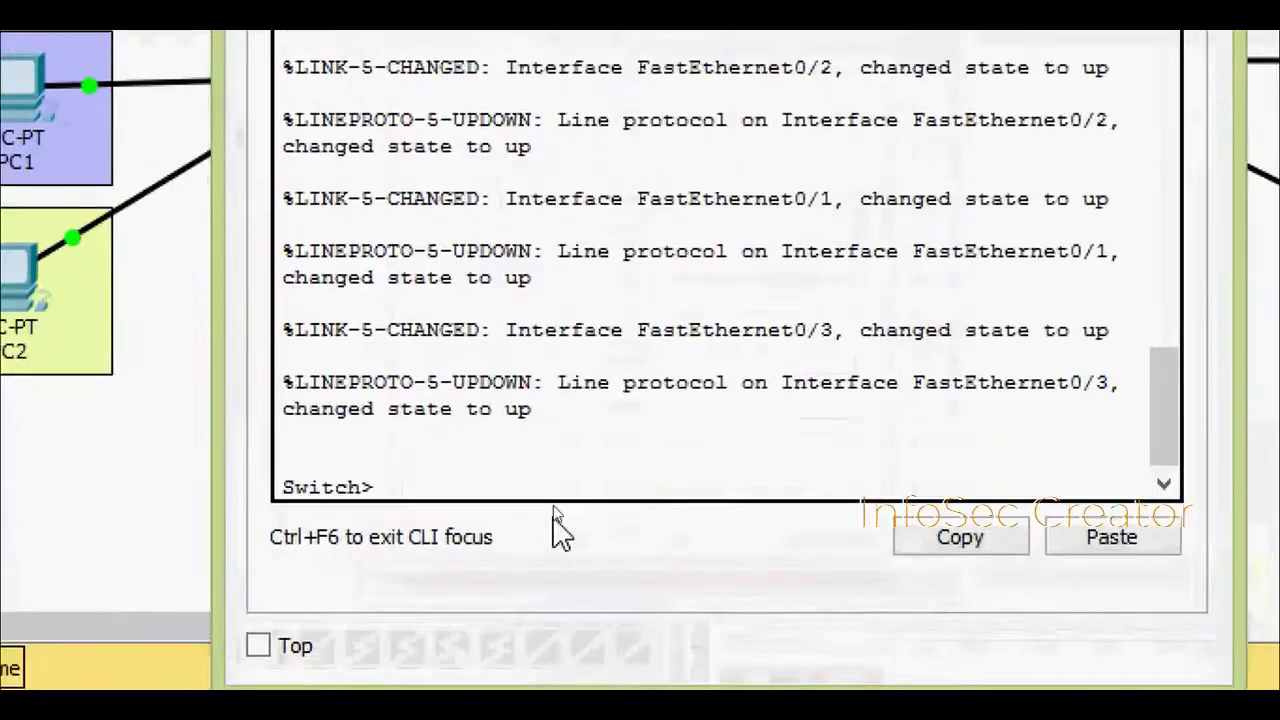
pyautogui.write('en')
pyautogui.press('Return')
pyautogui.write('conf')
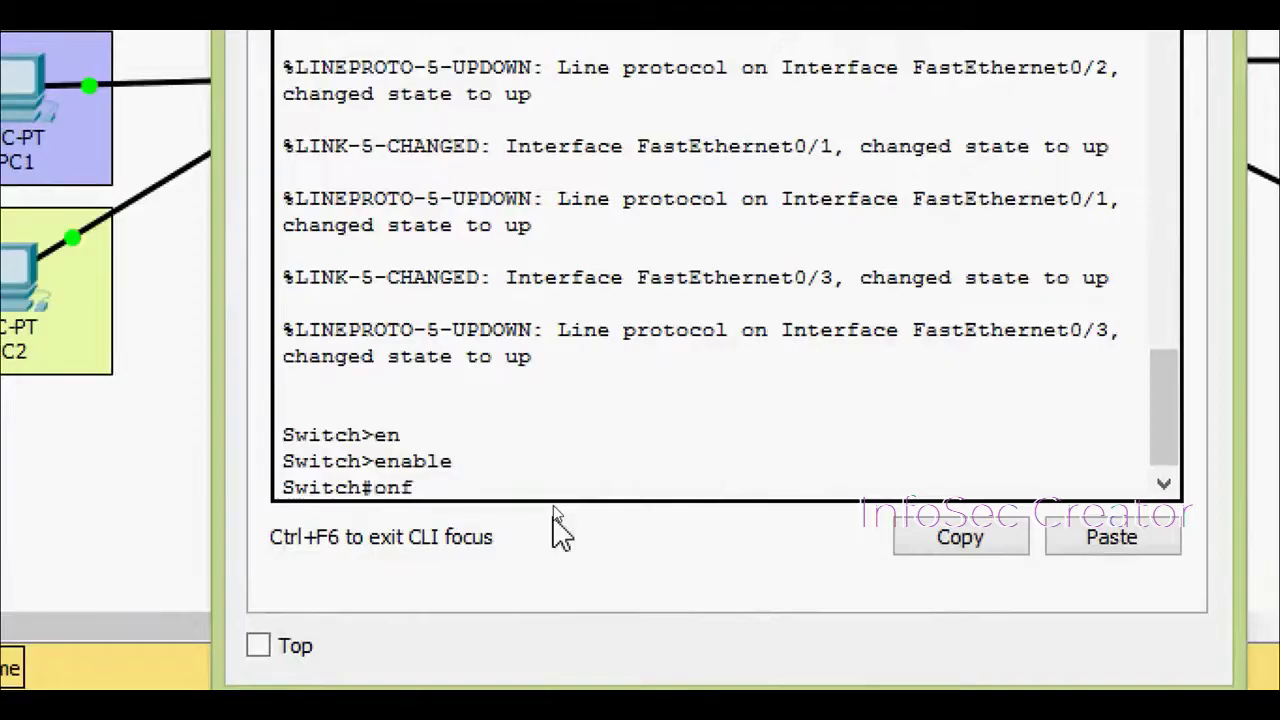
pyautogui.press('BackSpace')
pyautogui.press('BackSpace')
pyautogui.press('BackSpace')
pyautogui.press('BackSpace')
# Run show vlan brief on S3 in a window widened to fit the VLAN table, and close the S3 window
pyautogui.write('sh')
pyautogui.press('Tab')
pyautogui.write('vl')
pyautogui.press('Tab')
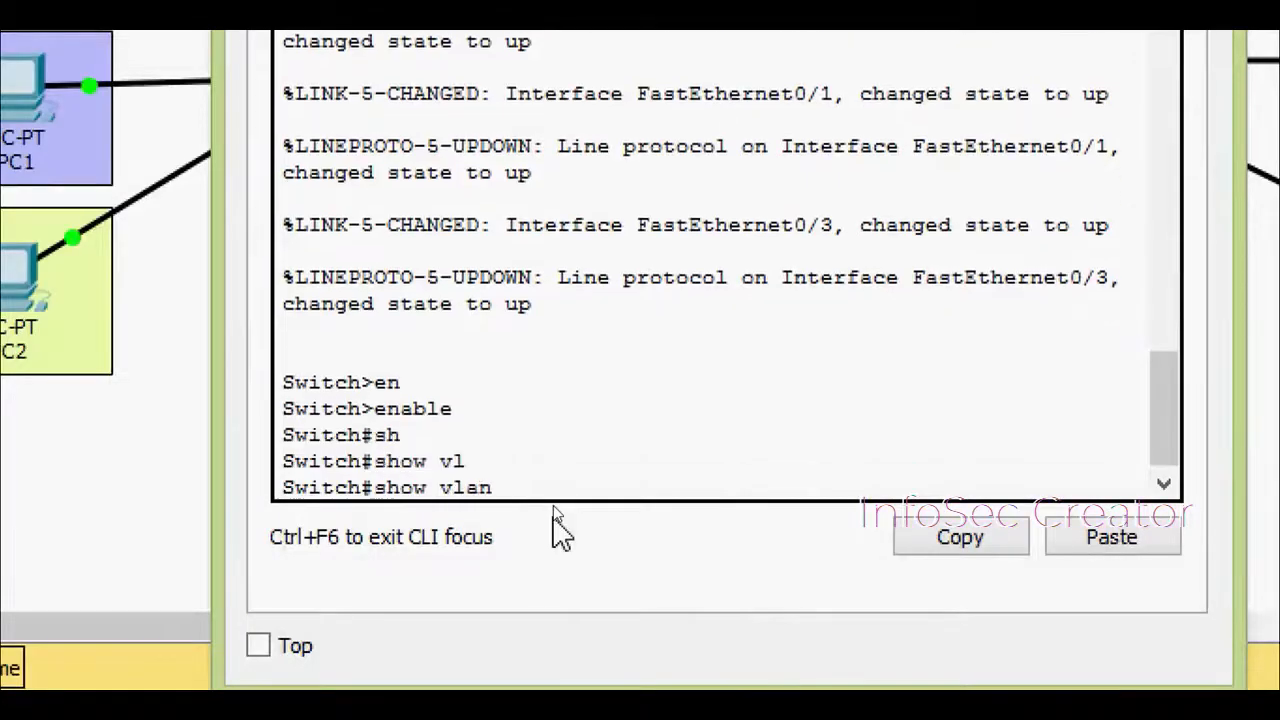
pyautogui.press('Return')
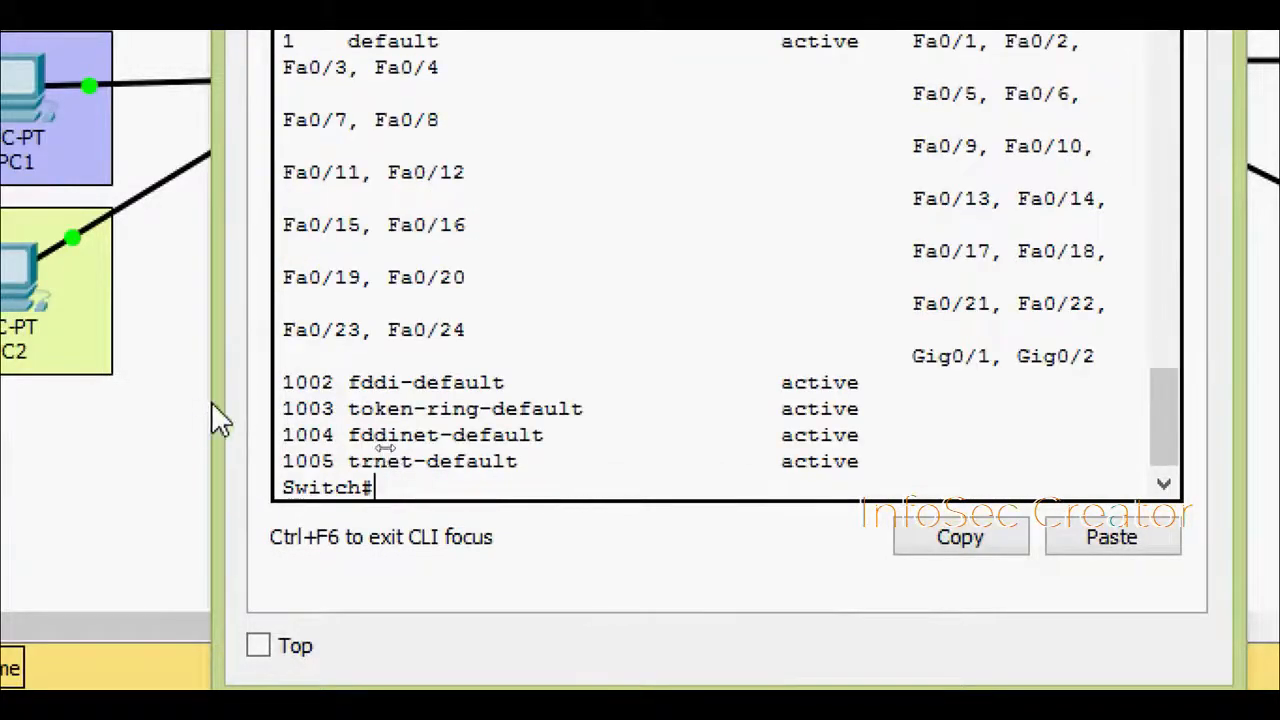
pyautogui.moveTo(213, 420); pyautogui.dragTo(0, 425)
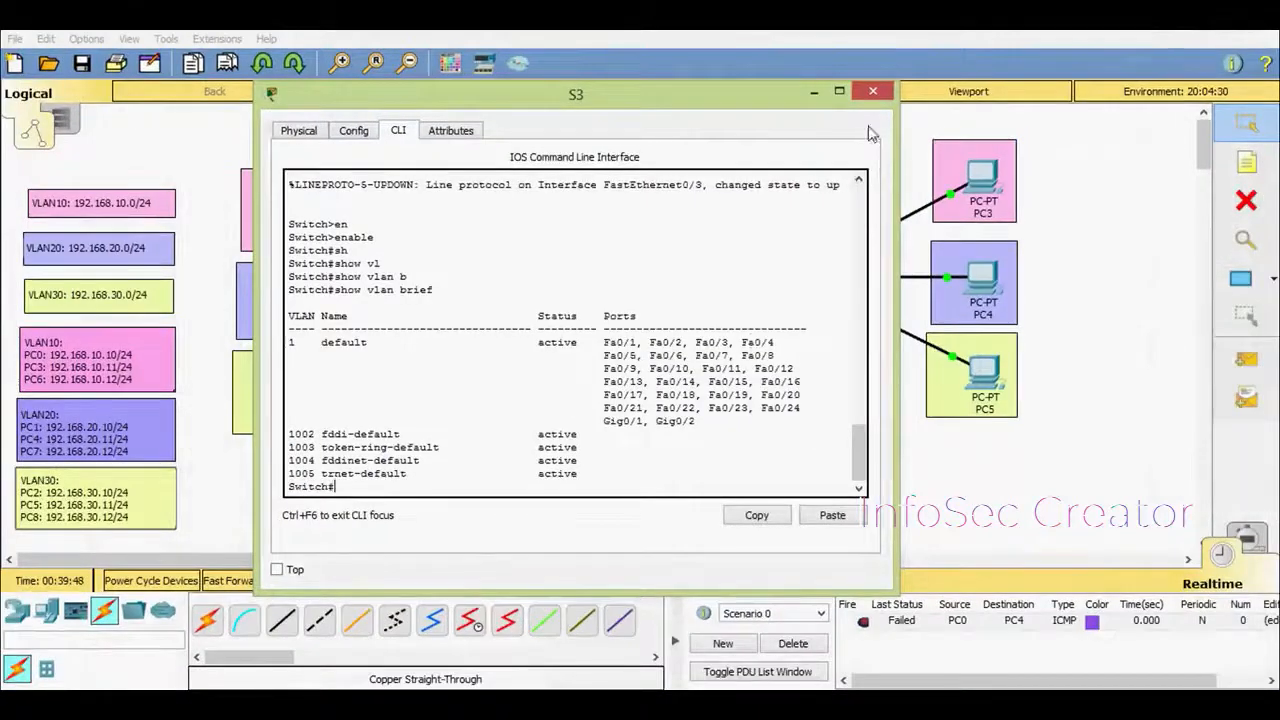
pyautogui.click(873, 91)
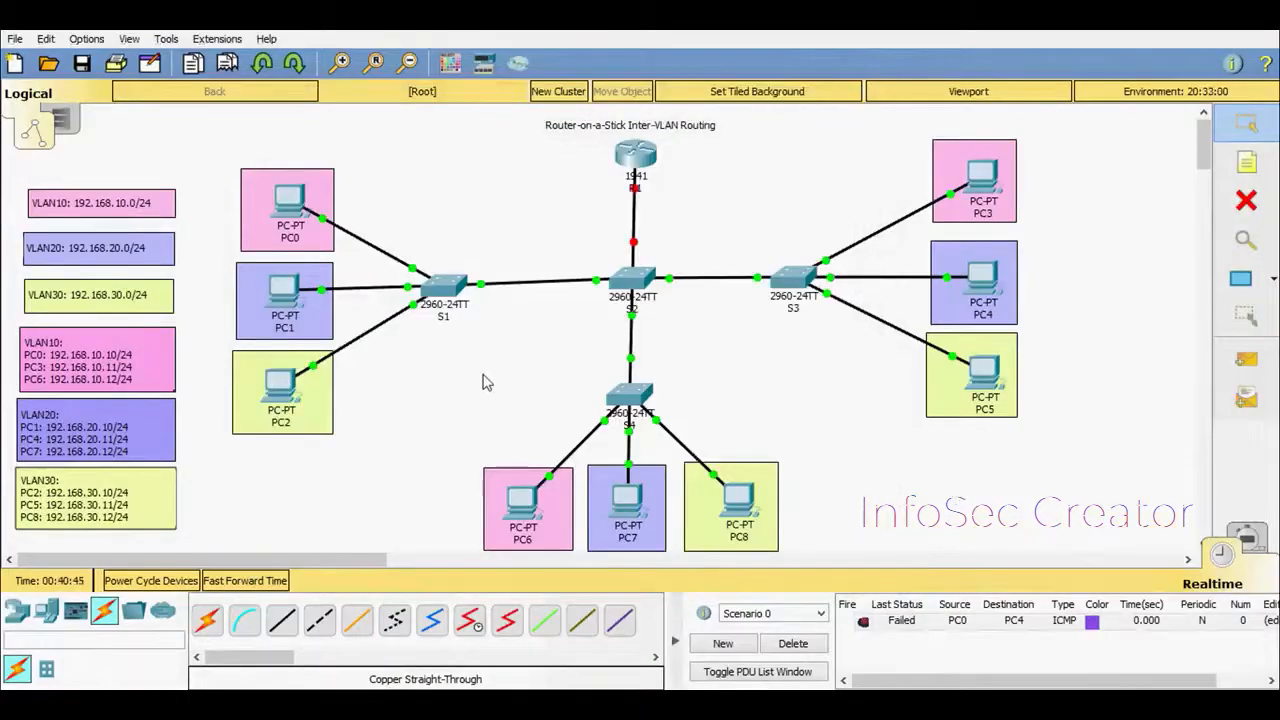
# Reopen switch S1's command line and enter global configuration mode with configure terminal
pyautogui.click(443, 285)
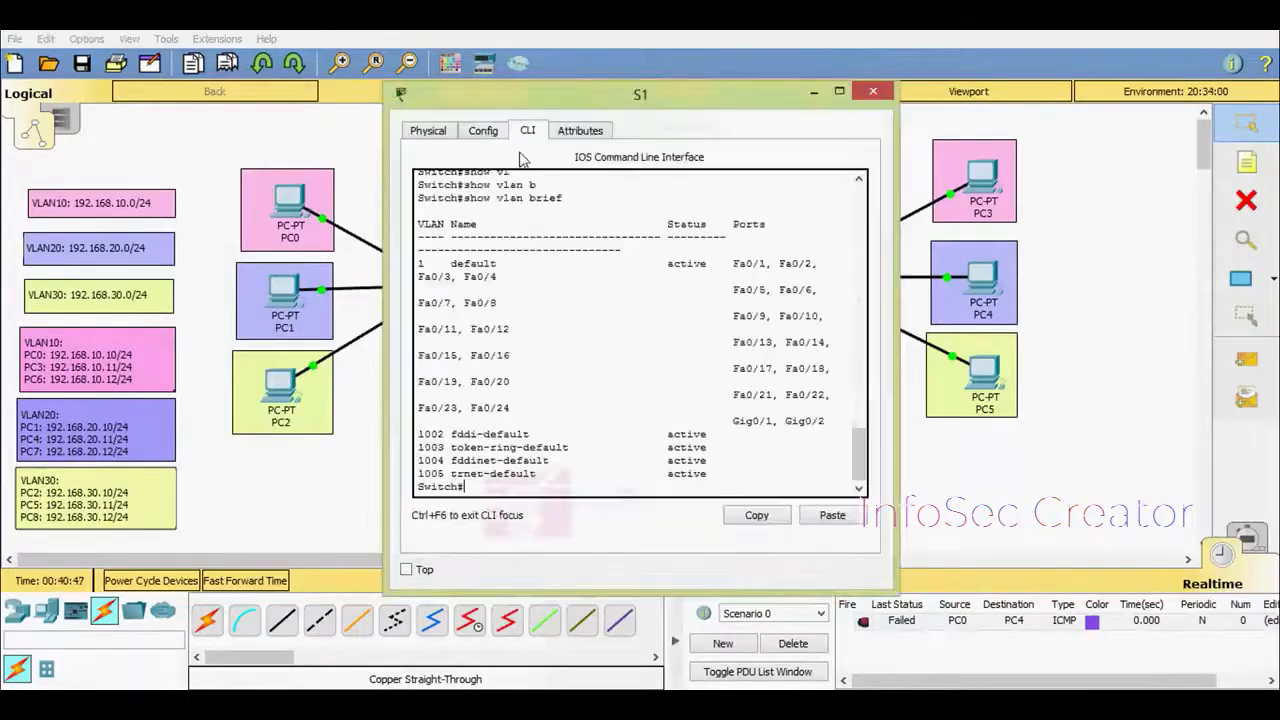
pyautogui.moveTo(535, 108); pyautogui.dragTo(533, 80)
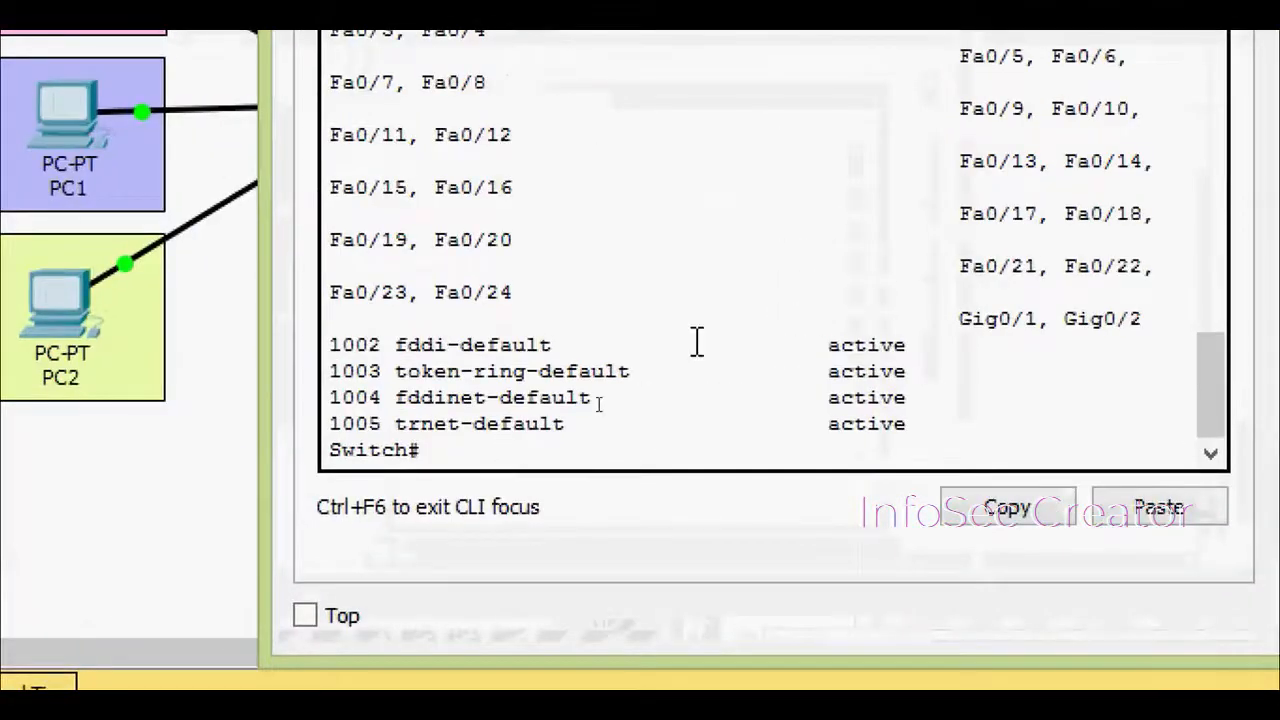
pyautogui.write('conf')
pyautogui.press('Tab')
pyautogui.write('t')
pyautogui.press('Tab')
pyautogui.press('Return')
# Create VLANs 10, 20 and 30 on S1 and return to privileged mode
pyautogui.write('v')
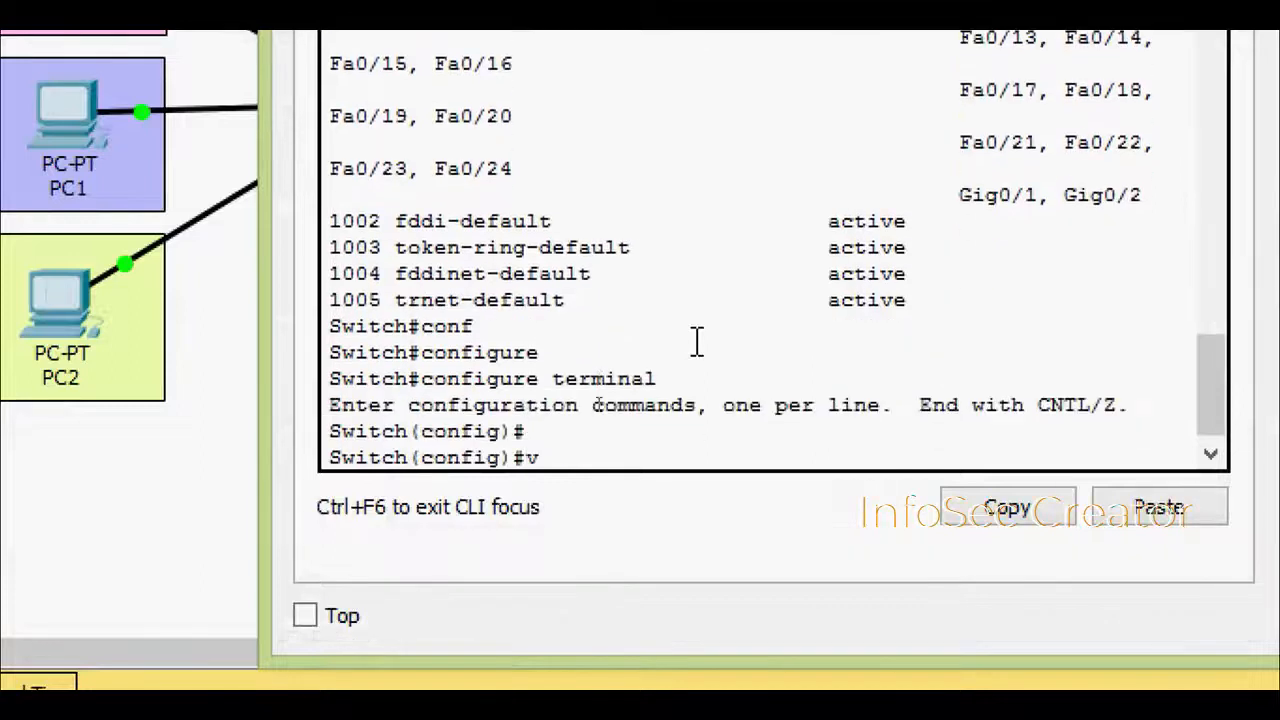
pyautogui.write('l')
pyautogui.press('Tab')
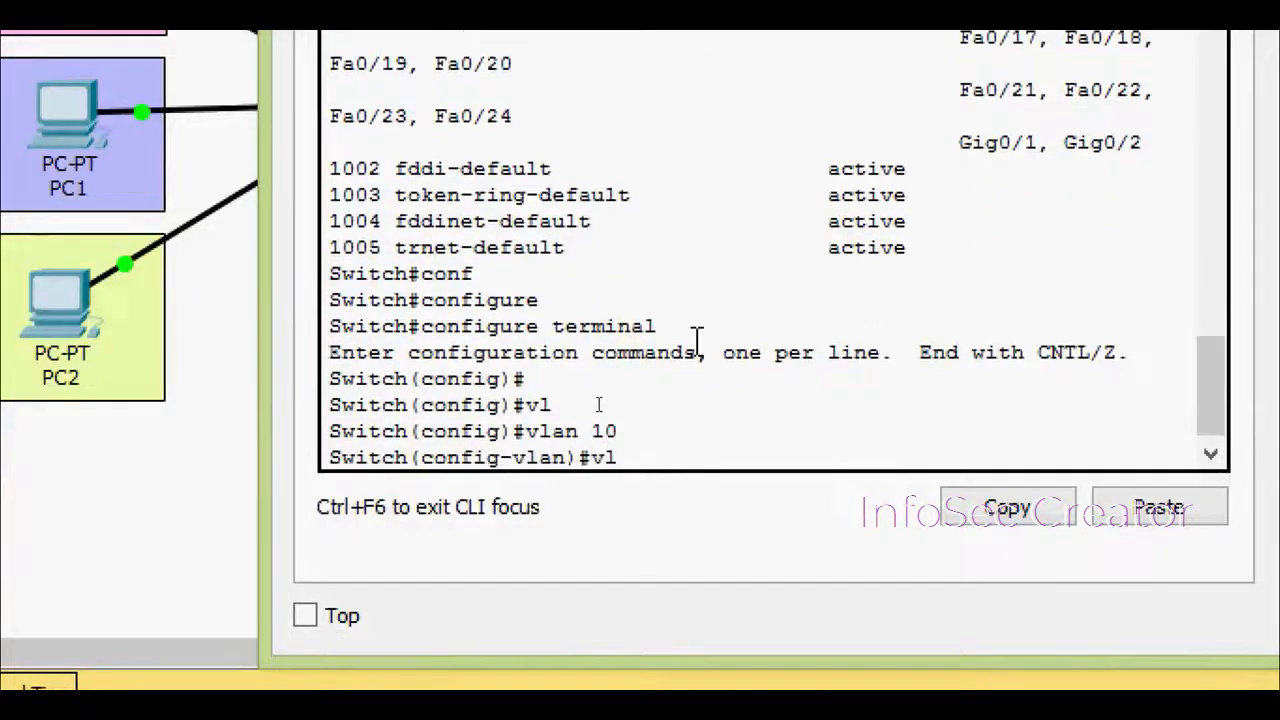
pyautogui.press('Return')
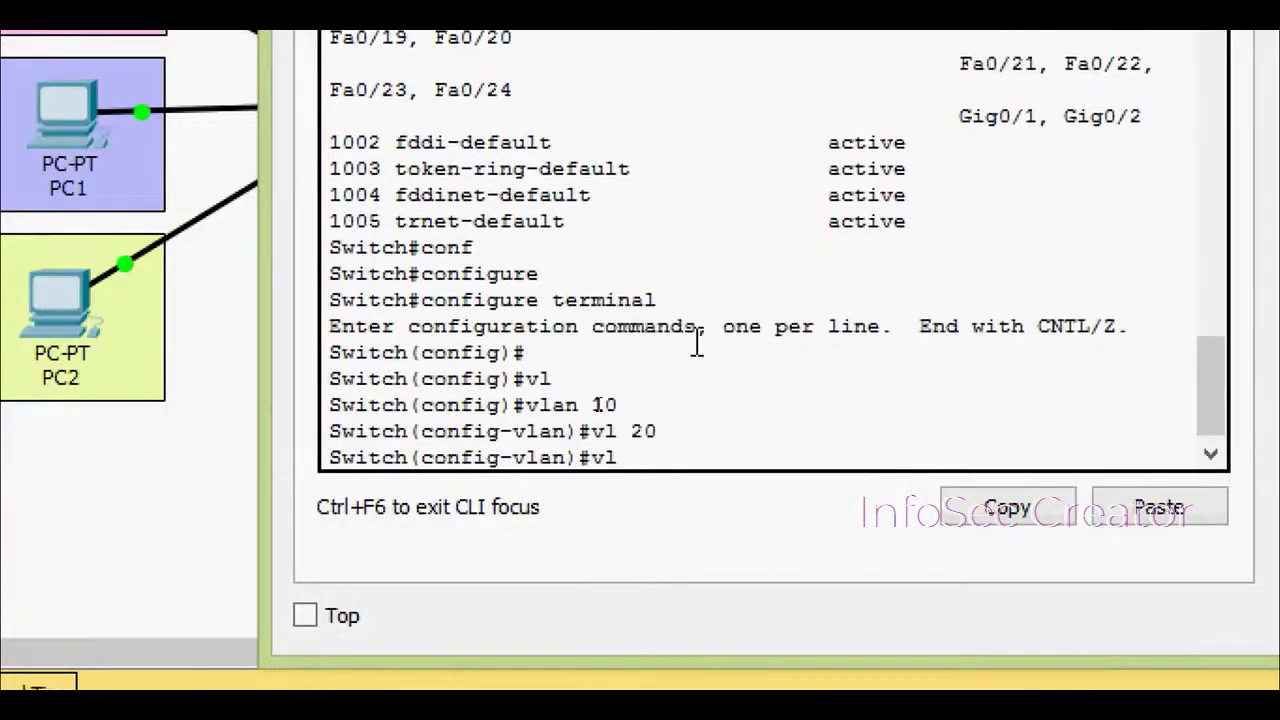
pyautogui.write('vl 30')
pyautogui.press('Return')
pyautogui.hotkey('ctrl', 'z')
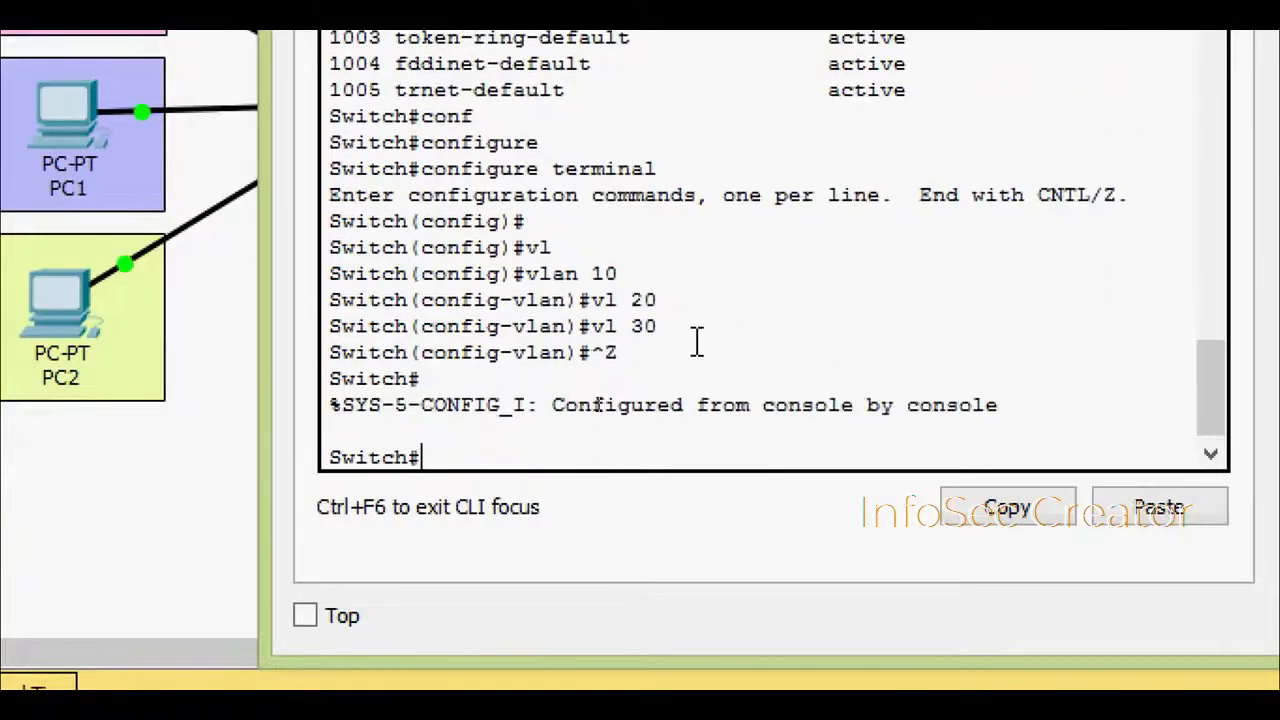
# Check the VLANs on S1 with show vlan b and widen the window to fit the table
pyautogui.write('sh')
pyautogui.press('Tab')
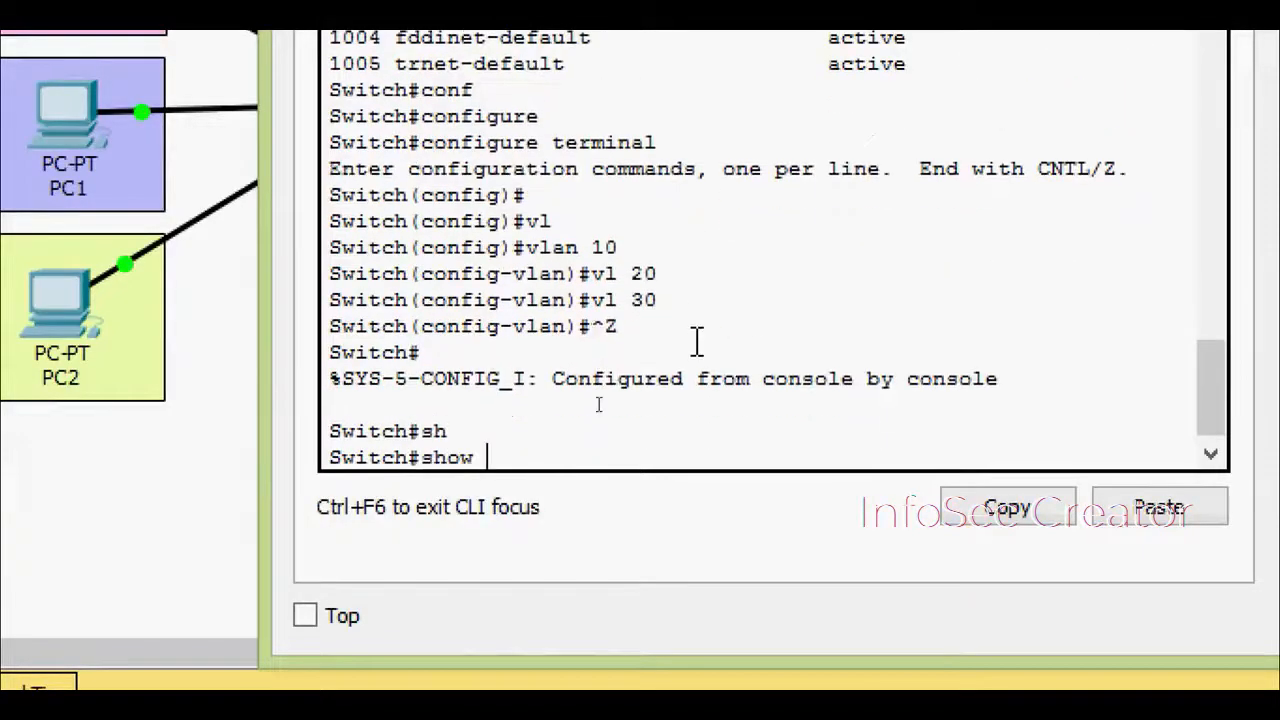
pyautogui.write('vl')
pyautogui.press('Tab')
pyautogui.press('Tab')
pyautogui.write('b')
pyautogui.press('Return')
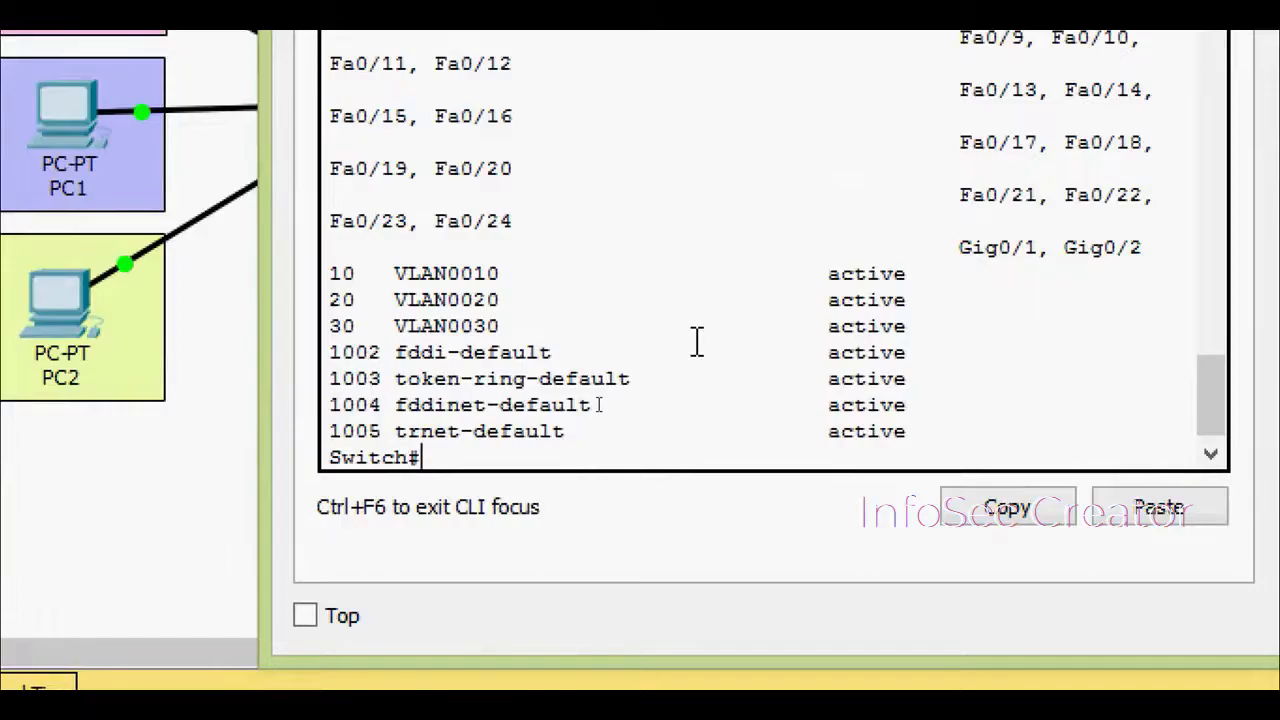
pyautogui.moveTo(270, 303); pyautogui.dragTo(27, 360)
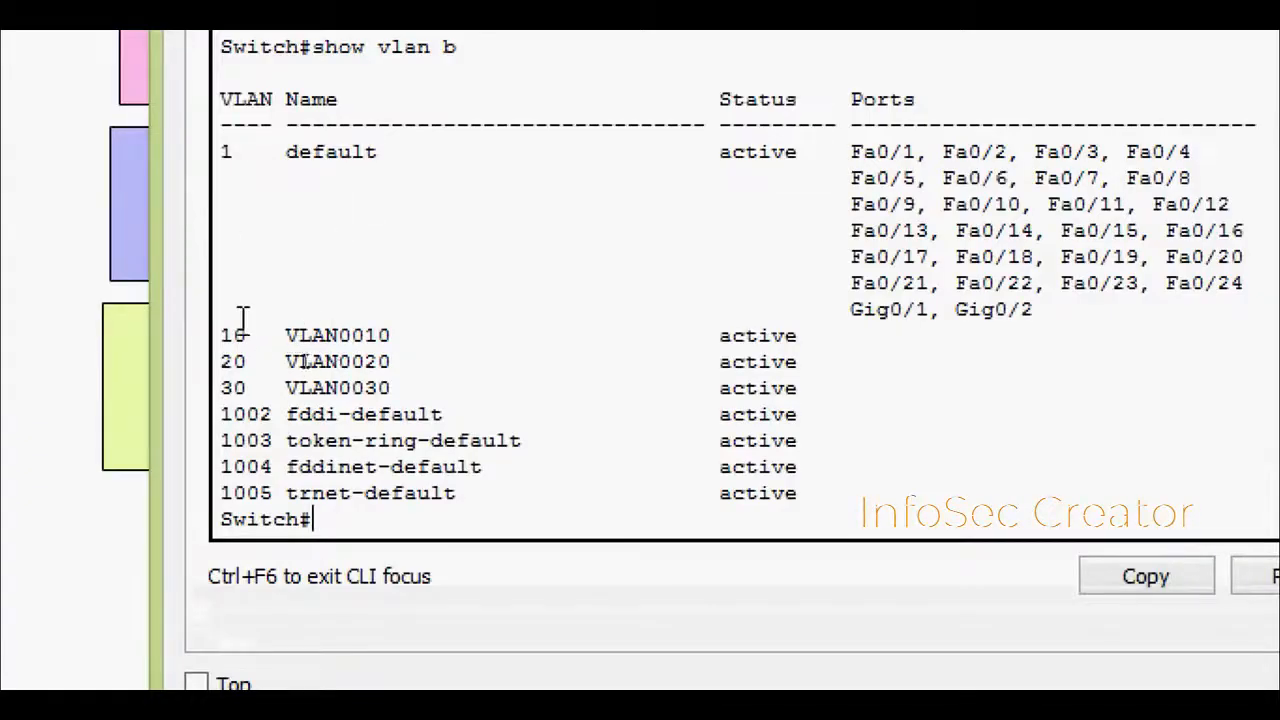
# Highlight the default names of VLANs 10, 20 and 30 in S1's VLAN table
pyautogui.moveTo(268, 333); pyautogui.dragTo(388, 334)
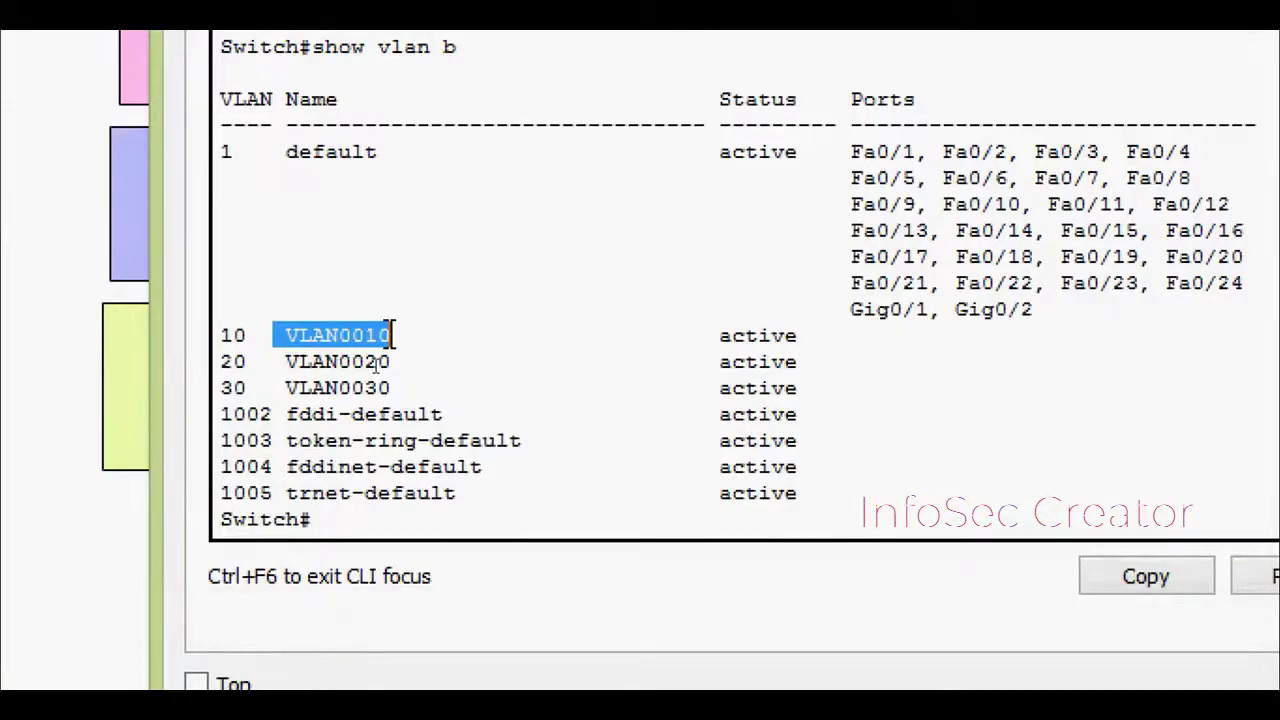
pyautogui.moveTo(283, 358); pyautogui.dragTo(392, 372)
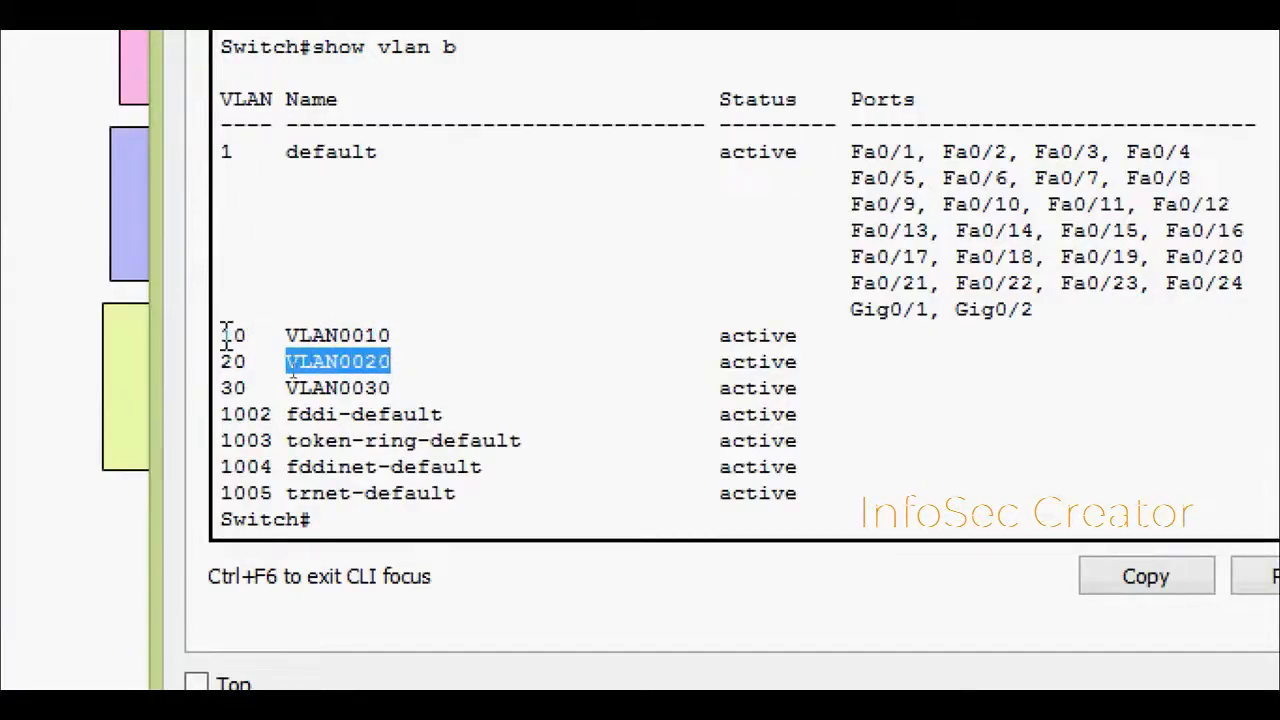
pyautogui.moveTo(286, 388); pyautogui.dragTo(390, 390)
pyautogui.click(407, 388)
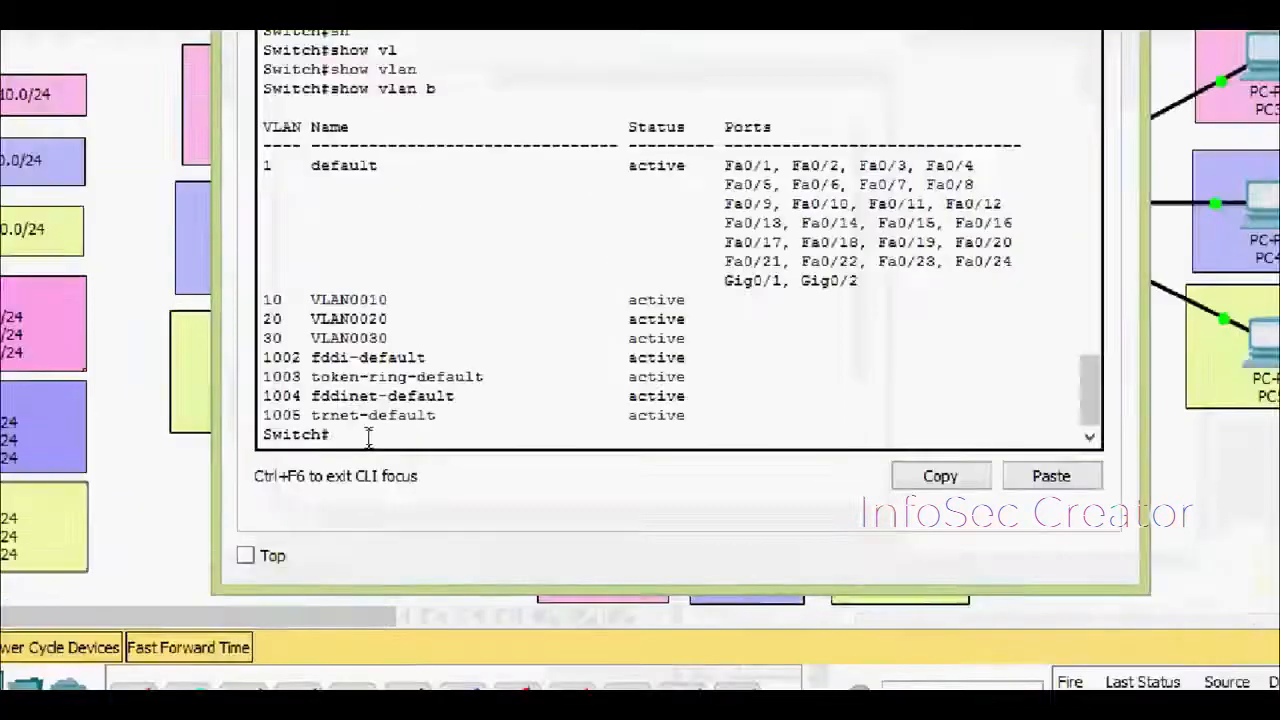
# Enter global configuration mode on S1 and name VLAN 10 Students
pyautogui.write('conf')
pyautogui.press('Tab')
pyautogui.press('Tab')
pyautogui.press('Return')
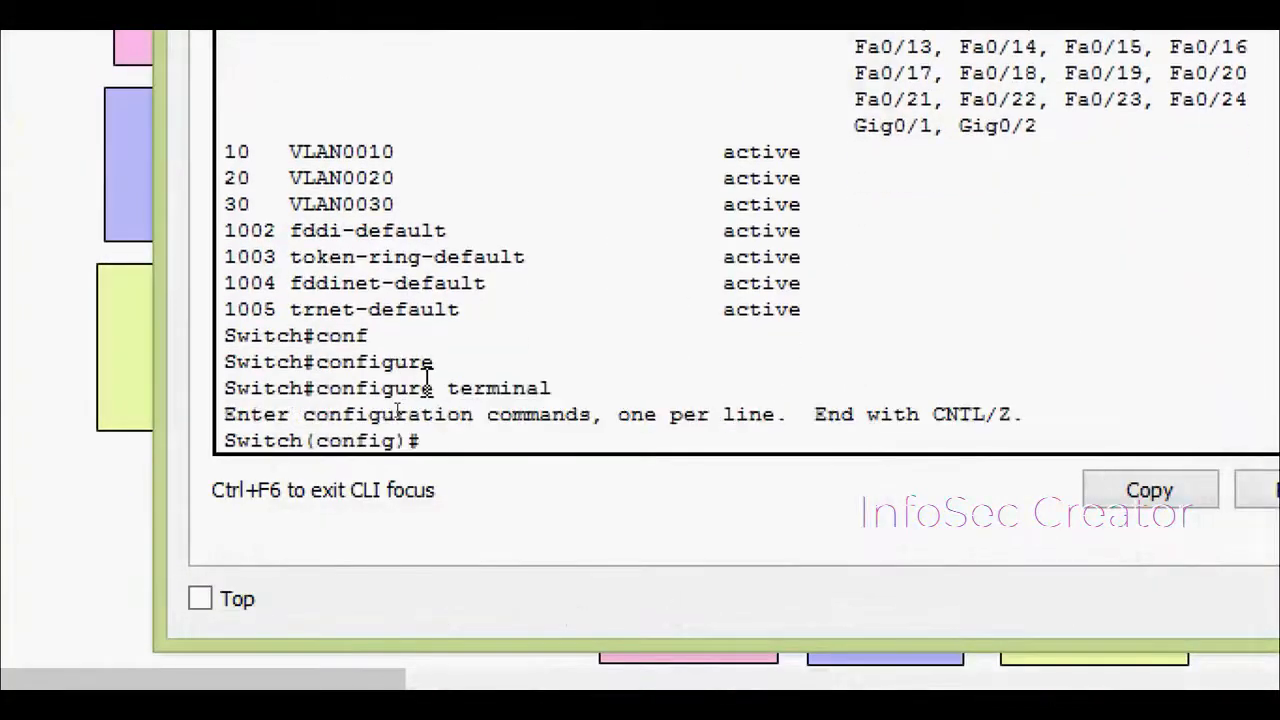
pyautogui.write('vl')
pyautogui.press('Tab')
pyautogui.write('10')
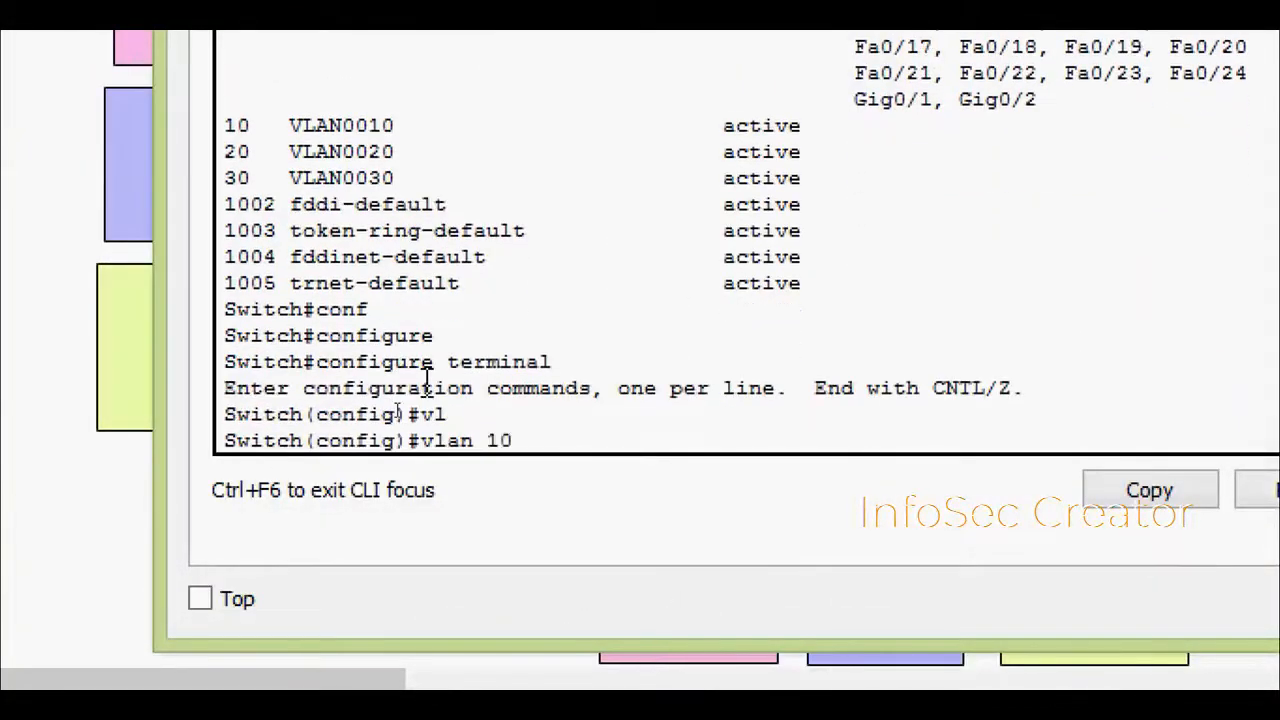
pyautogui.press('Return')
pyautogui.write('na')
pyautogui.press('Tab')
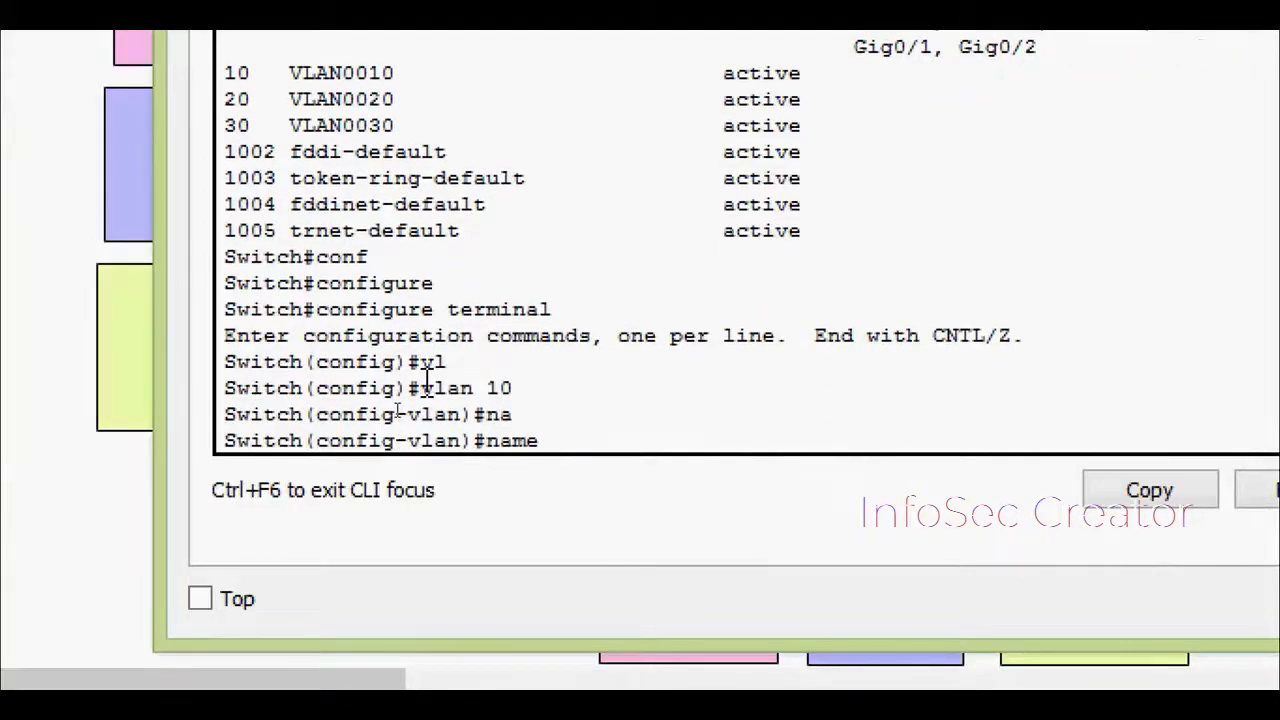
pyautogui.write('Students')
pyautogui.press('Return')
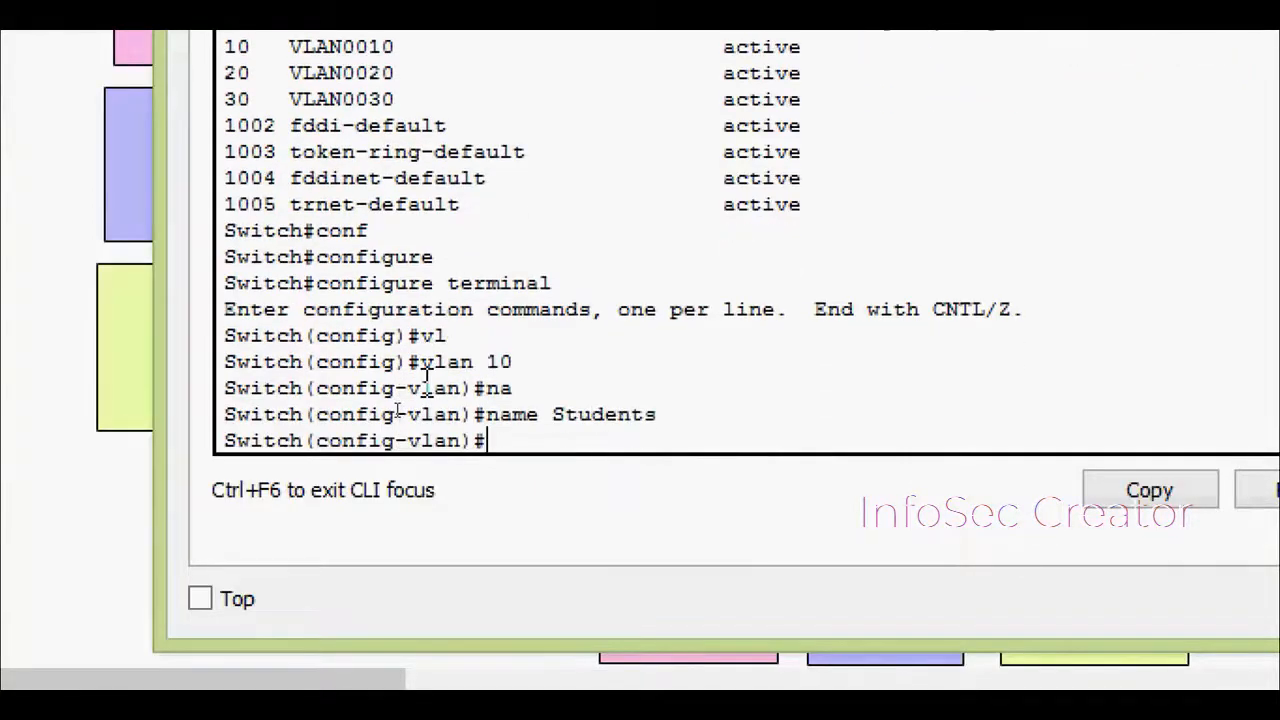
# Name VLAN 20 Faculty on S1
pyautogui.write('vl 20')
pyautogui.press('Return')
pyautogui.write('na')
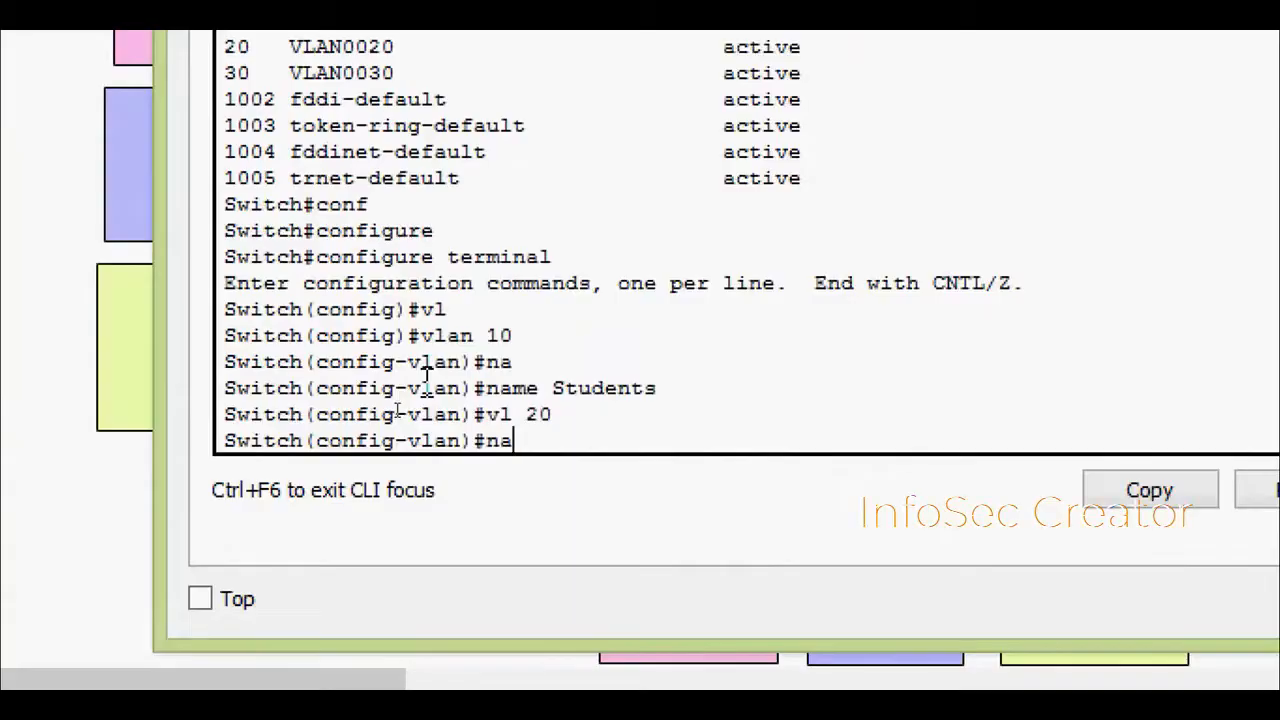
pyautogui.press('Tab')
pyautogui.write('F')
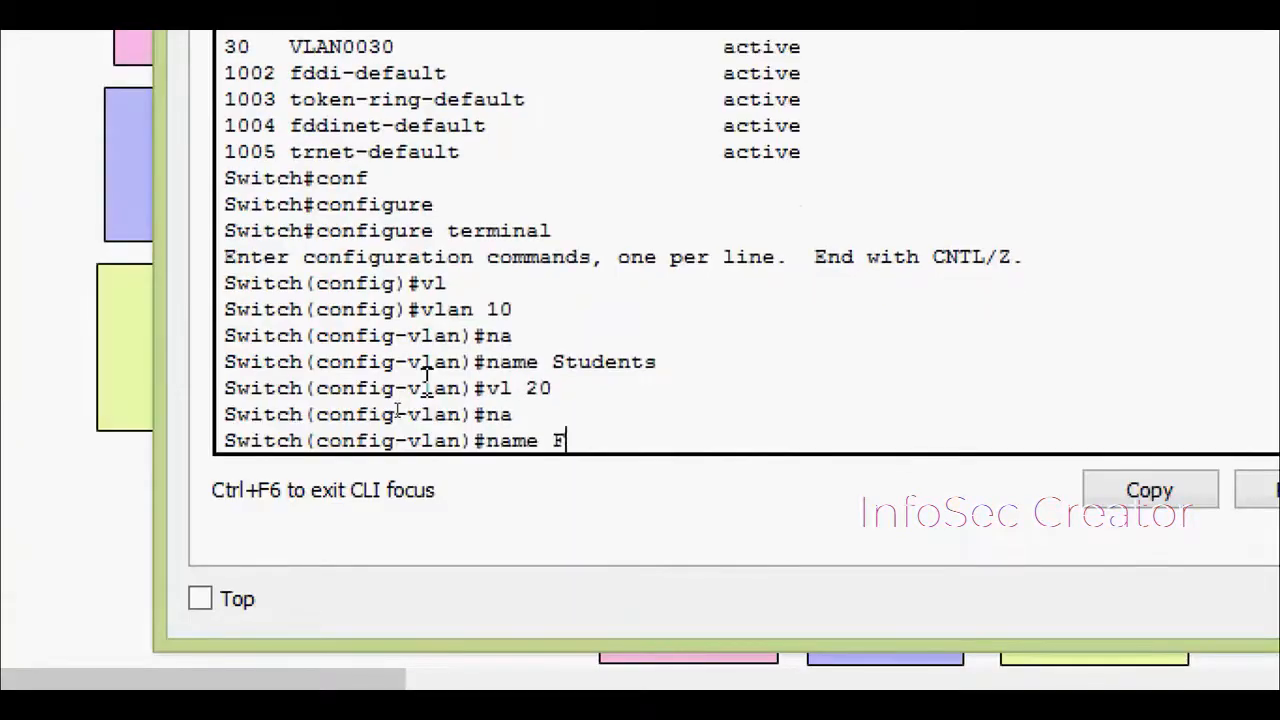
pyautogui.write('aculty')
pyautogui.press('Return')
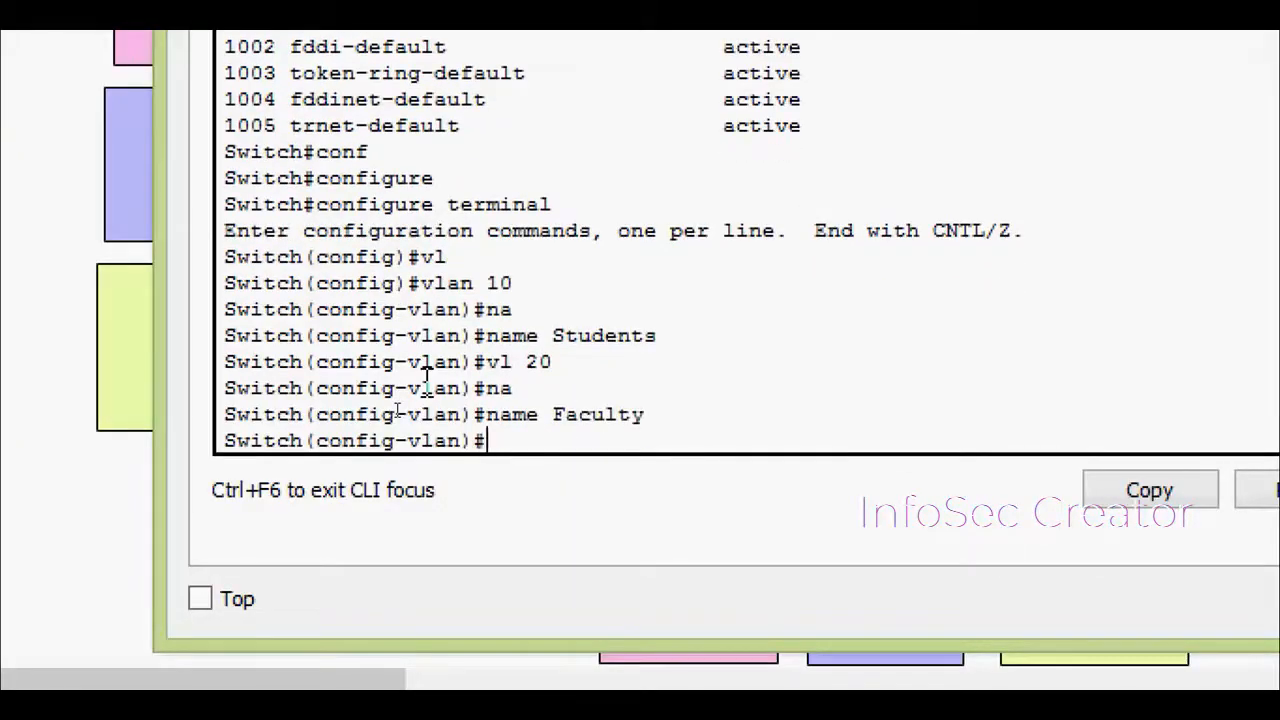
# Name VLAN 30 Guest on S1 and return to privileged mode
pyautogui.write('vl 30')
pyautogui.press('Return')
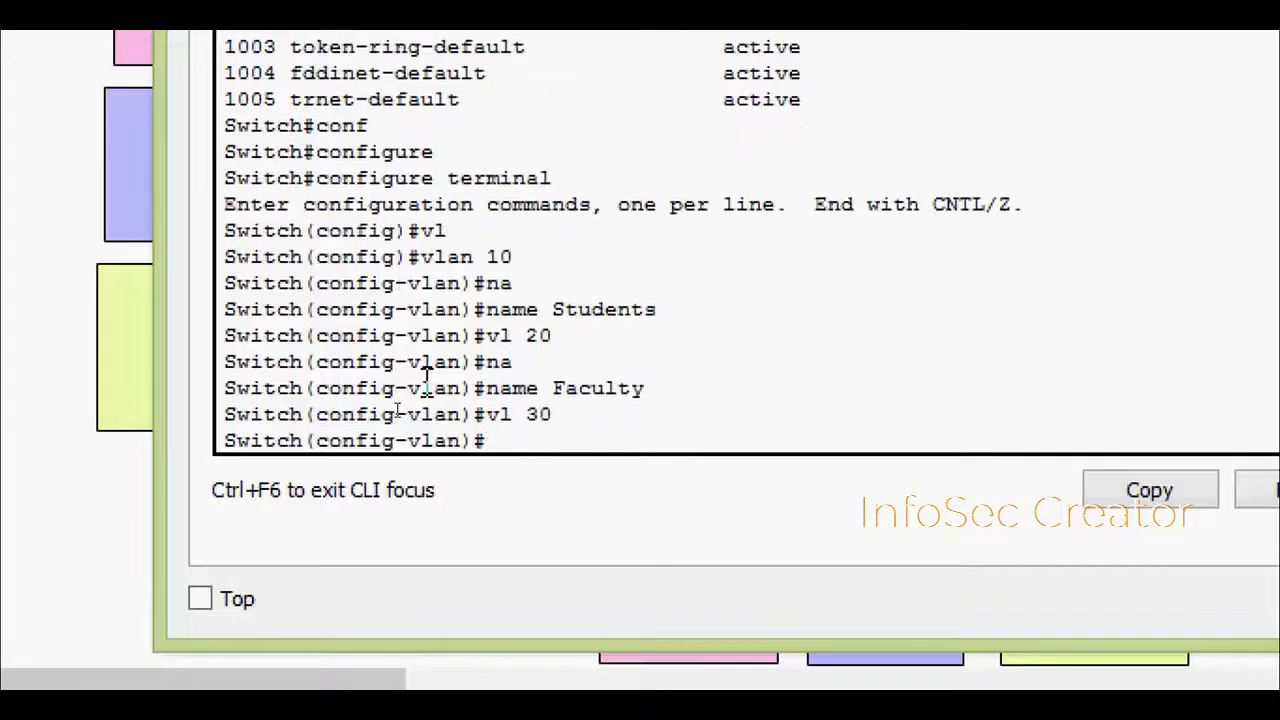
pyautogui.write('na')
pyautogui.press('Tab')
pyautogui.write('G')
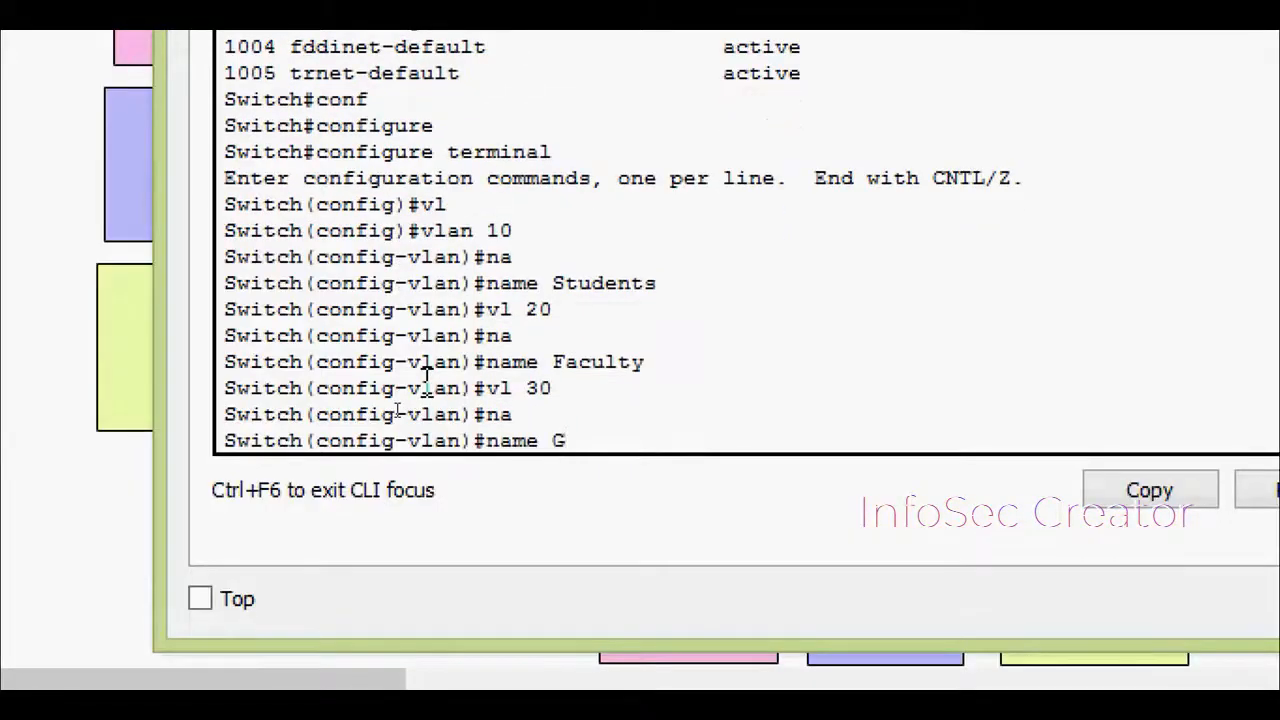
pyautogui.write('uest')
pyautogui.press('Return')
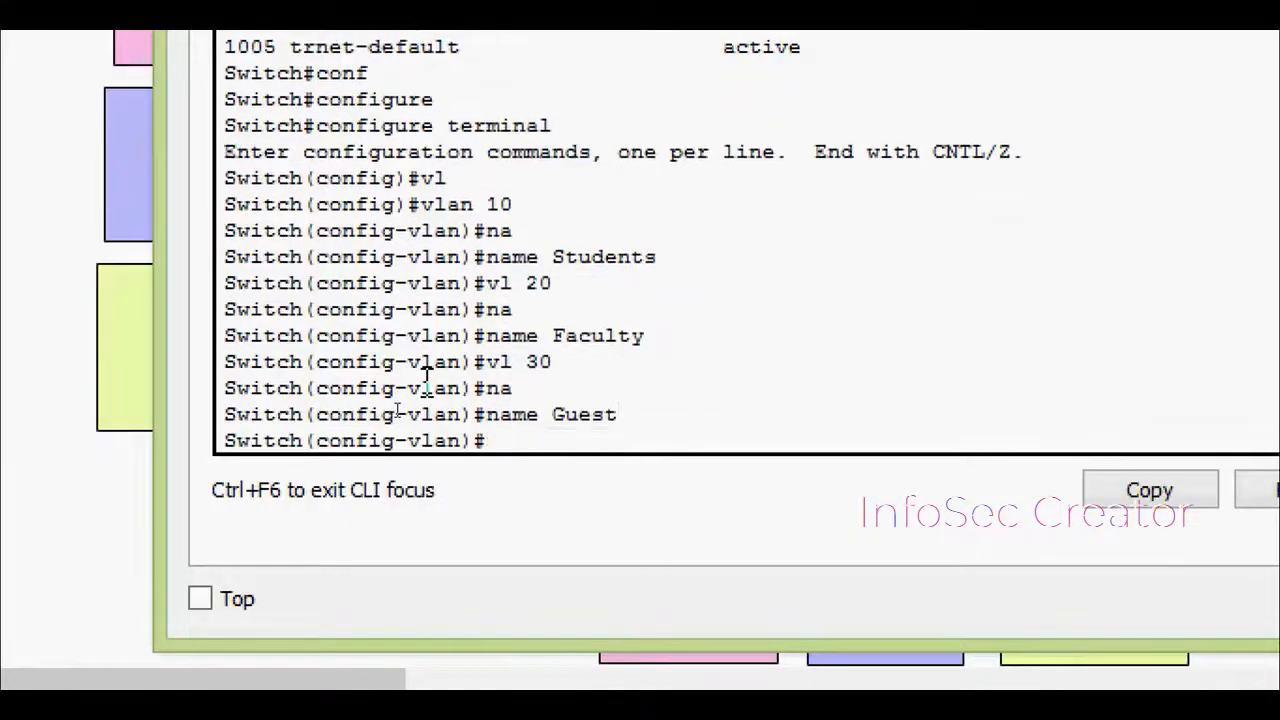
pyautogui.hotkey('ctrl', 'z')
# Run show vlan brief on S1 in a widened window and highlight the rows for VLANs 10, 20 and 30
pyautogui.write('sh')
pyautogui.press('Tab')
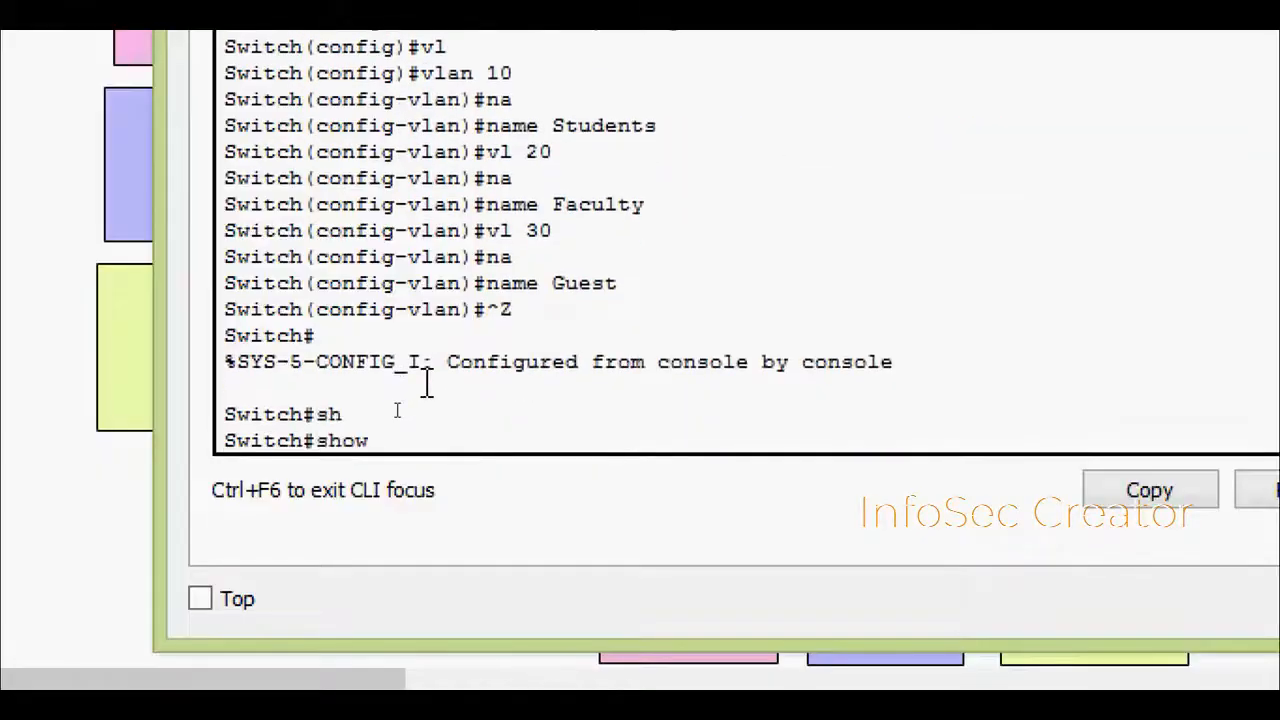
pyautogui.write('vl')
pyautogui.press('Tab')
pyautogui.write('br')
pyautogui.press('Tab')
pyautogui.press('Return')
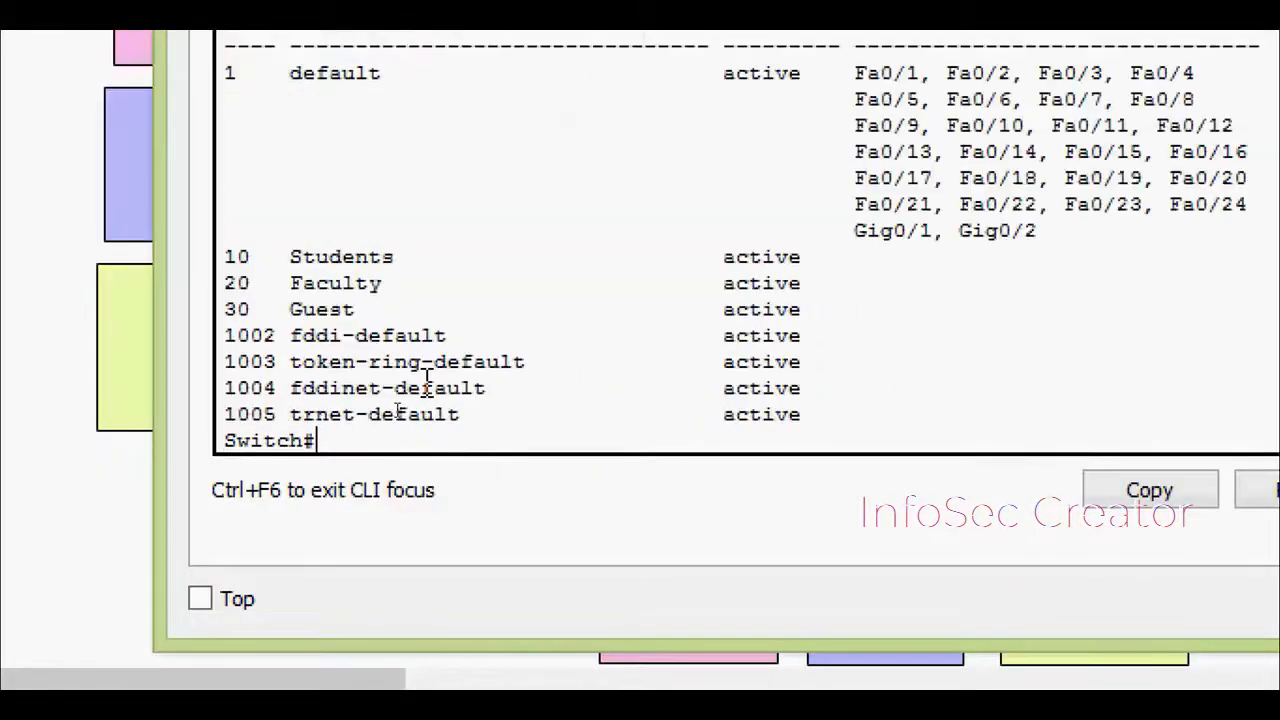
pyautogui.moveTo(160, 347); pyautogui.dragTo(55, 388)
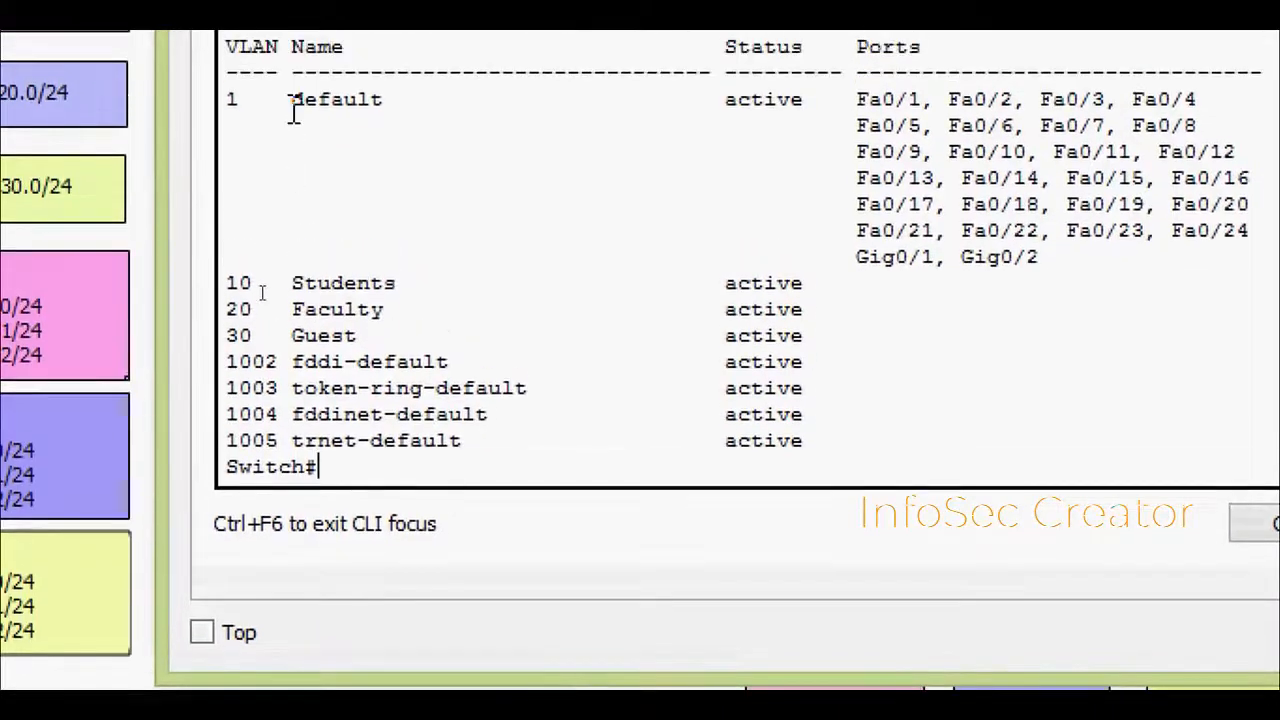
pyautogui.moveTo(797, 335); pyautogui.dragTo(194, 281)
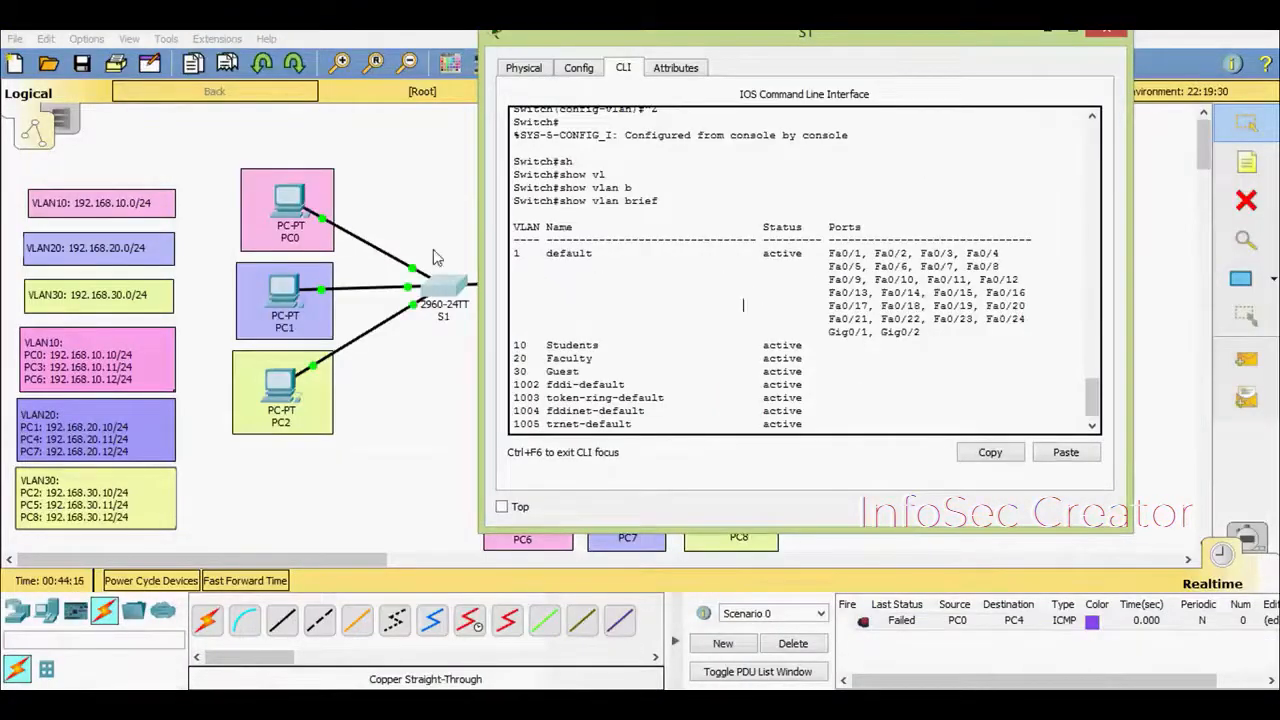
# Check which S1 port PC0's link uses, and highlight the VLAN 1 and VLAN 10 entries in S1's VLAN table
pyautogui.click(417, 217)
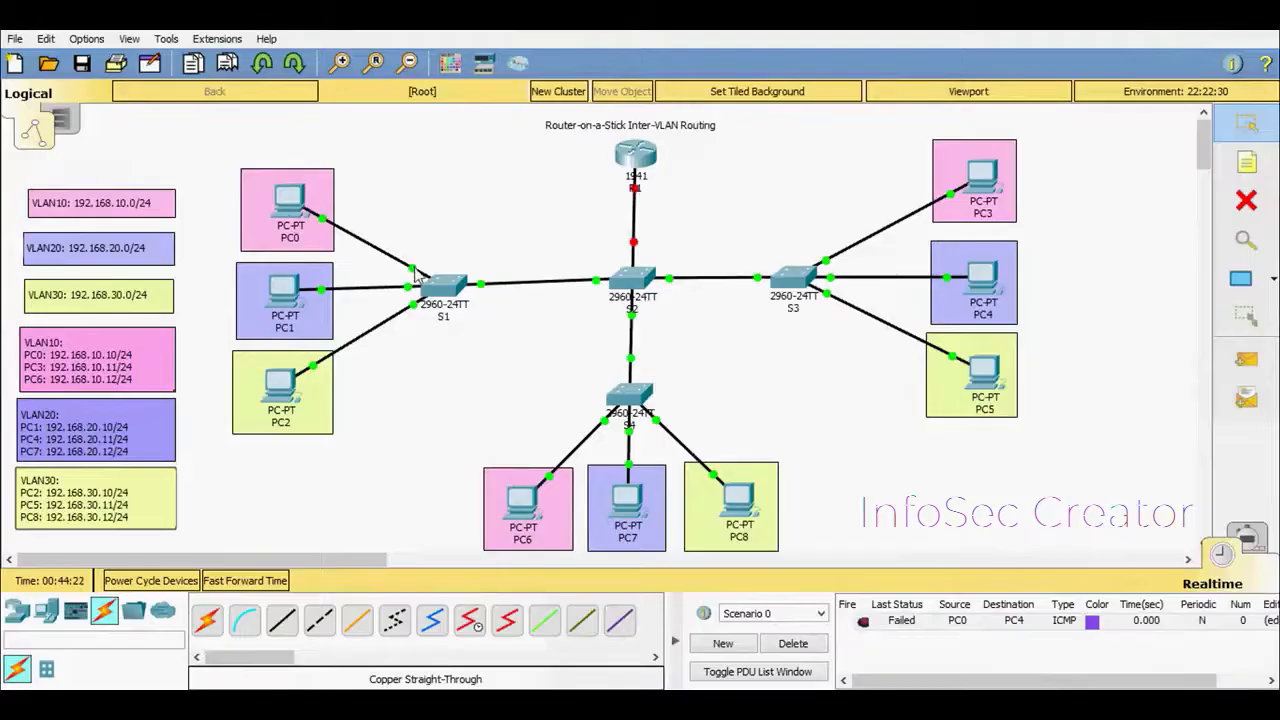
pyautogui.moveTo(405, 280)
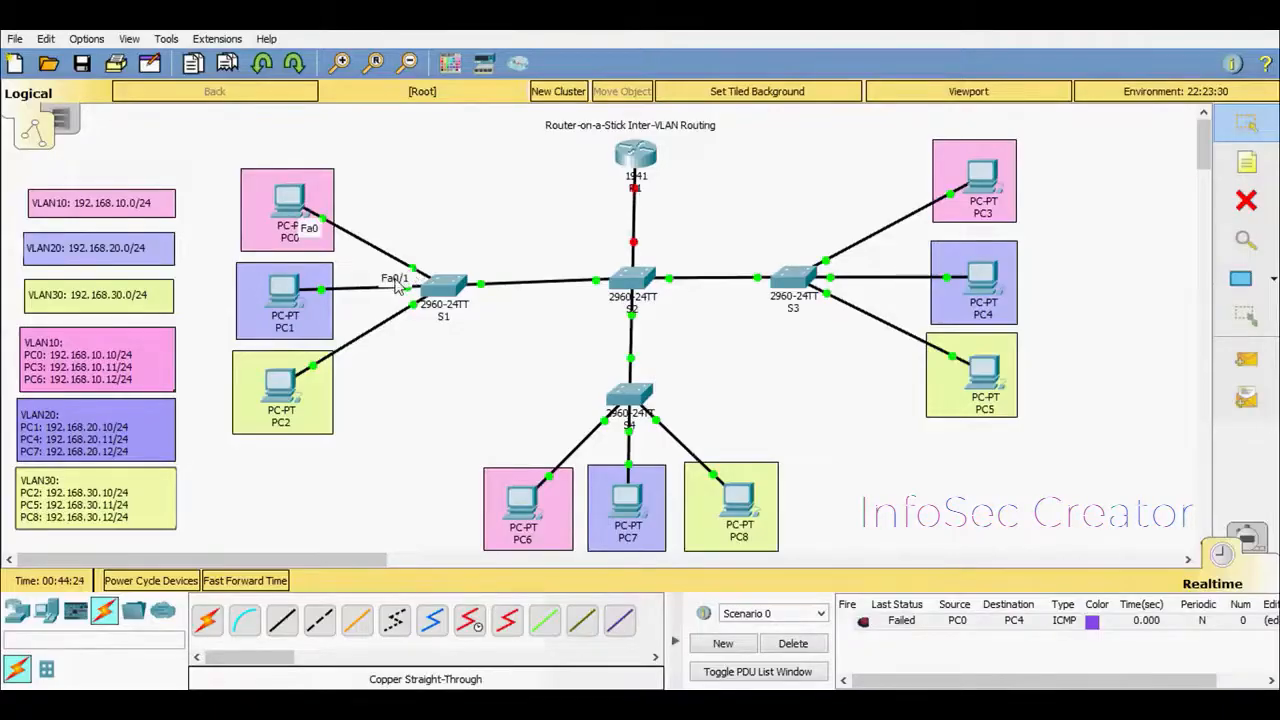
pyautogui.click(445, 290)
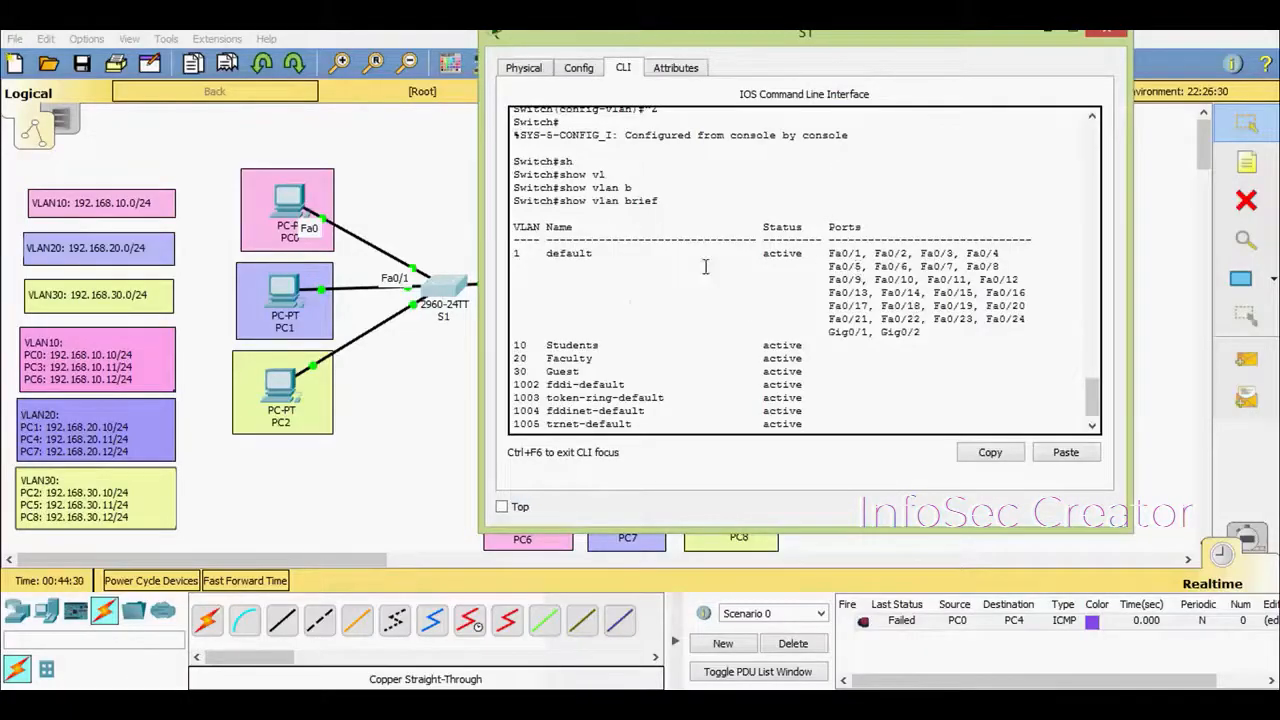
pyautogui.moveTo(533, 253); pyautogui.dragTo(864, 227)
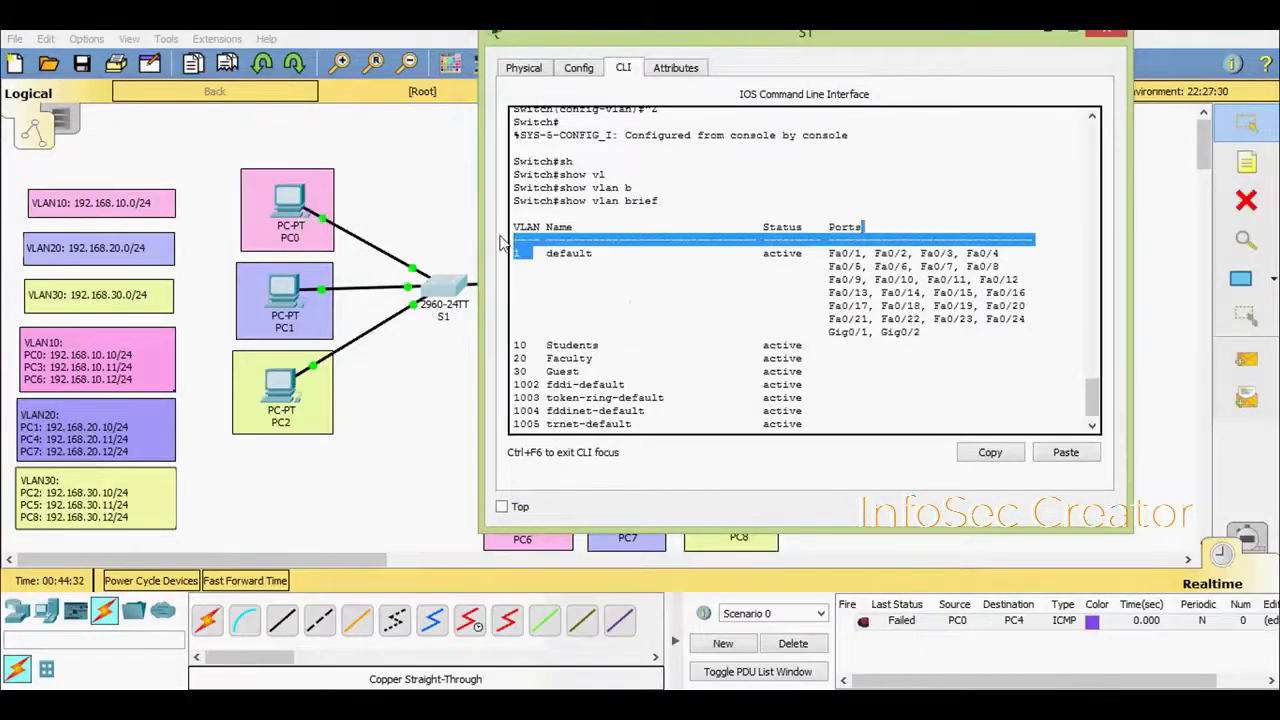
pyautogui.click(565, 305)
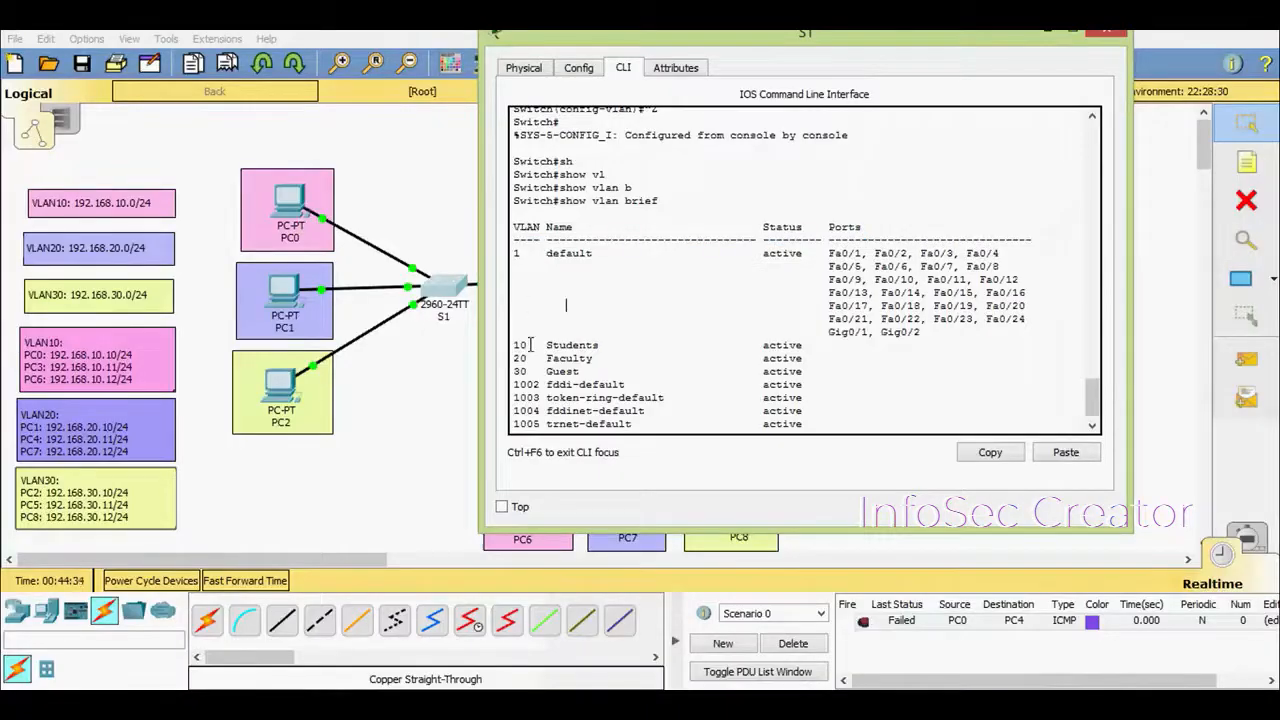
pyautogui.moveTo(531, 345); pyautogui.dragTo(503, 344)
pyautogui.click(817, 371)
pyautogui.scroll(-1, 660, 388)
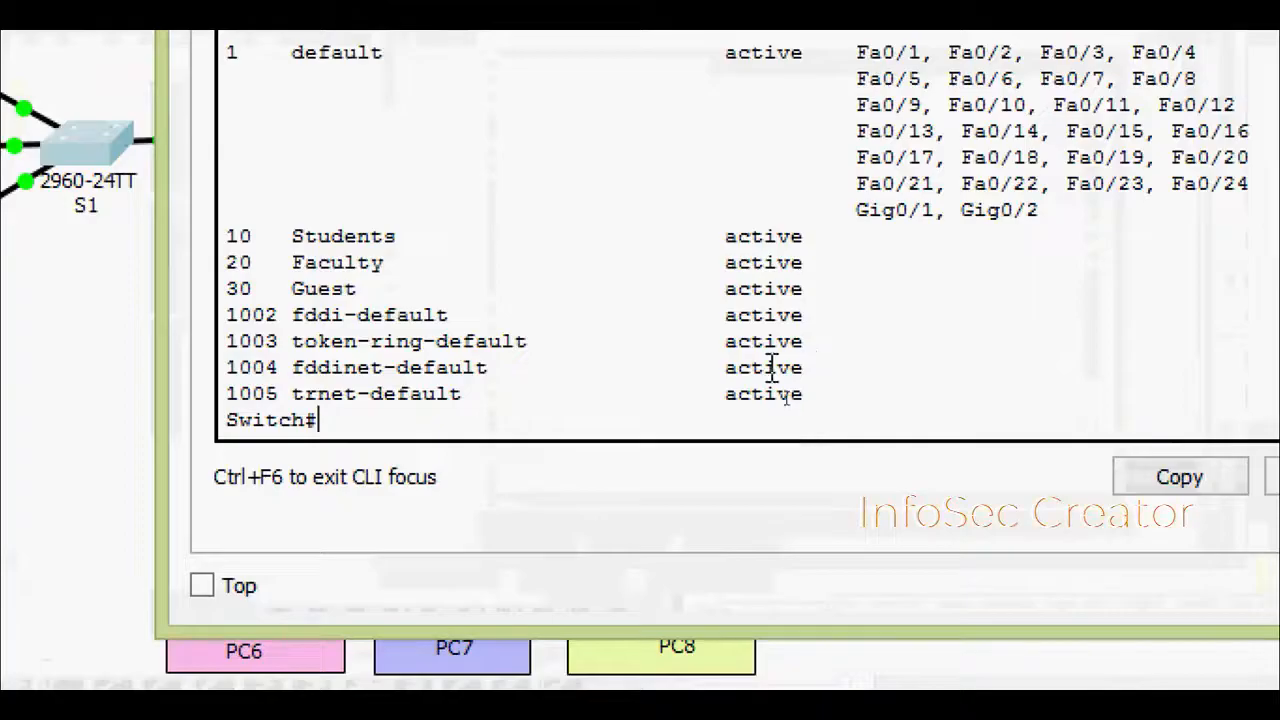
# Enter global configuration mode on S1 and open interface FastEthernet 0/1 for configuration
pyautogui.write('conf')
pyautogui.press('Tab')
pyautogui.write('terminal')
pyautogui.press('Return')
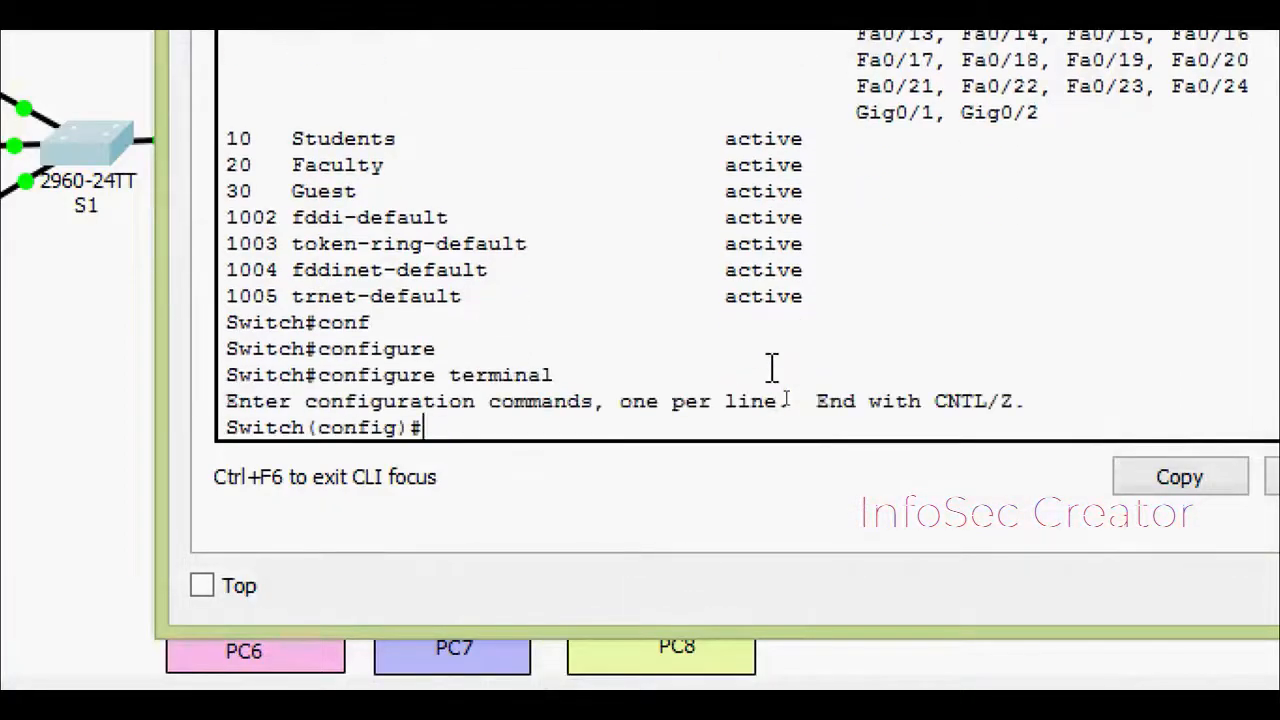
pyautogui.press('Return')
pyautogui.write('inter')
pyautogui.press('Tab')
pyautogui.write('f')
pyautogui.press('Tab')
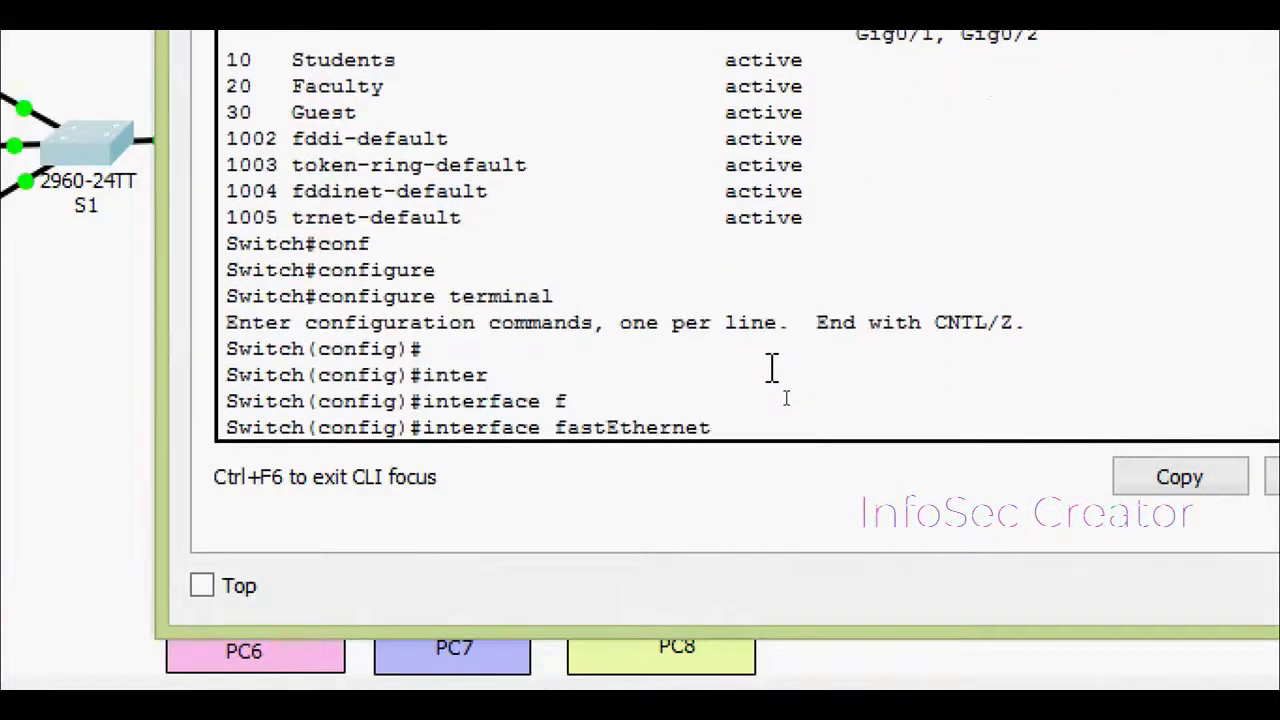
pyautogui.write('0/1')
pyautogui.press('Return')
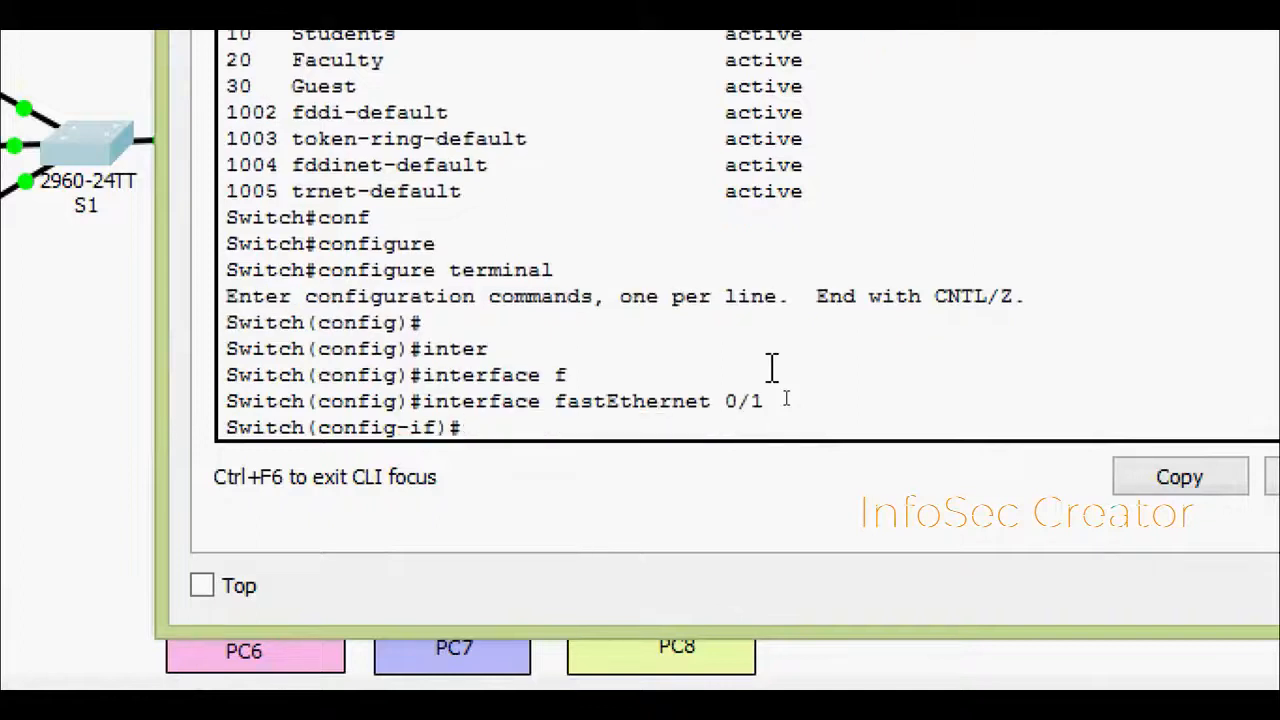
# Set FastEthernet 0/1 on S1 to access mode with switchport mode access
pyautogui.write('swi')
pyautogui.press('Tab')
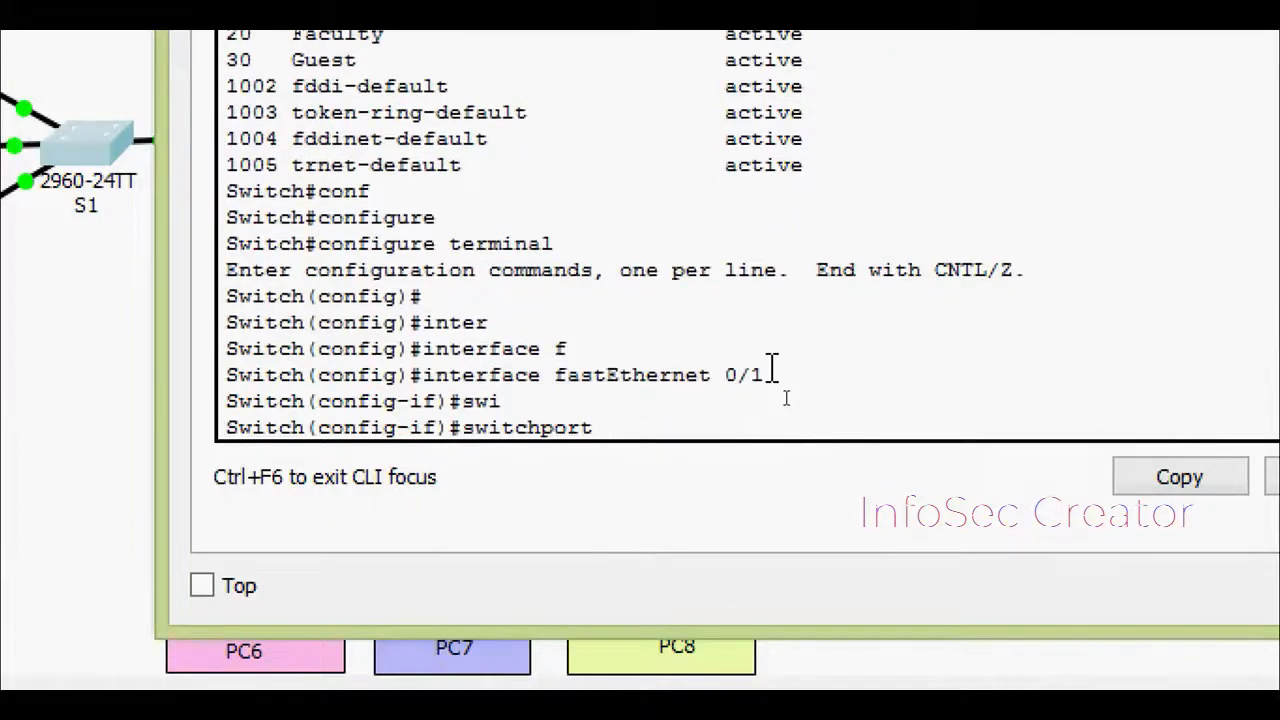
pyautogui.write('mod')
pyautogui.press('Tab')
pyautogui.write('ac')
pyautogui.press('Tab')
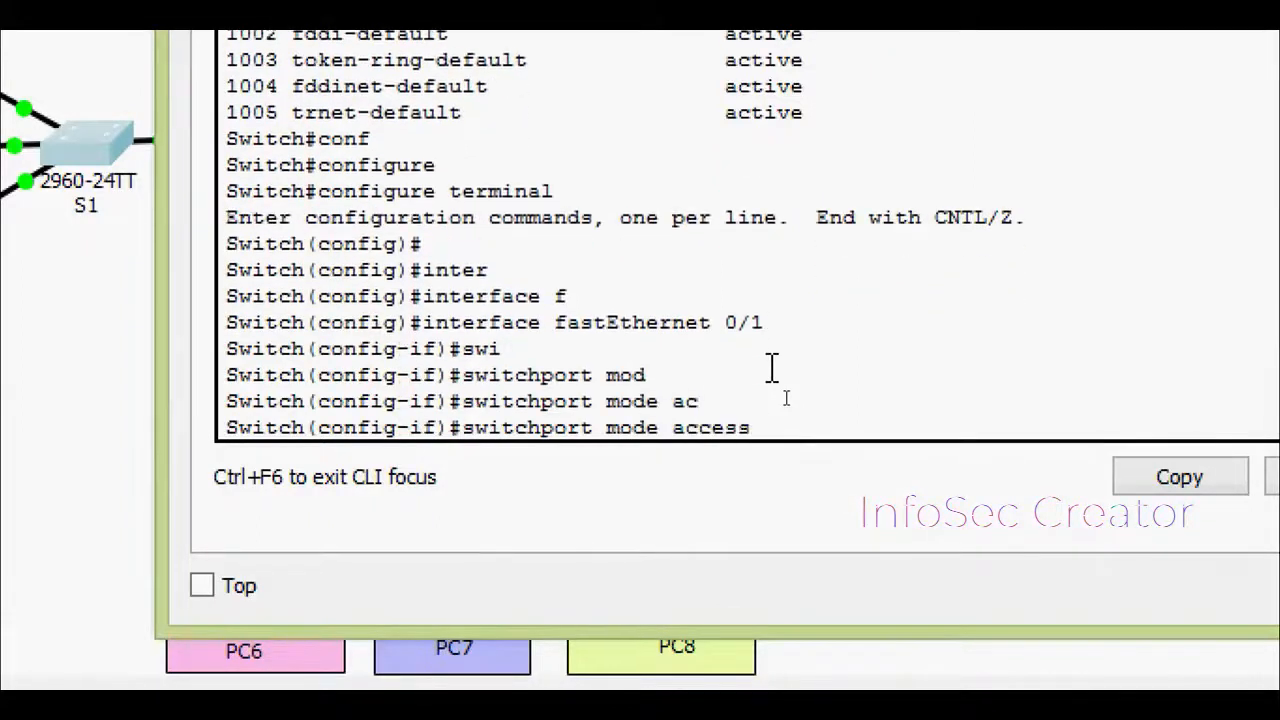
pyautogui.press('Return')
# Assign FastEthernet 0/1 on S1 to access VLAN 10 and return to privileged mode
pyautogui.write('sw')
pyautogui.press('Tab')
pyautogui.write('ac')
pyautogui.press('Tab')
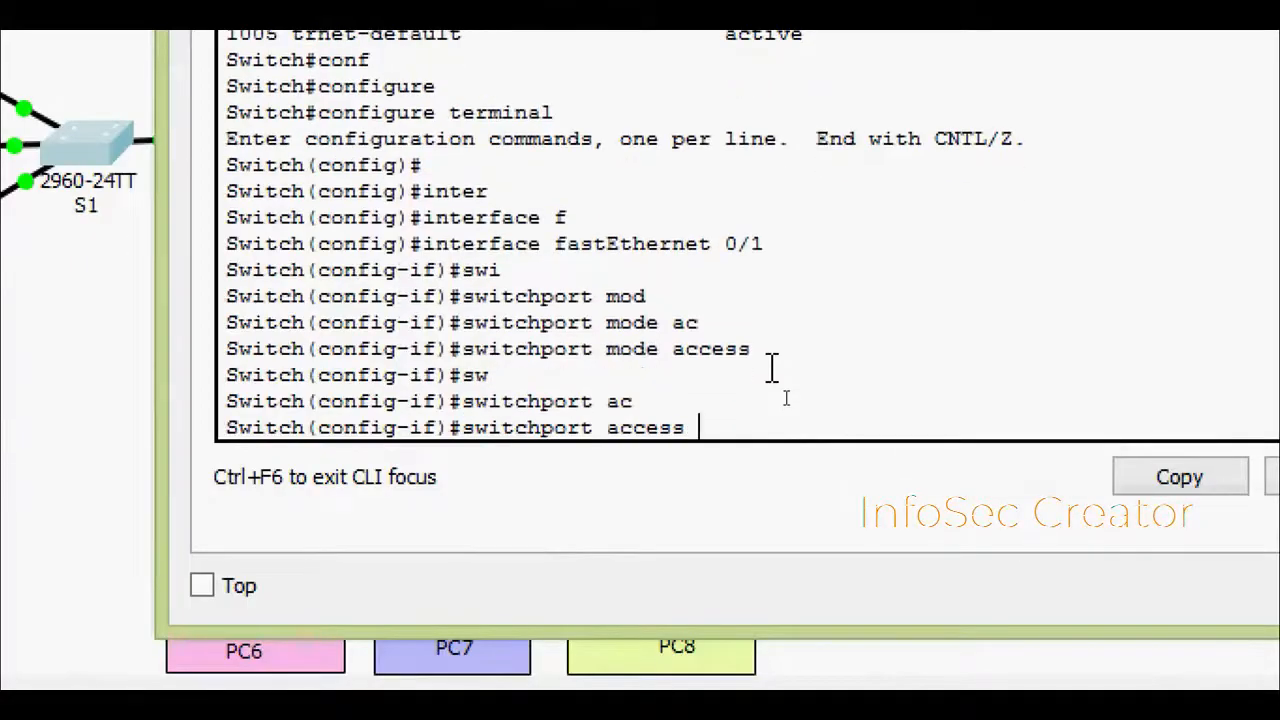
pyautogui.write('vl')
pyautogui.press('Tab')
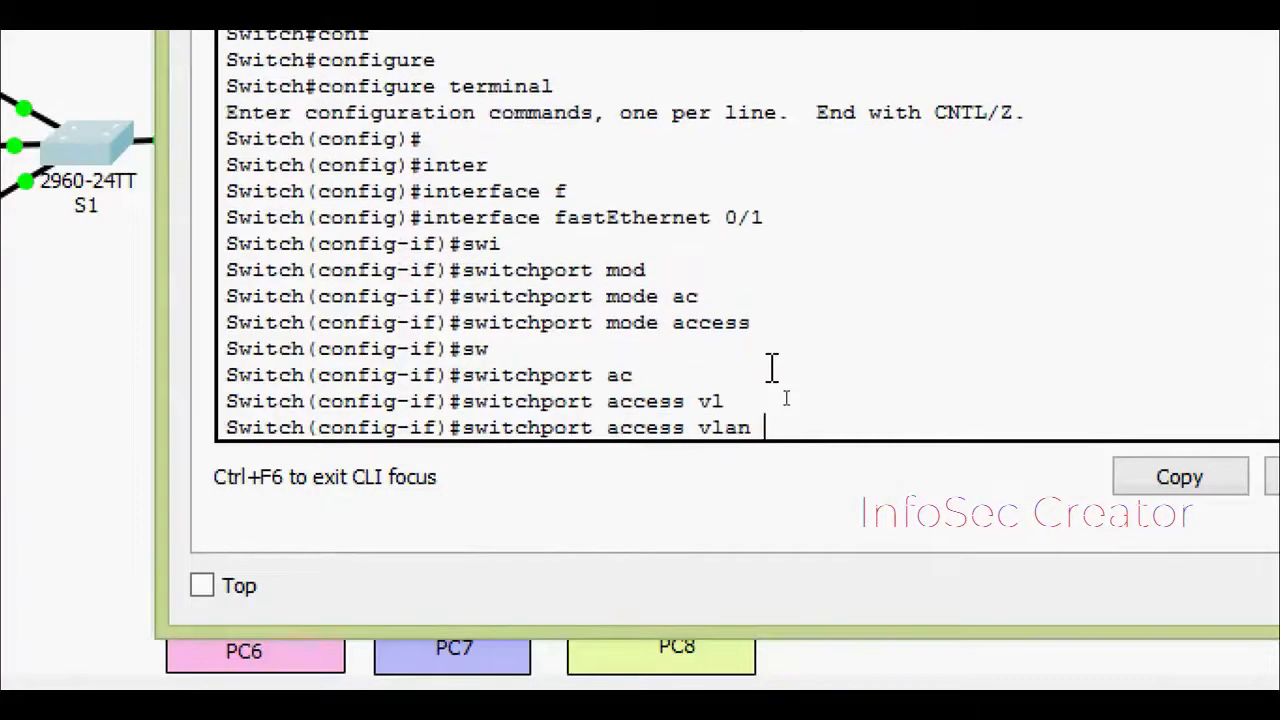
pyautogui.write('10')
pyautogui.press('Return')
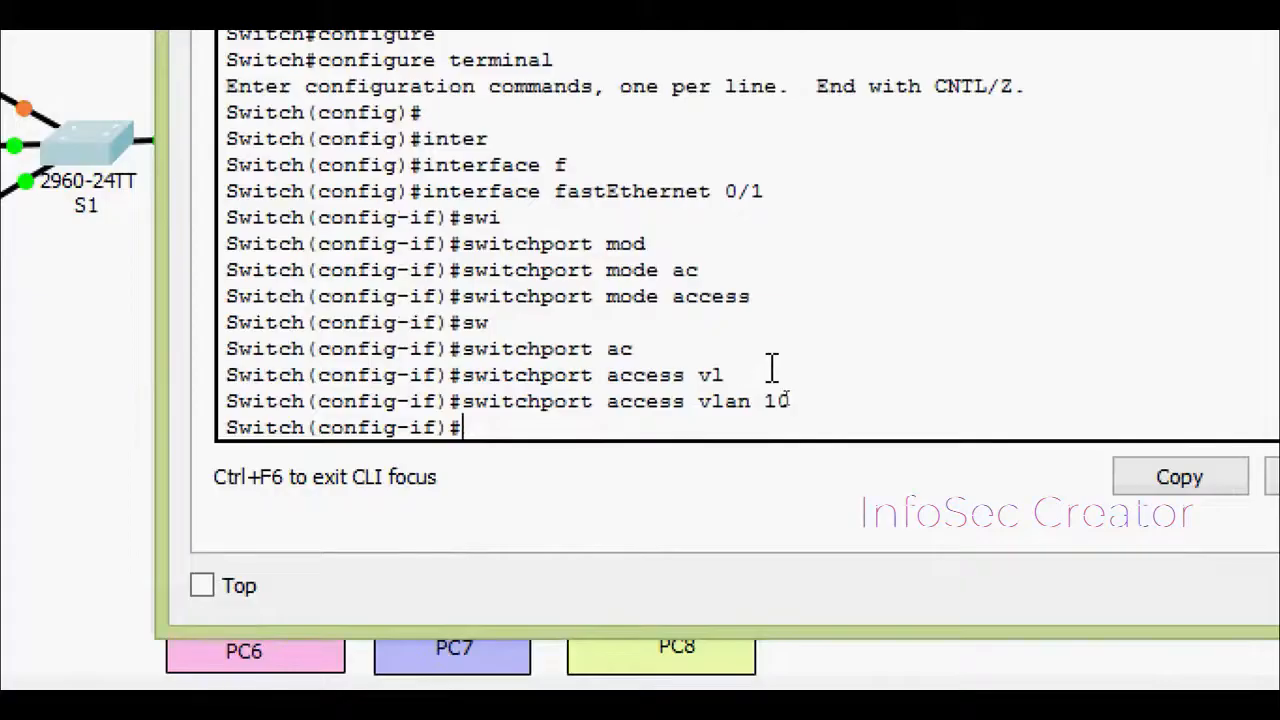
pyautogui.hotkey('ctrl', 'z')
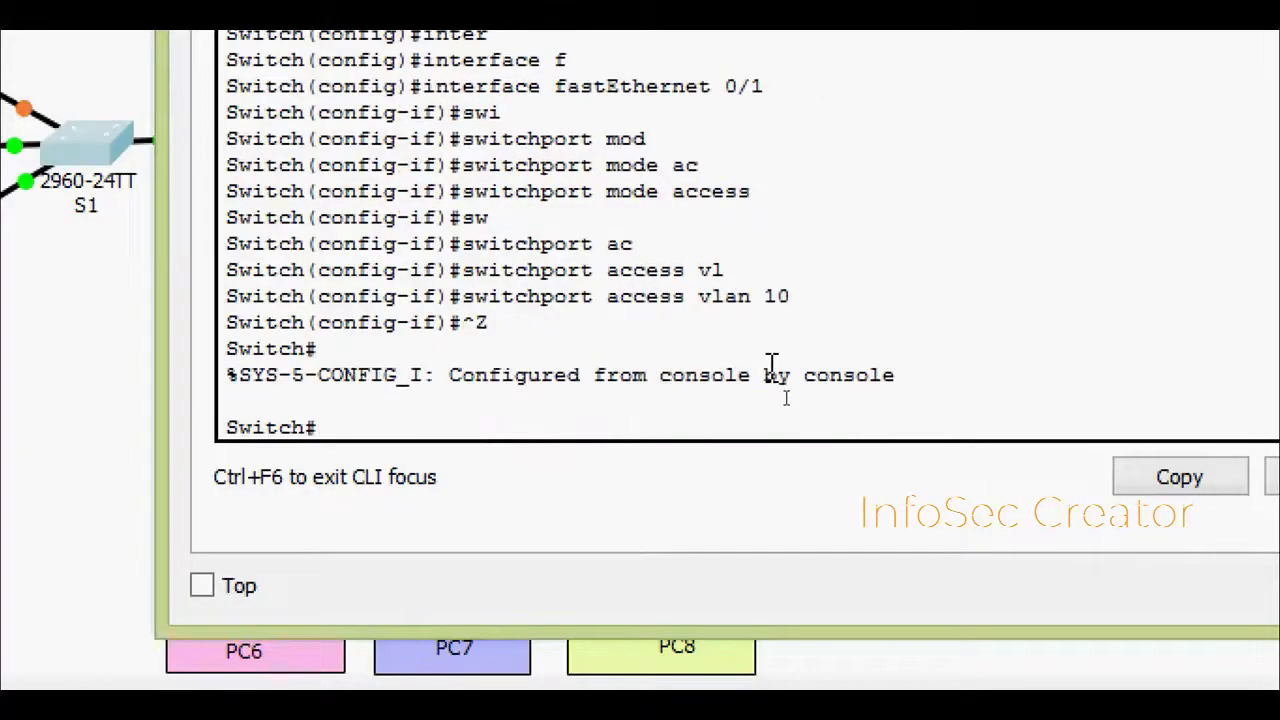
# Run show vlan brief on S1 and highlight the VLAN 10 Students row with its port
pyautogui.write('sh')
pyautogui.press('Tab')
pyautogui.write('vl')
pyautogui.press('Tab')
pyautogui.write('b')
pyautogui.press('Tab')
pyautogui.press('Return')
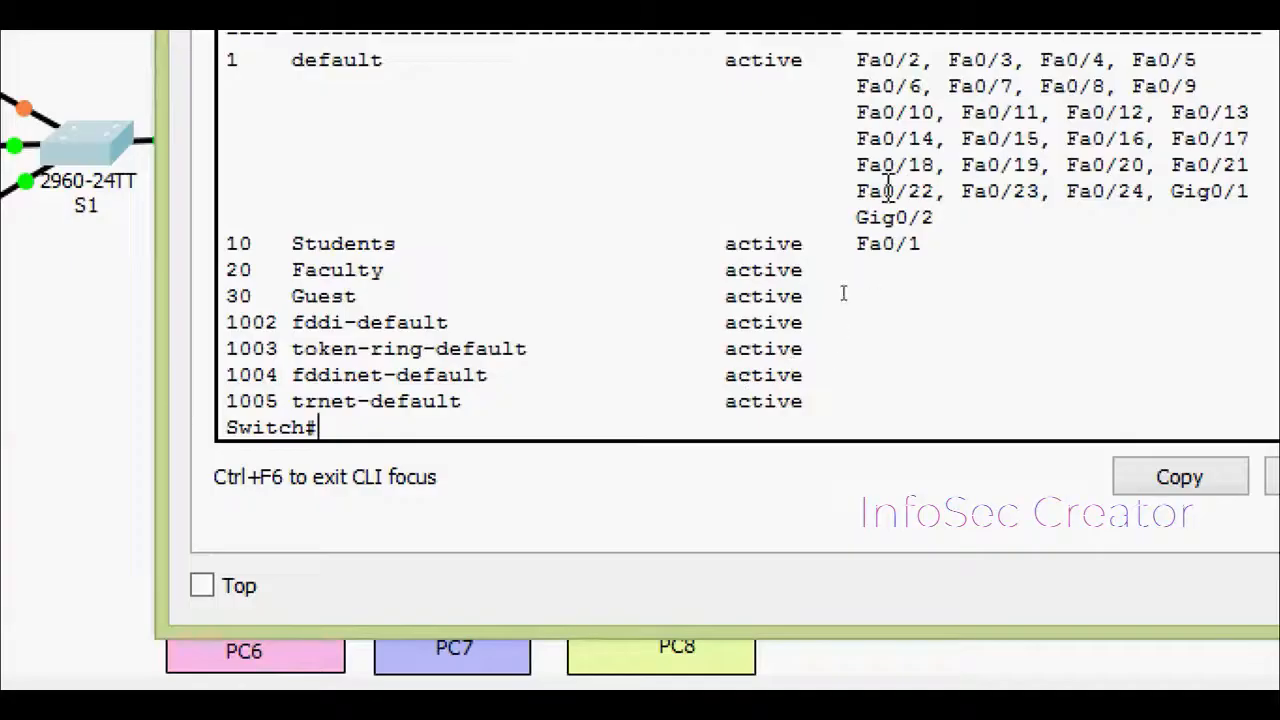
pyautogui.moveTo(921, 243); pyautogui.dragTo(226, 260)
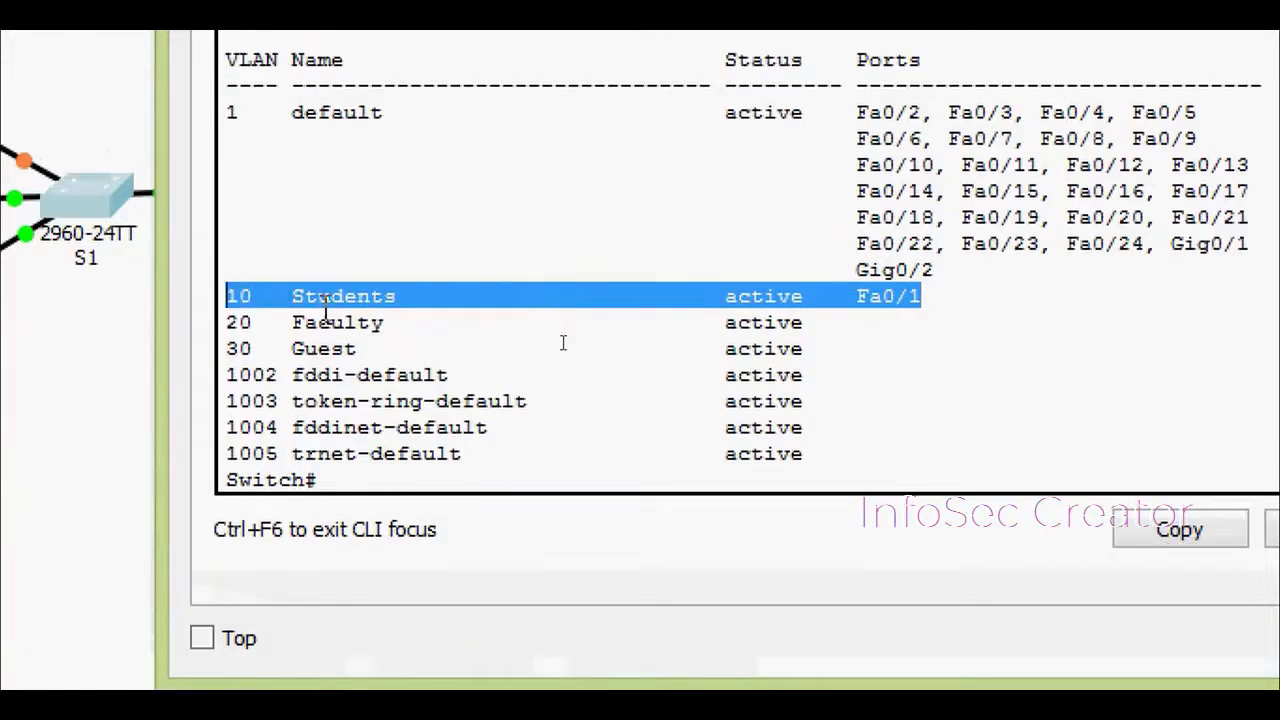
pyautogui.click(341, 308)
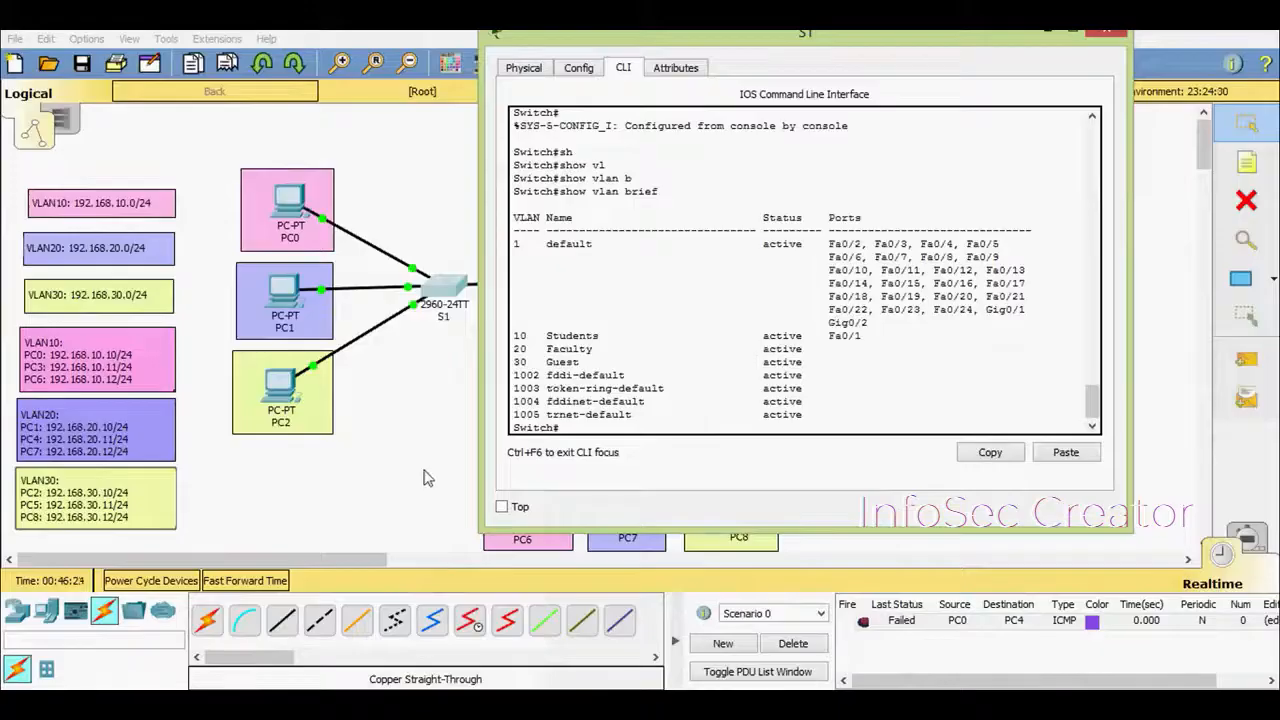
# Check in the topology which S1 port PC1's link uses and return to S1's command line
pyautogui.click(422, 475)
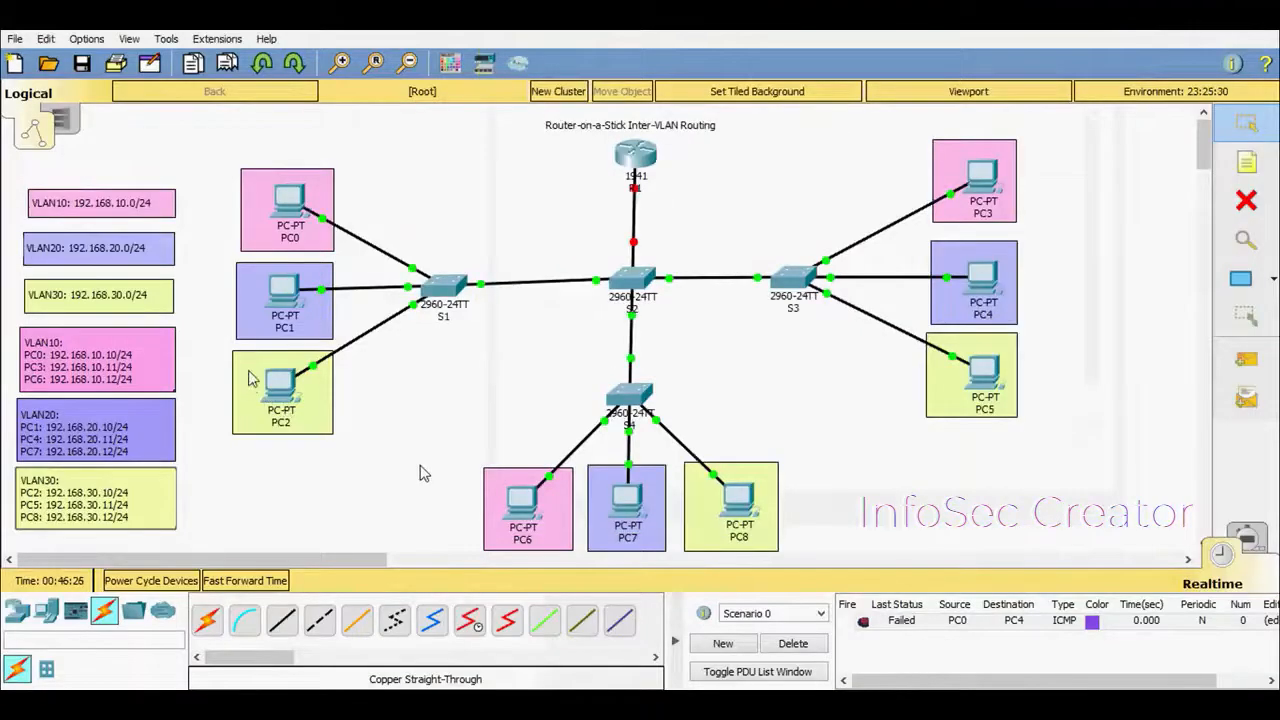
pyautogui.moveTo(278, 340)
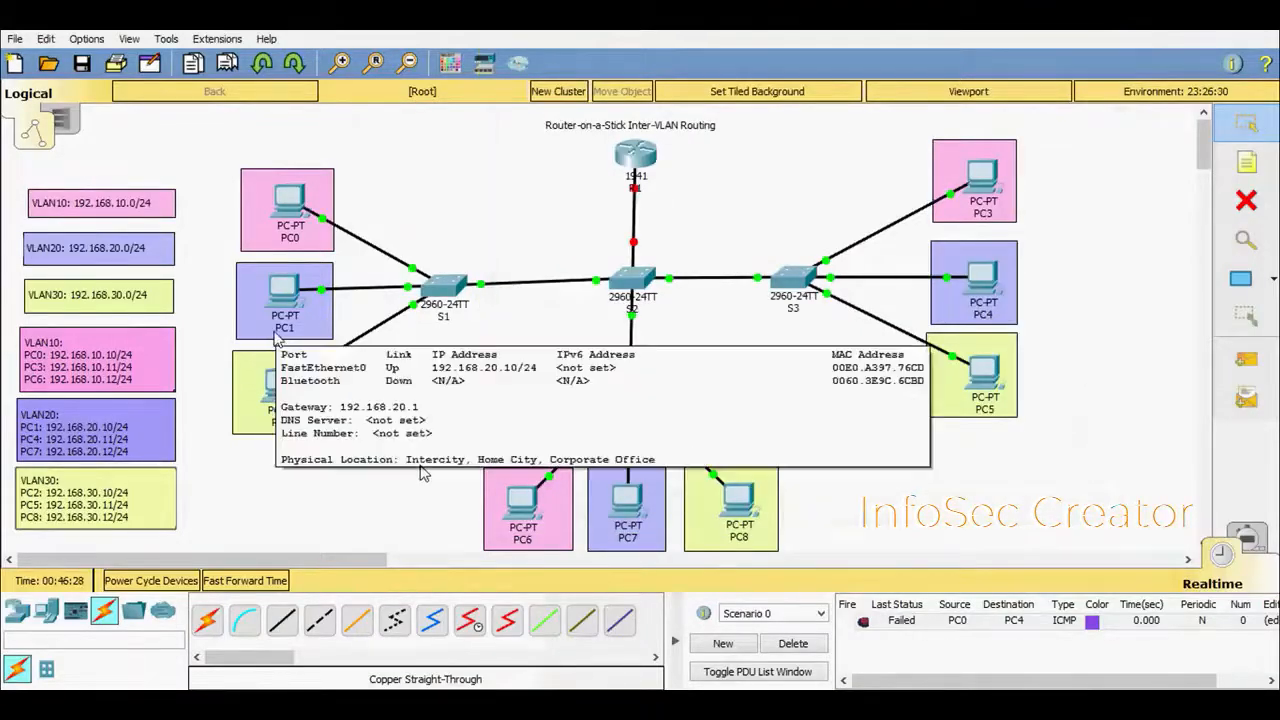
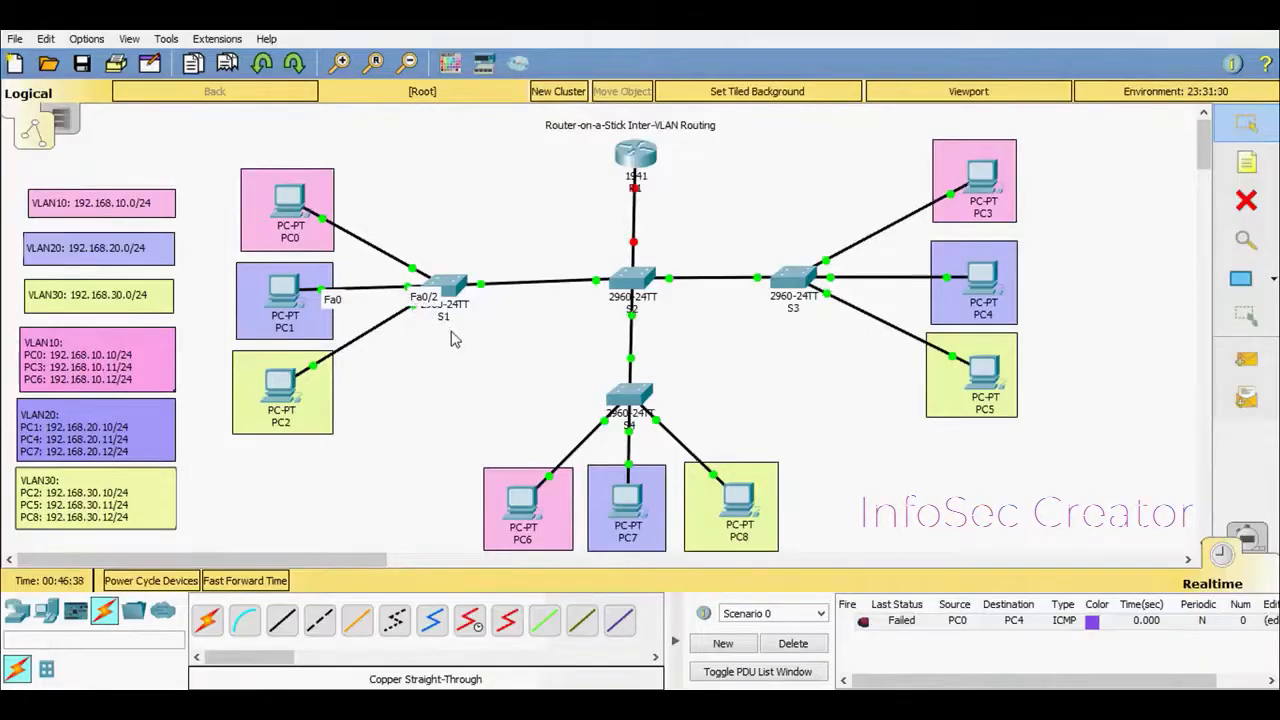
pyautogui.click(448, 295)
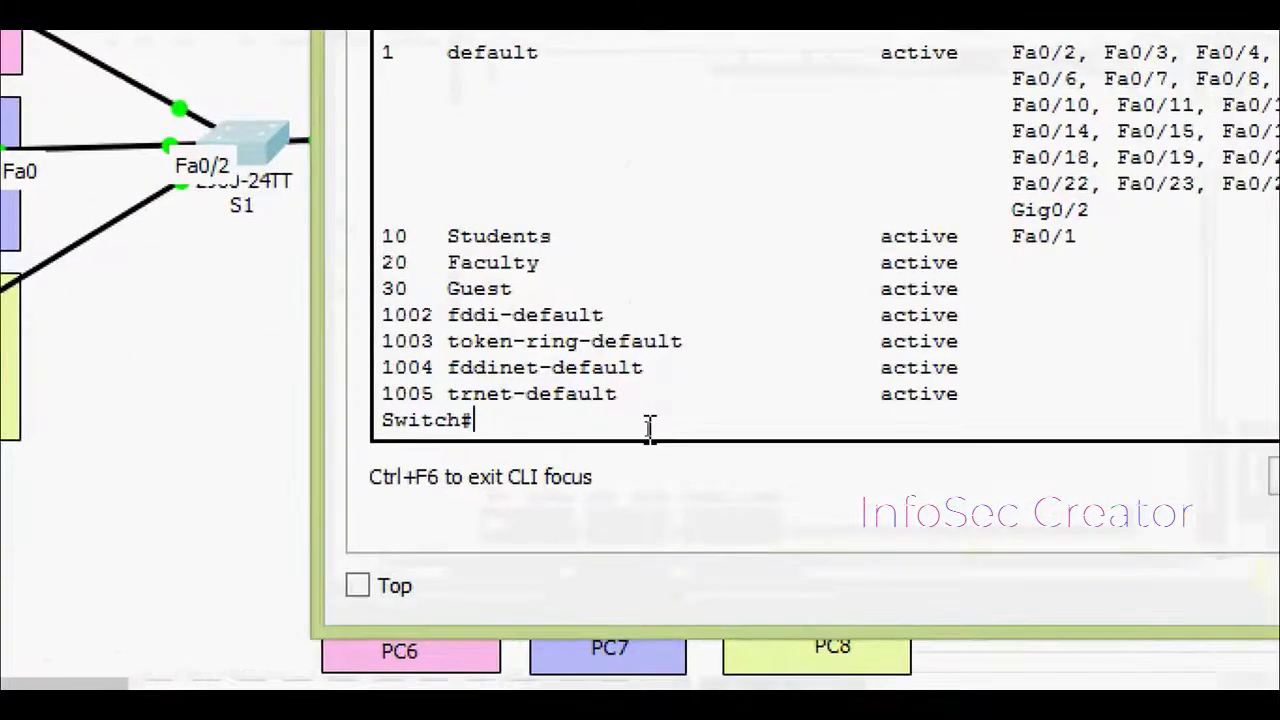
# Enter global configuration mode on S1, open interface FastEthernet 0/2 and begin a switchport command
pyautogui.write('conf')
pyautogui.press('Tab')
pyautogui.write('t')
pyautogui.press('Tab')
pyautogui.press('Return')
pyautogui.press('Return')
pyautogui.write('inter')
pyautogui.press('Tab')
pyautogui.write('f')
pyautogui.press('Tab')
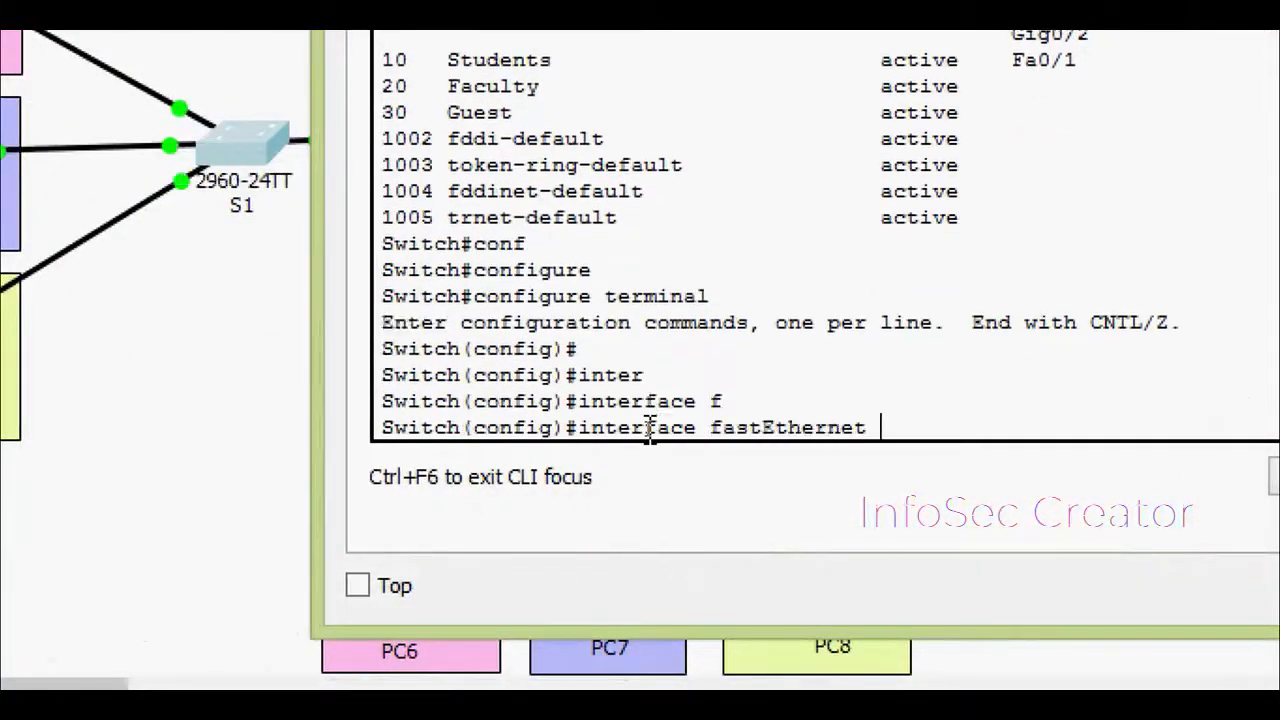
pyautogui.write('0/2')
pyautogui.press('Return')
pyautogui.write('swi')
pyautogui.press('Tab')
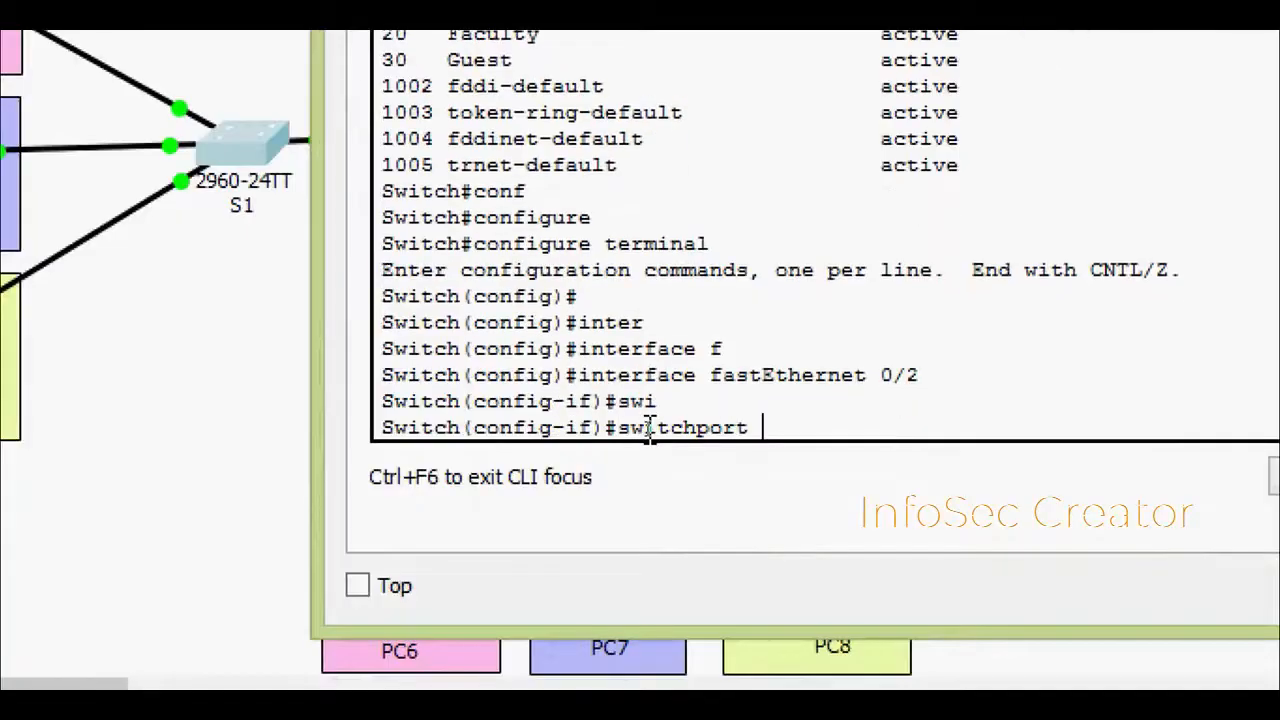
pyautogui.write('ac')
pyautogui.press('Tab')
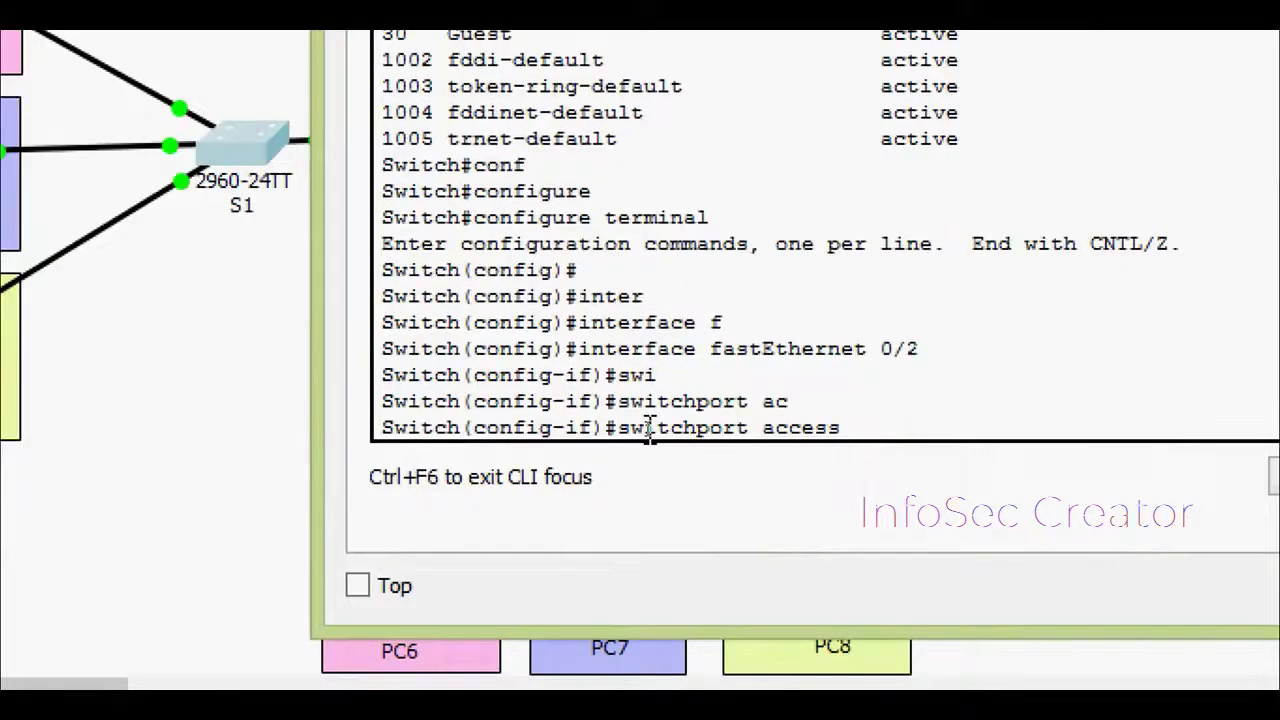
pyautogui.press('BackSpace')
pyautogui.press('BackSpace')
pyautogui.press('BackSpace')
pyautogui.press('BackSpace')
pyautogui.press('BackSpace')
# Complete the switchport command on FastEthernet 0/2 to set the port to access mode
pyautogui.write('mo')
pyautogui.press('Tab')
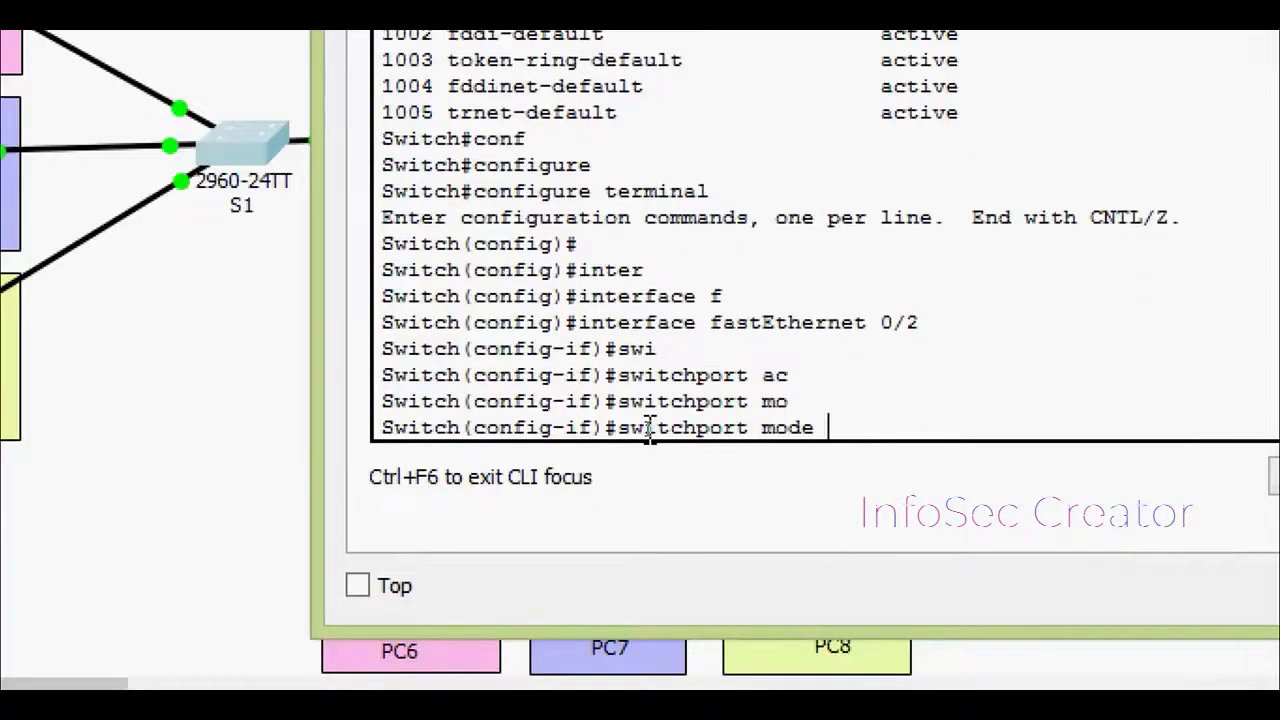
pyautogui.write('ac')
pyautogui.press('Tab')
pyautogui.press('Return')
# Assign FastEthernet 0/2 on S1 to access VLAN 20 and return to privileged mode
pyautogui.write('sw')
pyautogui.press('Tab')
pyautogui.write('ac')
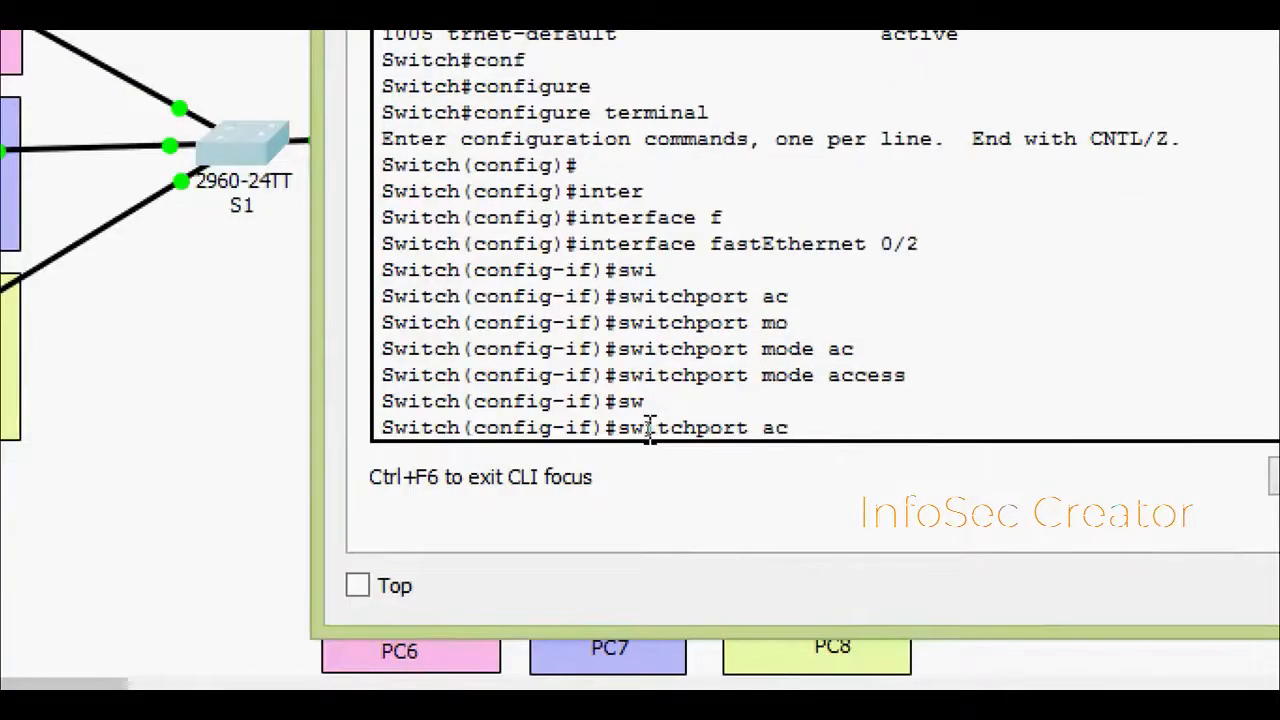
pyautogui.press('Tab')
pyautogui.write('vl')
pyautogui.press('Tab')
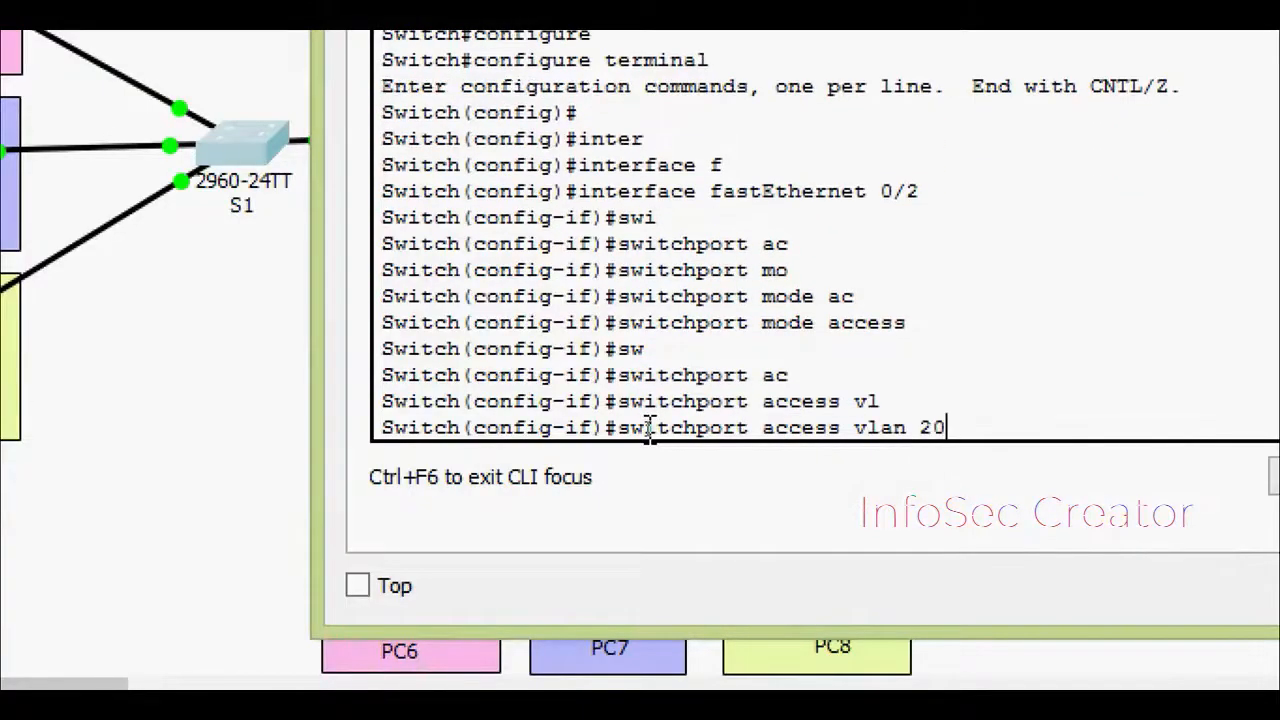
pyautogui.write('20')
pyautogui.press('Return')
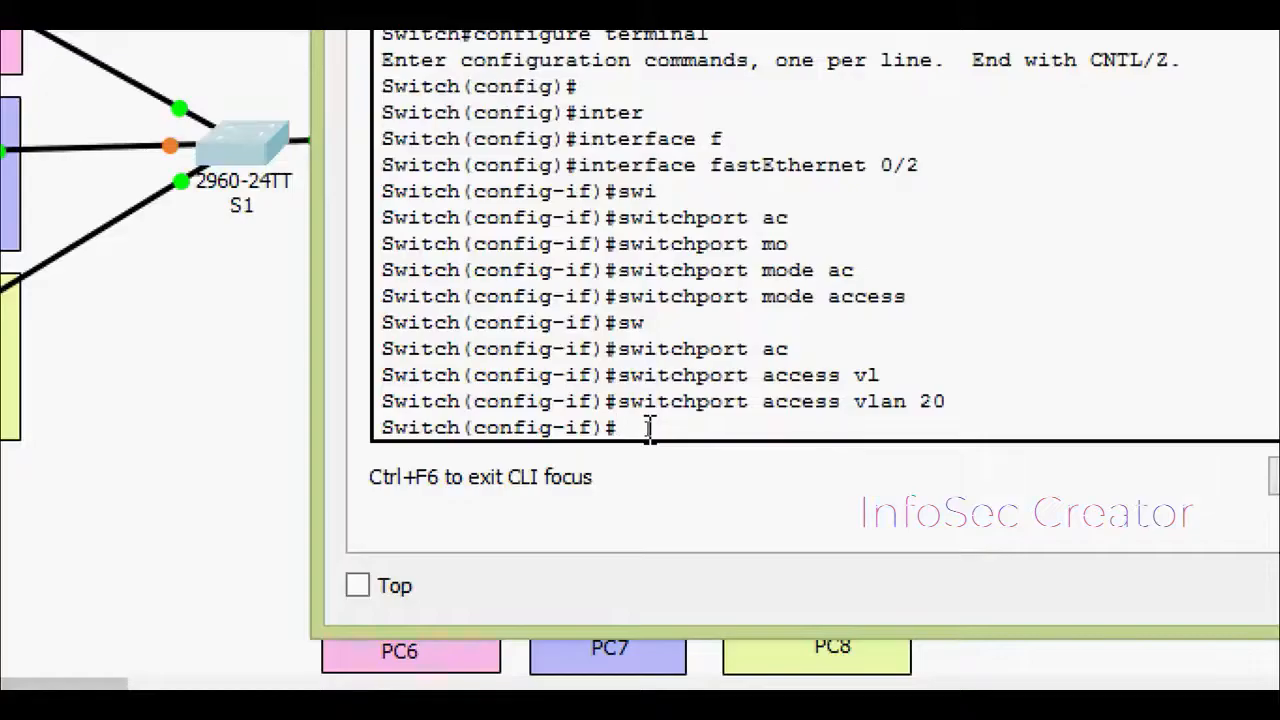
pyautogui.hotkey('ctrl', 'z')
# Run show vlan brief on S1 and highlight the VLAN 20 Faculty row with its port
pyautogui.write('sh')
pyautogui.press('Tab')
pyautogui.write('vl')
pyautogui.press('Tab')
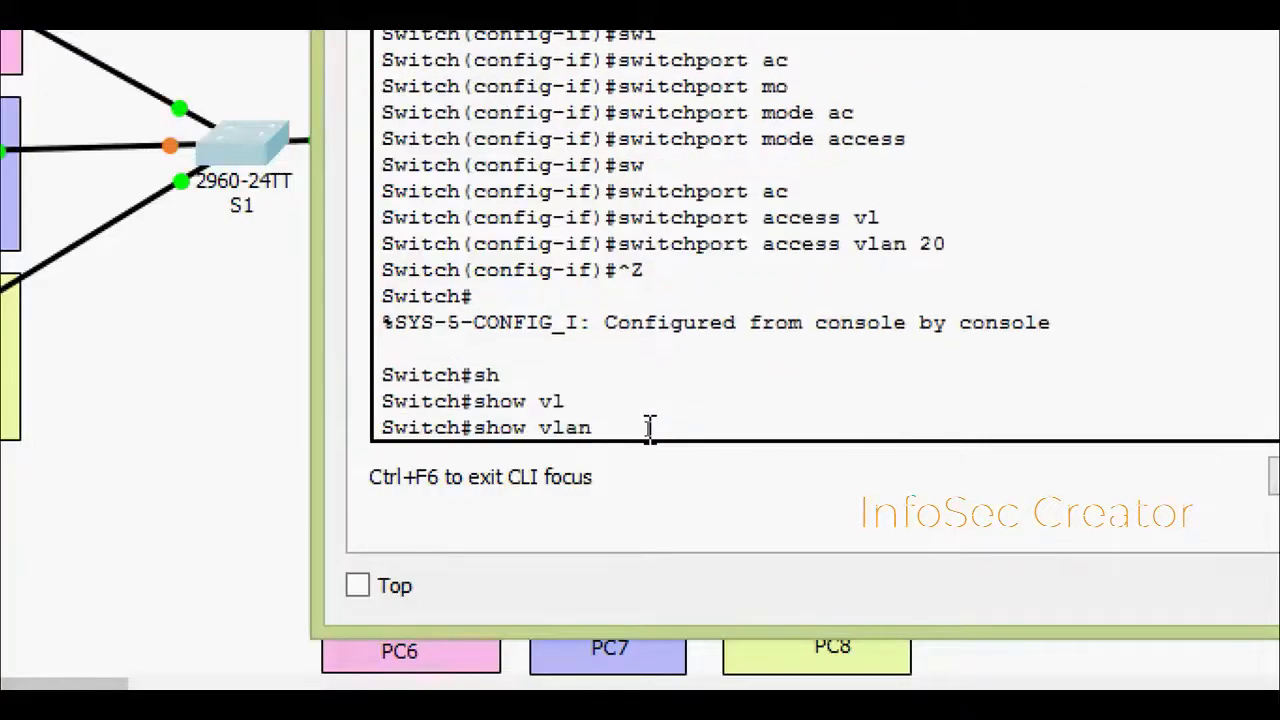
pyautogui.press('Return')
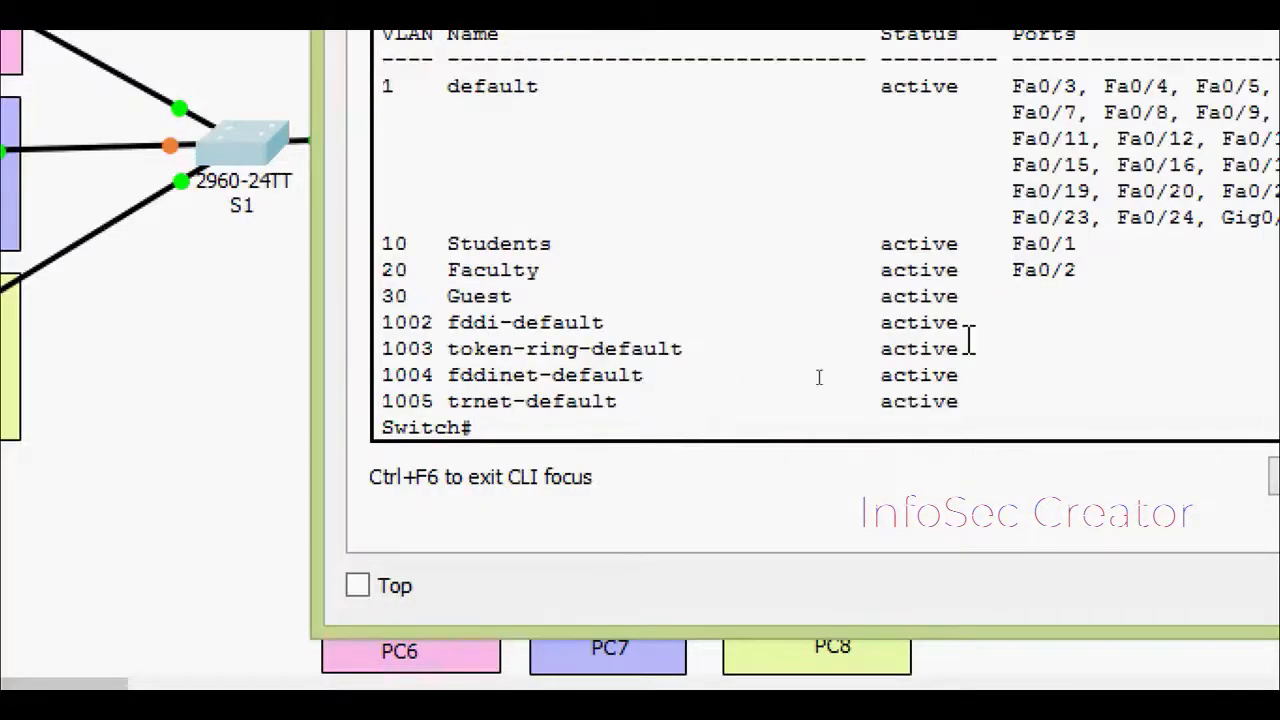
pyautogui.moveTo(1086, 272); pyautogui.dragTo(360, 274)
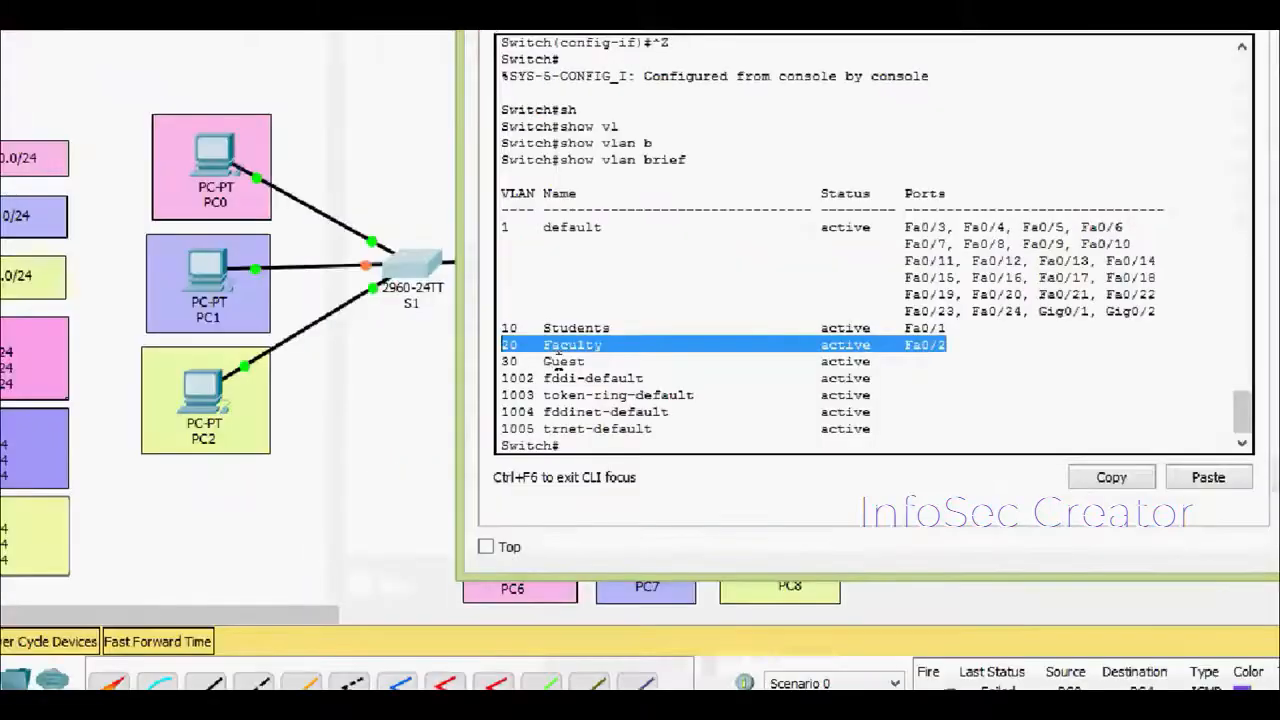
pyautogui.click(544, 302)
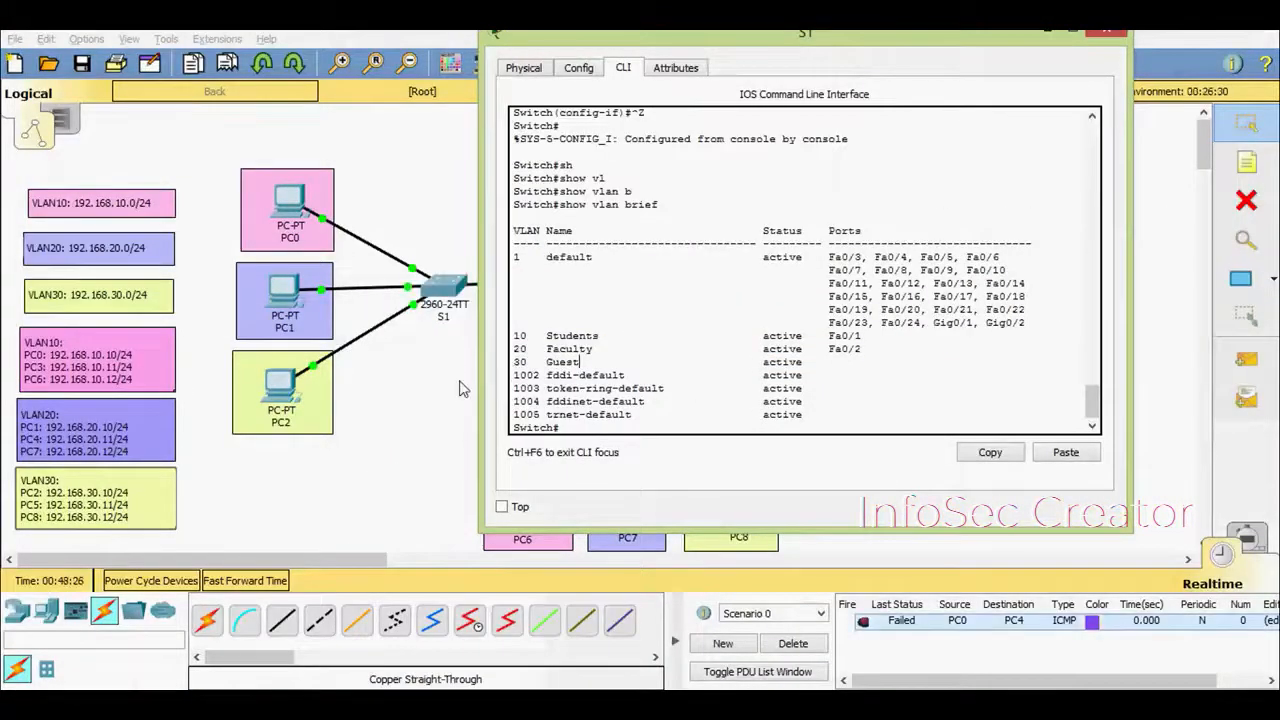
# Check in the topology which S1 port PC2's link uses
pyautogui.click(460, 388)
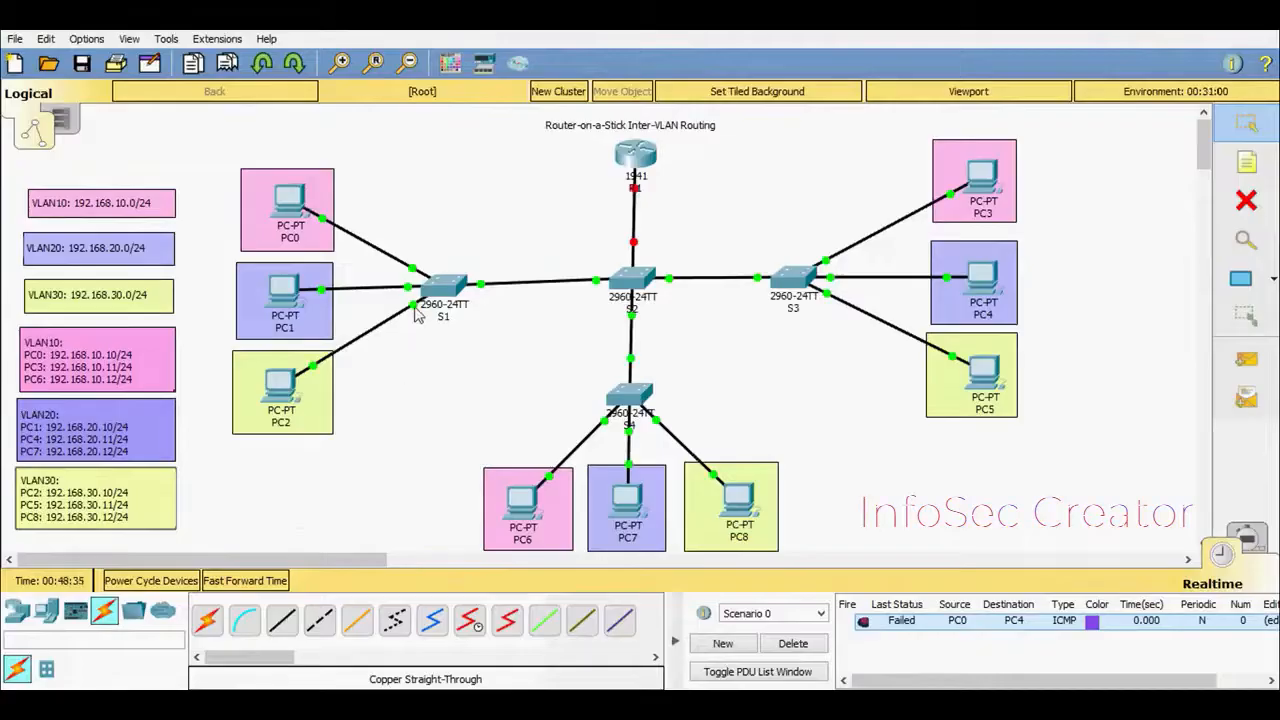
pyautogui.moveTo(414, 306)
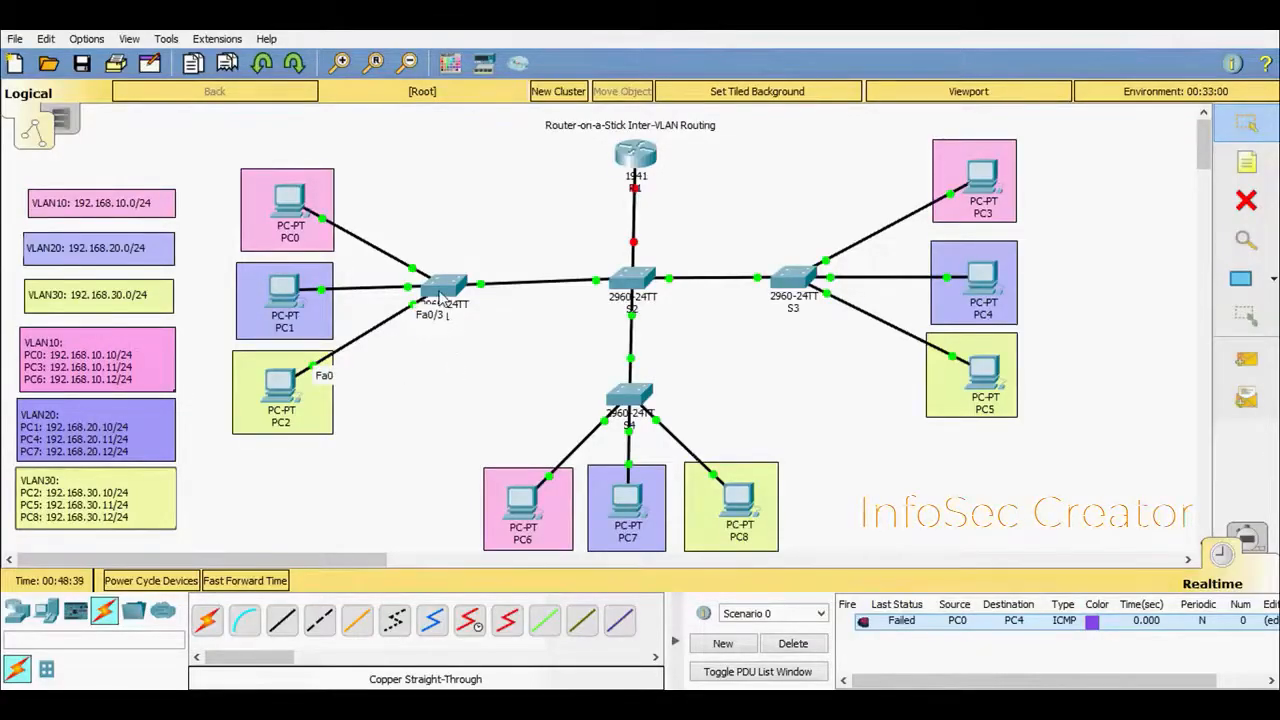
# Open the S1 switch's command line and enter global configuration mode
pyautogui.click(440, 287)
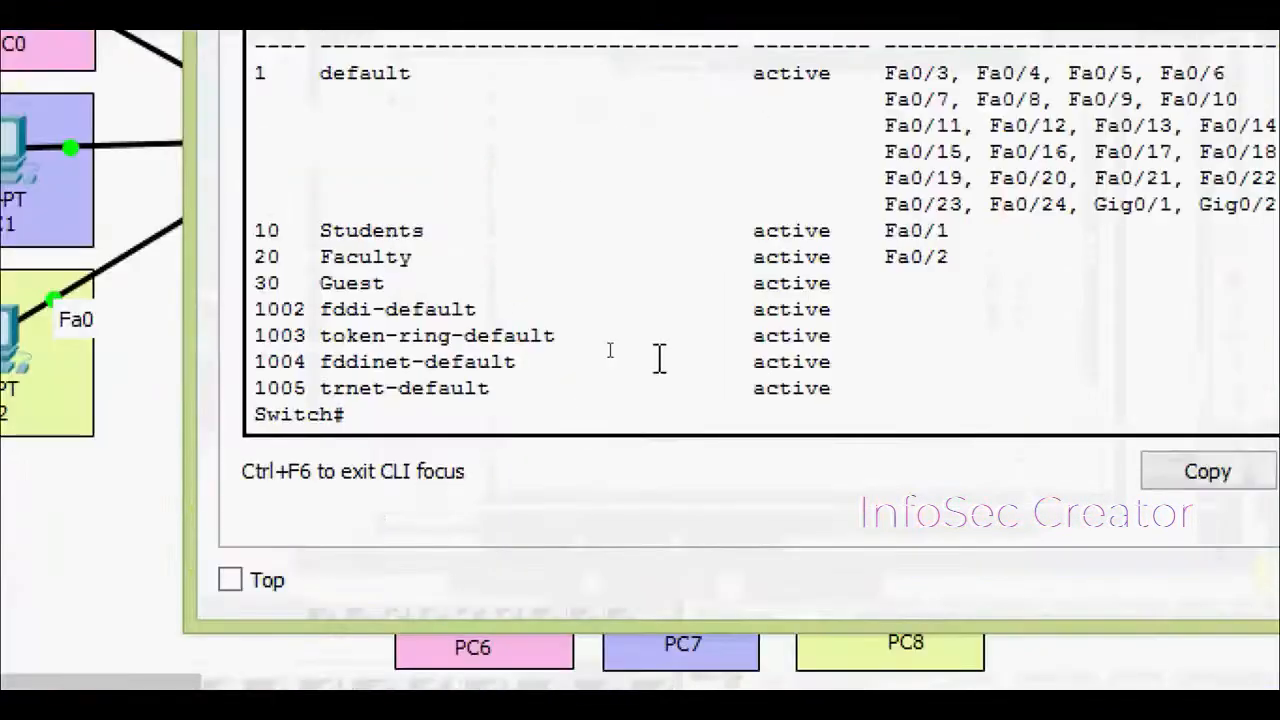
pyautogui.write('conf')
pyautogui.press('Tab')
pyautogui.write('t')
pyautogui.press('Tab')
pyautogui.press('Return')
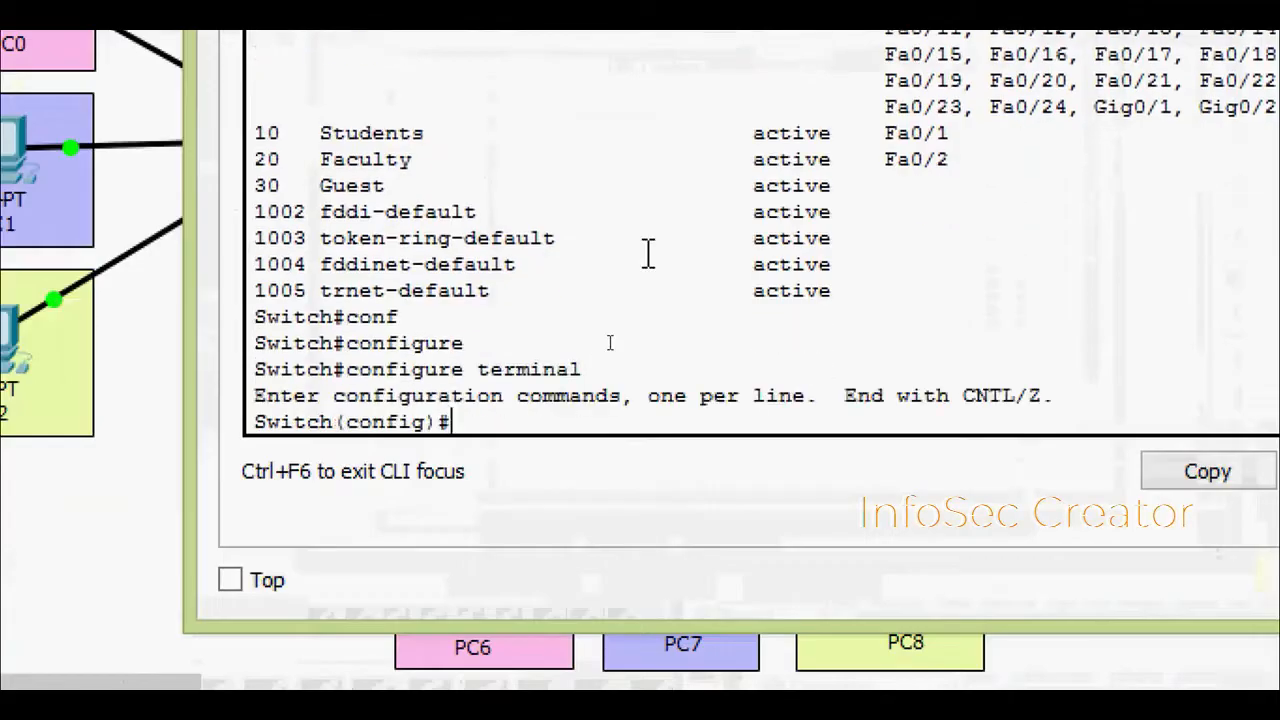
# Enter interface configuration for FastEthernet 0/3 on S1
pyautogui.write('inter')
pyautogui.press('Tab')
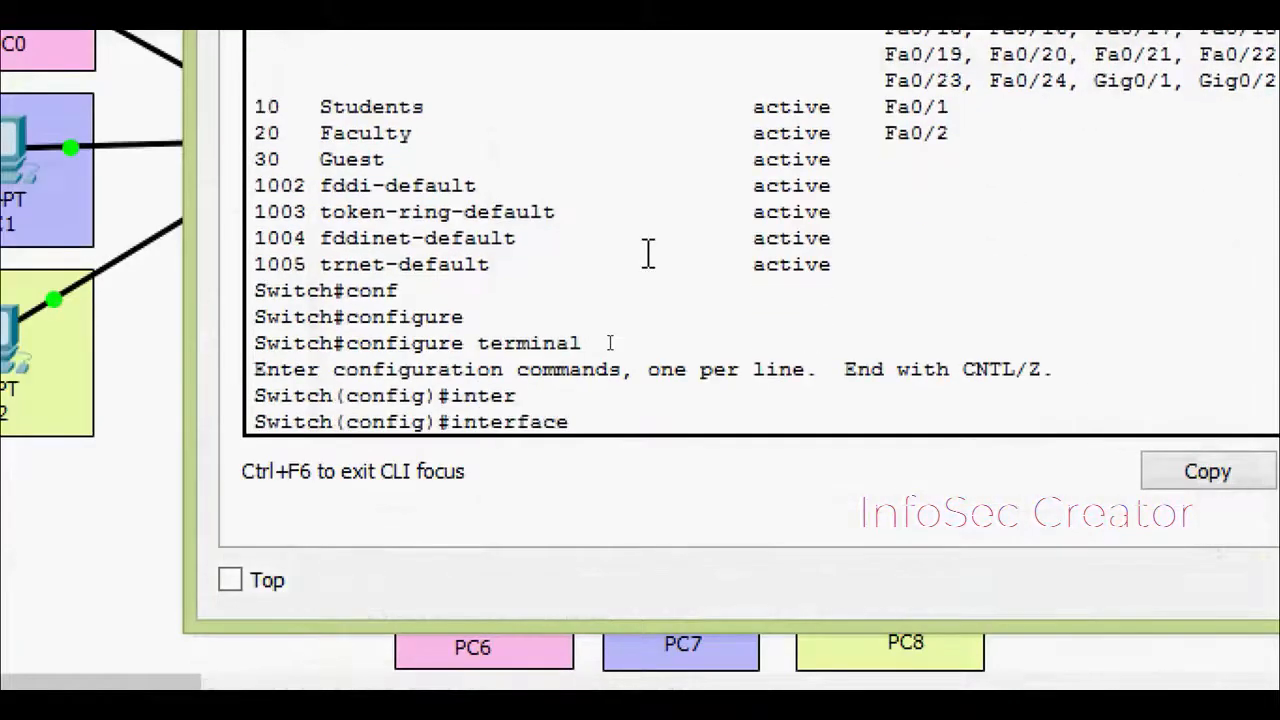
pyautogui.write('f')
pyautogui.press('Tab')
pyautogui.write('0/')
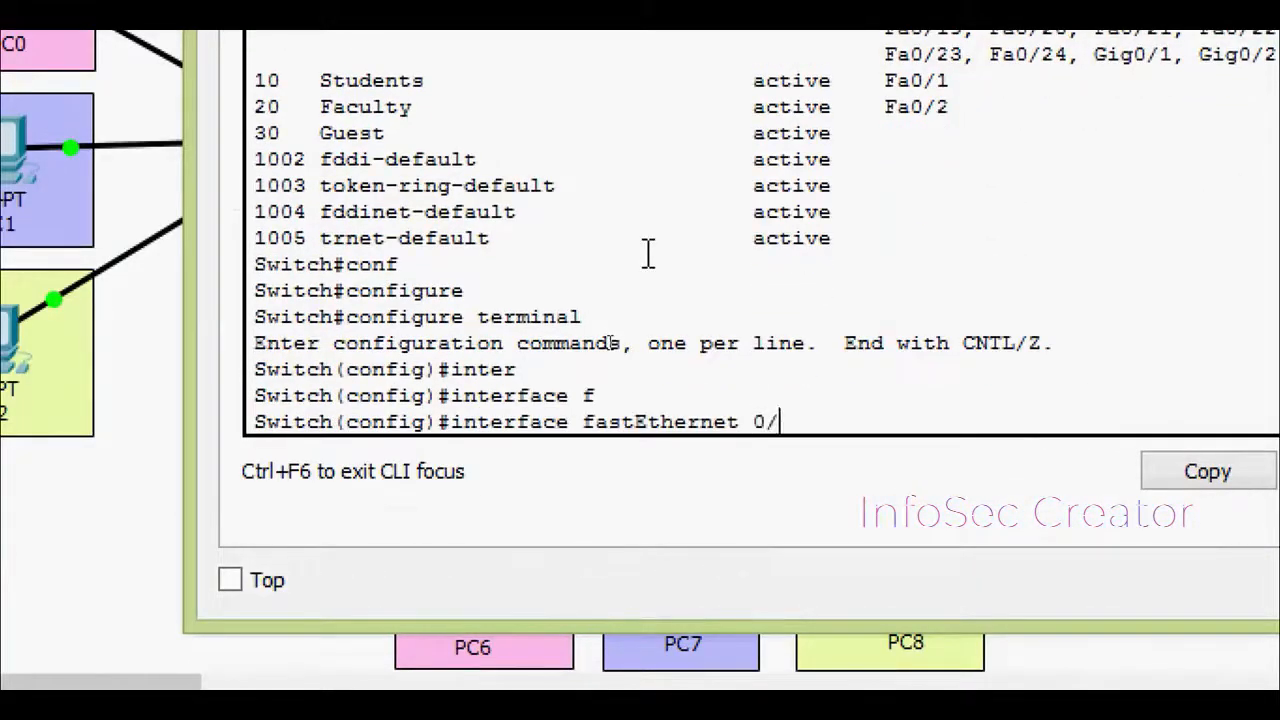
pyautogui.write('3')
pyautogui.press('Return')
# Set FastEthernet 0/3 on S1 to switchport access mode
pyautogui.write('swi')
pyautogui.press('Tab')
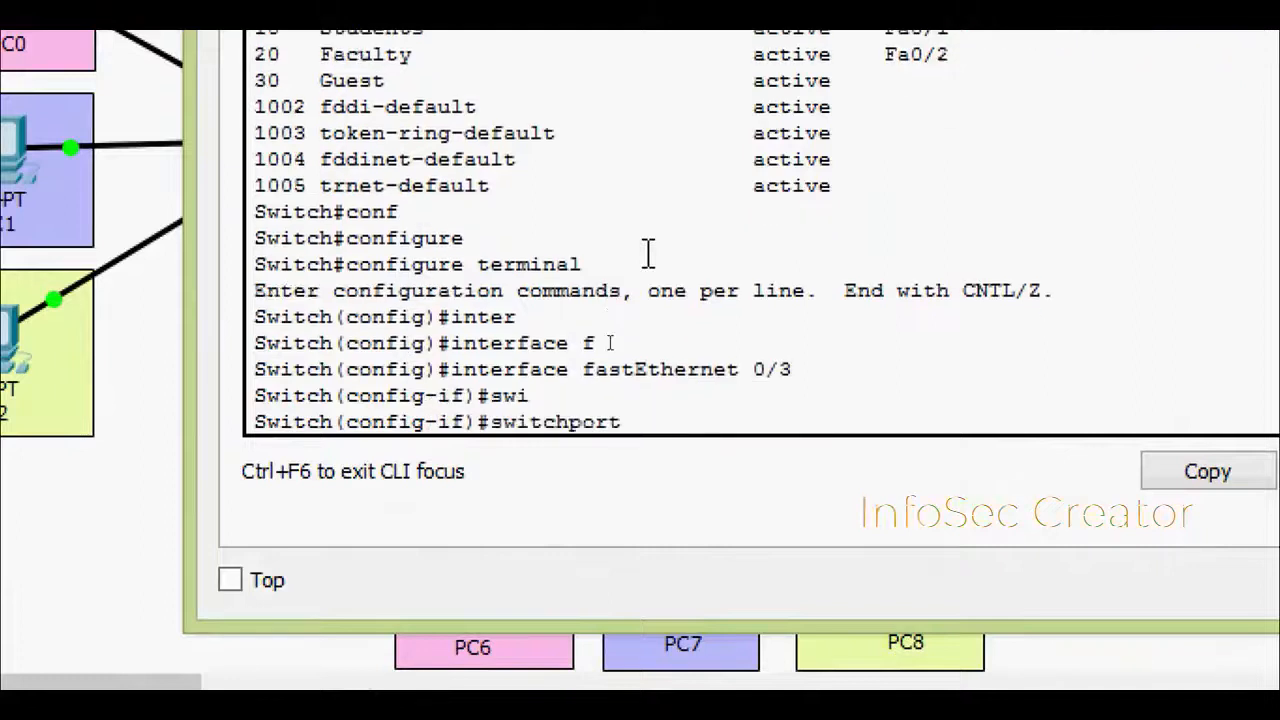
pyautogui.write('mo')
pyautogui.press('Tab')
pyautogui.write('ac')
pyautogui.press('Tab')
pyautogui.press('Return')
# Assign FastEthernet 0/3 on S1 to access VLAN 30 and return to privileged mode
pyautogui.write('s')
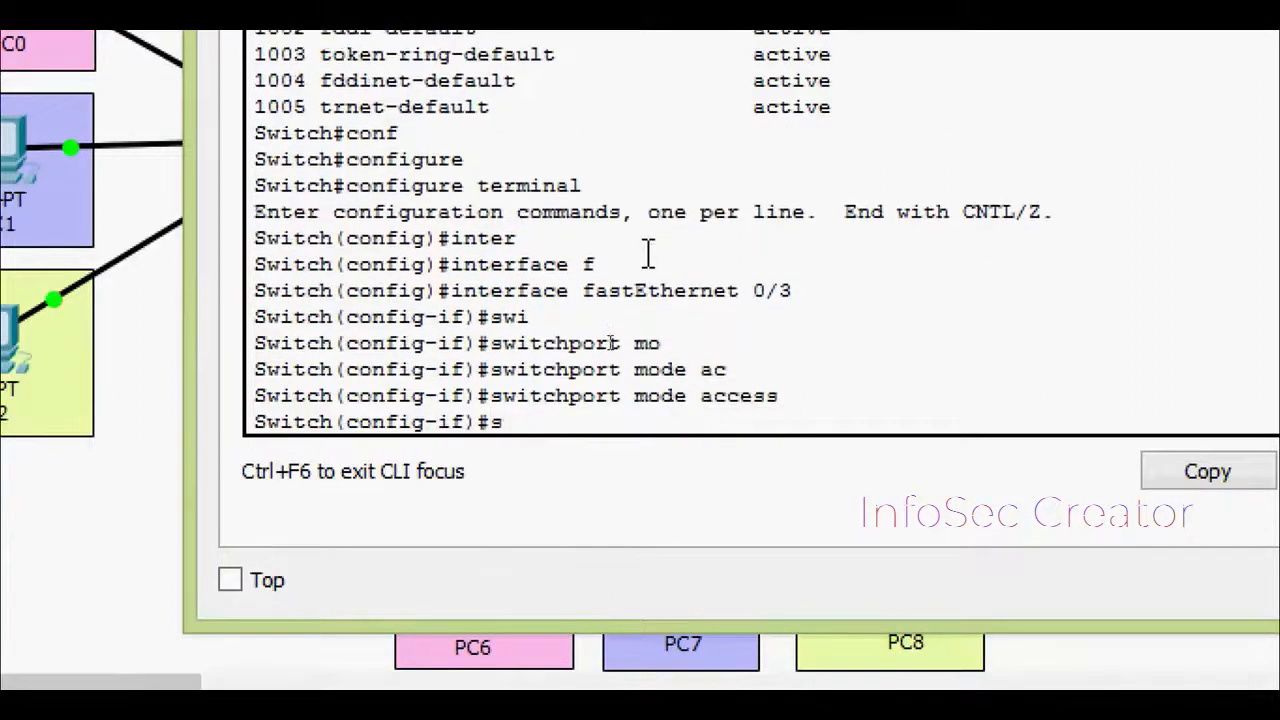
pyautogui.write('w')
pyautogui.press('Tab')
pyautogui.write('ac')
pyautogui.press('Tab')
pyautogui.write('vl')
pyautogui.press('Tab')
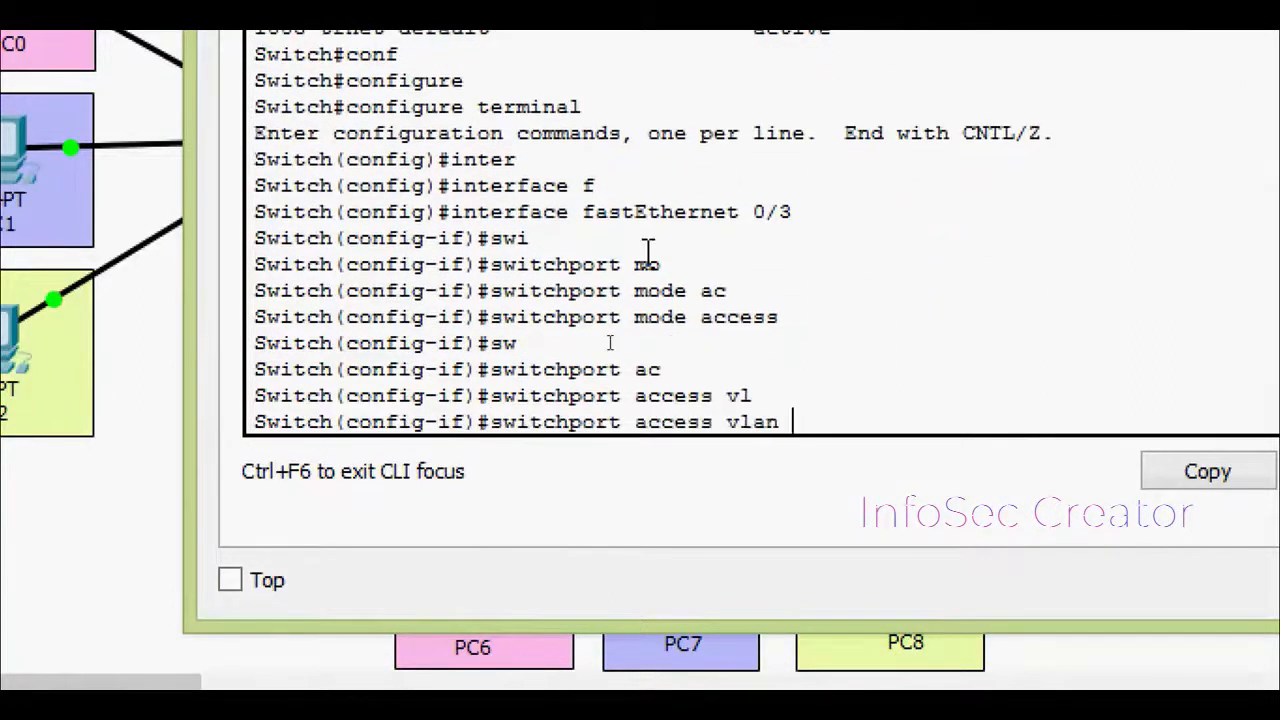
pyautogui.write('30')
pyautogui.press('Return')
pyautogui.hotkey('ctrl', 'z')
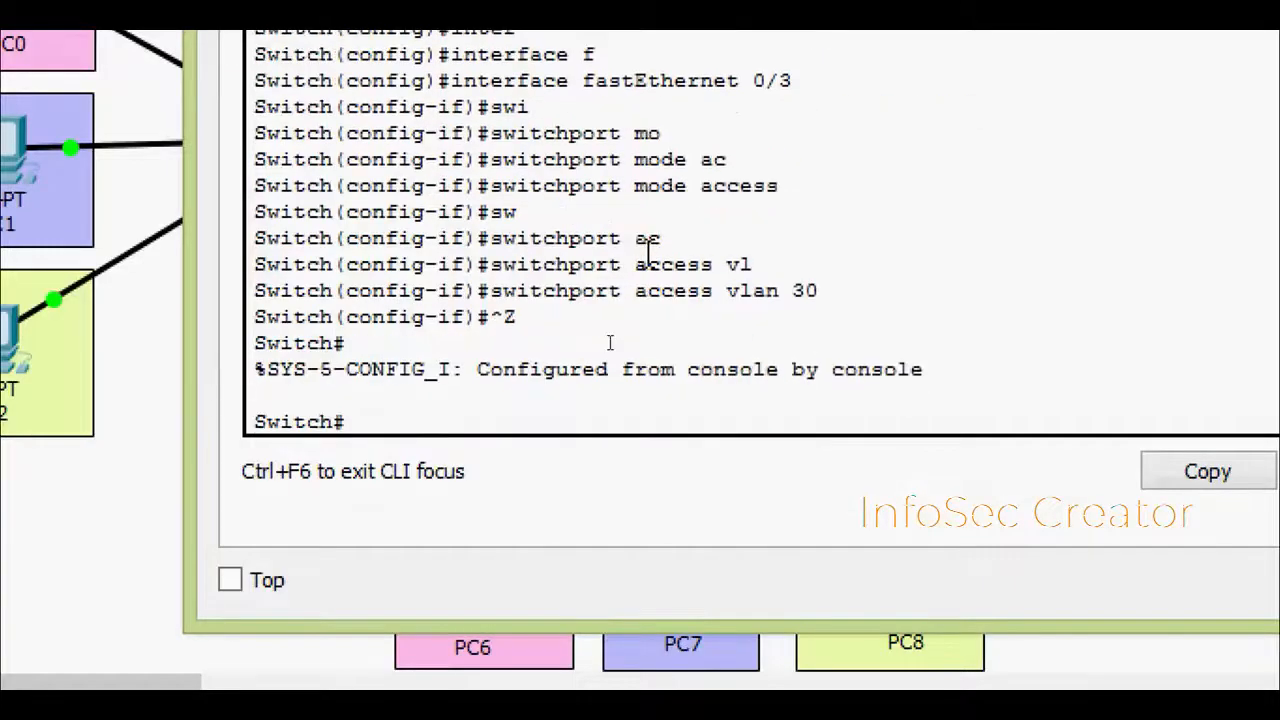
# Run show vlan brief on S1 and highlight the VLAN 30 Guest row with its port
pyautogui.write('sh')
pyautogui.press('Tab')
pyautogui.write('vl')
pyautogui.press('Tab')
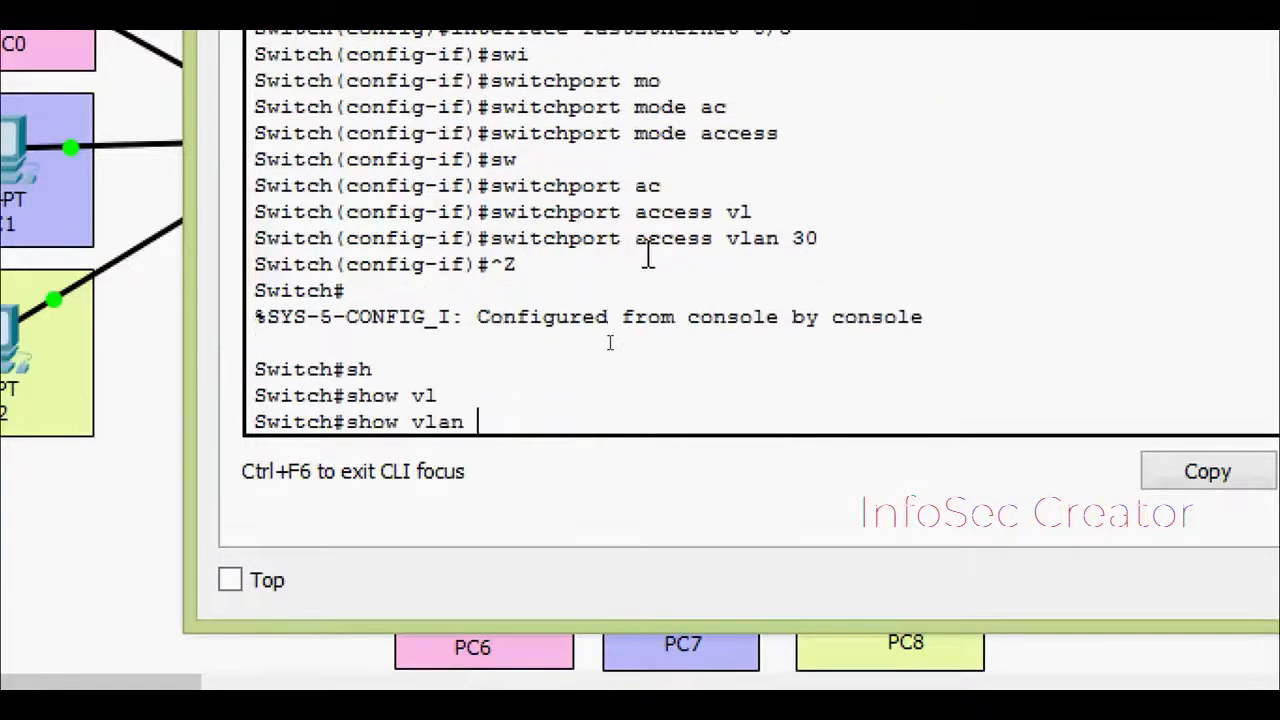
pyautogui.press('Return')
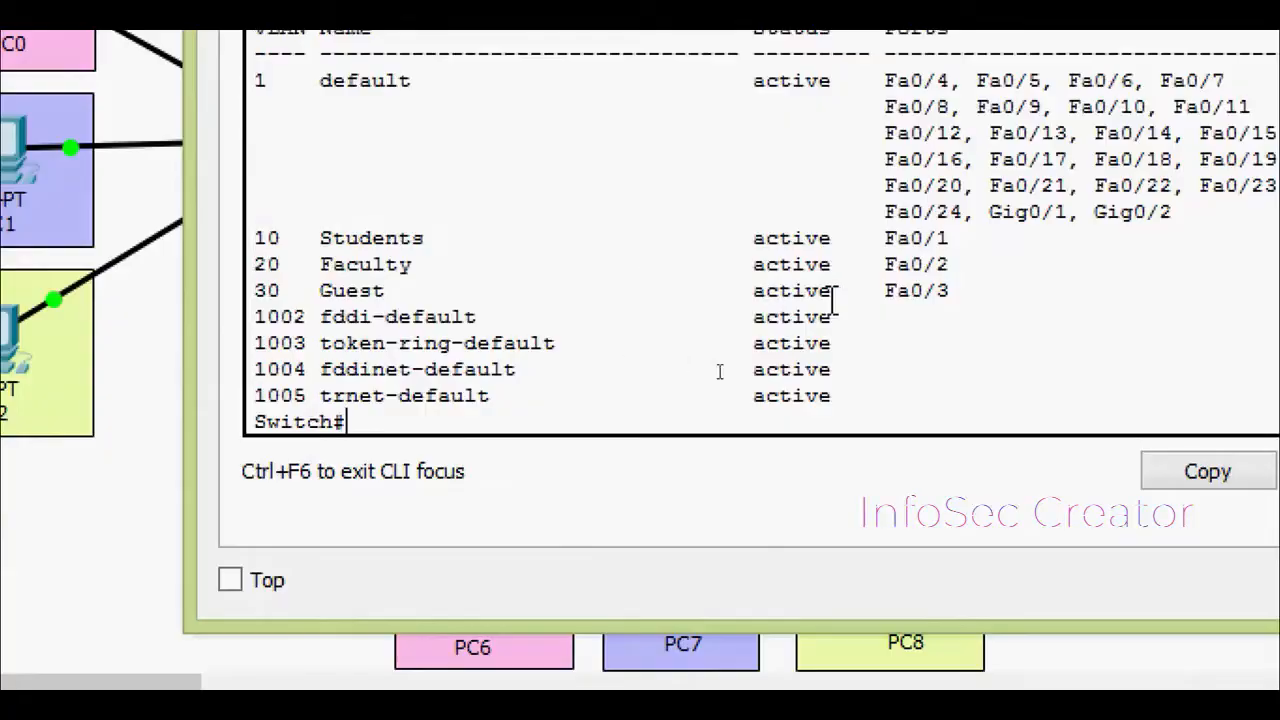
pyautogui.moveTo(957, 293); pyautogui.dragTo(240, 294)
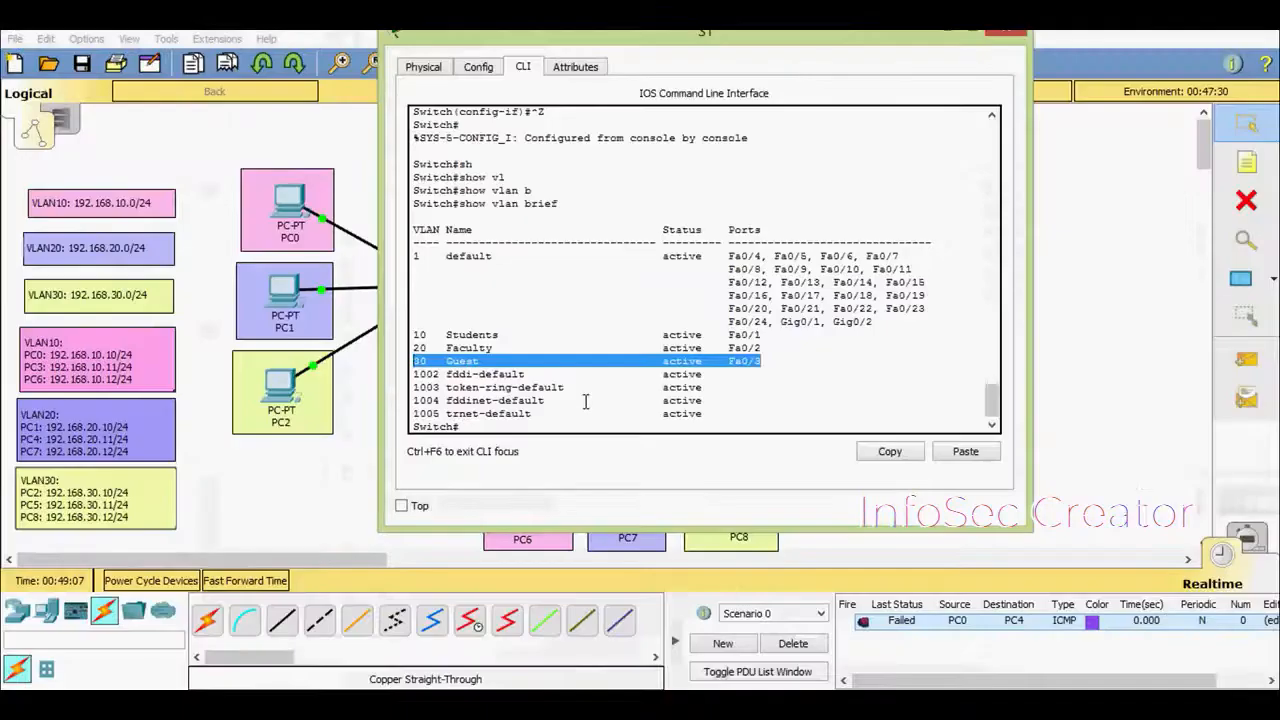
pyautogui.click(596, 377)
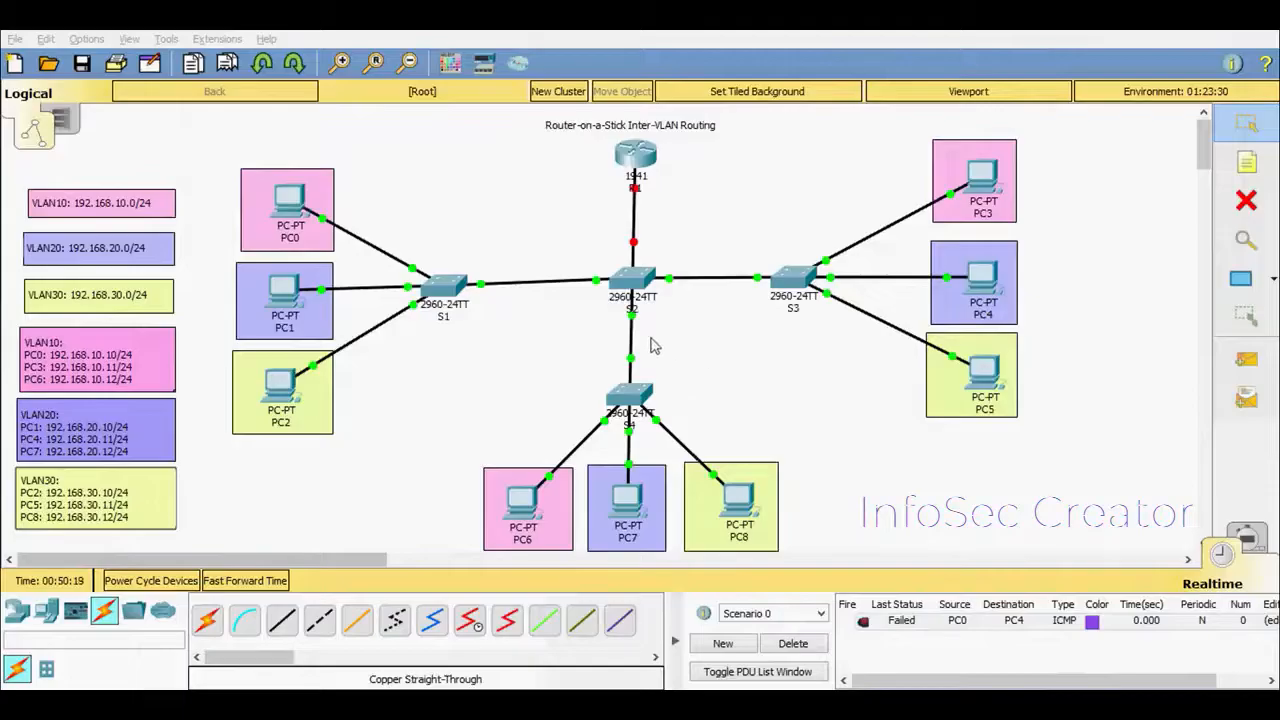
# Open the S3 switch's command line and enable privileged mode
pyautogui.click(828, 371)
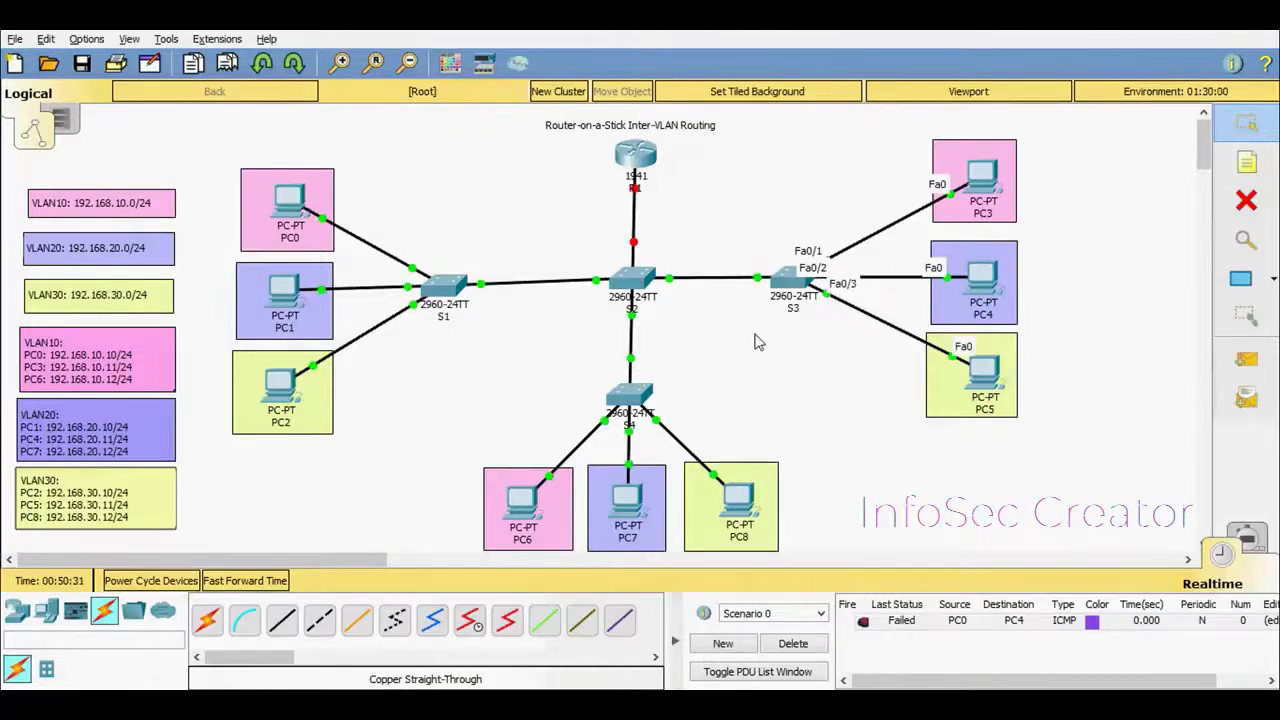
pyautogui.click(790, 290)
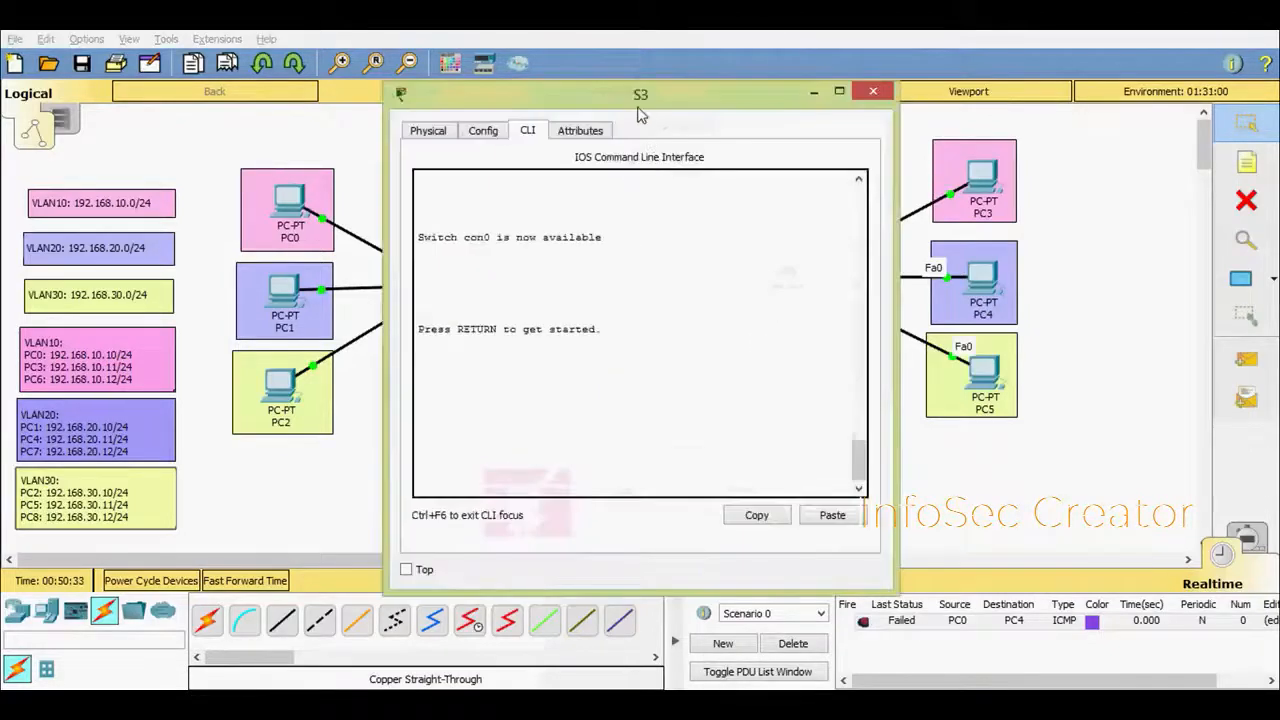
pyautogui.moveTo(640, 113); pyautogui.dragTo(562, 48)
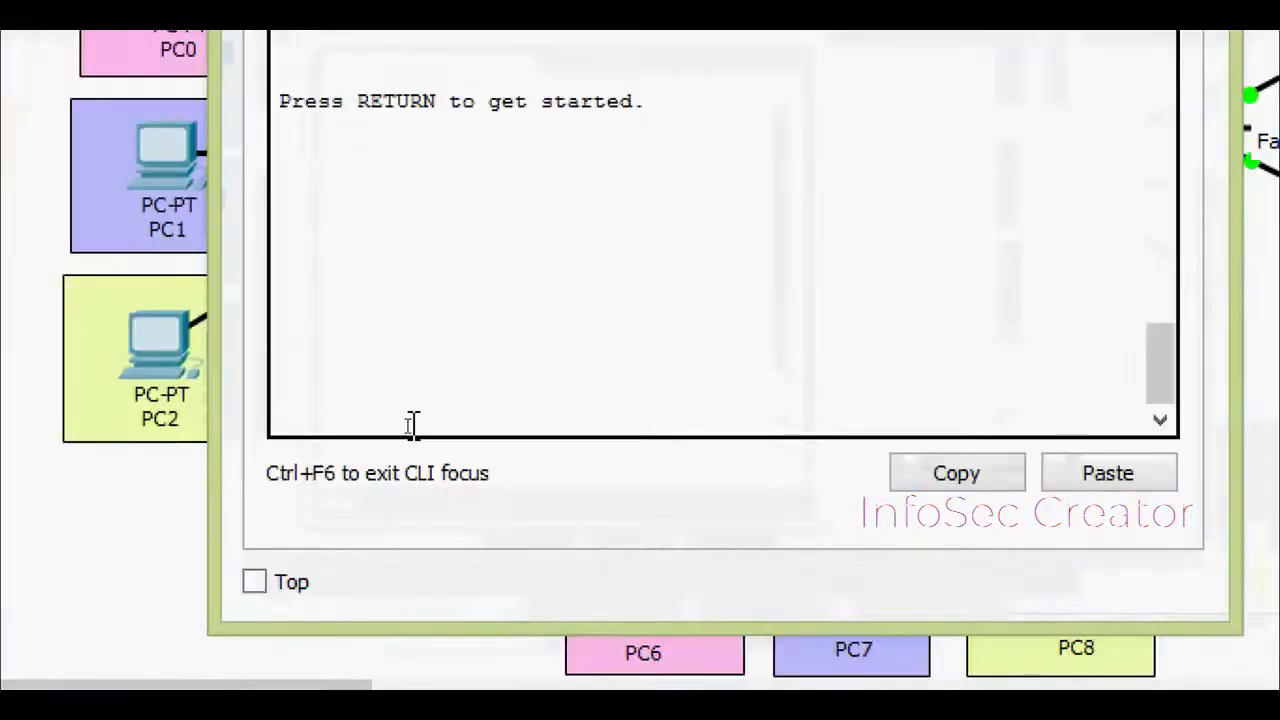
pyautogui.press('Return')
pyautogui.write('ena')
pyautogui.press('Tab')
pyautogui.press('Return')
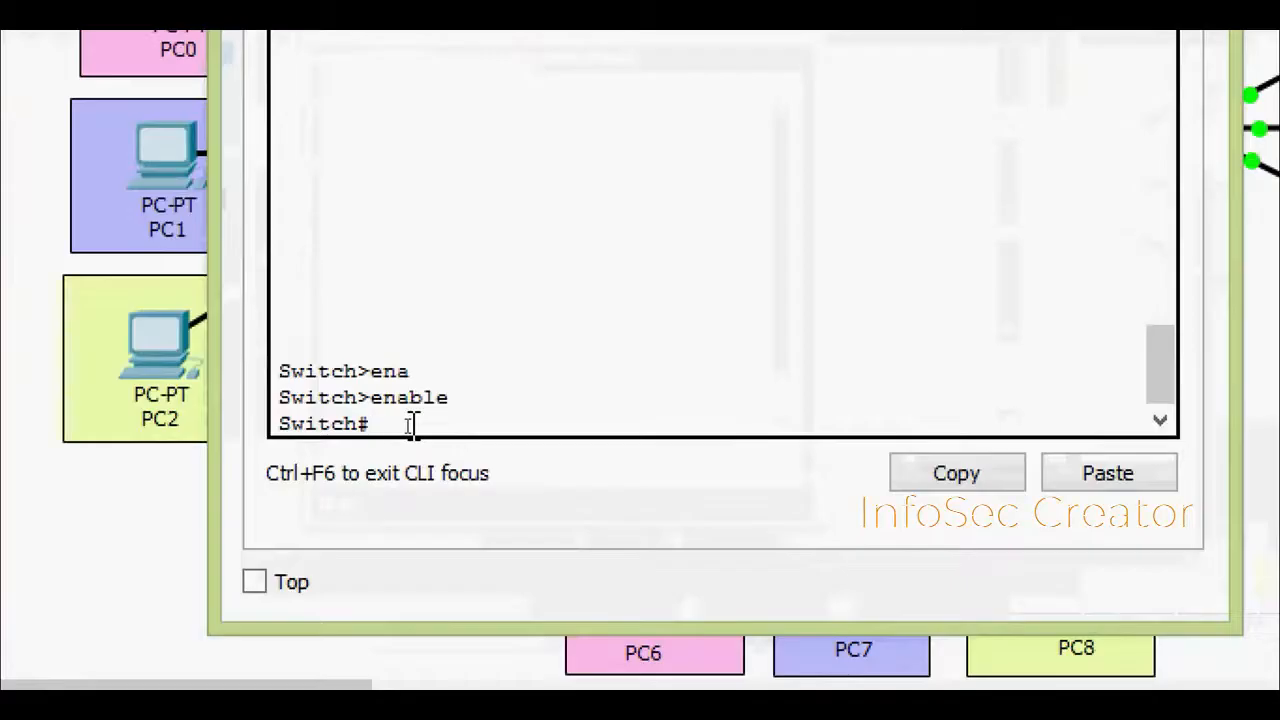
# Enter global configuration mode on S3 with configure terminal
pyautogui.write('conf')
pyautogui.press('Tab')
pyautogui.press('Tab')
pyautogui.press('Return')
pyautogui.press('Return')
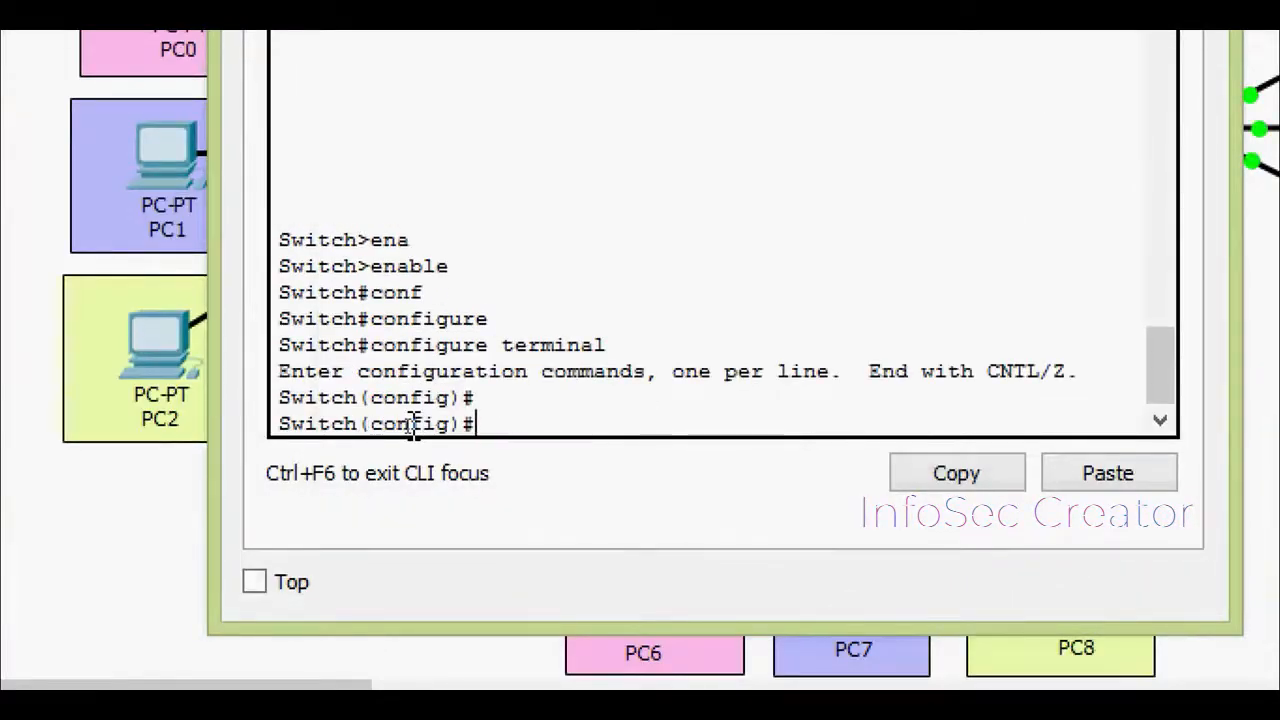
# Create VLAN 10 on S3 and name it Students
pyautogui.write('vl')
pyautogui.press('Tab')
pyautogui.write('10')
pyautogui.press('Return')
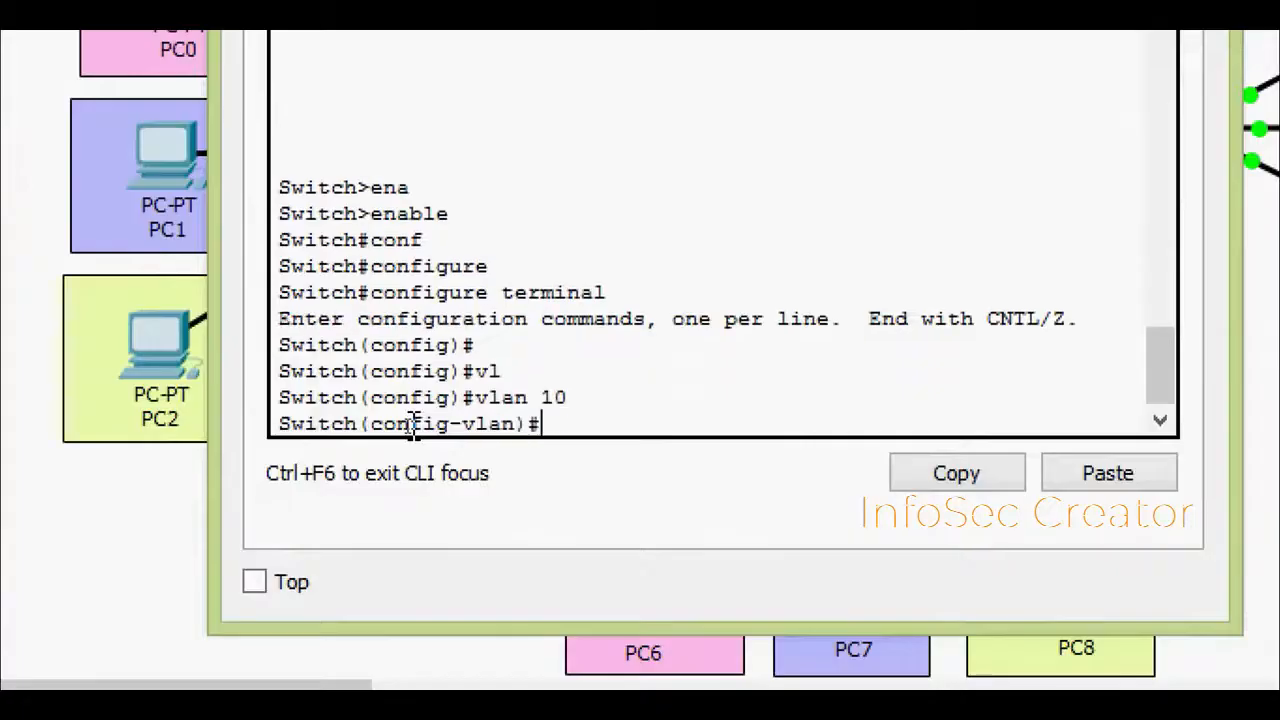
pyautogui.write('na')
pyautogui.press('Tab')
pyautogui.write('Stu')
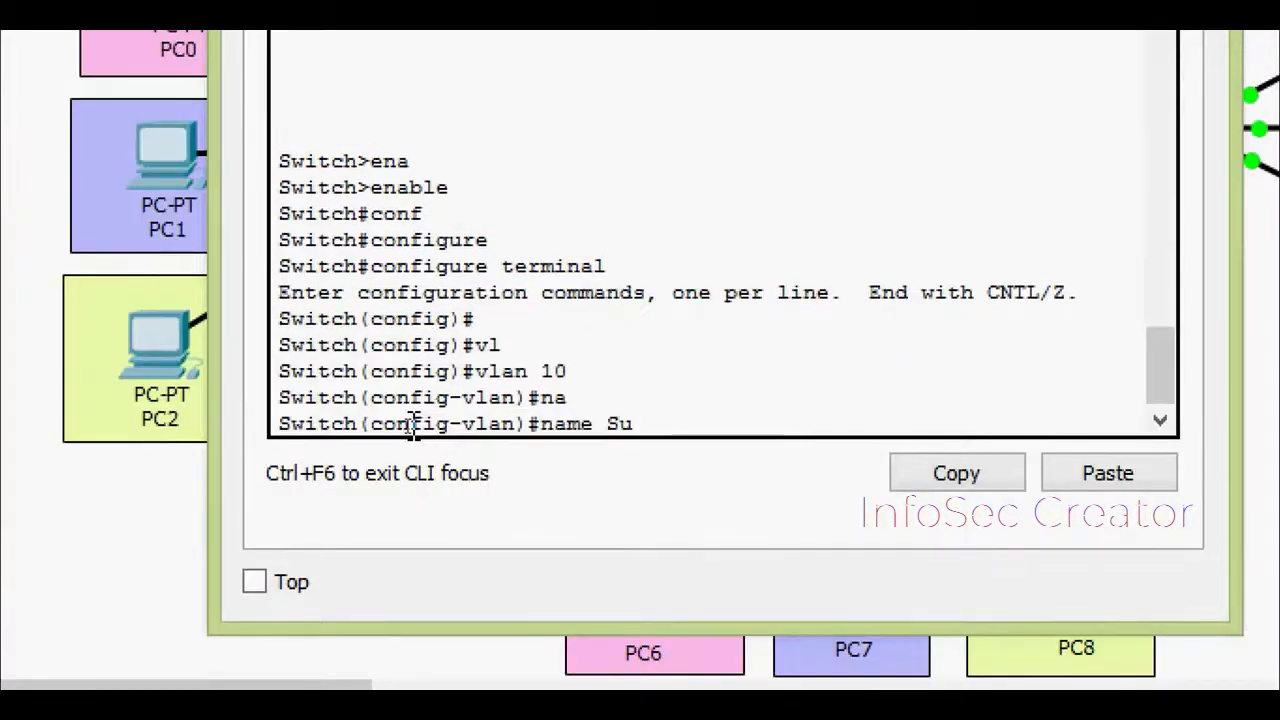
pyautogui.write('dents')
pyautogui.press('Return')
# Start the vlan command for another VLAN on S3
pyautogui.write('vlan)#vl')
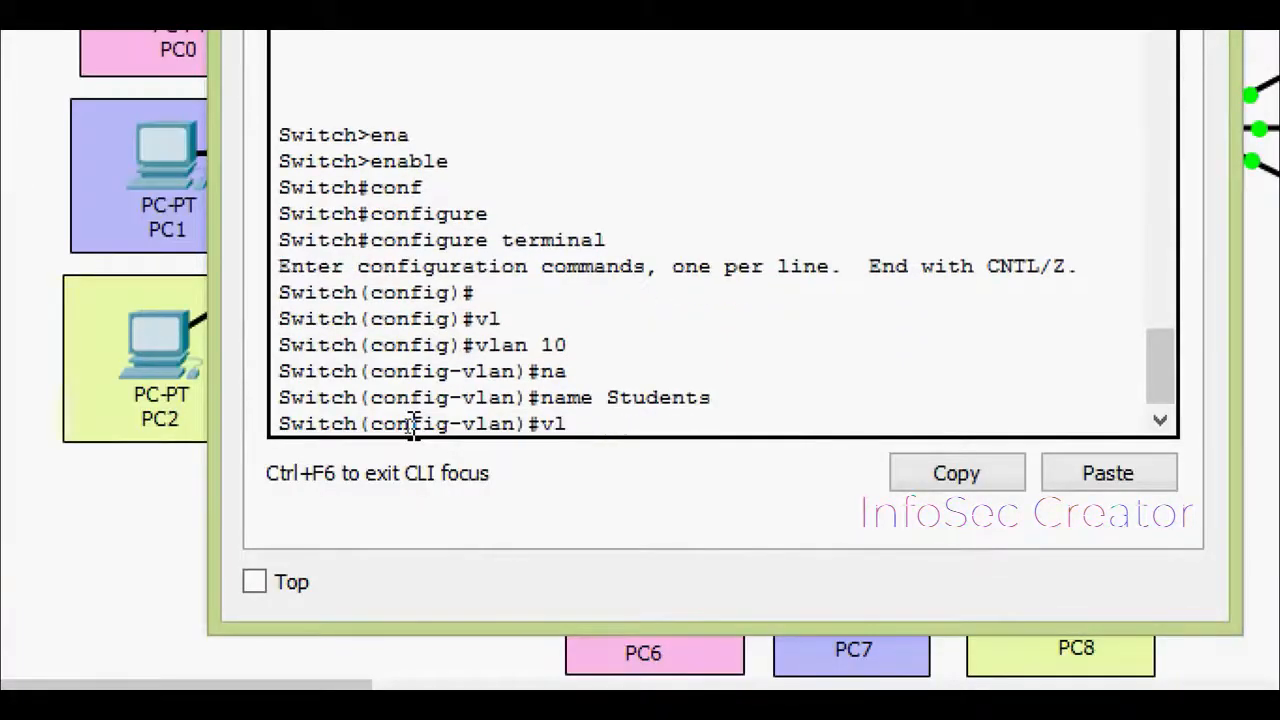
# Create VLAN 20 on the switch and name it Faculty
pyautogui.write(' 20')
pyautogui.press('Return')
pyautogui.write('na')
pyautogui.press('Tab')
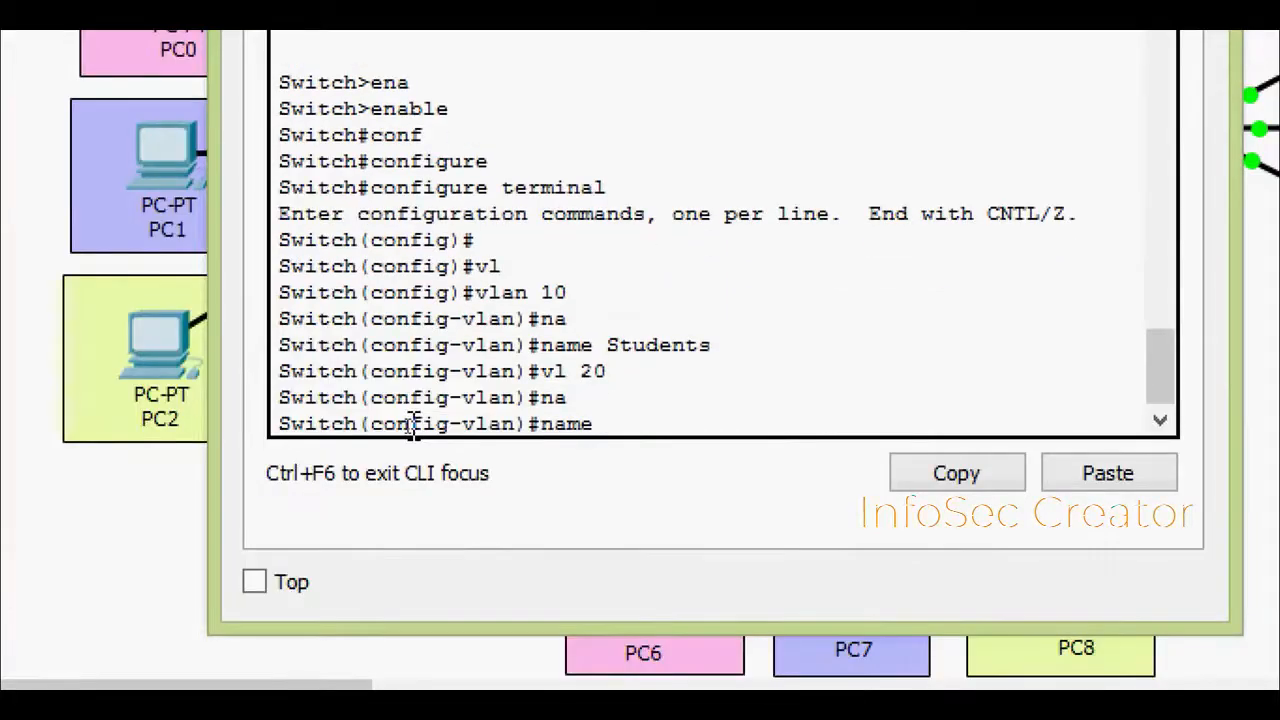
pyautogui.write('Faculty')
pyautogui.press('Return')
# Create VLAN 30 on the switch, name it Guest, and return to privileged EXEC mode
pyautogui.write('vl 30')
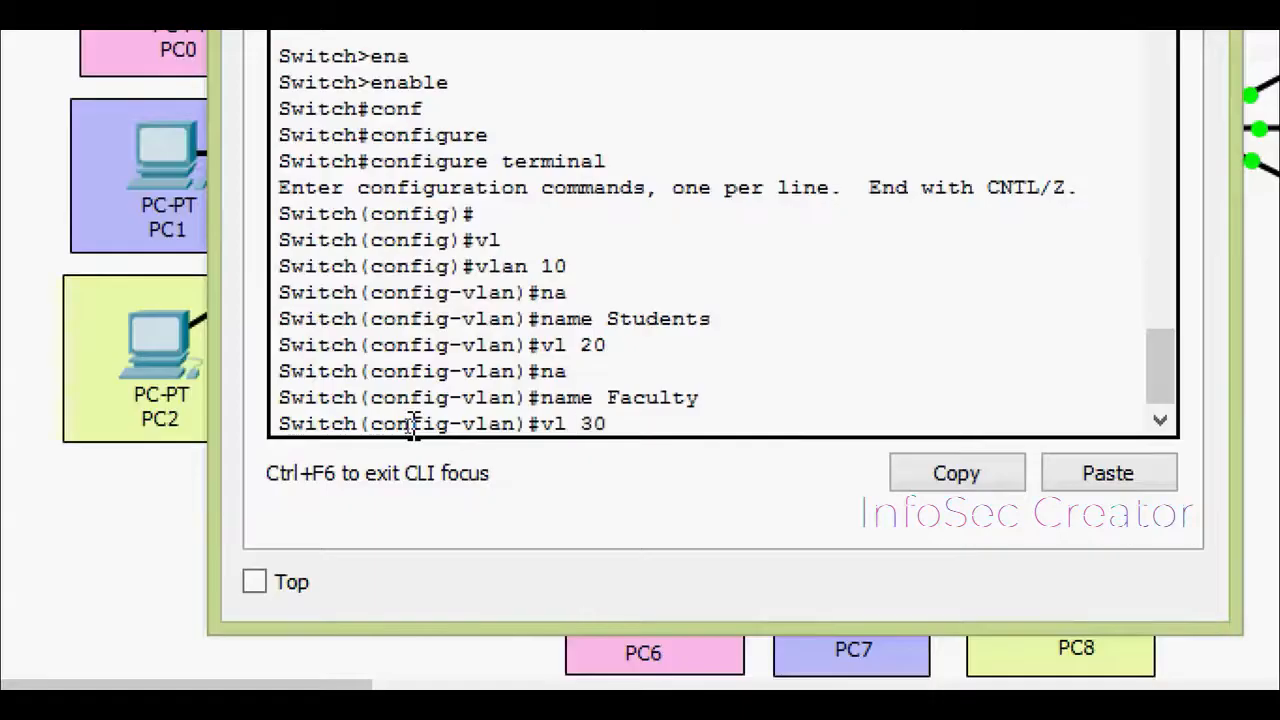
pyautogui.press('Return')
pyautogui.write('na')
pyautogui.press('Tab')
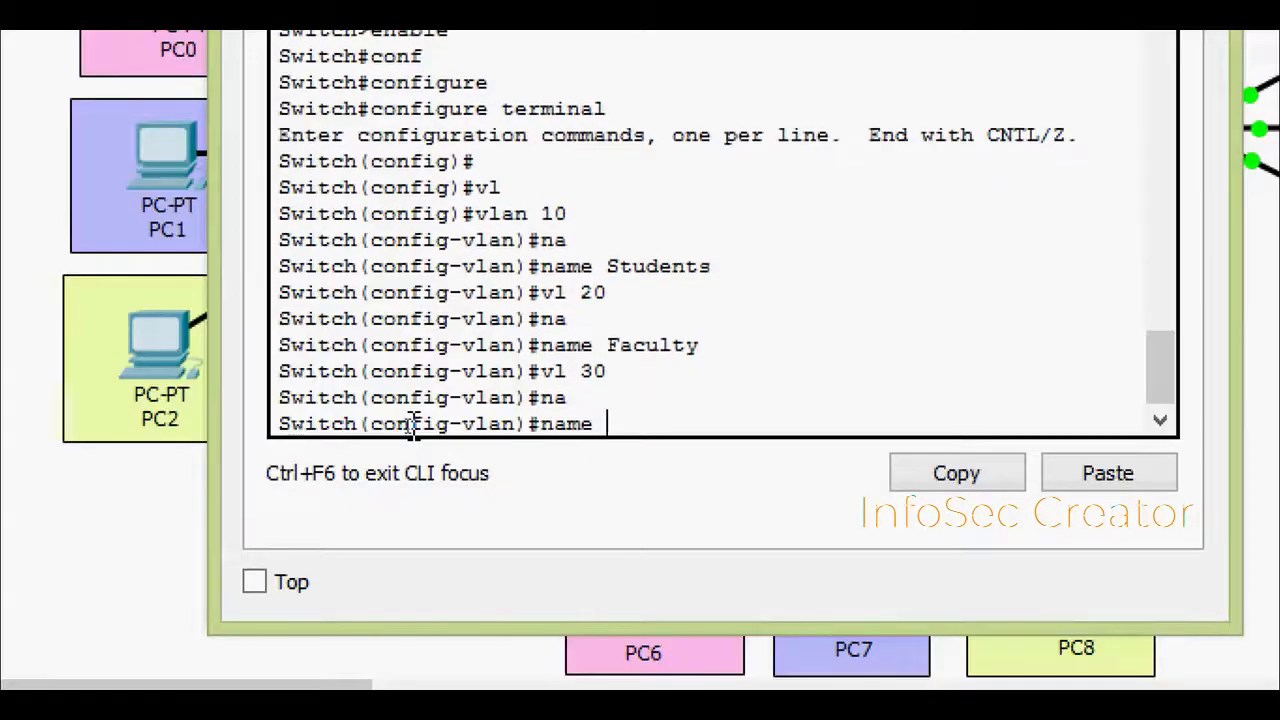
pyautogui.write('Guest')
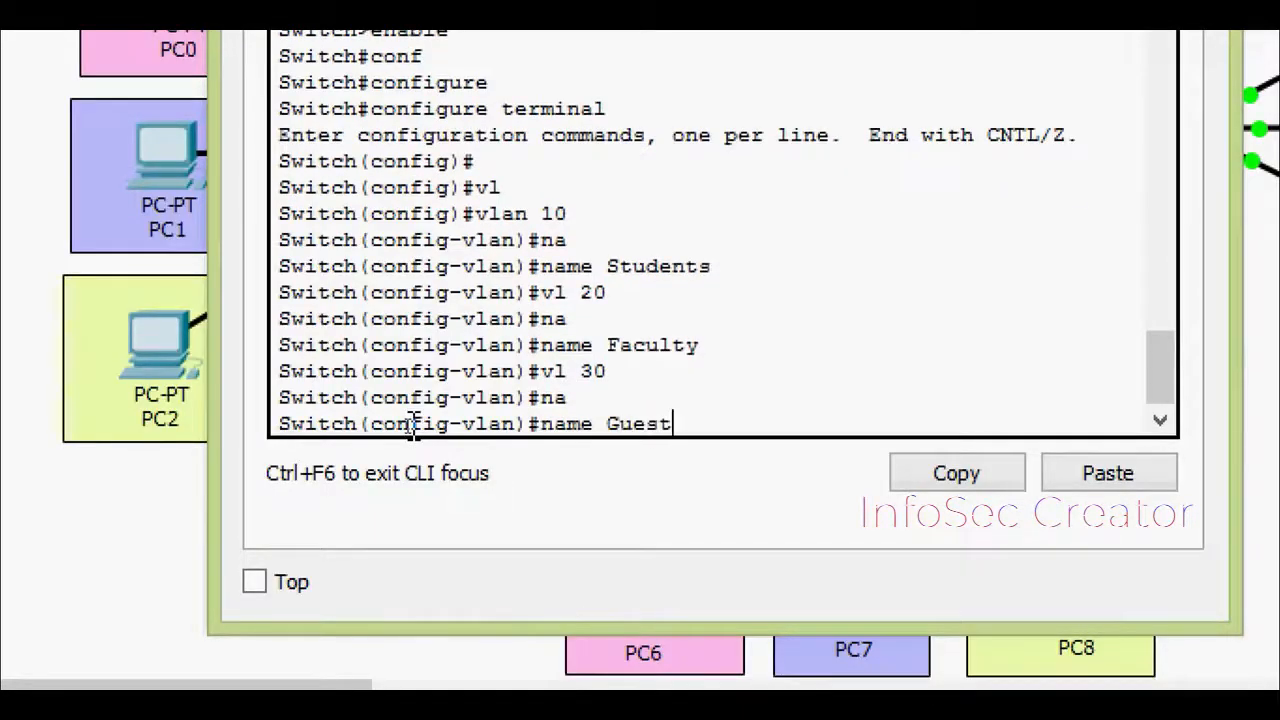
pyautogui.press('Return')
pyautogui.hotkey('ctrl', 'z')
pyautogui.press('Return')
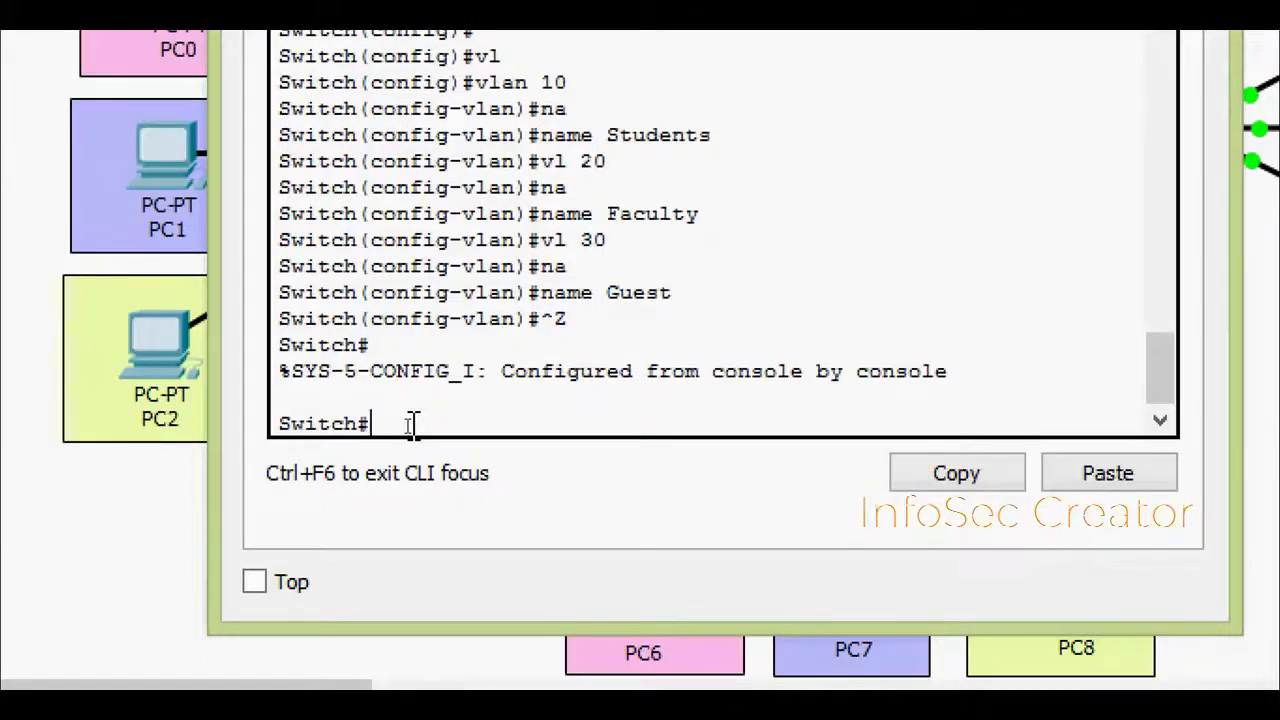
# Display the switch's VLAN table and examine the entries for VLANs 10, 20 and 30
pyautogui.write('sh')
pyautogui.press('Tab')
pyautogui.write('vl')
pyautogui.press('Tab')
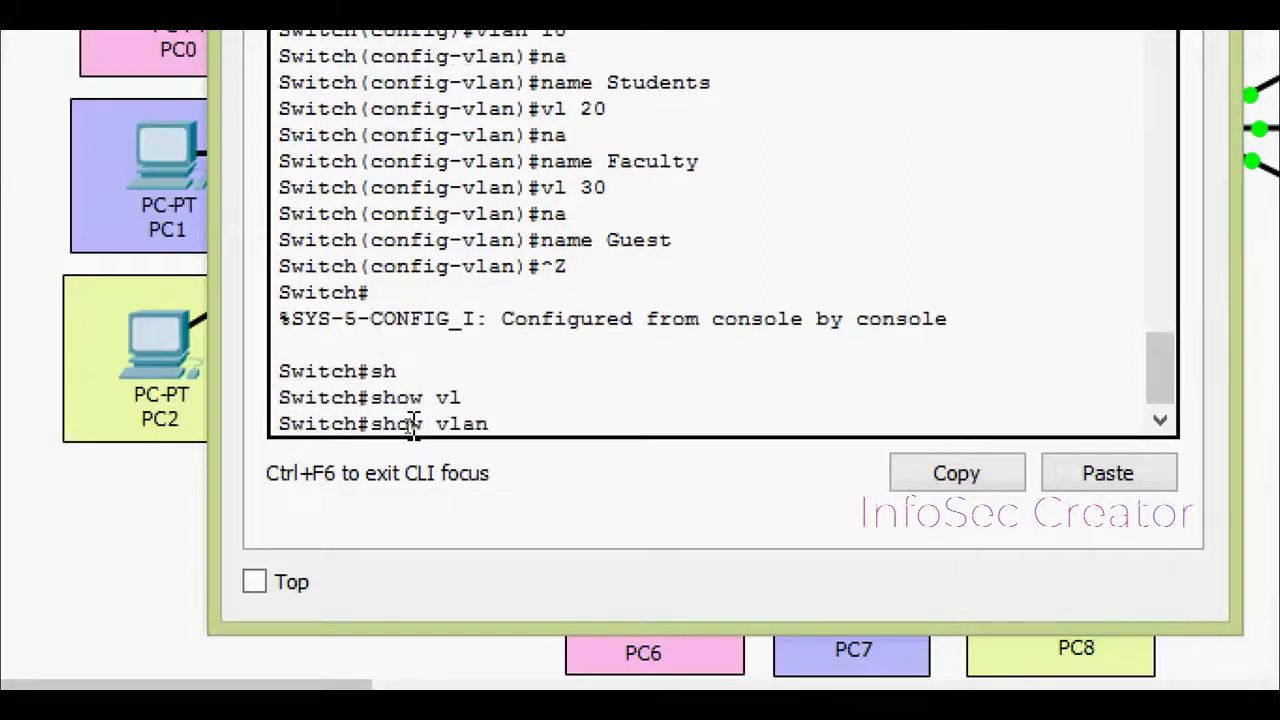
pyautogui.press('Return')
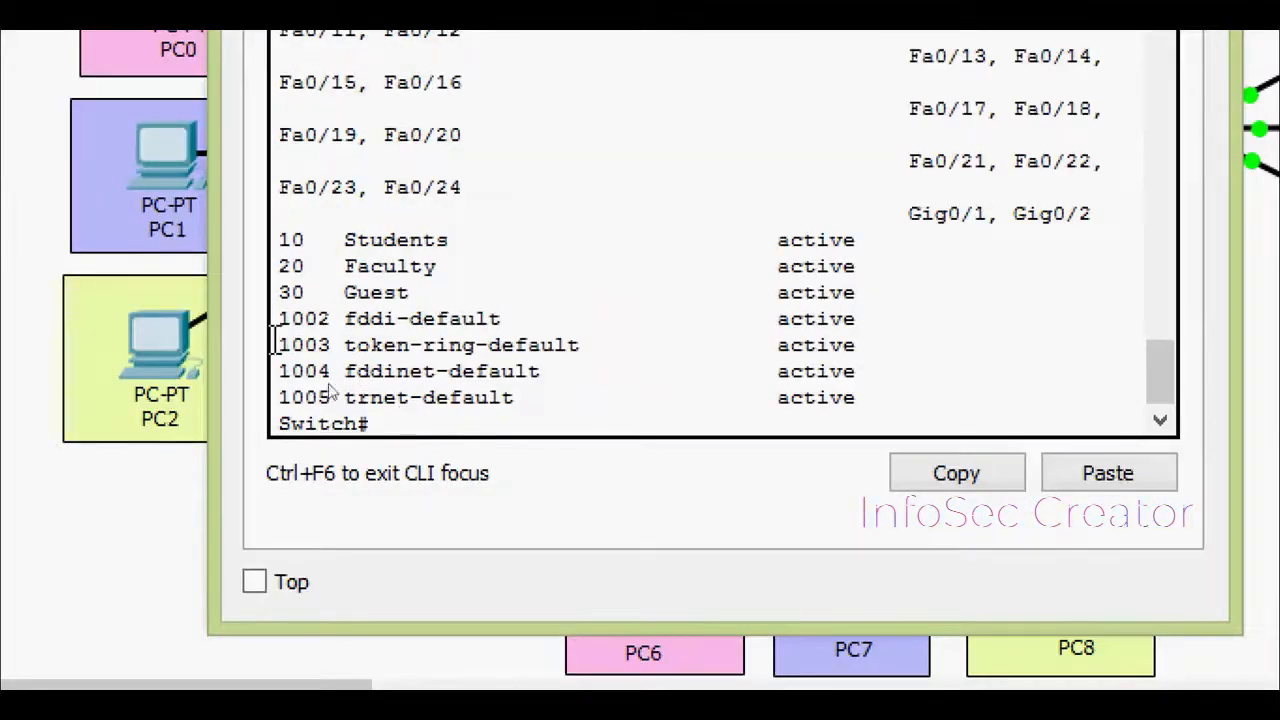
pyautogui.moveTo(218, 366); pyautogui.dragTo(171, 372)
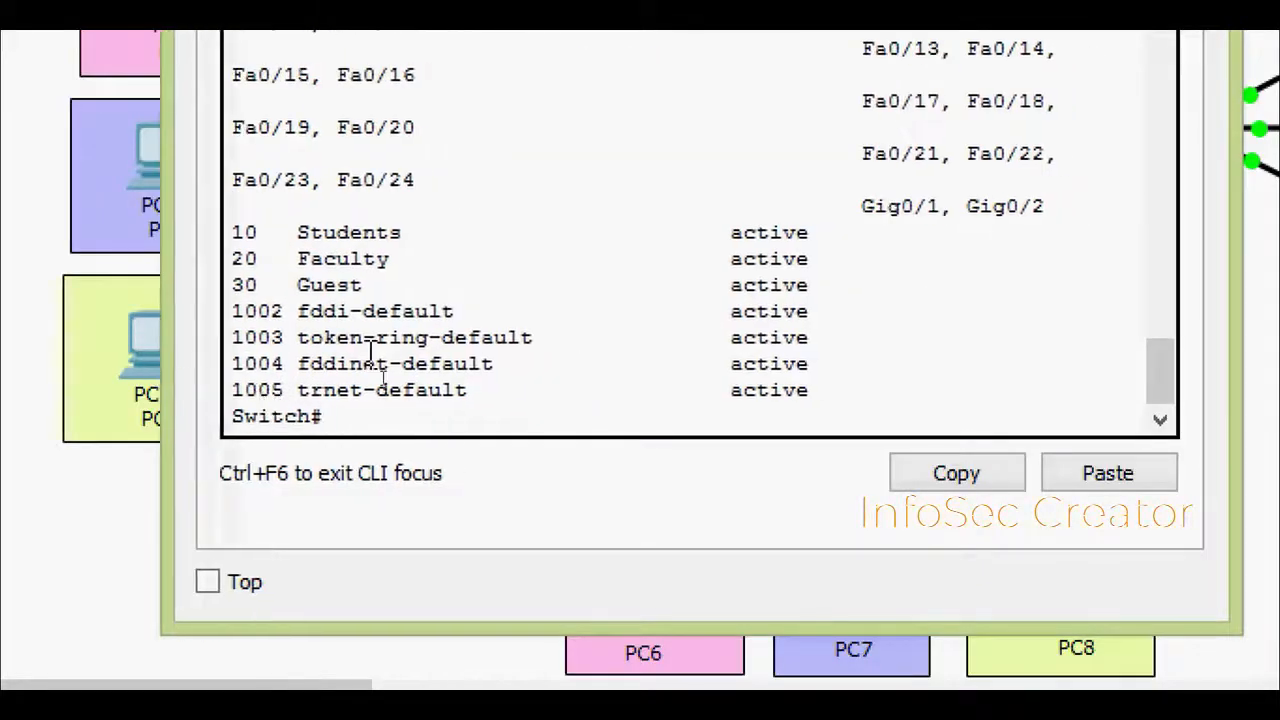
pyautogui.moveTo(825, 287); pyautogui.dragTo(214, 243)
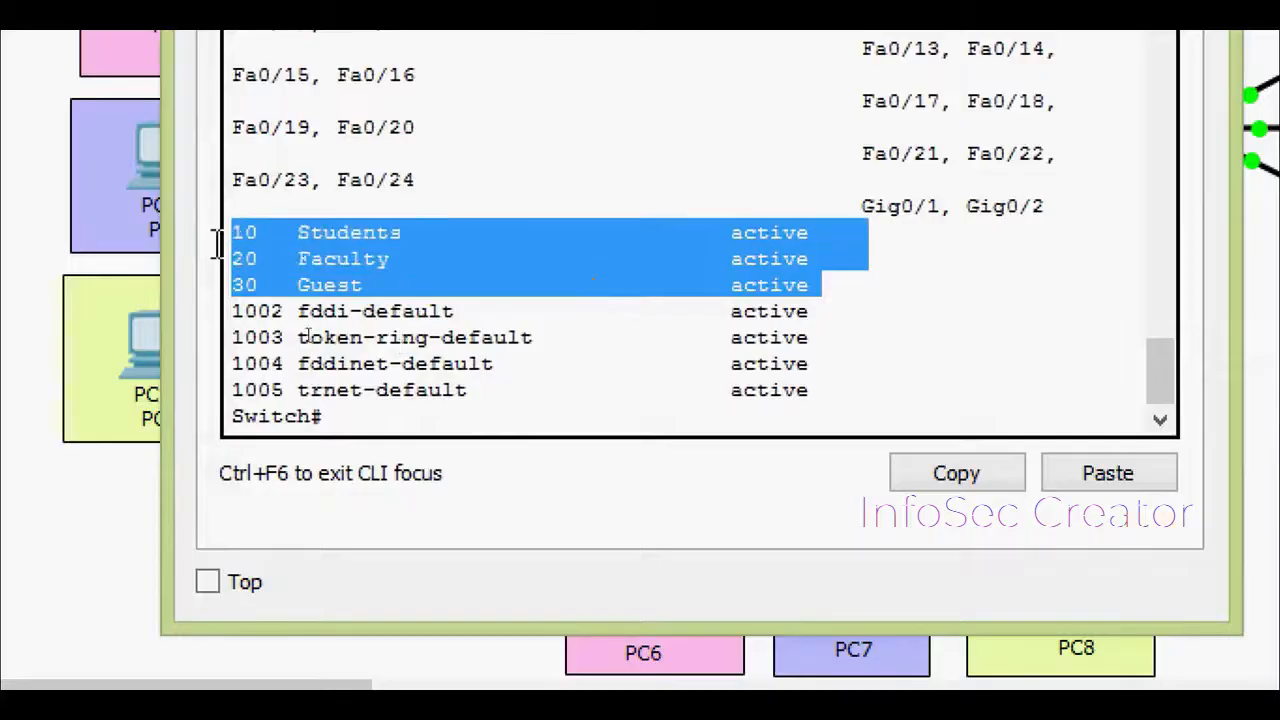
pyautogui.click(329, 284)
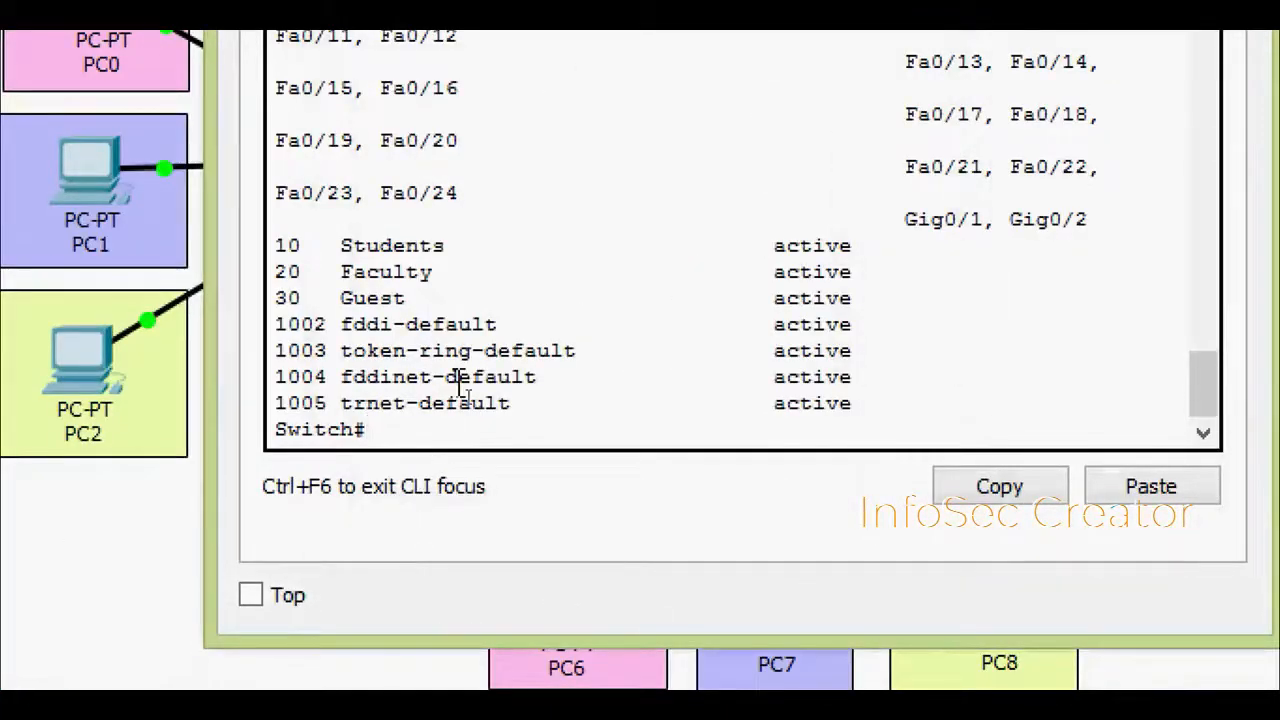
# Enter global configuration mode on the switch and open the configuration of interface FastEthernet 0/1
pyautogui.write('conf')
pyautogui.press('Tab')
pyautogui.write('t')
pyautogui.press('Tab')
pyautogui.press('Return')
pyautogui.write('inter')
pyautogui.press('Tab')
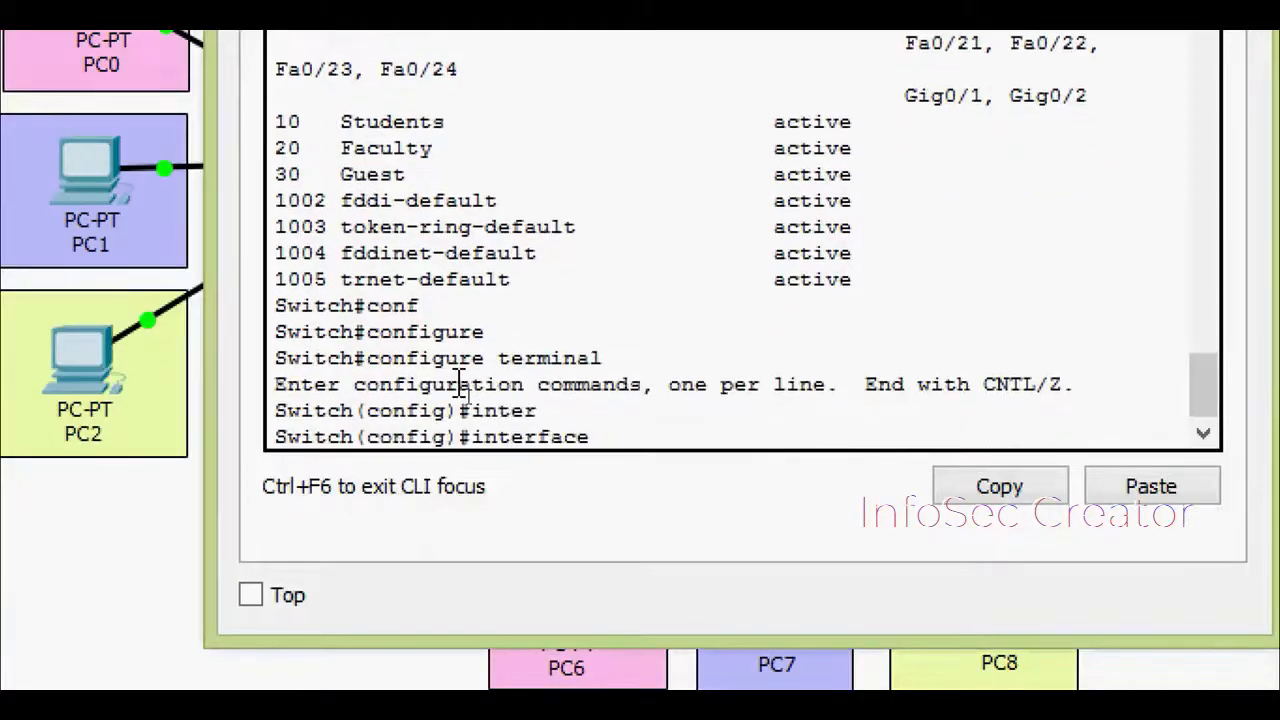
pyautogui.write('f')
pyautogui.press('Tab')
pyautogui.write('0/1')
pyautogui.press('Return')
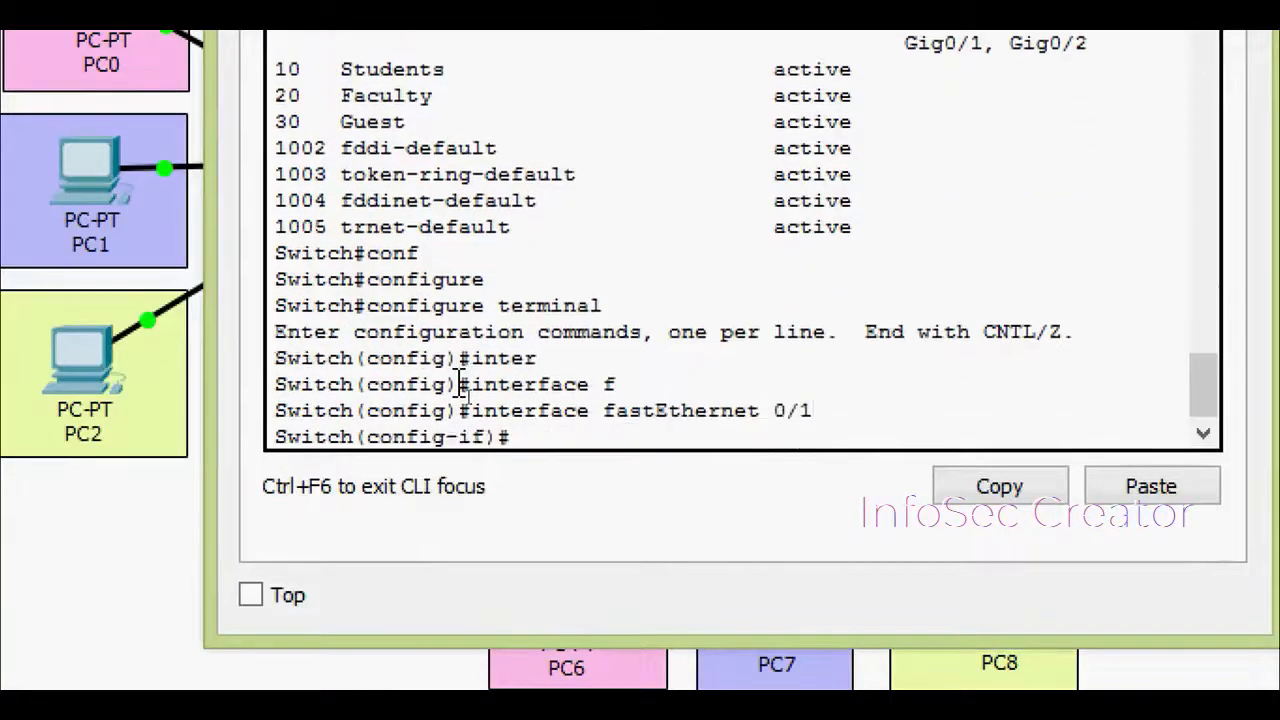
# Set the switchport mode of FastEthernet 0/1 to access
pyautogui.write('swi')
pyautogui.press('Tab')
pyautogui.write('ac')
pyautogui.press('BackSpace')
pyautogui.press('BackSpace')
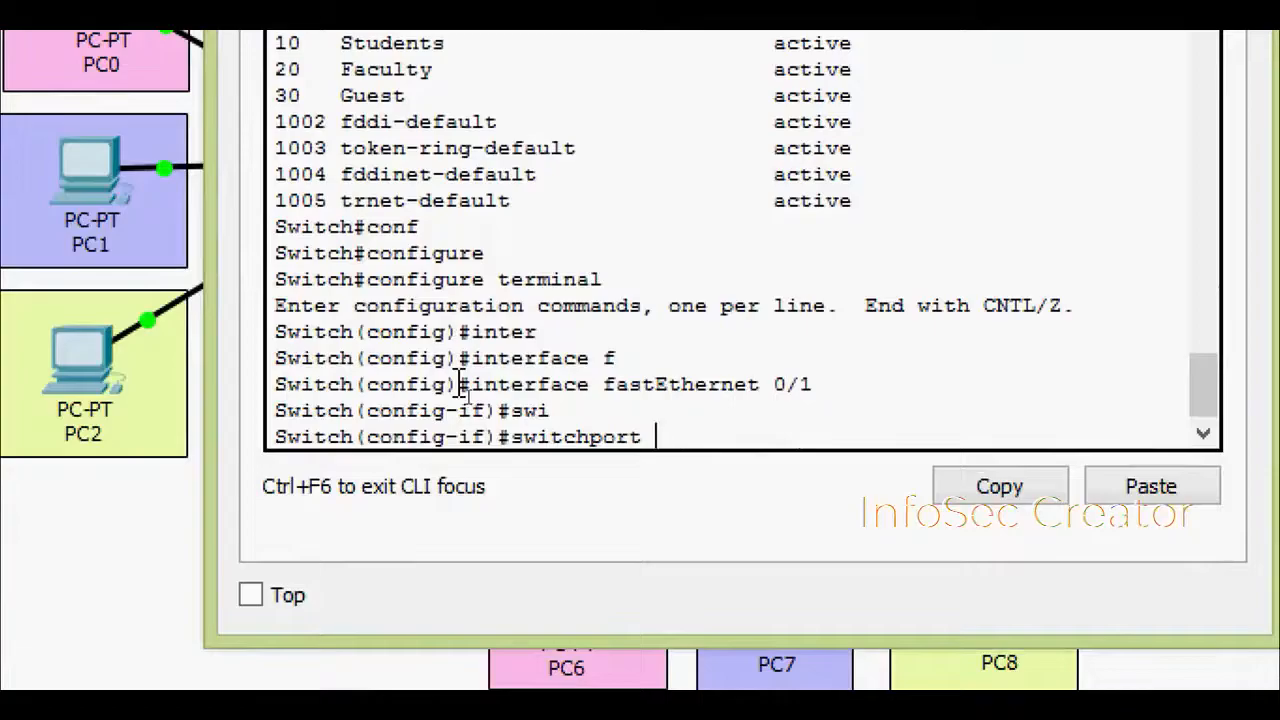
pyautogui.write('mo')
pyautogui.press('Tab')
pyautogui.write('ac')
pyautogui.press('Tab')
pyautogui.press('Return')
# Assign FastEthernet 0/1 to access VLAN 10 and leave its interface configuration
pyautogui.write('sw')
pyautogui.press('Tab')
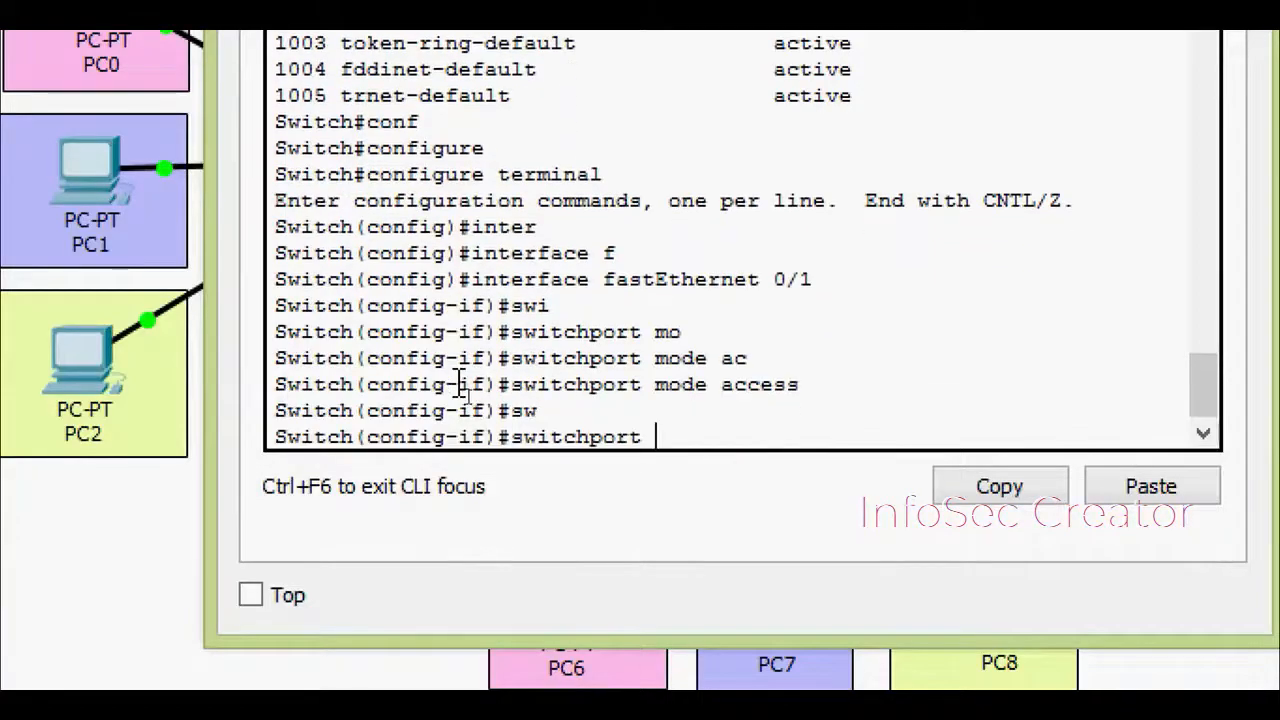
pyautogui.write('ac')
pyautogui.press('Tab')
pyautogui.write('vl')
pyautogui.press('Tab')
pyautogui.write('10')
pyautogui.press('Return')
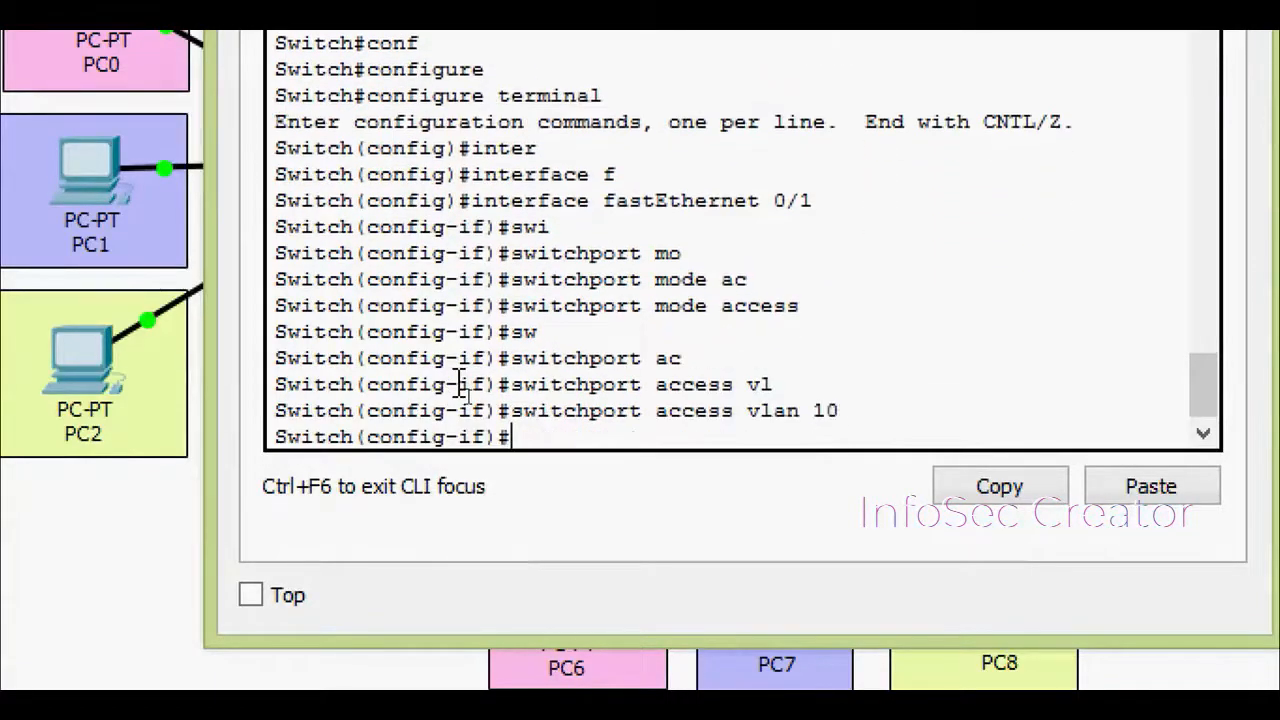
pyautogui.write('exit')
pyautogui.press('Return')
# Set the switchport mode of interface FastEthernet 0/2 to access
pyautogui.write('inter')
pyautogui.press('Tab')
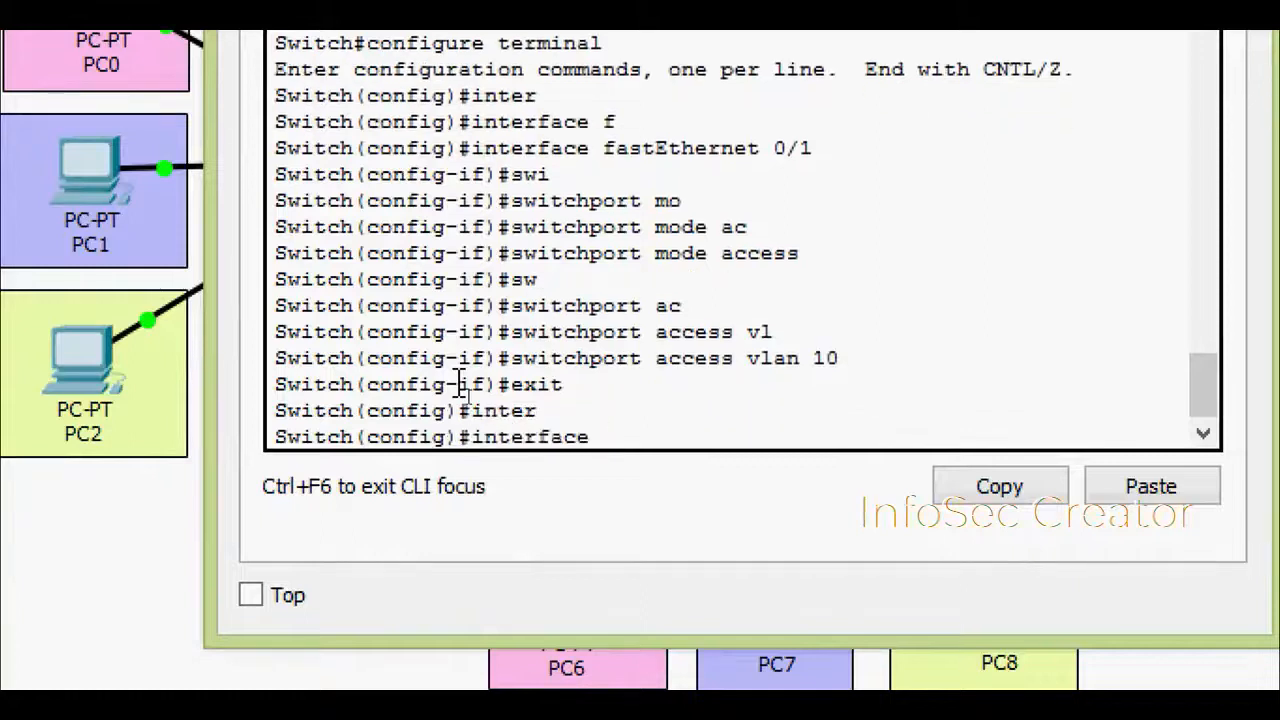
pyautogui.write('f')
pyautogui.press('Tab')
pyautogui.write('0/')
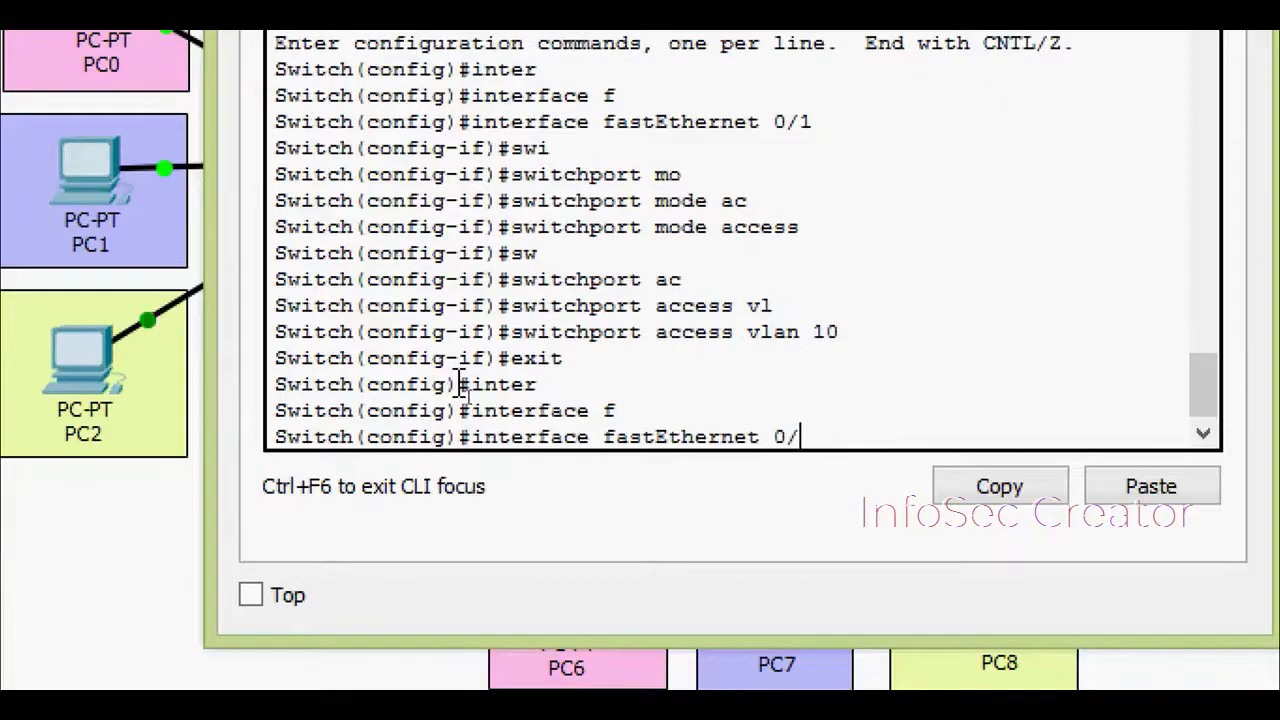
pyautogui.write('2')
pyautogui.press('Return')
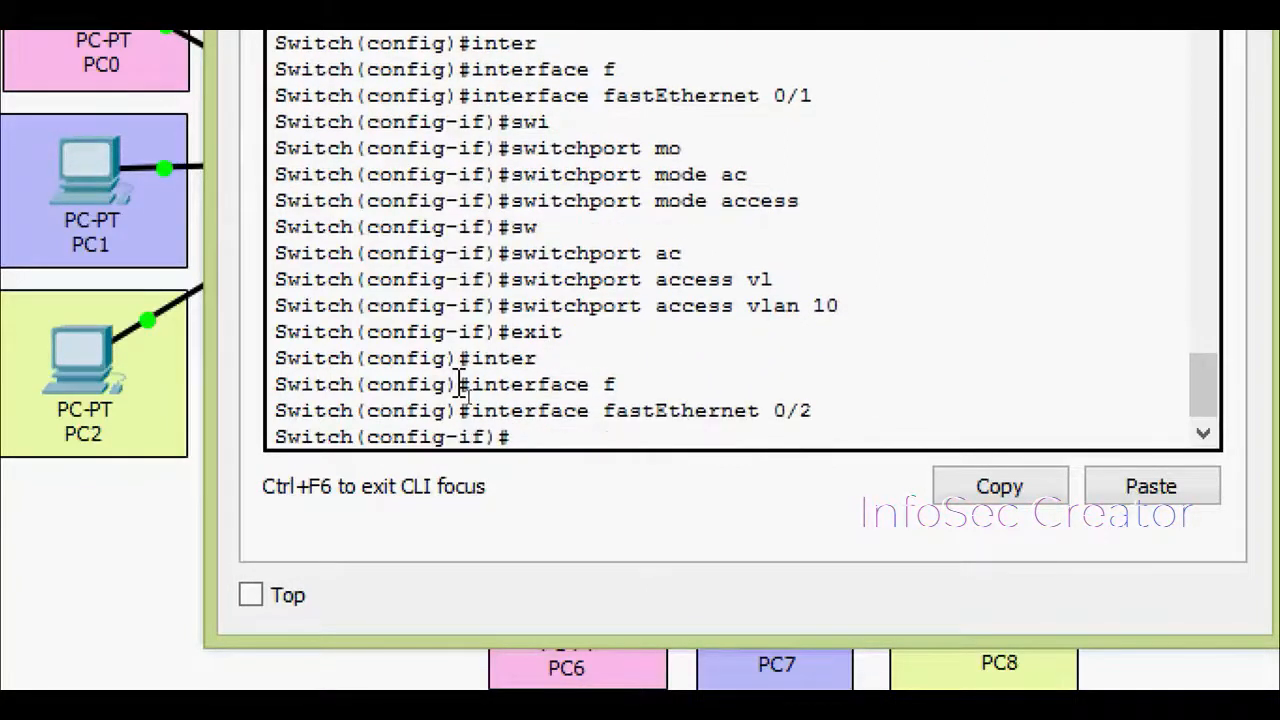
pyautogui.write('swi')
pyautogui.press('Tab')
pyautogui.write('mo')
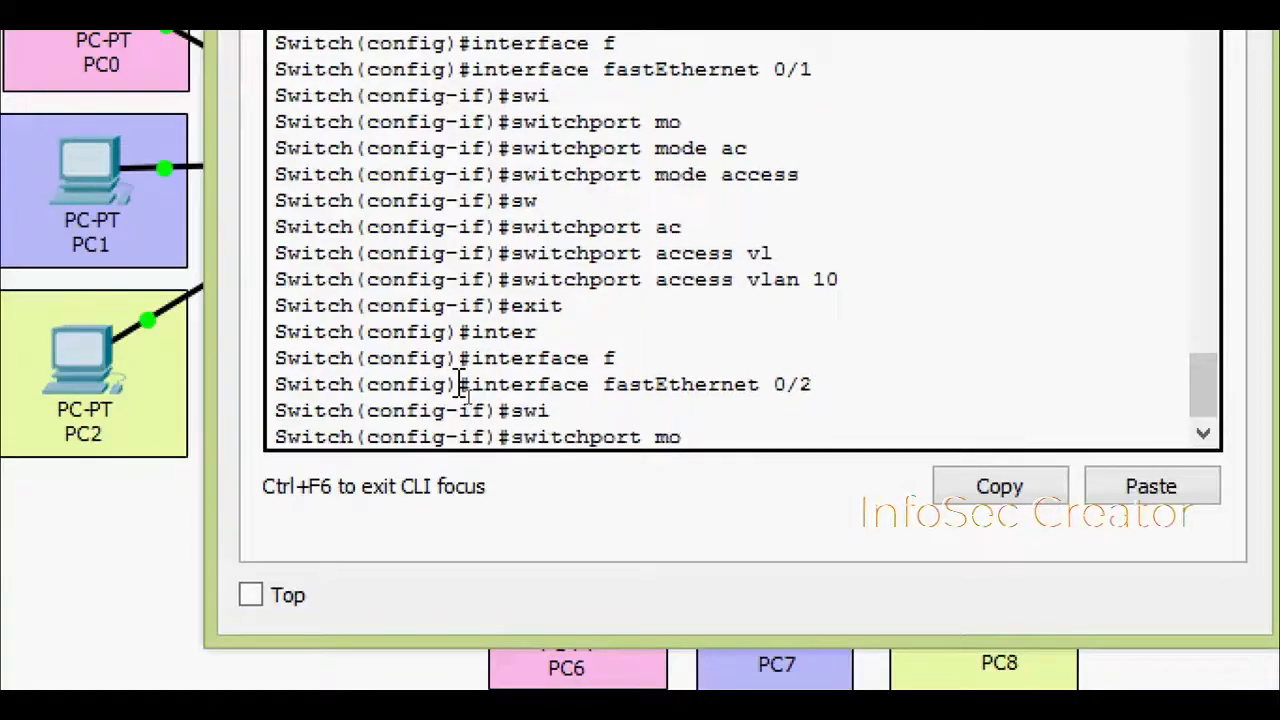
pyautogui.press('Tab')
pyautogui.write('ac')
pyautogui.press('Tab')
pyautogui.press('Return')
# Assign FastEthernet 0/2 to access VLAN 20 and leave its interface configuration
pyautogui.write('sw')
pyautogui.press('Tab')
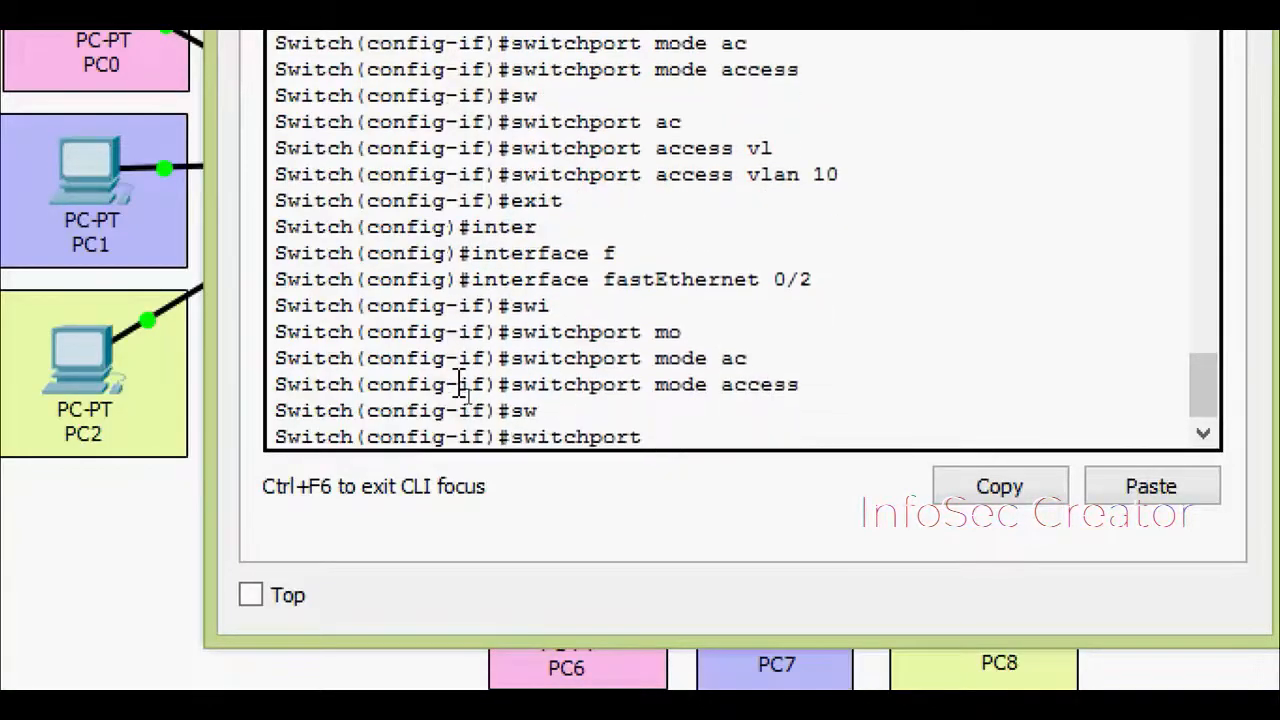
pyautogui.write('ac')
pyautogui.press('Tab')
pyautogui.write('v')
pyautogui.press('Tab')
pyautogui.write('1')
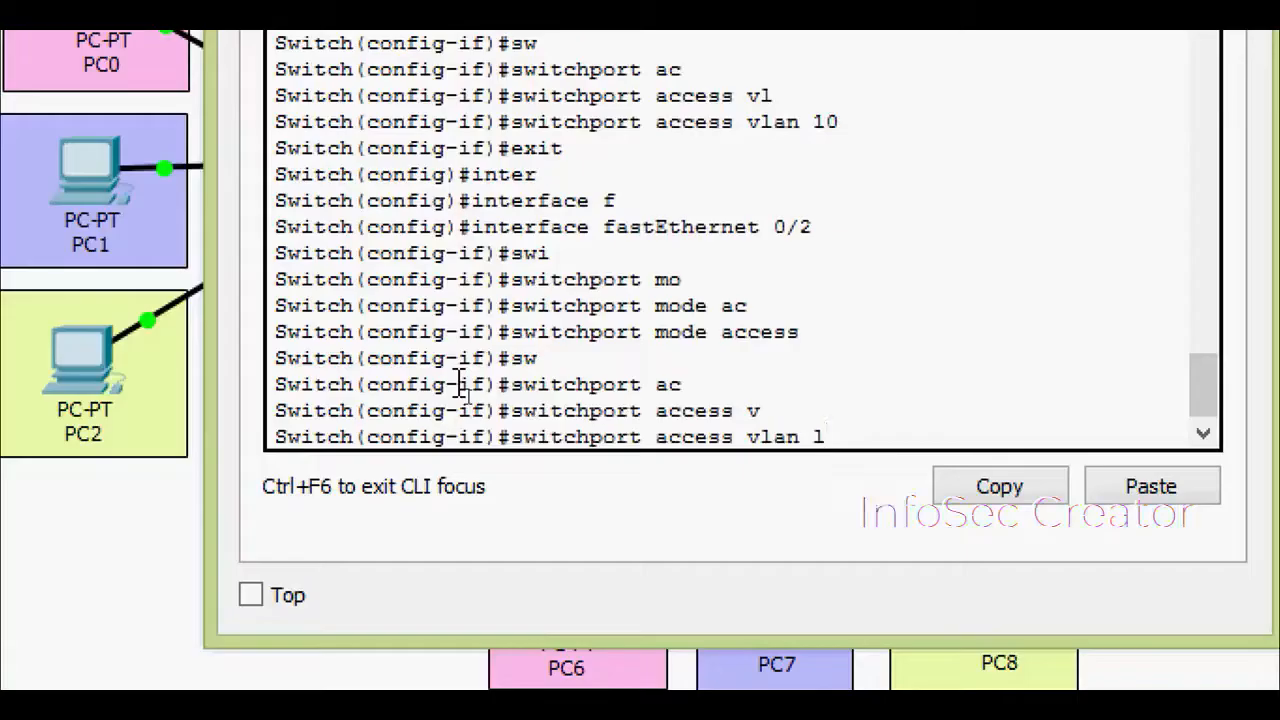
pyautogui.press('Return')
pyautogui.write('ex')
pyautogui.press('Tab')
pyautogui.press('Return')
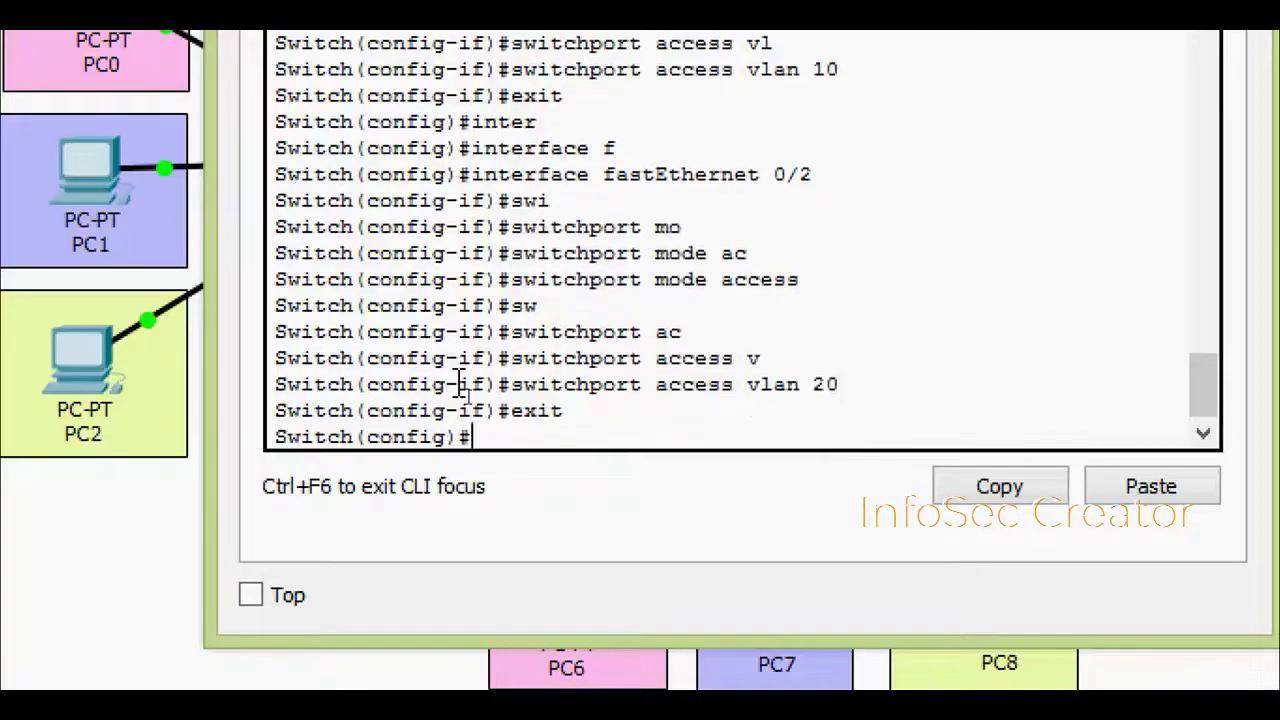
# Set the switchport mode of interface FastEthernet 0/3 to access
pyautogui.write('inter')
pyautogui.press('Tab')
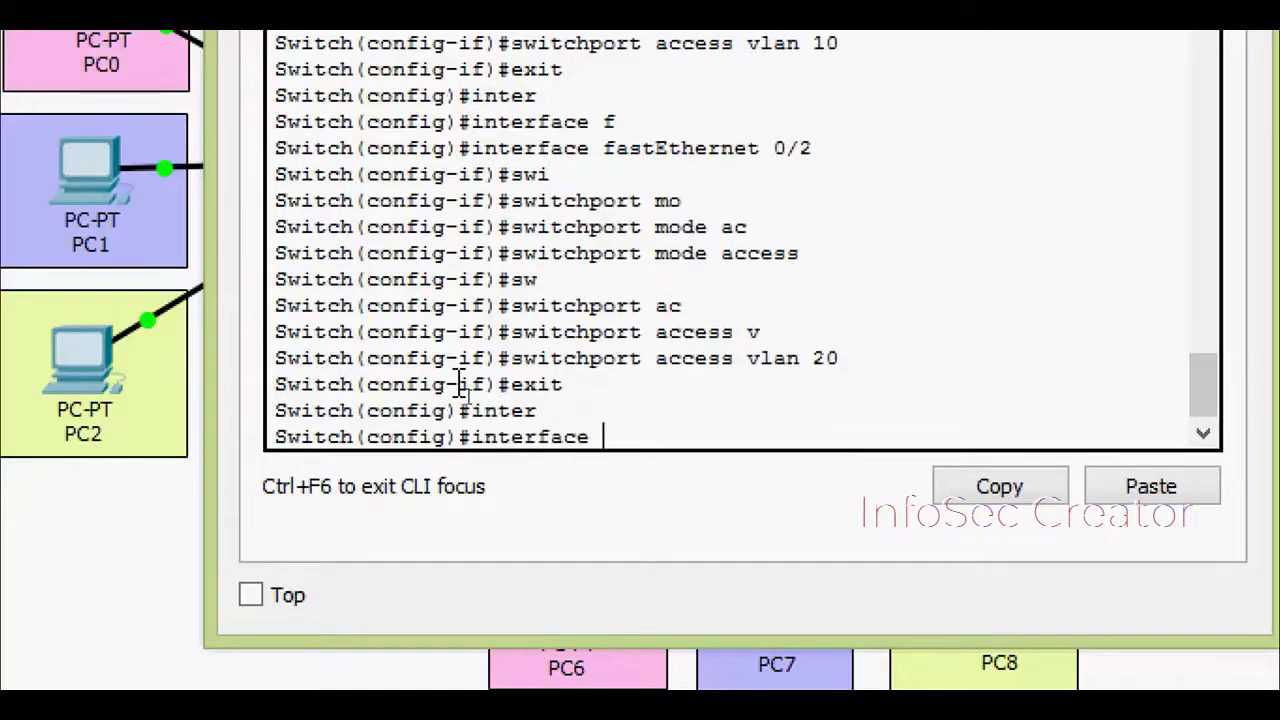
pyautogui.write('f')
pyautogui.press('Tab')
pyautogui.write('0/3')
pyautogui.press('Return')
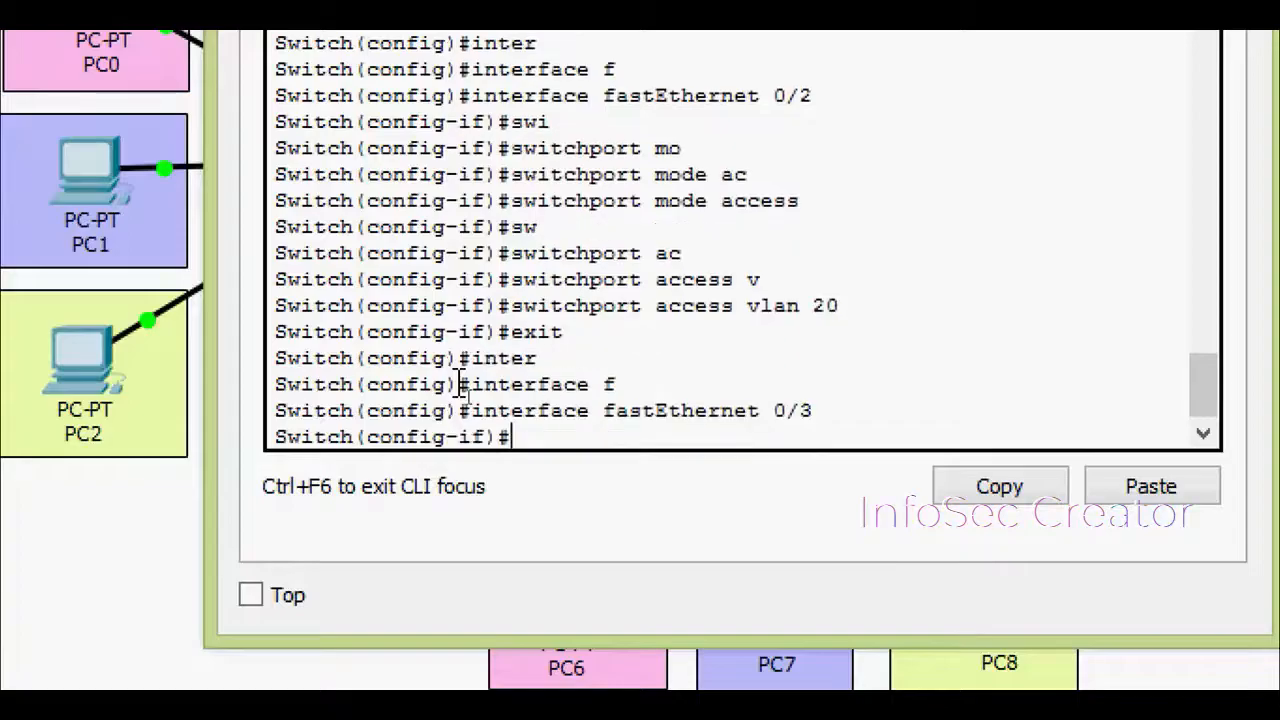
pyautogui.write('swi')
pyautogui.press('Tab')
pyautogui.write('mo')
pyautogui.press('Tab')
pyautogui.write('a')
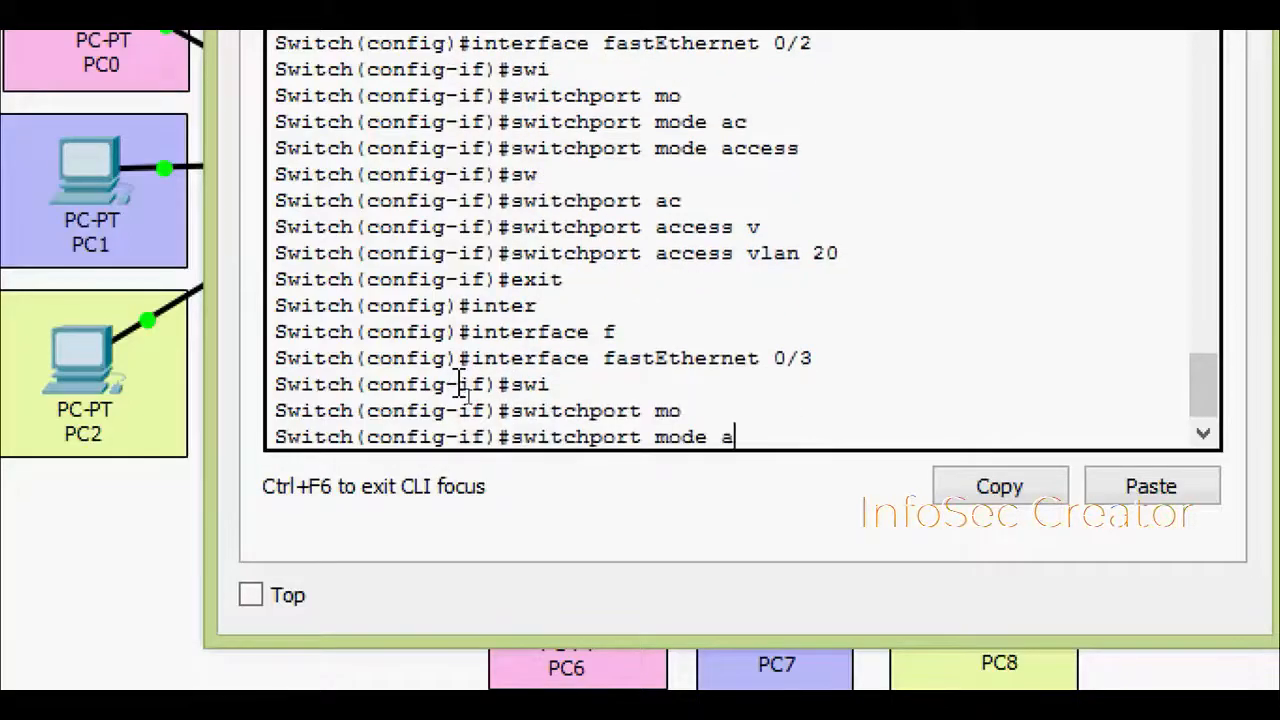
pyautogui.write('c')
pyautogui.press('Tab')
pyautogui.press('Return')
# Assign FastEthernet 0/3 to access VLAN 30 and return to privileged EXEC mode
pyautogui.write('swi')
pyautogui.press('Tab')
pyautogui.write('ac')
pyautogui.press('Tab')
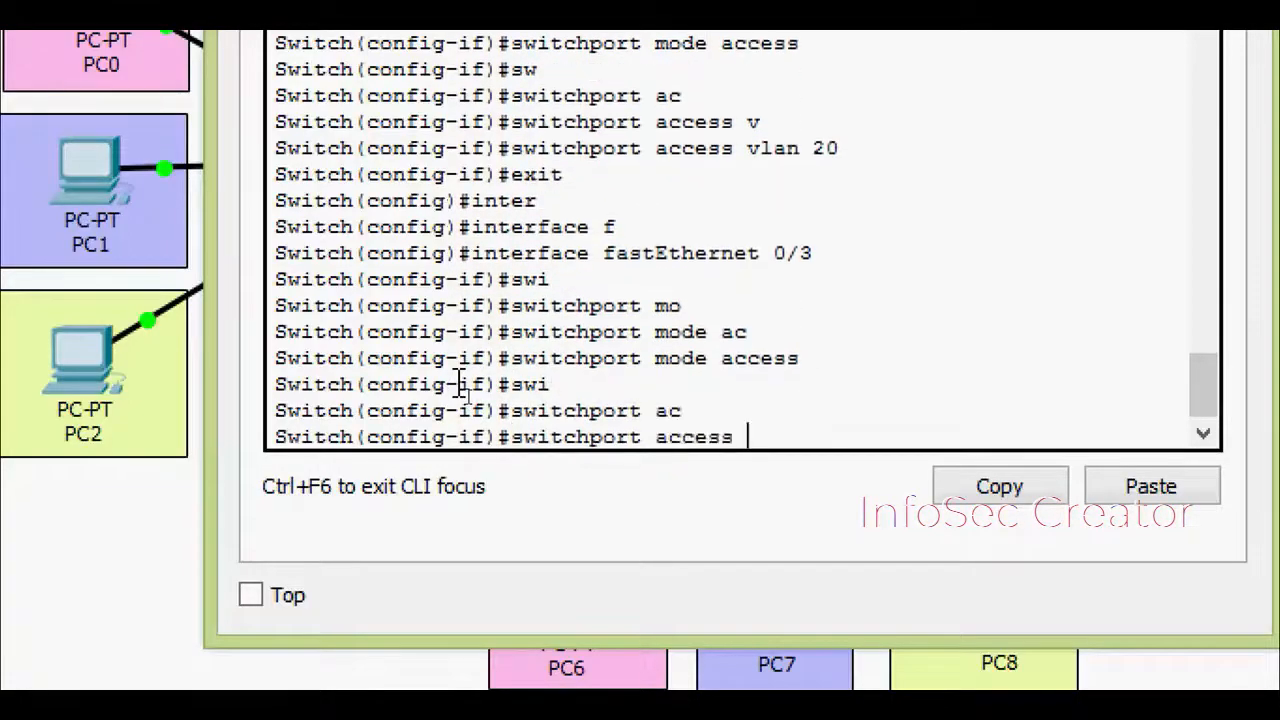
pyautogui.write('vl')
pyautogui.press('Tab')
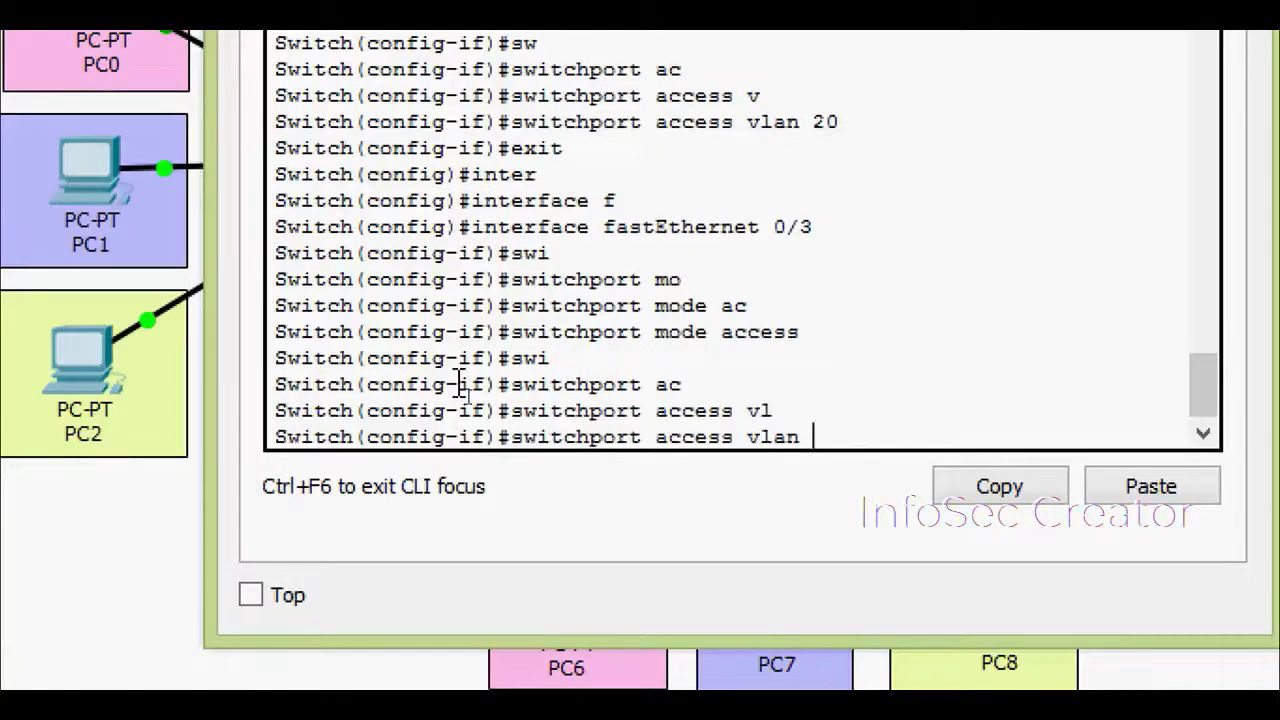
pyautogui.write('30')
pyautogui.press('Return')
pyautogui.hotkey('ctrl', 'z')
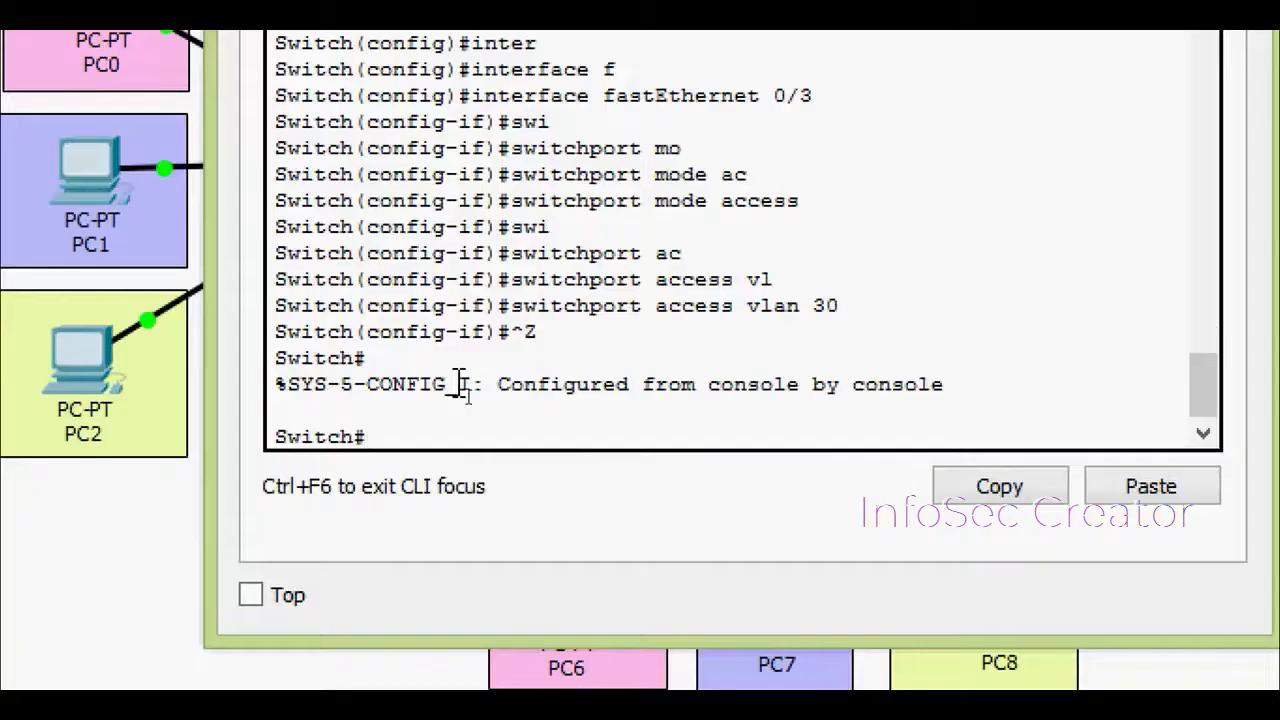
# Display the brief VLAN table and examine the port assignments of the Students, Faculty and Guest VLANs
pyautogui.write('sh')
pyautogui.press('Tab')
pyautogui.write('vl')
pyautogui.press('Tab')
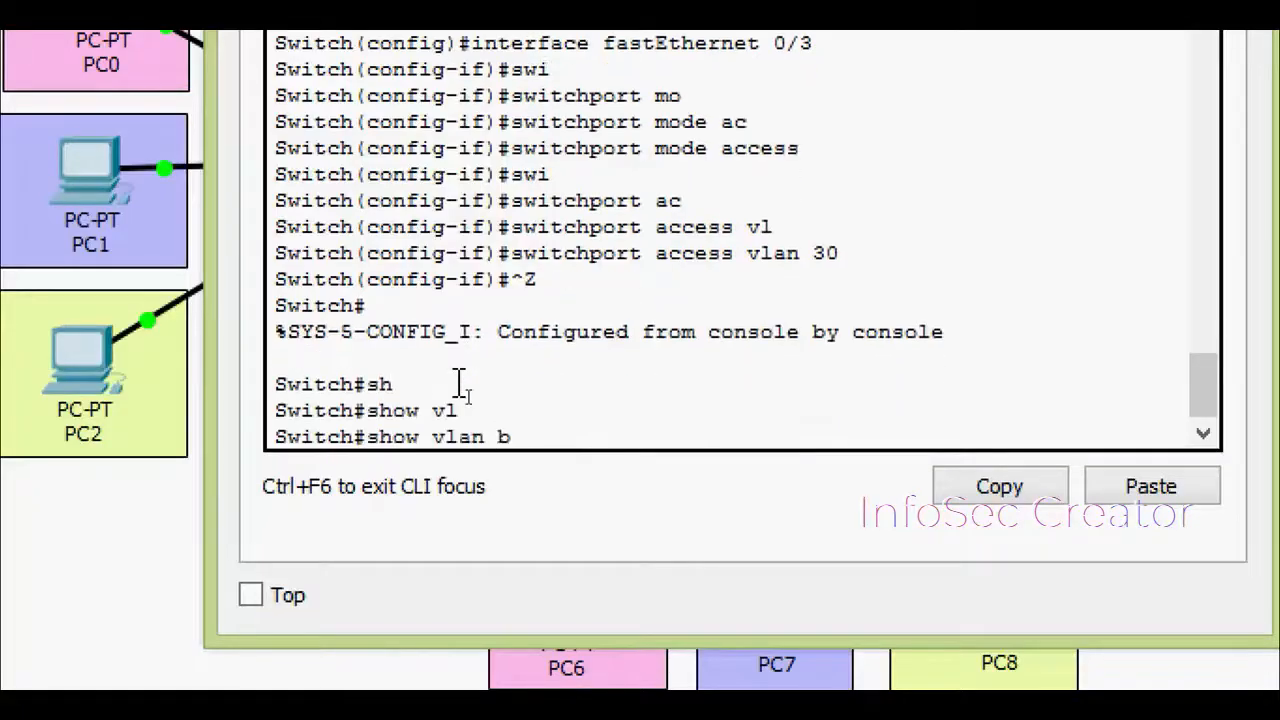
pyautogui.write('b')
pyautogui.press('Return')
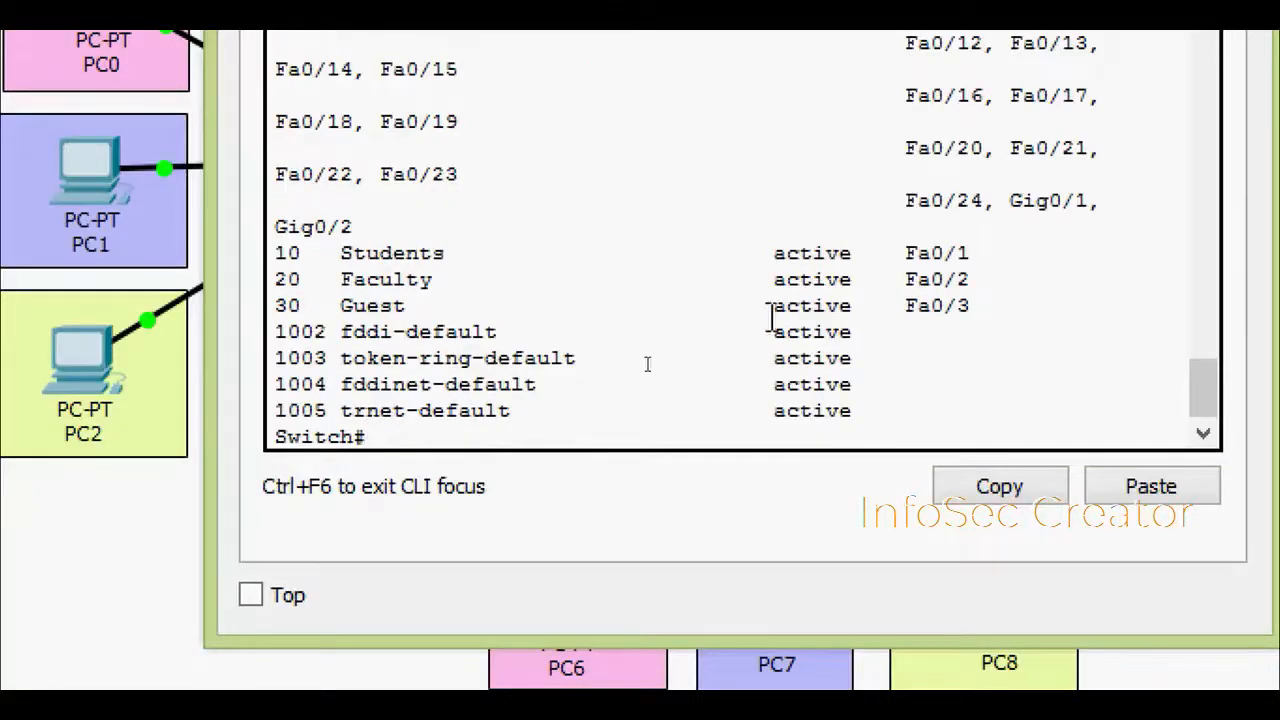
pyautogui.moveTo(980, 251); pyautogui.dragTo(312, 255)
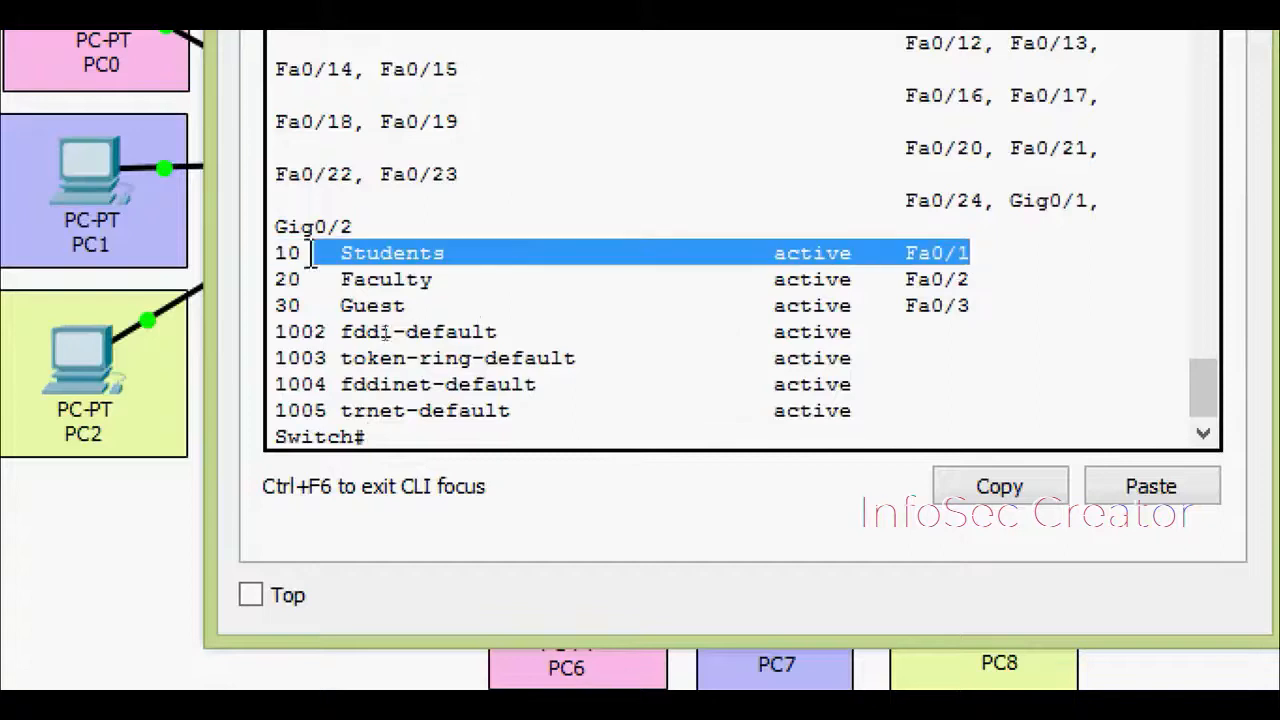
pyautogui.moveTo(972, 283); pyautogui.dragTo(289, 282)
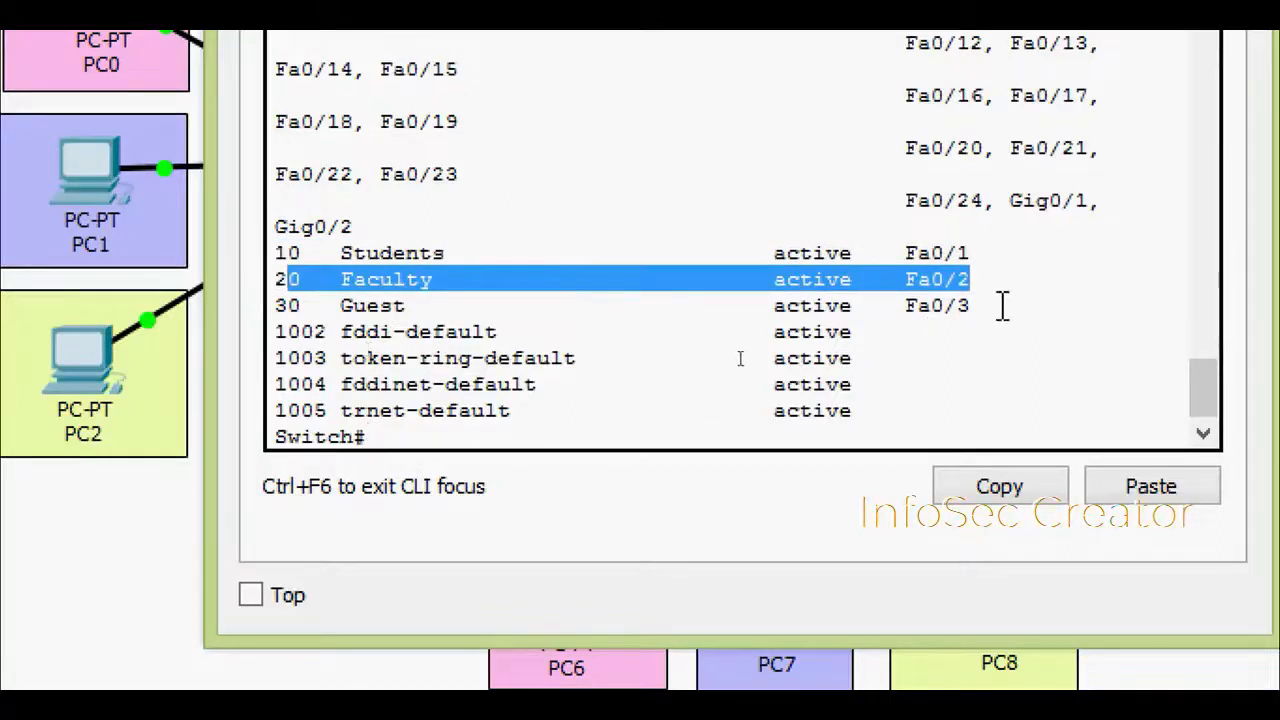
pyautogui.moveTo(1003, 306); pyautogui.dragTo(254, 309)
pyautogui.click(347, 316)
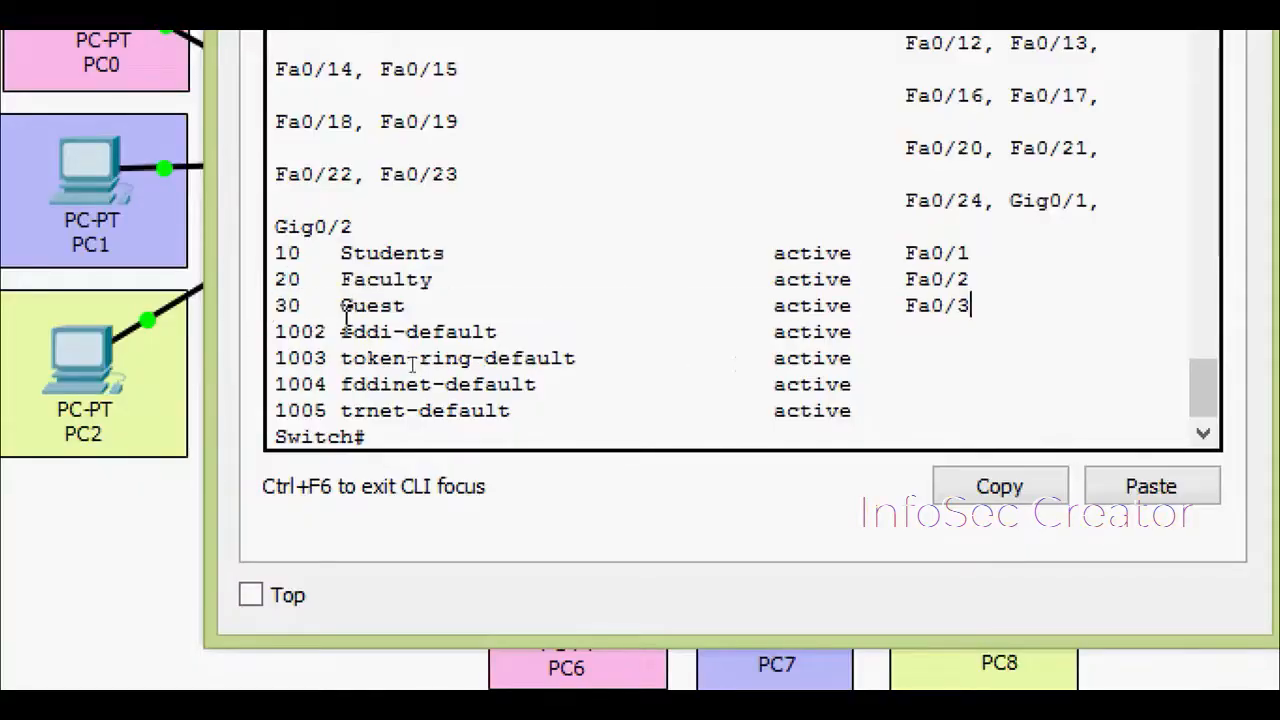
# Check the port labels of S4's PC links and move PC8's cable on S4 to port FastEthernet0/3
pyautogui.moveTo(667, 42); pyautogui.dragTo(453, 55)
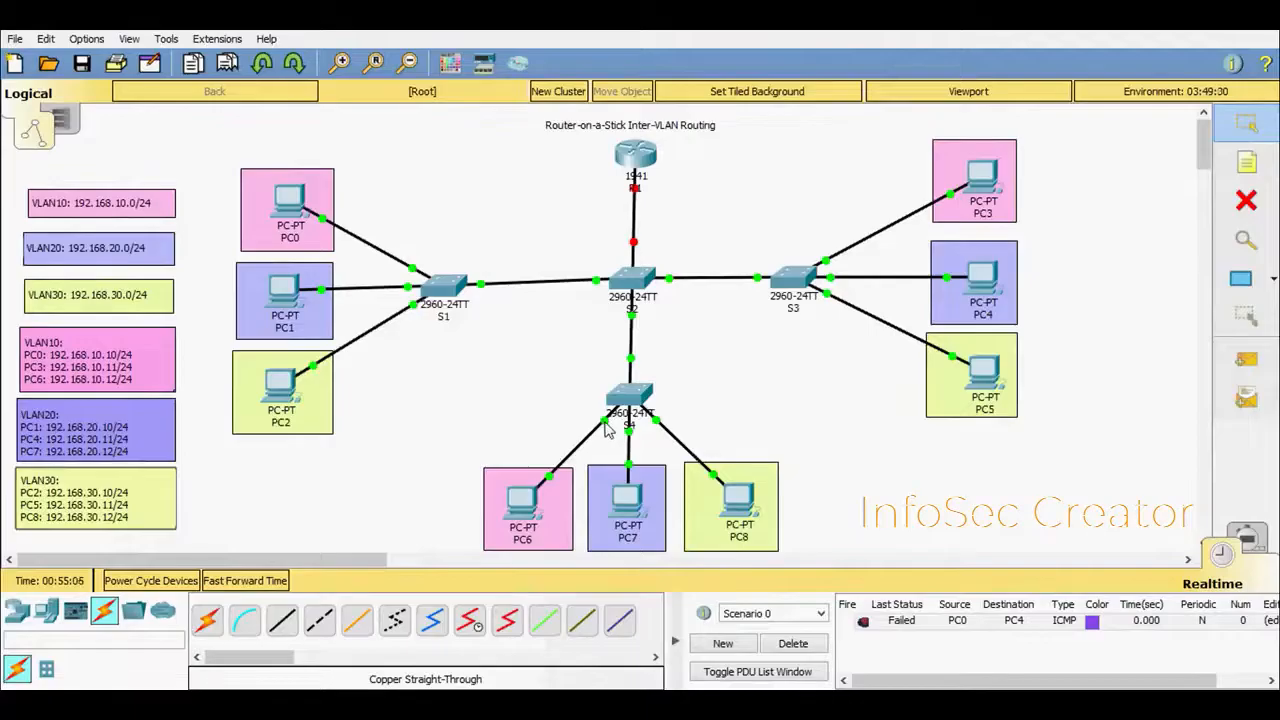
pyautogui.moveTo(605, 430)
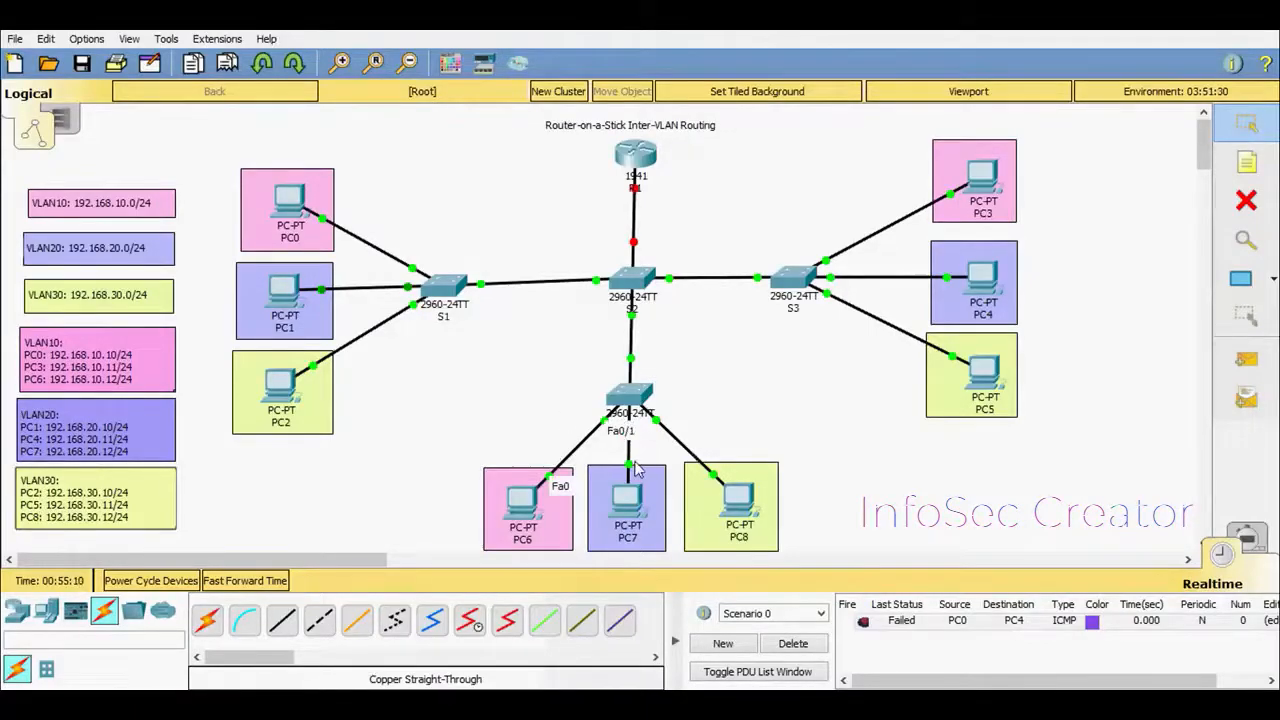
pyautogui.moveTo(633, 474)
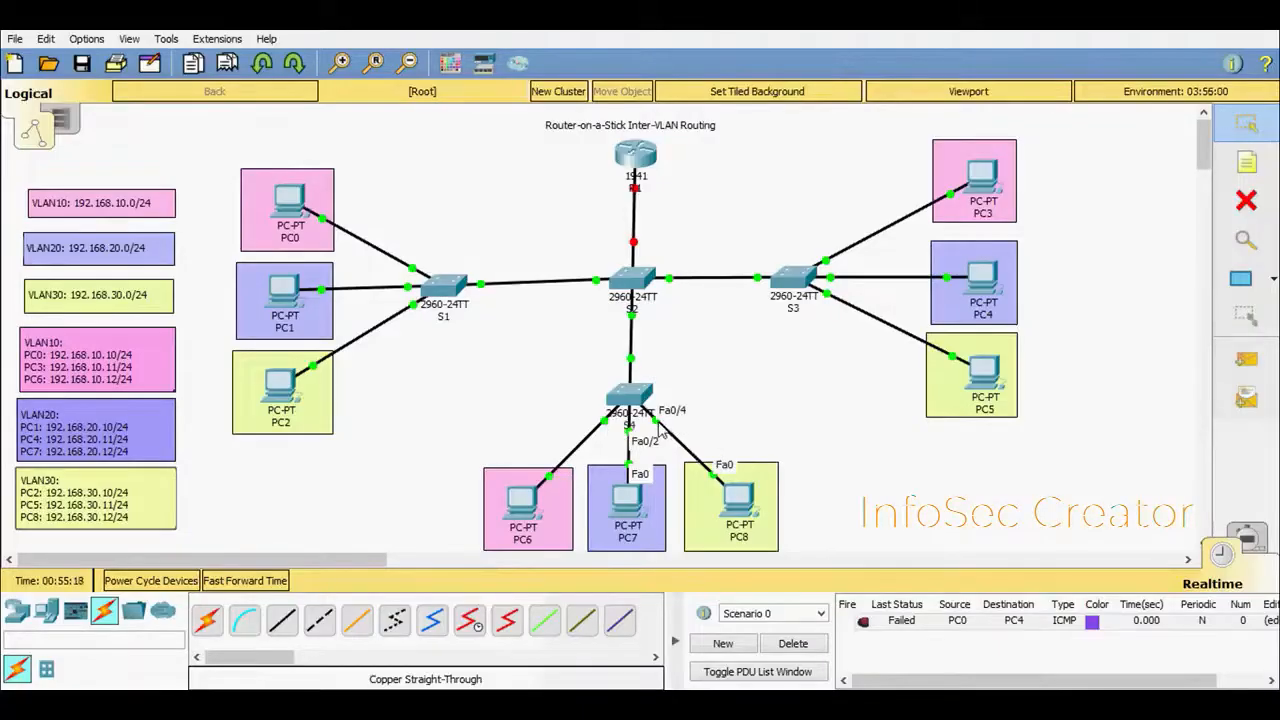
pyautogui.click(632, 400)
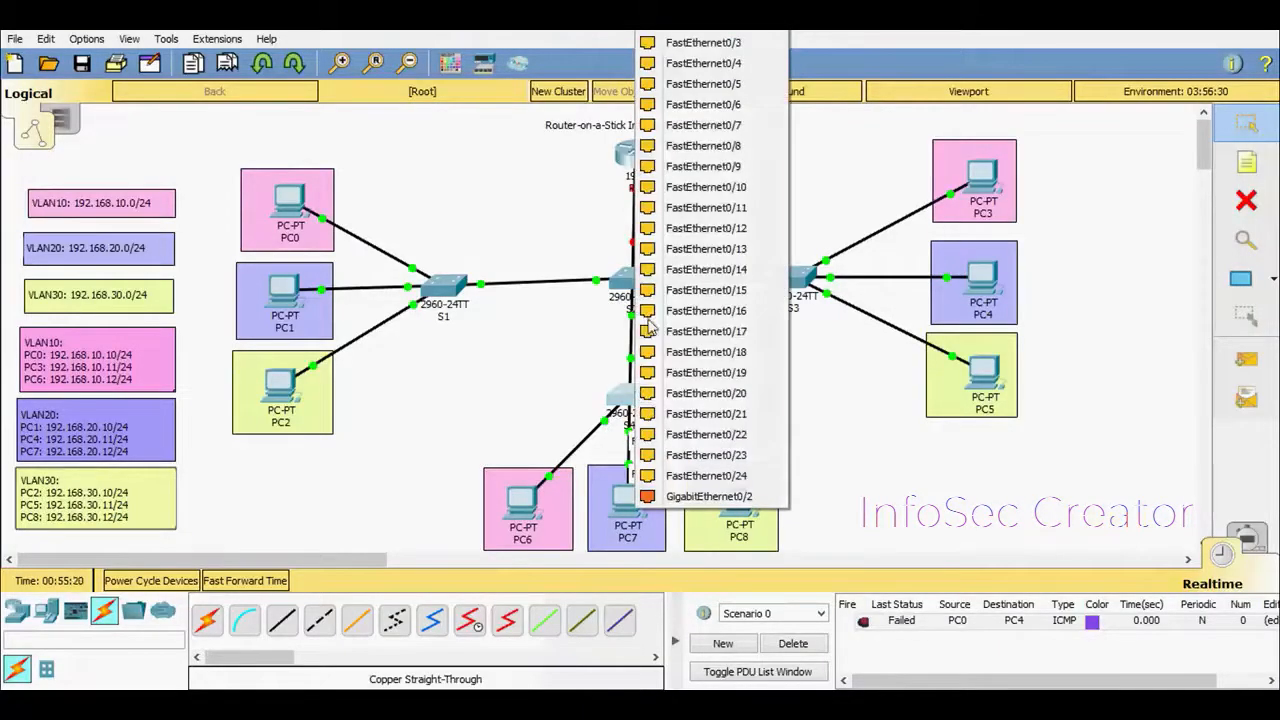
pyautogui.click(711, 45)
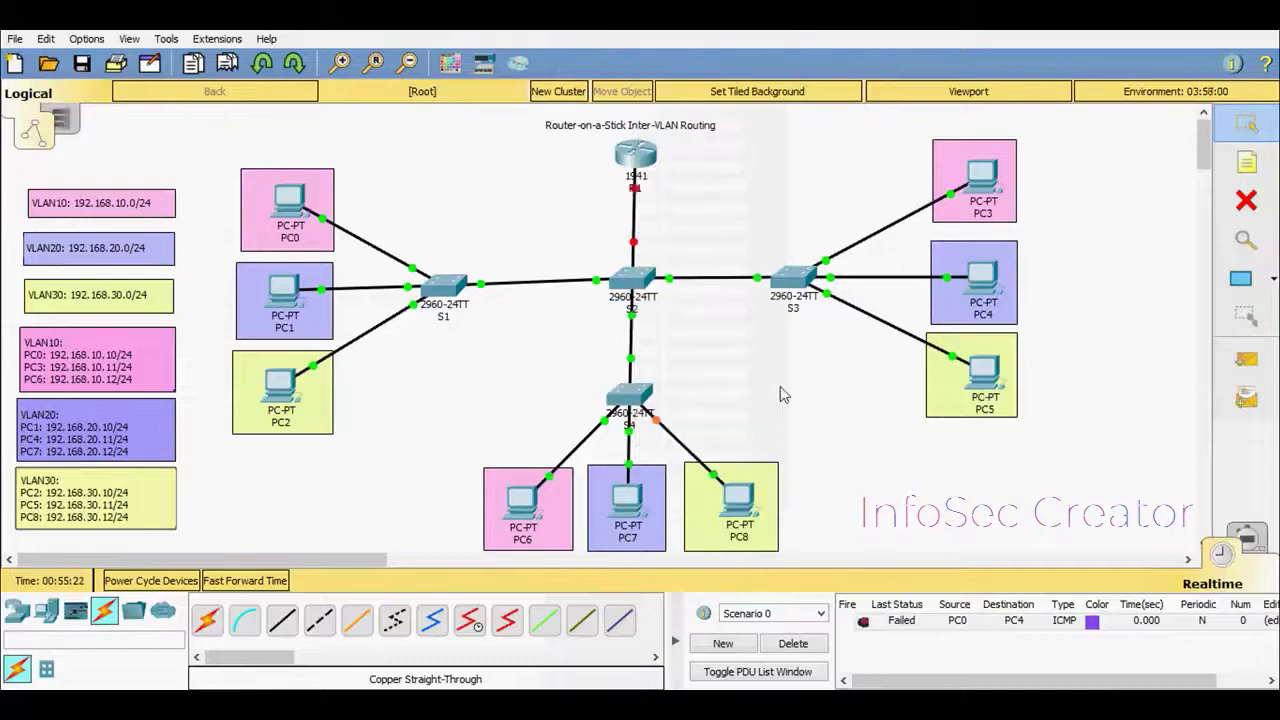
# Open the command line of switch S4 and enter global configuration mode from privileged EXEC mode
pyautogui.click(632, 398)
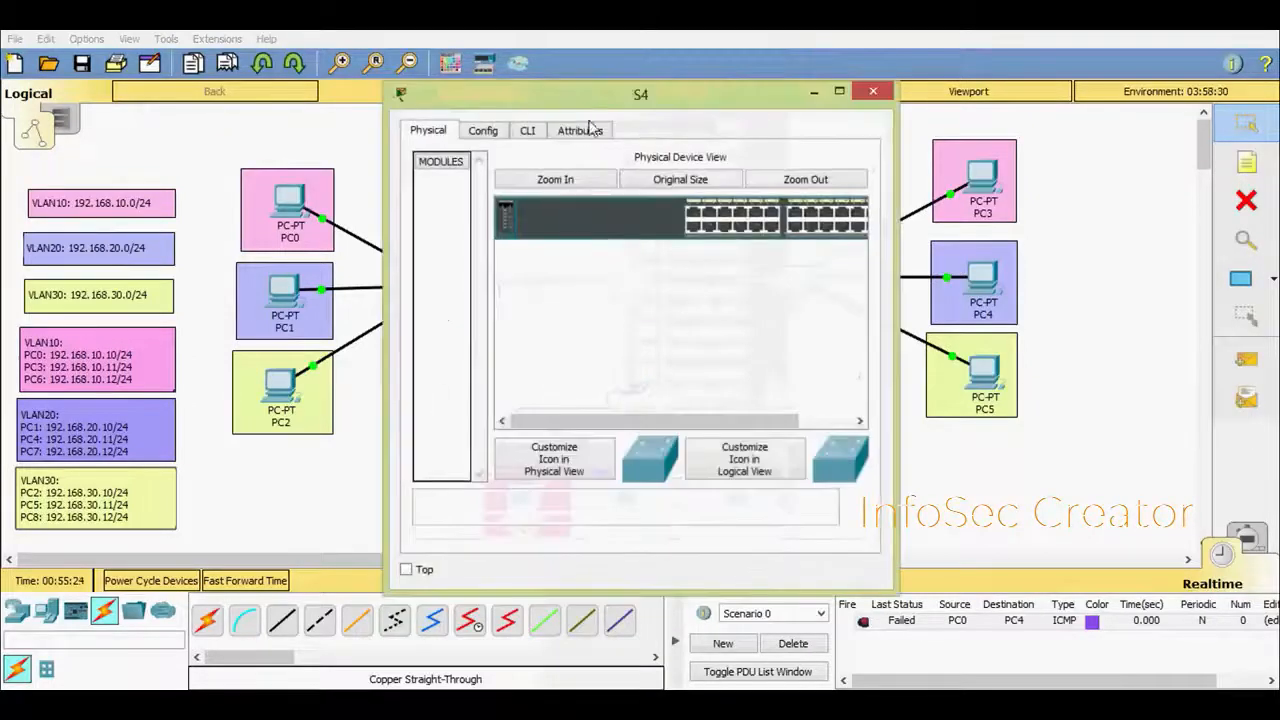
pyautogui.click(550, 102)
pyautogui.moveTo(580, 72); pyautogui.dragTo(562, 58)
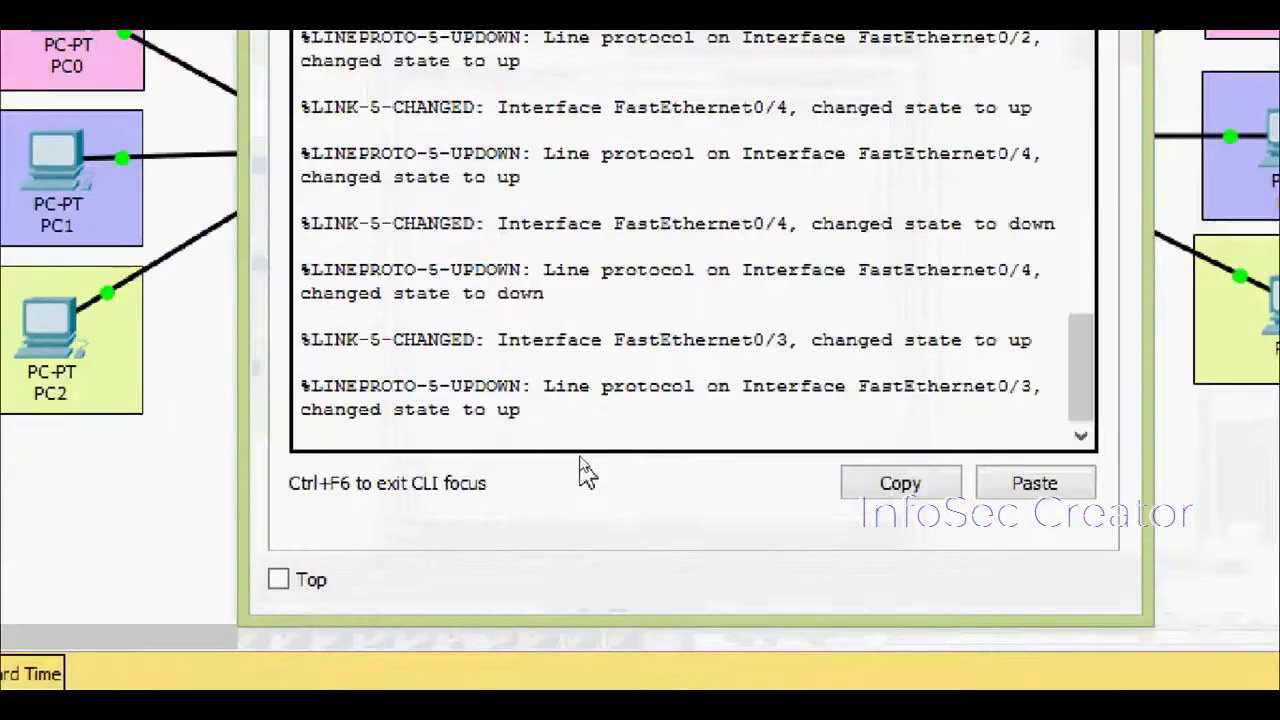
pyautogui.click(582, 450)
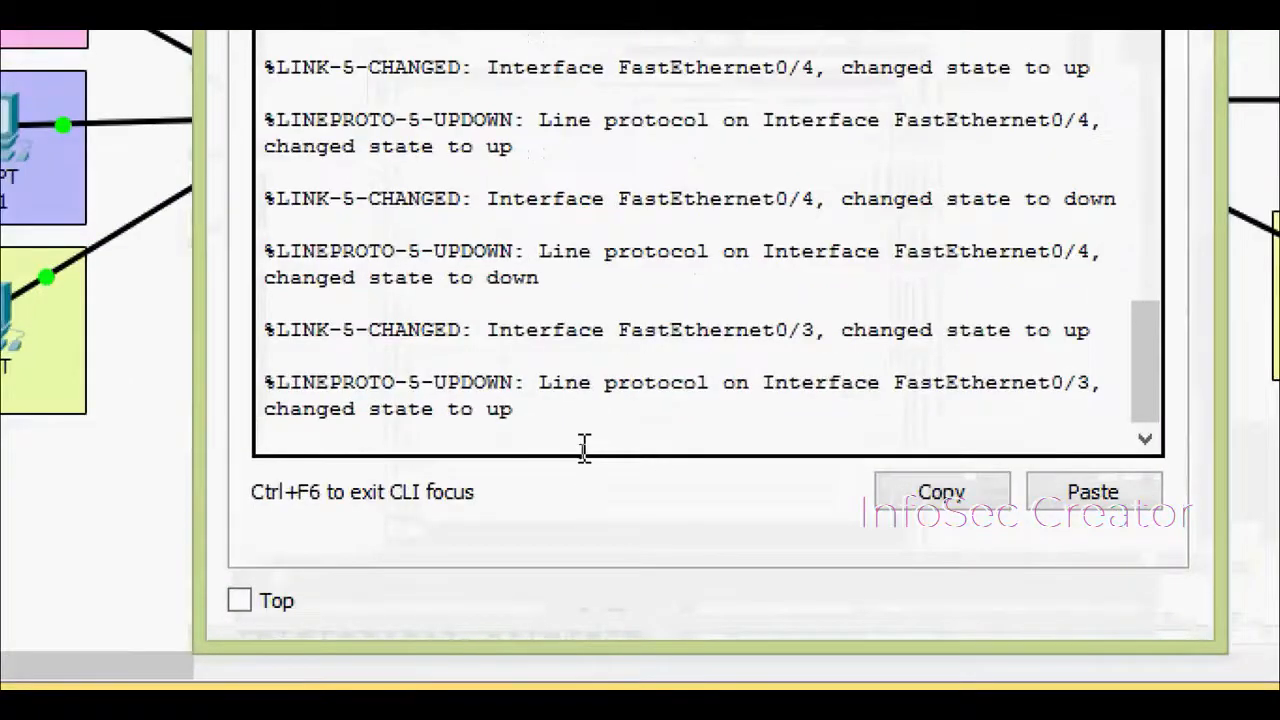
pyautogui.press('Return')
pyautogui.write('ena')
pyautogui.press('Tab')
pyautogui.press('Return')
pyautogui.write('co')
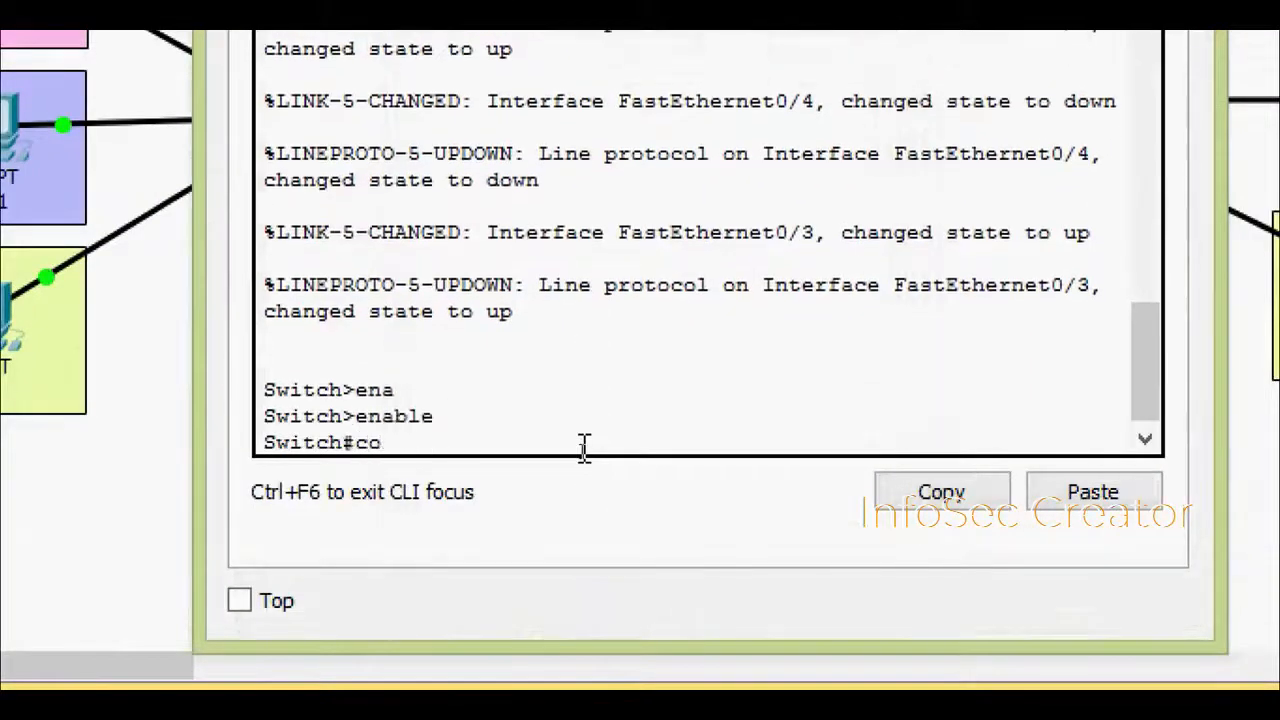
pyautogui.write('nf')
pyautogui.press('Tab')
pyautogui.press('Tab')
pyautogui.write('terminal')
pyautogui.press('Return')
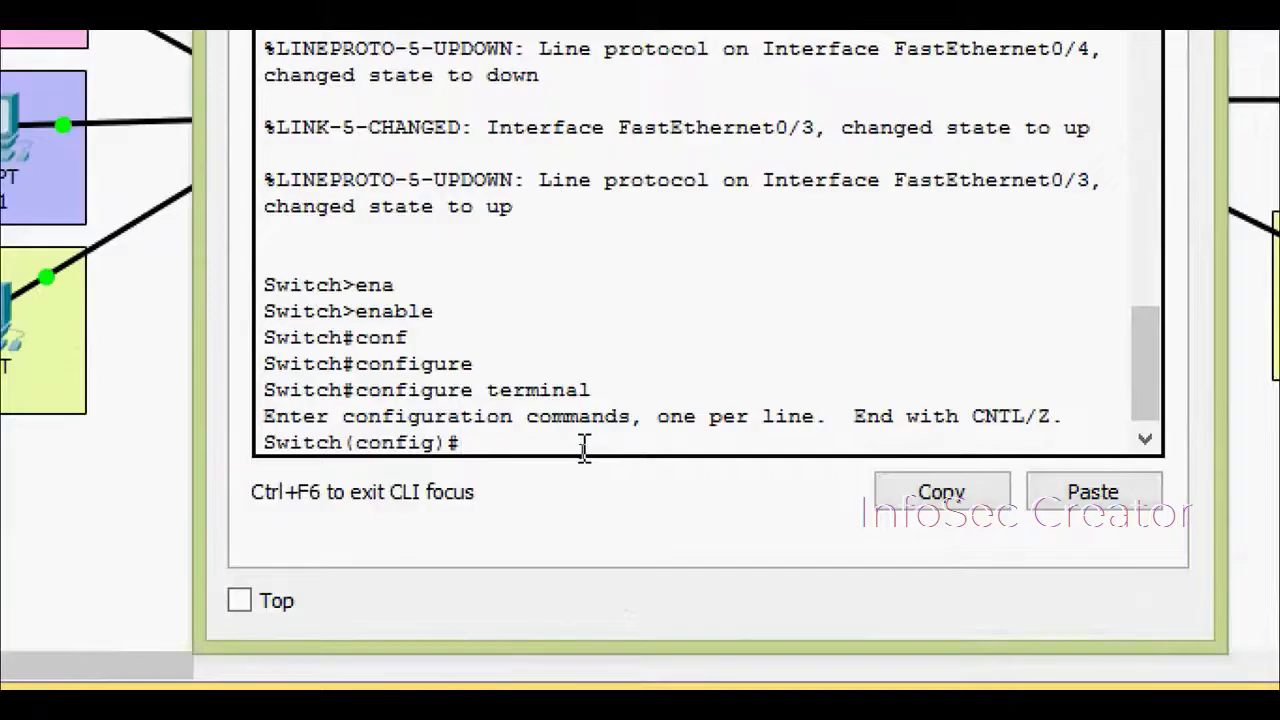
# Create VLAN 10 on S4 and name it Students
pyautogui.write('vl')
pyautogui.press('Tab')
pyautogui.write('10')
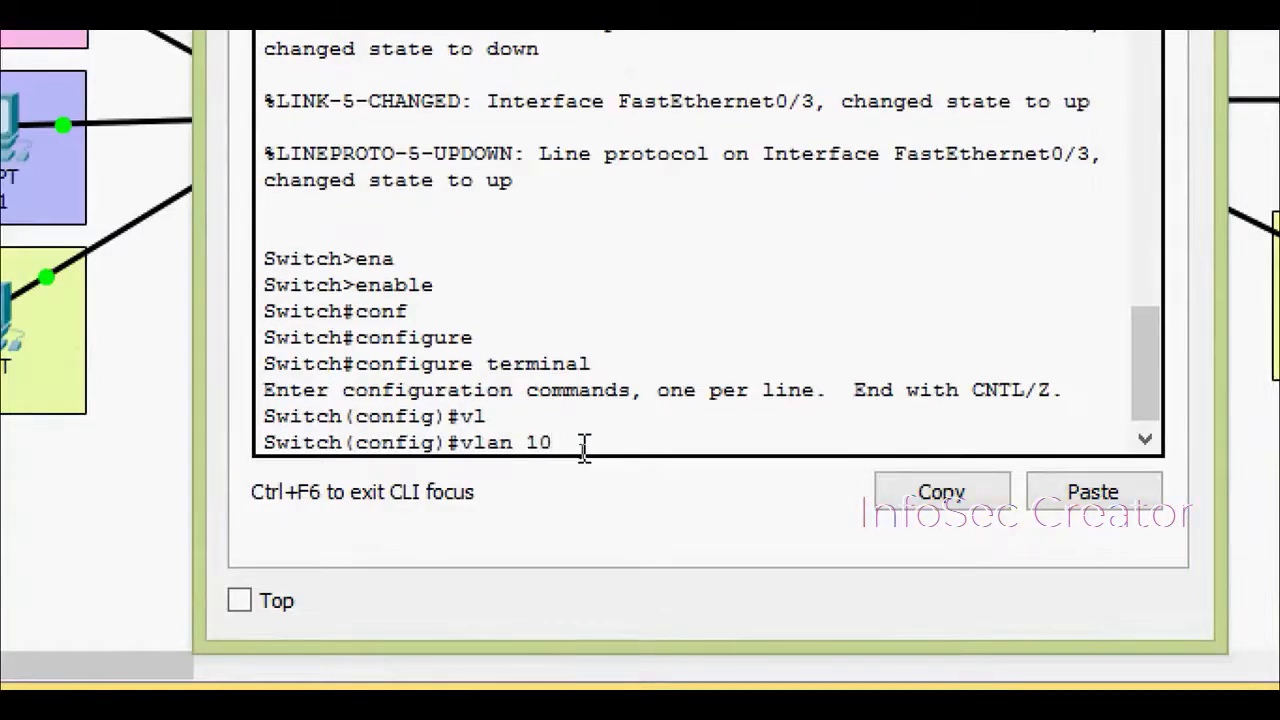
pyautogui.press('Return')
pyautogui.write('na')
pyautogui.press('Tab')
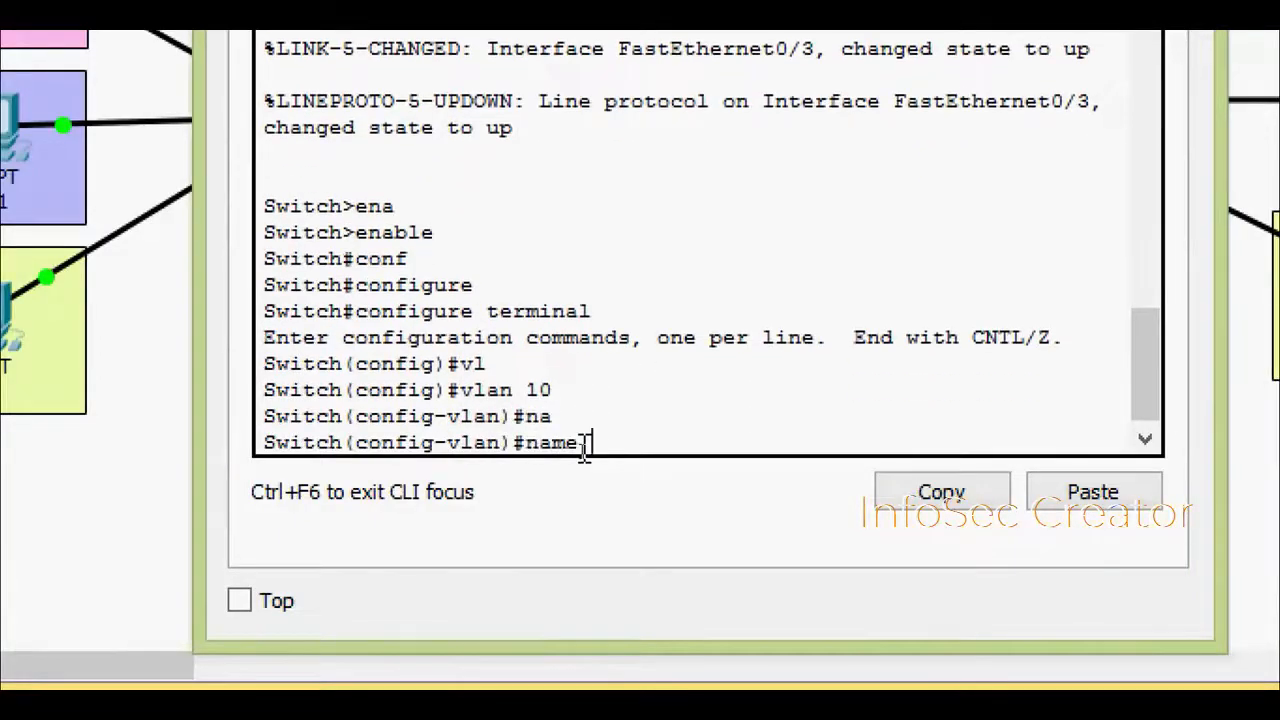
pyautogui.write('Students')
pyautogui.press('Return')
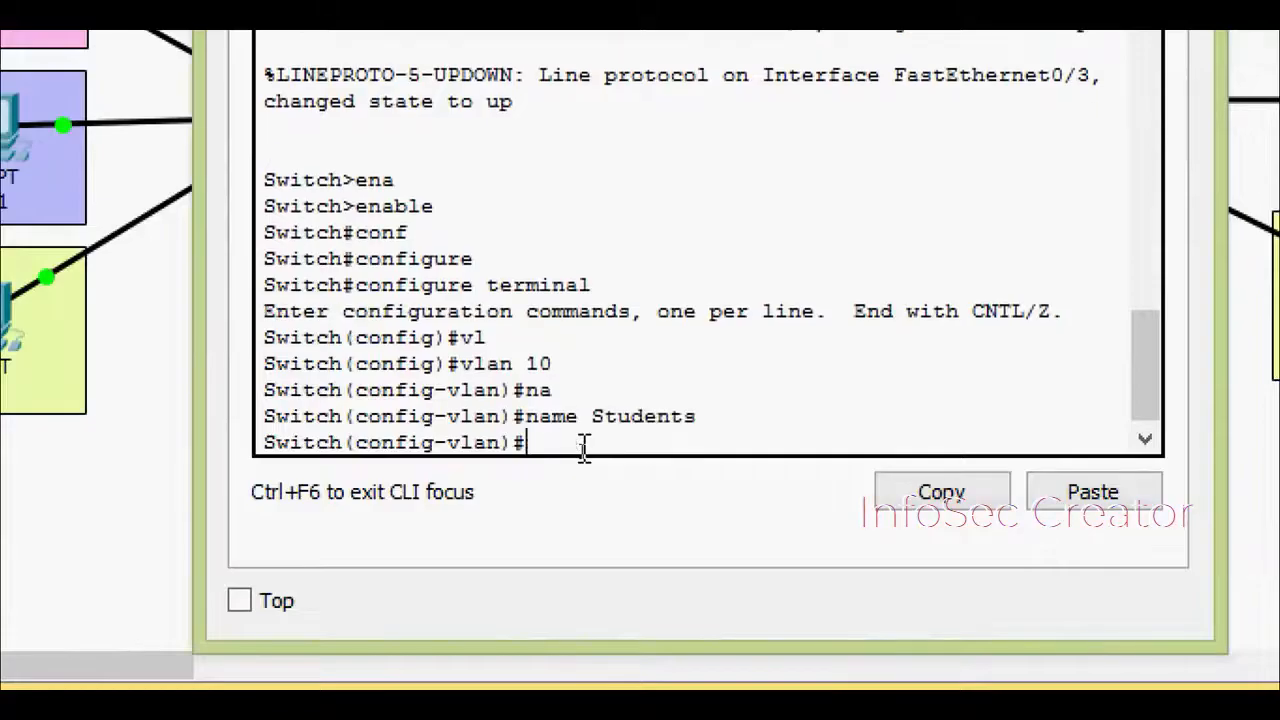
# Create VLAN 20 on S4 and name it Faculty
pyautogui.write('vl 20')
pyautogui.press('Return')
pyautogui.write('na')
pyautogui.press('Tab')
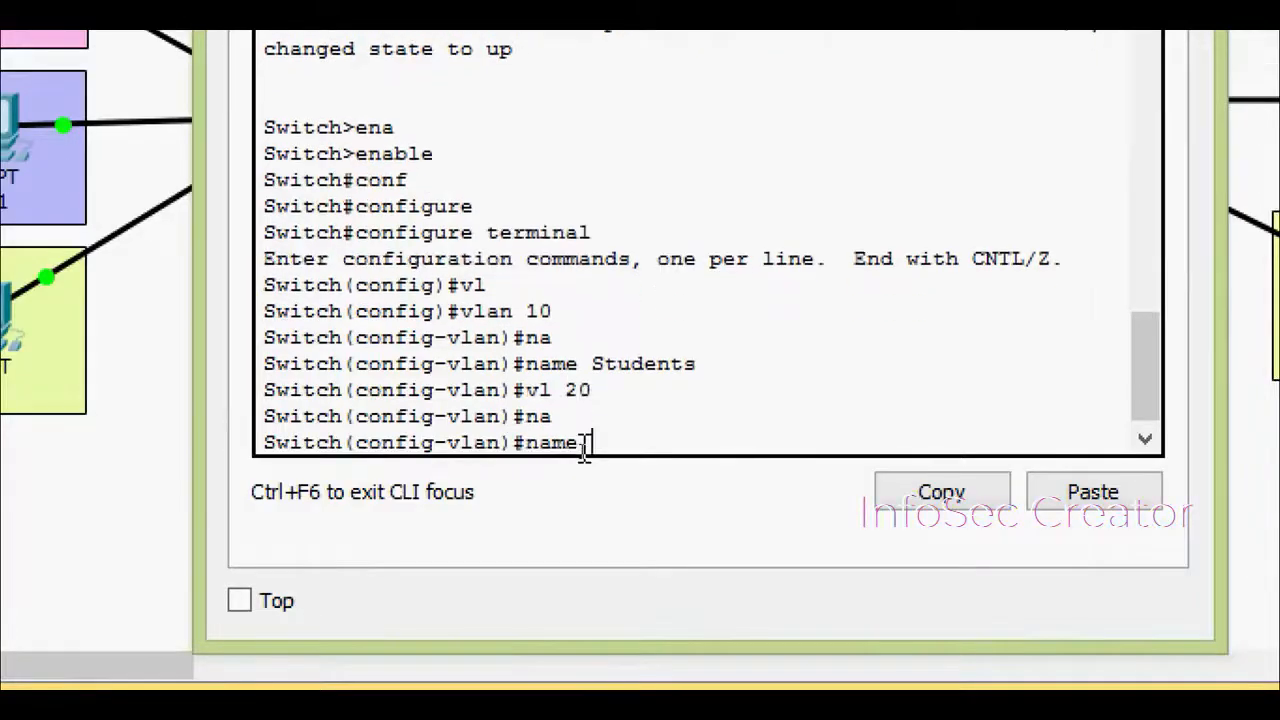
pyautogui.write('Faculty')
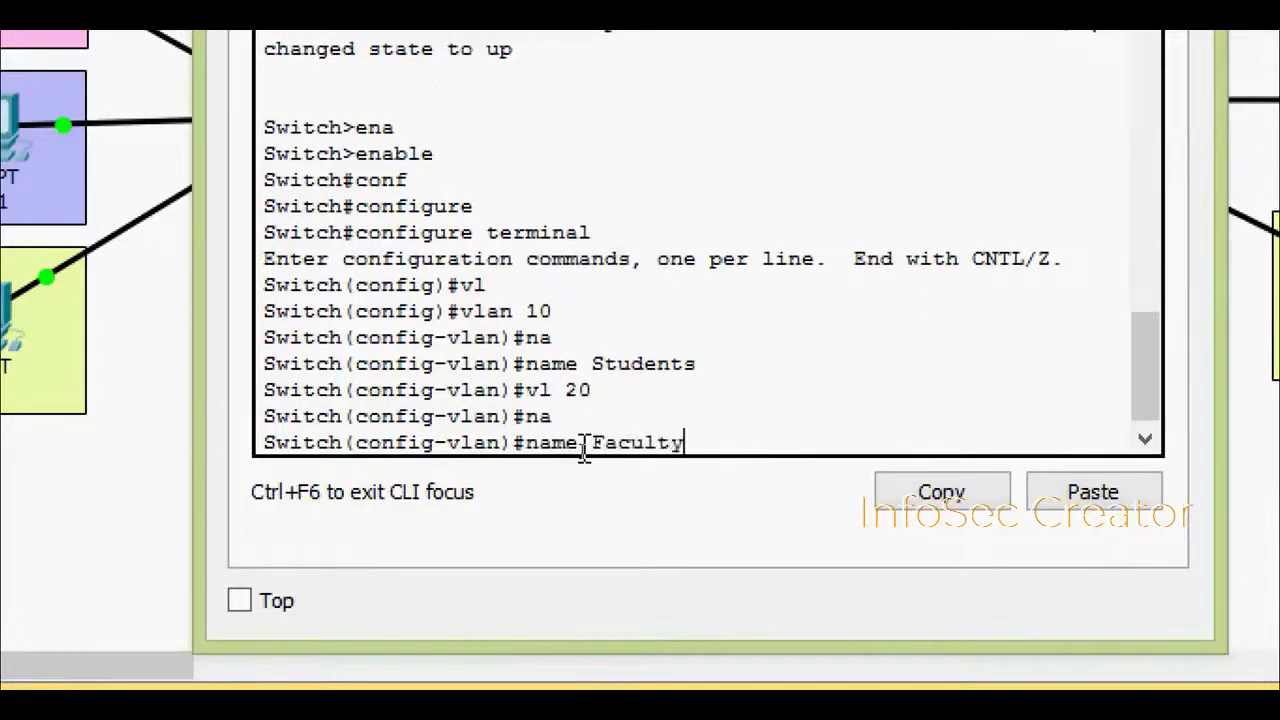
pyautogui.press('Return')
# Create VLAN 30 on S4 with the name Guest and return to privileged EXEC mode
pyautogui.write('na')
pyautogui.press('Tab')
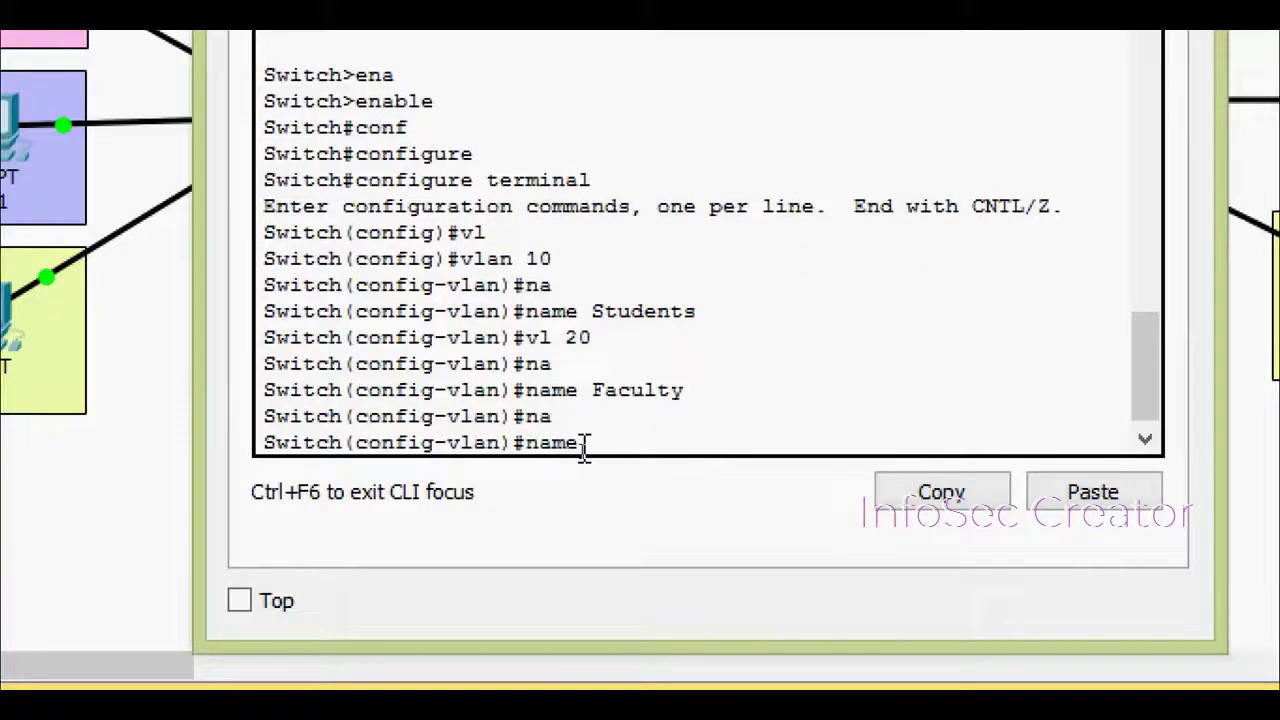
pyautogui.press('BackSpace')
pyautogui.write('vl 30')
pyautogui.press('Return')
pyautogui.write('na')
pyautogui.press('Tab')
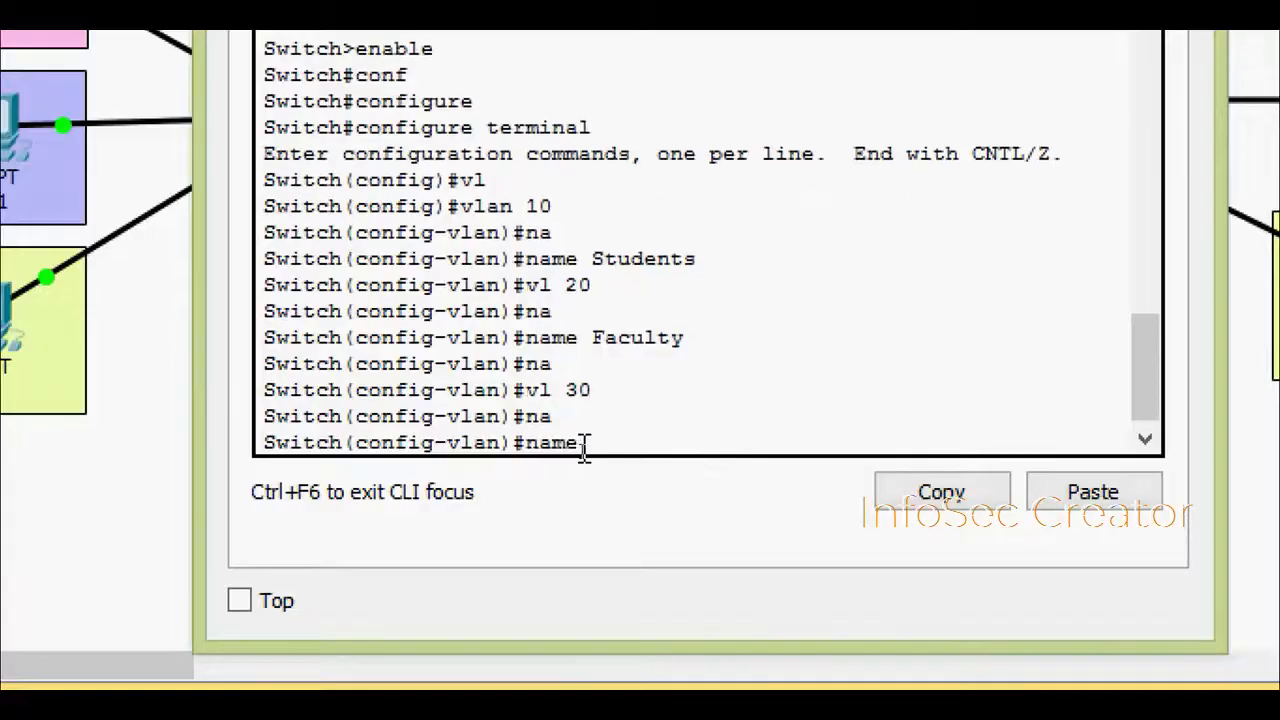
pyautogui.write('Guest')
pyautogui.press('Return')
pyautogui.hotkey('ctrl', 'z')
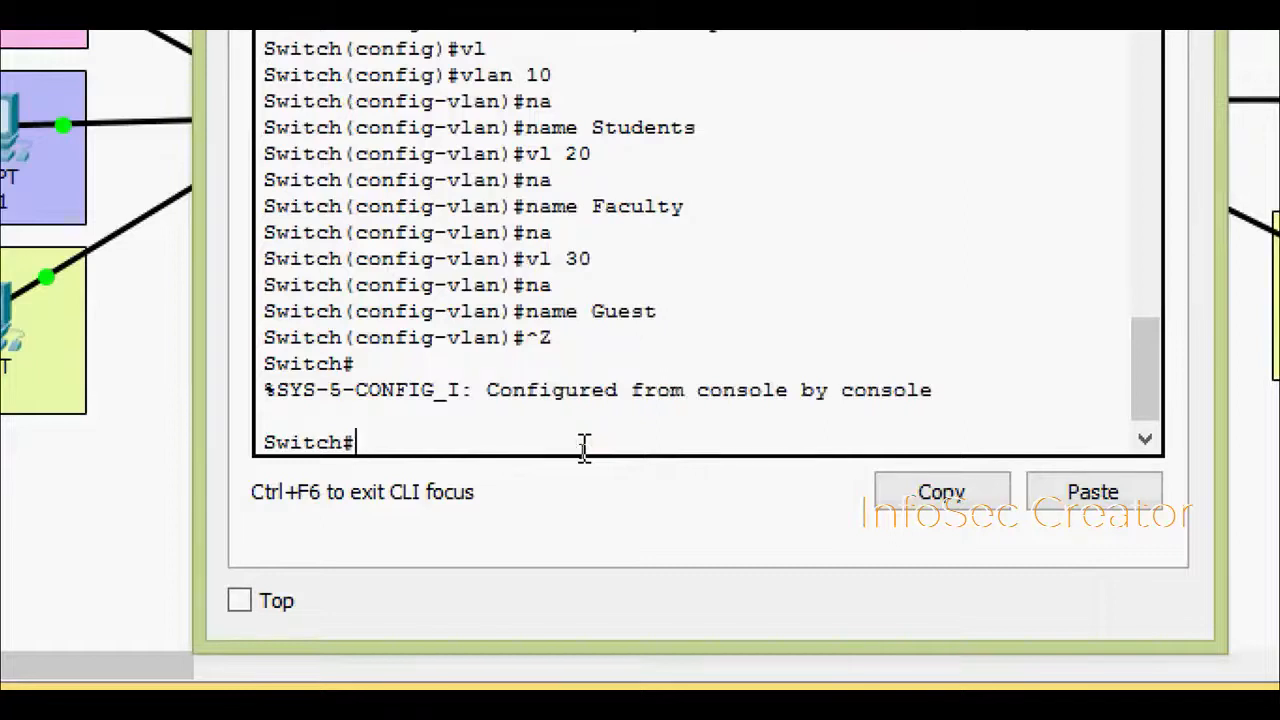
# Display S4's brief VLAN table and examine the Students, Faculty and Guest entries
pyautogui.write('sh')
pyautogui.press('Tab')
pyautogui.write('vl')
pyautogui.press('Tab')
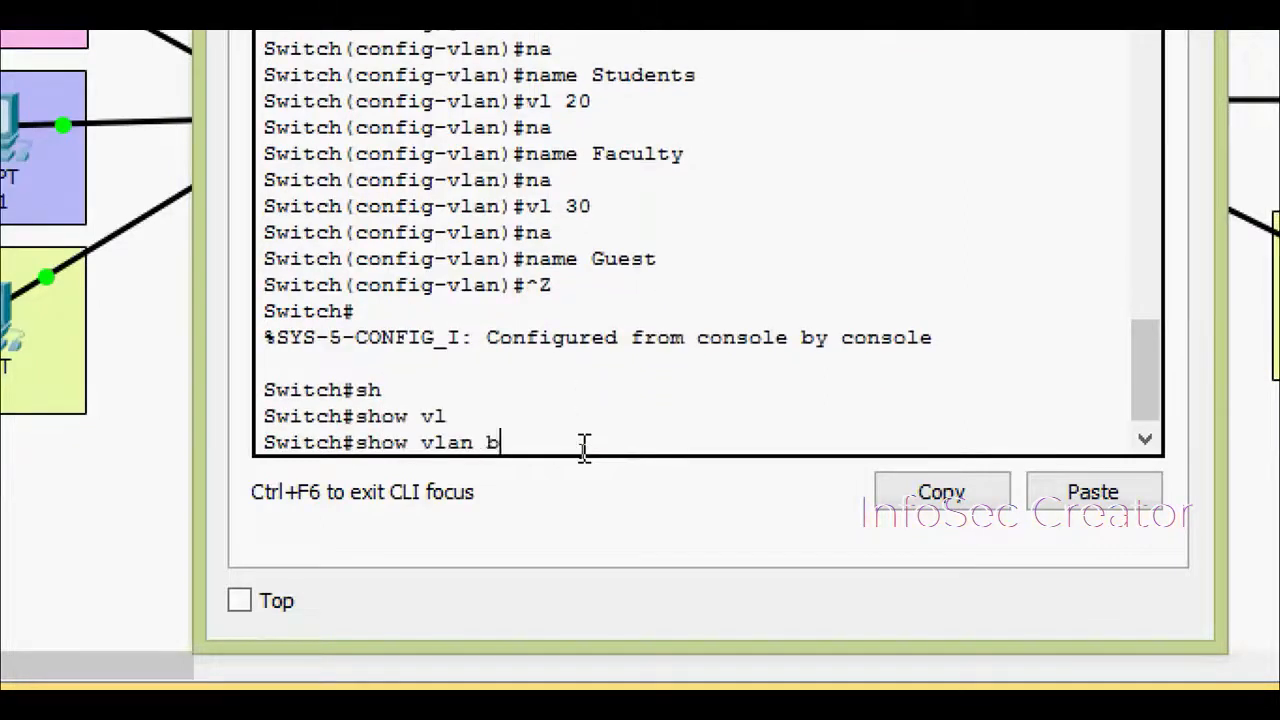
pyautogui.write('b')
pyautogui.press('Return')
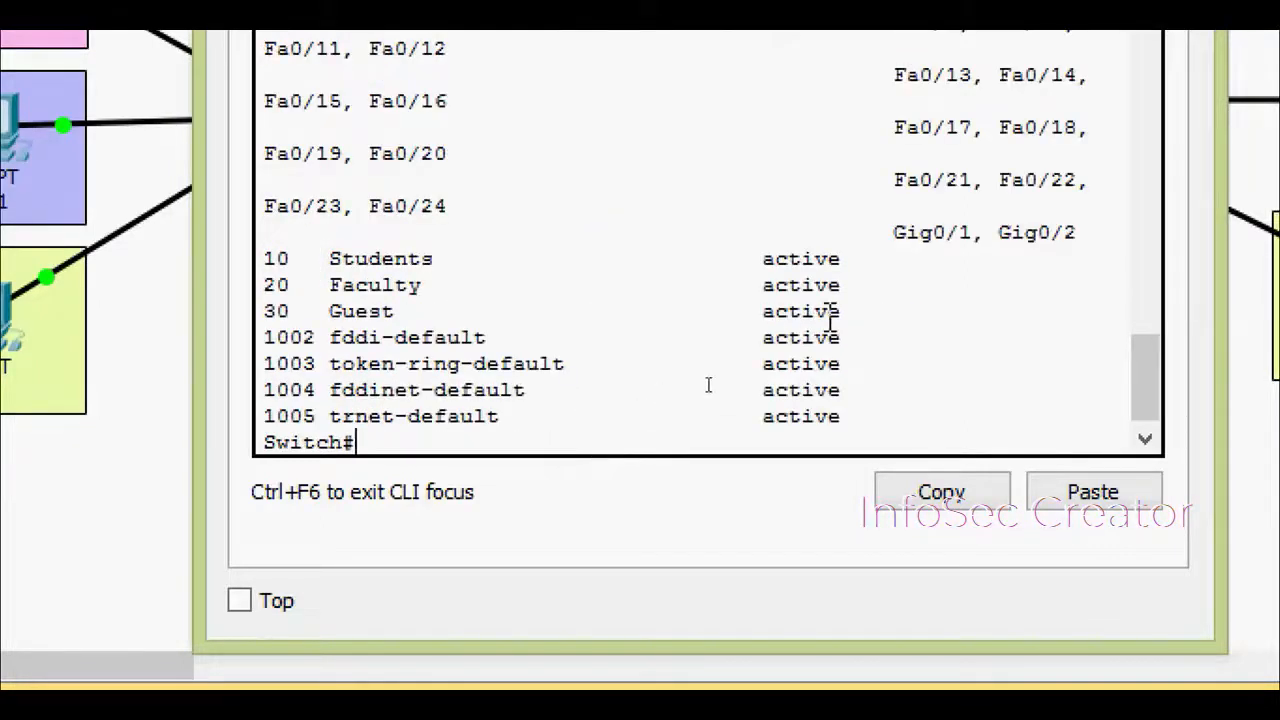
pyautogui.moveTo(843, 312); pyautogui.dragTo(229, 257)
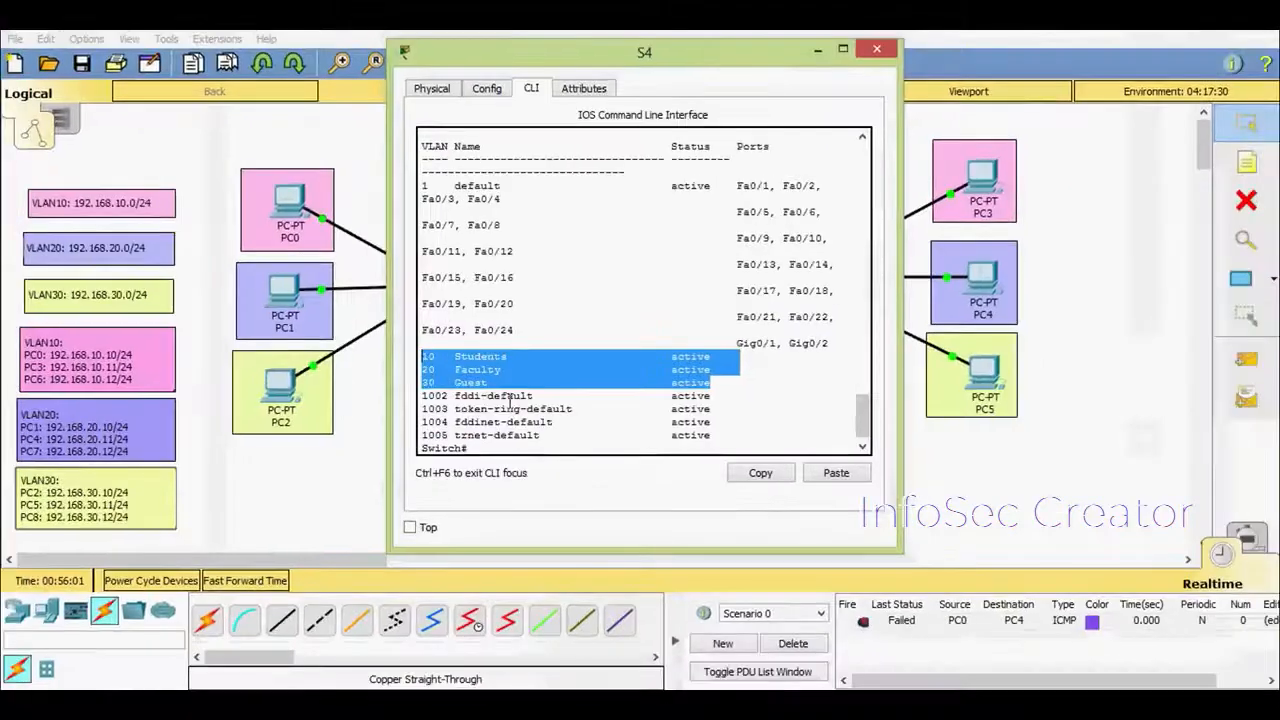
pyautogui.click(440, 345)
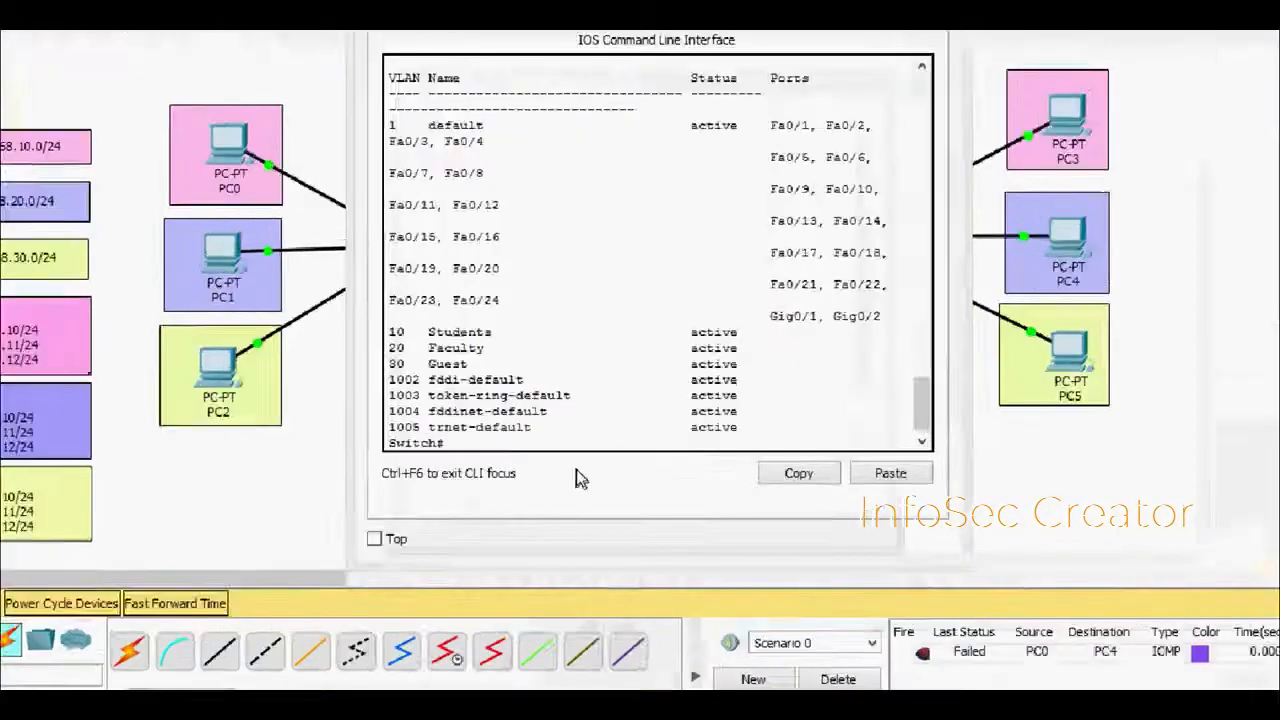
# Enter global configuration mode on S4 and select interface FastEthernet 0/1 for configuration
pyautogui.write('conf')
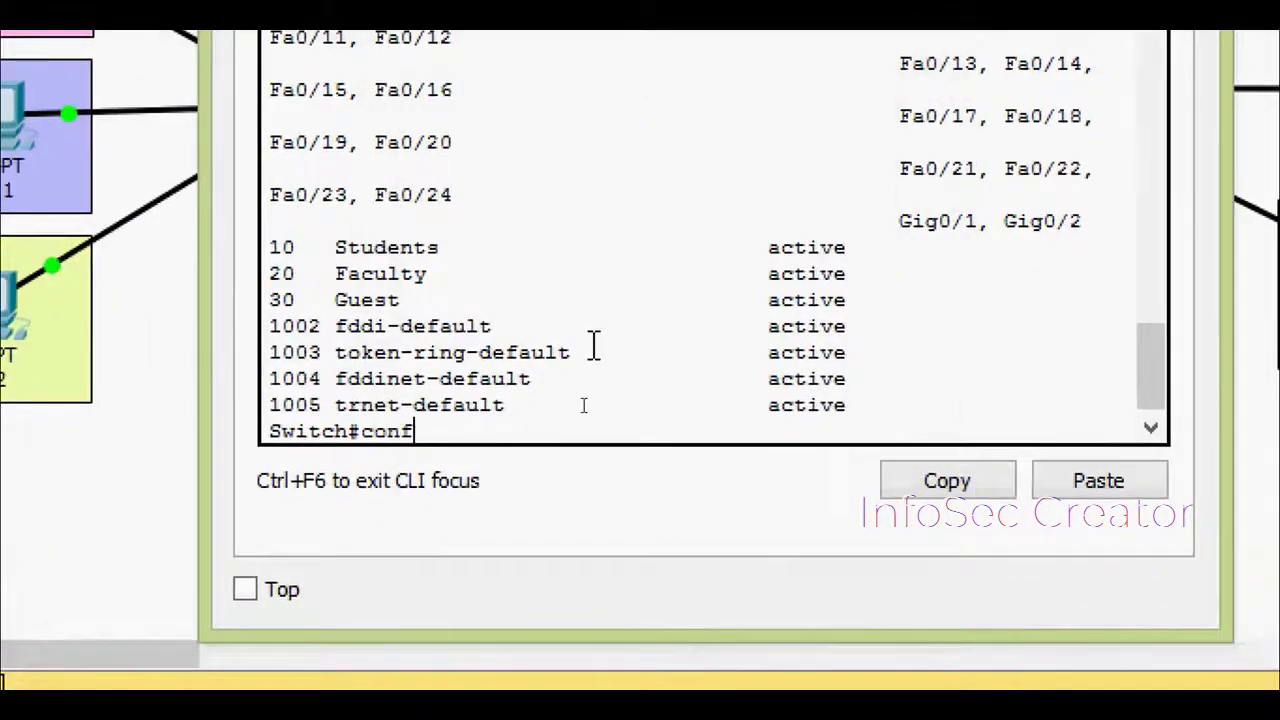
pyautogui.press('Tab')
pyautogui.write('t')
pyautogui.press('Tab')
pyautogui.press('Return')
pyautogui.press('Return')
pyautogui.write('inter')
pyautogui.press('Tab')
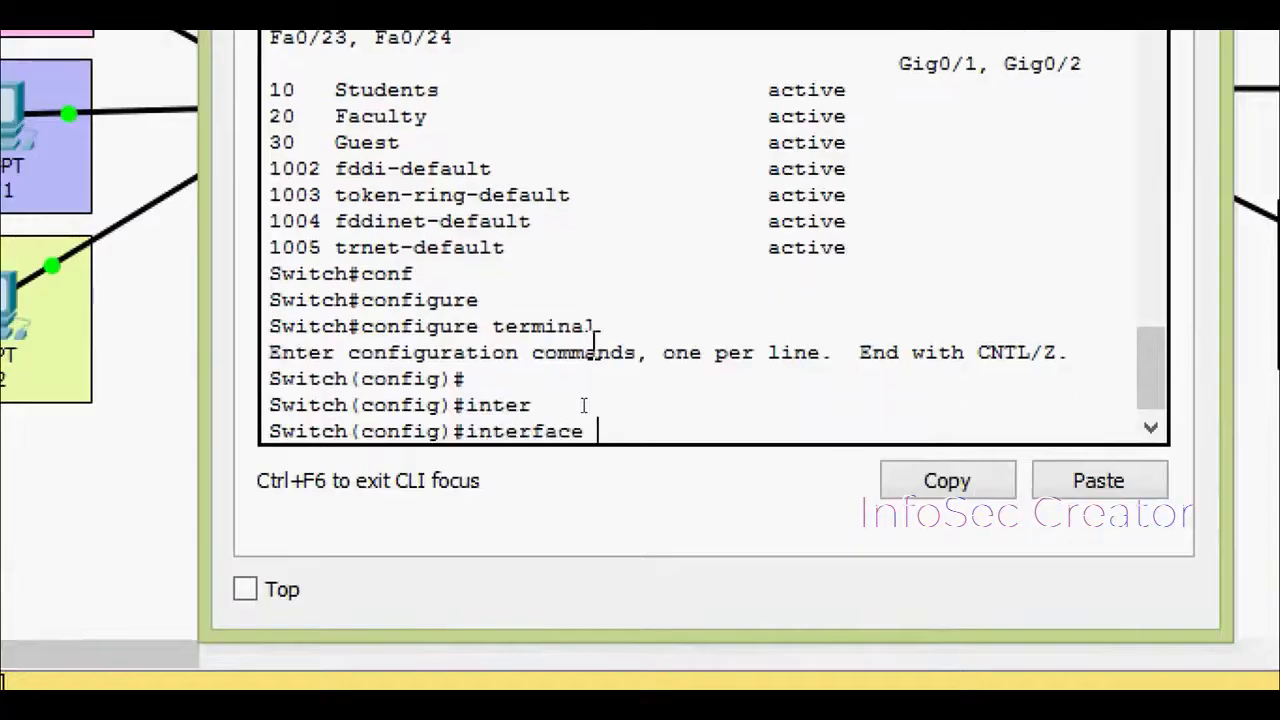
pyautogui.write('f')
pyautogui.press('Tab')
pyautogui.write('/1')
pyautogui.press('Return')
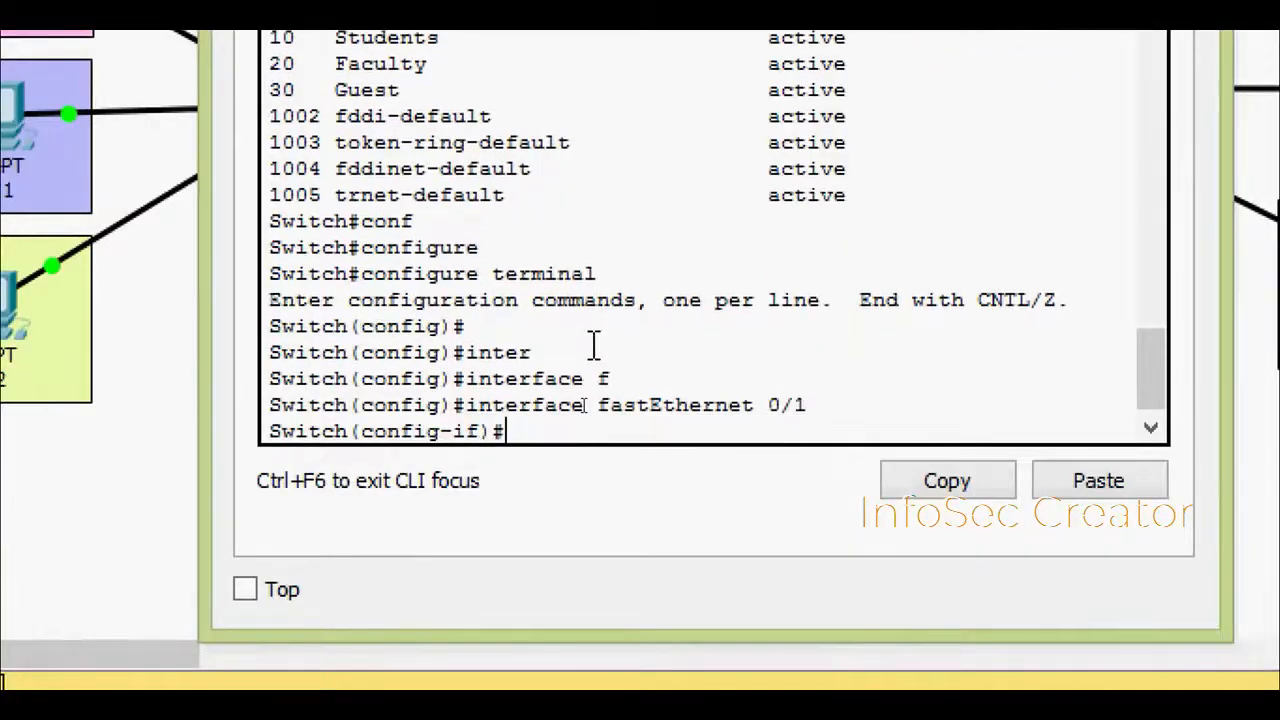
# Set the switchport mode of FastEthernet 0/1 on S4 to access
pyautogui.write('swi')
pyautogui.press('Tab')
pyautogui.write('mo')
pyautogui.press('Tab')
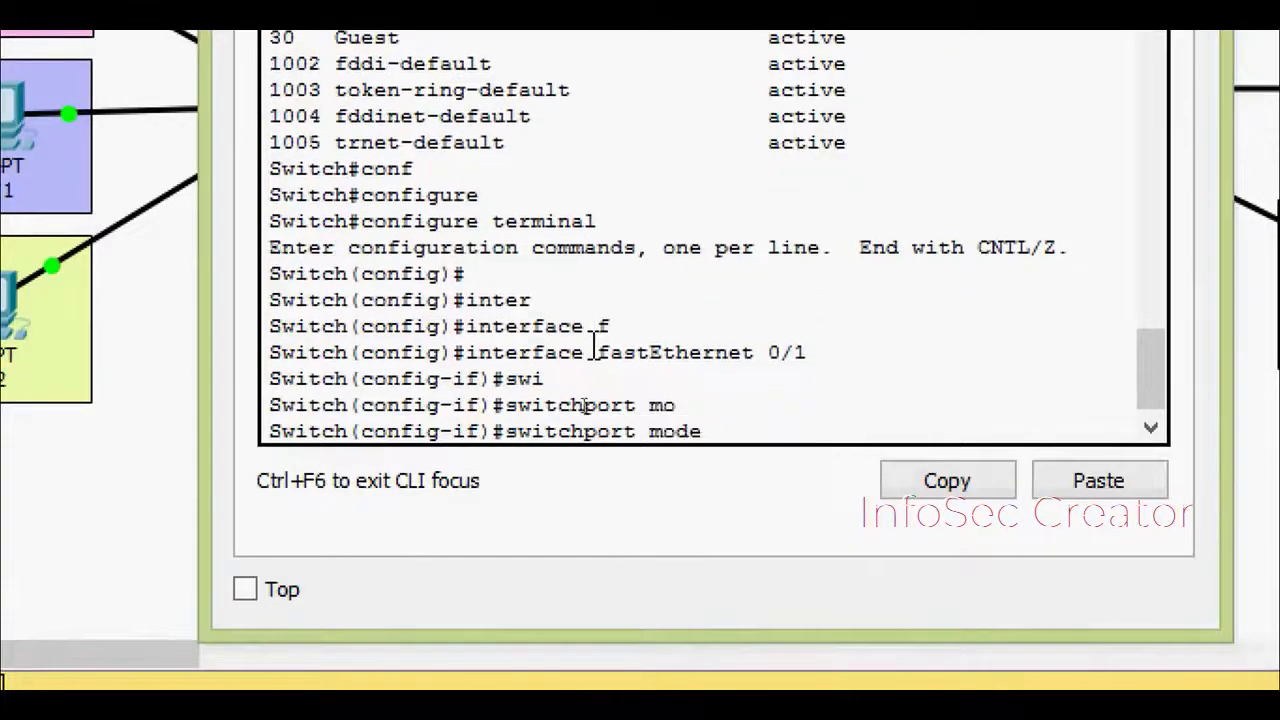
pyautogui.write('ac')
pyautogui.press('Tab')
pyautogui.press('Return')
# Assign FastEthernet 0/1 on S4 to access VLAN 10 and leave its interface configuration
pyautogui.write('sw')
pyautogui.press('Tab')
pyautogui.write('a')
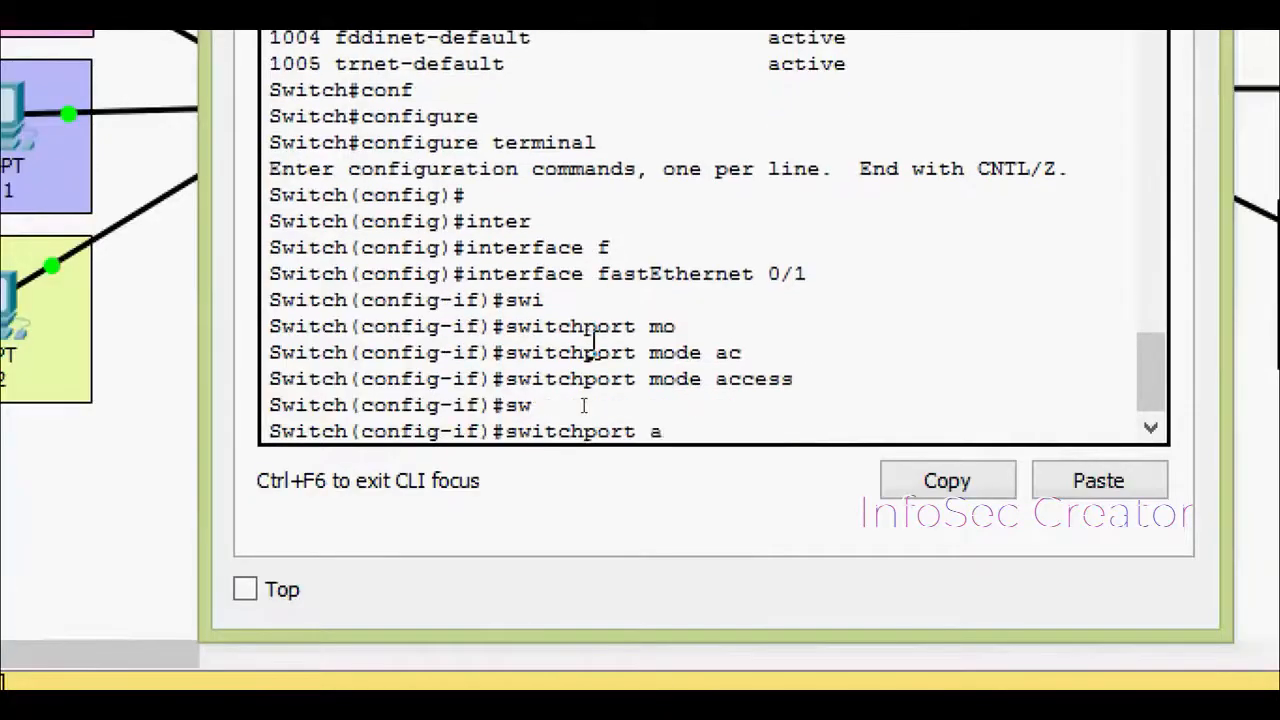
pyautogui.write('c')
pyautogui.press('Tab')
pyautogui.write('vl 10')
pyautogui.press('Return')
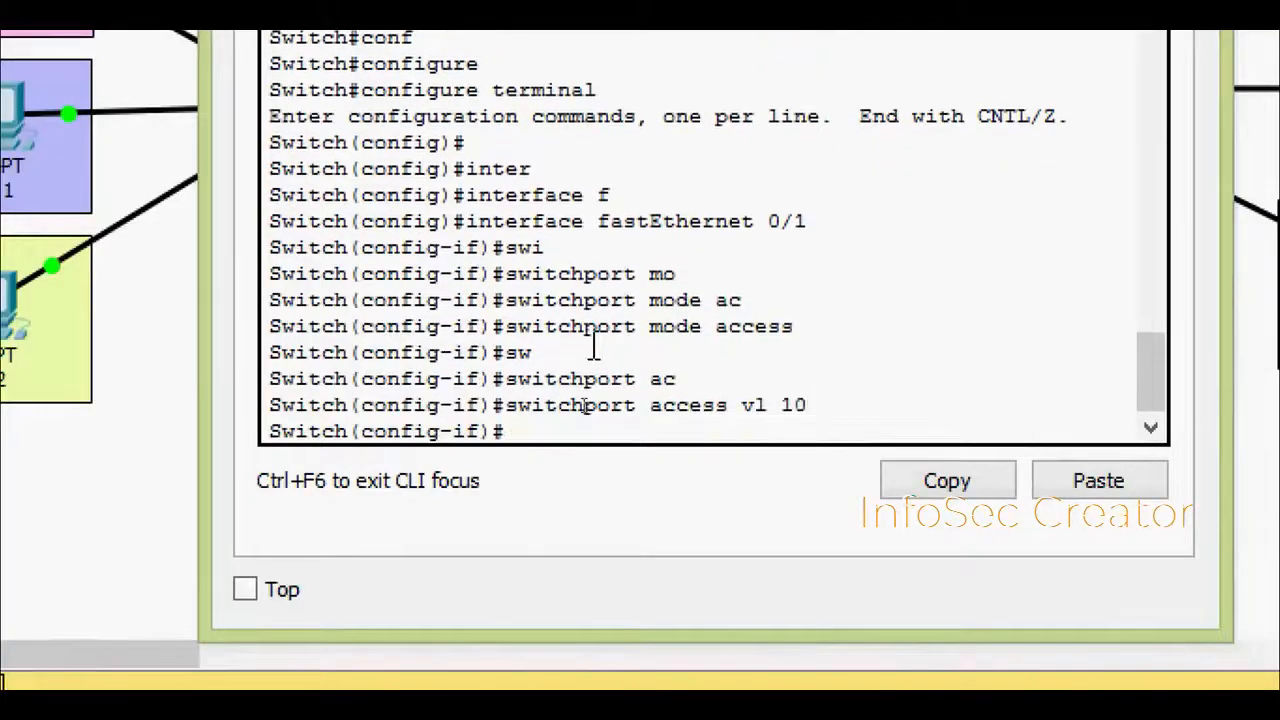
pyautogui.write('exit')
pyautogui.press('Return')
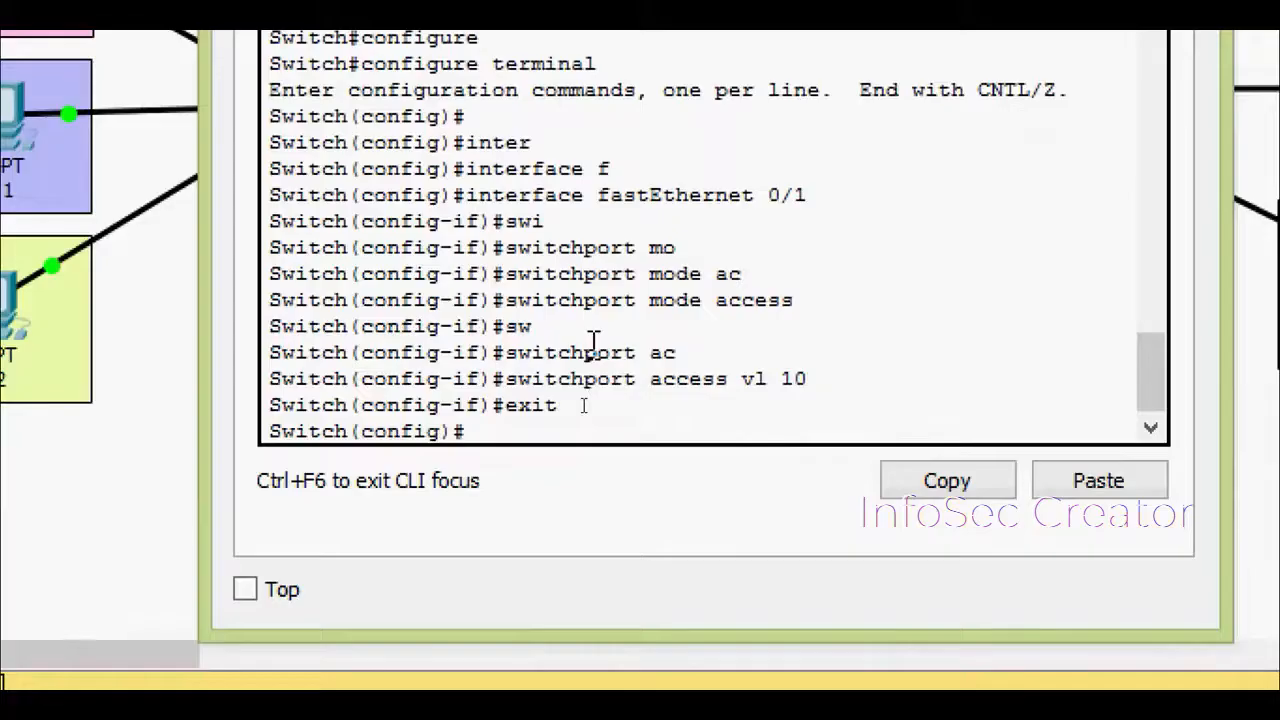
# Select interface FastEthernet 0/2 on S4 and set its switchport mode to access
pyautogui.write('inter')
pyautogui.press('Tab')
pyautogui.write('f')
pyautogui.press('Tab')
pyautogui.write('0')
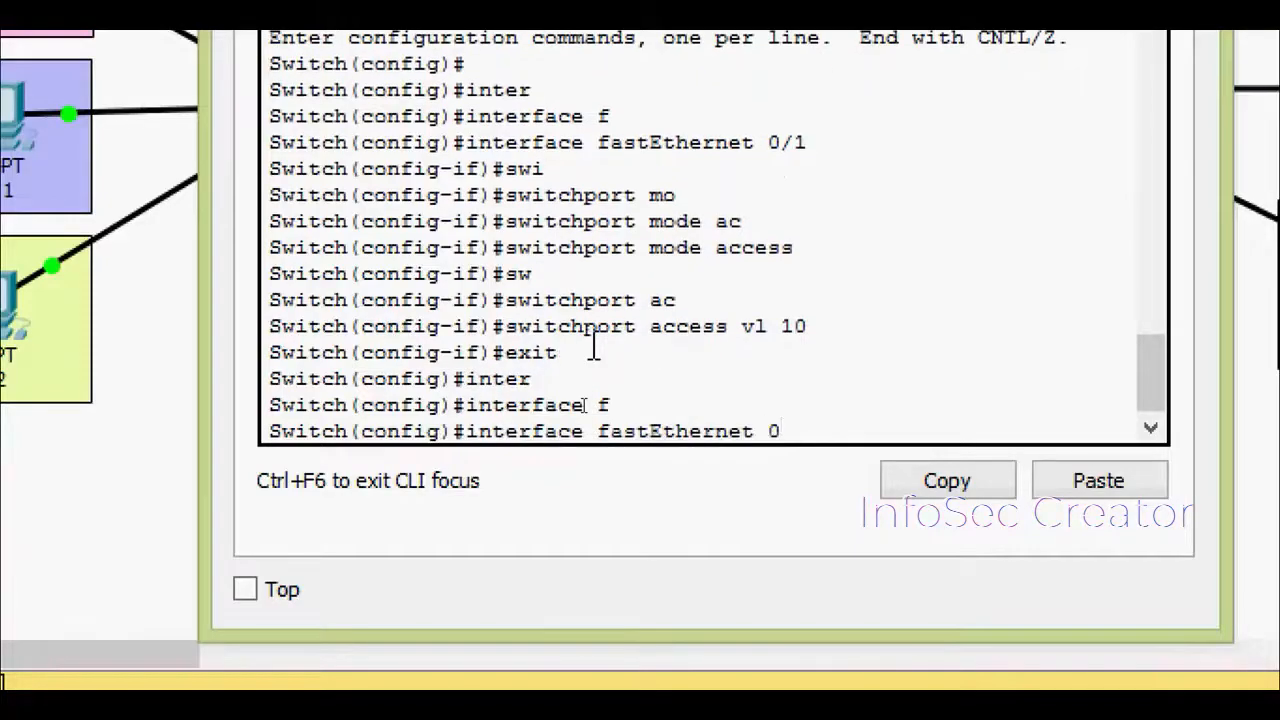
pyautogui.write('/2')
pyautogui.press('Return')
pyautogui.write('s')
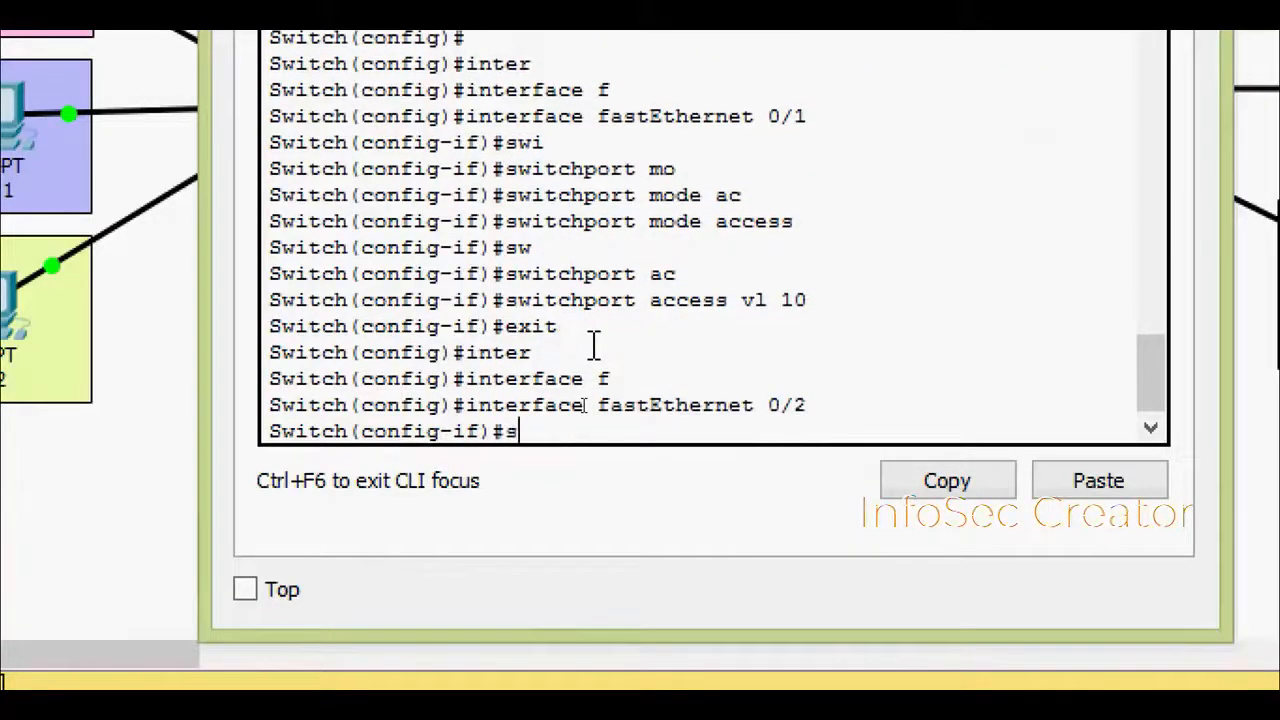
pyautogui.write('wi')
pyautogui.press('Tab')
pyautogui.write('mo')
pyautogui.press('Tab')
pyautogui.write('ac')
pyautogui.press('Tab')
pyautogui.press('Return')
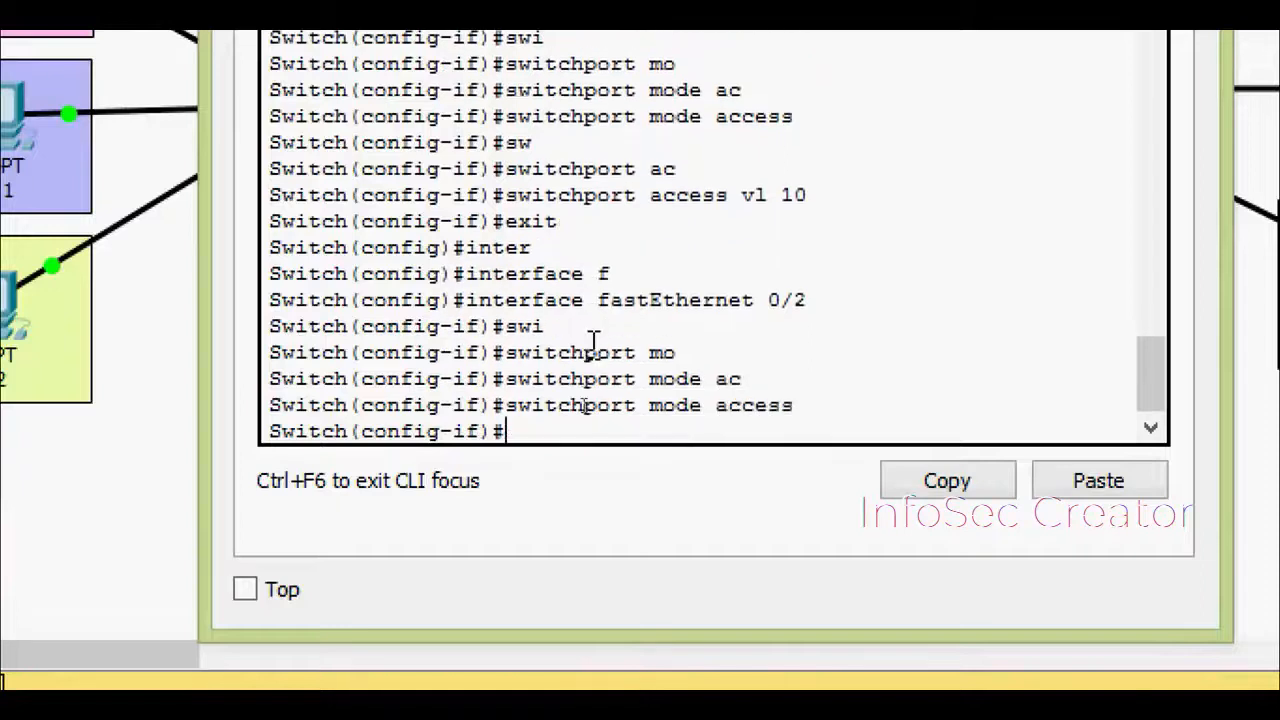
# Assign FastEthernet 0/2 on S4 to access VLAN 20 and leave its interface configuration
pyautogui.write('sw')
pyautogui.press('Tab')
pyautogui.write('ac')
pyautogui.press('Tab')
pyautogui.write('v')
pyautogui.press('Tab')
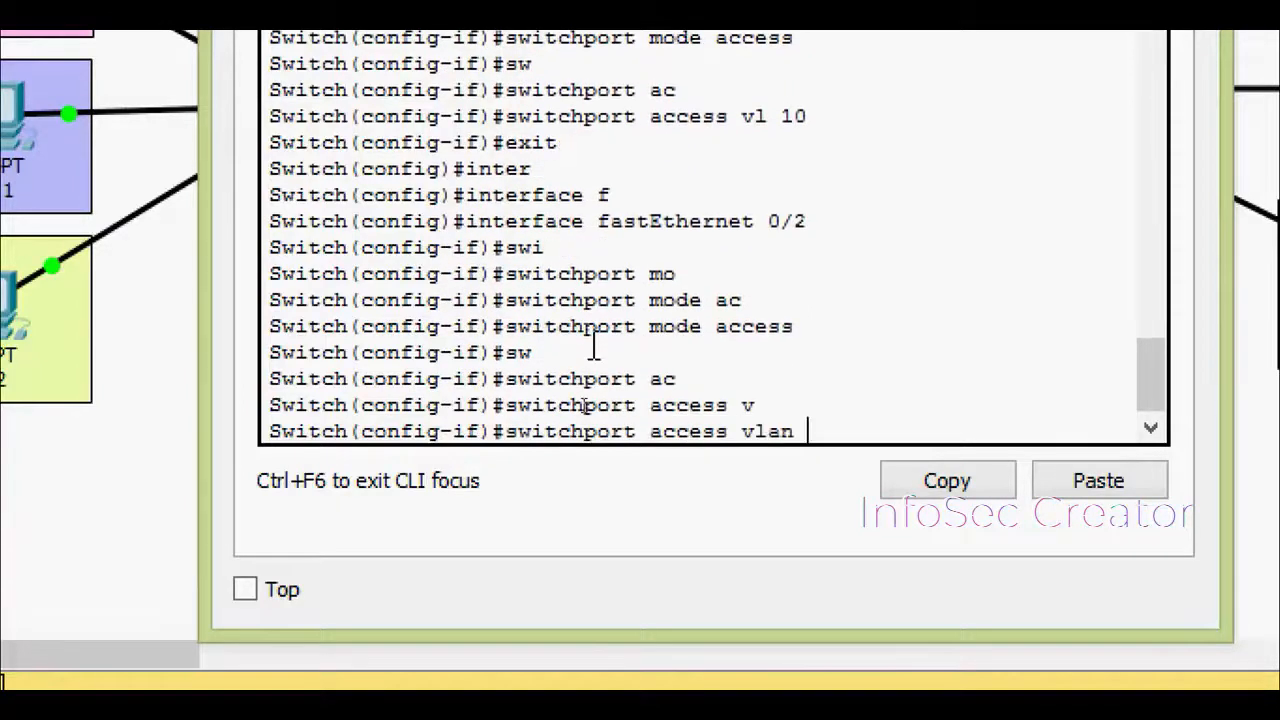
pyautogui.write('20')
pyautogui.press('Return')
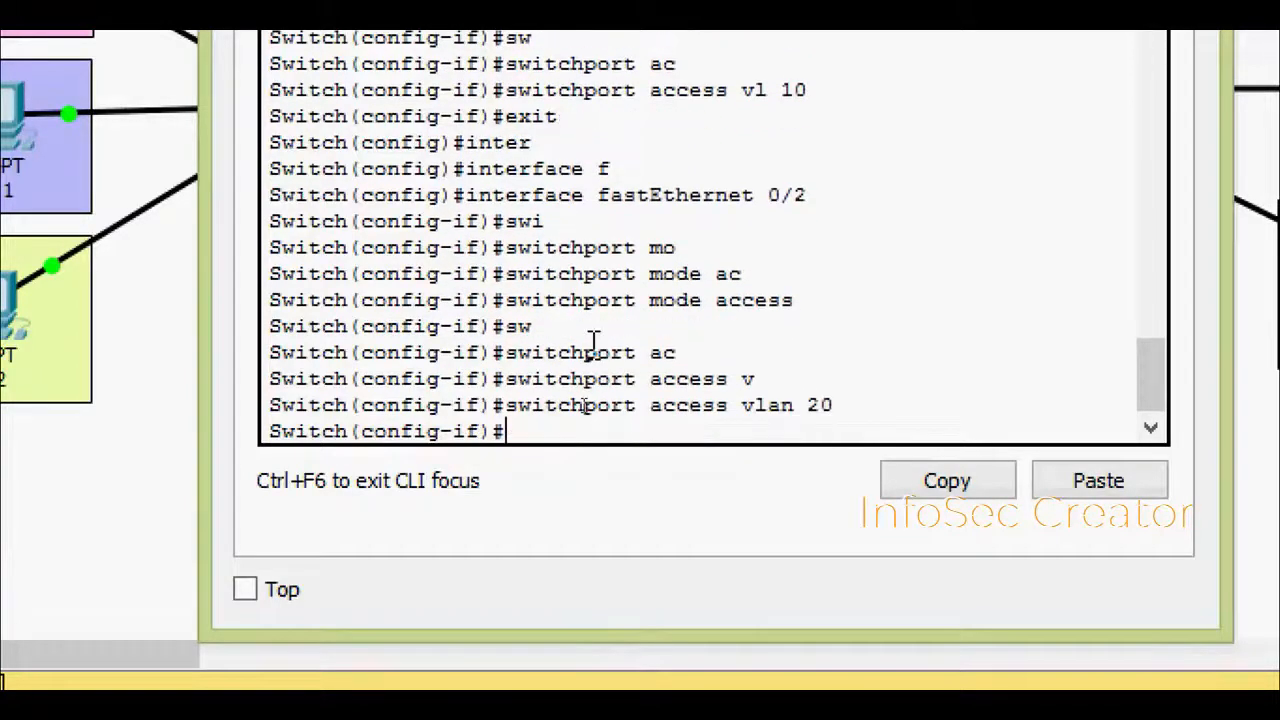
pyautogui.write('exit')
pyautogui.press('Return')
# Select interface FastEthernet 0/3 on S4 and set its switchport mode to access
pyautogui.write('inter')
pyautogui.press('Tab')
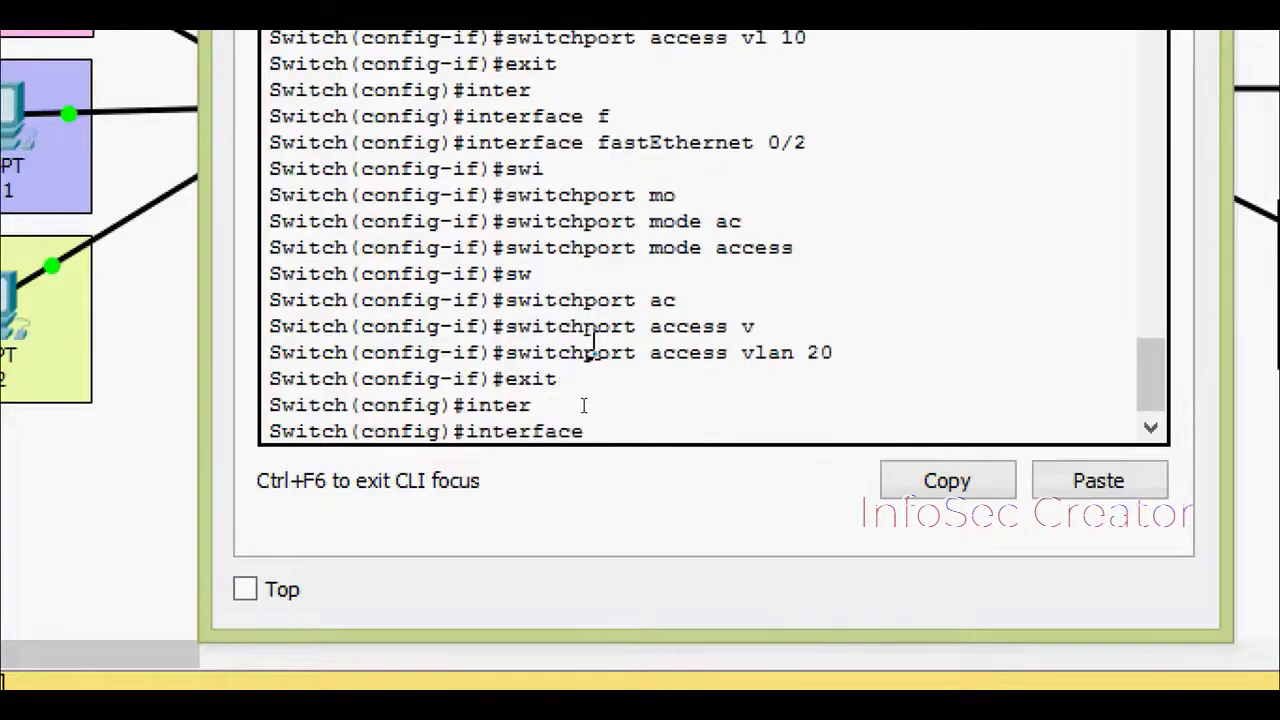
pyautogui.write('f')
pyautogui.press('Tab')
pyautogui.write('0/3')
pyautogui.press('Return')
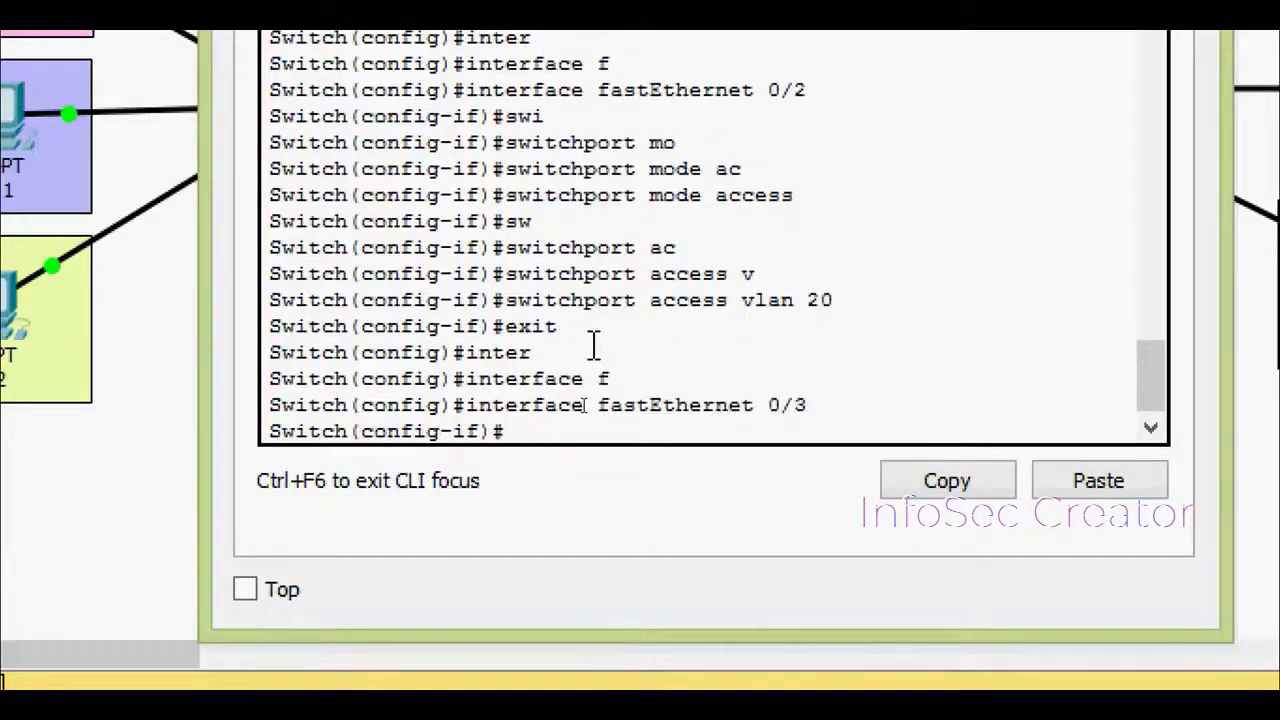
pyautogui.write('sw')
pyautogui.press('Tab')
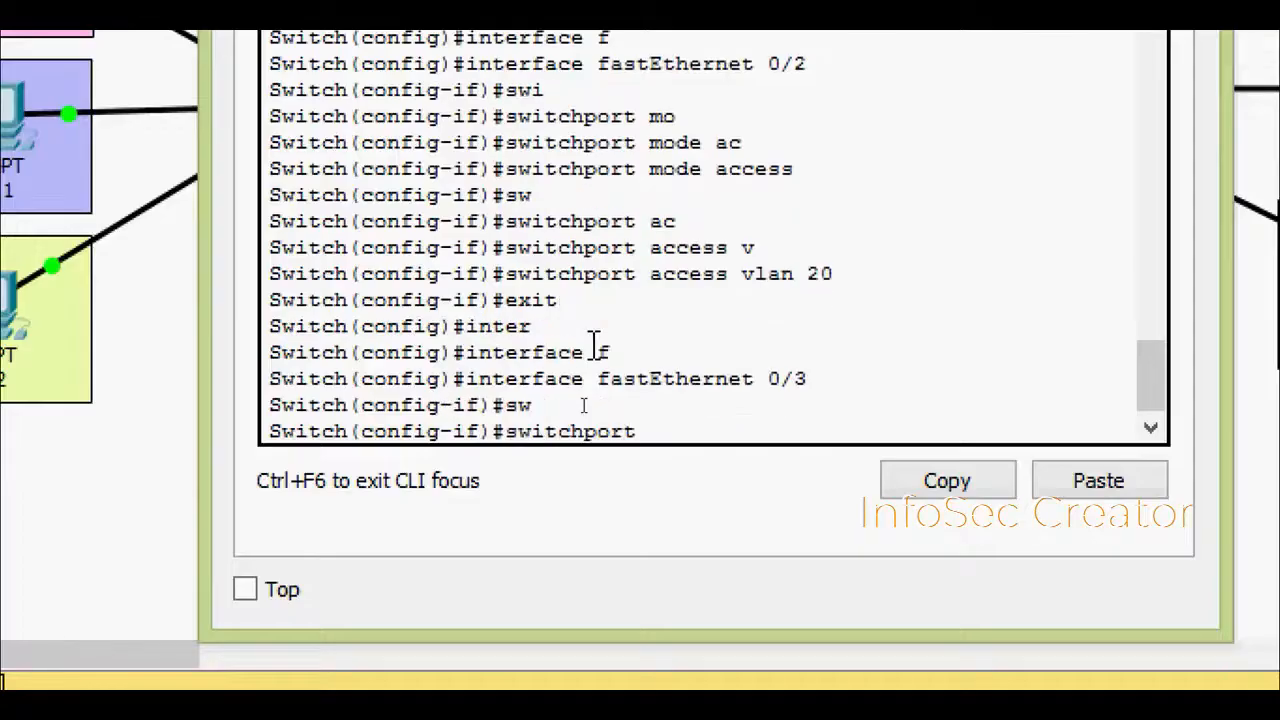
pyautogui.write('mo')
pyautogui.press('Tab')
pyautogui.write('ac')
pyautogui.press('Tab')
pyautogui.press('Return')
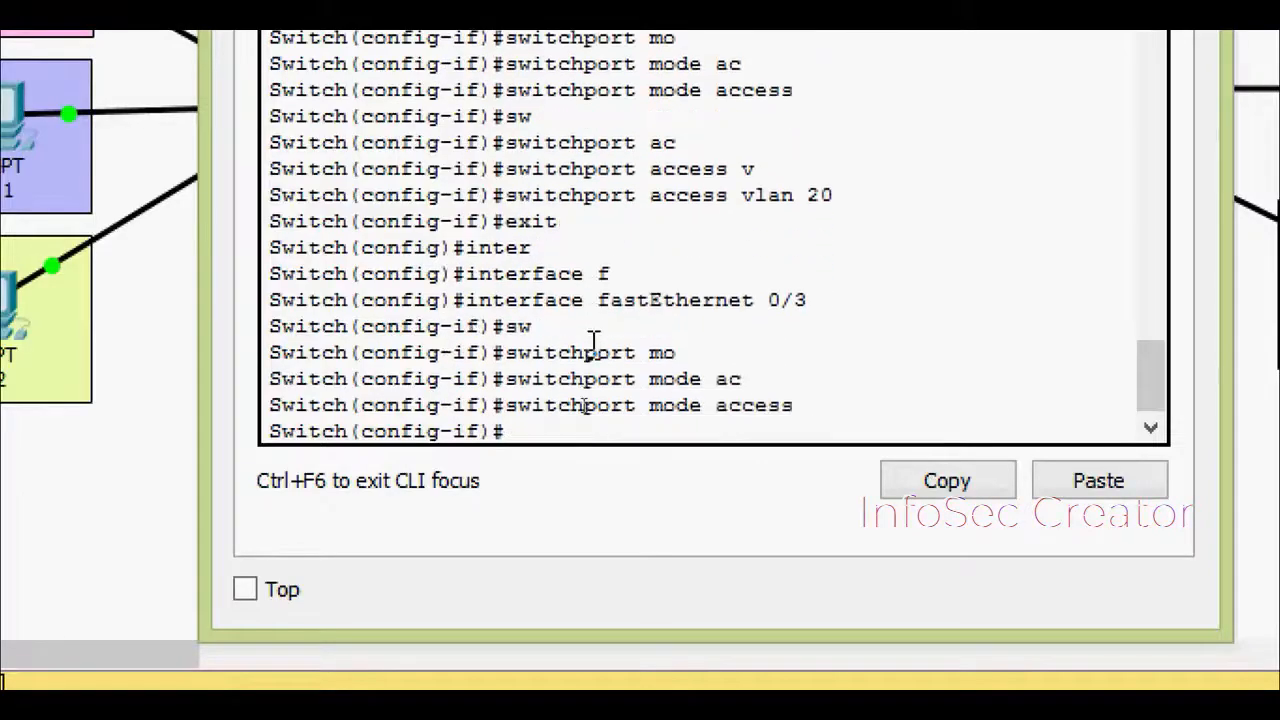
# Assign FastEthernet 0/3 on S4 to access VLAN 30 and return to privileged EXEC mode
pyautogui.write('sw')
pyautogui.press('Tab')
pyautogui.write('ac')
pyautogui.press('Tab')
pyautogui.write('v')
pyautogui.press('Tab')
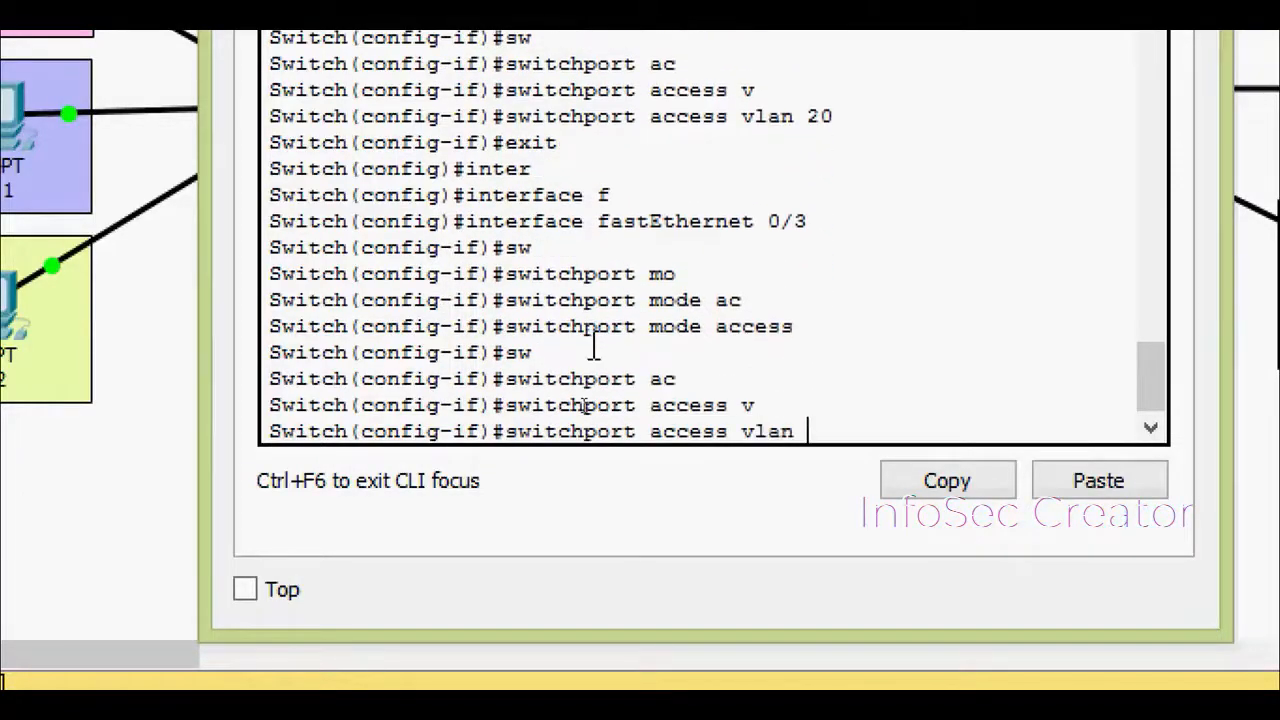
pyautogui.write('30')
pyautogui.press('Return')
pyautogui.hotkey('ctrl', 'z')
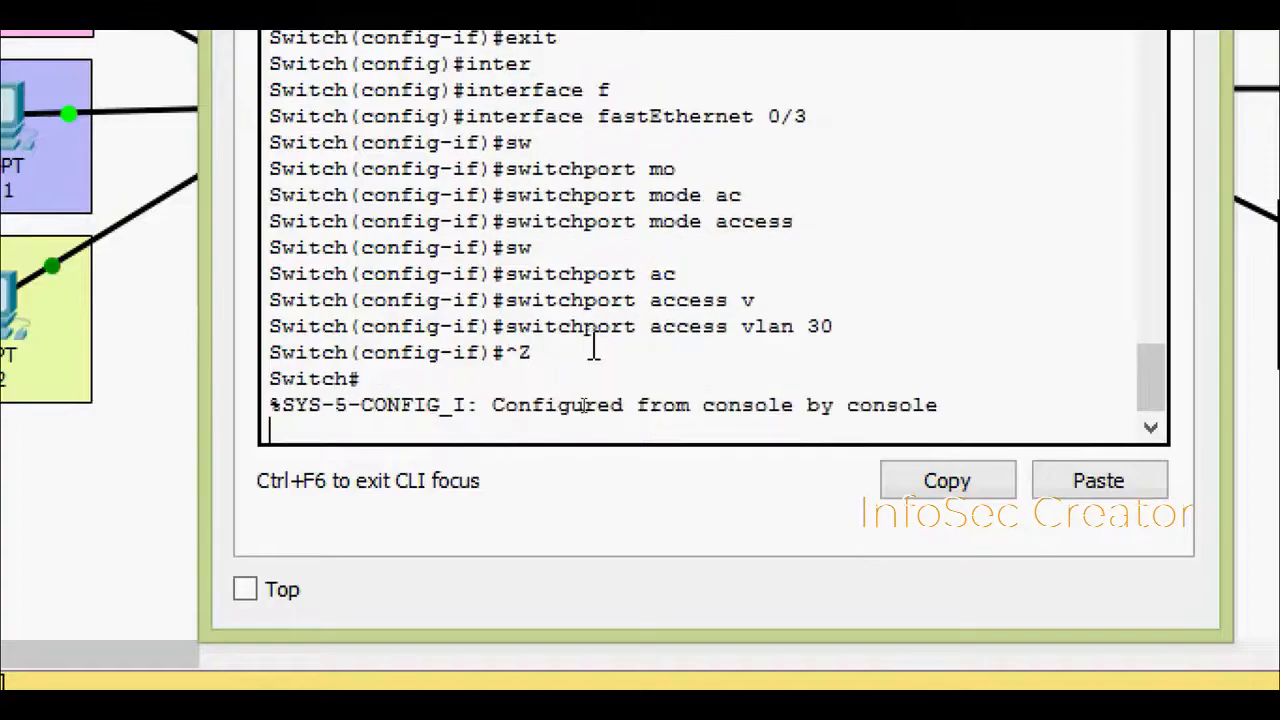
pyautogui.press('Return')
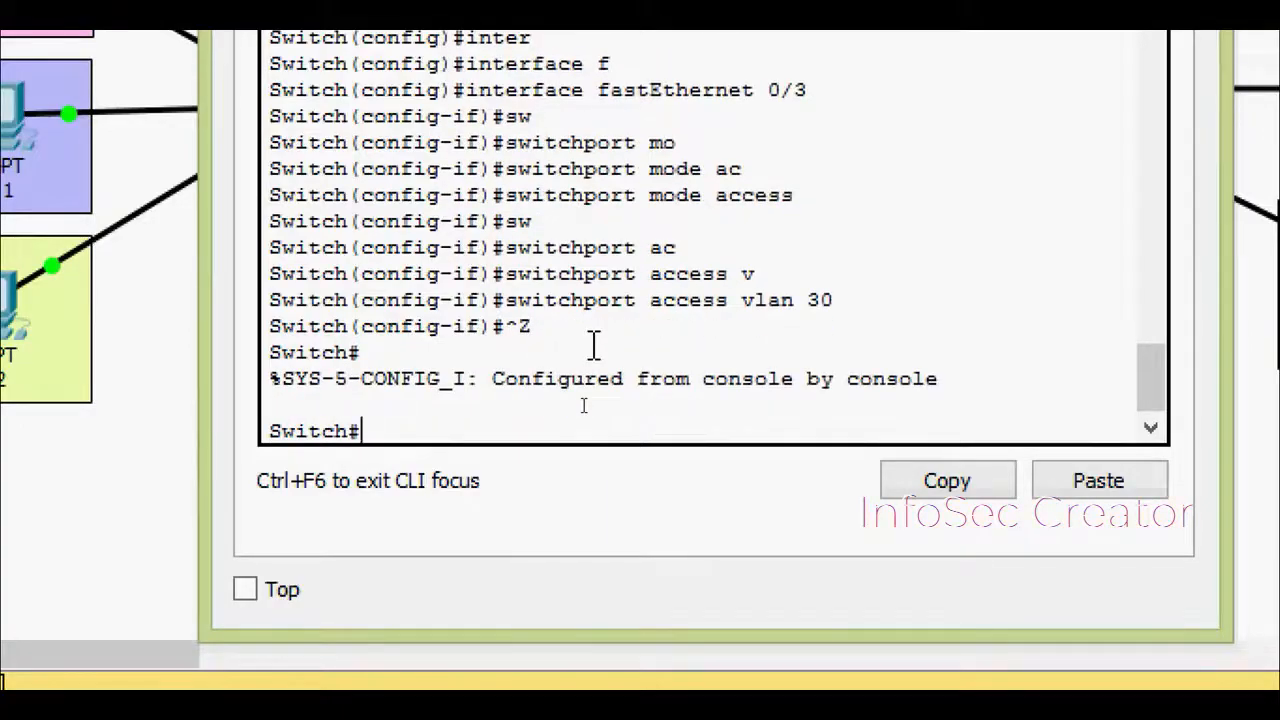
# Display the brief VLAN table on S4 with show vlan brief
pyautogui.write('sh')
pyautogui.press('Tab')
pyautogui.write('vl')
pyautogui.press('Tab')
pyautogui.write('b')
pyautogui.press('Tab')
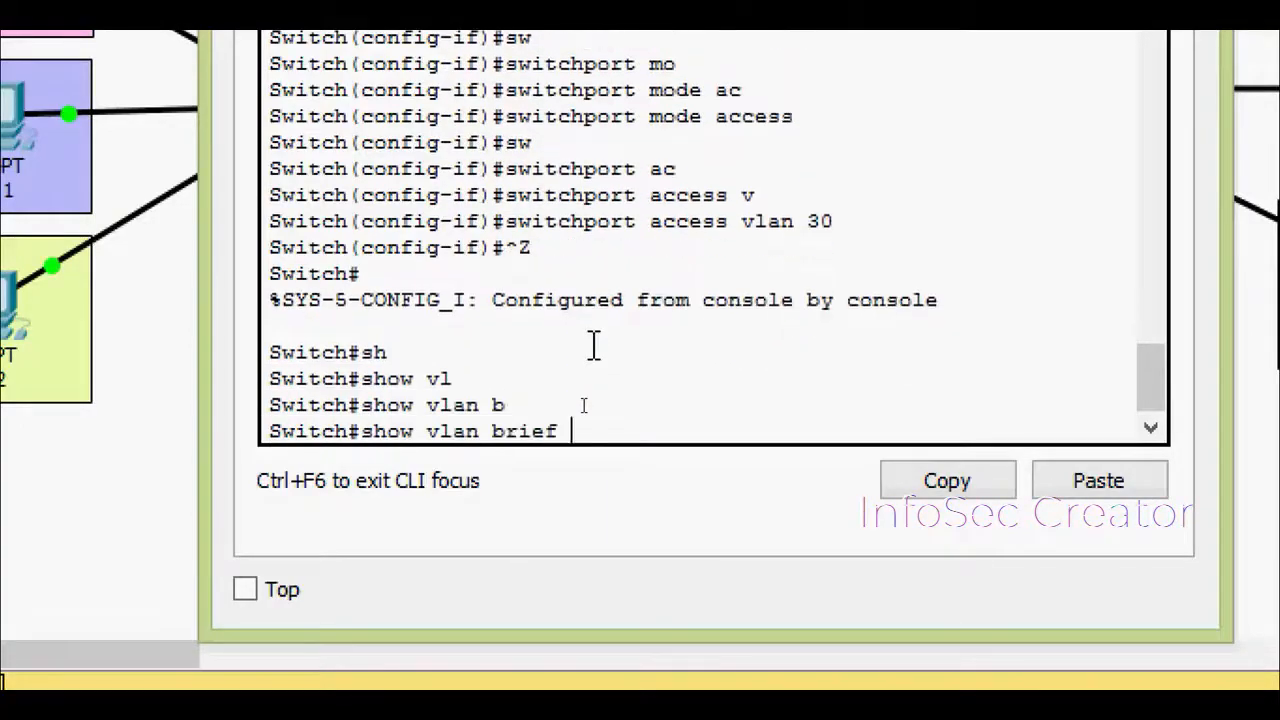
pyautogui.press('Return')
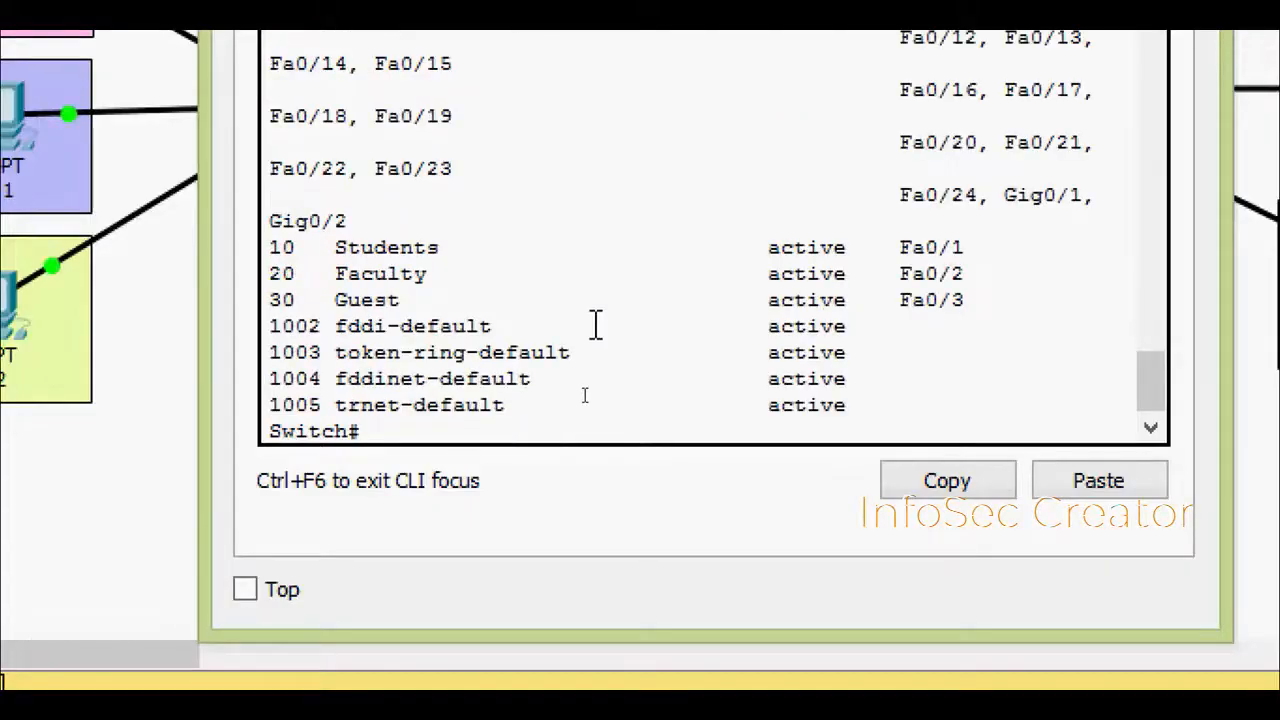
# Check which ports are assigned to VLANs 10, 20 and 30 in S4's table and close the S4 window
pyautogui.doubleClick(958, 247)
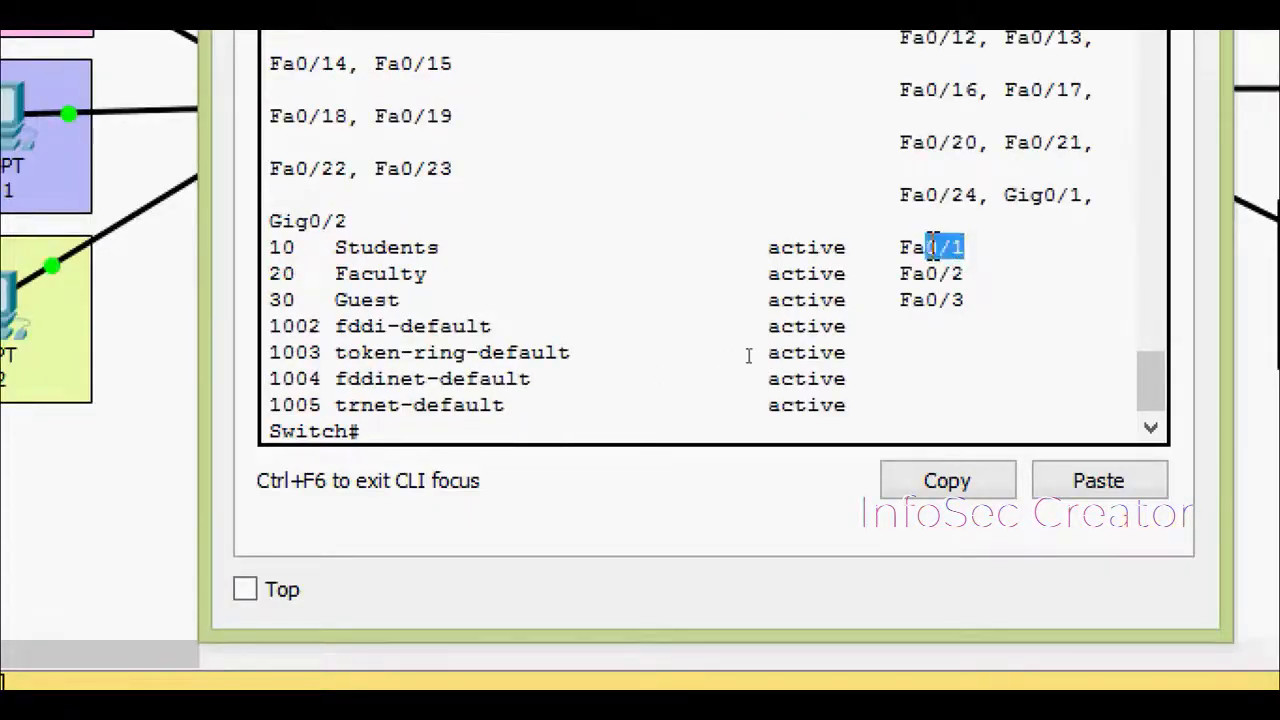
pyautogui.moveTo(309, 247); pyautogui.dragTo(321, 247)
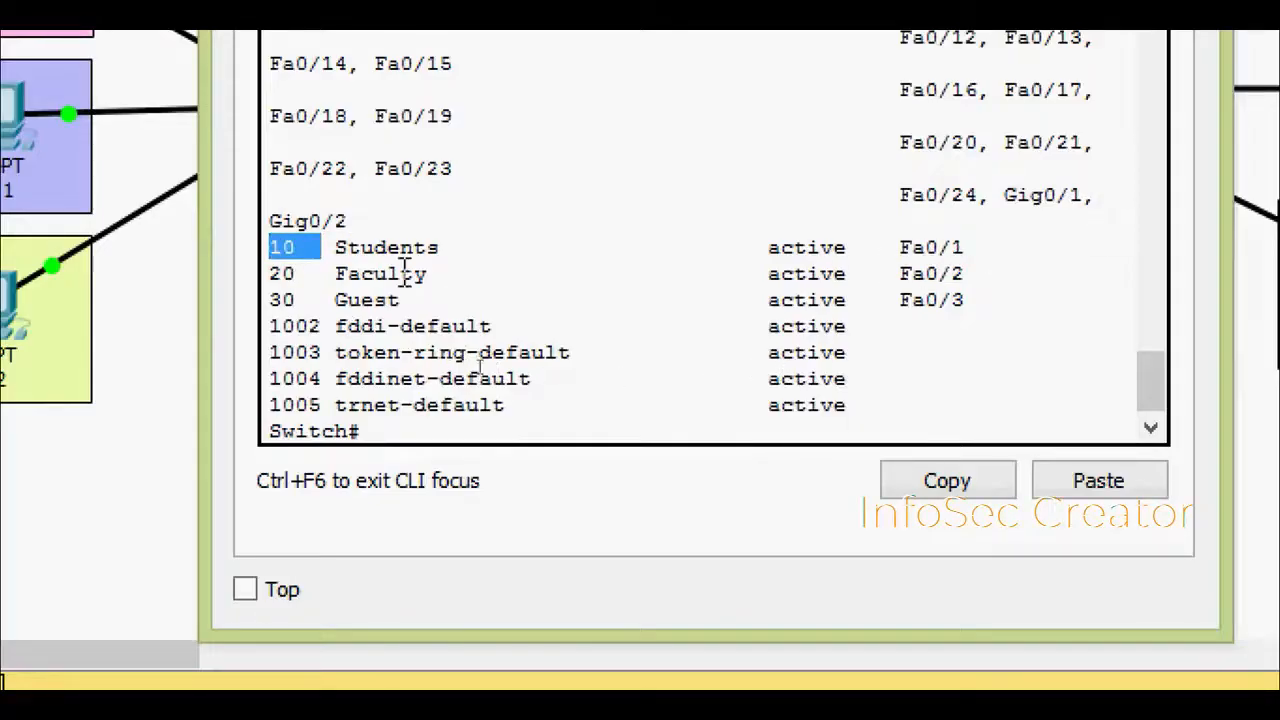
pyautogui.moveTo(311, 273); pyautogui.dragTo(270, 273)
pyautogui.moveTo(968, 303)
pyautogui.mouseDown()
pyautogui.moveTo(957, 302)
pyautogui.moveTo(964, 283)
pyautogui.mouseUp()
pyautogui.click(284, 304)
pyautogui.moveTo(304, 305); pyautogui.dragTo(272, 302)
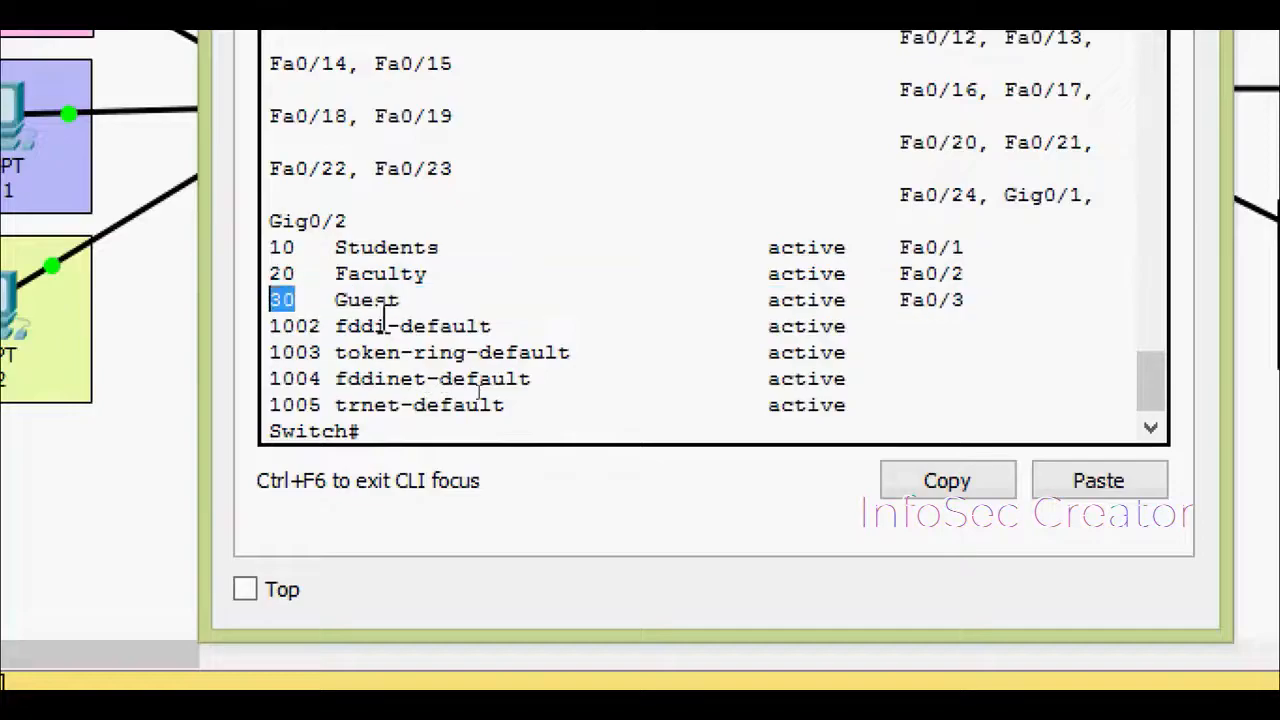
pyautogui.click(382, 319)
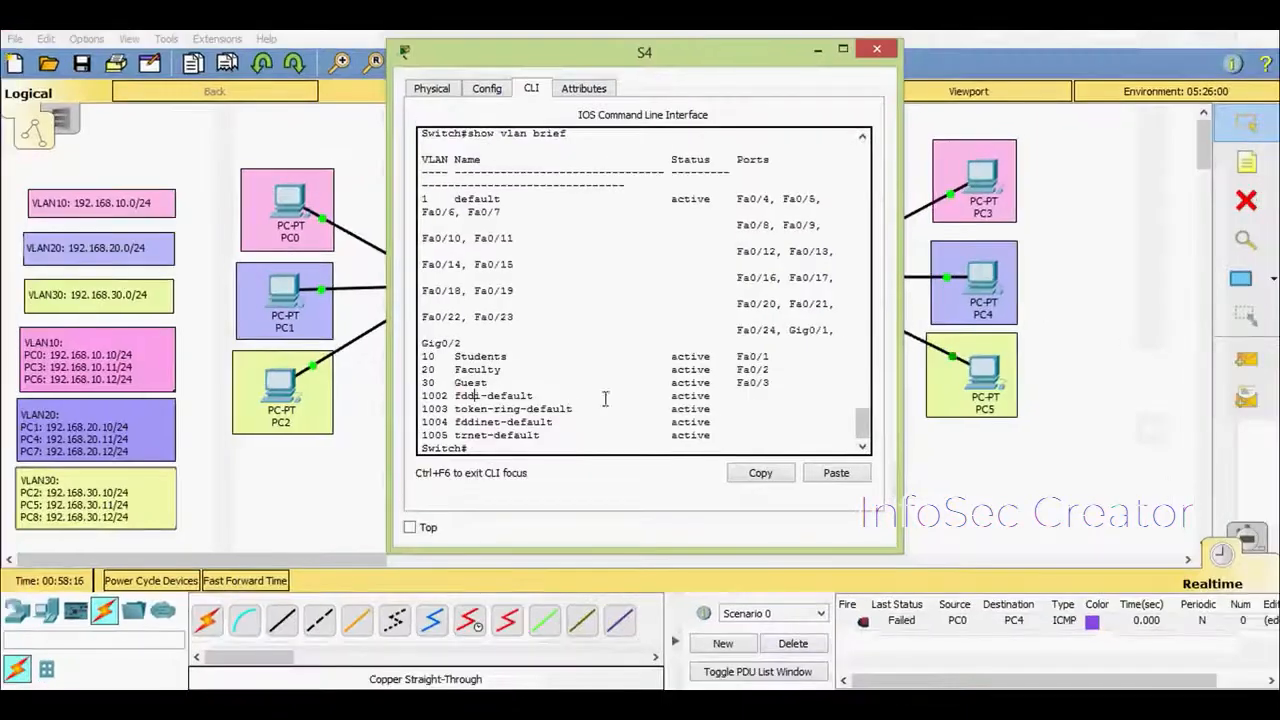
pyautogui.click(877, 49)
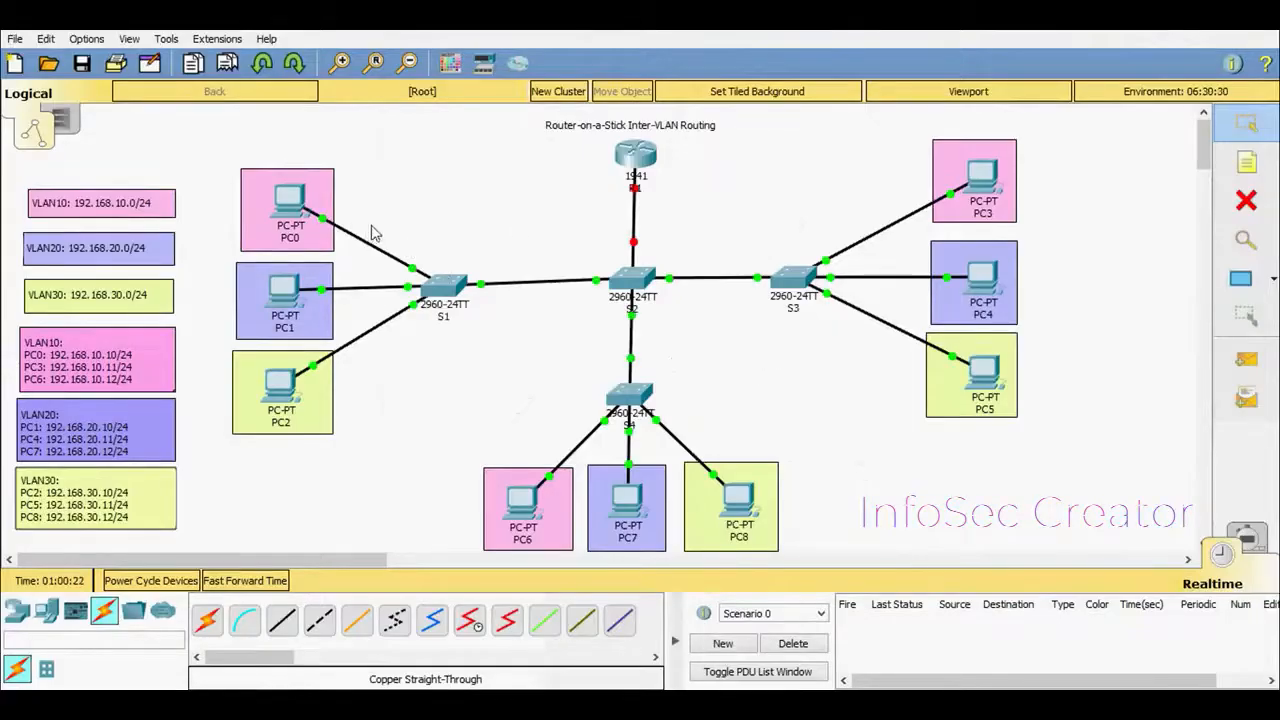
# Test VLAN 10 connectivity by sending simple PDUs from PC0 to PC3 and from PC0 to PC6
pyautogui.click(1247, 366)
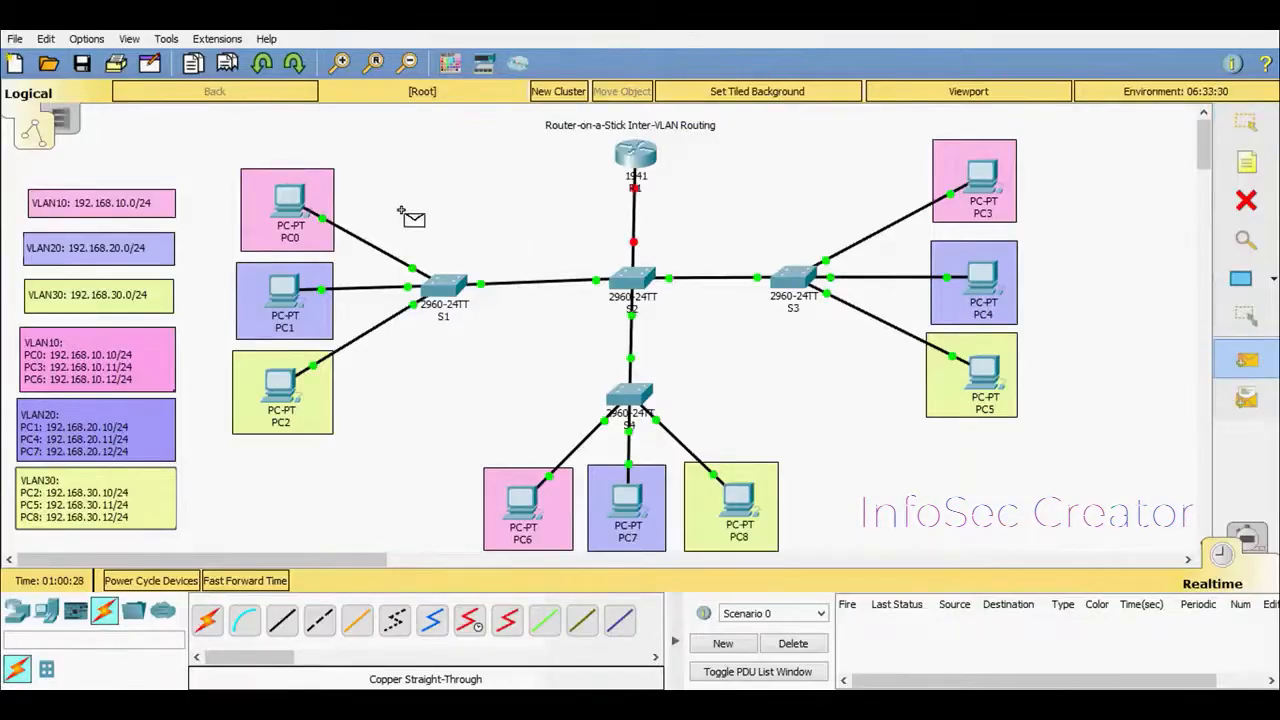
pyautogui.click(290, 204)
pyautogui.click(979, 178)
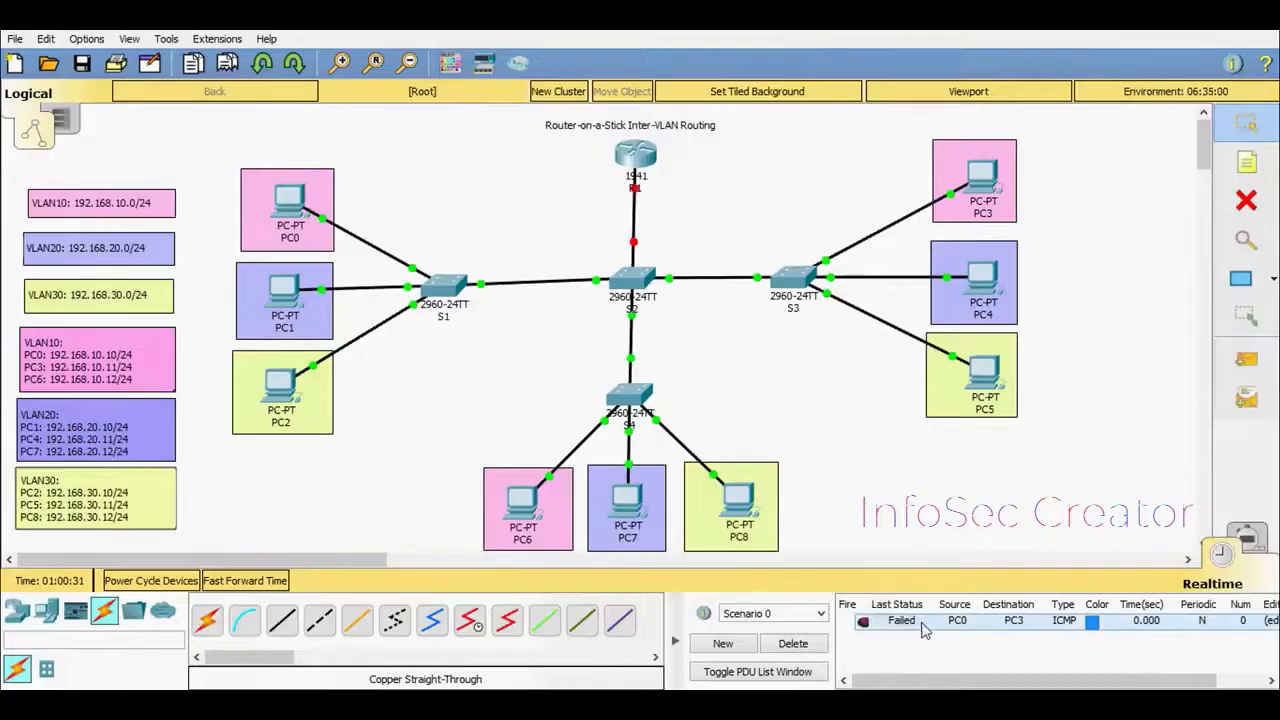
pyautogui.click(1247, 360)
pyautogui.click(288, 205)
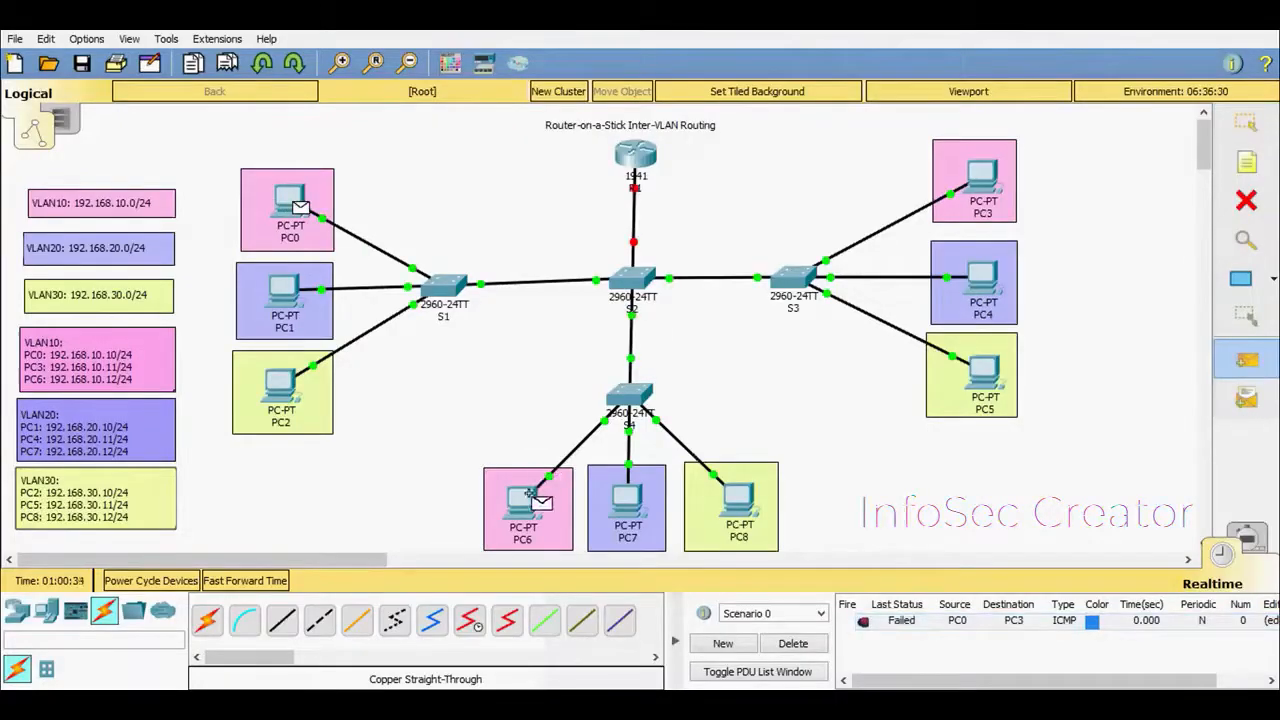
pyautogui.click(540, 500)
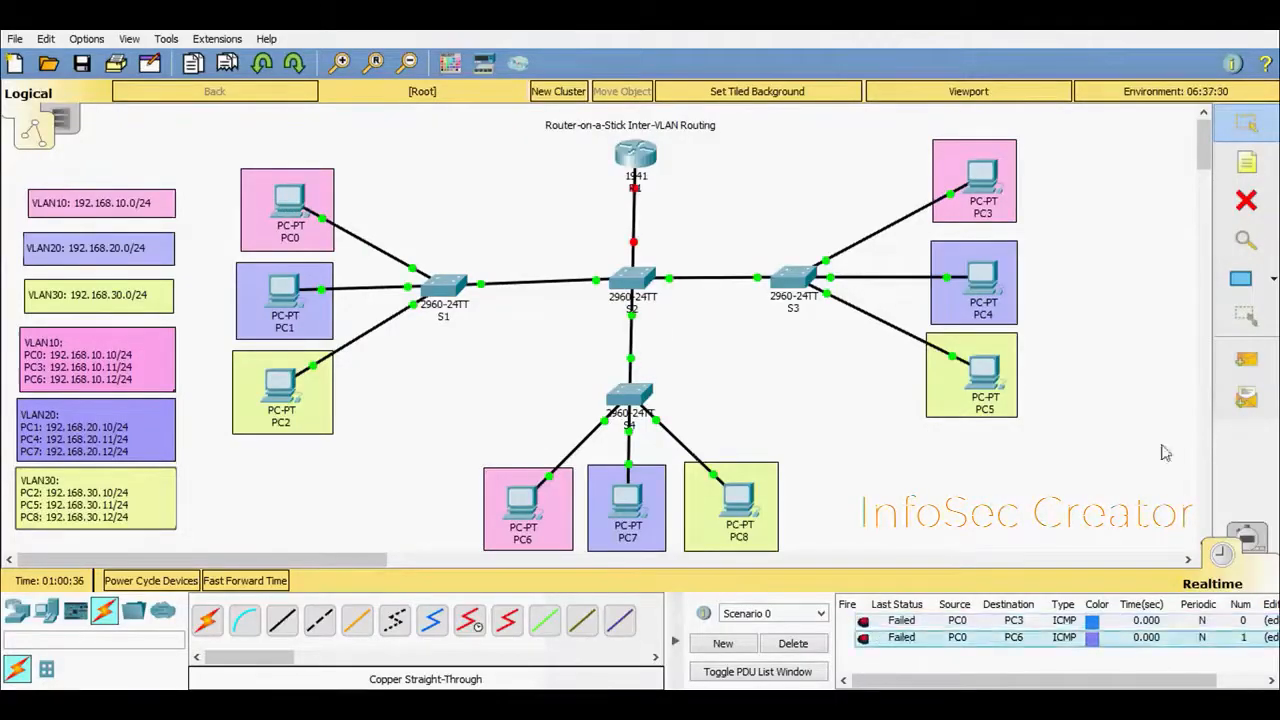
# Send a simple PDU from PC1 to PC4 and delete the scenario's test PDUs
pyautogui.click(1247, 360)
pyautogui.click(288, 293)
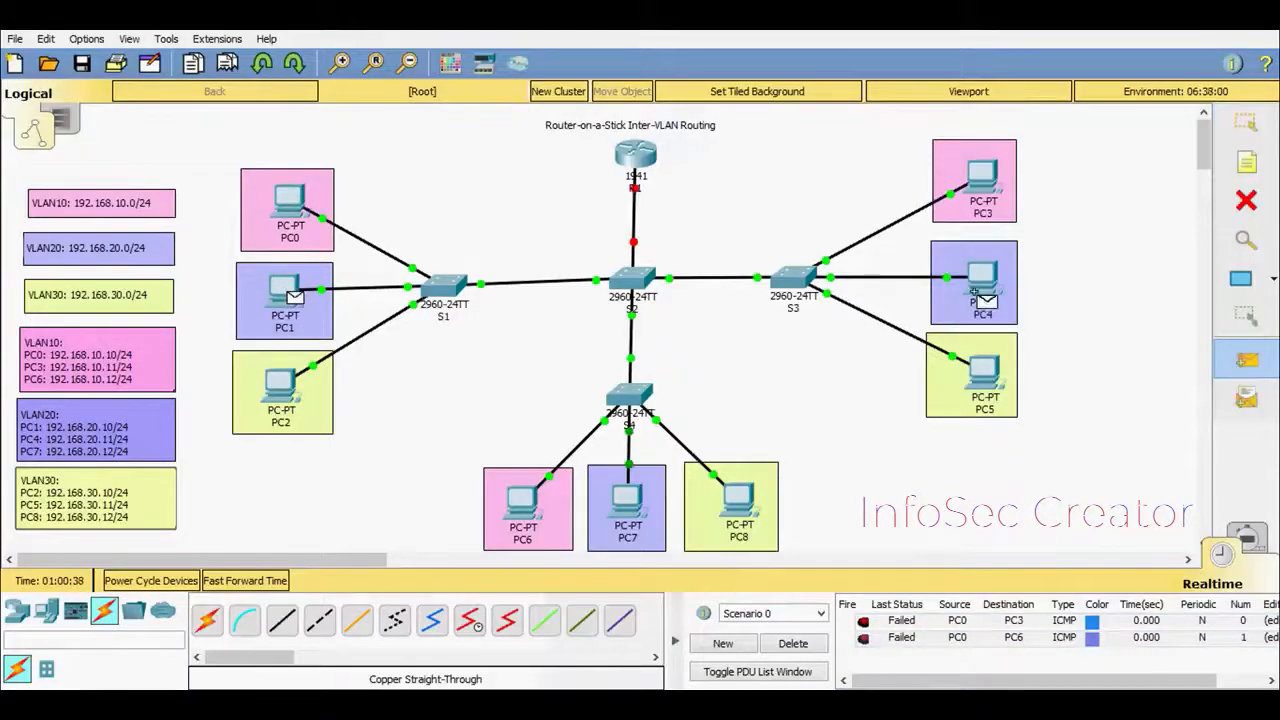
pyautogui.click(982, 295)
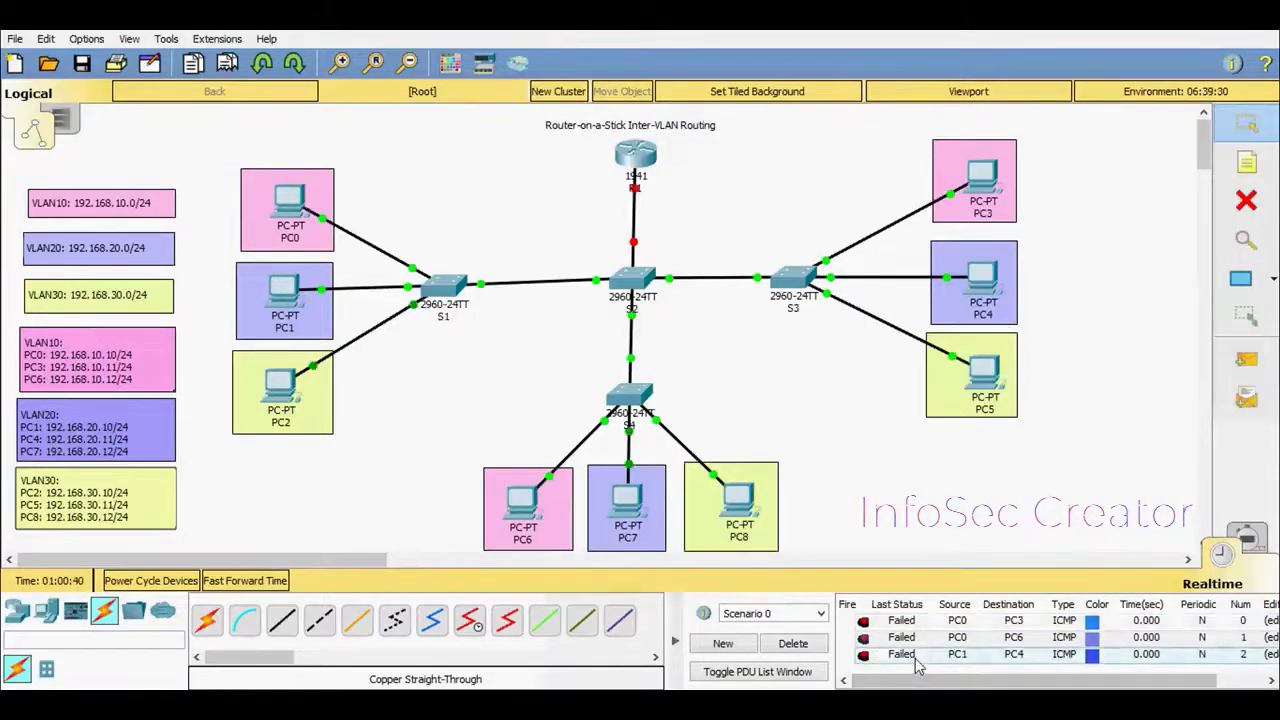
pyautogui.click(818, 648)
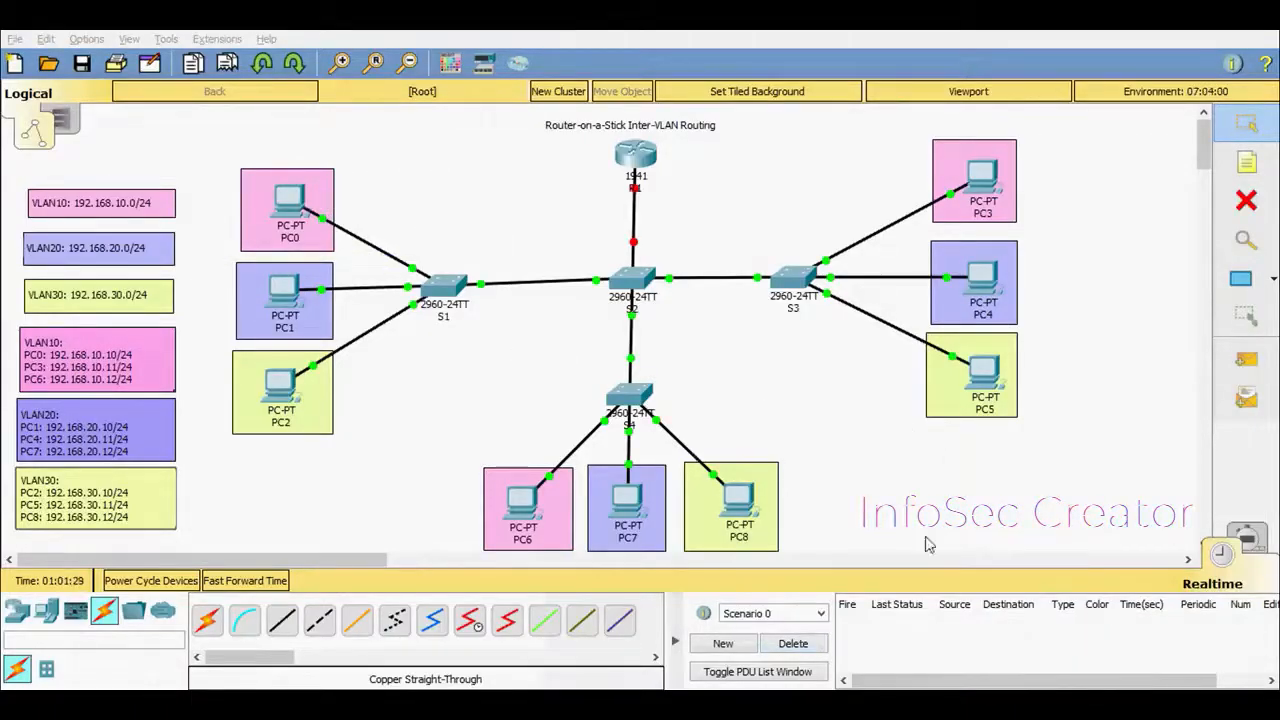
# Open the command line of switch S2 and enter privileged EXEC mode
pyautogui.click(490, 320)
pyautogui.click(640, 288)
pyautogui.click(477, 121)
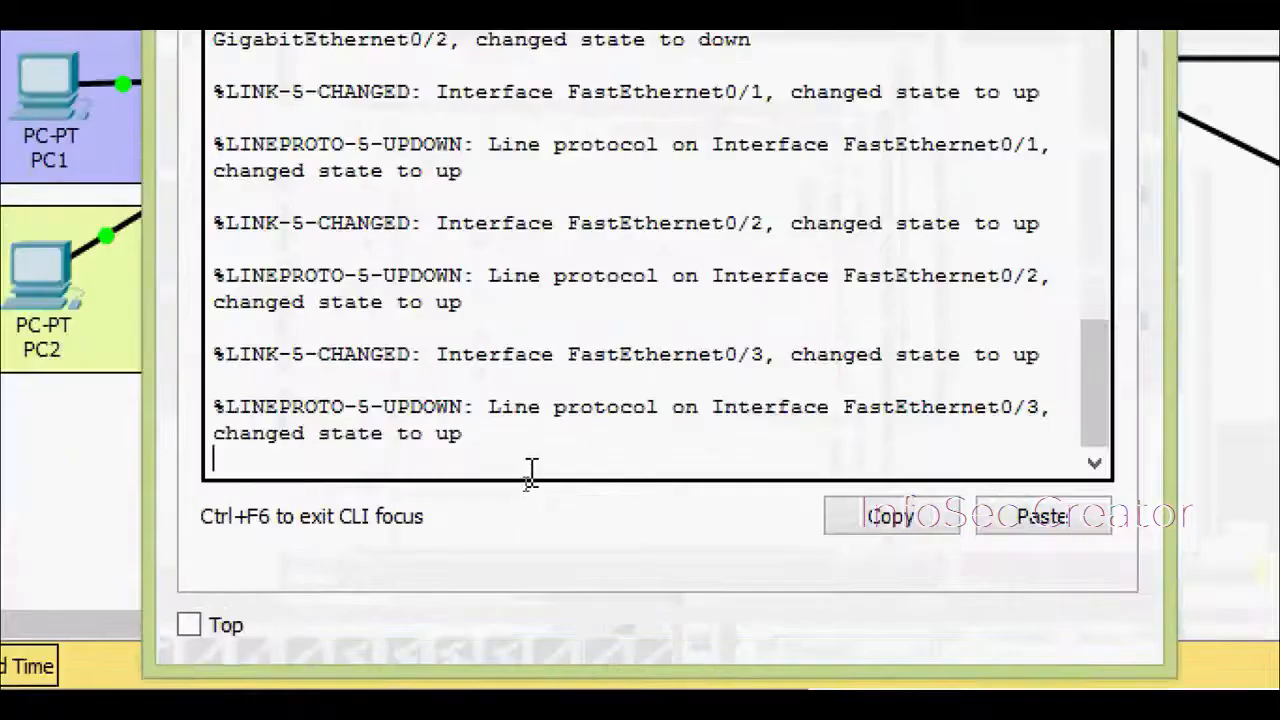
pyautogui.press('Return')
pyautogui.write('ena')
pyautogui.press('Tab')
pyautogui.press('Return')
# Enter global configuration mode on S2 from the terminal
pyautogui.write('co')
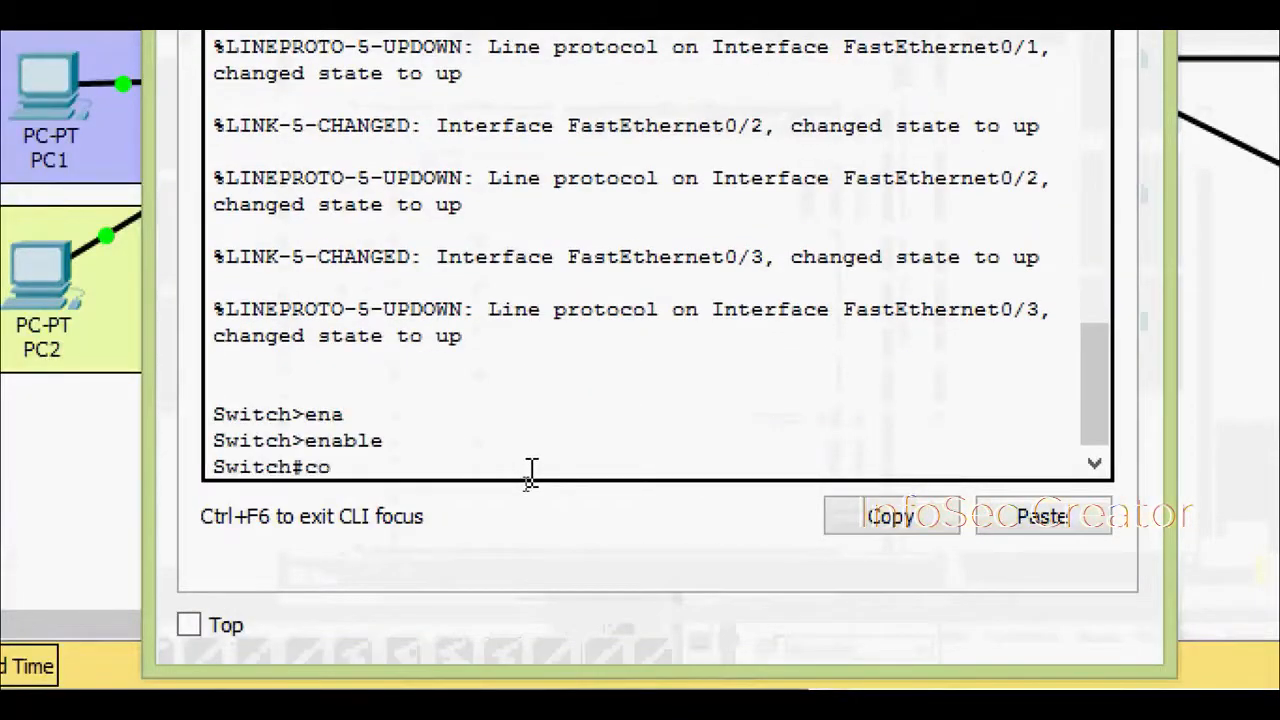
pyautogui.write('nf')
pyautogui.press('Tab')
pyautogui.press('Tab')
pyautogui.write('terminal')
pyautogui.press('Return')
pyautogui.press('Return')
# Create VLAN 10 on S2 and name it Students
pyautogui.write('vl')
pyautogui.press('Tab')
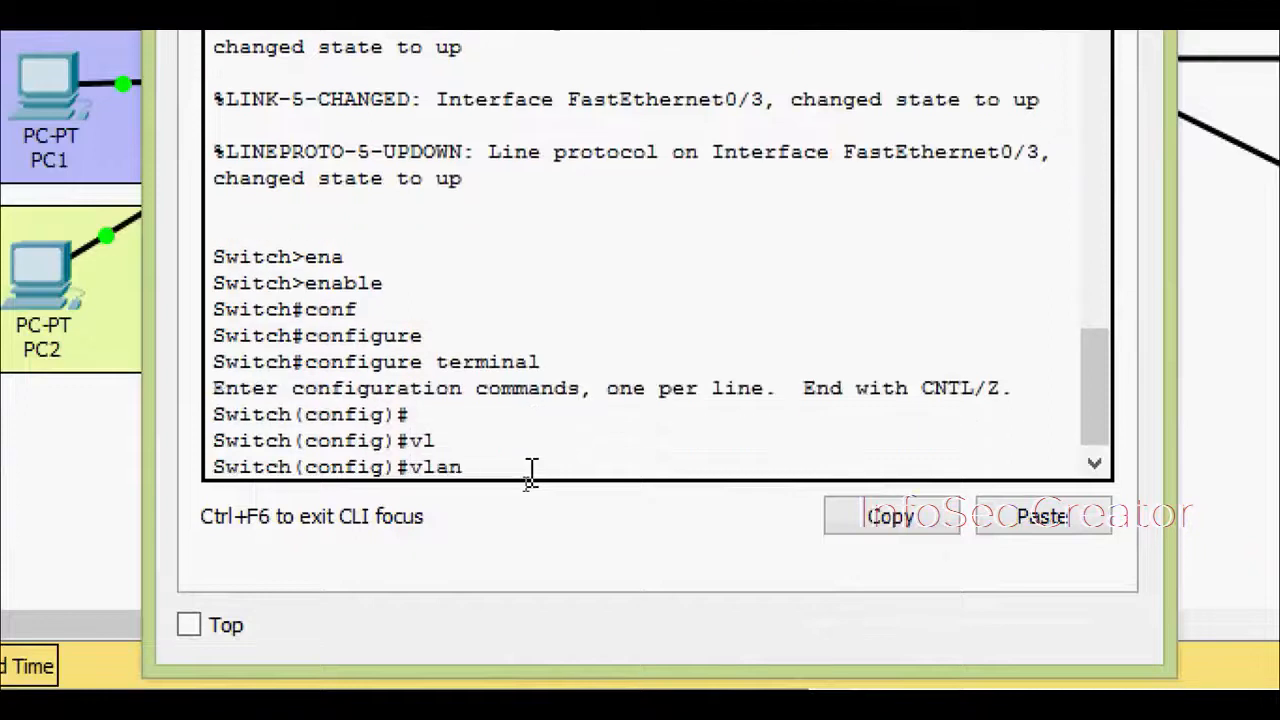
pyautogui.write('10')
pyautogui.press('Return')
pyautogui.write('na')
pyautogui.press('Tab')
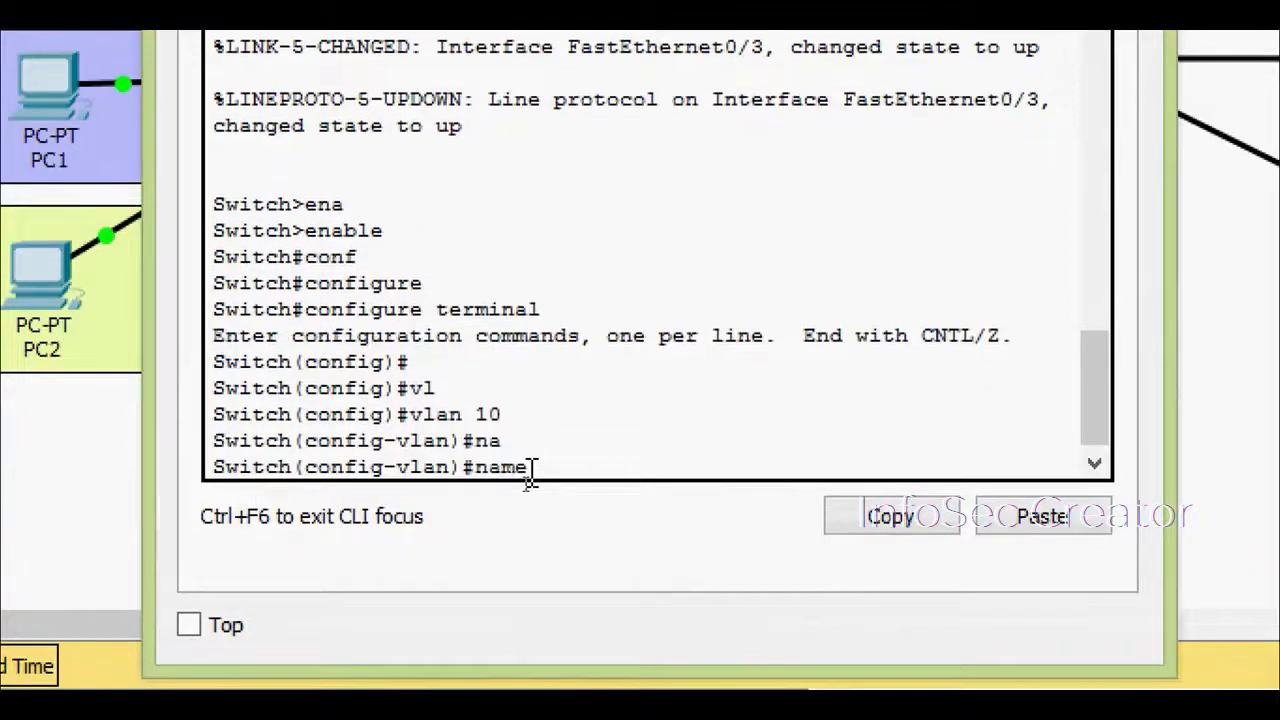
pyautogui.write('Students')
pyautogui.press('Return')
# Create VLAN 20 on S2 and name it Faculty
pyautogui.write('vl ')
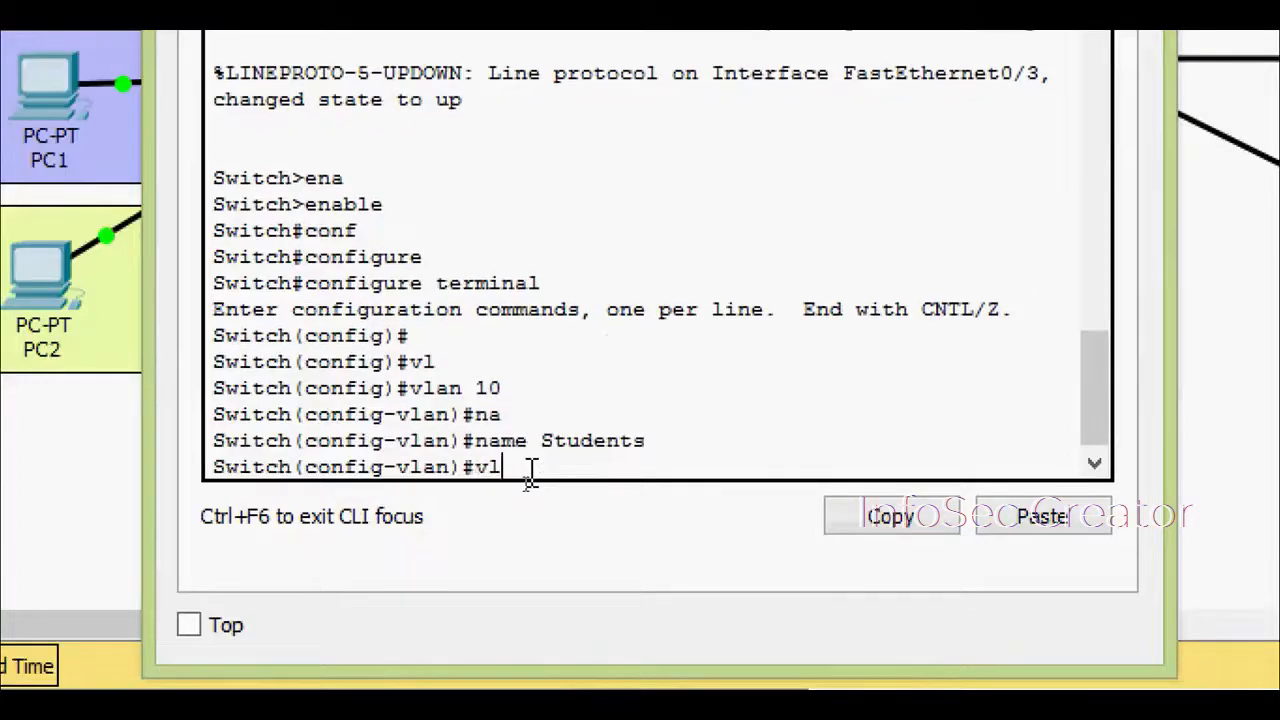
pyautogui.write('20')
pyautogui.press('Return')
pyautogui.write('na')
pyautogui.press('Tab')
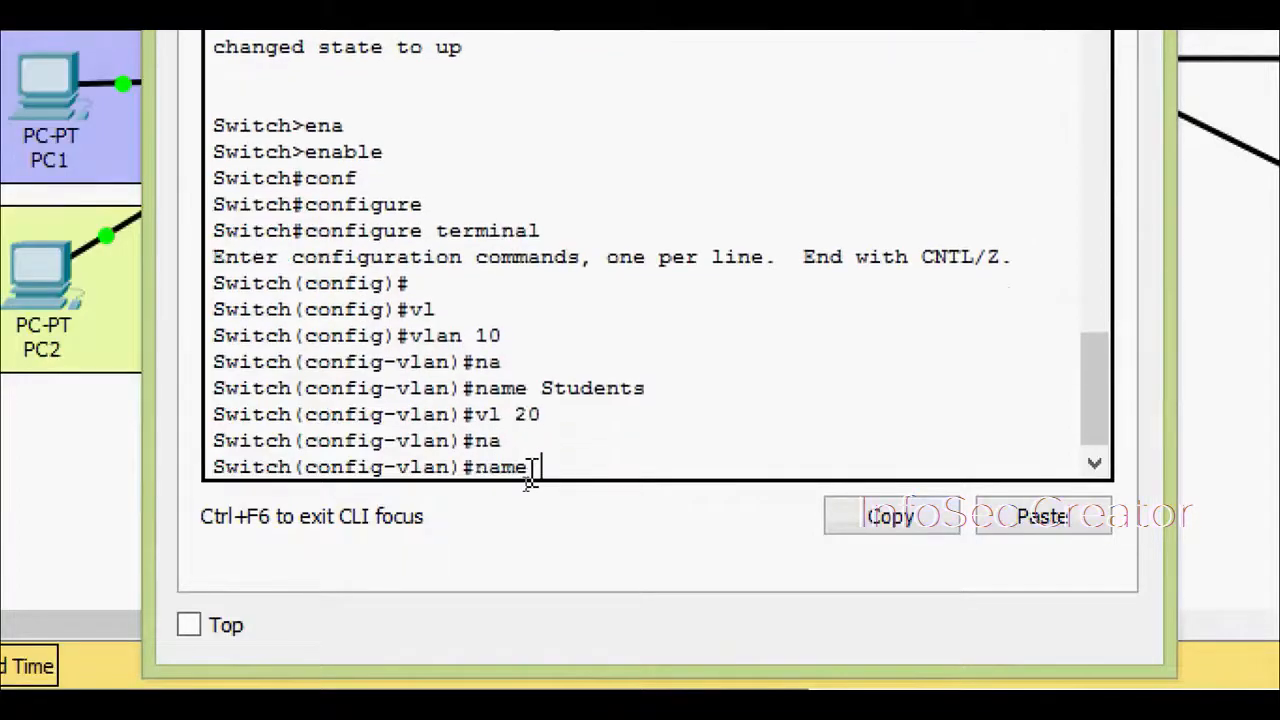
pyautogui.write('Faculty')
pyautogui.press('Return')
# Create VLAN 30 on S2, name it Guest, and return to privileged EXEC mode
pyautogui.write('vl ')
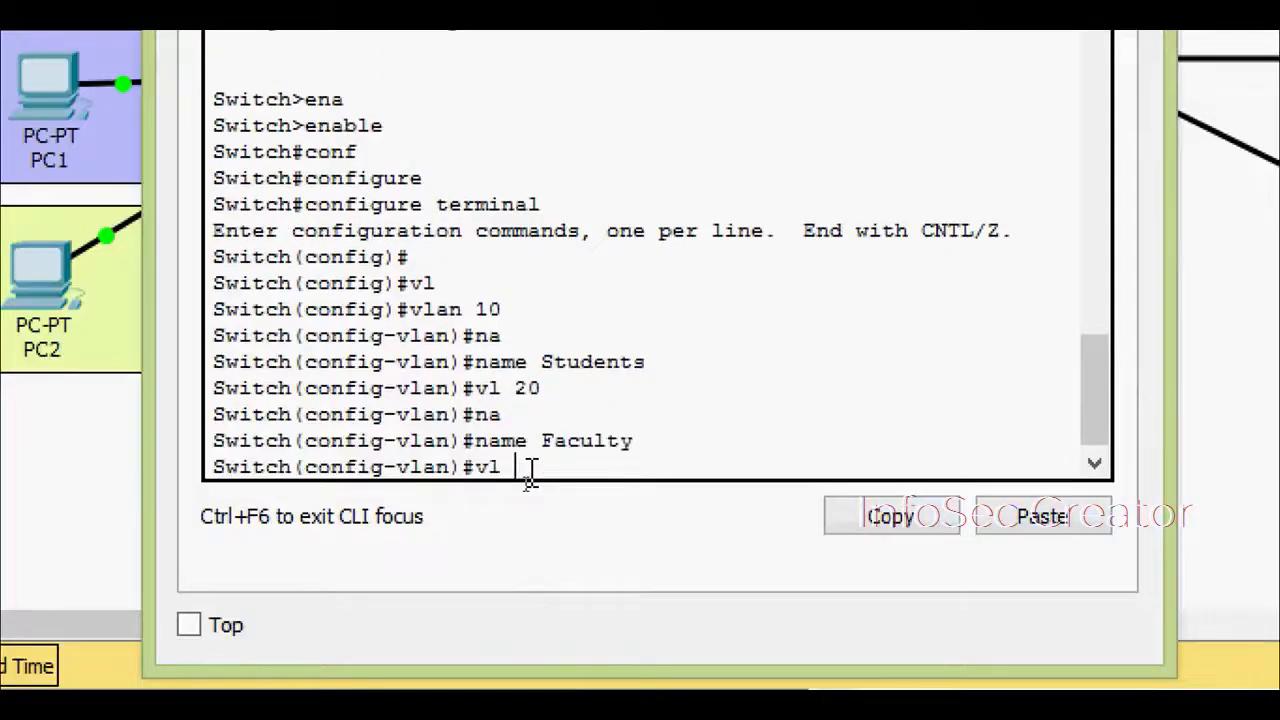
pyautogui.write('30')
pyautogui.press('Return')
pyautogui.write('na')
pyautogui.press('Tab')
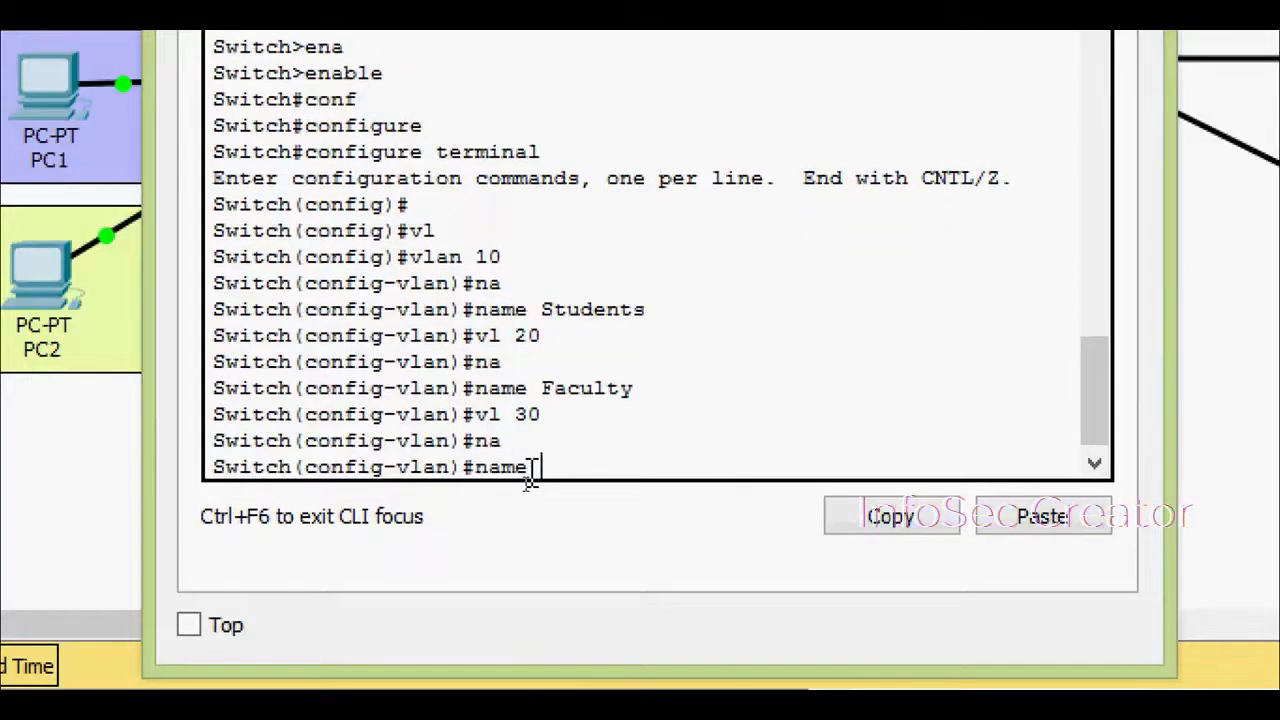
pyautogui.write('Guest')
pyautogui.press('Return')
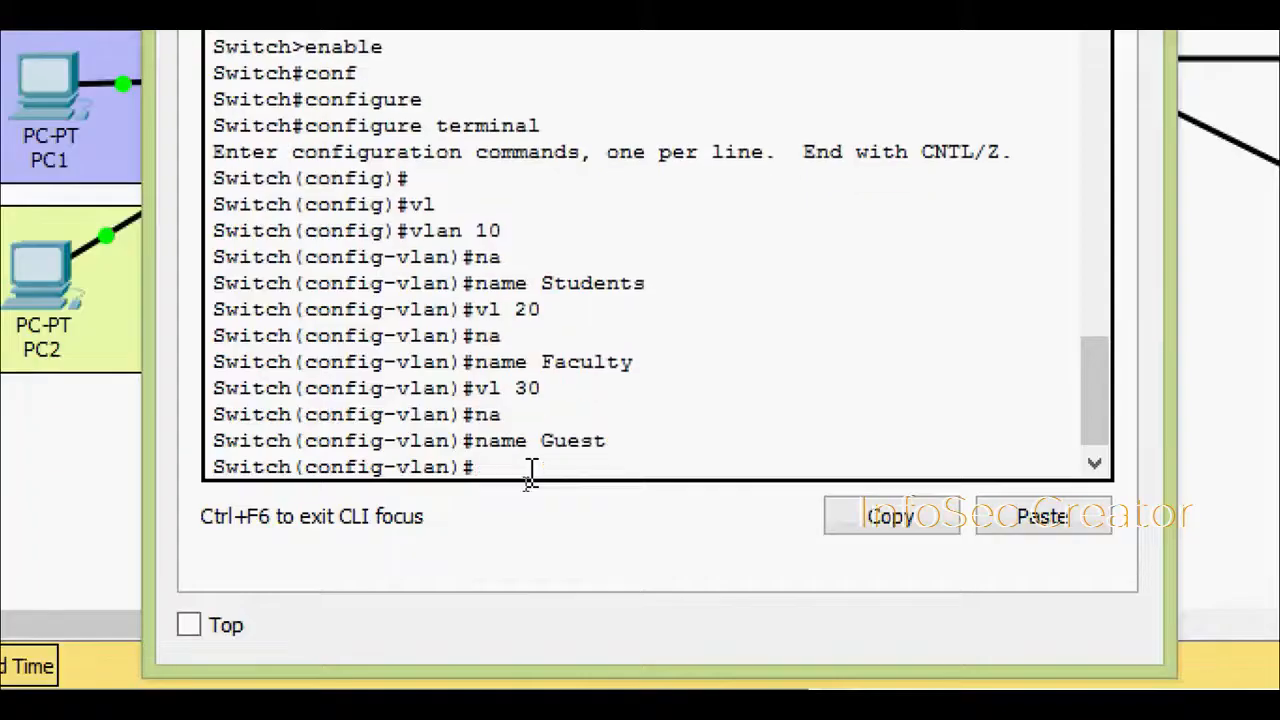
pyautogui.hotkey('ctrl', 'z')
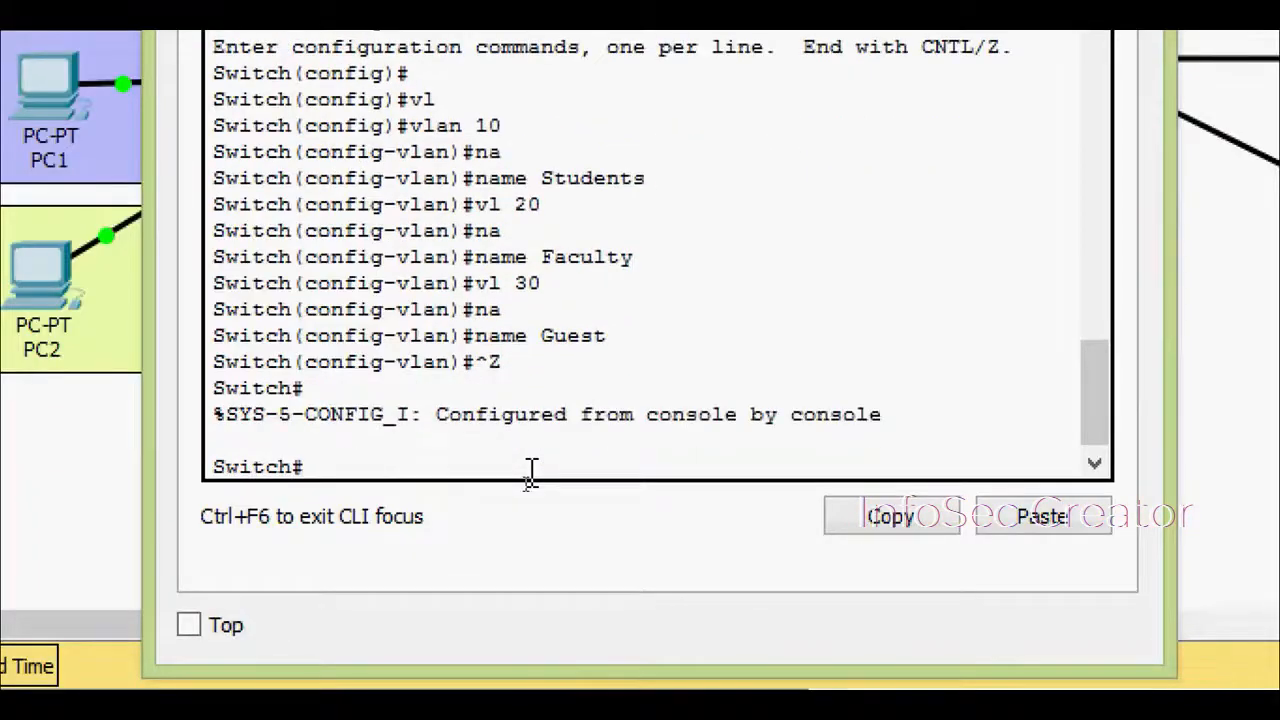
# Display the VLAN table on S2 and check its entries for VLANs 10, 20 and 30
pyautogui.write('sh')
pyautogui.press('Tab')
pyautogui.write('vl')
pyautogui.press('Tab')
pyautogui.press('Return')
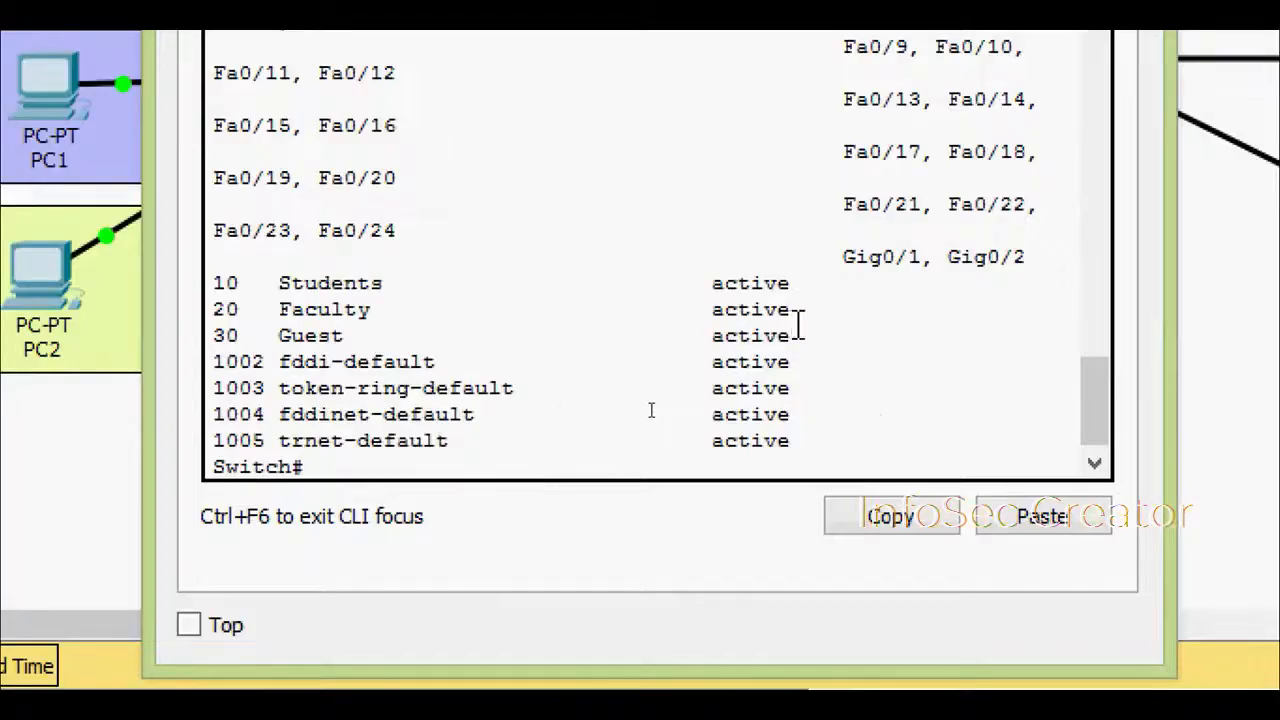
pyautogui.moveTo(790, 332); pyautogui.dragTo(177, 274)
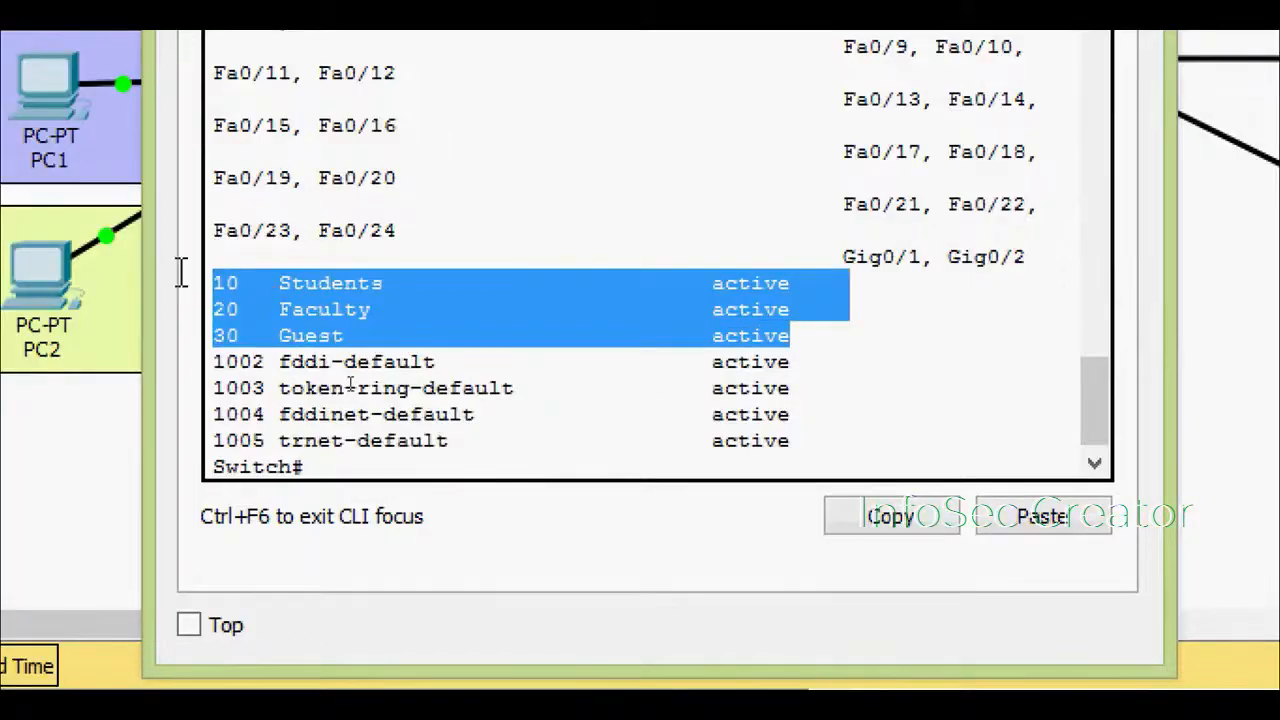
pyautogui.click(412, 404)
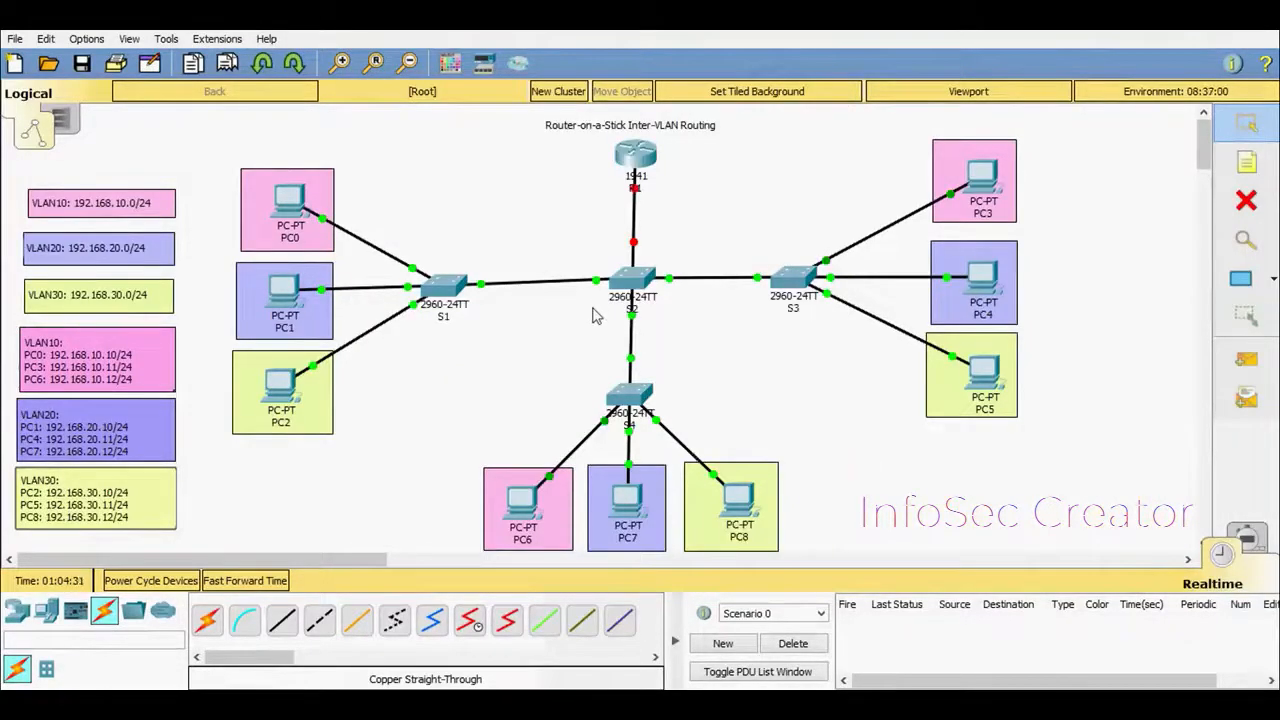
# Check the port labels on S2's switch links, reopen its CLI, and widen the window to examine VLAN 1's ports
pyautogui.moveTo(600, 290)
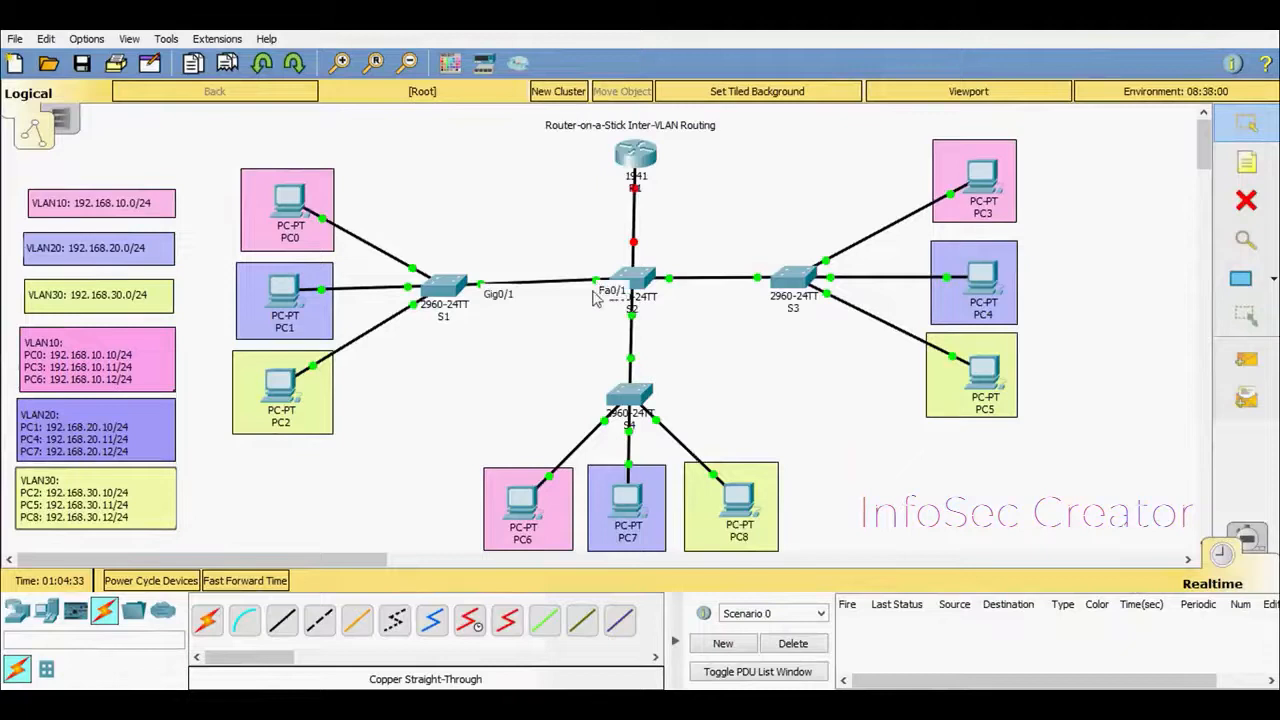
pyautogui.moveTo(634, 326)
pyautogui.moveTo(673, 287)
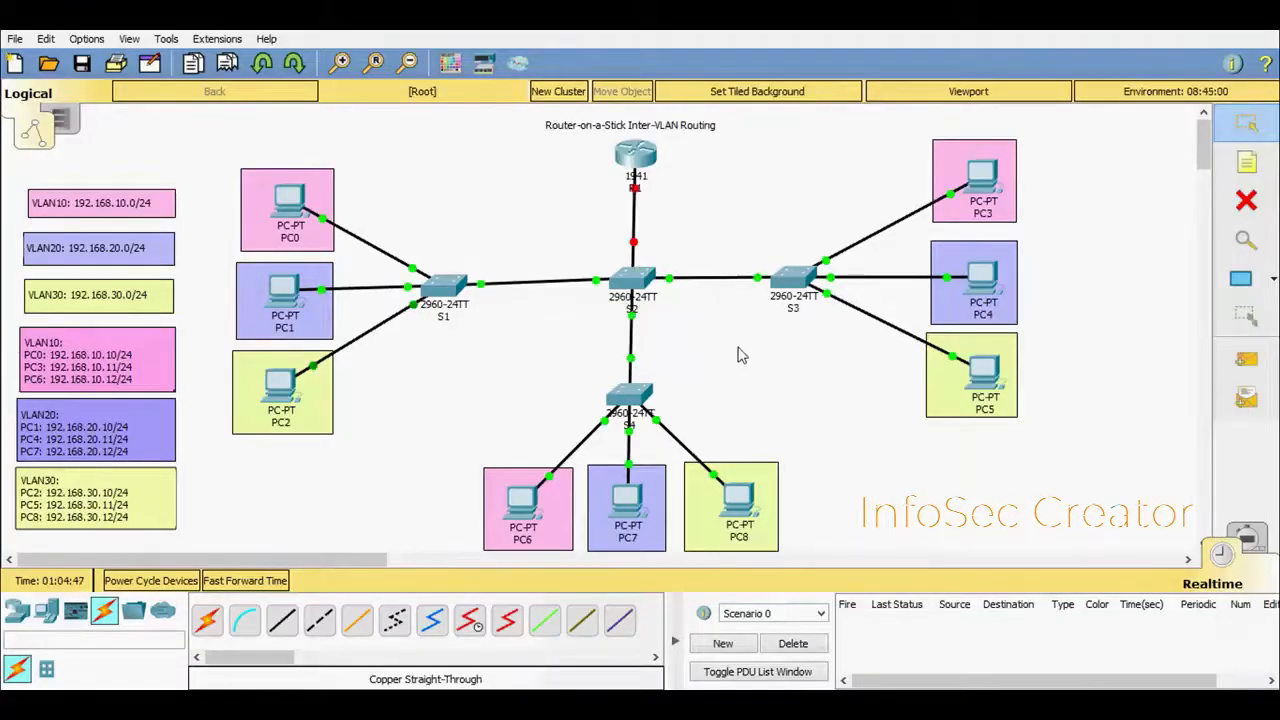
pyautogui.click(632, 283)
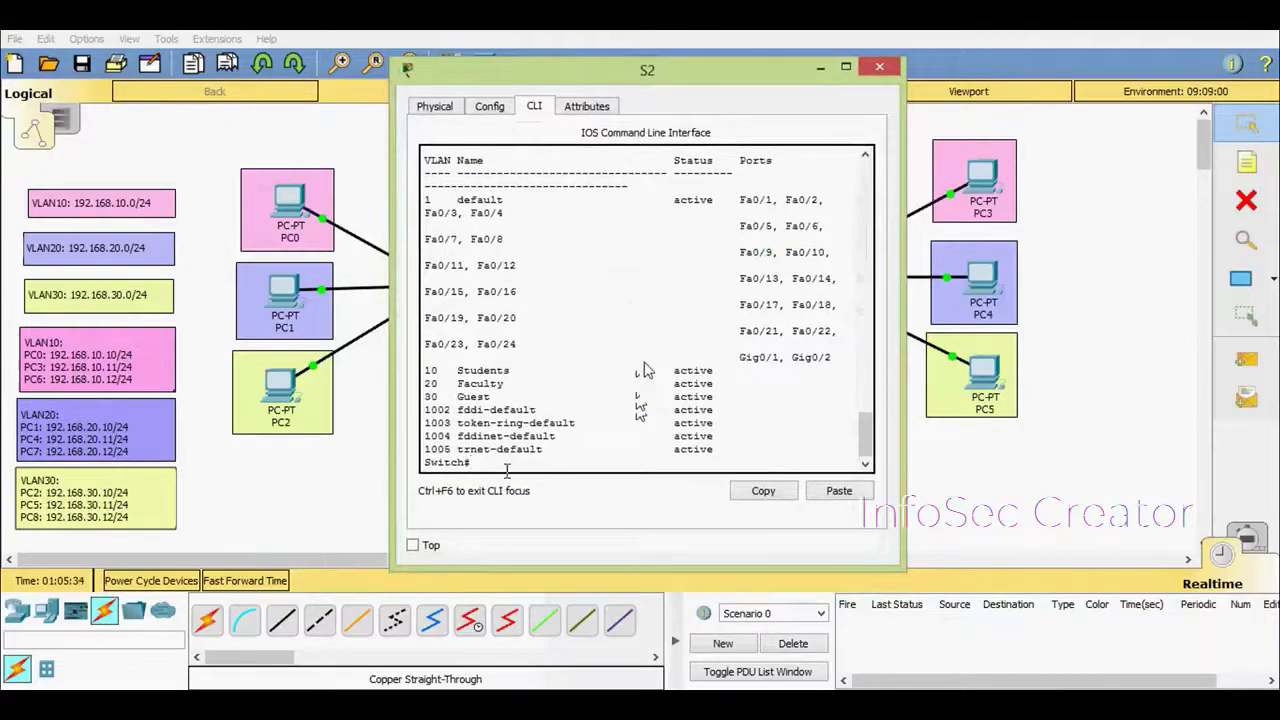
pyautogui.moveTo(906, 332); pyautogui.dragTo(1133, 328)
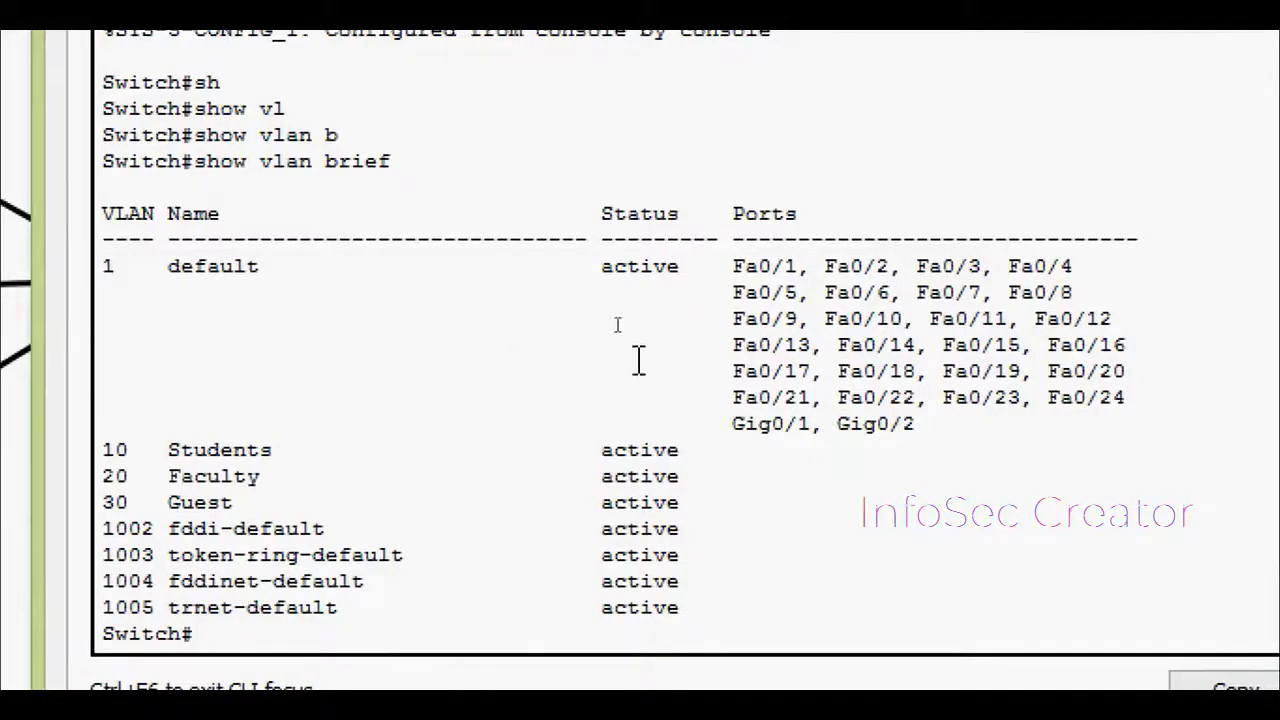
pyautogui.doubleClick(137, 266)
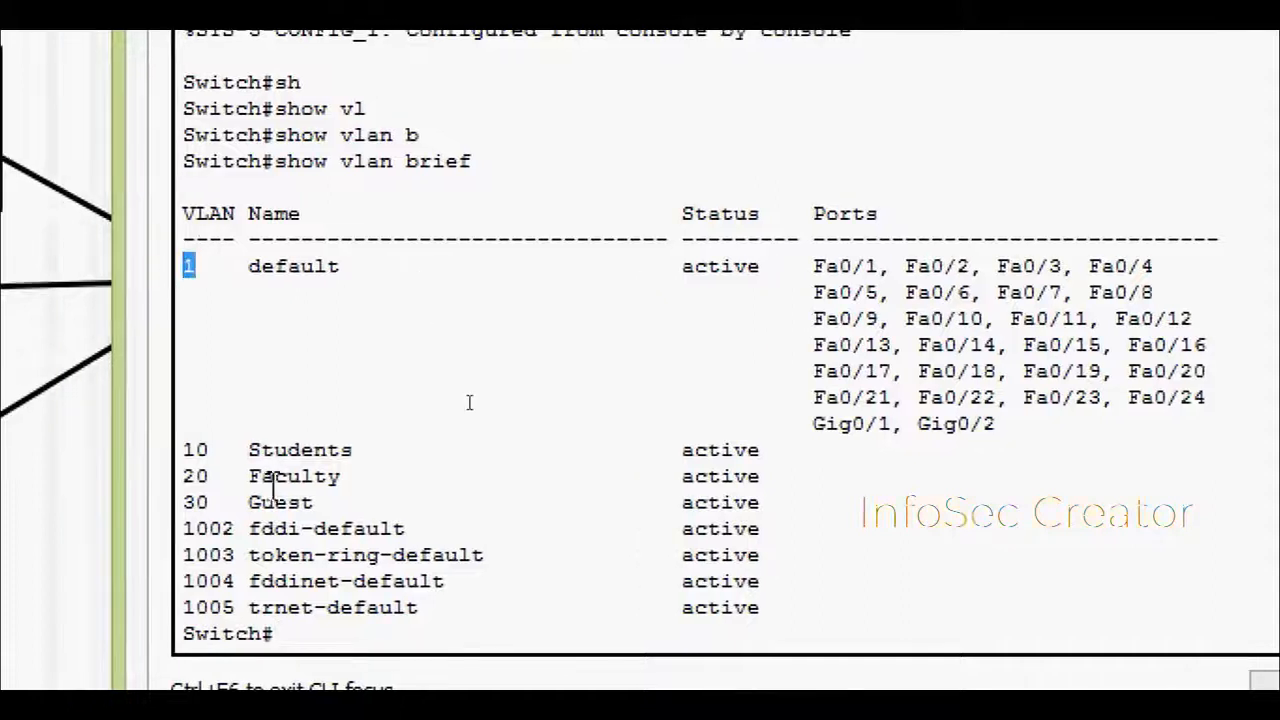
pyautogui.click(304, 627)
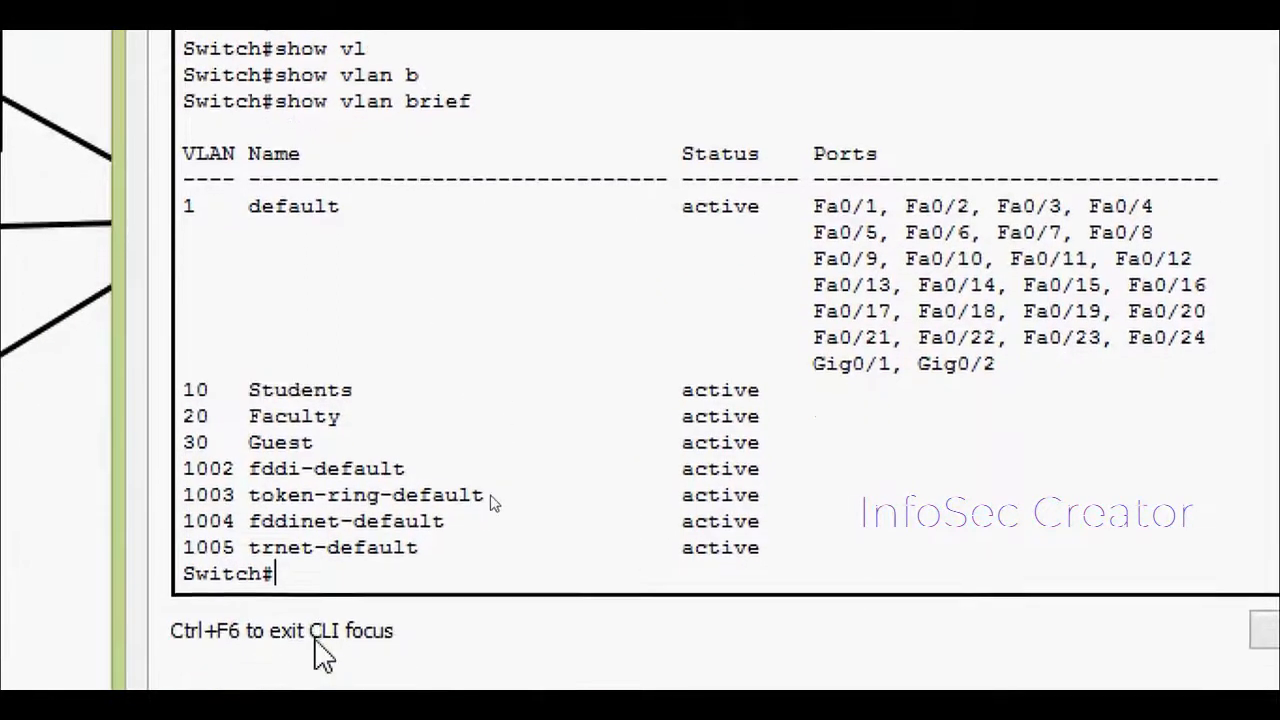
# Run show interfaces trunk on S2 to check for existing trunk ports
pyautogui.write('sh')
pyautogui.press('Tab')
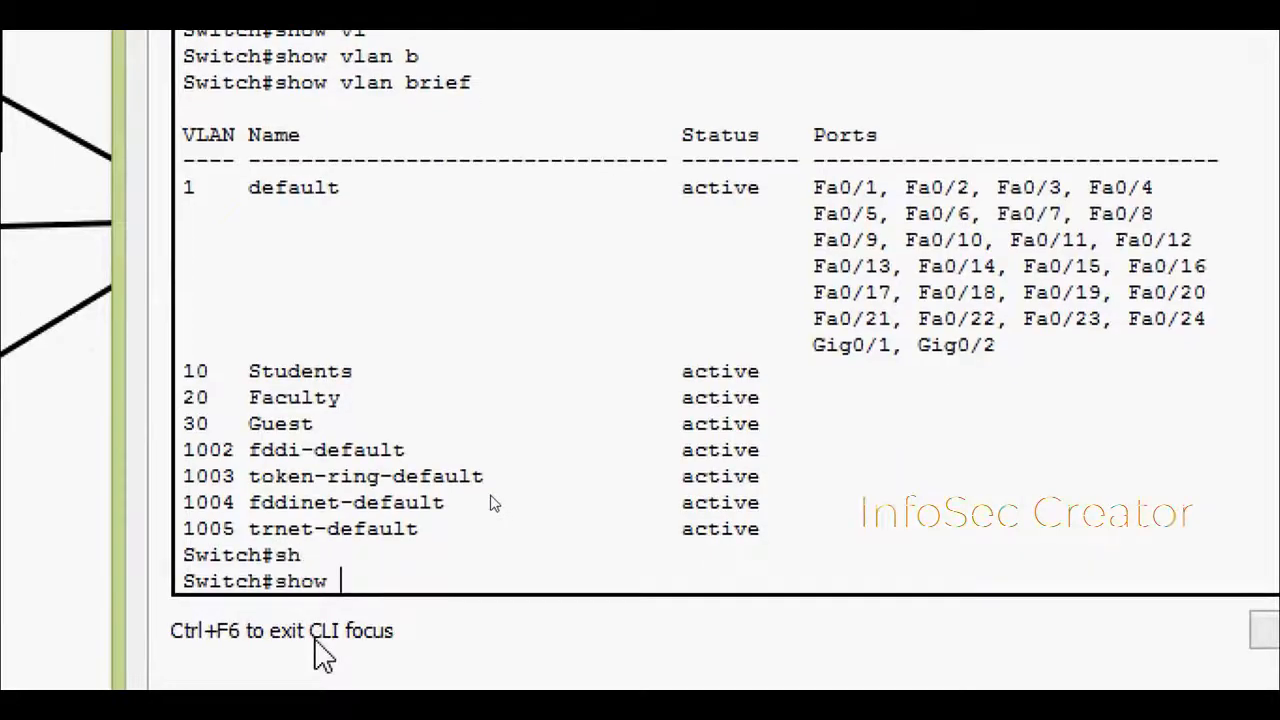
pyautogui.write('inter')
pyautogui.press('Tab')
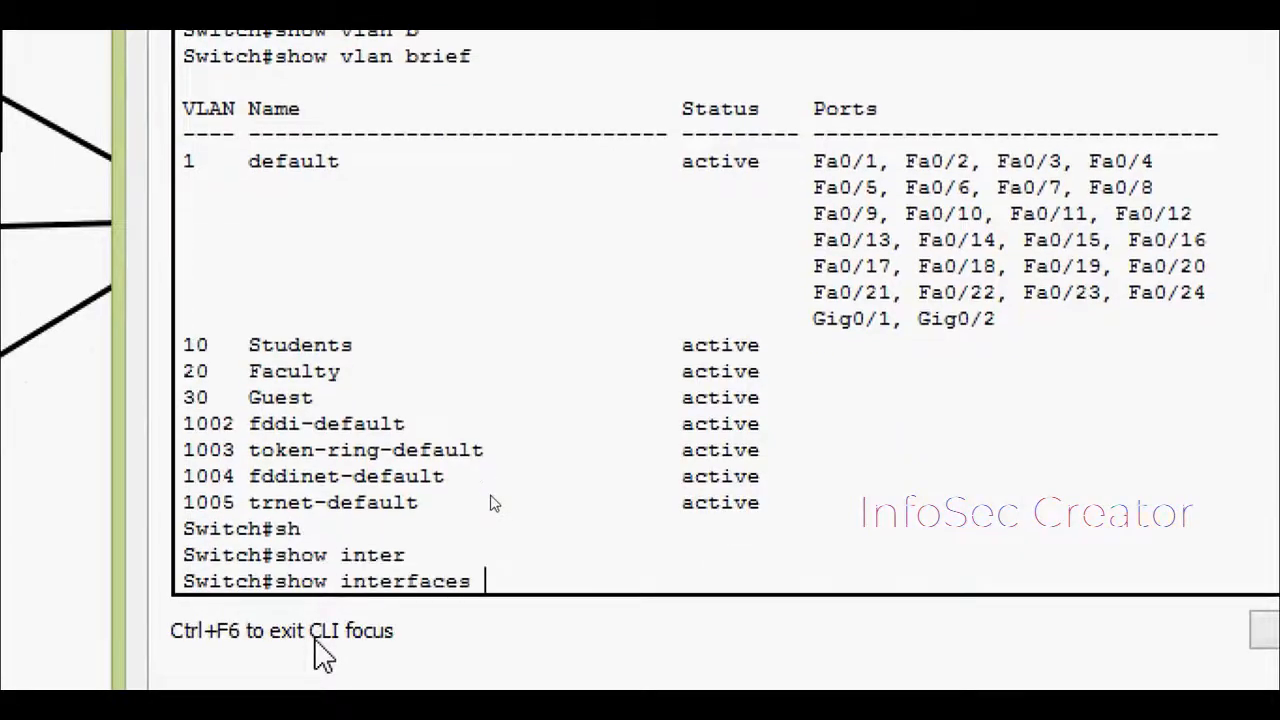
pyautogui.write('tr')
pyautogui.press('Tab')
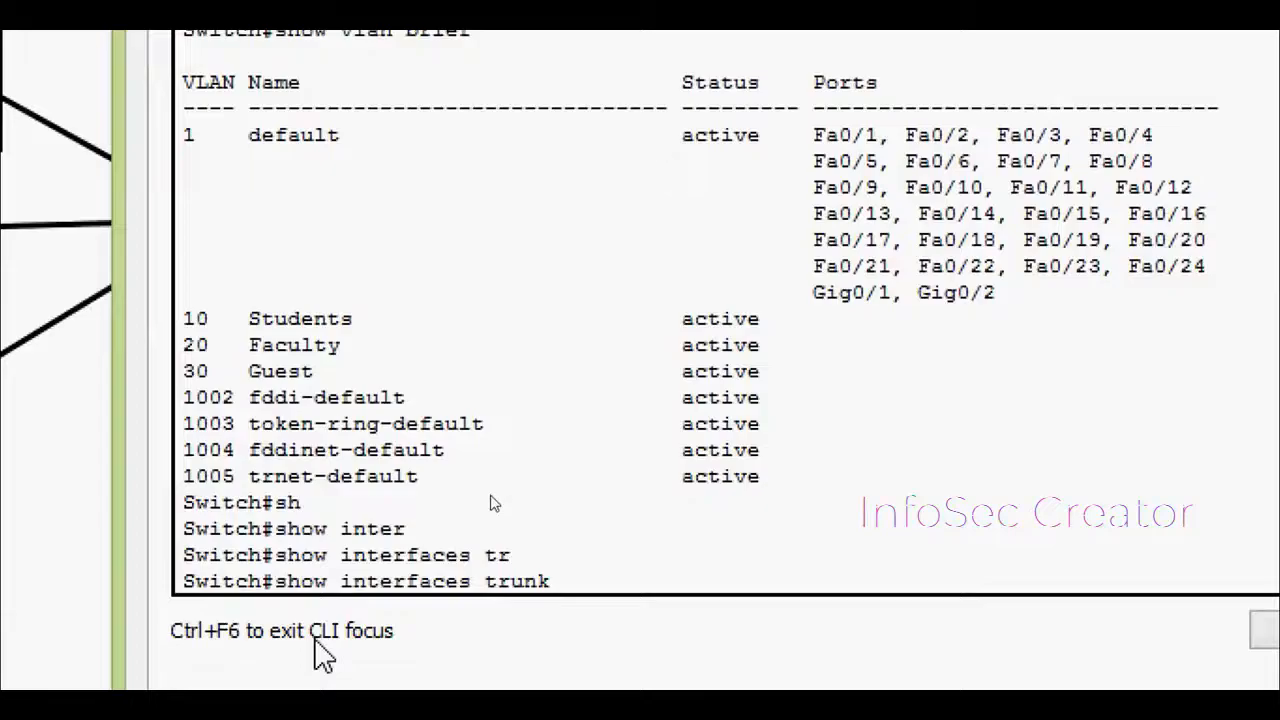
pyautogui.press('Return')
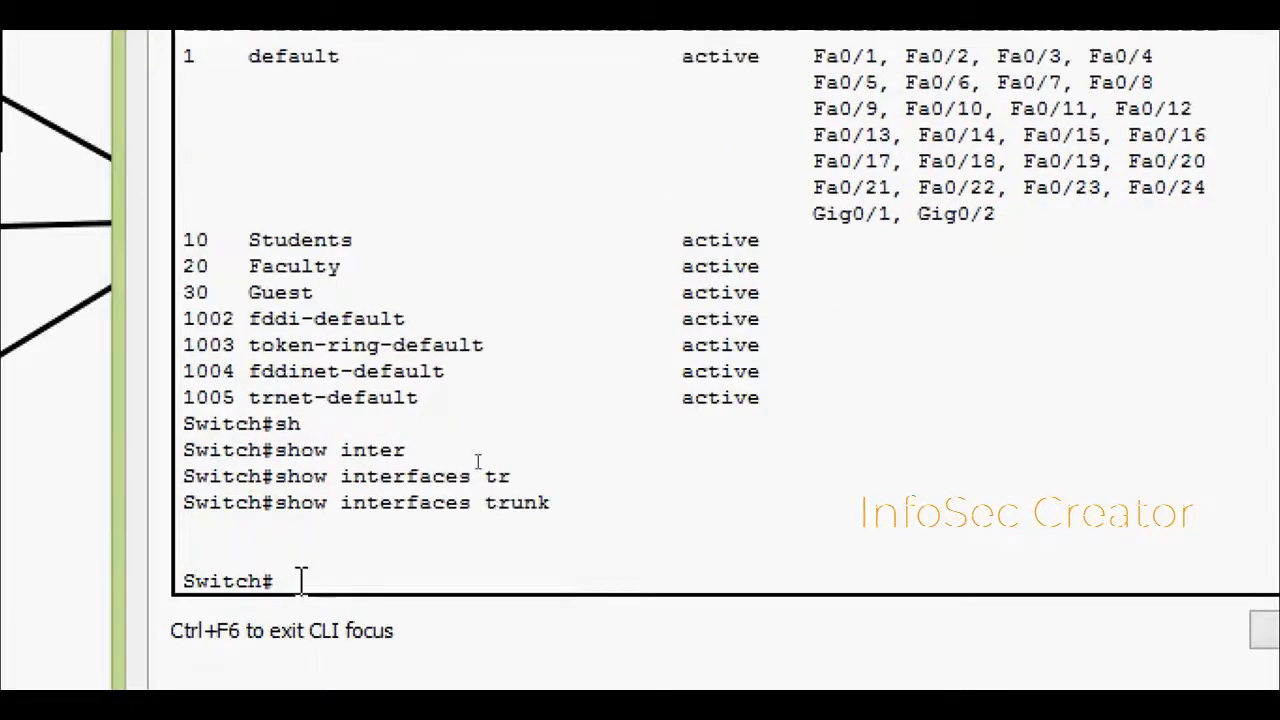
pyautogui.moveTo(212, 548); pyautogui.dragTo(187, 535)
pyautogui.click(298, 566)
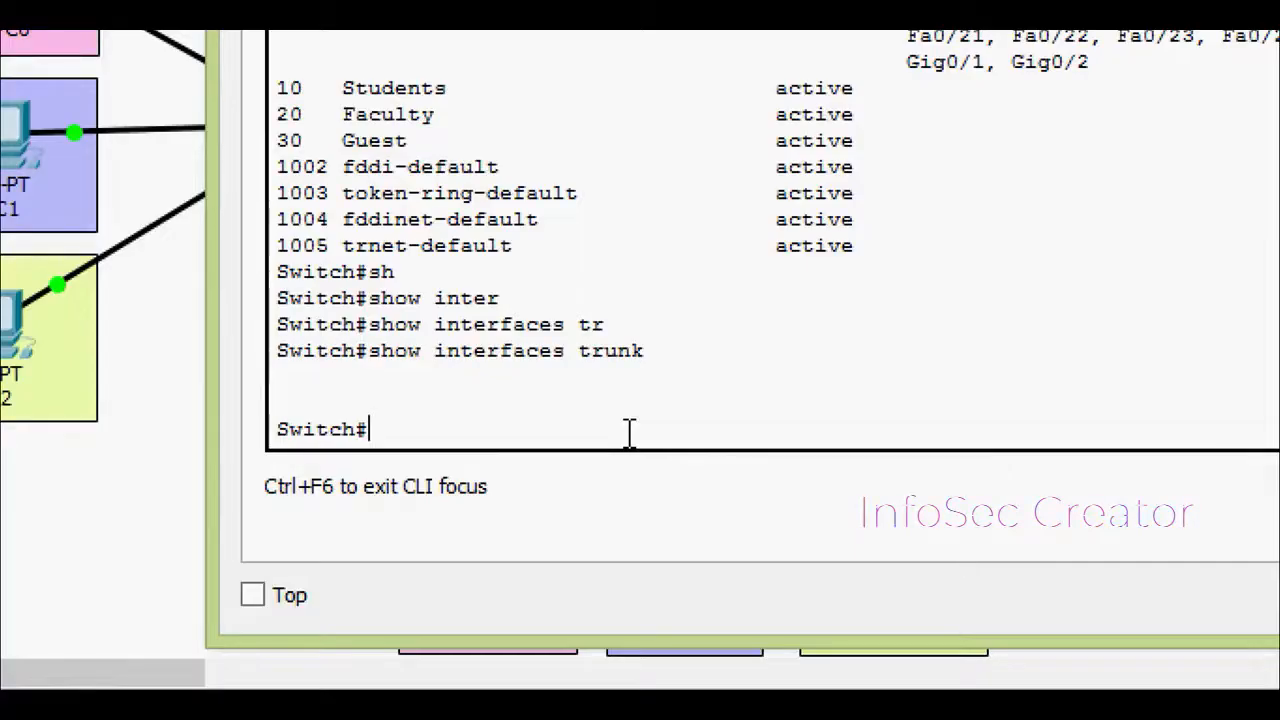
# Enter global configuration mode on S2 and select the interface range FastEthernet 0/1-3
pyautogui.write('conf')
pyautogui.press('Tab')
pyautogui.press('Tab')
pyautogui.press('Return')
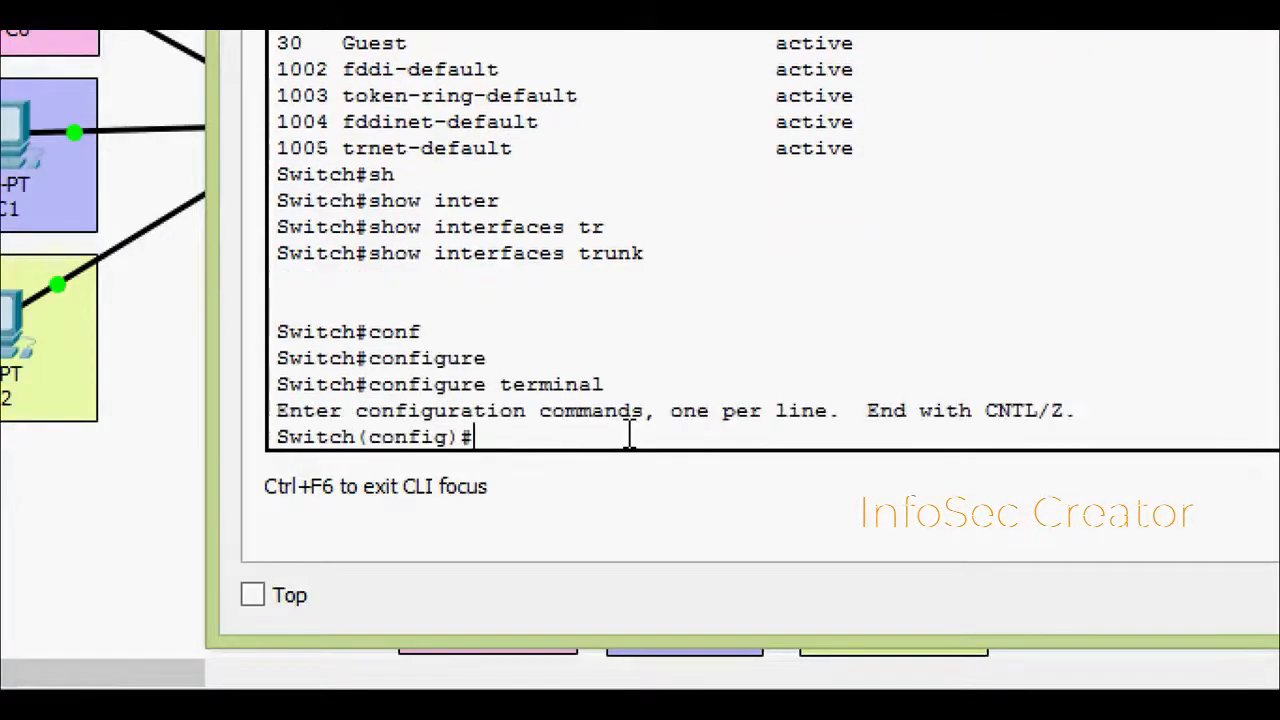
pyautogui.write('inter')
pyautogui.press('Tab')
pyautogui.write('r')
pyautogui.press('Tab')
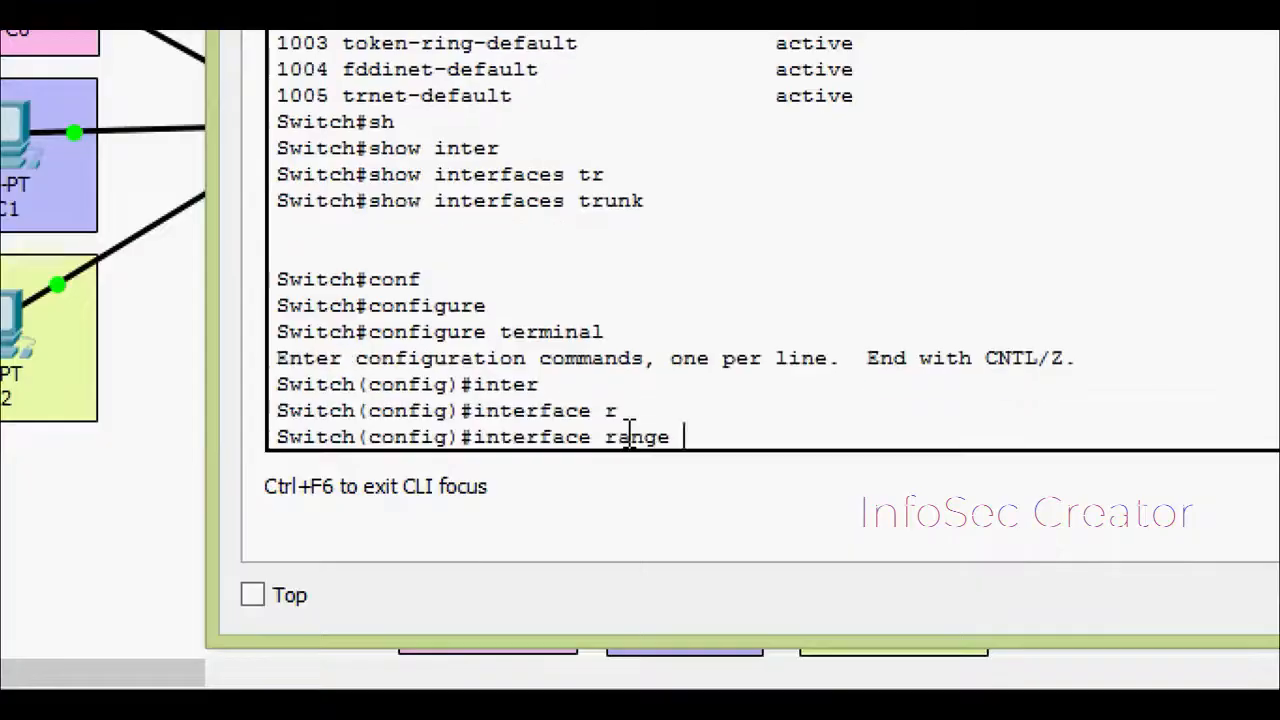
pyautogui.write('f')
pyautogui.press('Tab')
pyautogui.write('0')
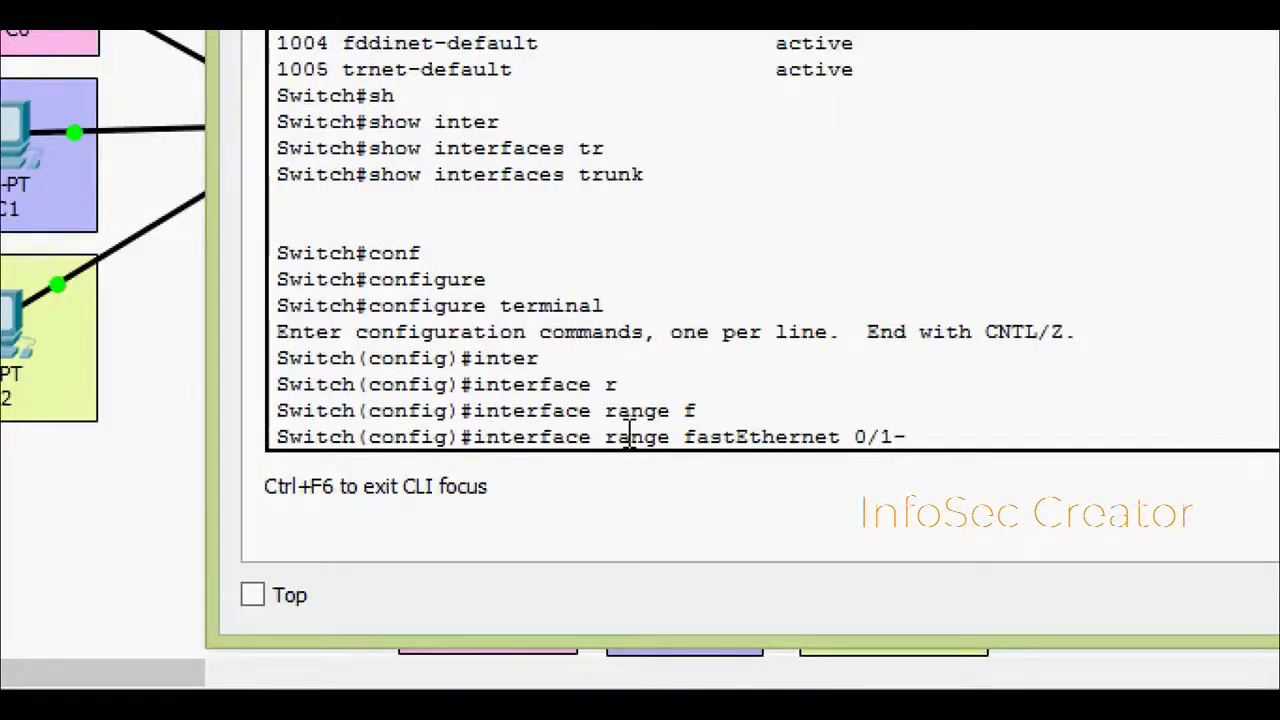
pyautogui.write('/1-3')
pyautogui.press('Return')
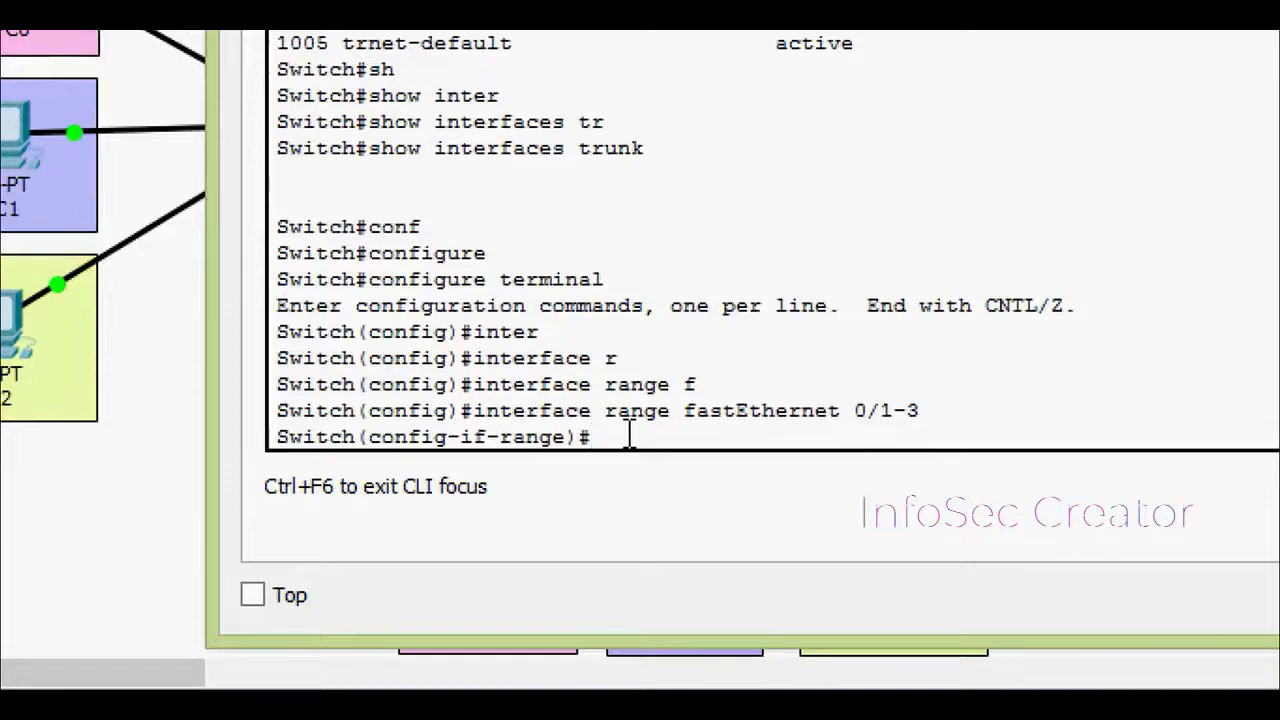
# Set the selected S2 interface range to switchport mode trunk and return to privileged EXEC mode
pyautogui.write('sw')
pyautogui.press('Tab')
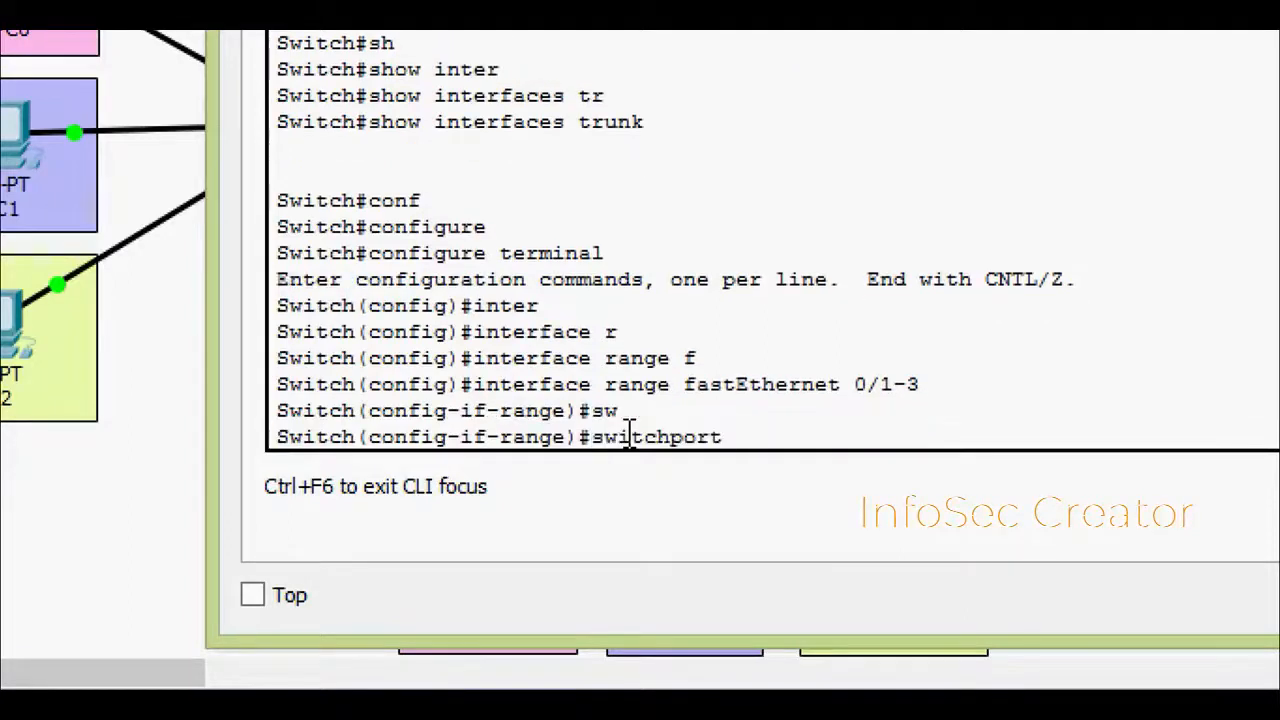
pyautogui.write('mo')
pyautogui.press('Tab')
pyautogui.write('tr')
pyautogui.press('Tab')
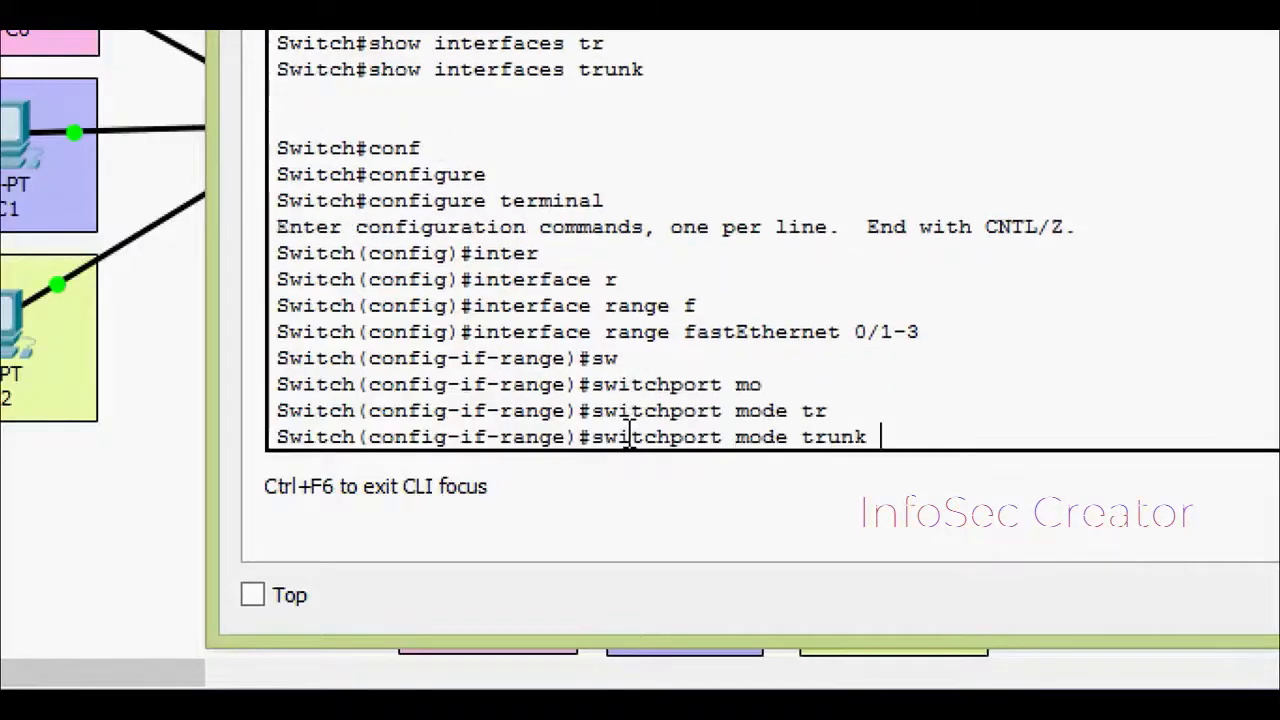
pyautogui.press('Return')
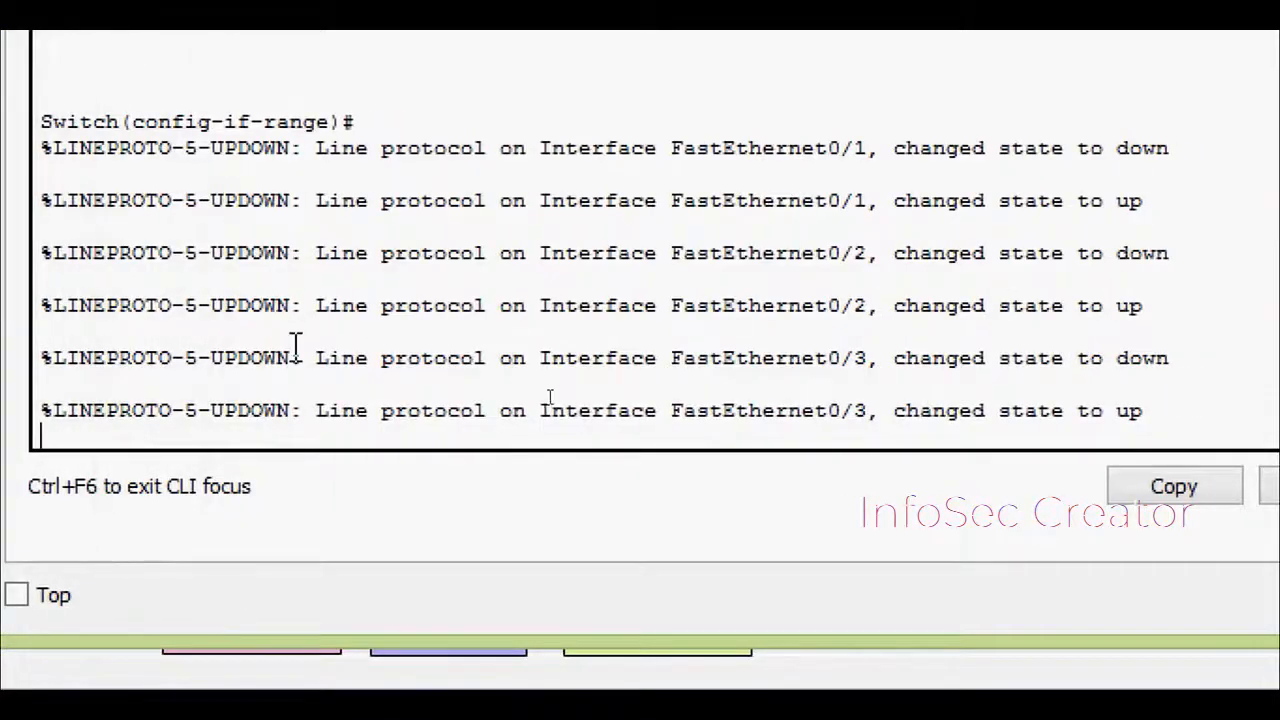
pyautogui.press('Return')
pyautogui.hotkey('ctrl', 'z')
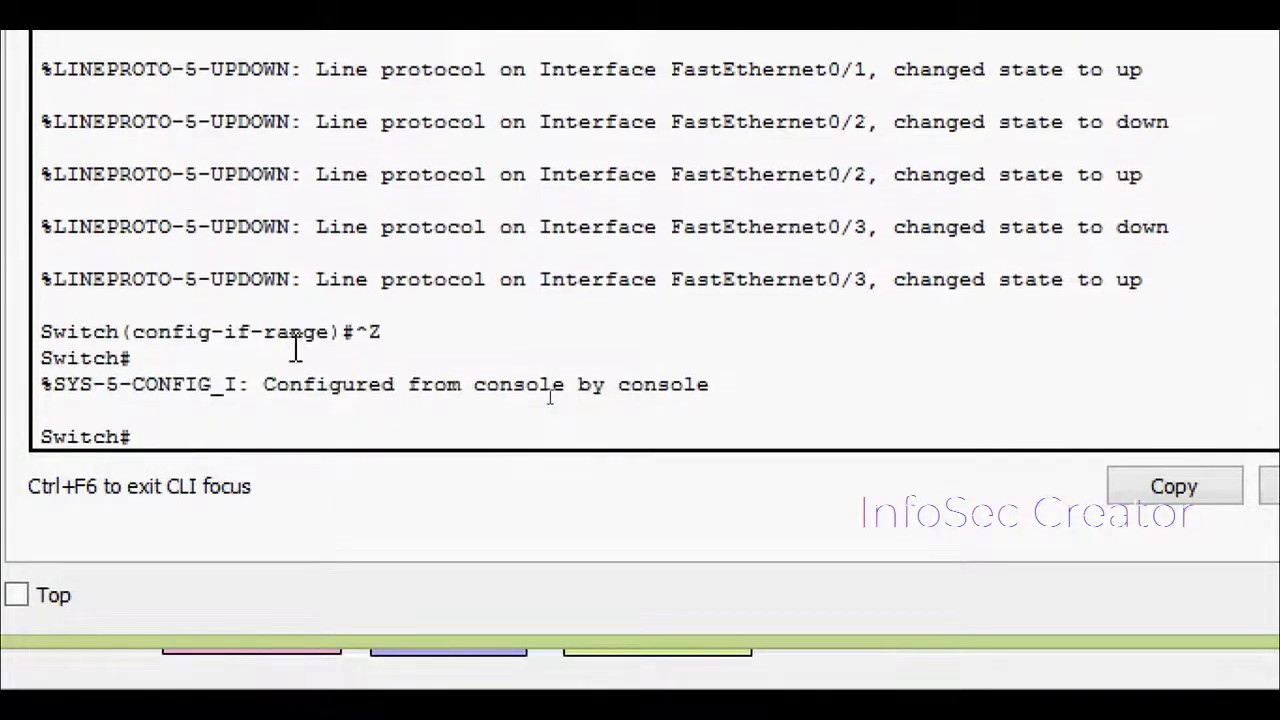
# Run show vlan brief on S2 and examine the ports assigned to VLAN 1
pyautogui.write('sh')
pyautogui.press('Tab')
pyautogui.write('vl')
pyautogui.press('Tab')
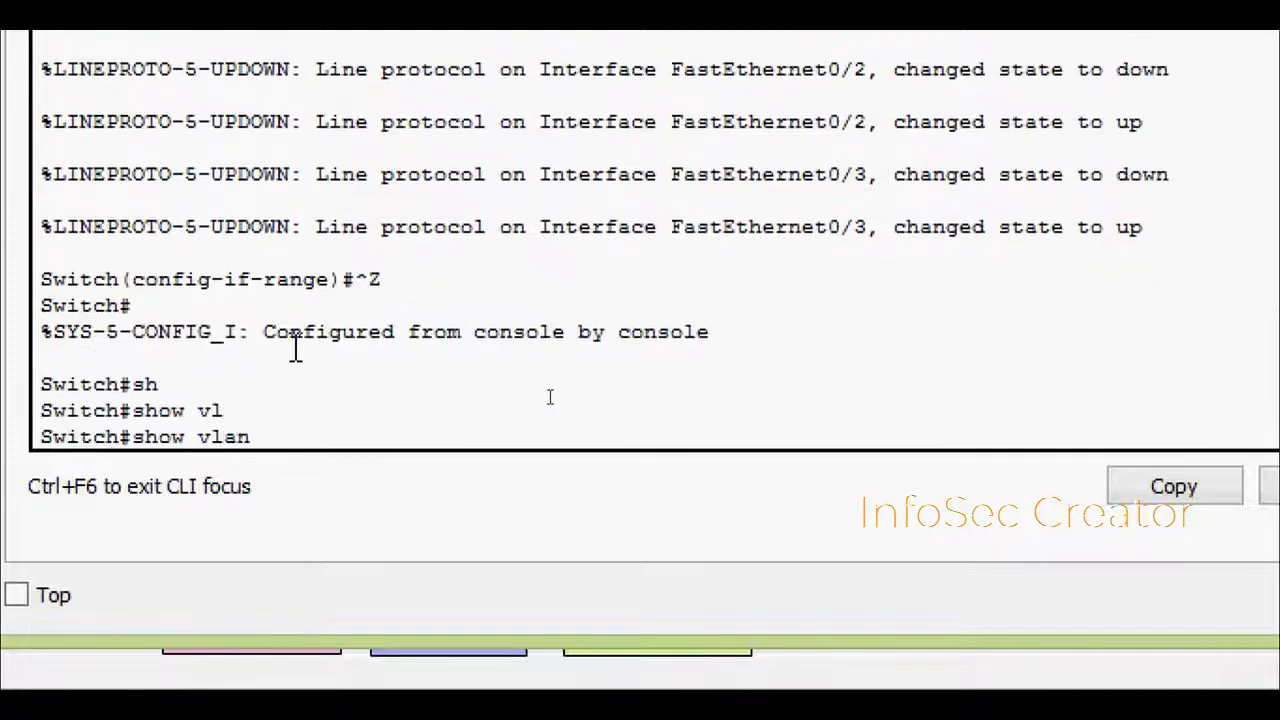
pyautogui.write('b')
pyautogui.press('Tab')
pyautogui.press('Return')
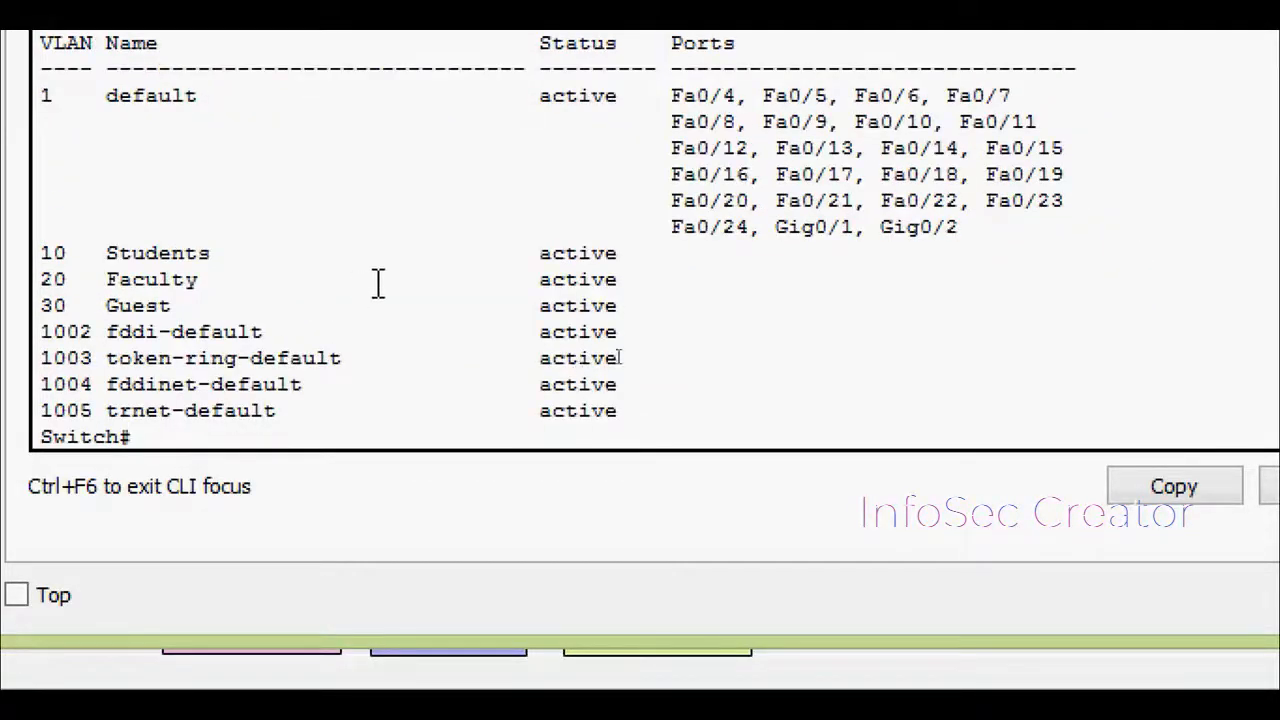
pyautogui.moveTo(671, 97); pyautogui.dragTo(966, 230)
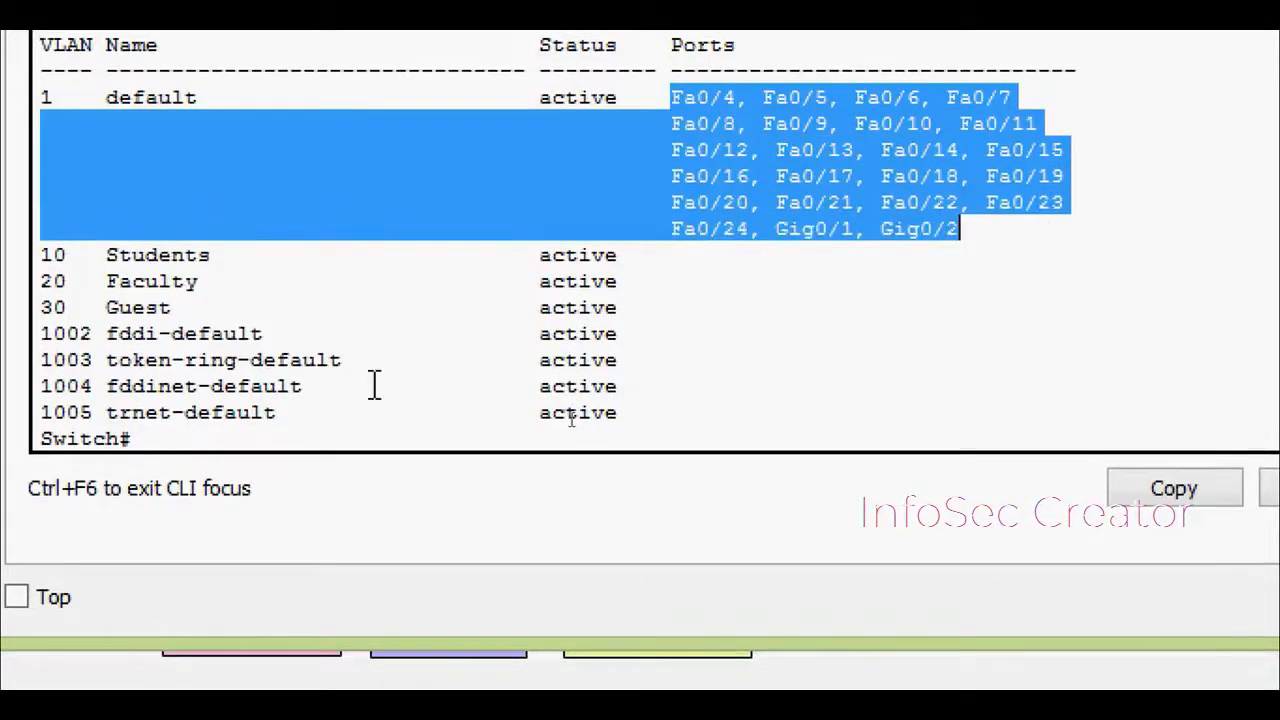
# Run show interfaces trunk on S2 to verify the trunk ports and their allowed VLANs, and close the switch window
pyautogui.click(220, 441)
pyautogui.write('sh')
pyautogui.press('Tab')
pyautogui.write('inter')
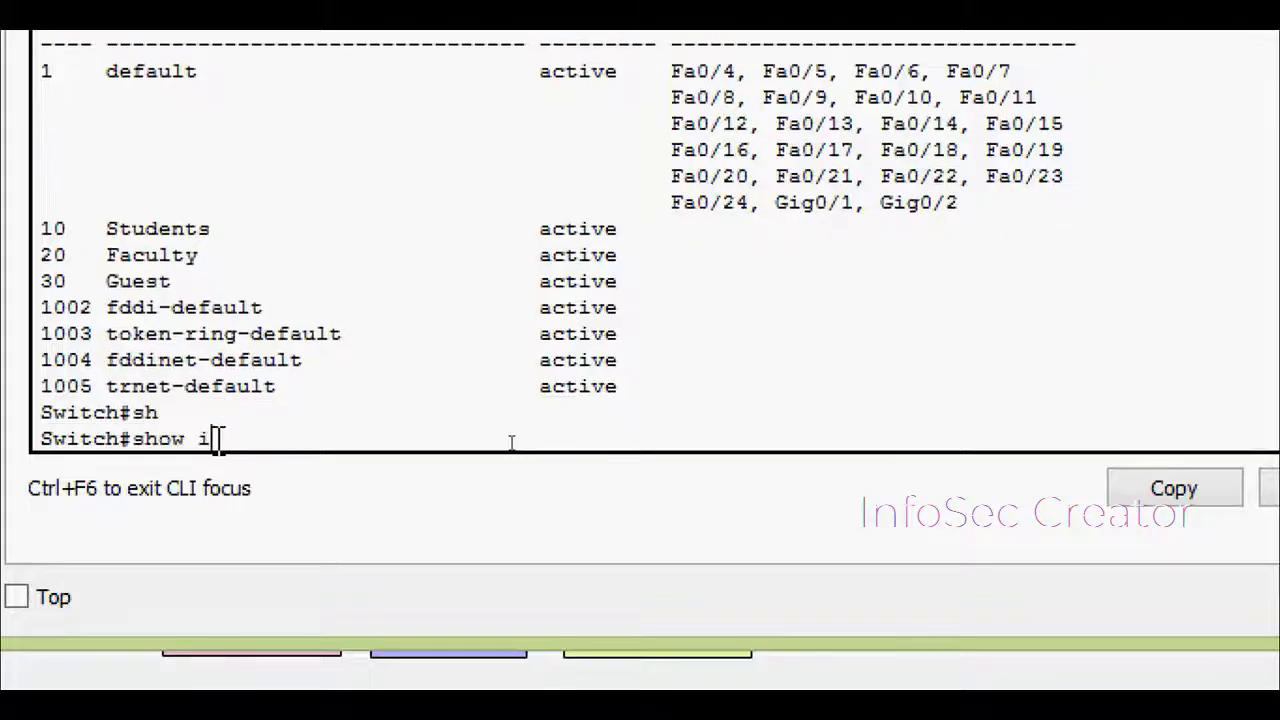
pyautogui.press('Tab')
pyautogui.write('t')
pyautogui.press('Tab')
pyautogui.press('Return')
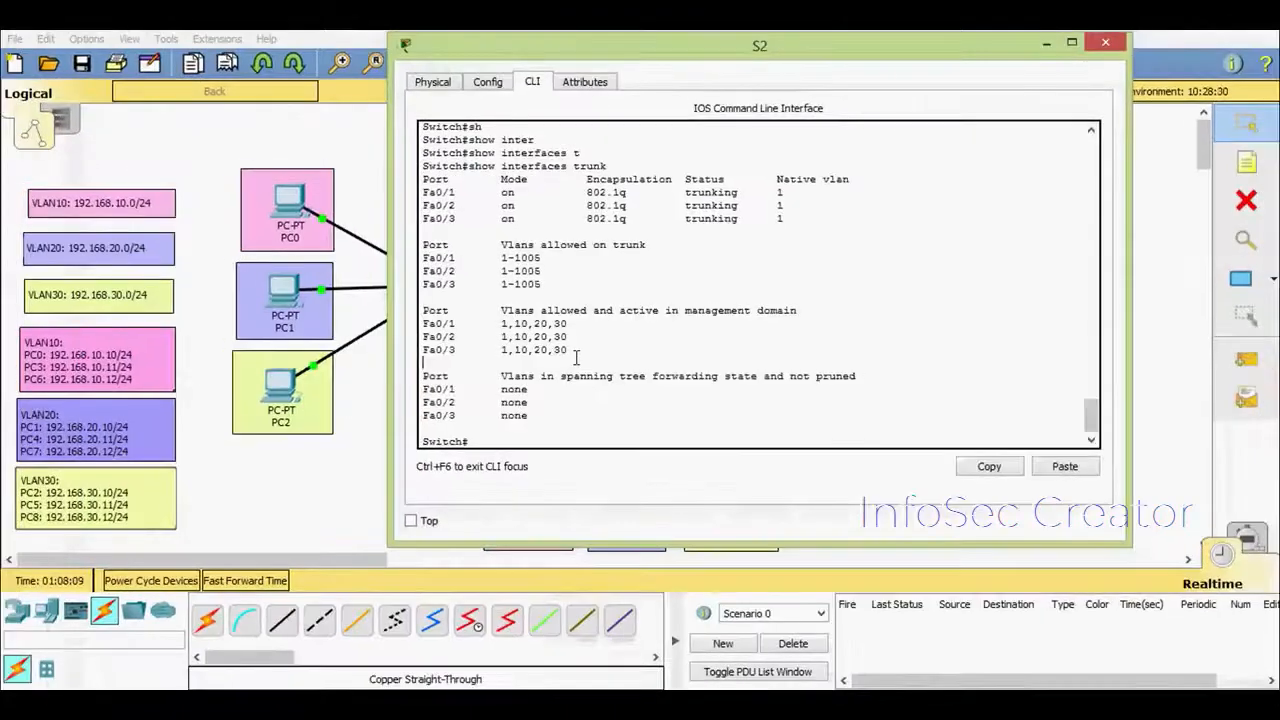
pyautogui.click(1105, 43)
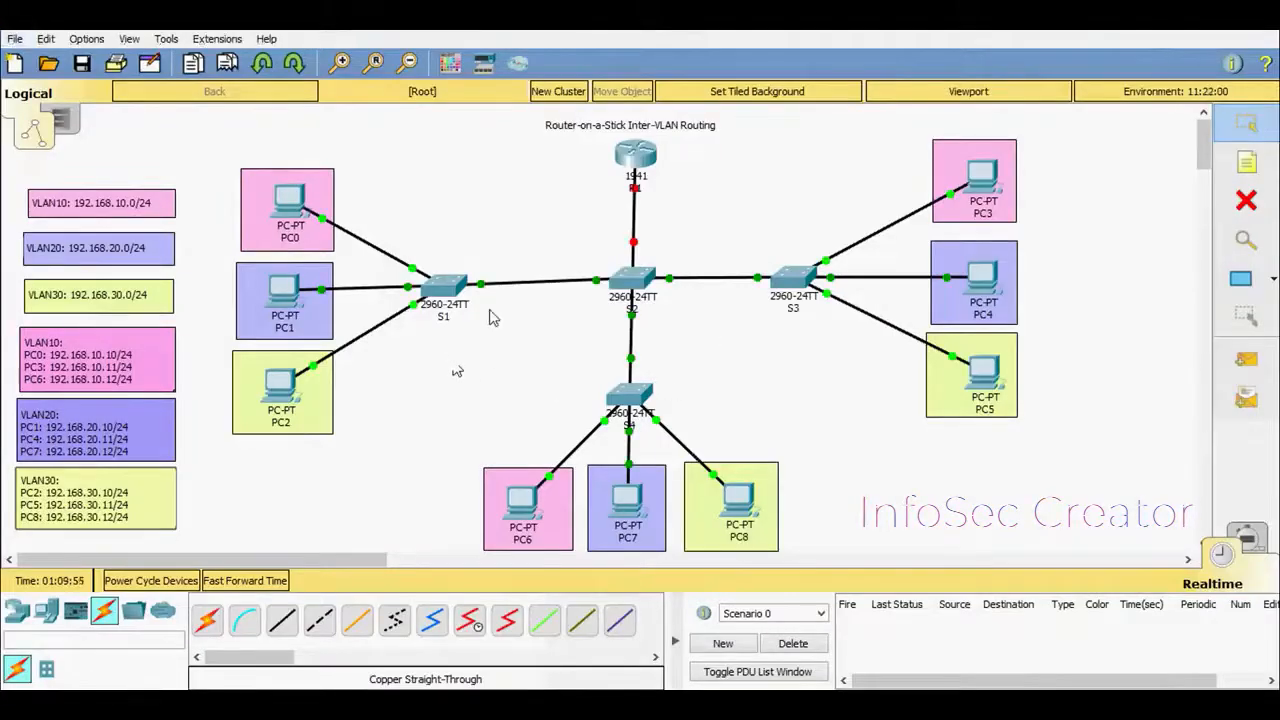
# Check the port labels on the S1–S2 link, open S1's CLI, and enter privileged EXEC mode
pyautogui.moveTo(482, 290)
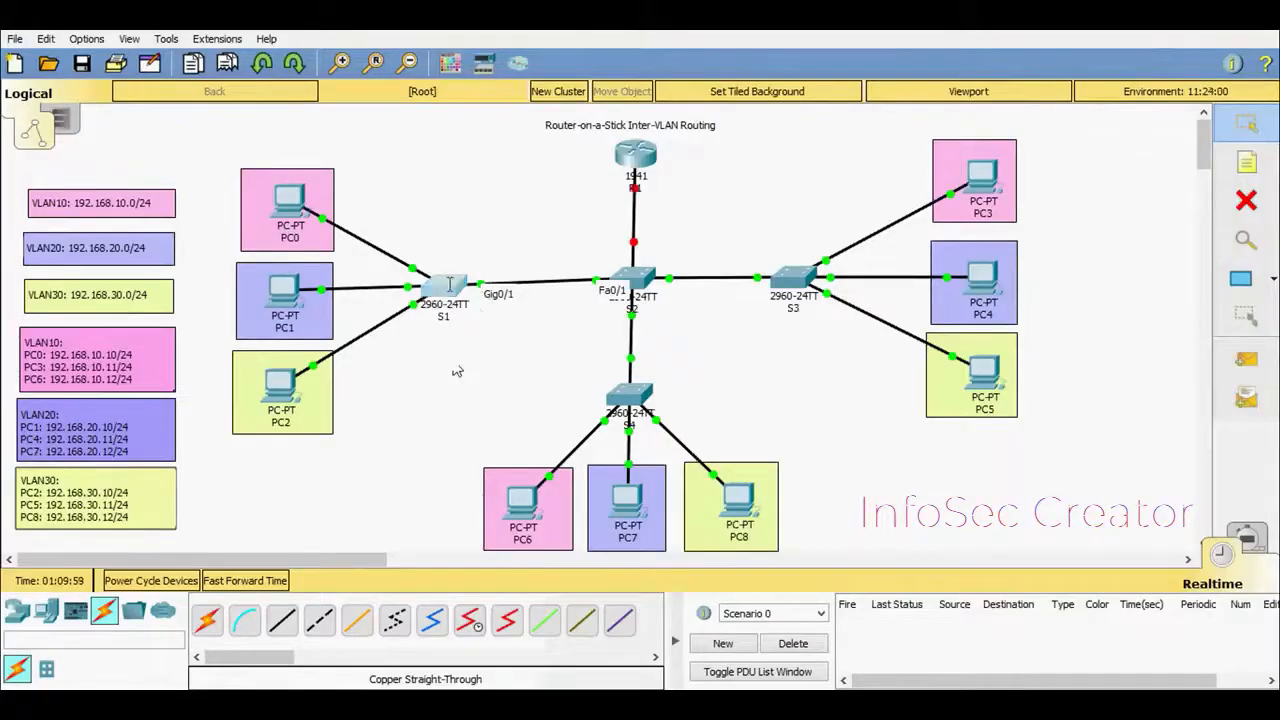
pyautogui.click(448, 292)
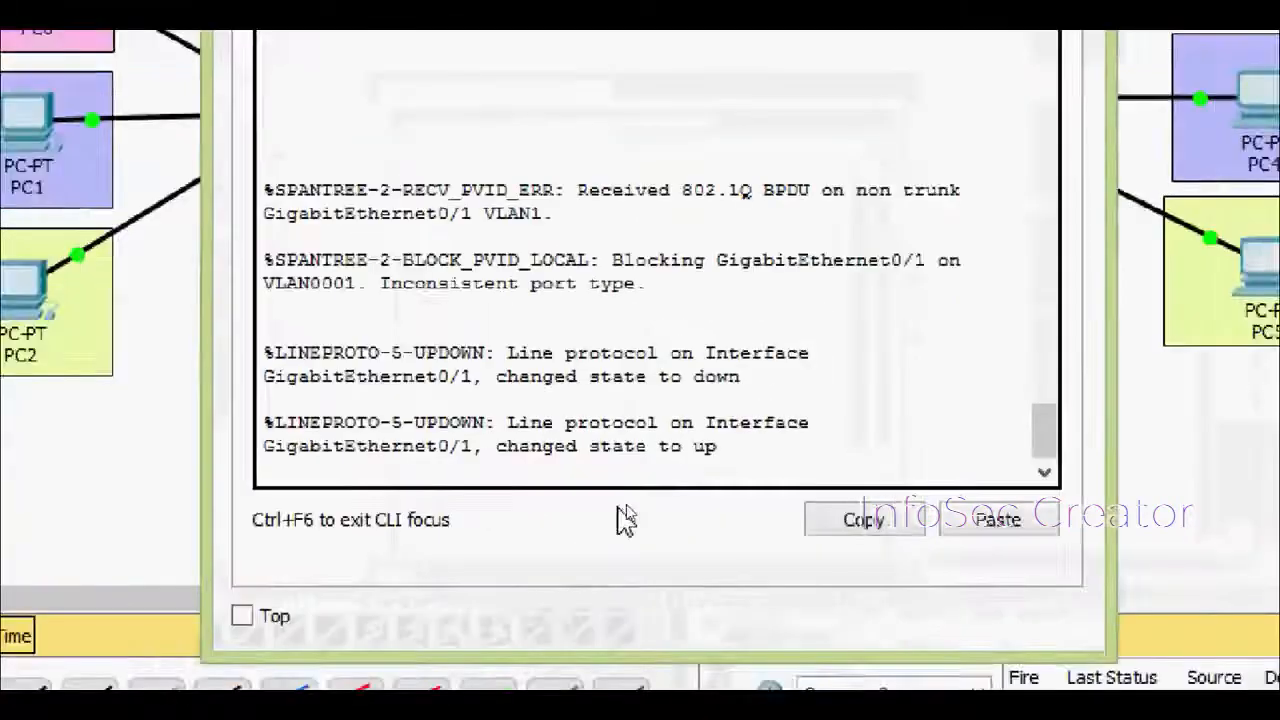
pyautogui.press('Return')
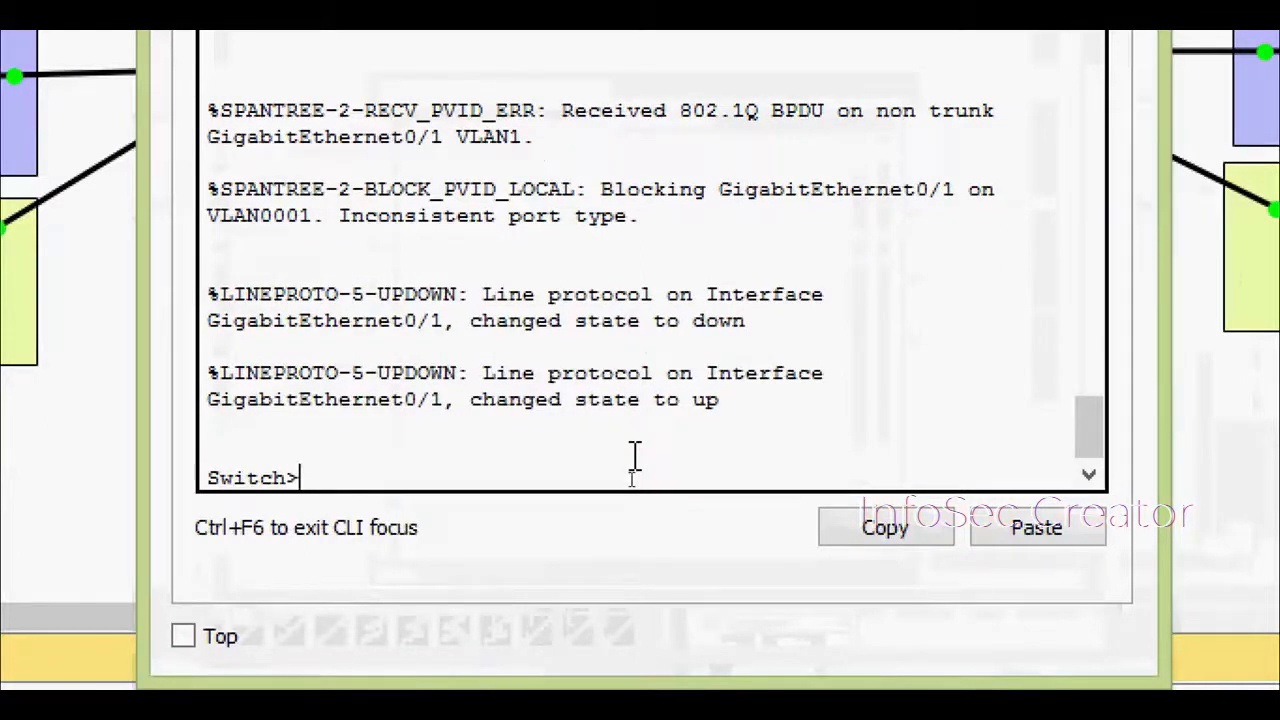
pyautogui.write('ena')
pyautogui.press('Tab')
pyautogui.press('Return')
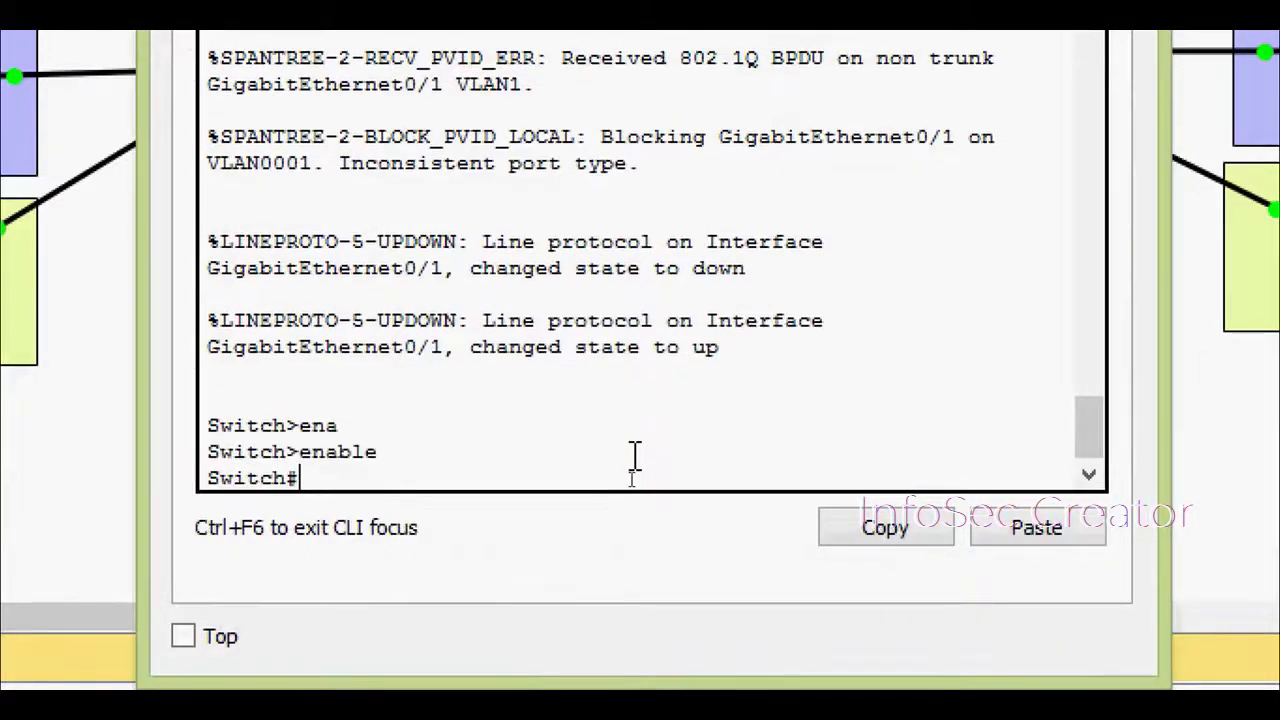
# Run show interfaces trunk on S1, examine the trunk mode of its uplink port, and close the switch window
pyautogui.write('sh')
pyautogui.press('Tab')
pyautogui.write('inter')
pyautogui.press('Tab')
pyautogui.write('t')
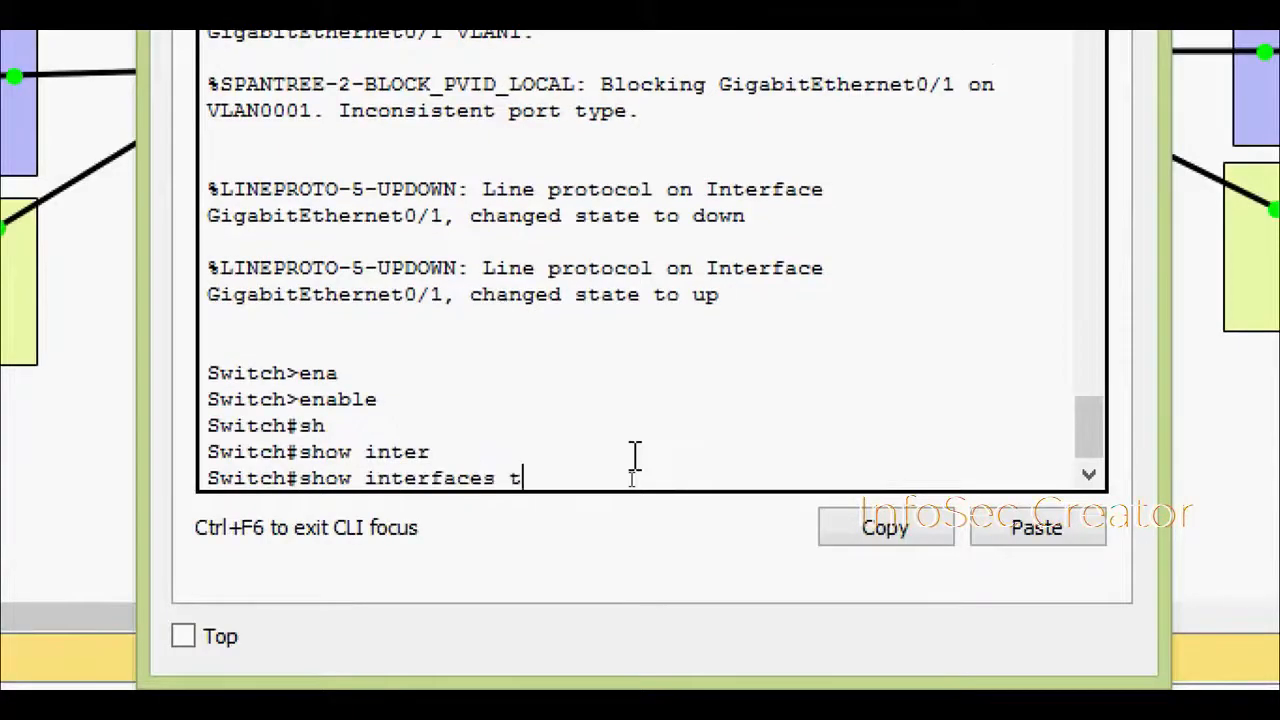
pyautogui.press('Tab')
pyautogui.press('Return')
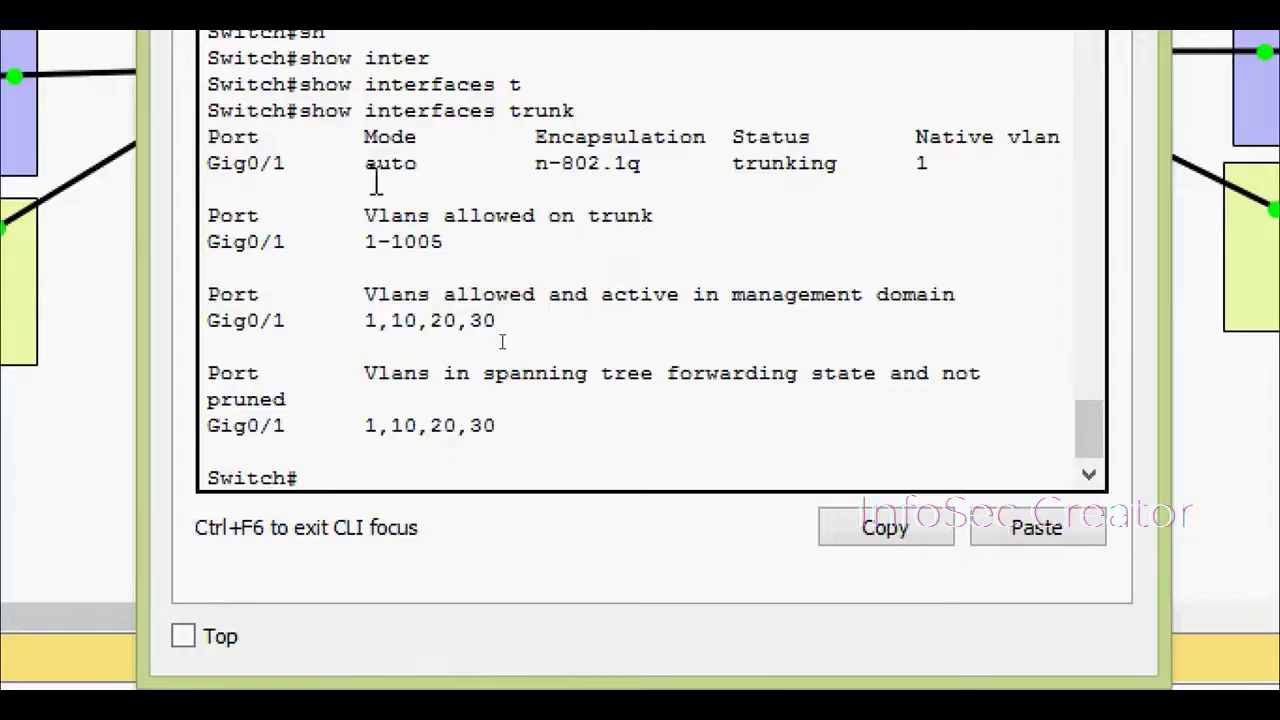
pyautogui.moveTo(366, 165); pyautogui.dragTo(420, 163)
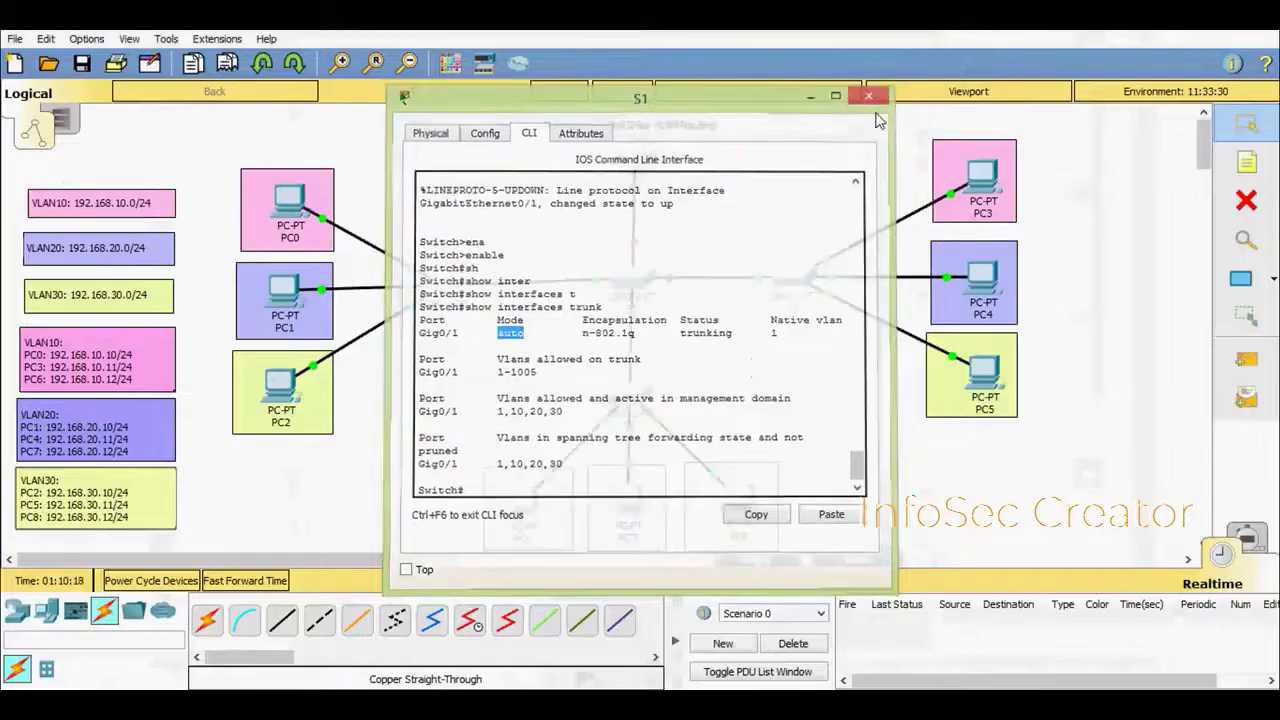
pyautogui.click(851, 131)
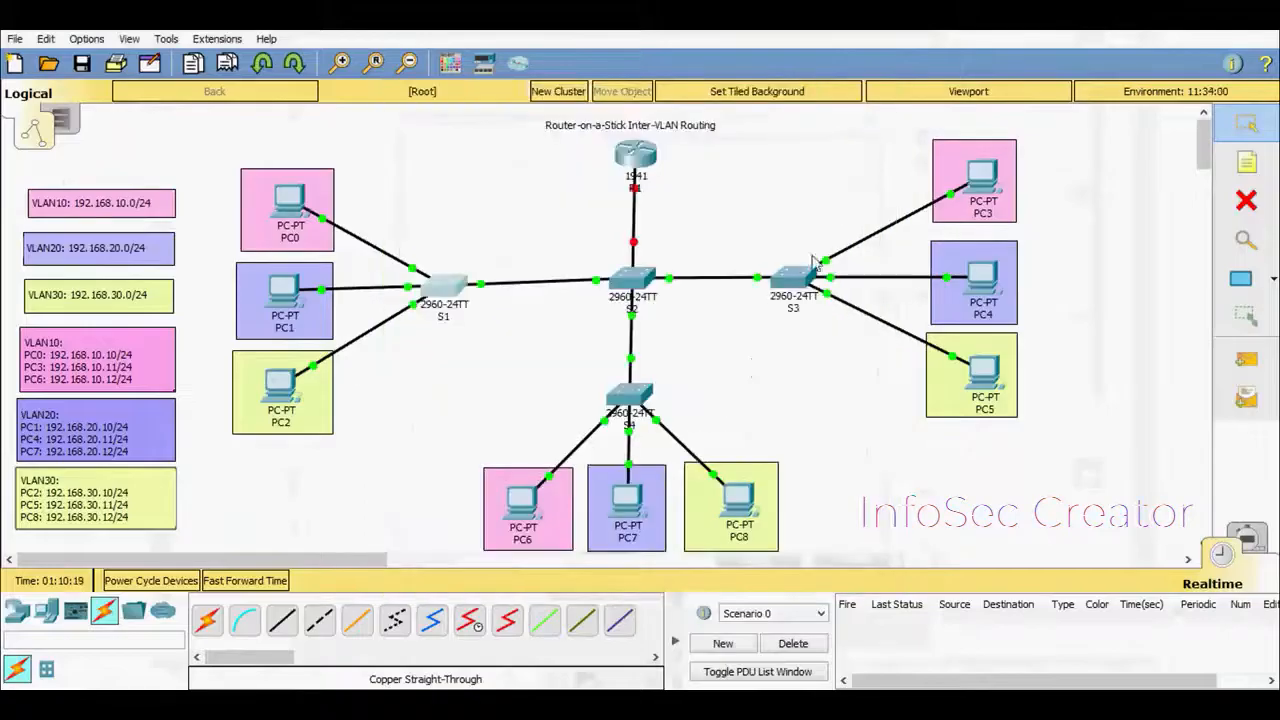
# Open S3's command line and enter privileged EXEC mode
pyautogui.click(792, 275)
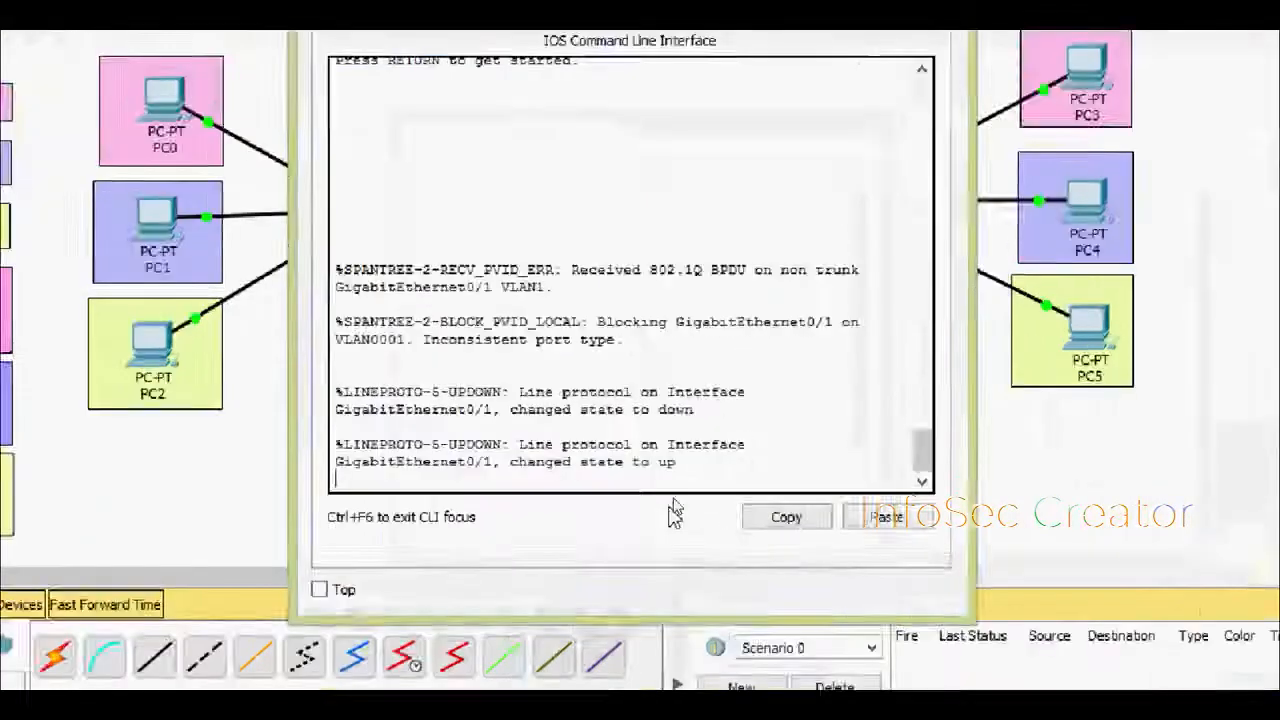
pyautogui.press('Return')
pyautogui.write('ena')
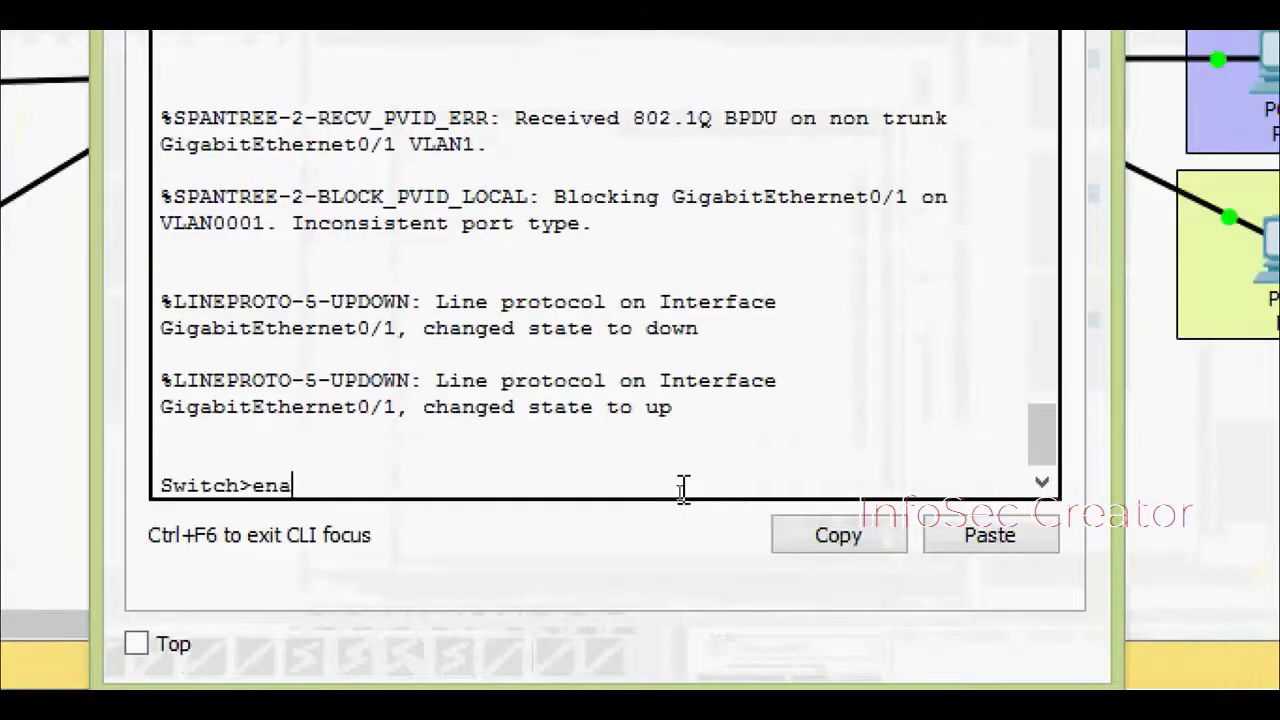
pyautogui.press('Tab')
pyautogui.press('Return')
# Run show interfaces trunk on S3, examine the Gig0/1 trunk entry, and close the switch window
pyautogui.write('sh')
pyautogui.press('Tab')
pyautogui.write('in')
pyautogui.press('Tab')
pyautogui.write('t')
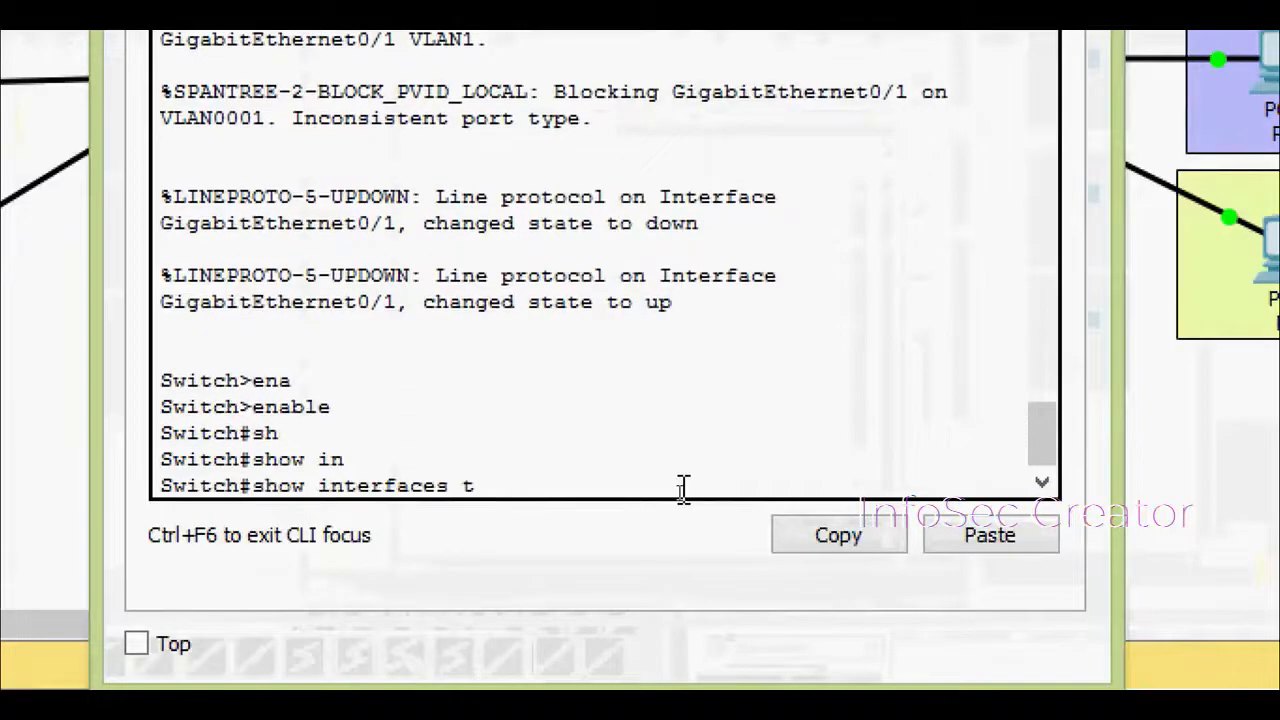
pyautogui.press('Tab')
pyautogui.press('Return')
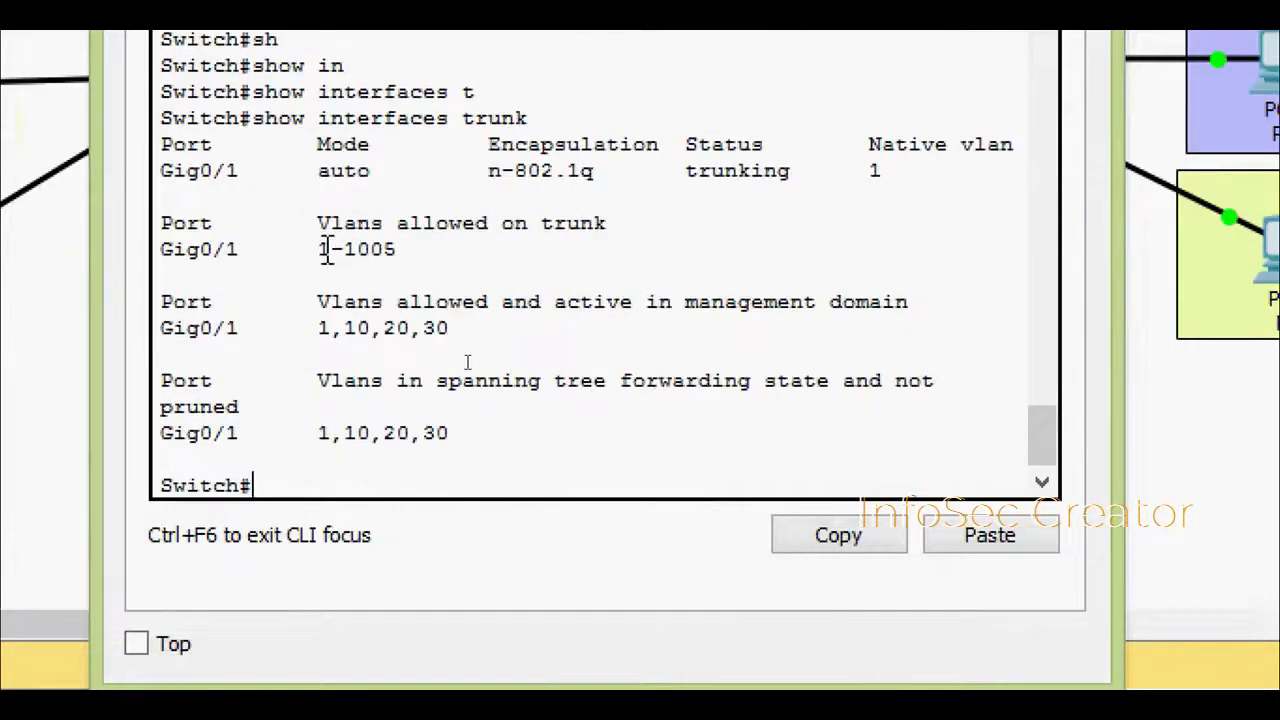
pyautogui.moveTo(161, 170); pyautogui.dragTo(899, 172)
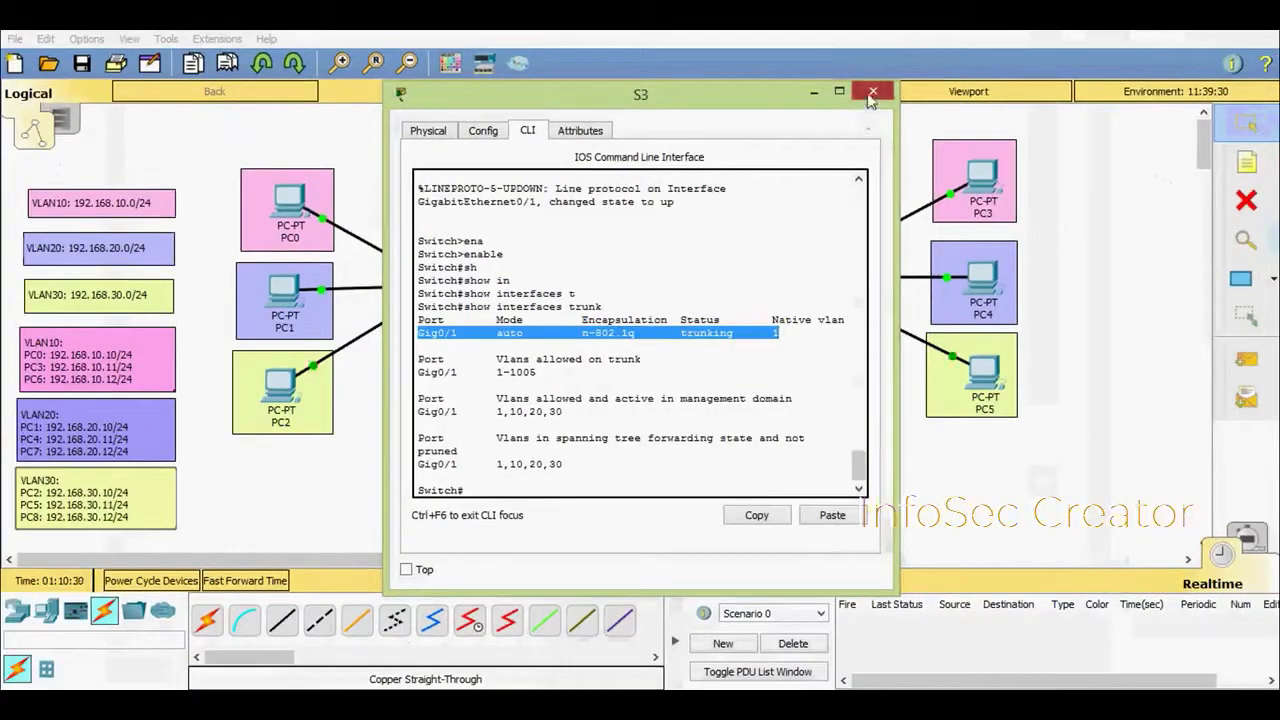
pyautogui.click(866, 108)
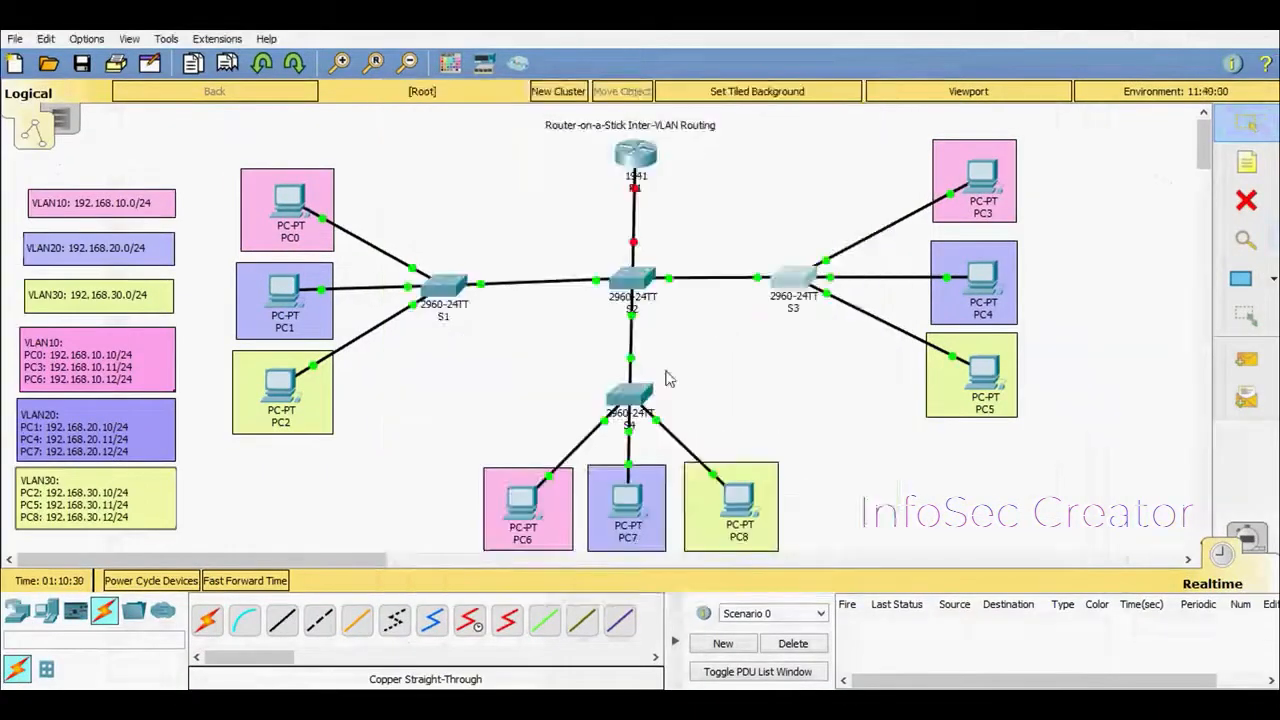
# Open S4's command line and enter privileged EXEC mode
pyautogui.click(633, 392)
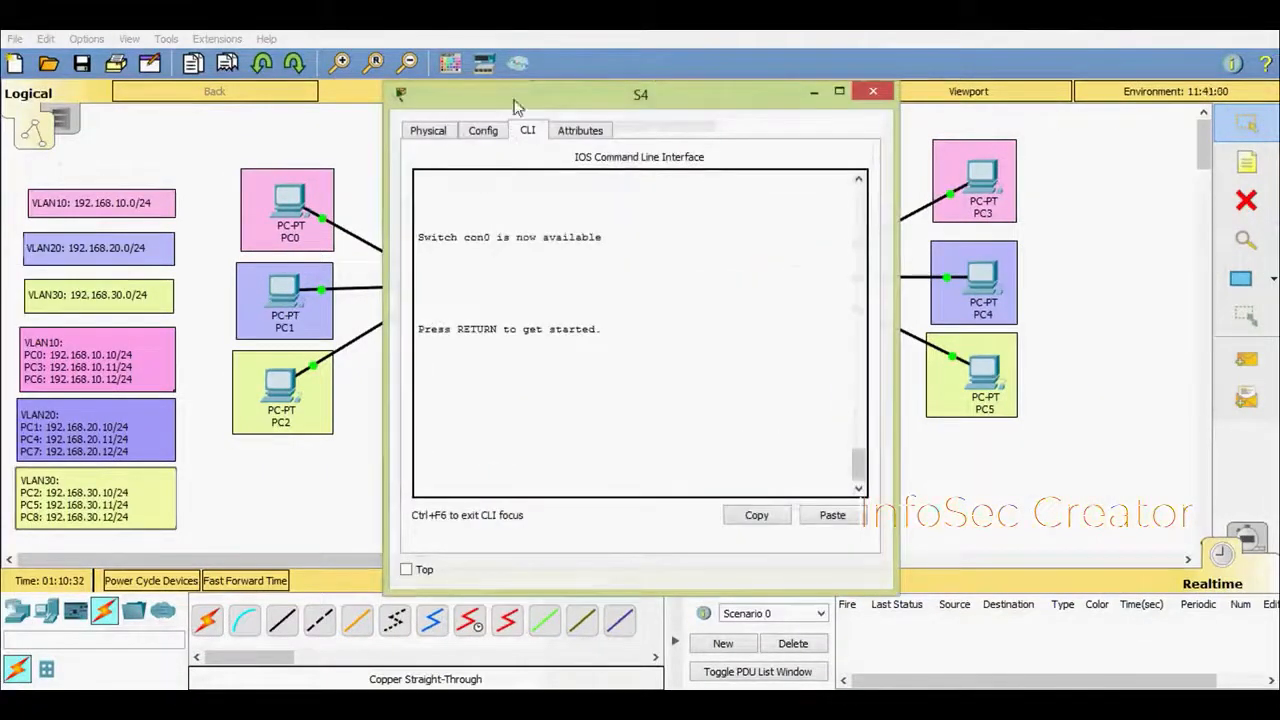
pyautogui.moveTo(516, 105); pyautogui.dragTo(501, 89)
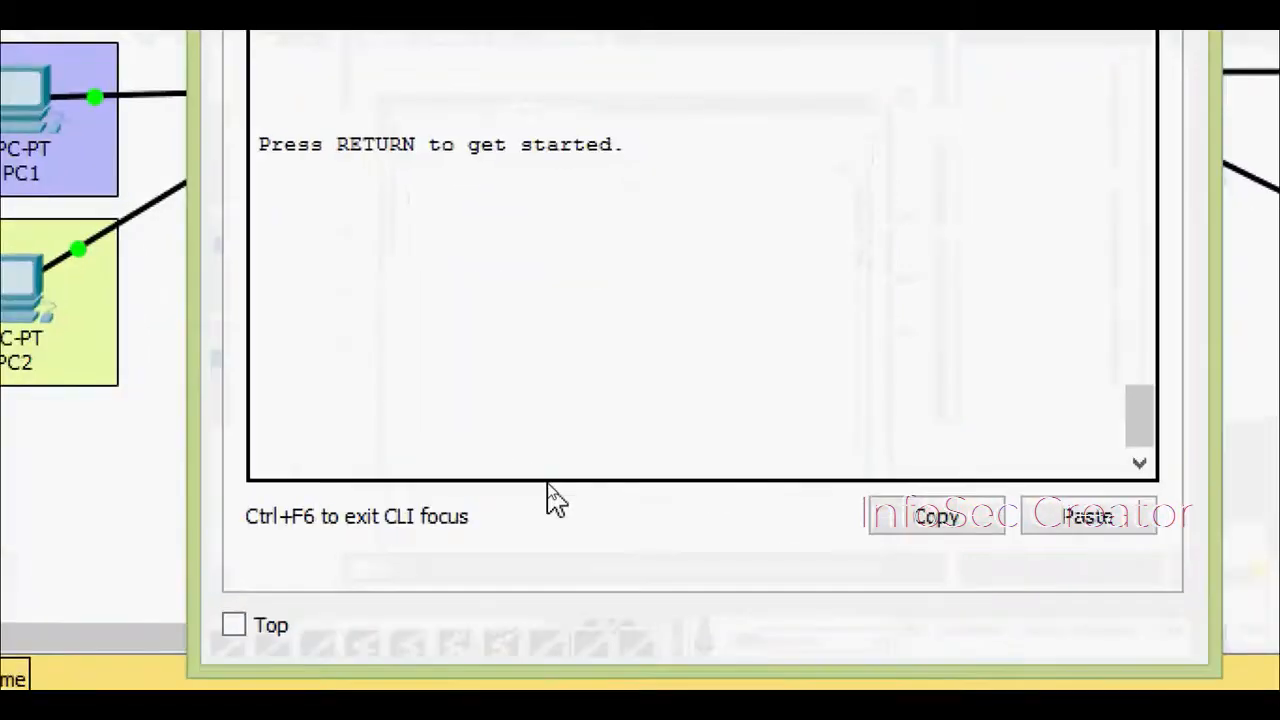
pyautogui.press('Return')
pyautogui.write('ean')
pyautogui.press('Return')
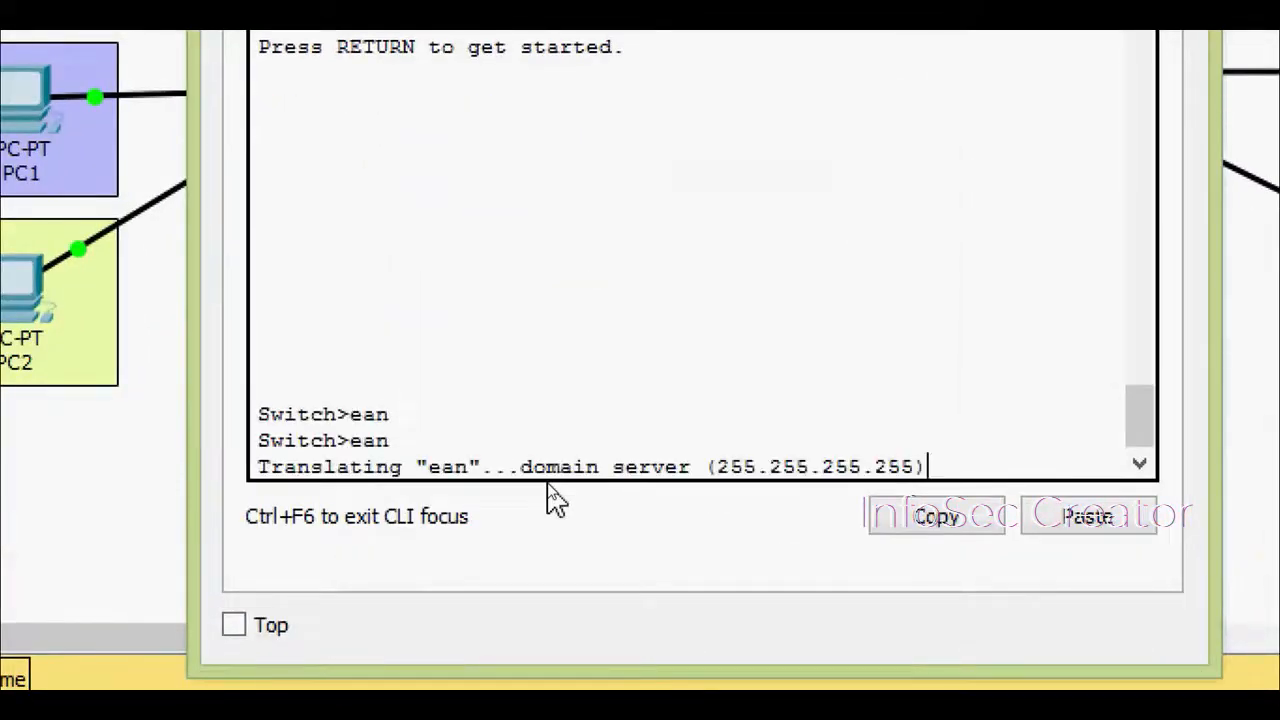
pyautogui.hotkey('ctrl', 'shift', '6')
pyautogui.write('en')
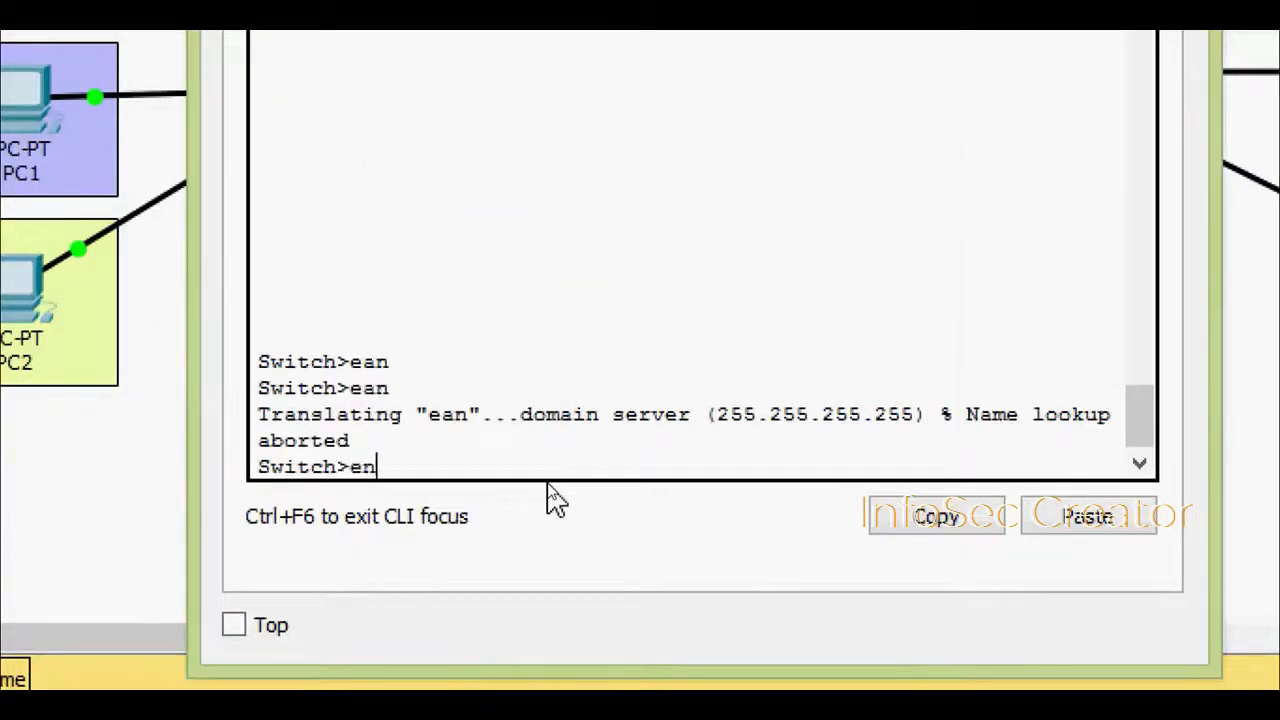
pyautogui.write('a')
pyautogui.press('Tab')
pyautogui.press('Return')
# Run show interfaces trunk on S4, examine the Gig0/1 trunk entry, and close the switch window
pyautogui.write('sh')
pyautogui.press('Tab')
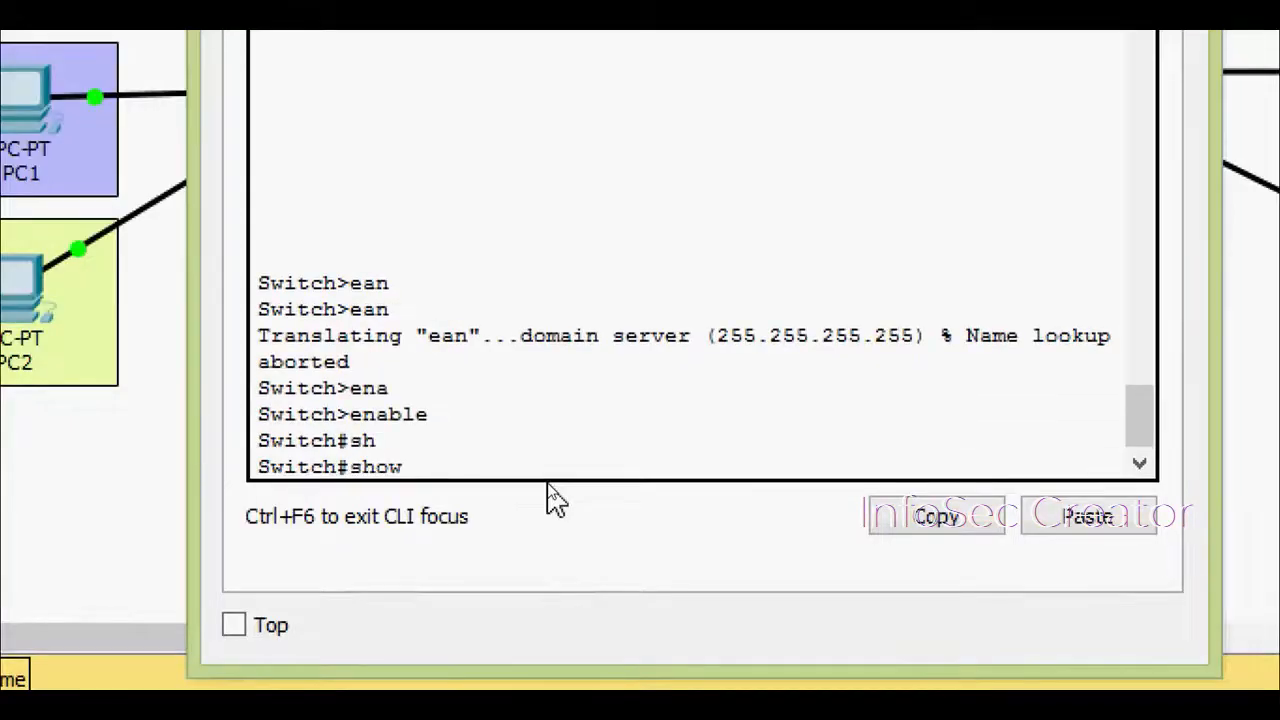
pyautogui.write('inter')
pyautogui.press('Tab')
pyautogui.write('t')
pyautogui.press('Tab')
pyautogui.press('Return')
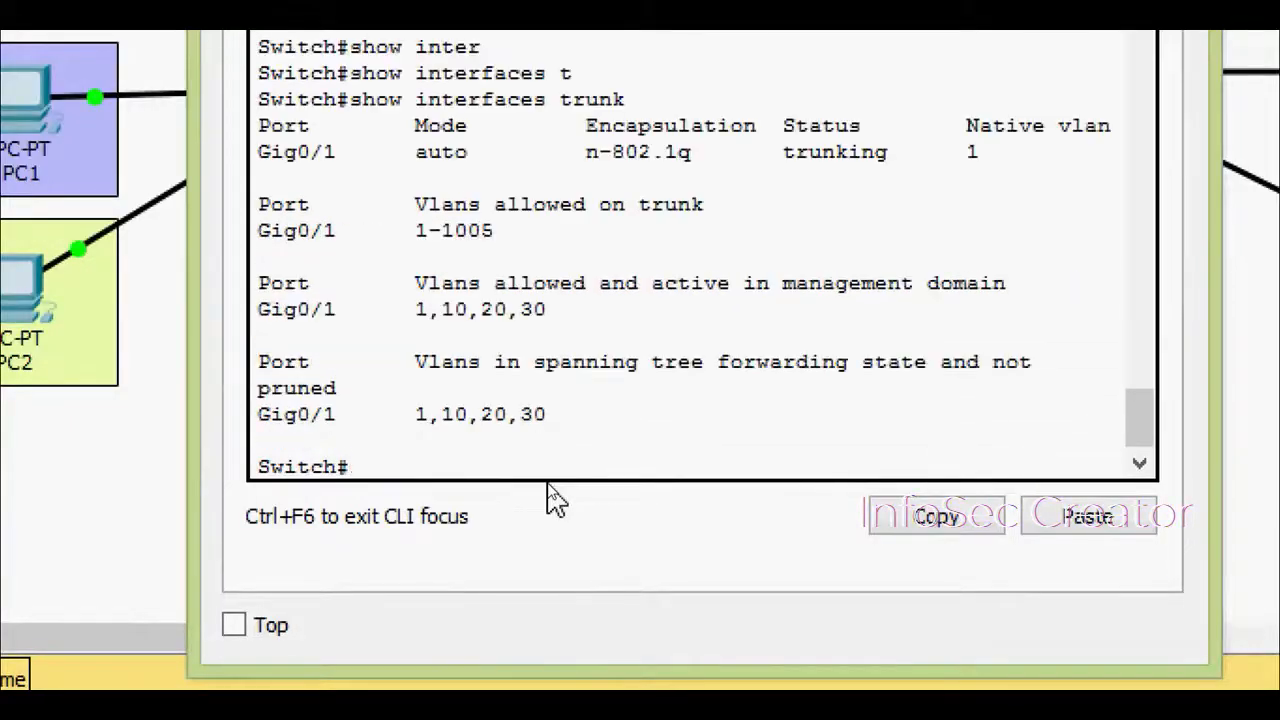
pyautogui.moveTo(258, 151); pyautogui.dragTo(958, 170)
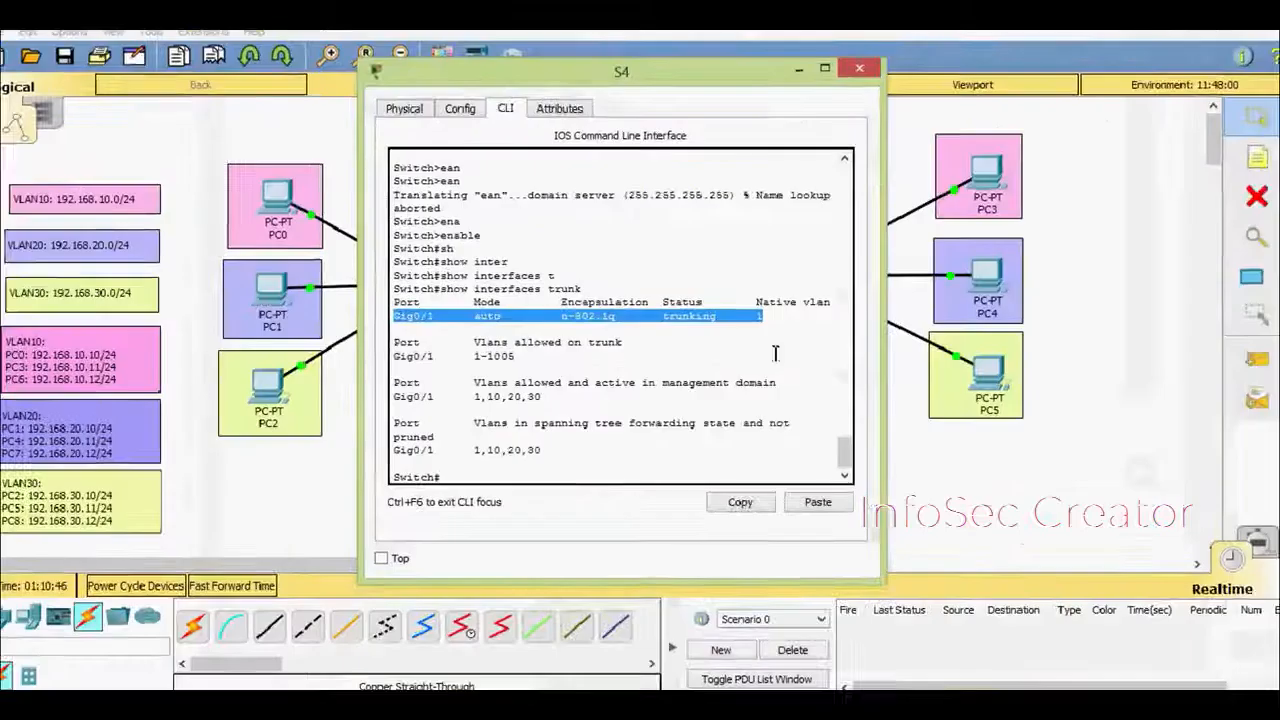
pyautogui.click(858, 75)
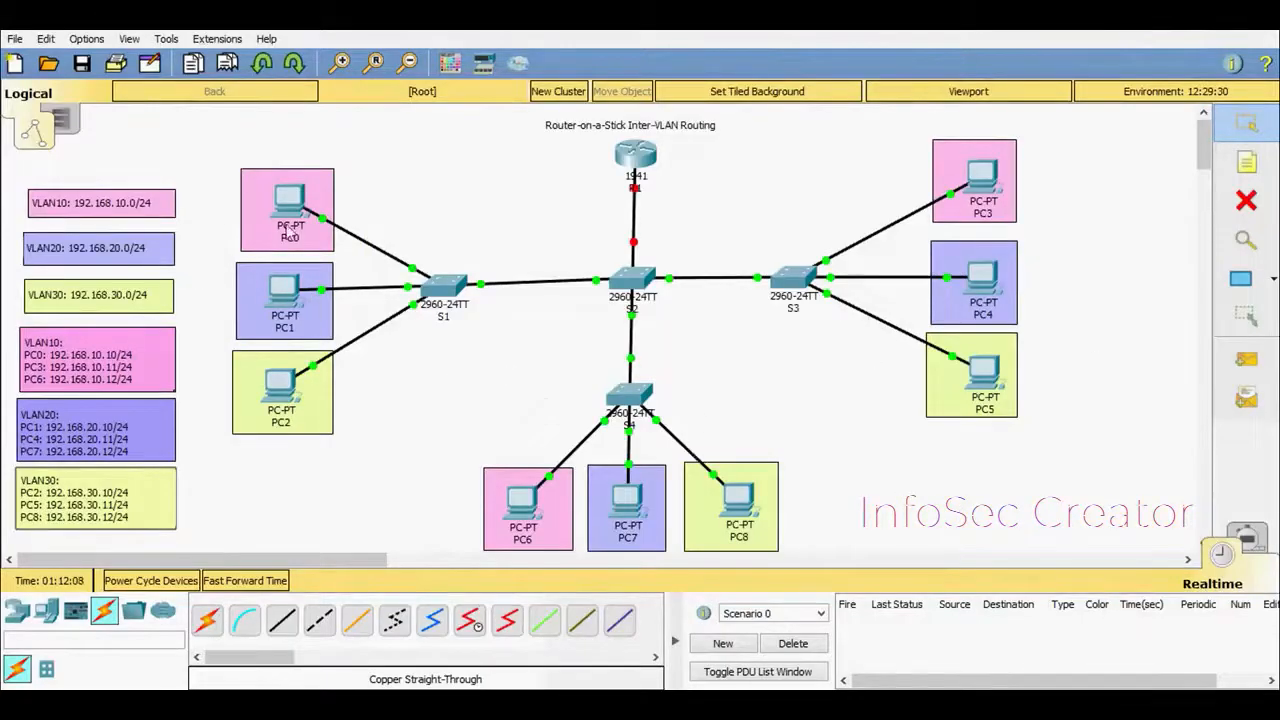
# Test connectivity within each VLAN by sending simple PDUs from PC0 to PC3, PC1 to PC7, and PC5 to PC8
pyautogui.click(1246, 360)
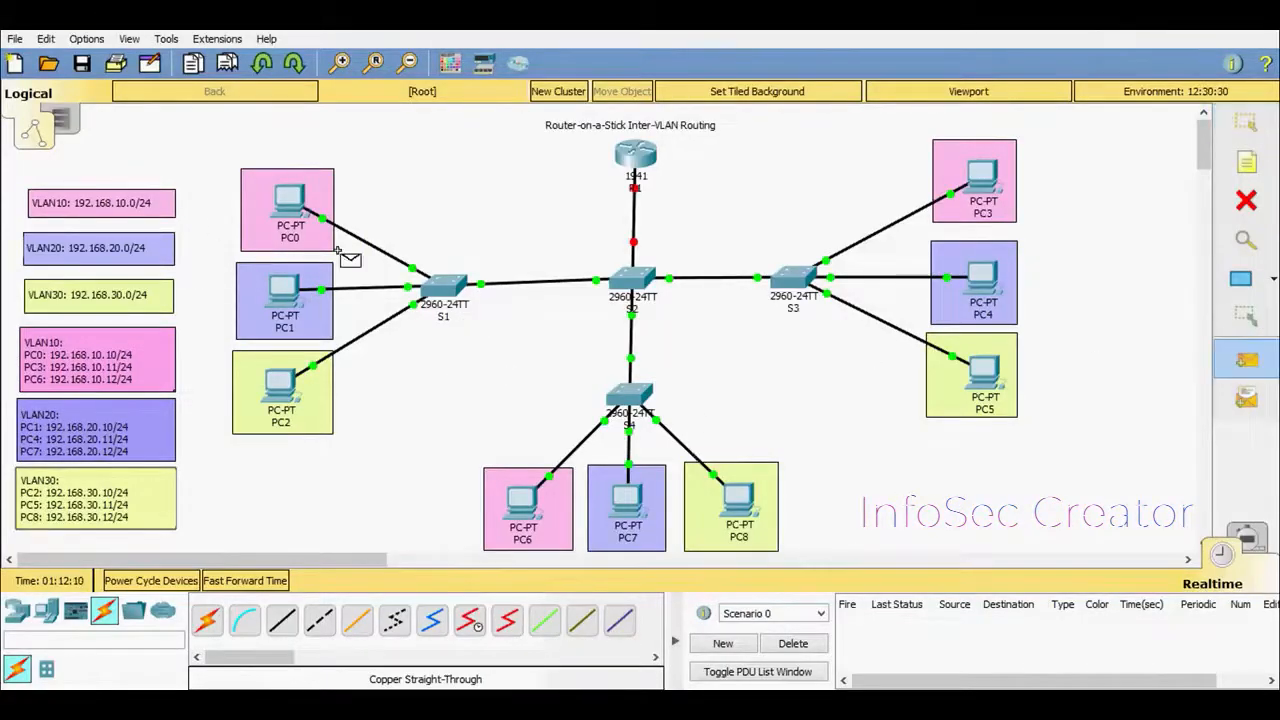
pyautogui.click(291, 199)
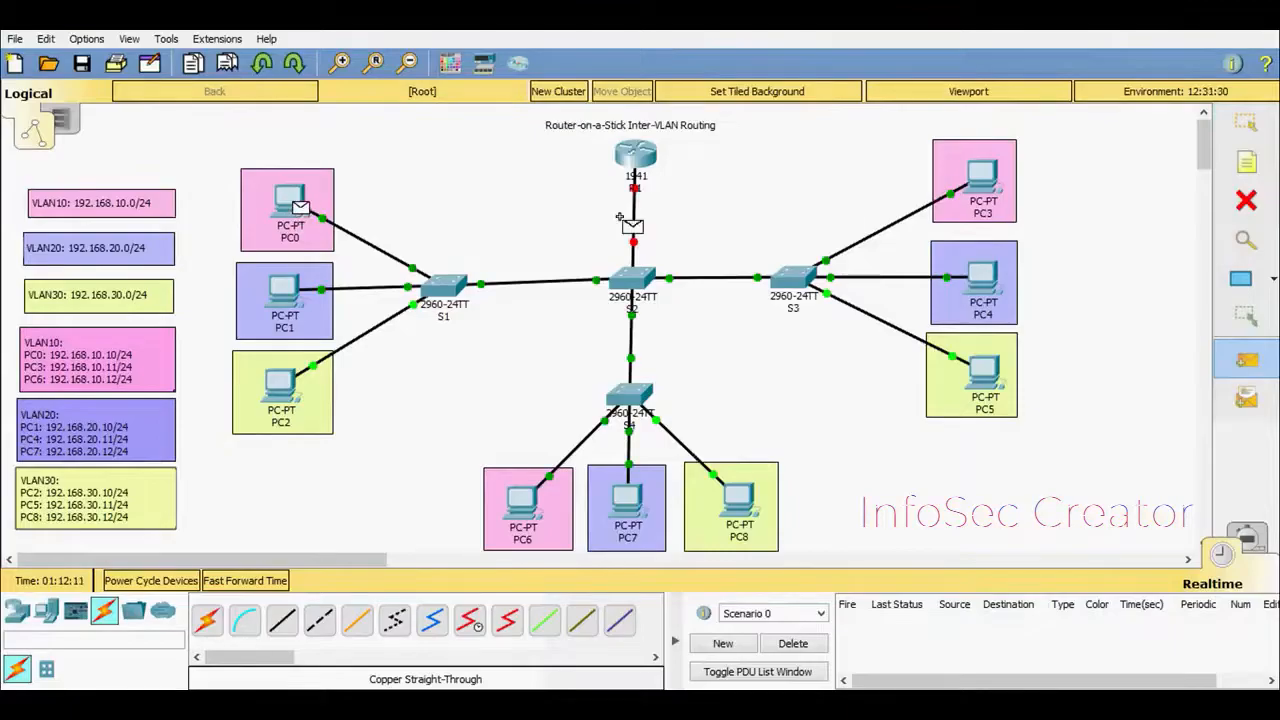
pyautogui.click(983, 180)
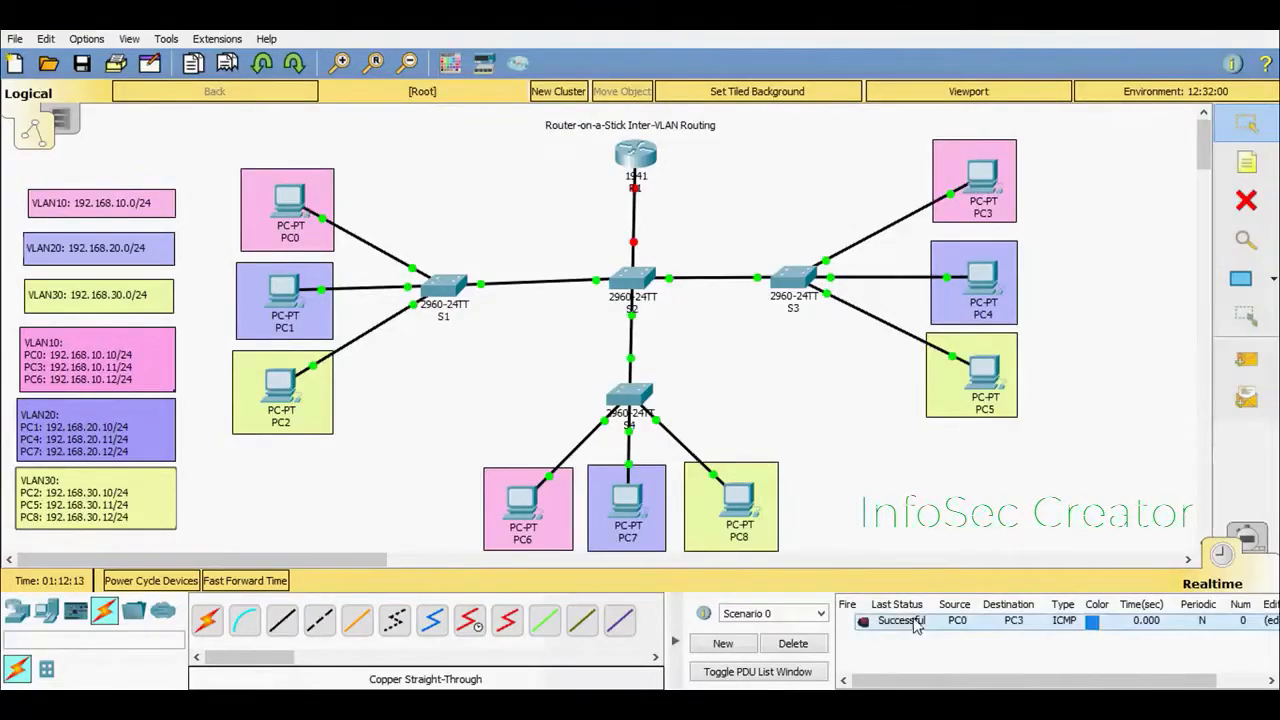
pyautogui.click(1226, 364)
pyautogui.click(290, 306)
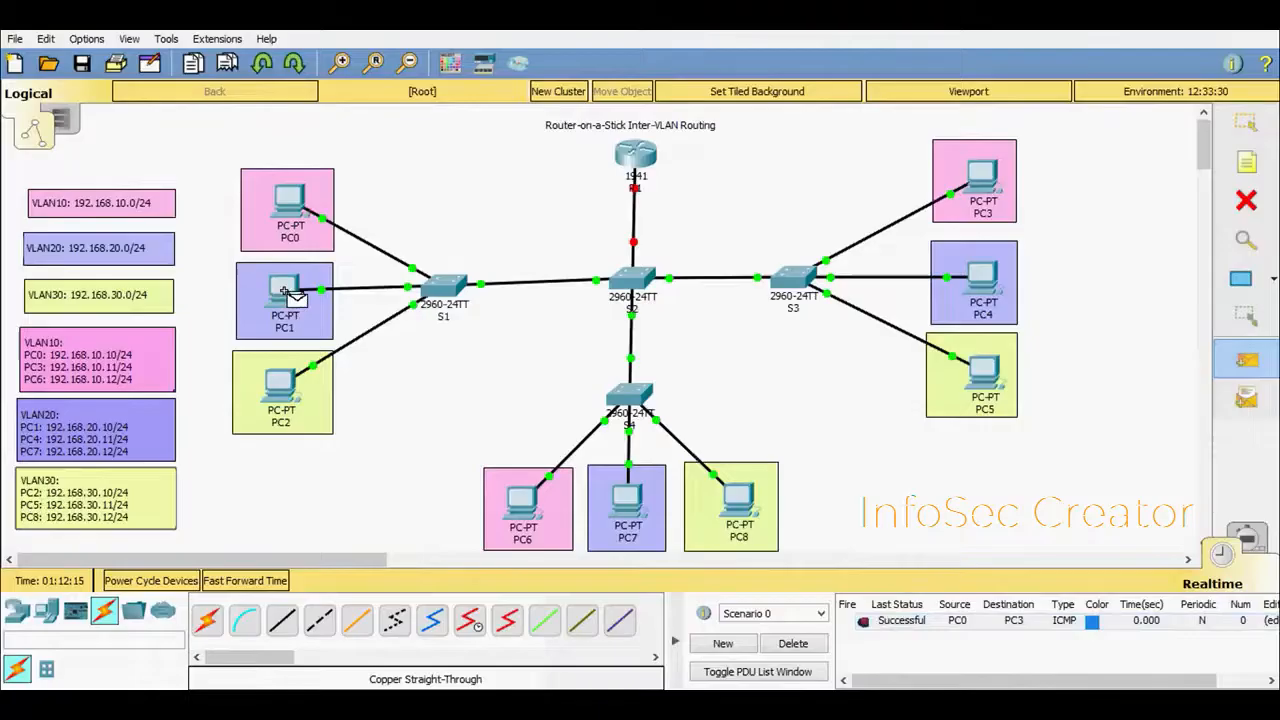
pyautogui.click(640, 503)
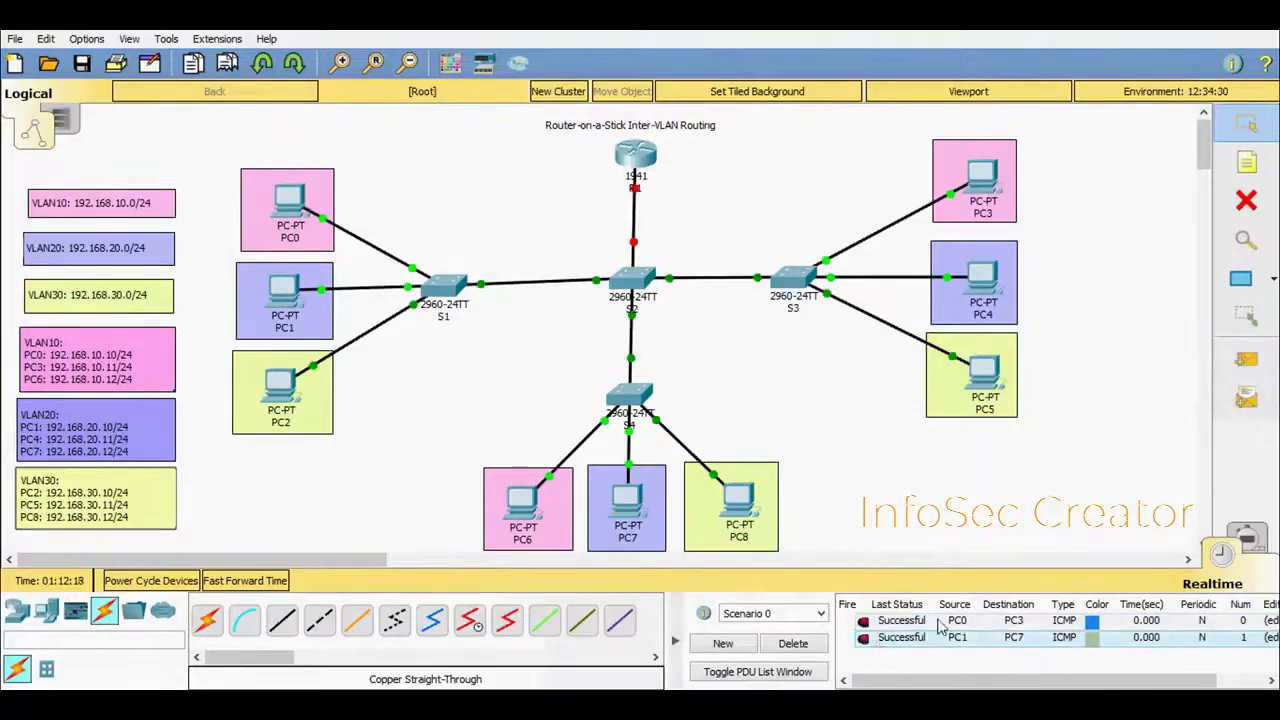
pyautogui.click(1246, 360)
pyautogui.click(984, 372)
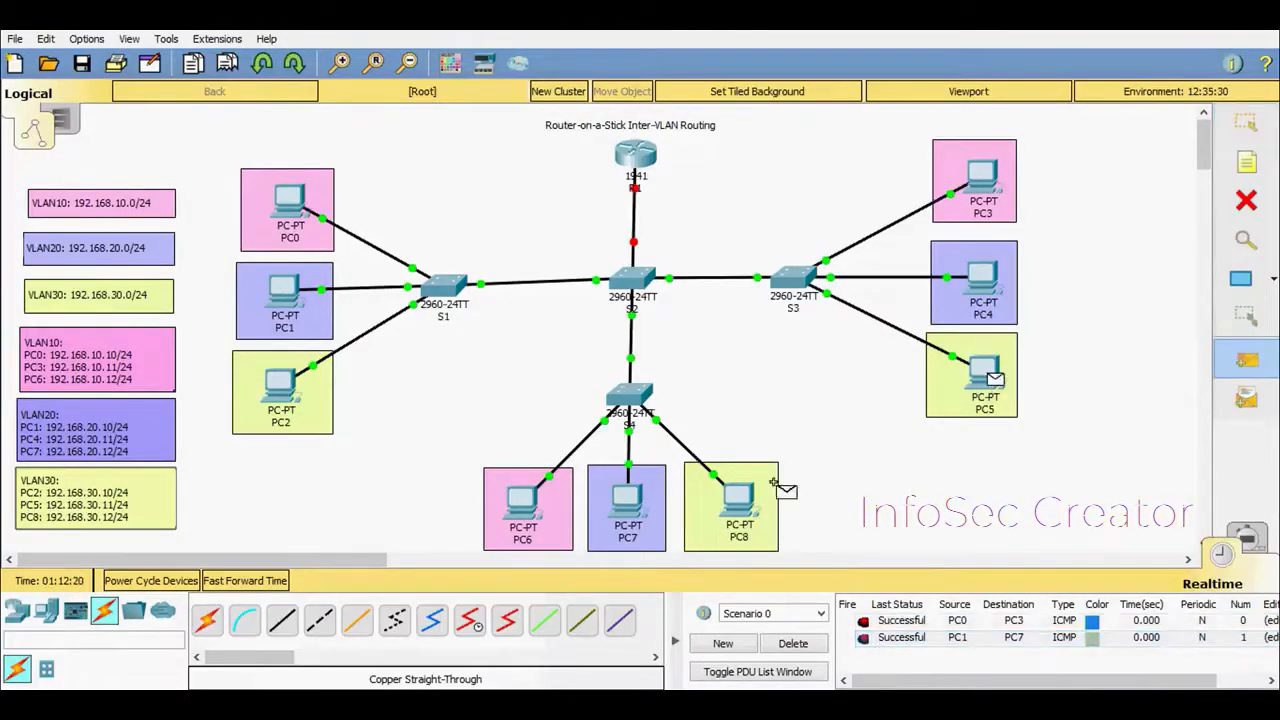
pyautogui.click(735, 500)
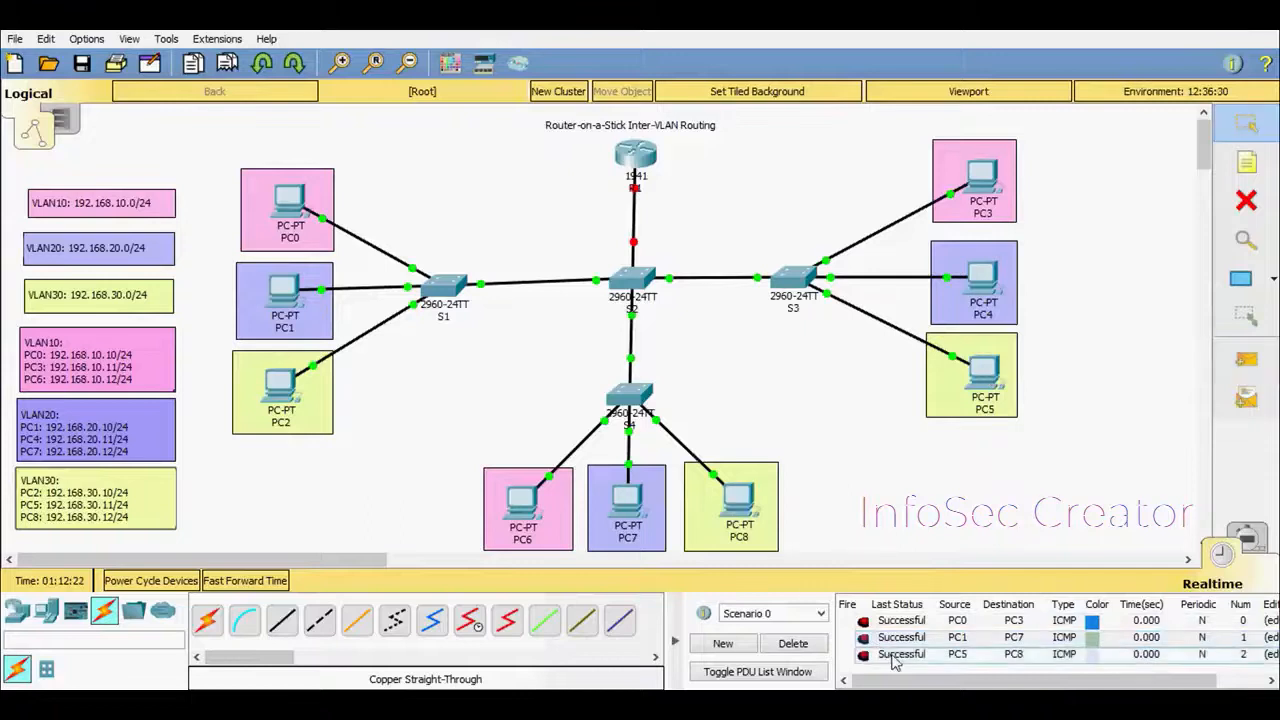
# Clear the PDU list and test connectivity between VLANs with simple PDUs from PC0 to PC4 and PC4 to PC8
pyautogui.click(800, 645)
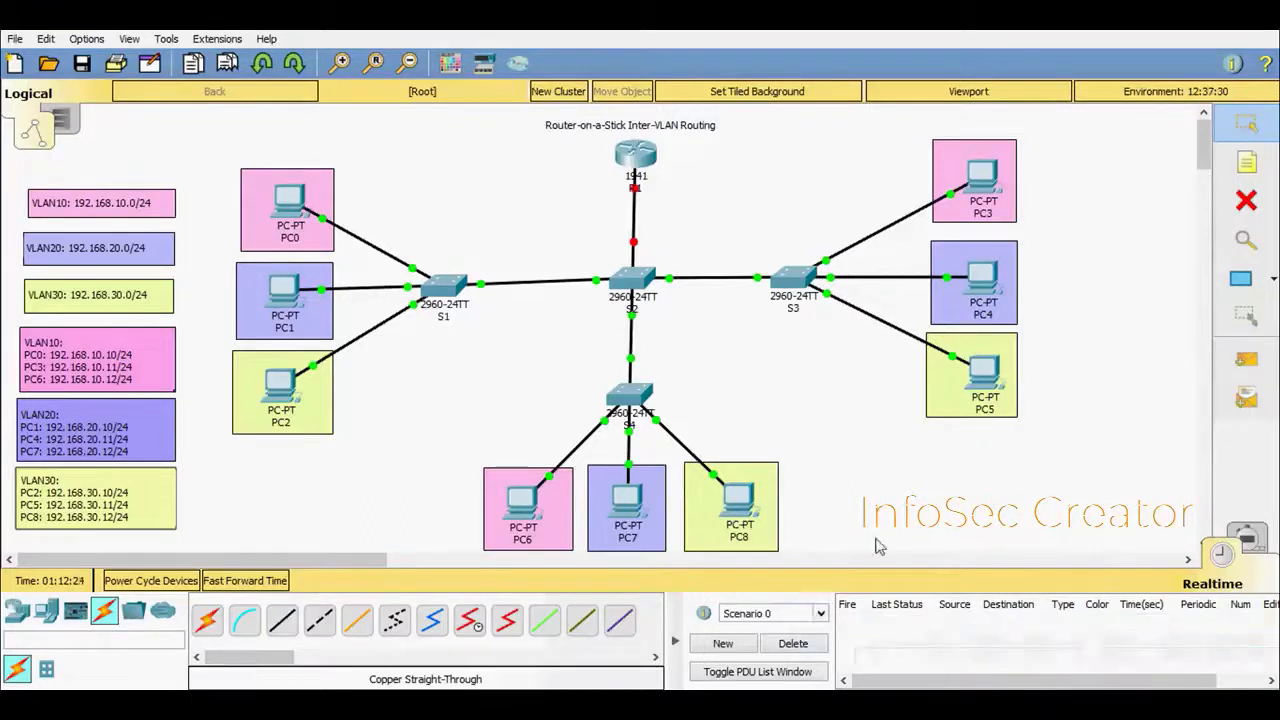
pyautogui.click(1247, 375)
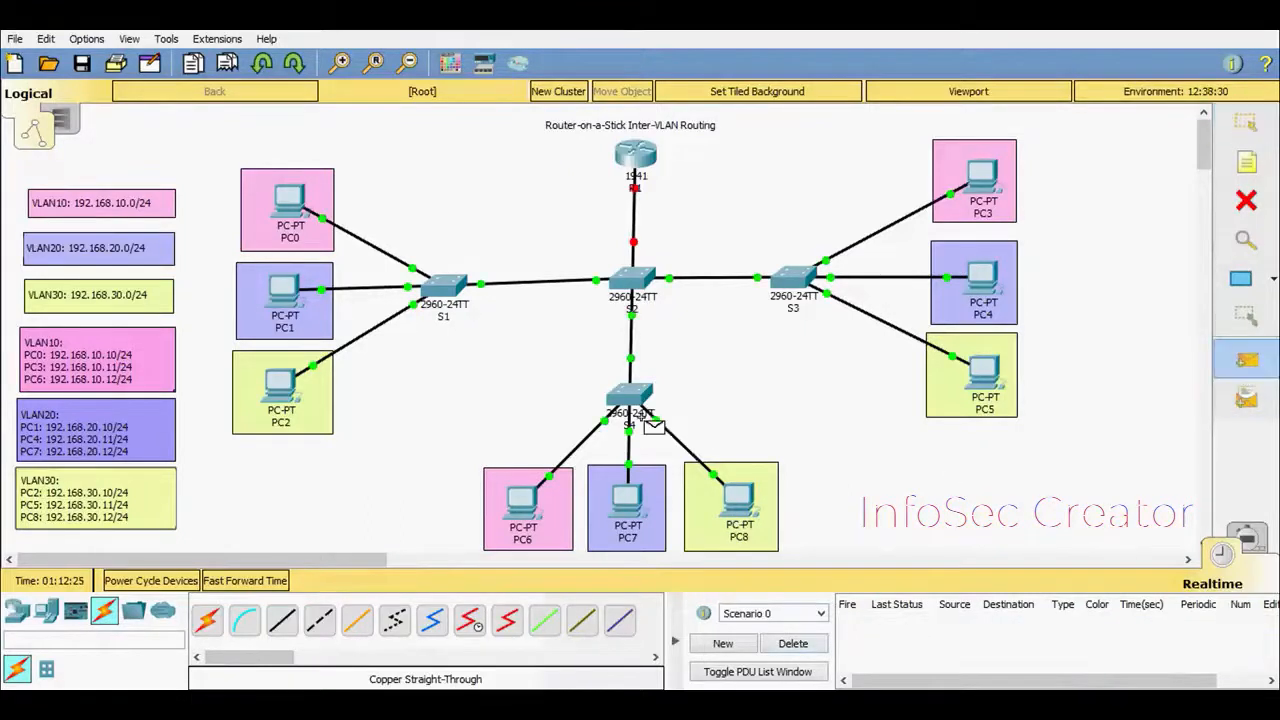
pyautogui.click(297, 210)
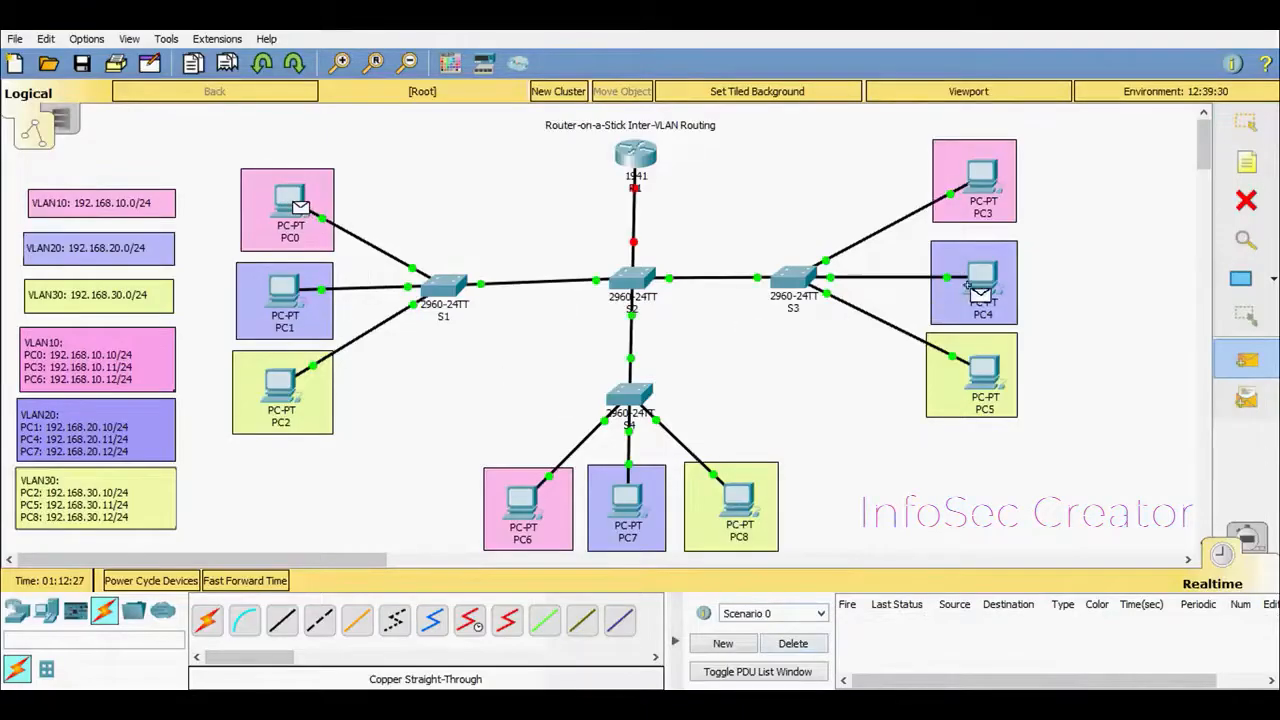
pyautogui.click(969, 280)
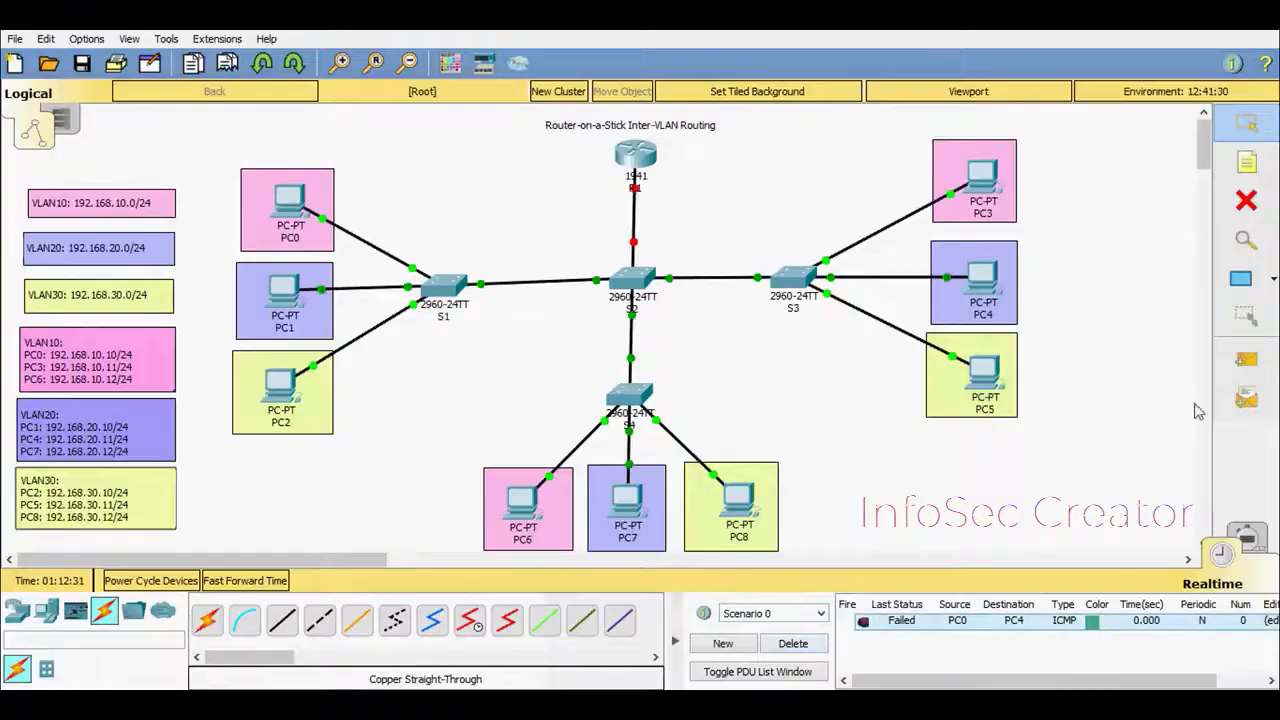
pyautogui.click(1247, 360)
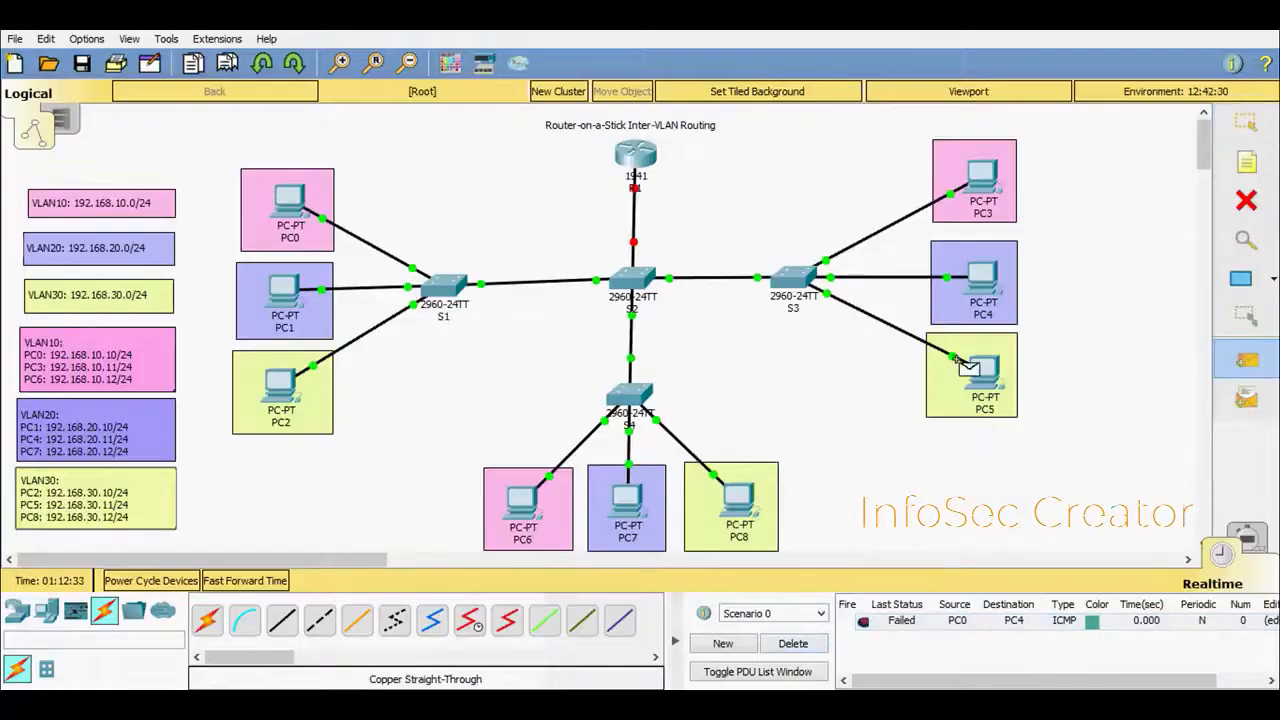
pyautogui.click(988, 282)
pyautogui.click(738, 500)
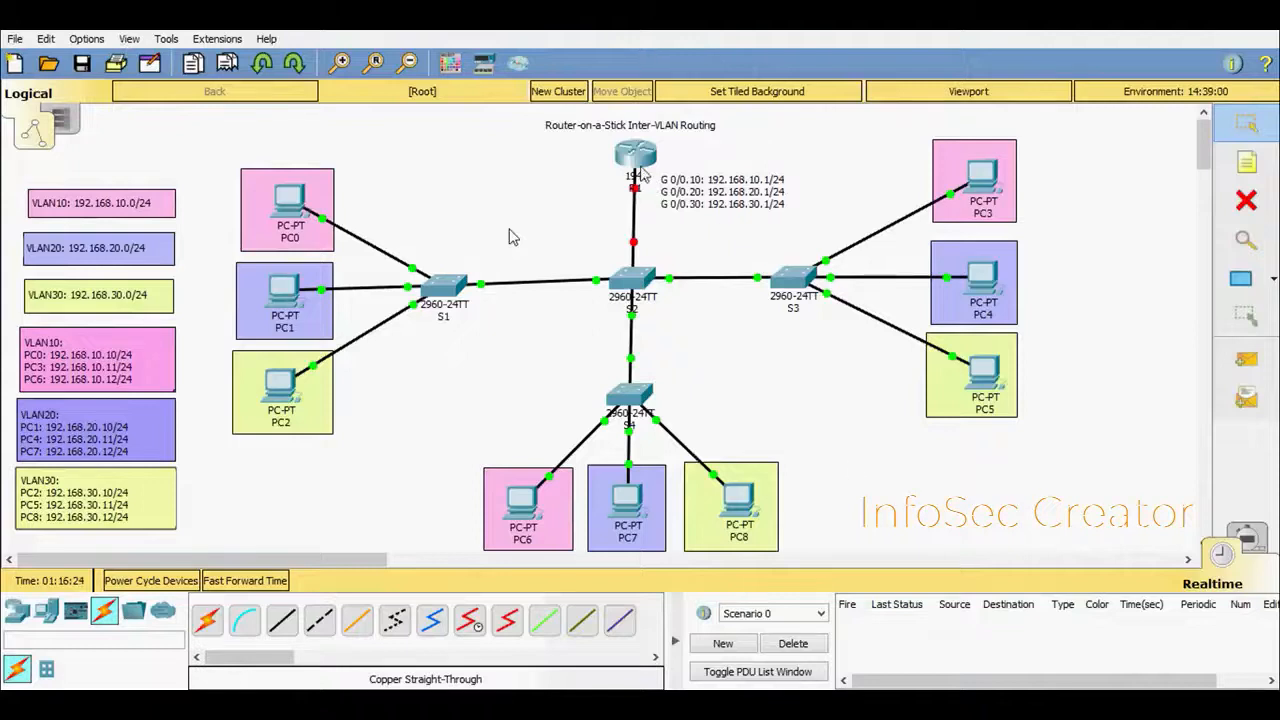
# Open router R1's command line and decline the initial configuration dialog
pyautogui.moveTo(640, 170)
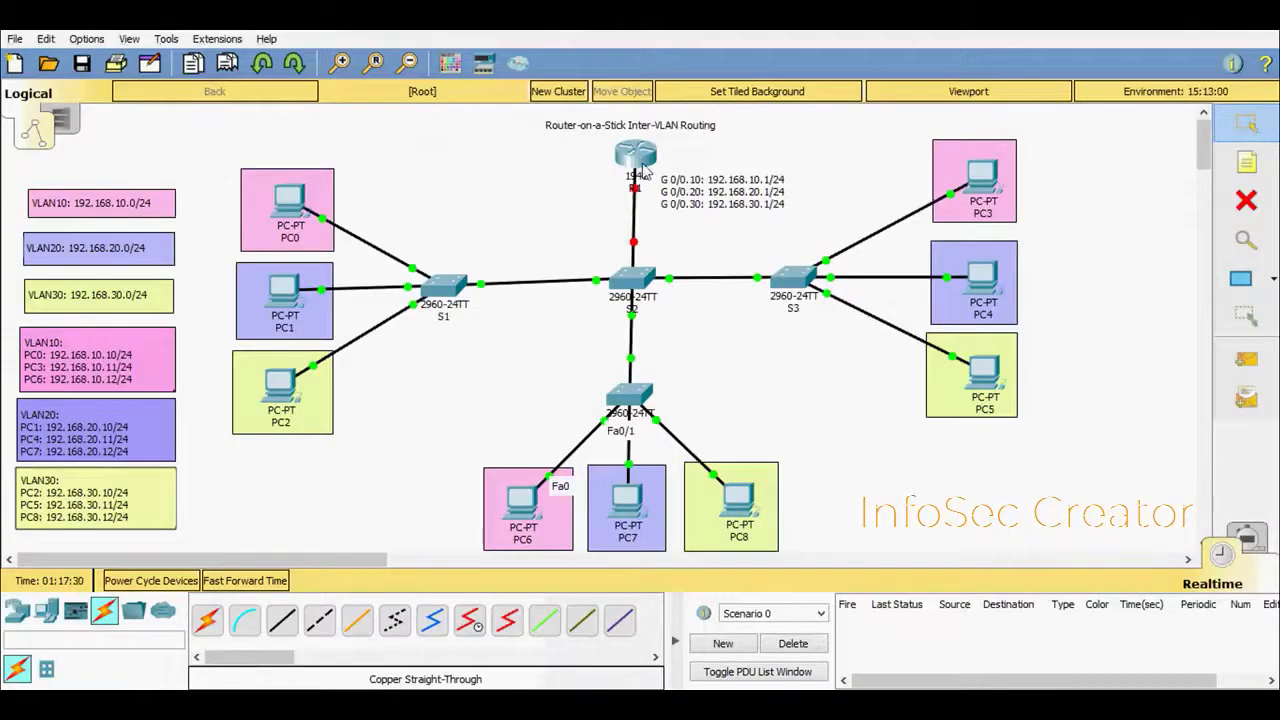
pyautogui.click(641, 170)
pyautogui.click(548, 112)
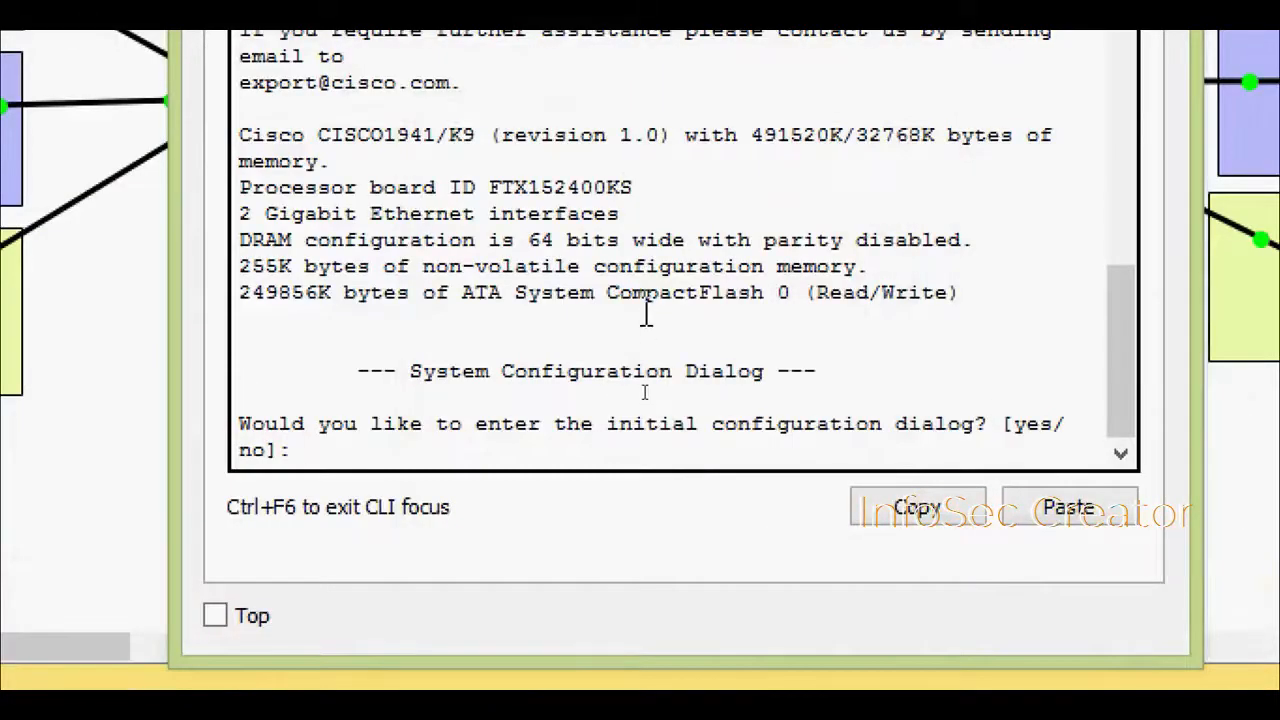
pyautogui.write('no')
pyautogui.press('Return')
pyautogui.press('Return')
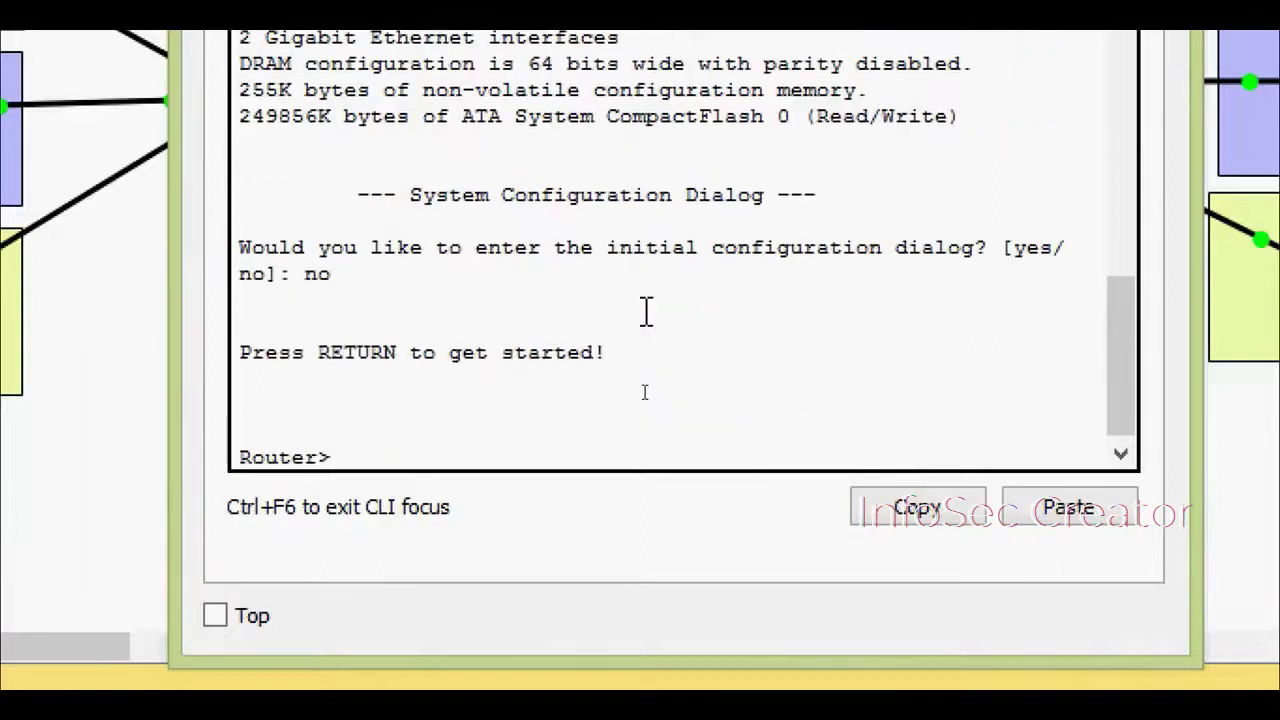
# Enter privileged EXEC mode and global configuration mode on R1
pyautogui.write('ena')
pyautogui.press('Tab')
pyautogui.press('Return')
pyautogui.press('Tab')
pyautogui.press('Tab')
pyautogui.press('Return')
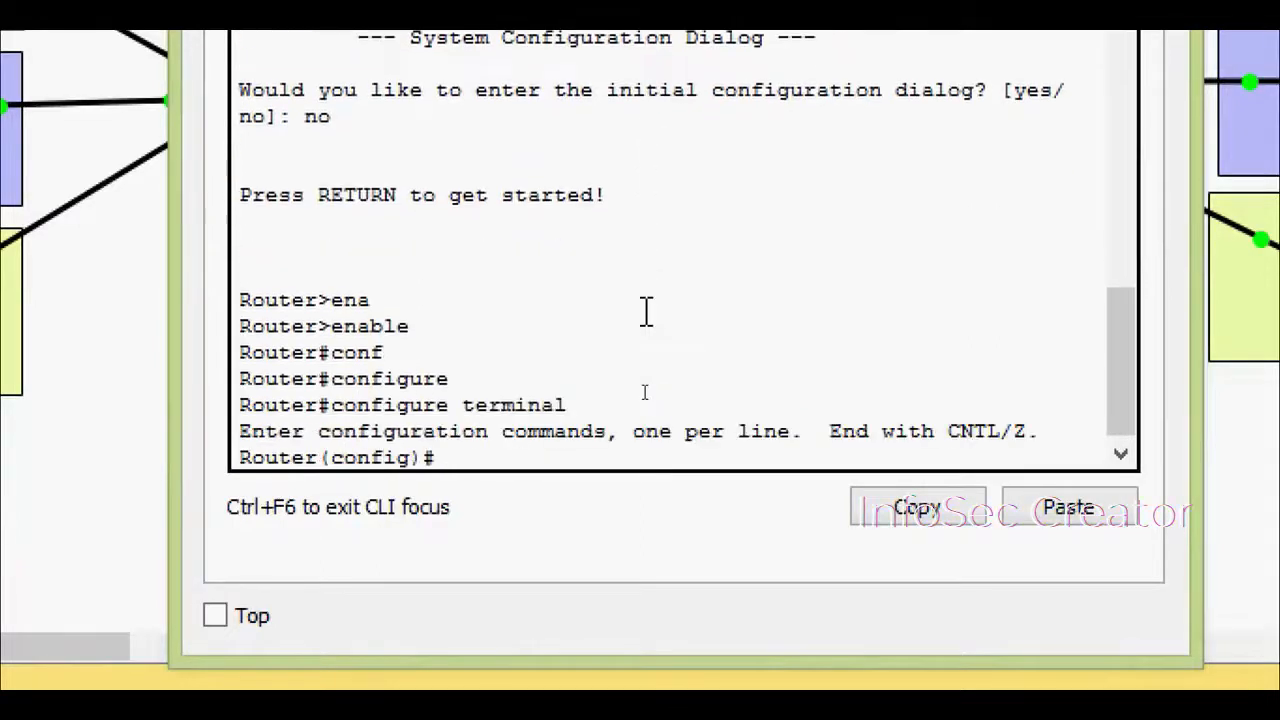
# Create subinterface GigabitEthernet 0/0.10 on R1 and enter its configuration mode
pyautogui.write('inter')
pyautogui.press('Tab')
pyautogui.write('g')
pyautogui.press('Tab')
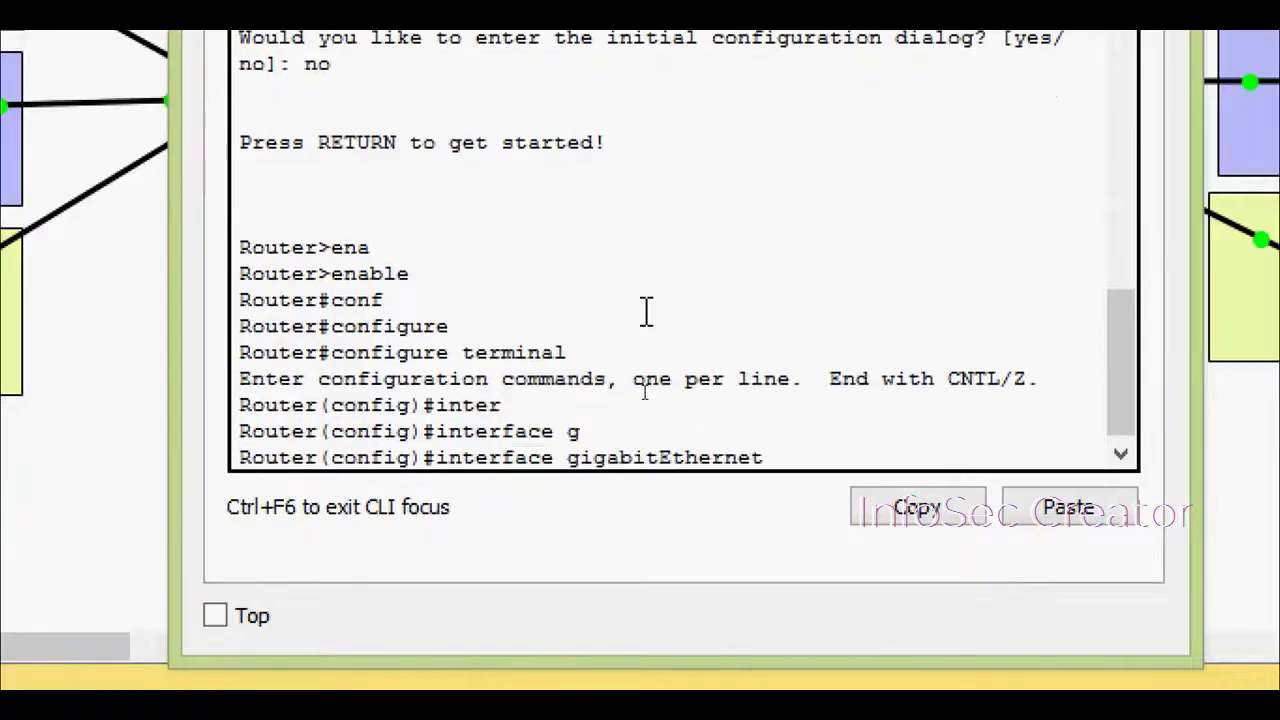
pyautogui.write('0/0.10')
pyautogui.press('Return')
# Set 802.1Q encapsulation for VLAN 10 on R1's GigabitEthernet 0/0.10 subinterface, checking the allowed VLAN ID range first
pyautogui.write('er(config-subif)#e')
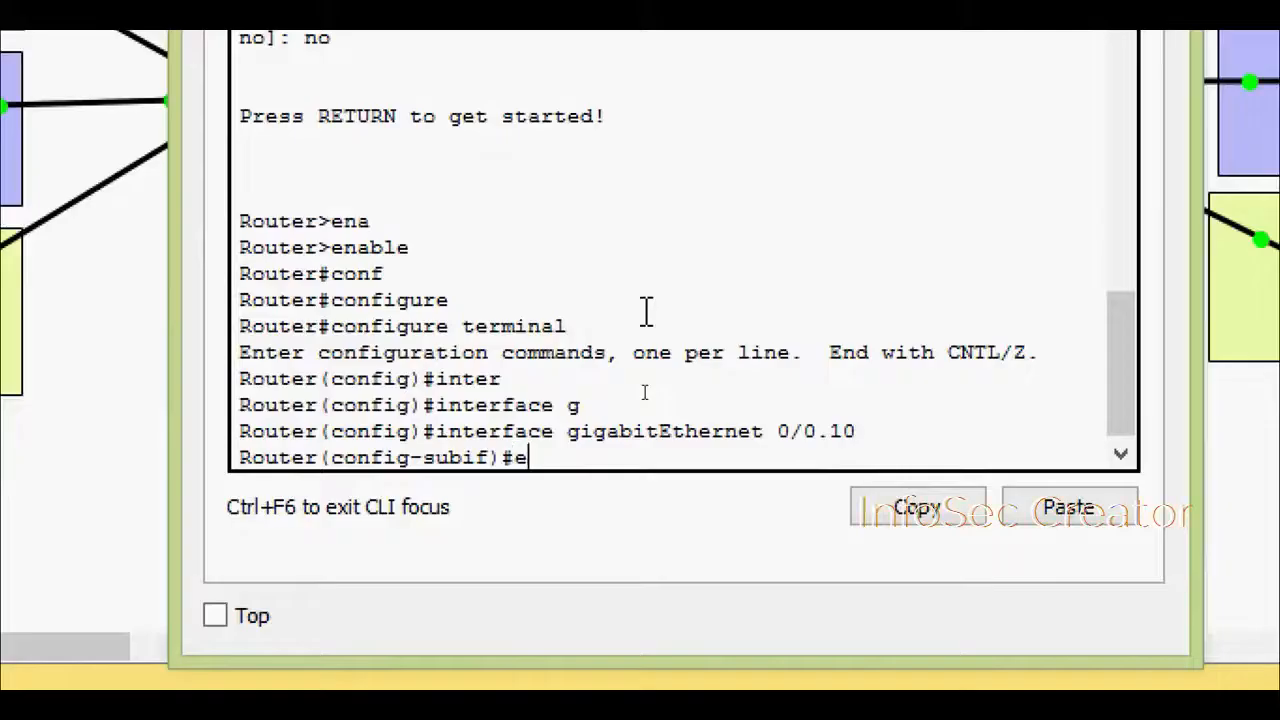
pyautogui.write('na')
pyautogui.press('Tab')
pyautogui.press('BackSpace')
pyautogui.write('c')
pyautogui.press('Tab')
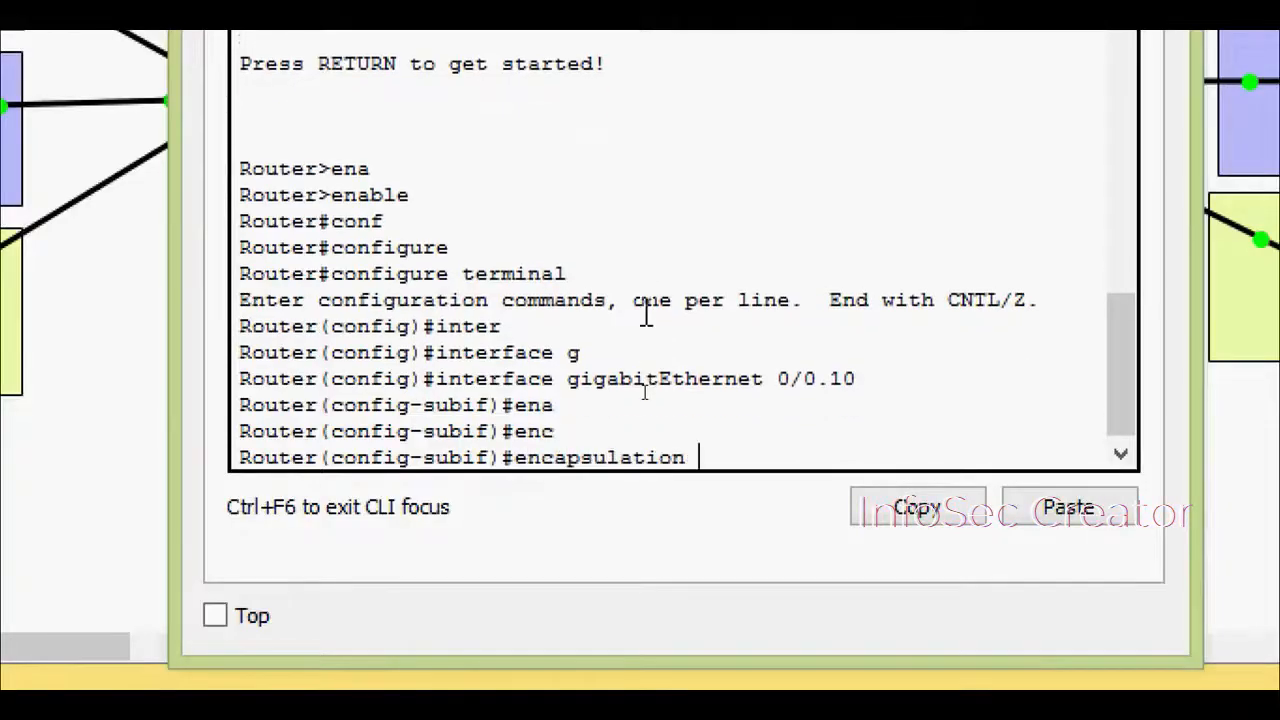
pyautogui.write('do')
pyautogui.press('Tab')
pyautogui.write('?')
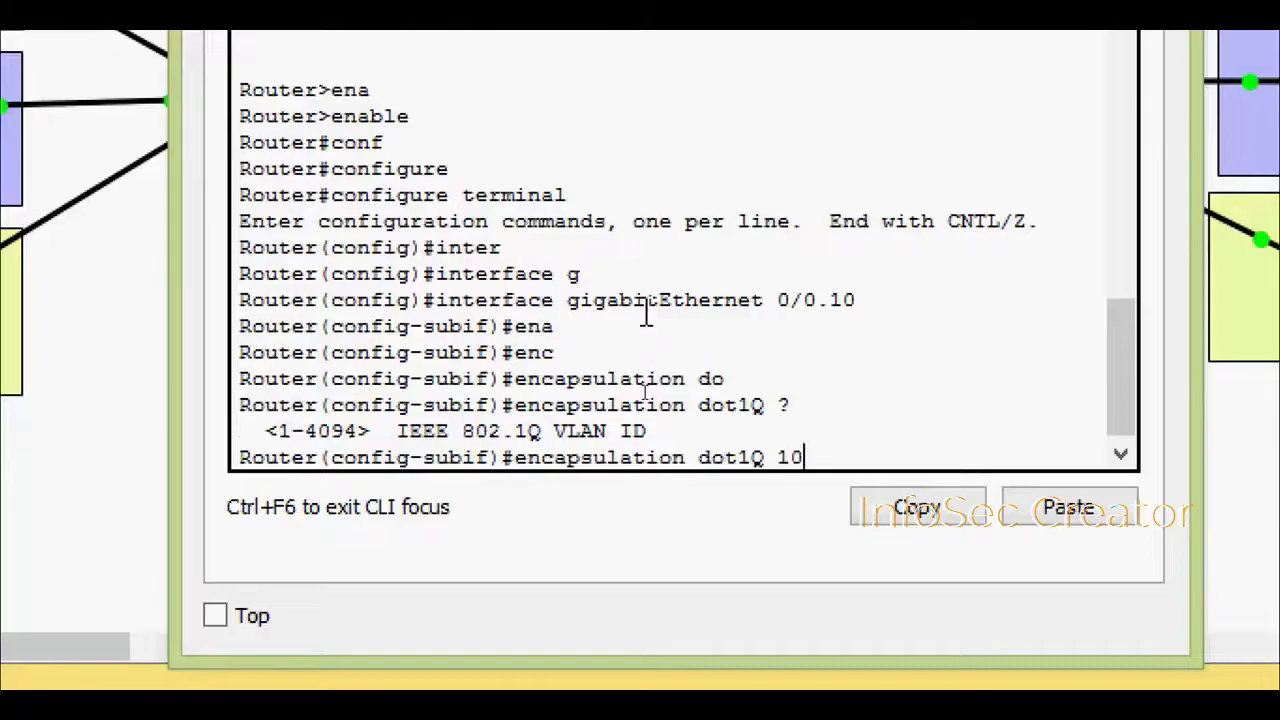
pyautogui.write('10')
pyautogui.press('Return')
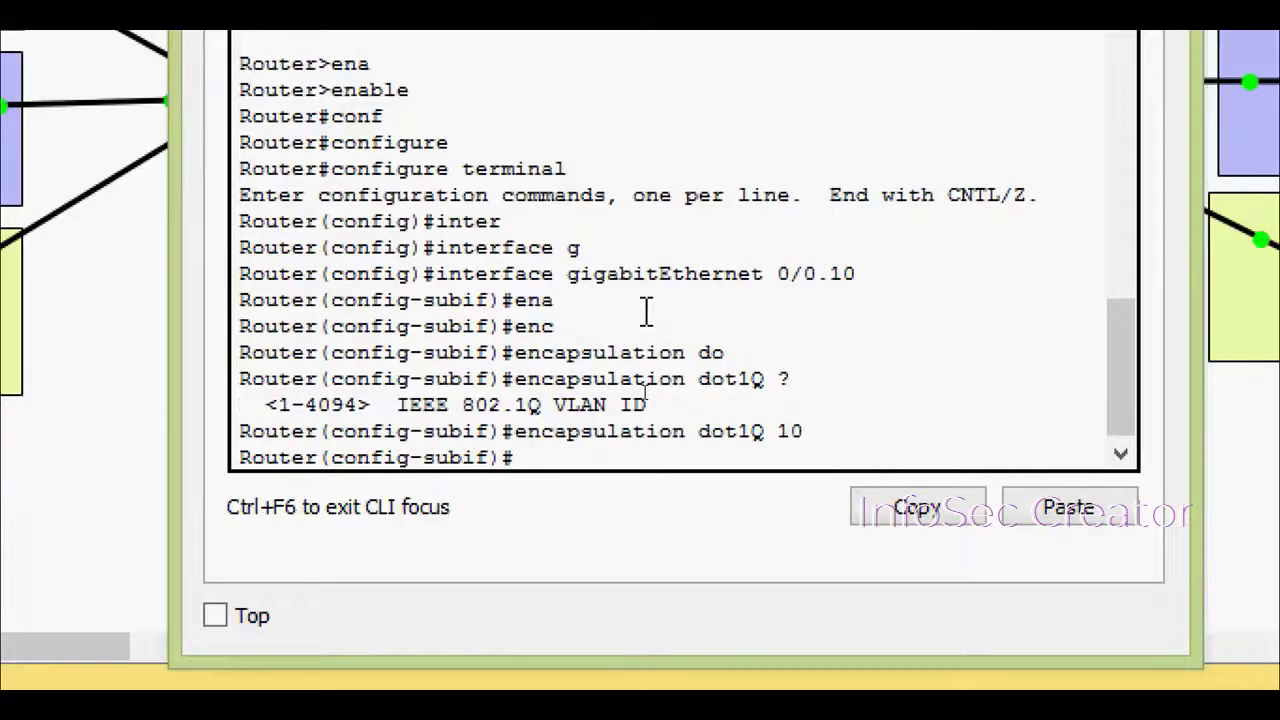
# Assign IP address 192.168.10.1 with mask 255.255.255.0 to subinterface GigabitEthernet 0/0.10
pyautogui.write('ip ad')
pyautogui.press('Tab')
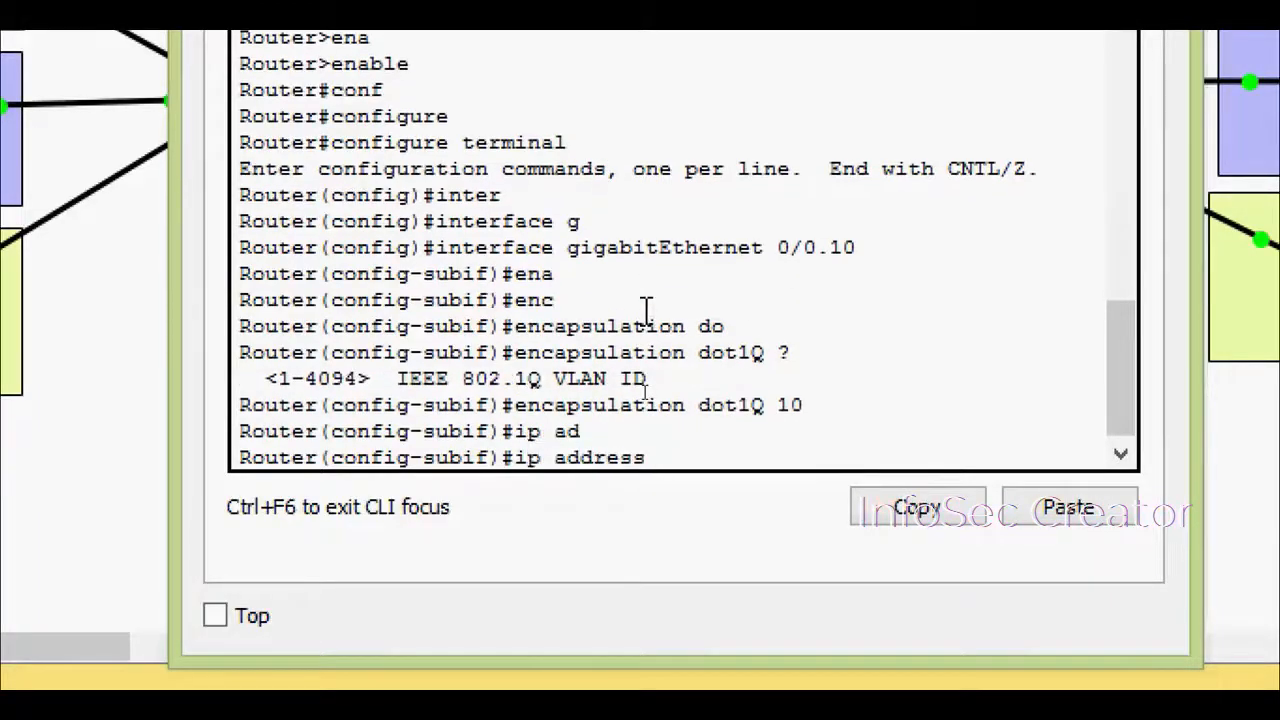
pyautogui.write('192.168.1')
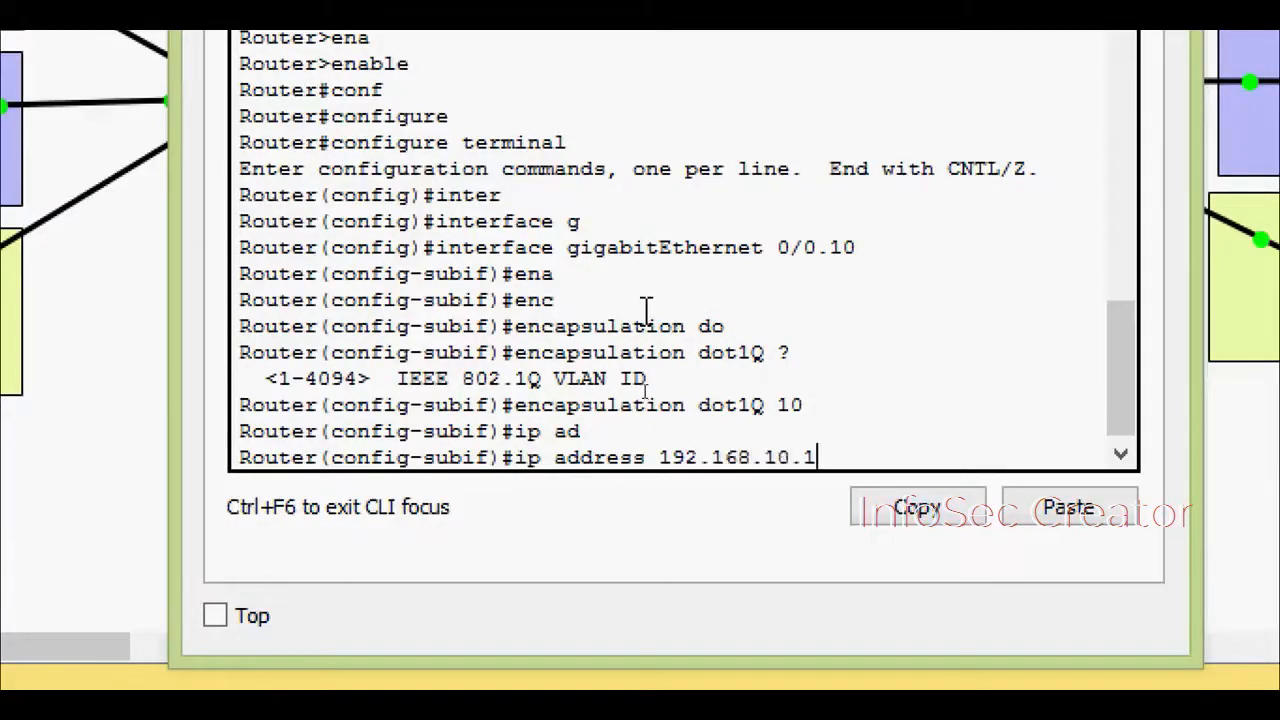
pyautogui.write('0.1 255.255.255')
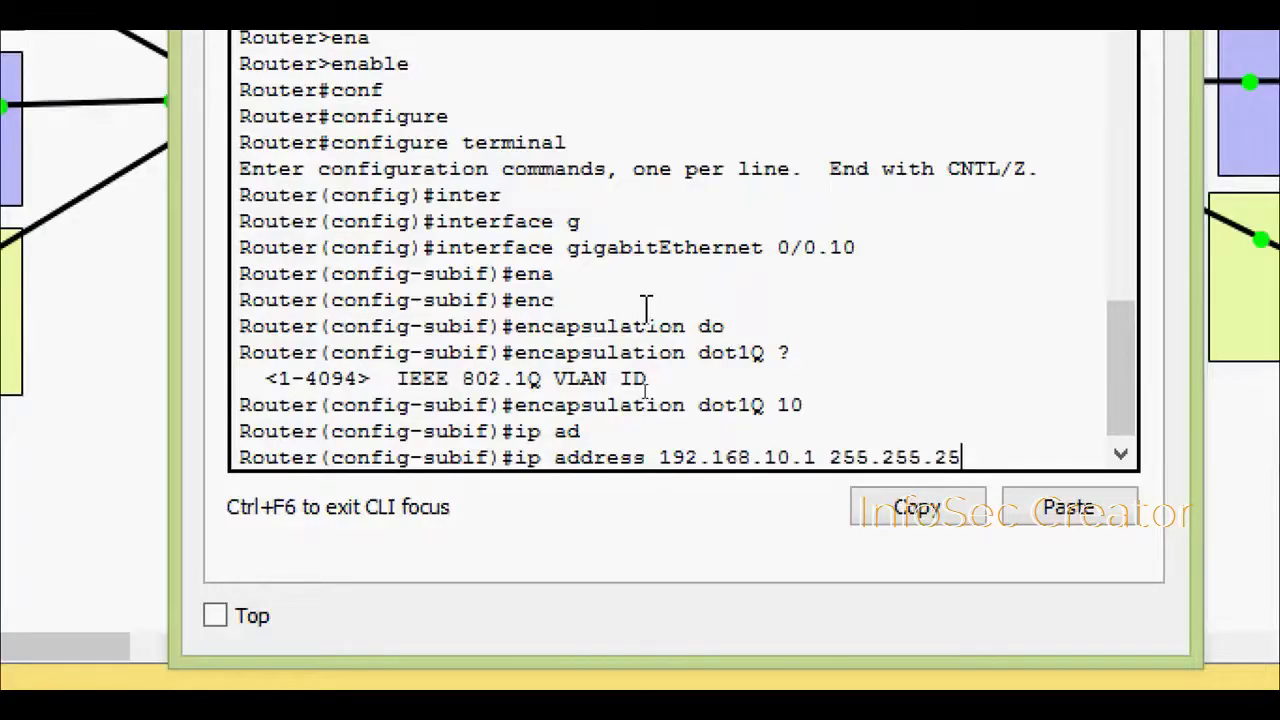
pyautogui.write('.0')
pyautogui.press('Return')
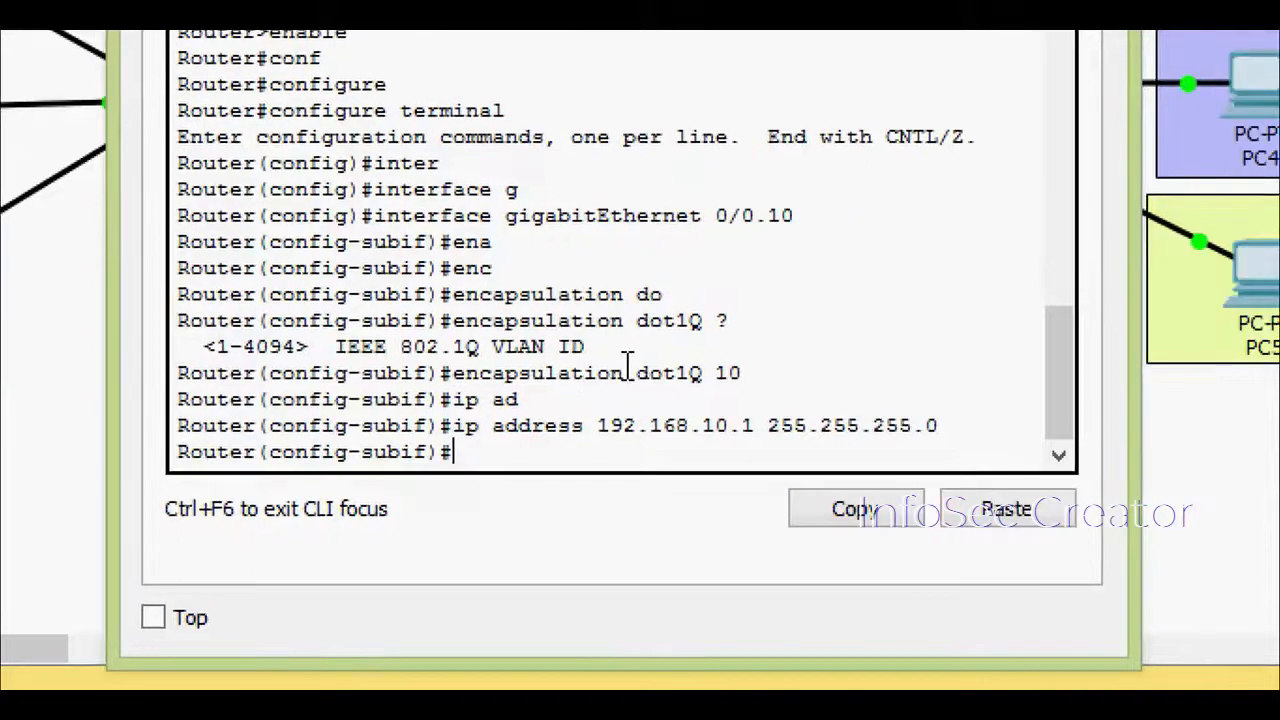
# Exit the VLAN 10 subinterface and create subinterface GigabitEthernet 0/0.20 on R1
pyautogui.write('exit')
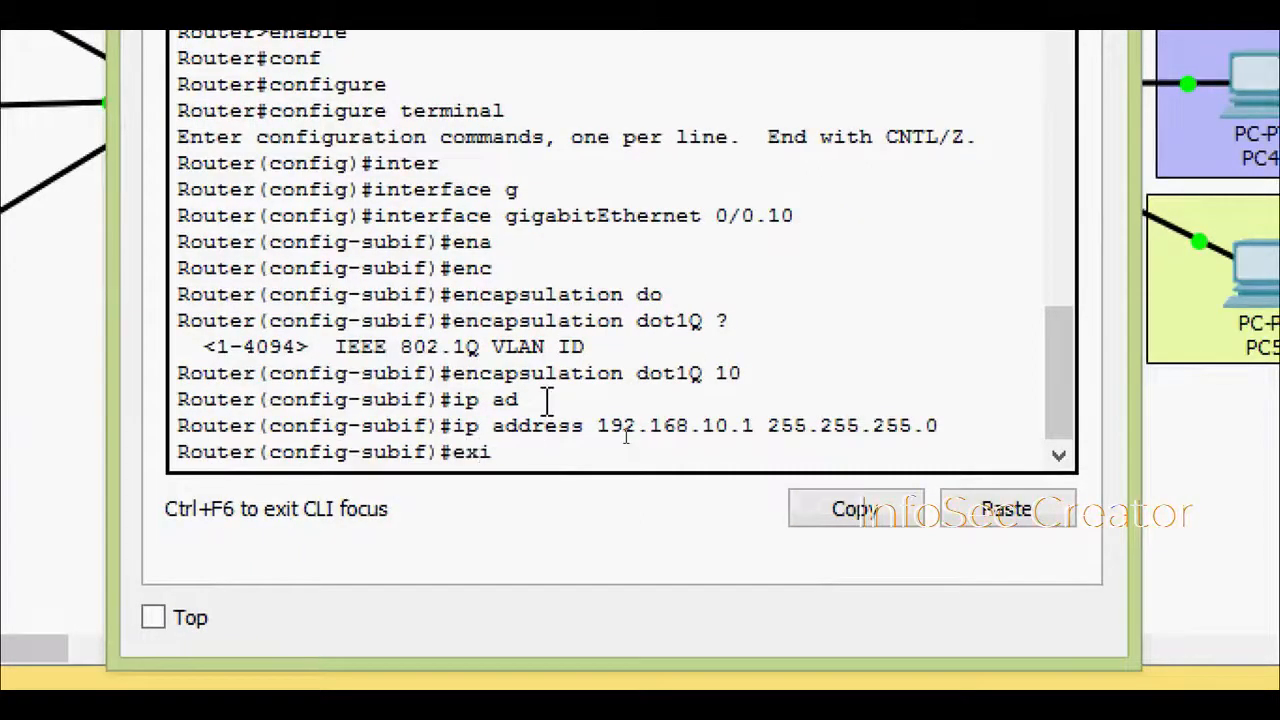
pyautogui.press('Return')
pyautogui.write('inter')
pyautogui.press('Tab')
pyautogui.write('f')
pyautogui.press('BackSpace')
pyautogui.write('g')
pyautogui.press('Tab')
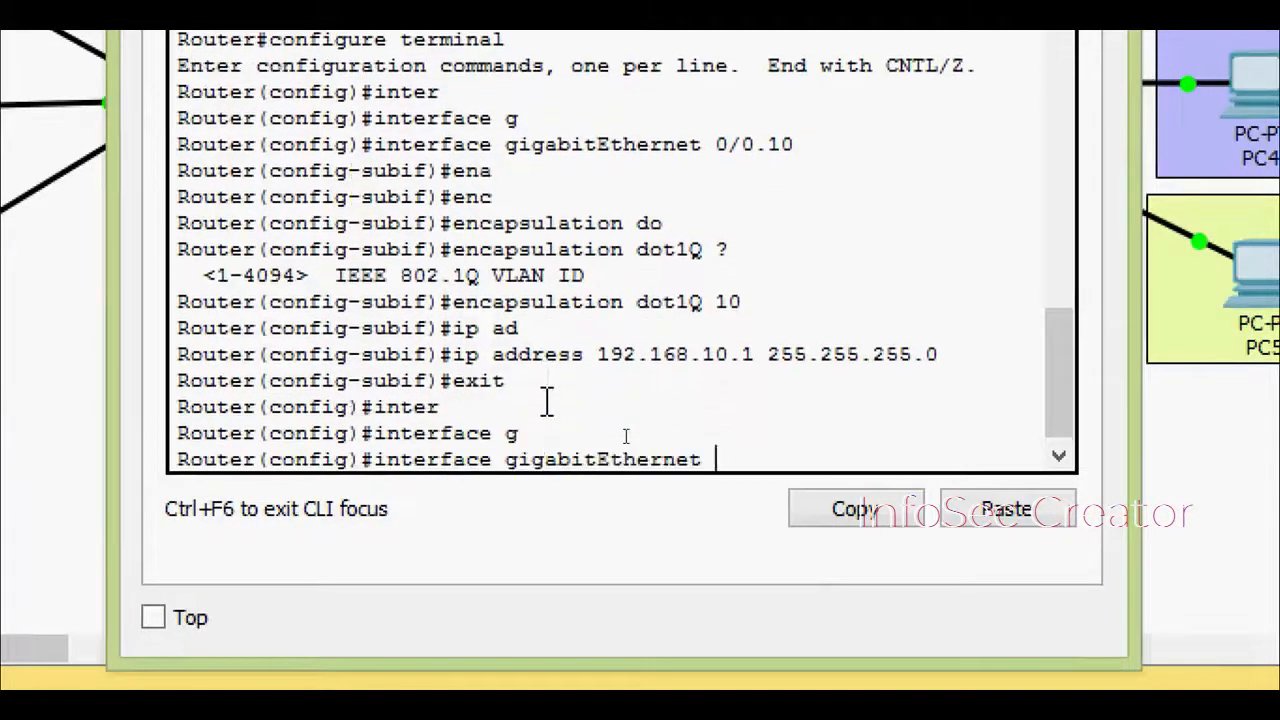
pyautogui.write('0/0.20')
pyautogui.press('Return')
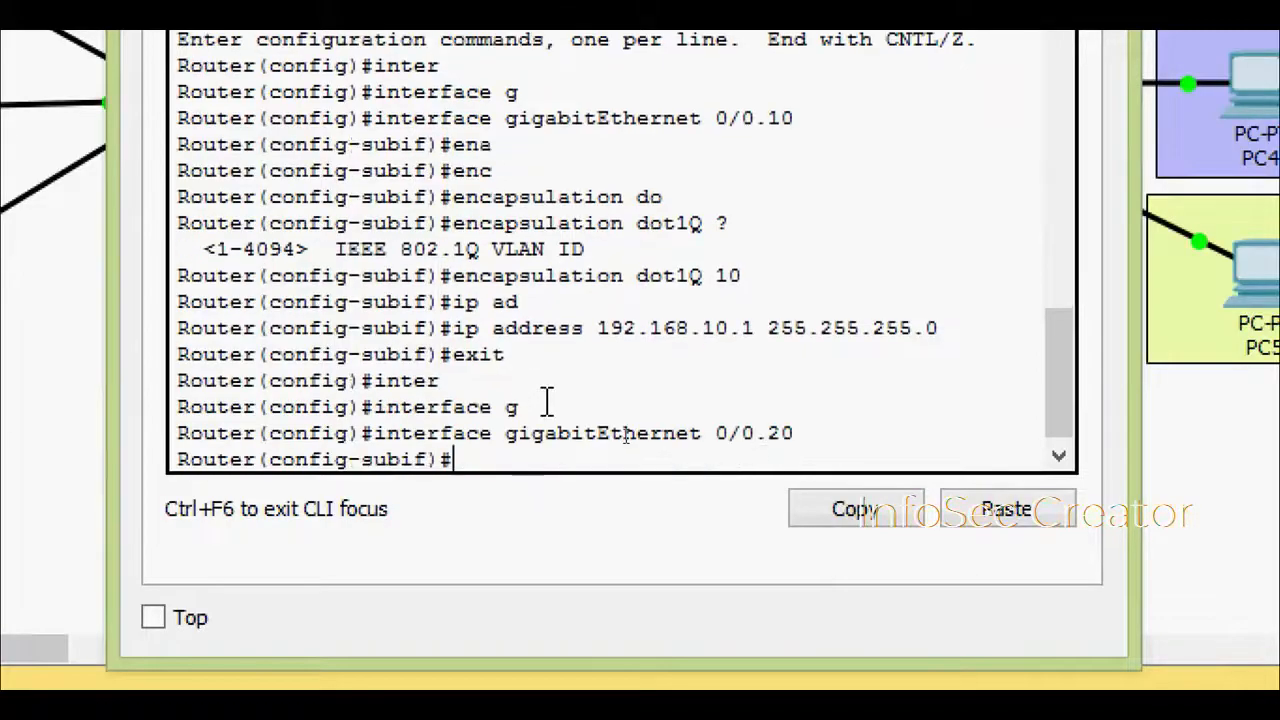
# Set dot1Q encapsulation with VLAN ID 20 on subinterface GigabitEthernet 0/0.20
pyautogui.write('enca')
pyautogui.press('Tab')
pyautogui.press('BackSpace')
pyautogui.write('c')
pyautogui.press('Tab')
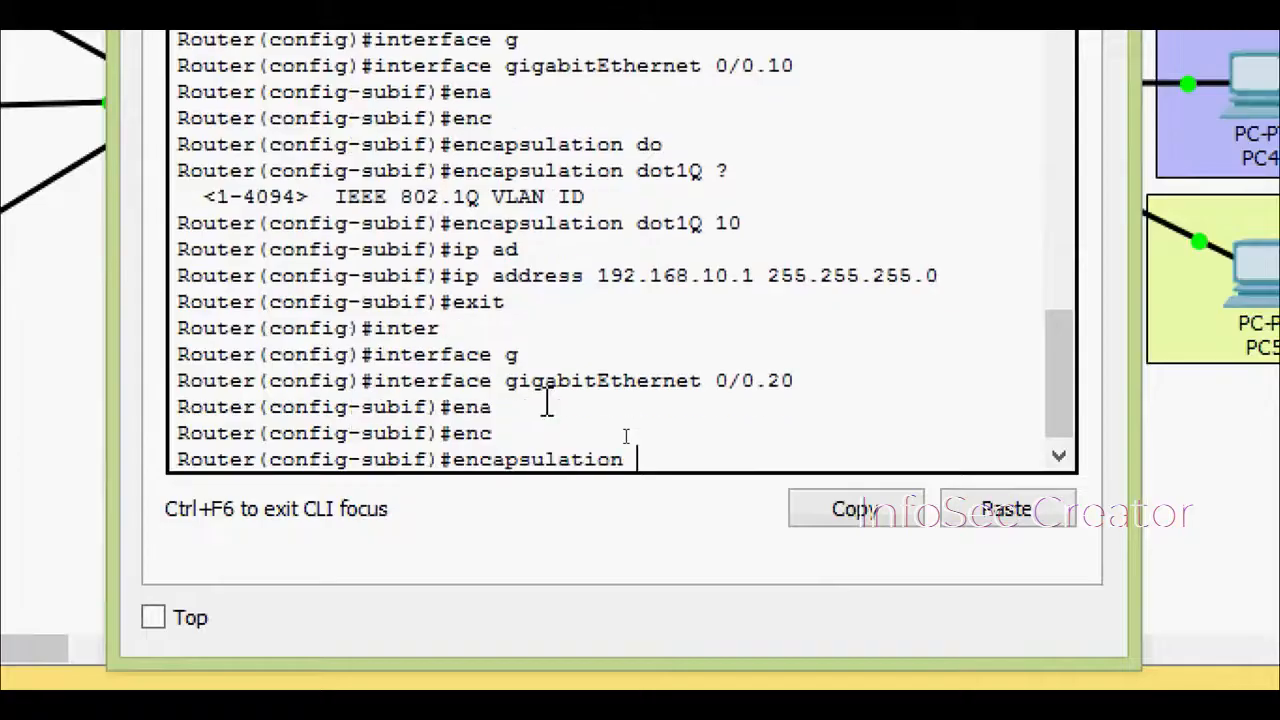
pyautogui.write('do')
pyautogui.press('Tab')
pyautogui.write('20')
pyautogui.press('Return')
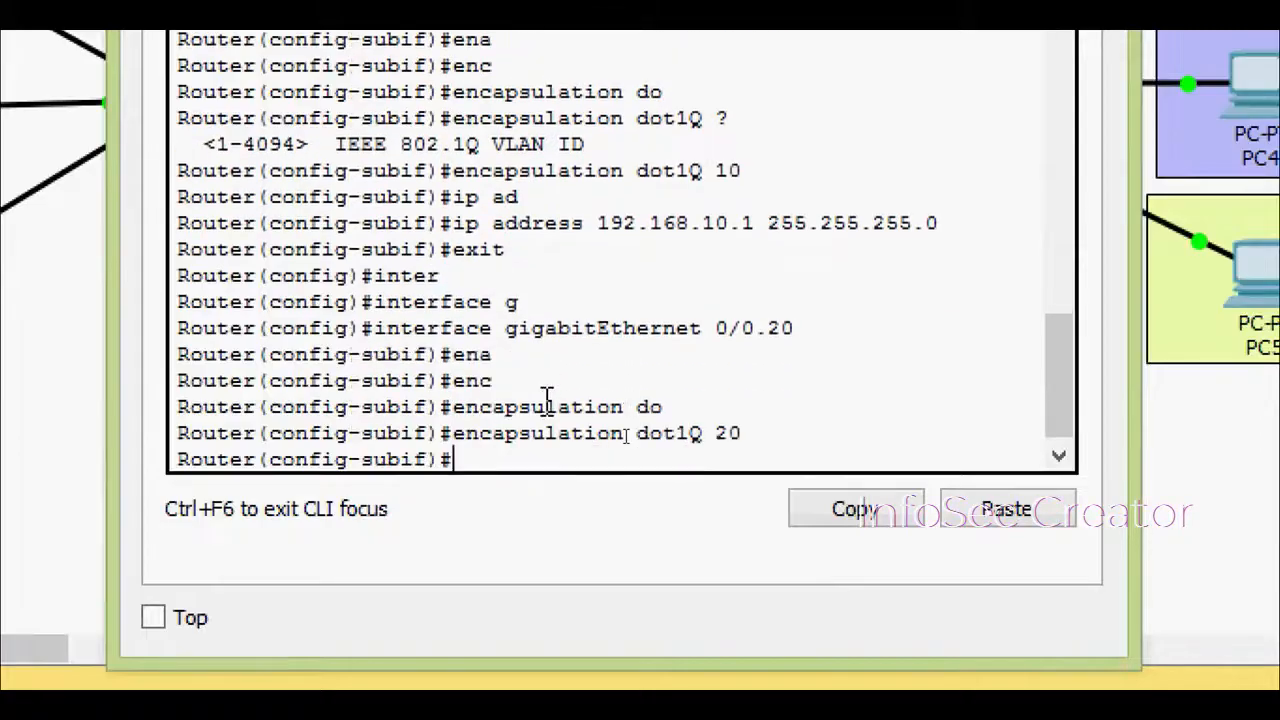
# Assign IP address 192.168.20.1 with mask 255.255.255.0 to subinterface GigabitEthernet 0/0.20
pyautogui.write('ip ad')
pyautogui.press('Tab')
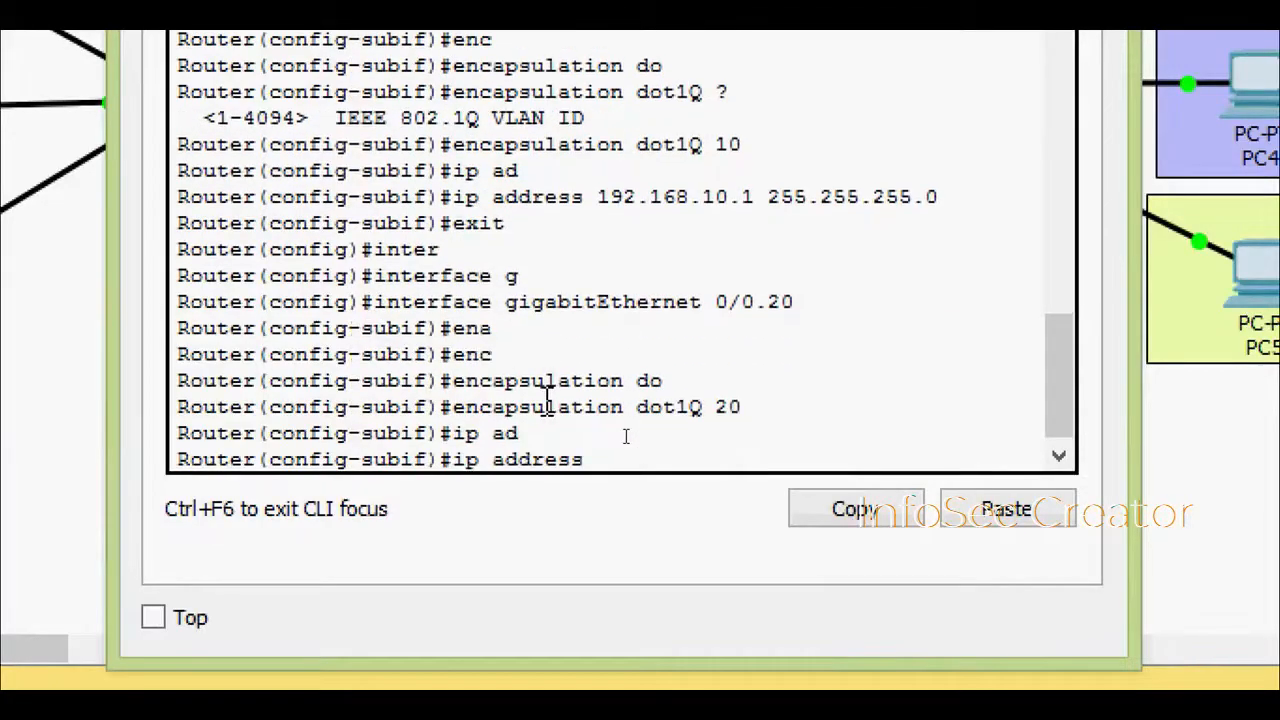
pyautogui.write('192.168.20.1 255.255')
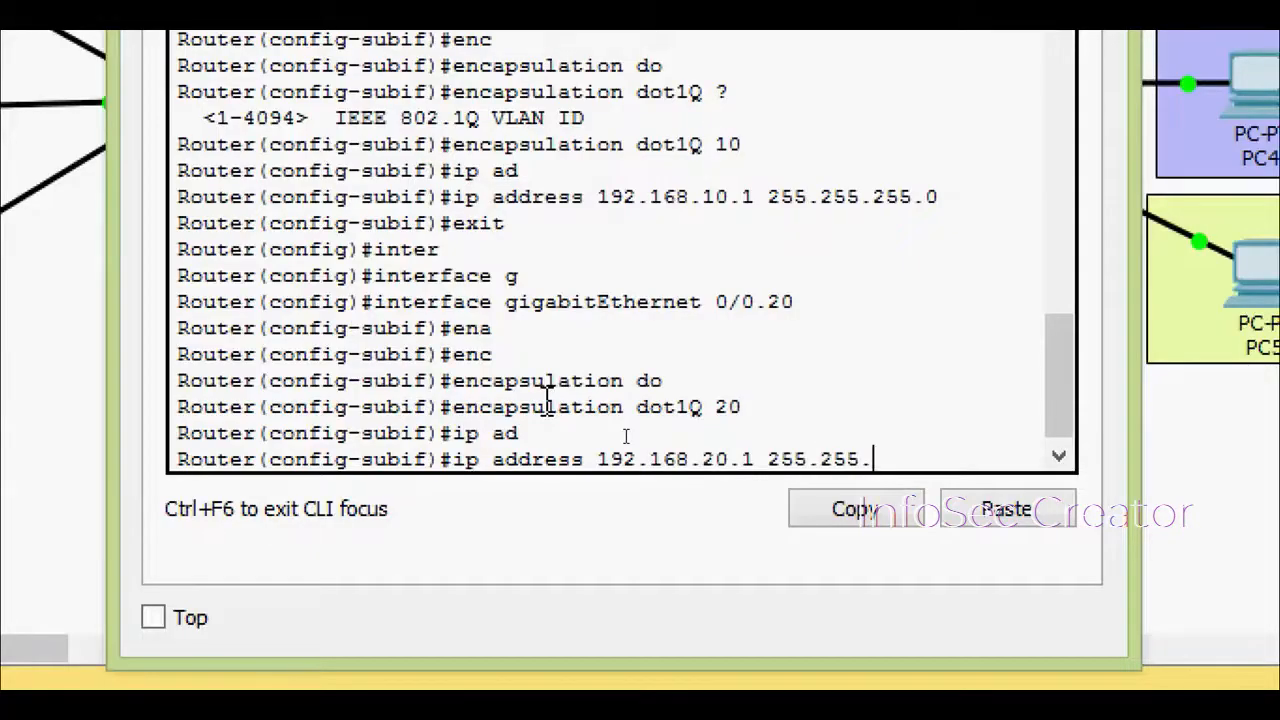
pyautogui.write('.255.0')
pyautogui.press('Return')
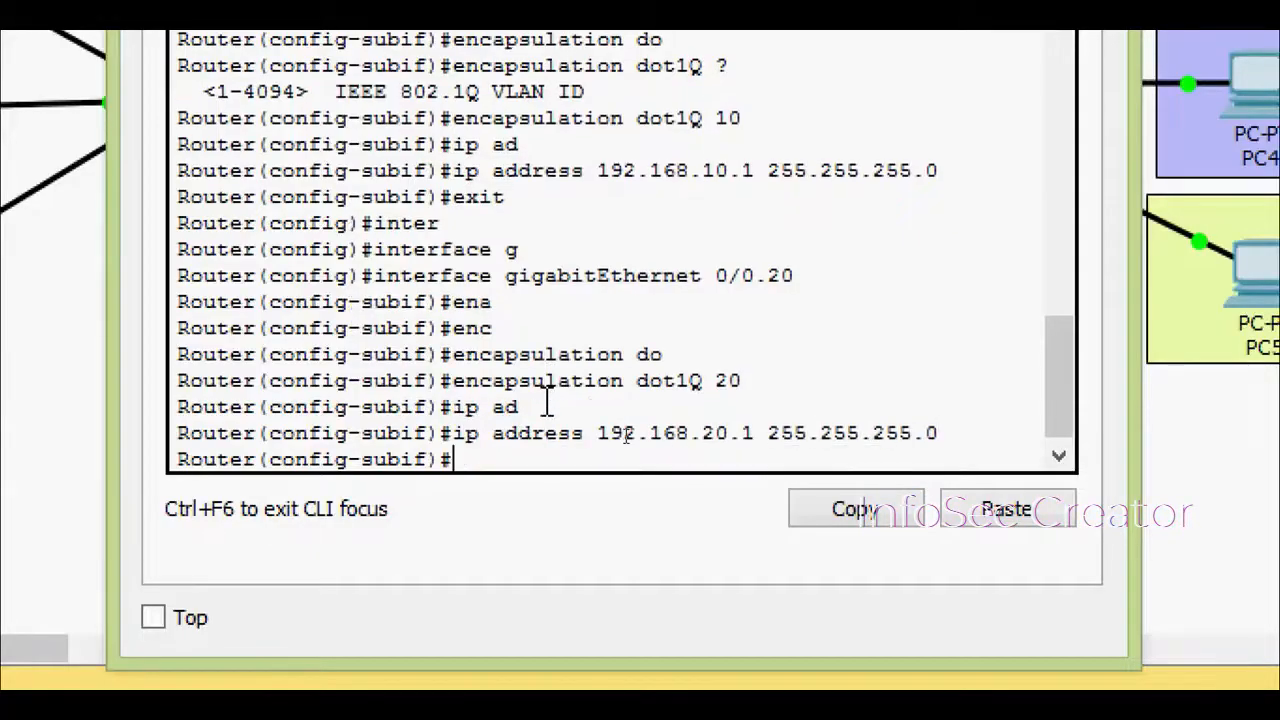
# Exit the VLAN 20 subinterface and create subinterface GigabitEthernet 0/0.30 on R1
pyautogui.write('exit')
pyautogui.press('Return')
pyautogui.write('ig)#in')
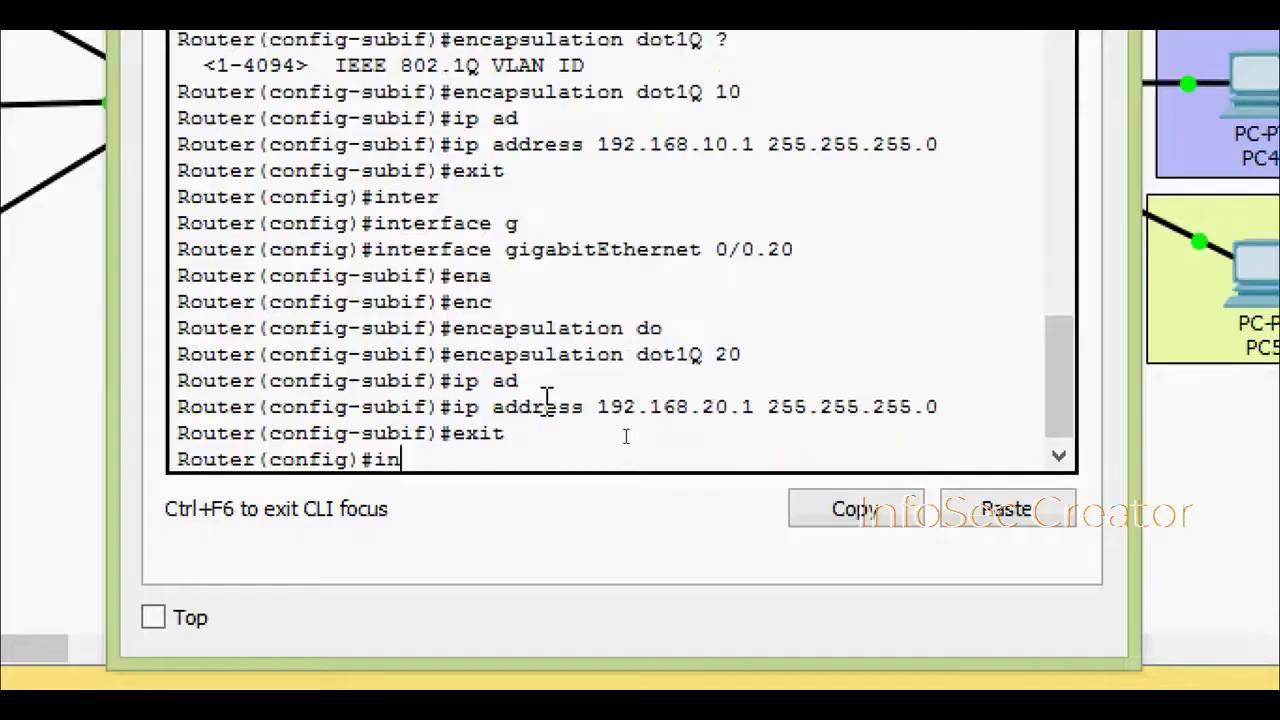
pyautogui.write('ter')
pyautogui.press('Tab')
pyautogui.write('g')
pyautogui.press('Tab')
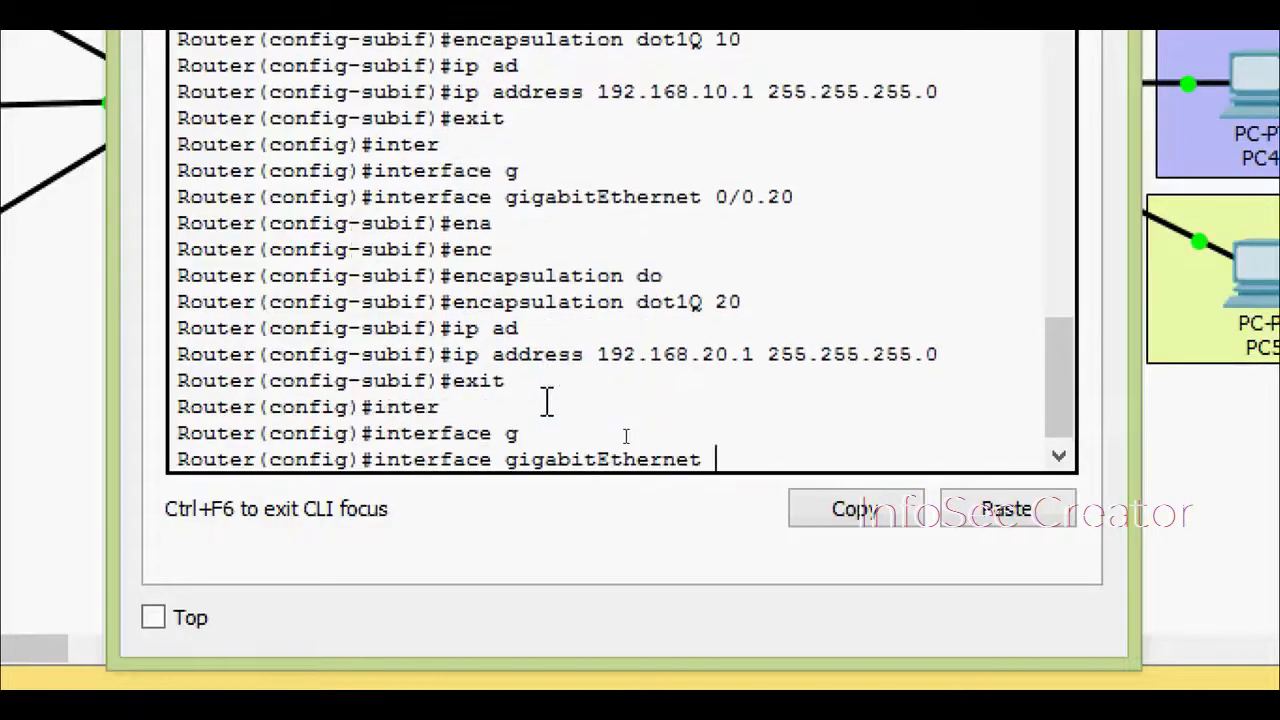
pyautogui.write('0/0.30')
pyautogui.press('Return')
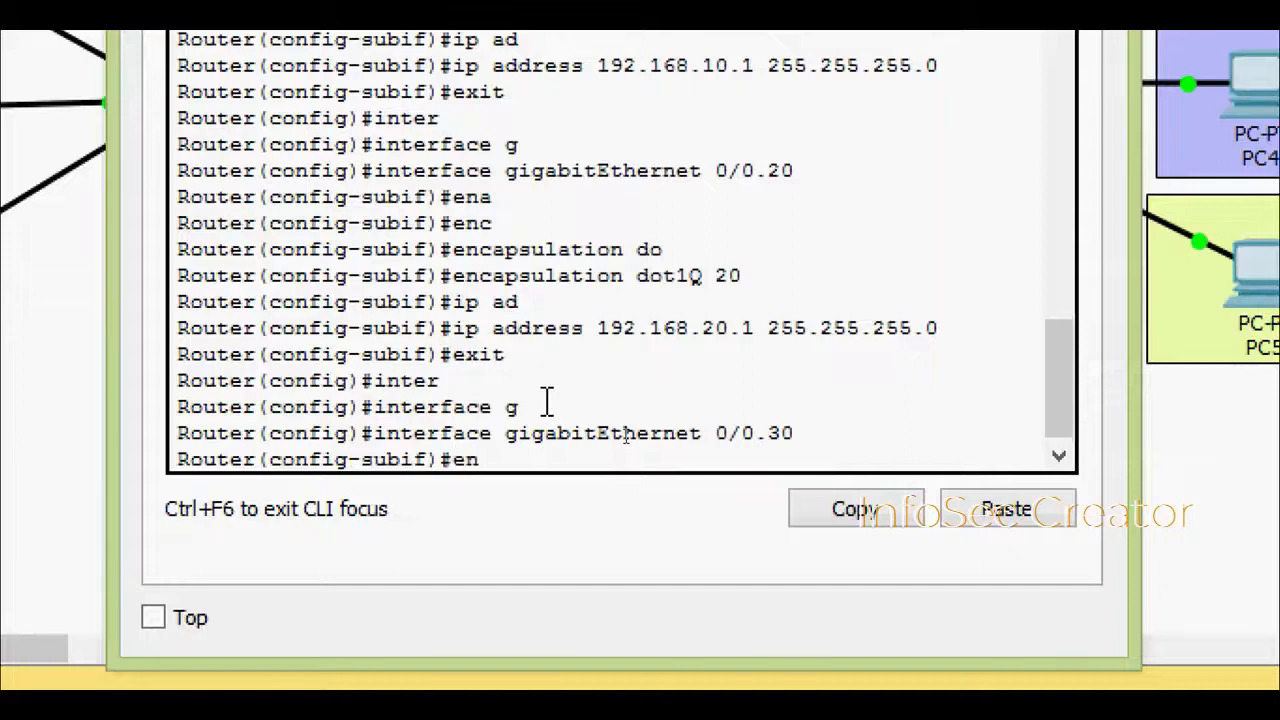
# Set dot1Q encapsulation with VLAN ID 30 on subinterface GigabitEthernet 0/0.30
pyautogui.write('en')
pyautogui.press('Tab')
pyautogui.write('d')
pyautogui.press('Tab')
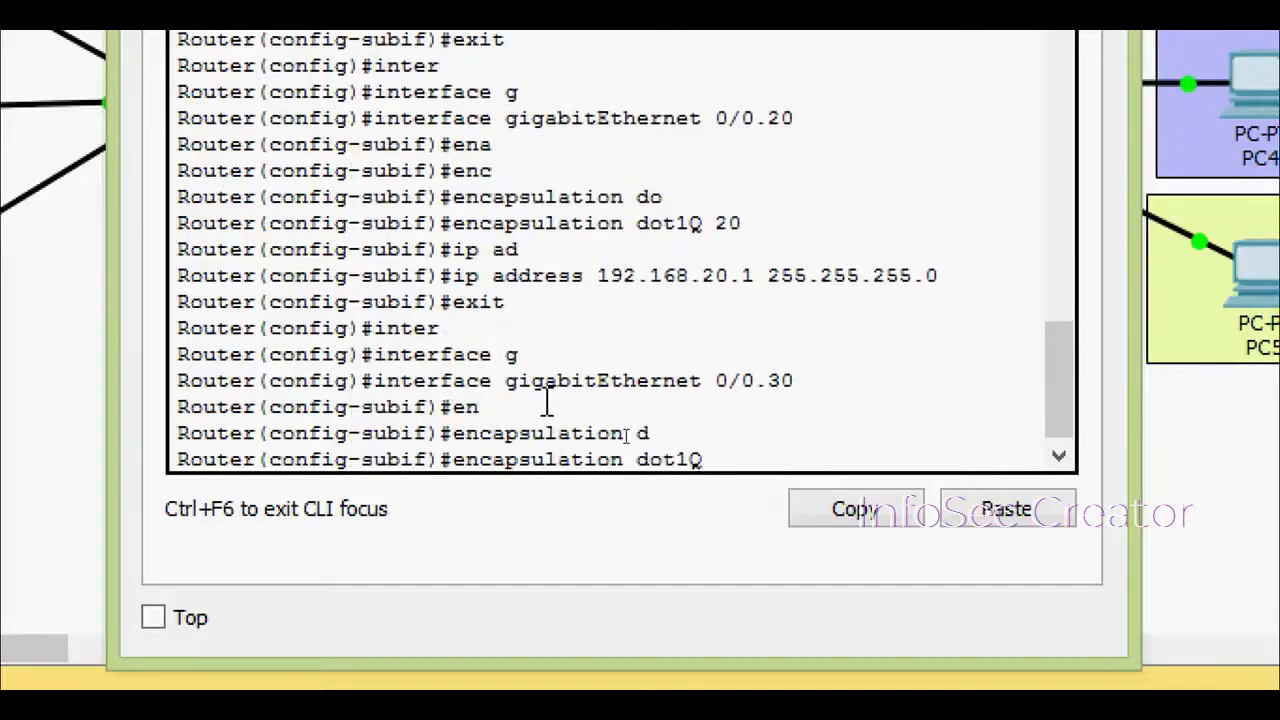
pyautogui.write('30')
pyautogui.press('Return')
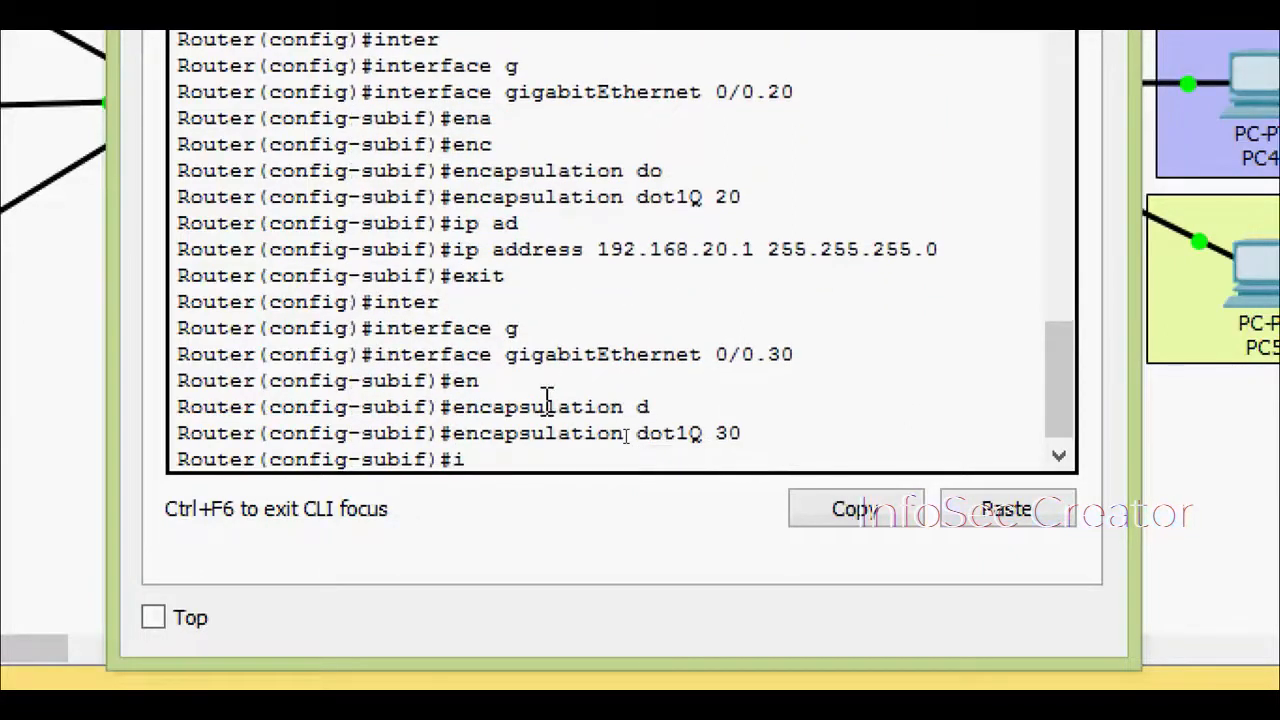
# Assign IP address 192.168.30.1 with mask 255.255.255.0 to GigabitEthernet 0/0.30 and return to privileged EXEC mode
pyautogui.write('ip ad')
pyautogui.press('Tab')
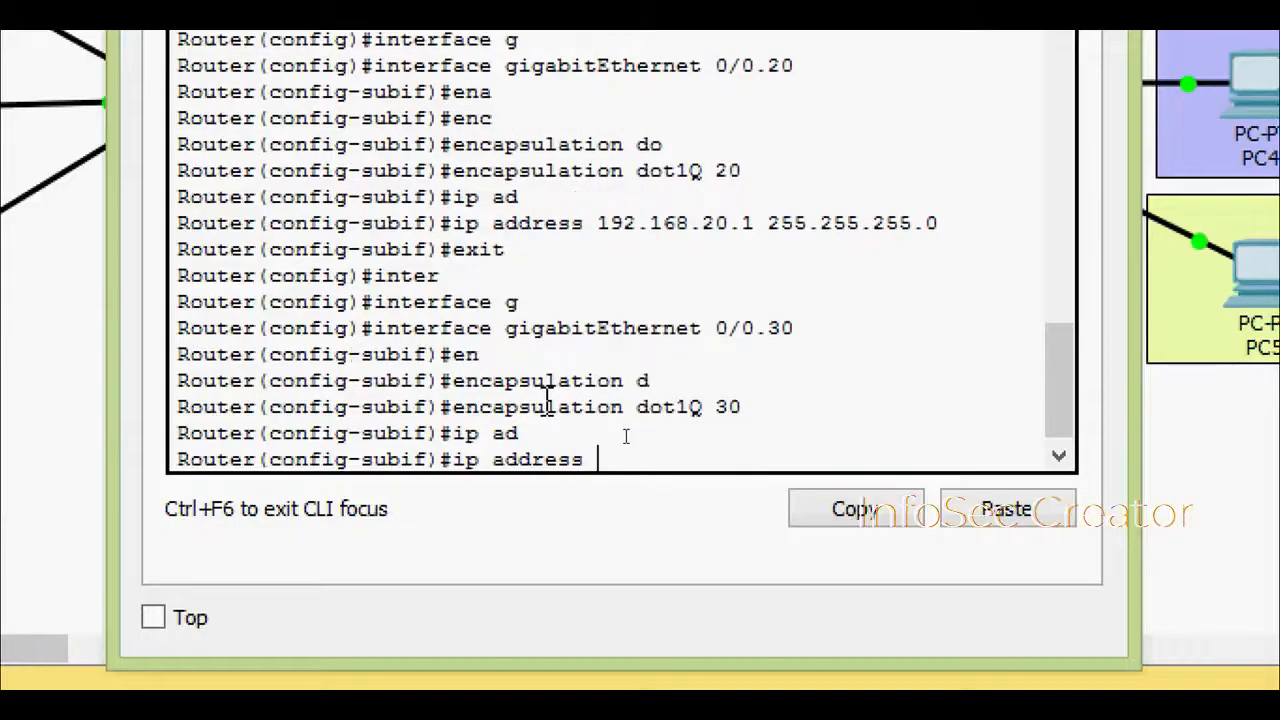
pyautogui.write('192.168.30.1')
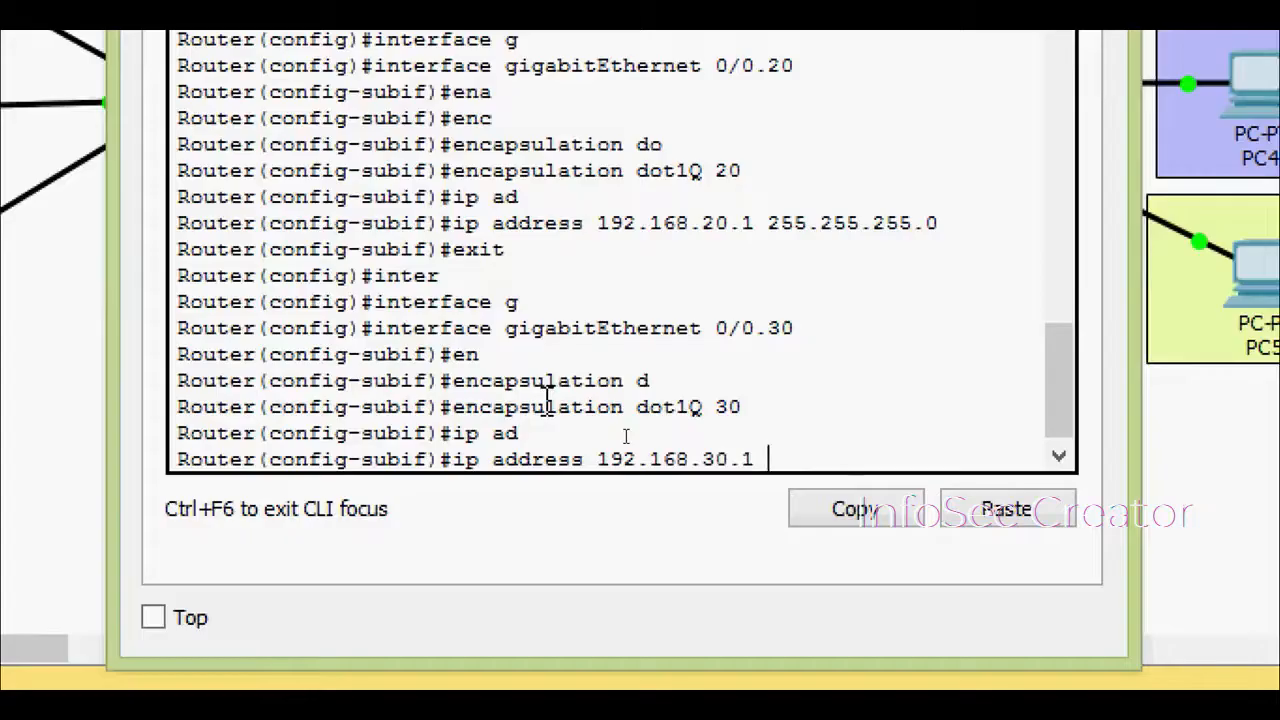
pyautogui.write(' 255.255.255.0')
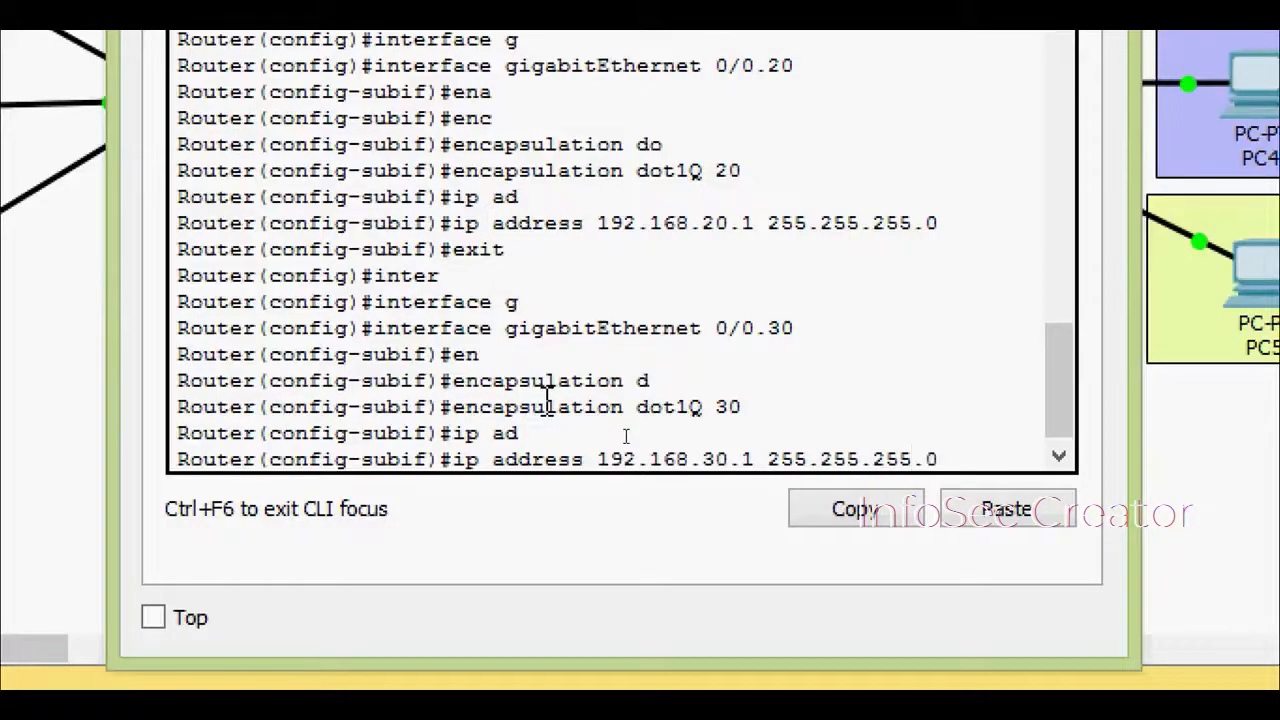
pyautogui.press('Return')
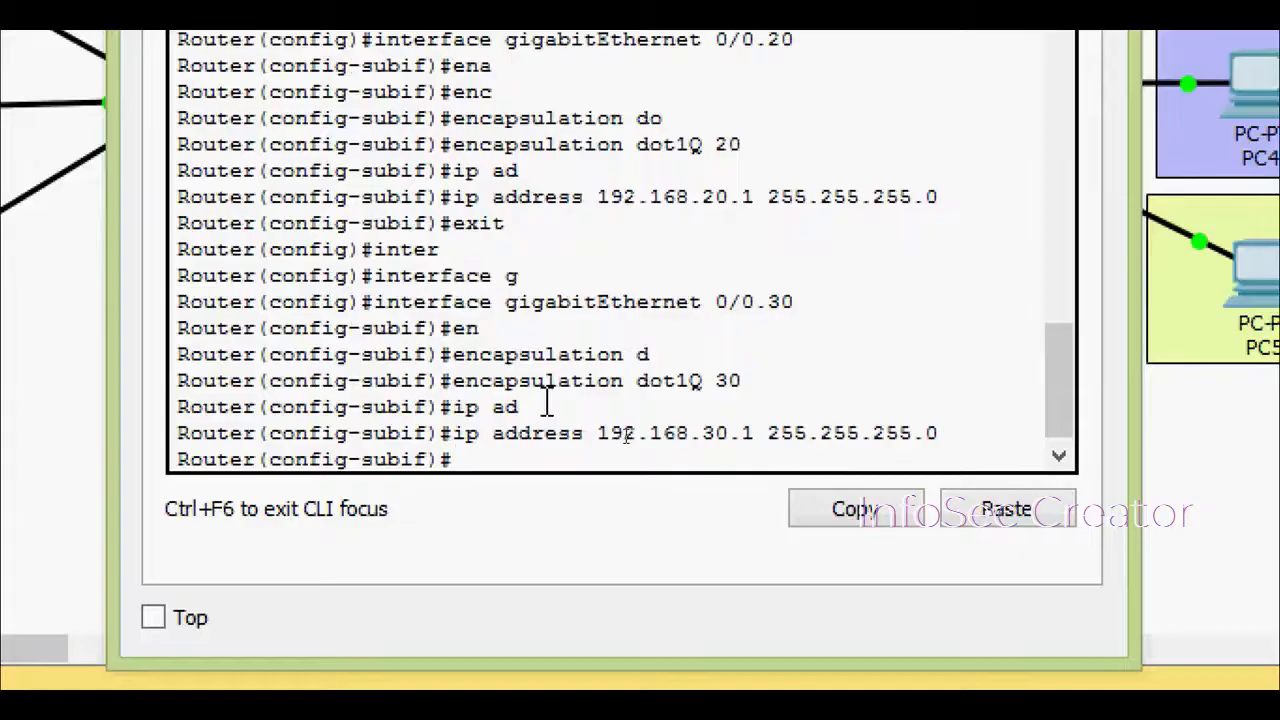
pyautogui.hotkey('ctrl', 'z')
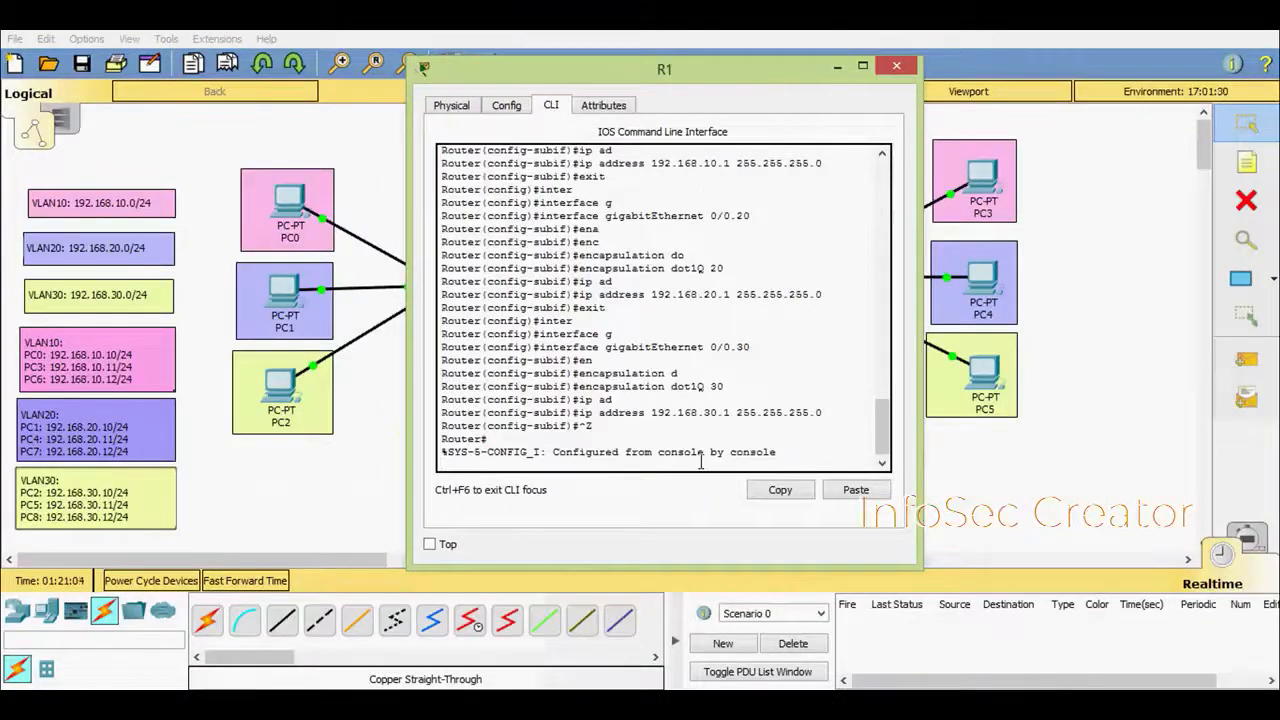
pyautogui.press('Return')
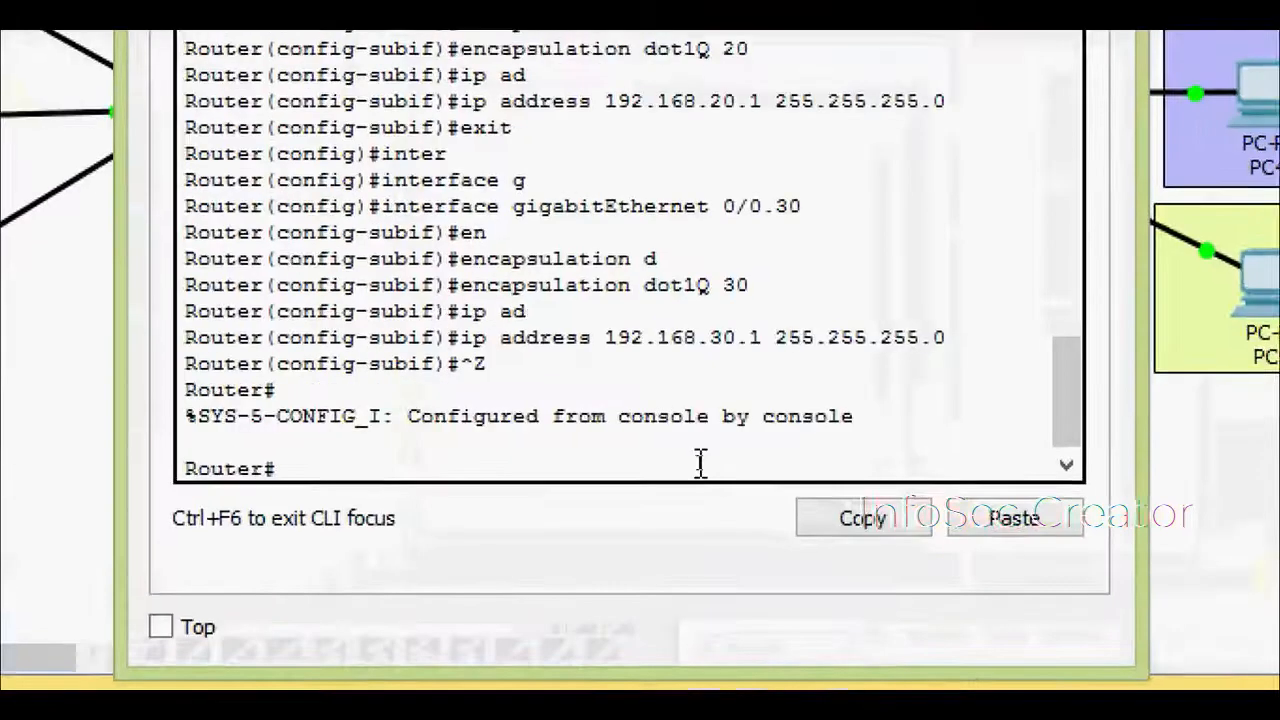
# Display R1's interface summary with show ip interface brief
pyautogui.write('sh')
pyautogui.press('Tab')
pyautogui.write('ip int')
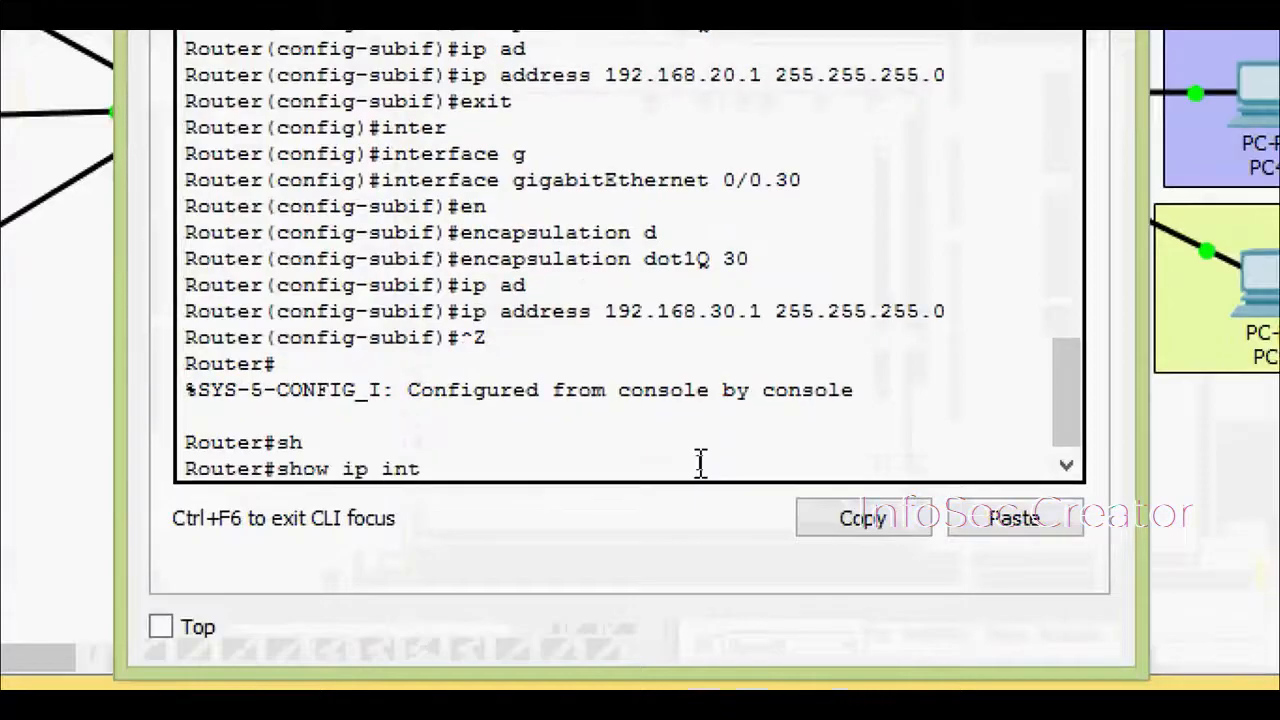
pyautogui.write('er')
pyautogui.press('Tab')
pyautogui.write('b')
pyautogui.press('Tab')
pyautogui.press('Return')
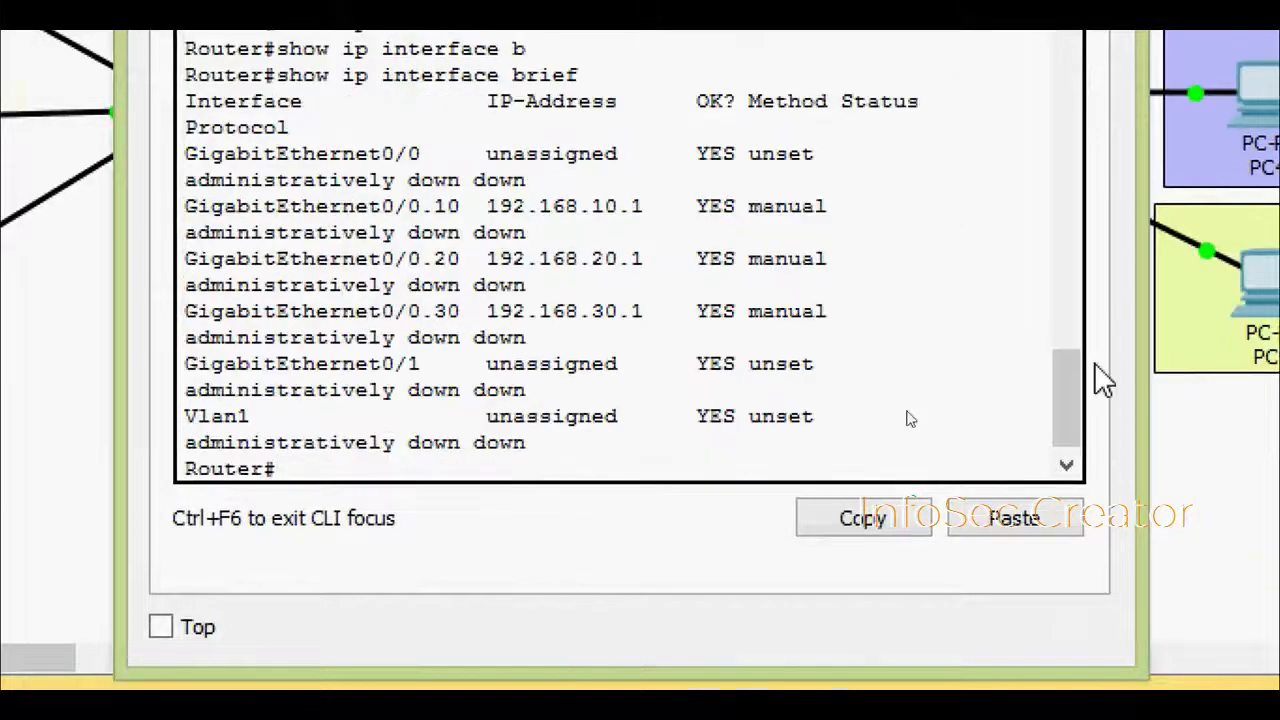
# Widen R1's window and examine the addresses and status of GigabitEthernet0/0 and its subinterfaces in the summary
pyautogui.moveTo(1116, 348); pyautogui.dragTo(1254, 331)
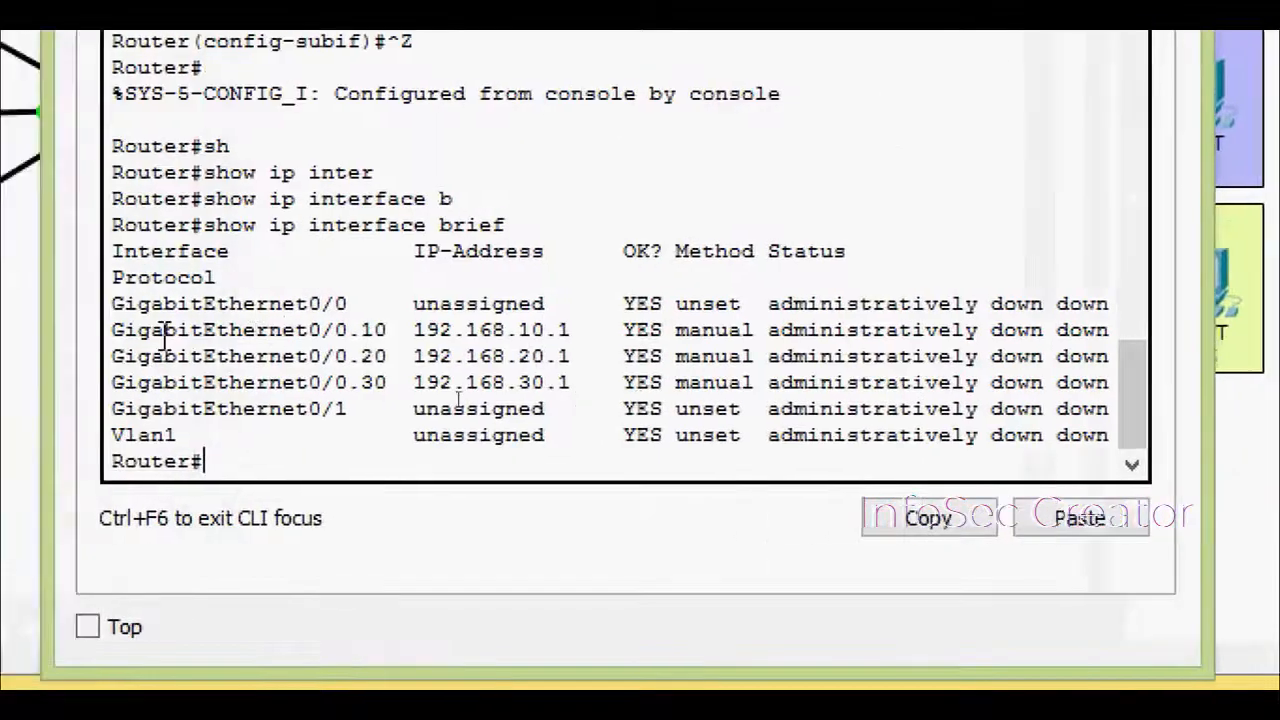
pyautogui.moveTo(163, 335); pyautogui.dragTo(566, 336)
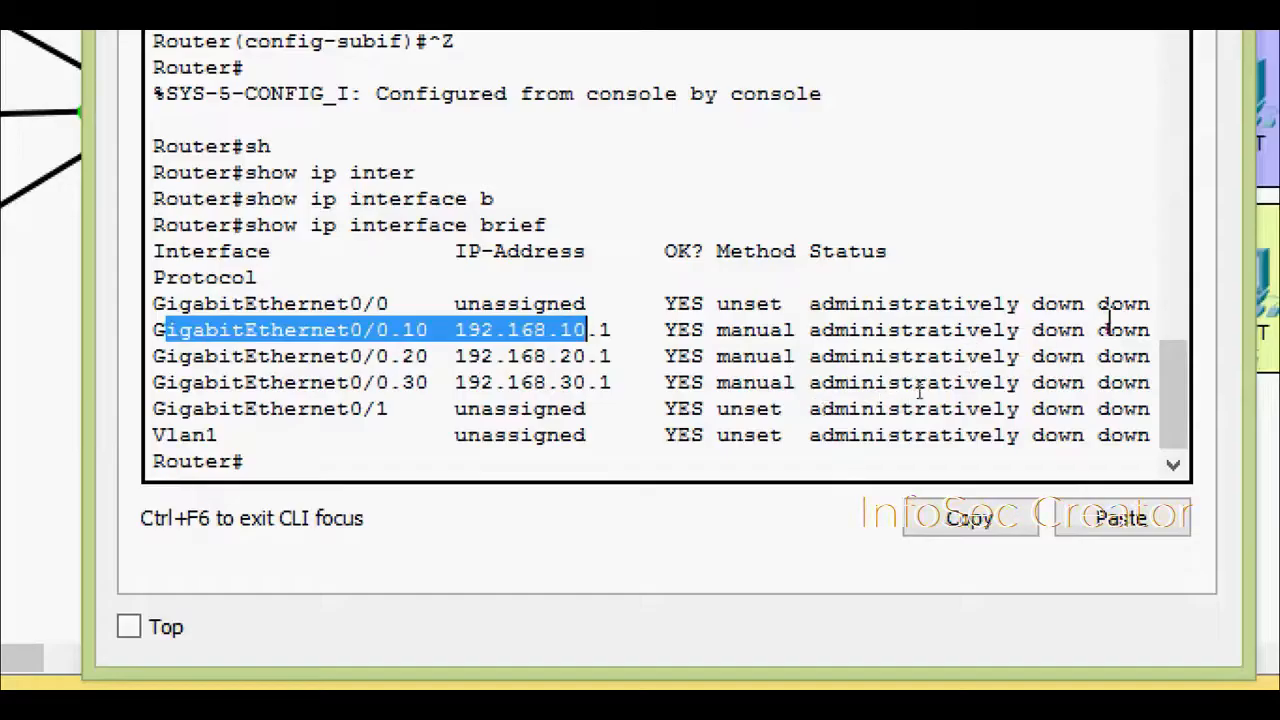
pyautogui.moveTo(1099, 304); pyautogui.dragTo(1151, 302)
pyautogui.click(1055, 330)
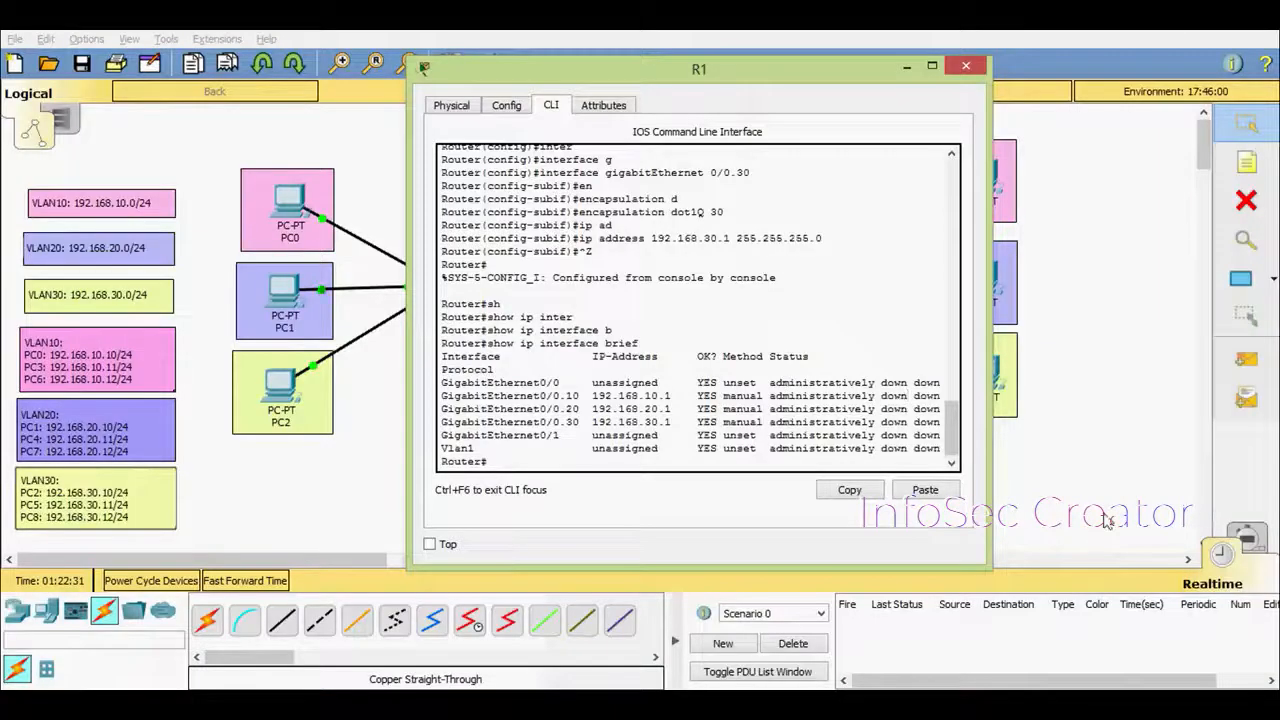
# Inspect the ports on the link between R1 and S2 in the topology, and reopen R1's command line
pyautogui.click(1107, 522)
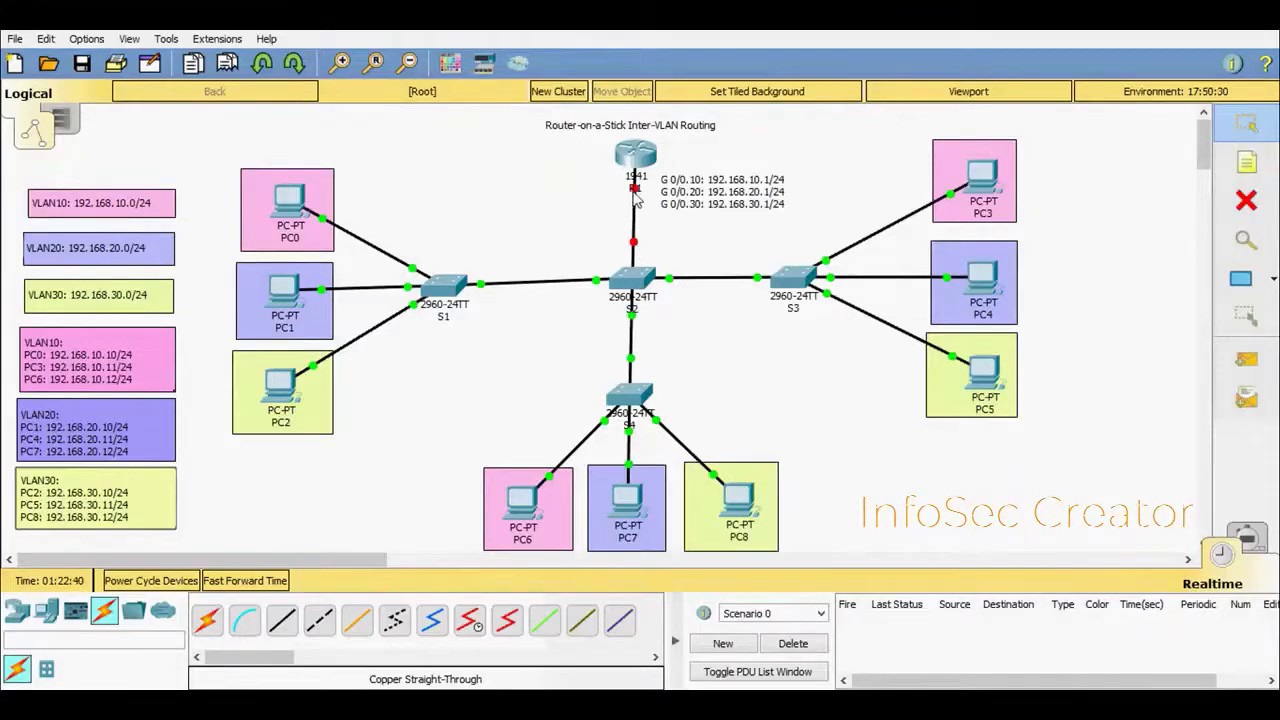
pyautogui.moveTo(643, 197)
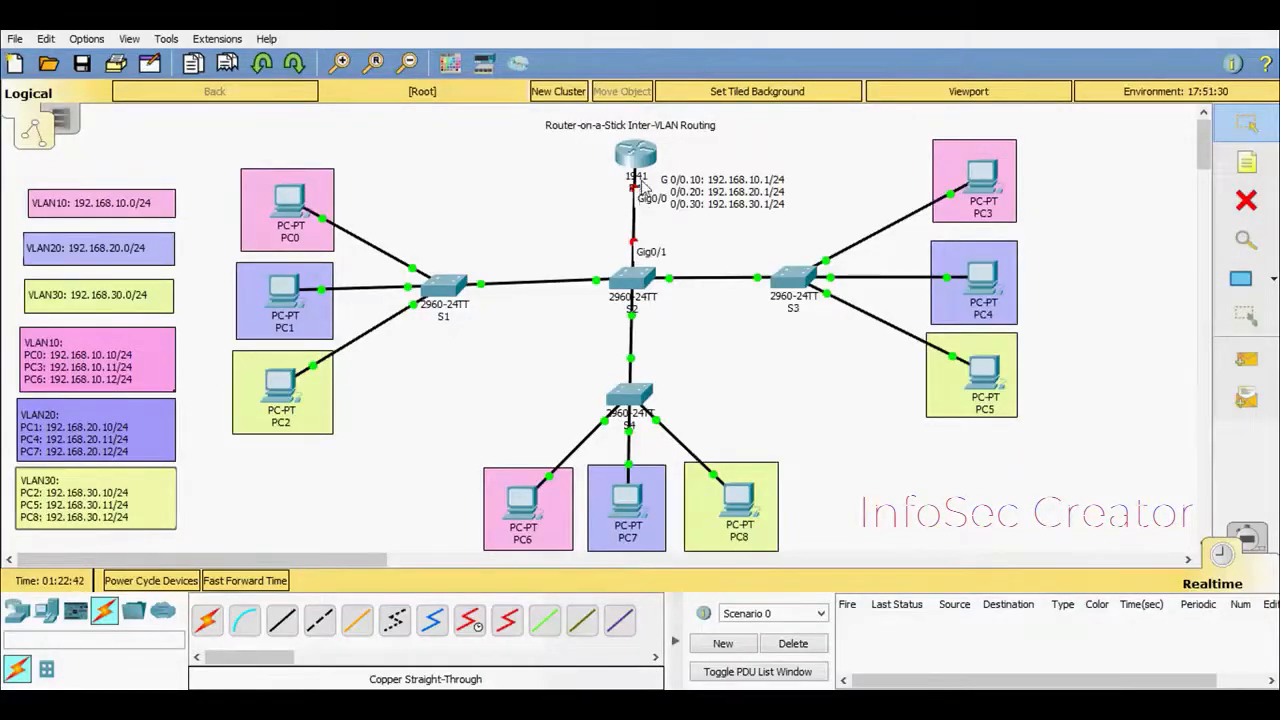
pyautogui.click(638, 160)
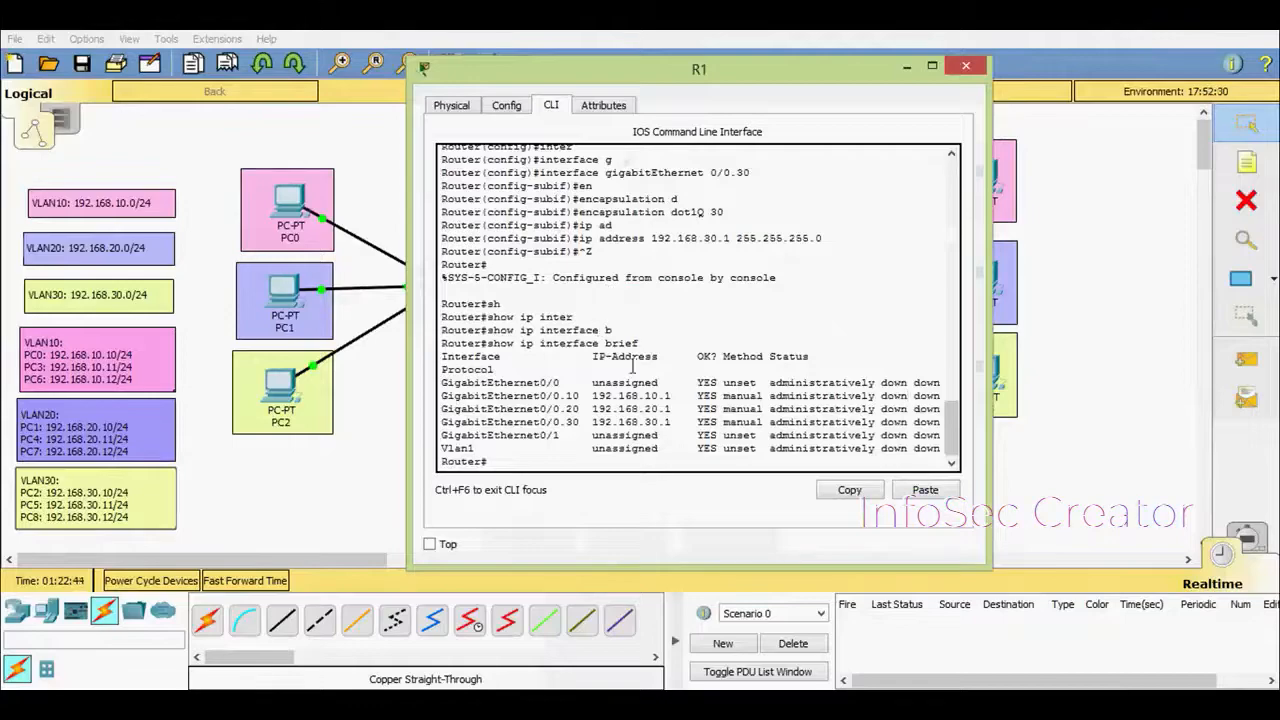
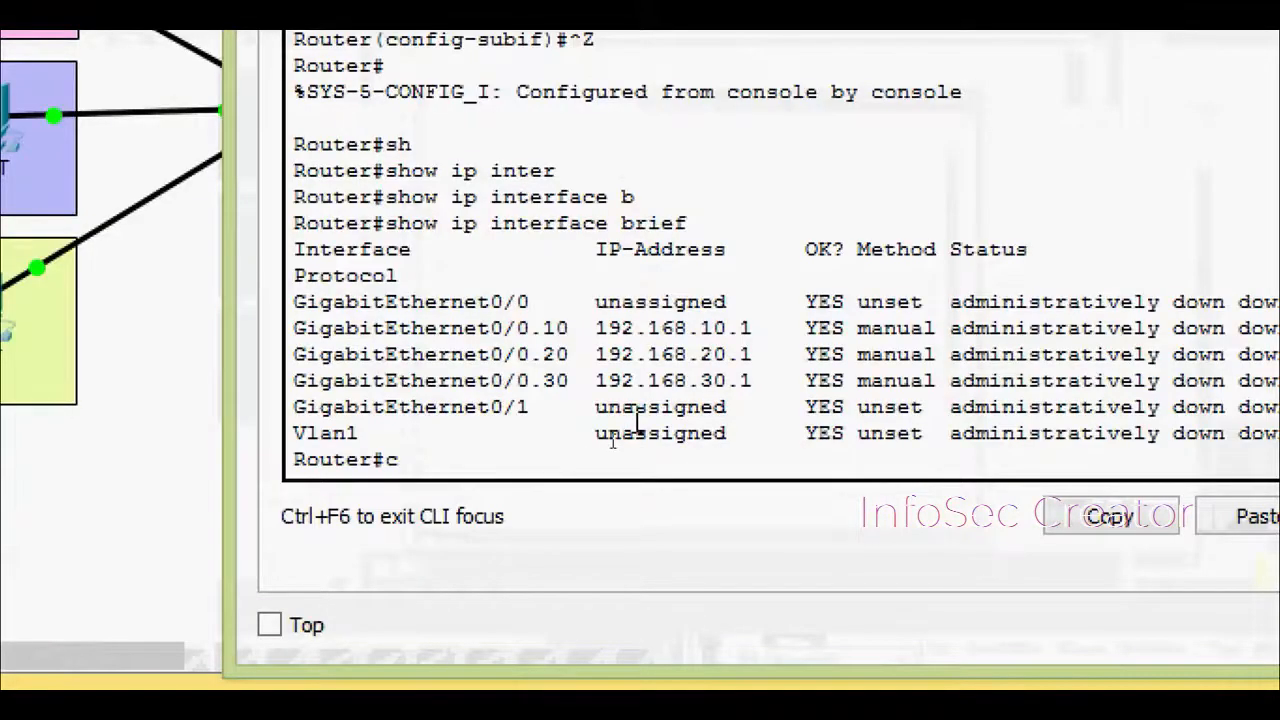
# Enter global configuration mode on R1 with configure terminal
pyautogui.write('onf')
pyautogui.press('Tab')
pyautogui.write('t')
pyautogui.press('Tab')
pyautogui.press('Return')
pyautogui.press('Return')
# Enable R1's physical interface GigabitEthernet 0/0 with no shutdown
pyautogui.write('inte')
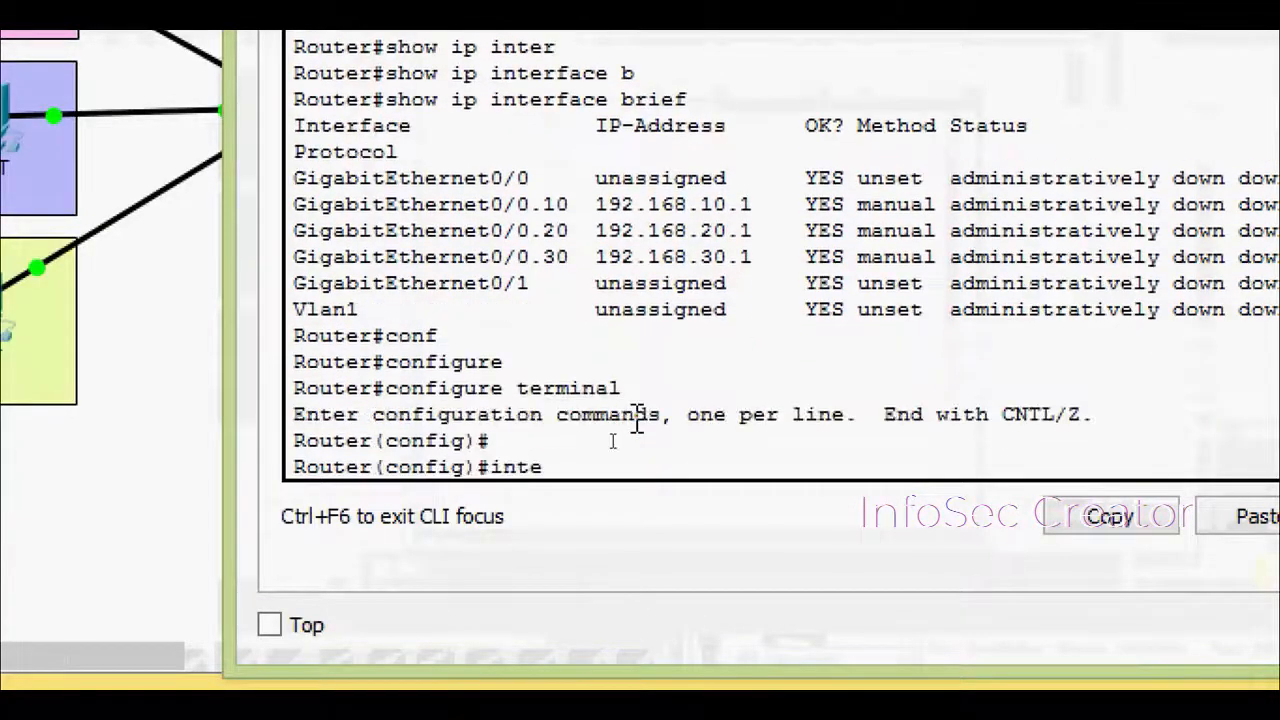
pyautogui.write('r')
pyautogui.press('Tab')
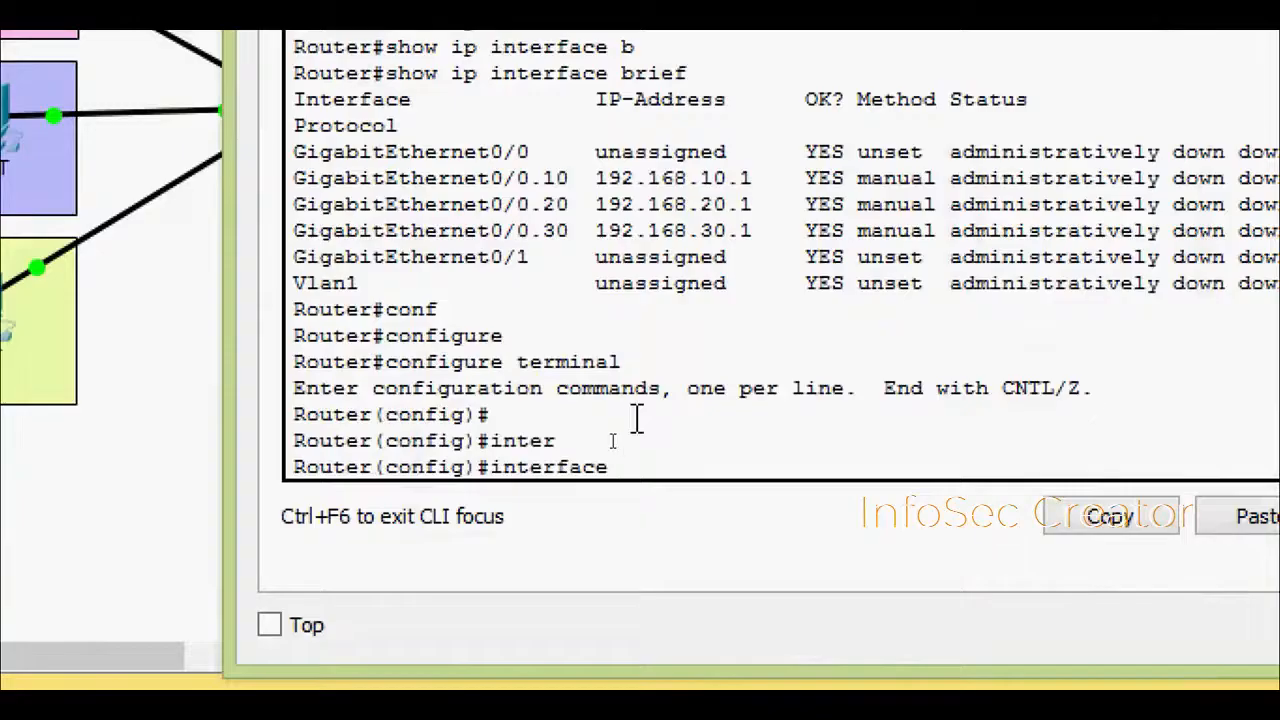
pyautogui.write('g')
pyautogui.press('Tab')
pyautogui.write('0/0')
pyautogui.press('Return')
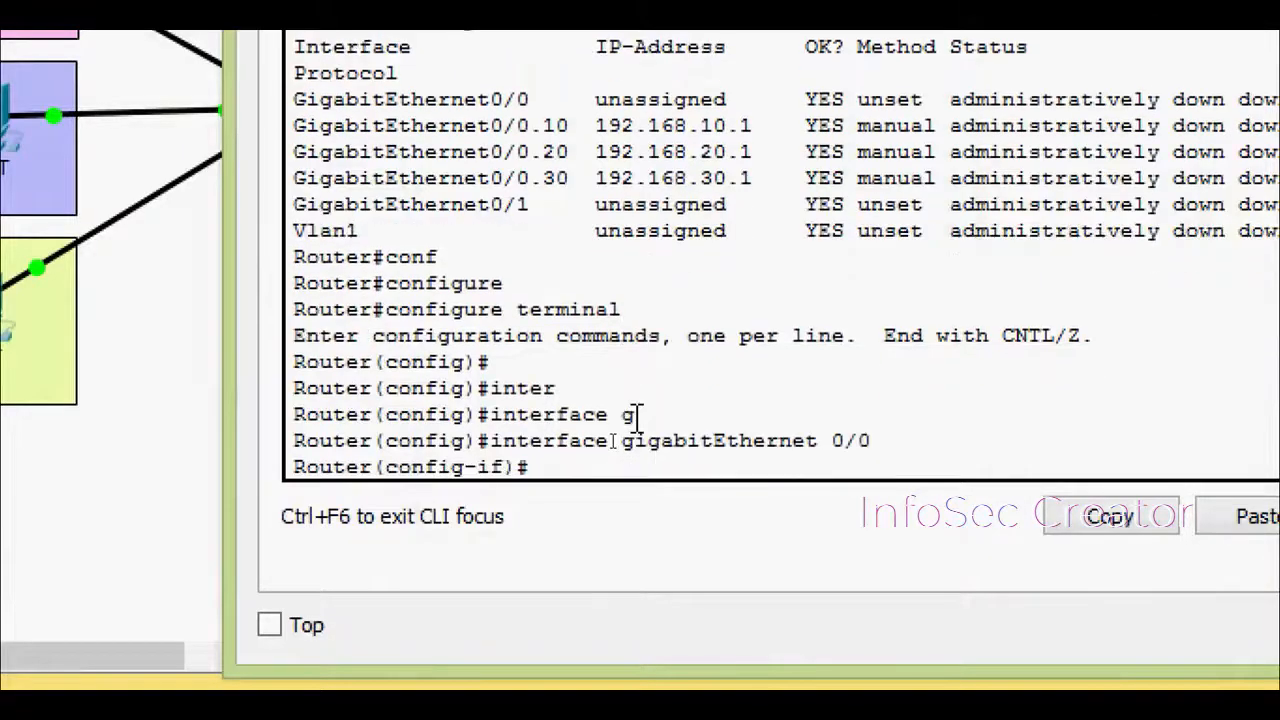
pyautogui.write('no sh')
pyautogui.press('Tab')
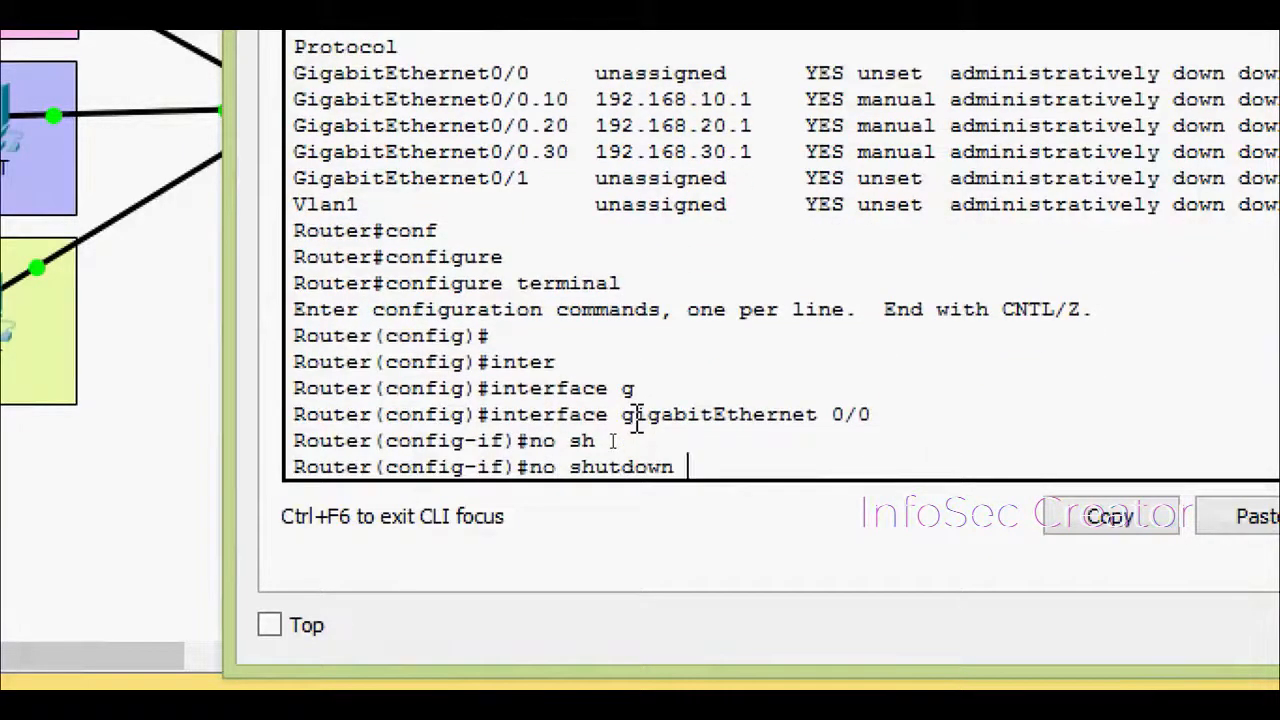
pyautogui.press('Return')
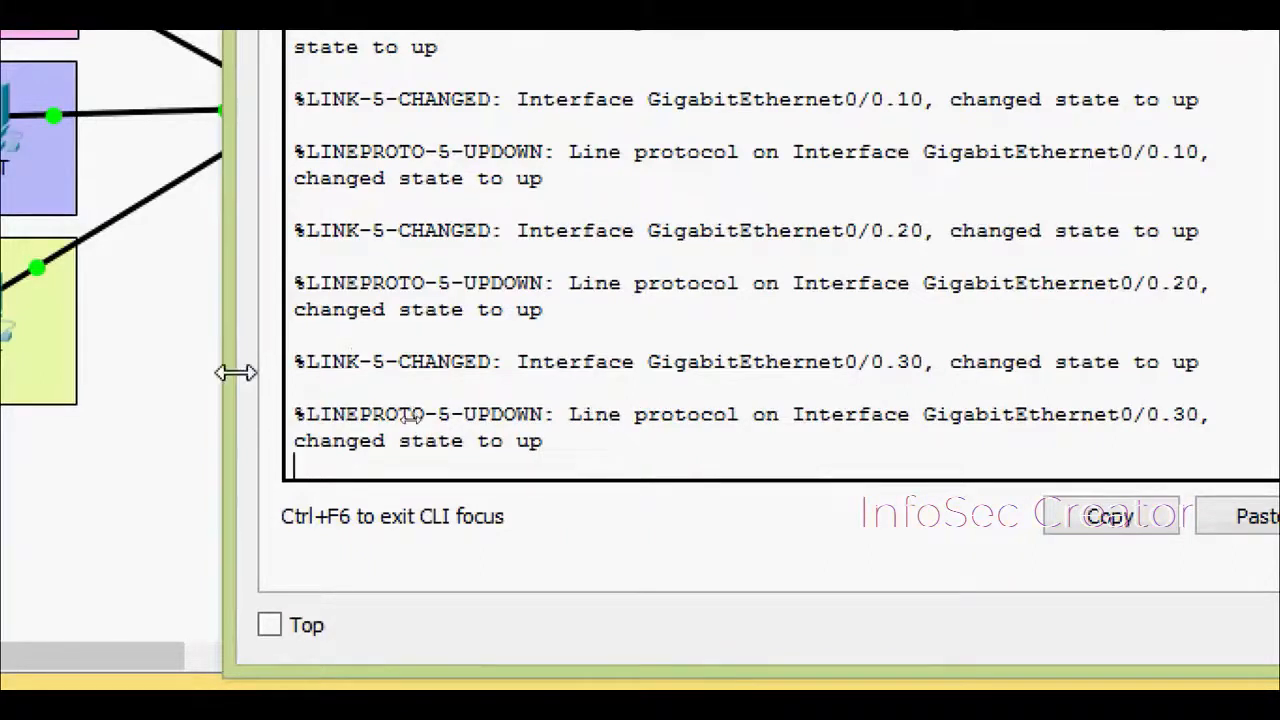
# Widen R1's window and examine the link and line protocol messages for GigabitEthernet0/0 and its .10, .20 and .30 subinterfaces
pyautogui.moveTo(232, 373); pyautogui.dragTo(157, 450)
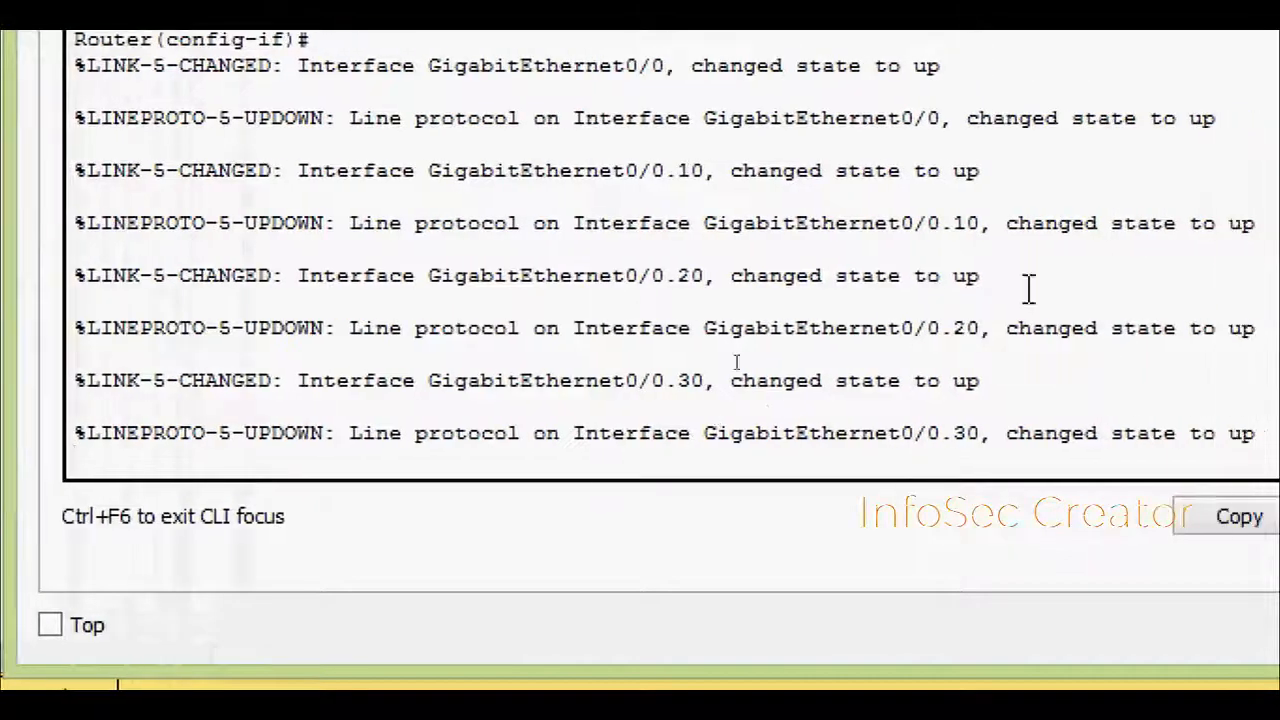
pyautogui.moveTo(920, 228); pyautogui.dragTo(971, 222)
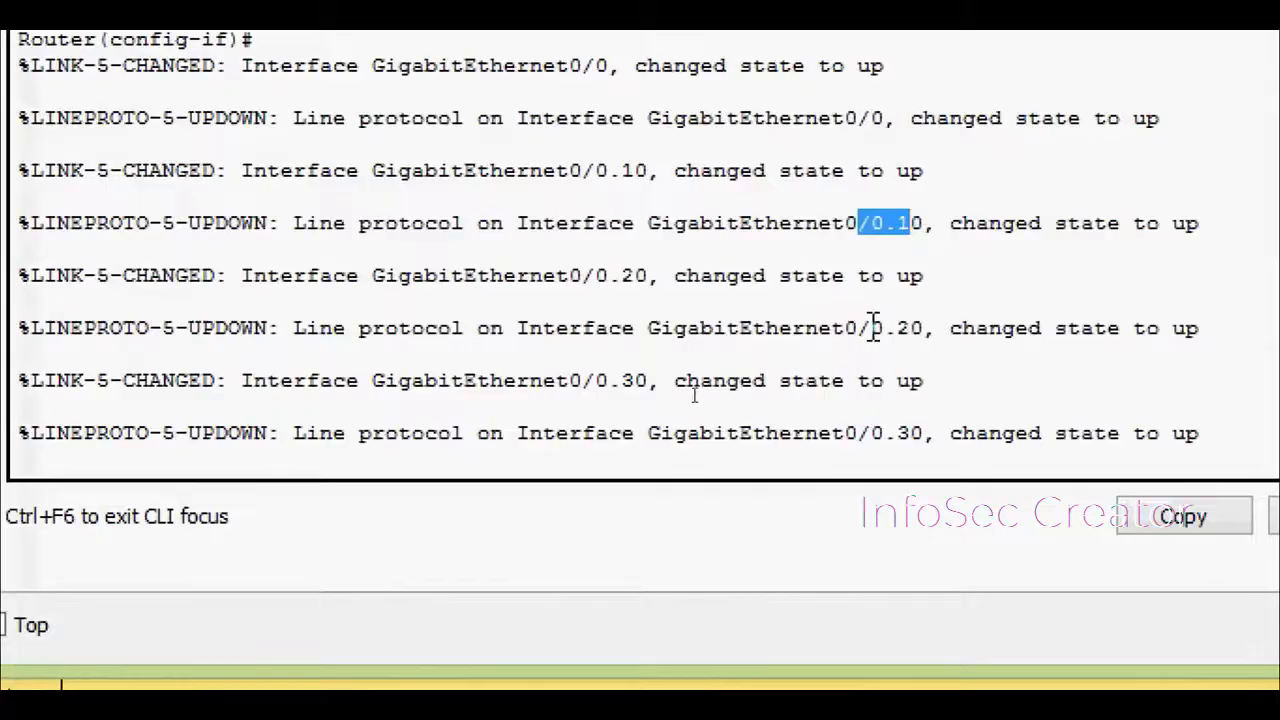
pyautogui.moveTo(873, 328); pyautogui.dragTo(940, 328)
pyautogui.moveTo(850, 434); pyautogui.dragTo(940, 433)
pyautogui.click(780, 378)
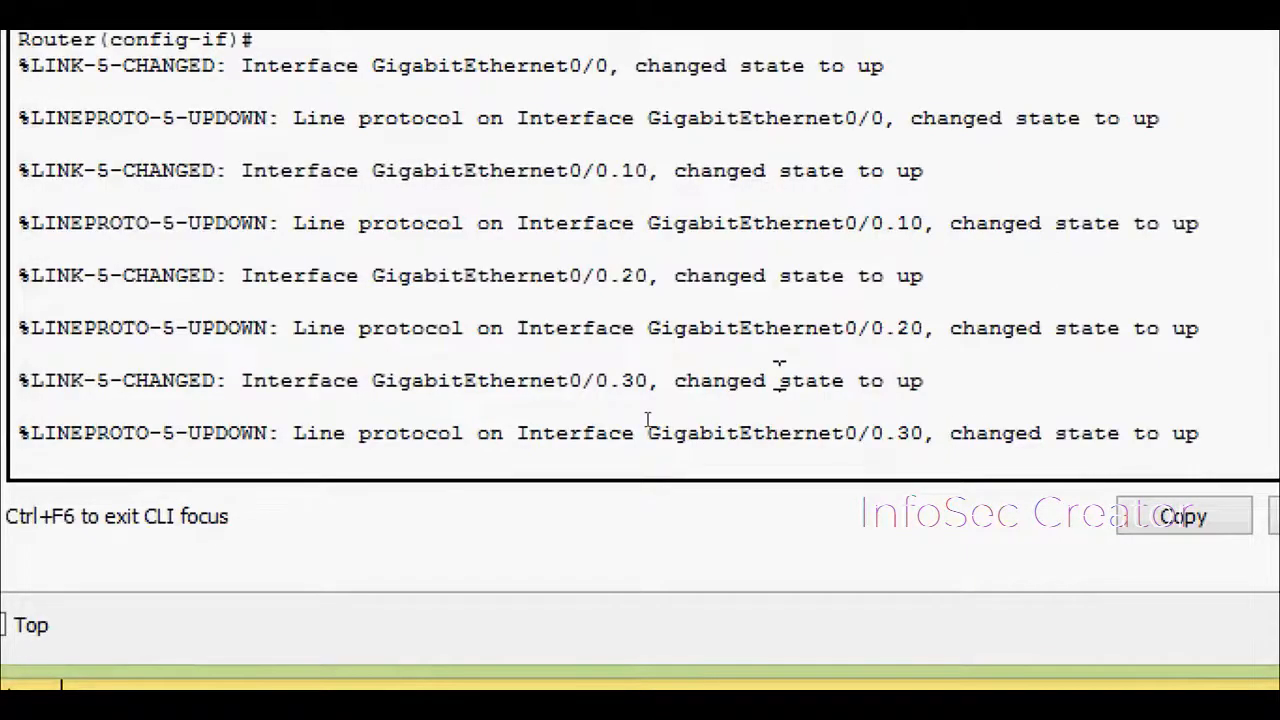
# Leave R1's interface configuration and return to privileged EXEC mode
pyautogui.press('Return')
pyautogui.press('Return')
pyautogui.hotkey('ctrl', 'z')
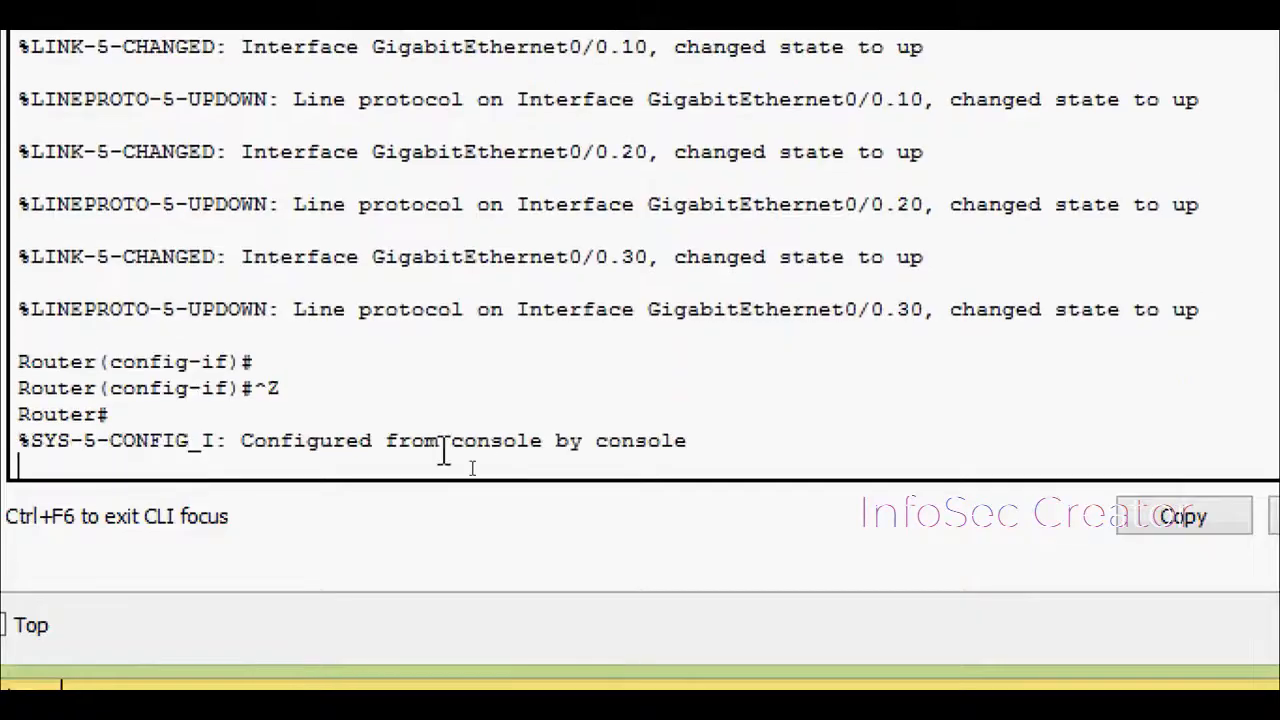
pyautogui.press('Return')
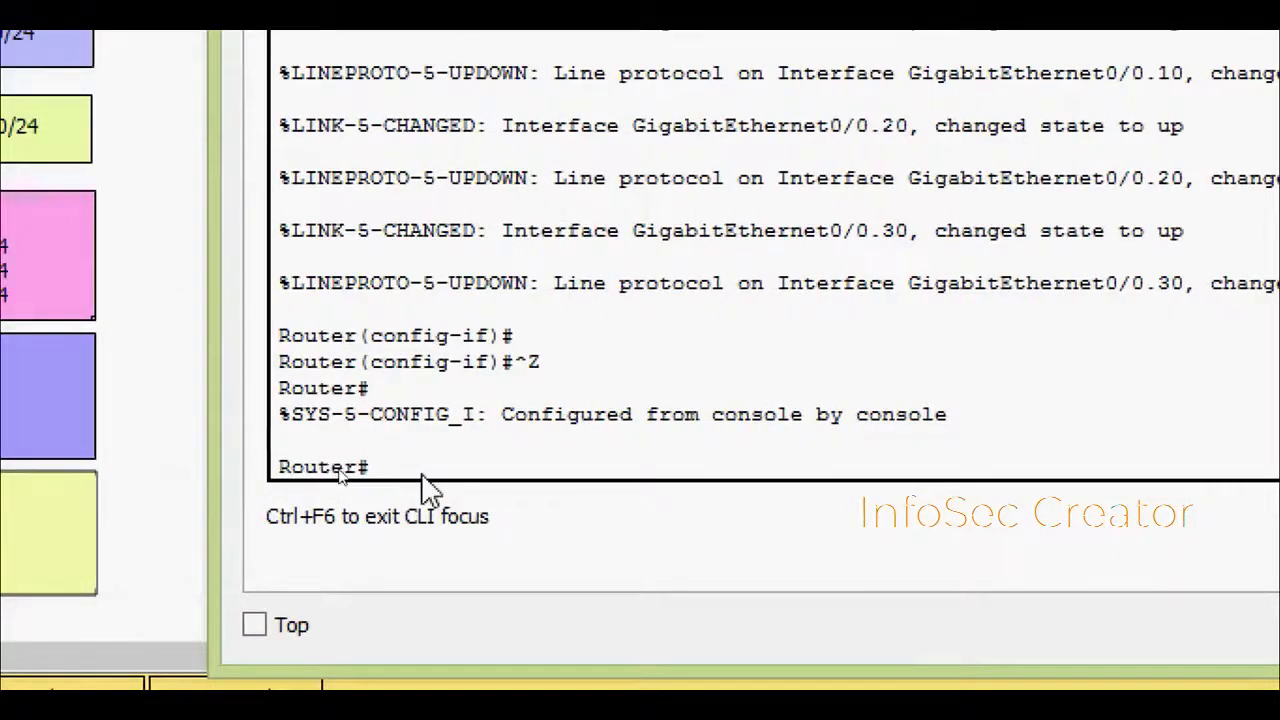
# Check R1's interface status with show ip interface brief and close R1's window
pyautogui.write('sh')
pyautogui.press('Tab')
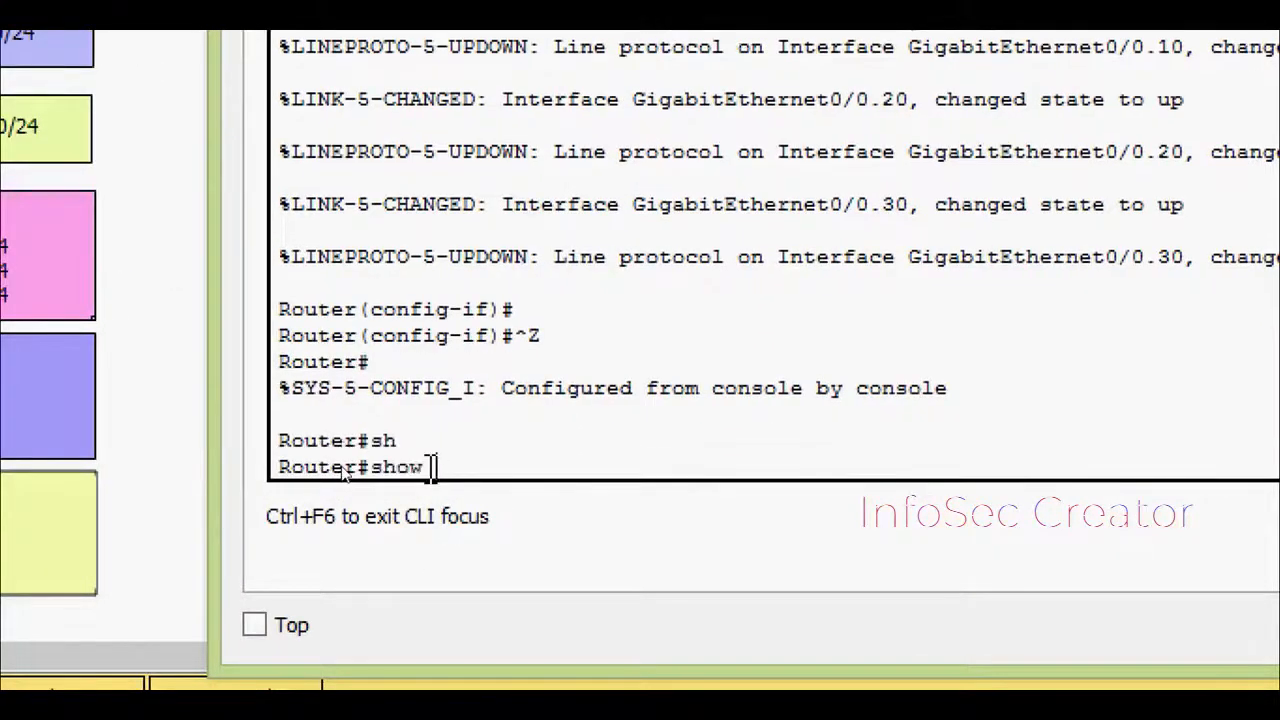
pyautogui.write('ip inter')
pyautogui.press('Tab')
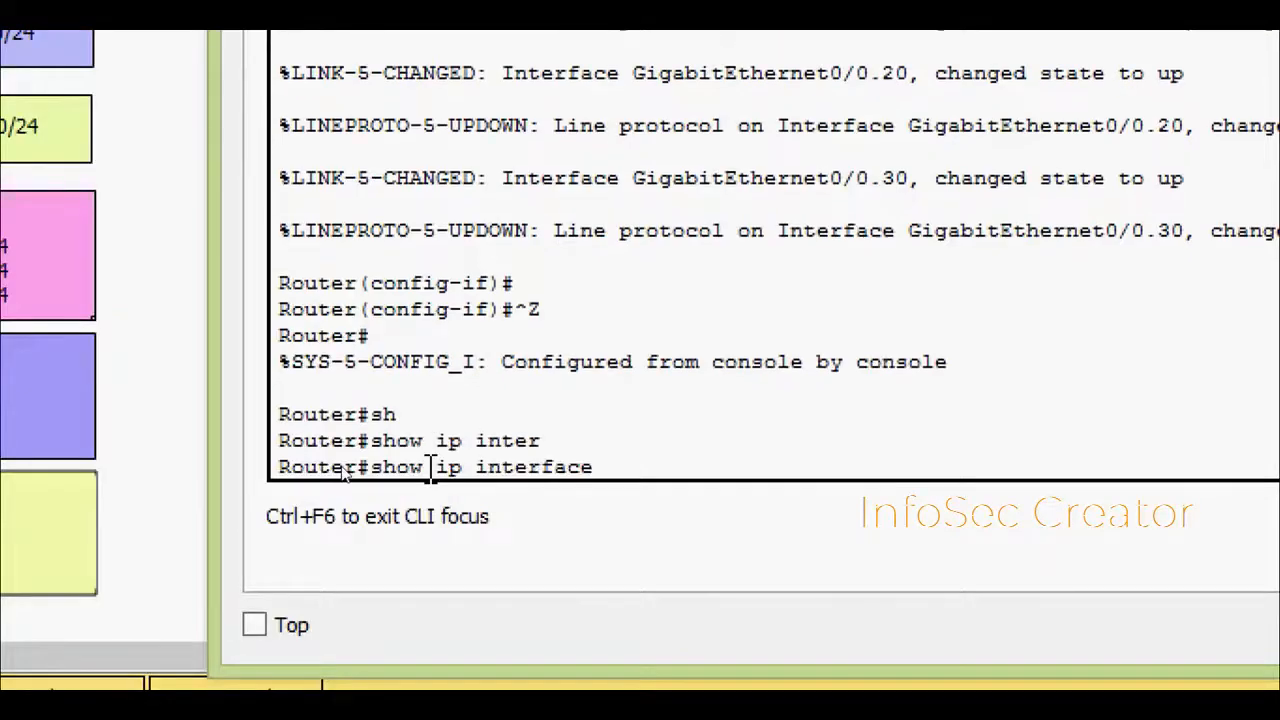
pyautogui.write('b')
pyautogui.press('Tab')
pyautogui.press('Return')
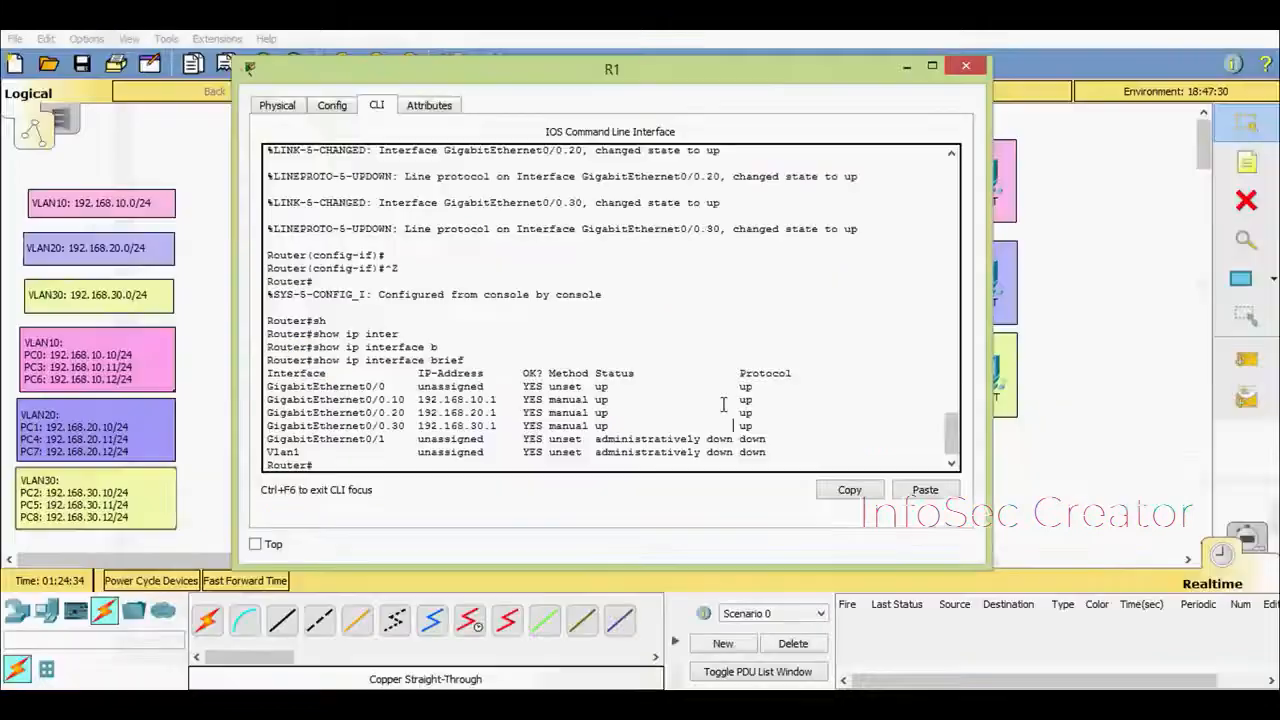
pyautogui.click(956, 74)
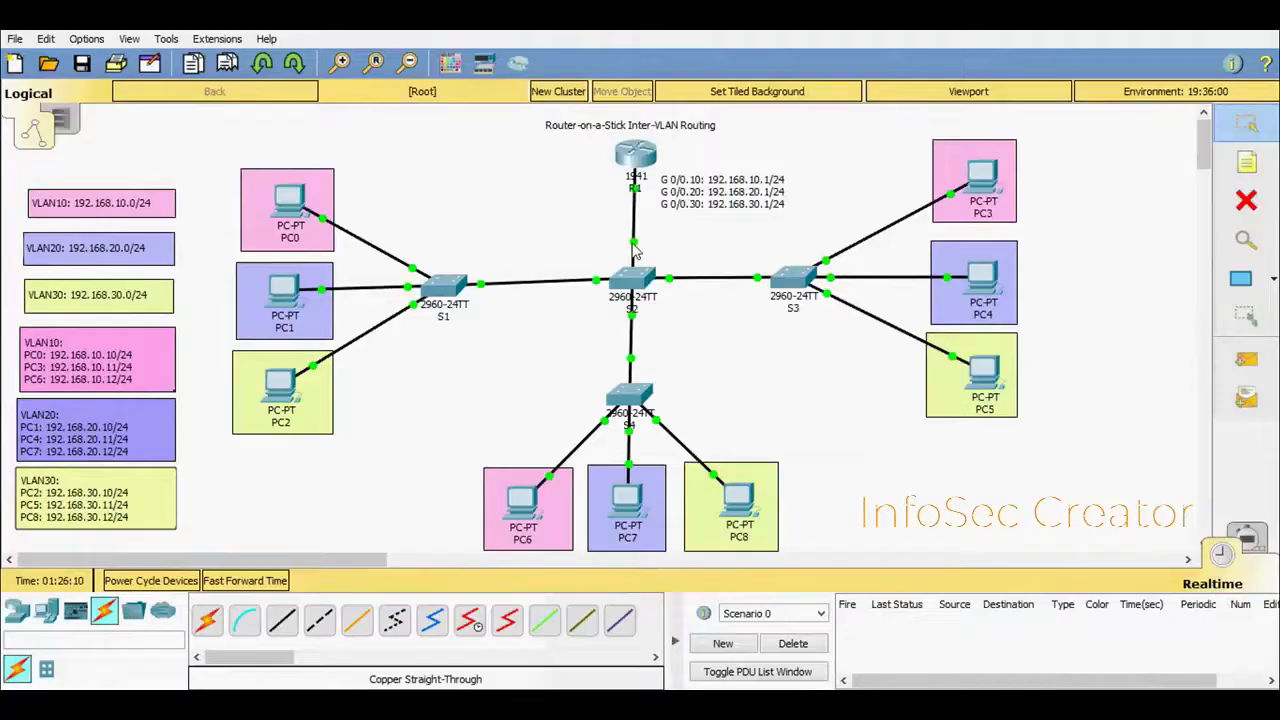
# Check S2's port on the link to R1, then open S2's command line and enter privileged EXEC mode
pyautogui.moveTo(636, 252)
pyautogui.click(635, 287)
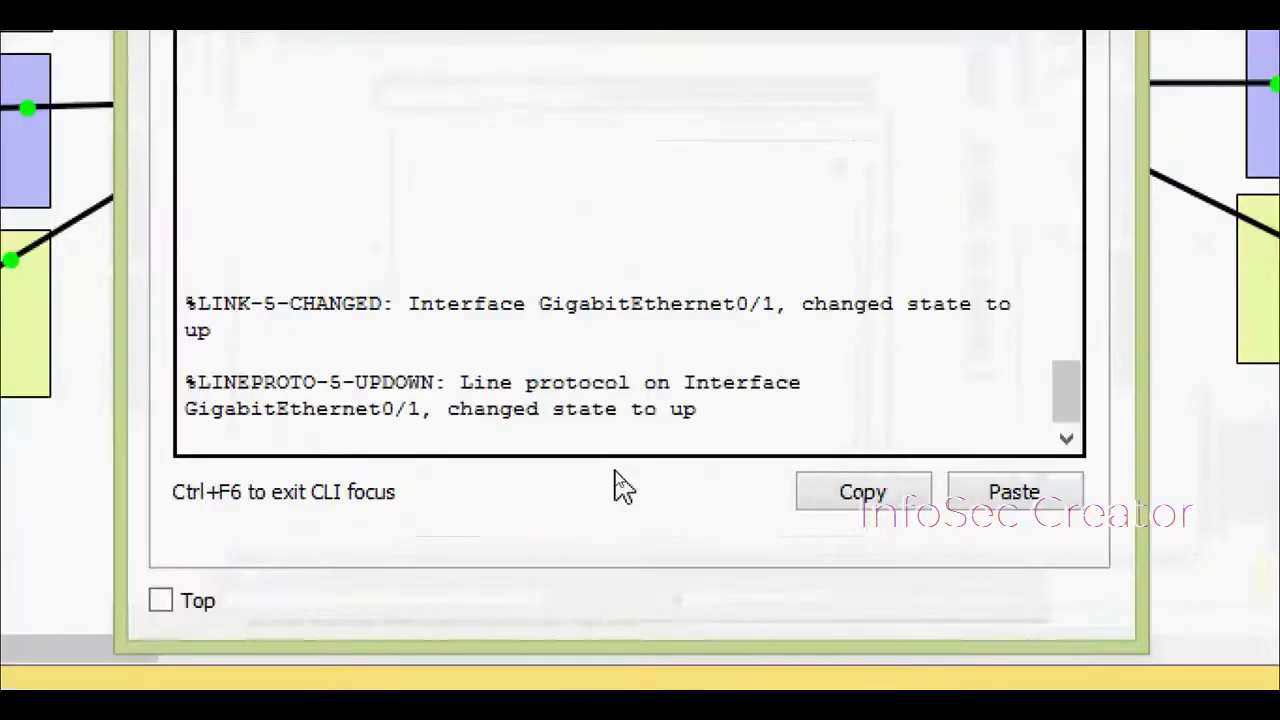
pyautogui.press('Return')
pyautogui.write('ena')
pyautogui.press('Tab')
pyautogui.press('Return')
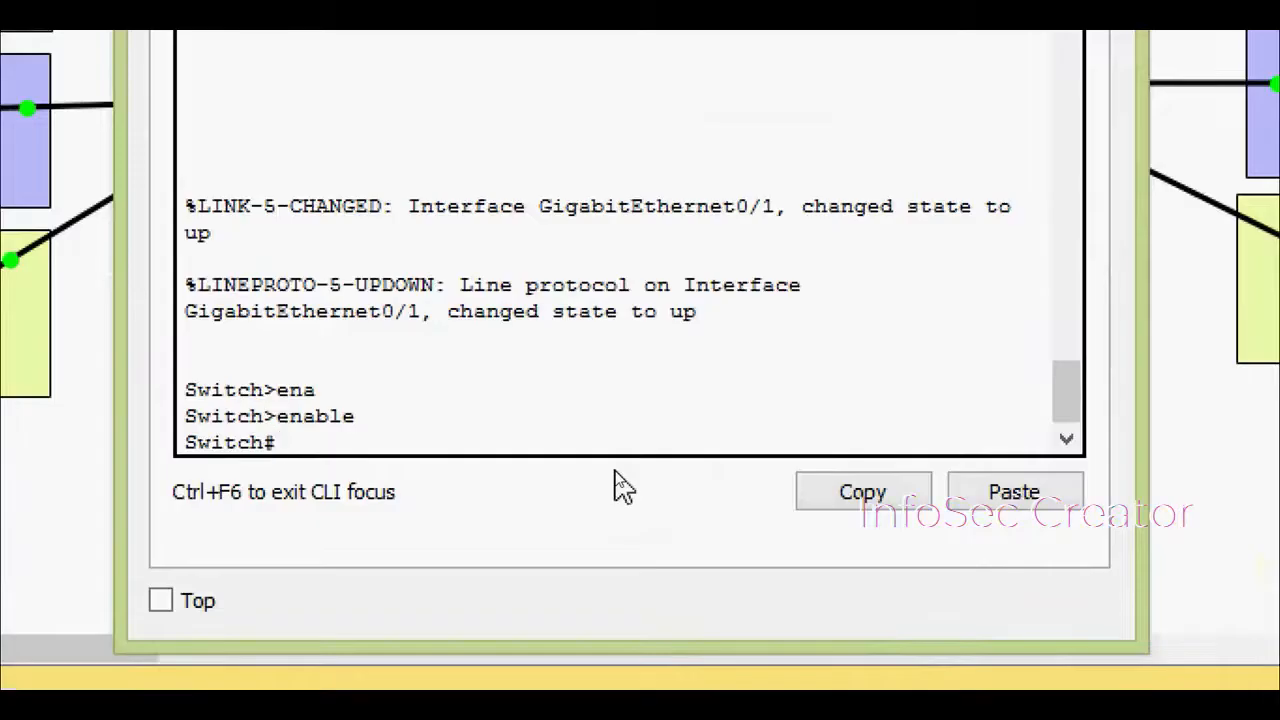
# Display S2's VLAN summary with show vlan brief
pyautogui.write('sh')
pyautogui.press('Tab')
pyautogui.write('vl')
pyautogui.press('Tab')
pyautogui.write('b')
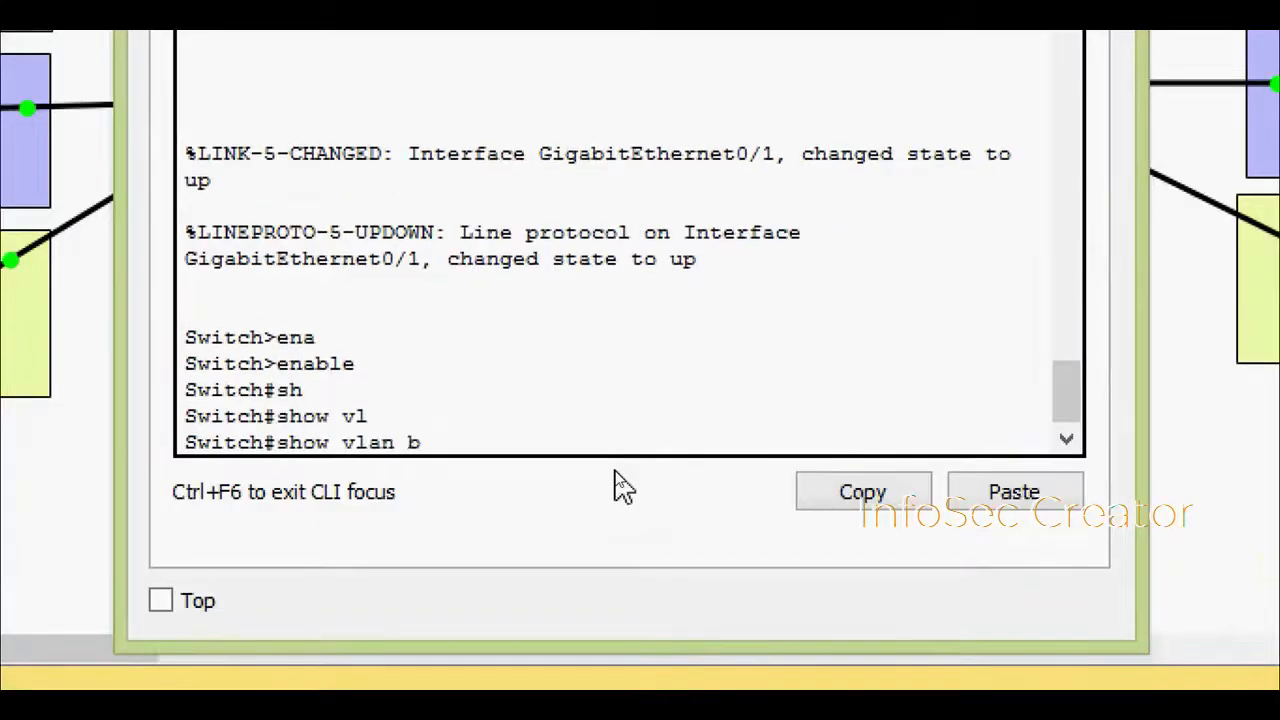
pyautogui.press('Return')
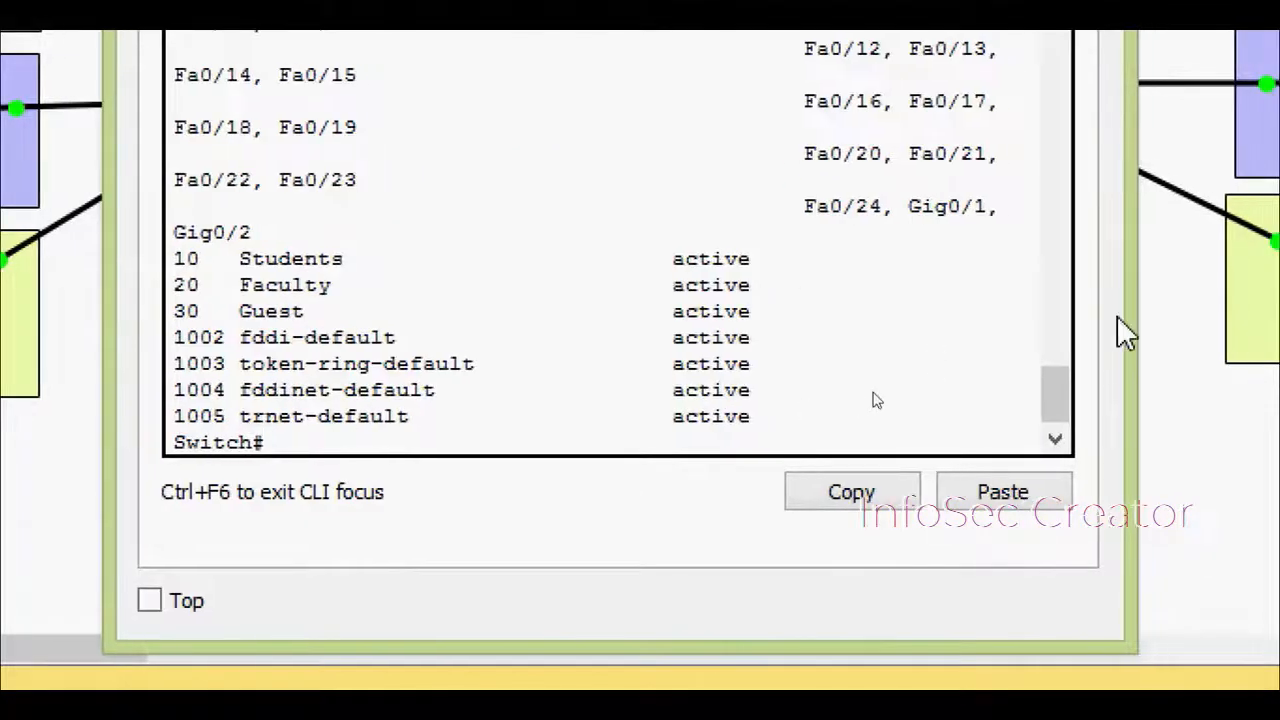
# Widen S2's window and examine which VLAN port Gig0/1 belongs to in the VLAN table
pyautogui.moveTo(1122, 302); pyautogui.dragTo(1269, 286)
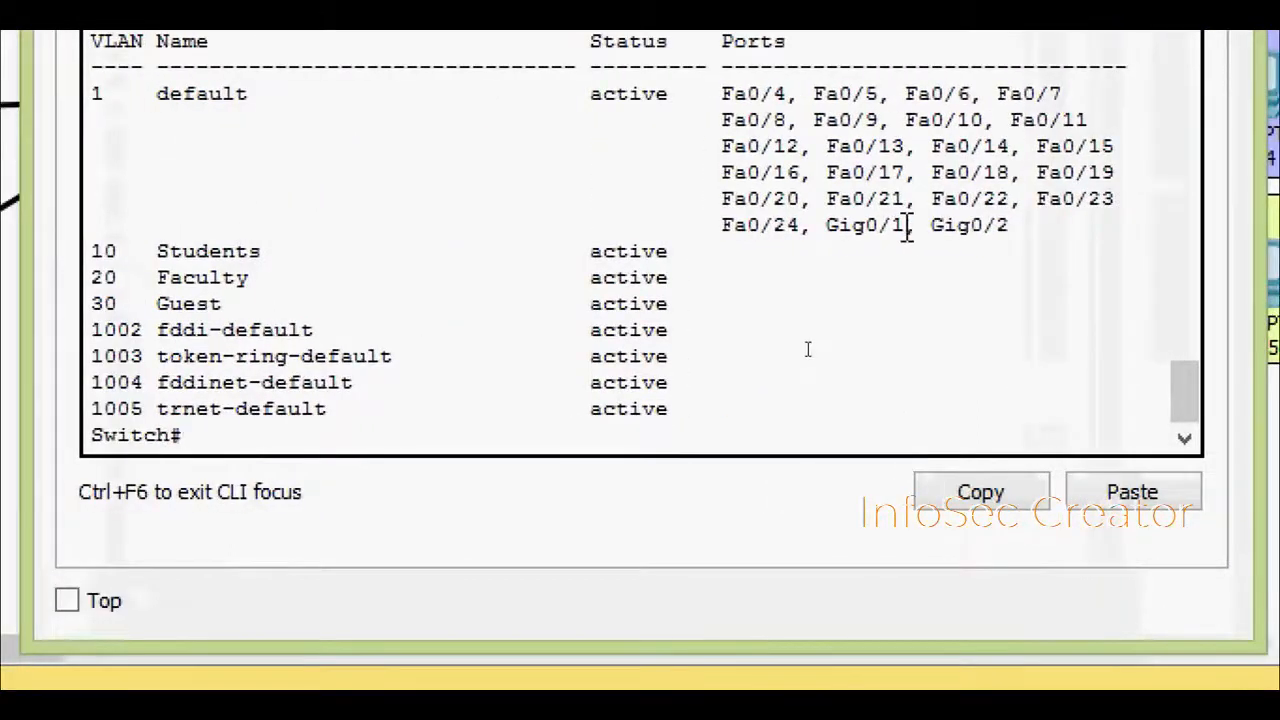
pyautogui.moveTo(906, 226); pyautogui.dragTo(820, 231)
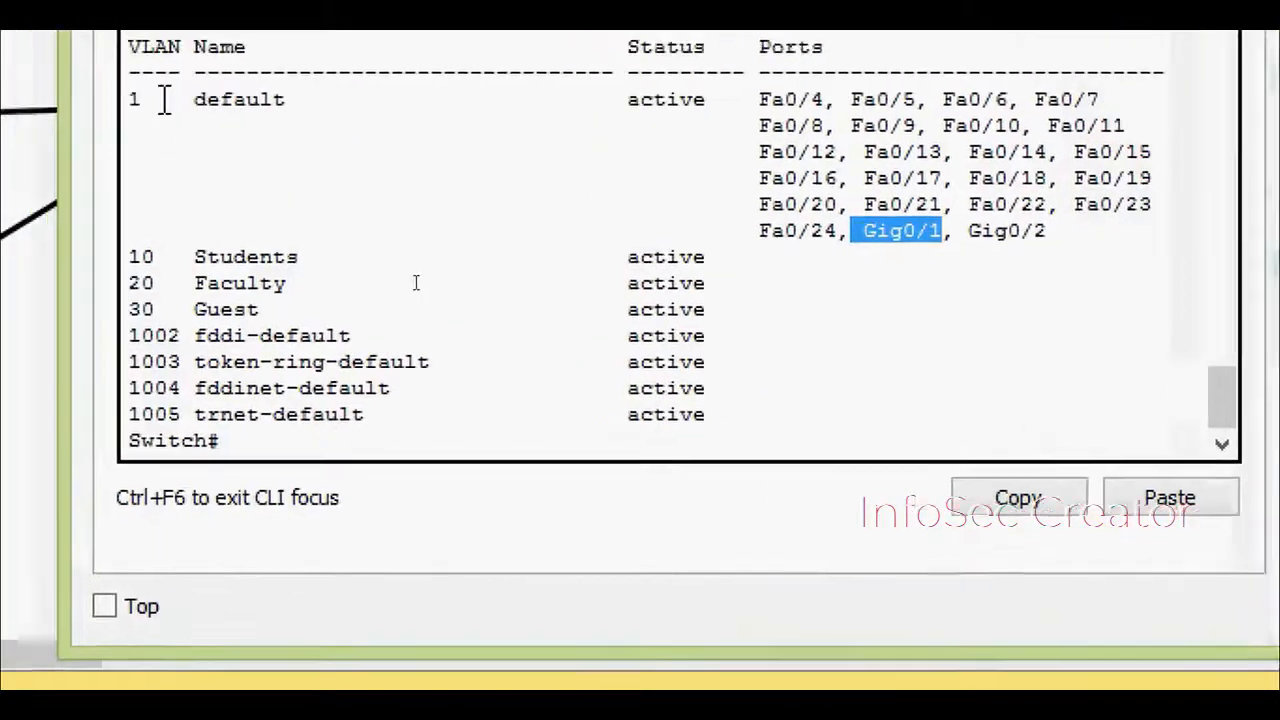
pyautogui.moveTo(162, 105); pyautogui.dragTo(135, 104)
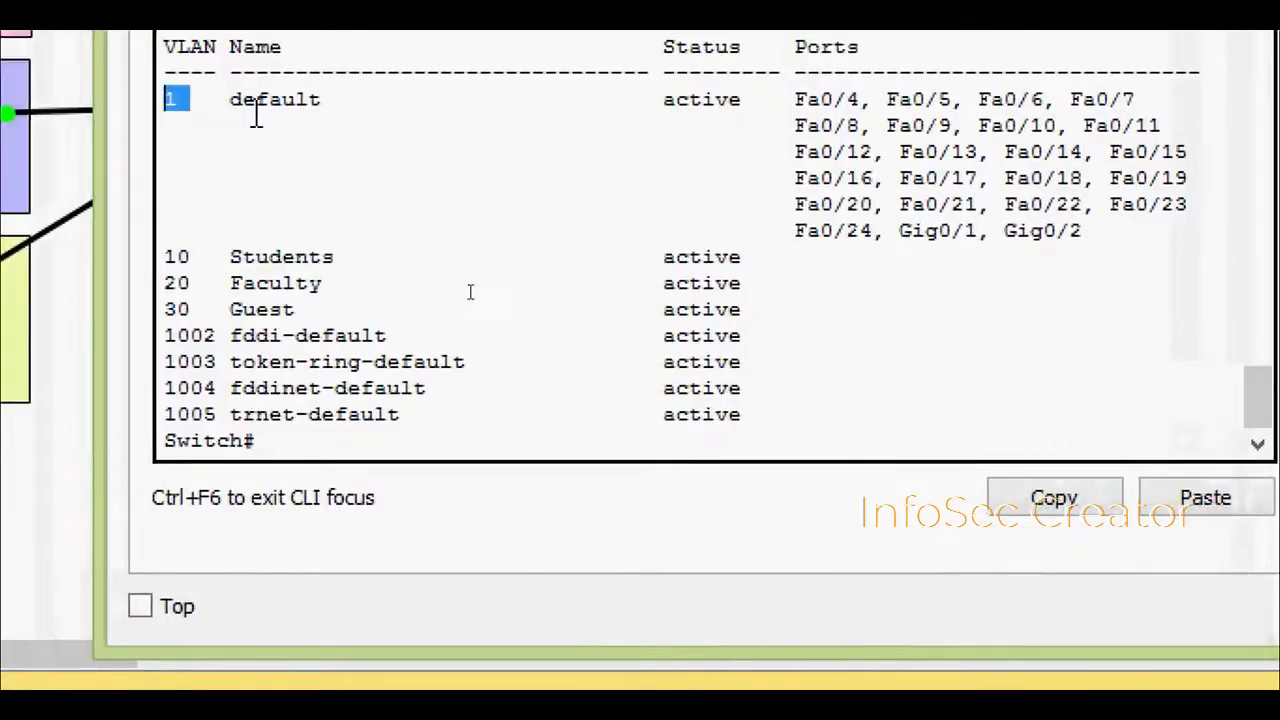
pyautogui.click(252, 437)
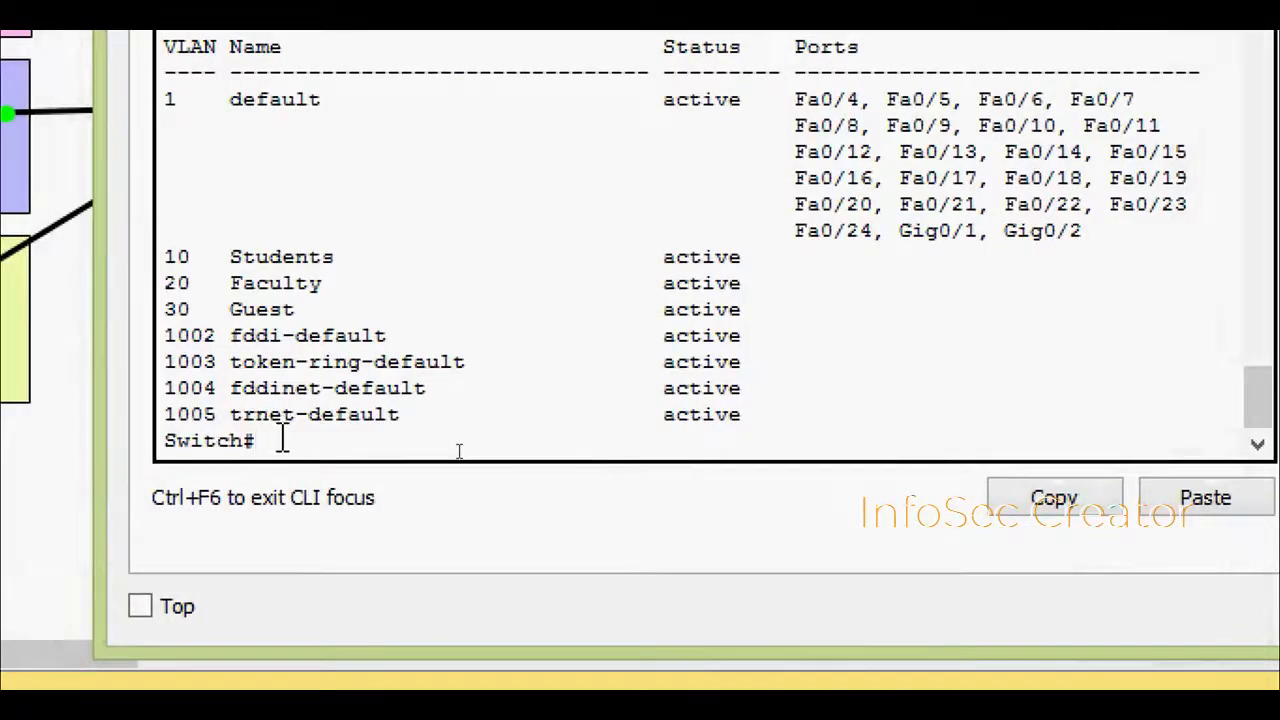
# Enter global configuration mode on S2 and select interface GigabitEthernet 0/1
pyautogui.write('conf')
pyautogui.press('Tab')
pyautogui.write('t')
pyautogui.press('Tab')
pyautogui.press('Return')
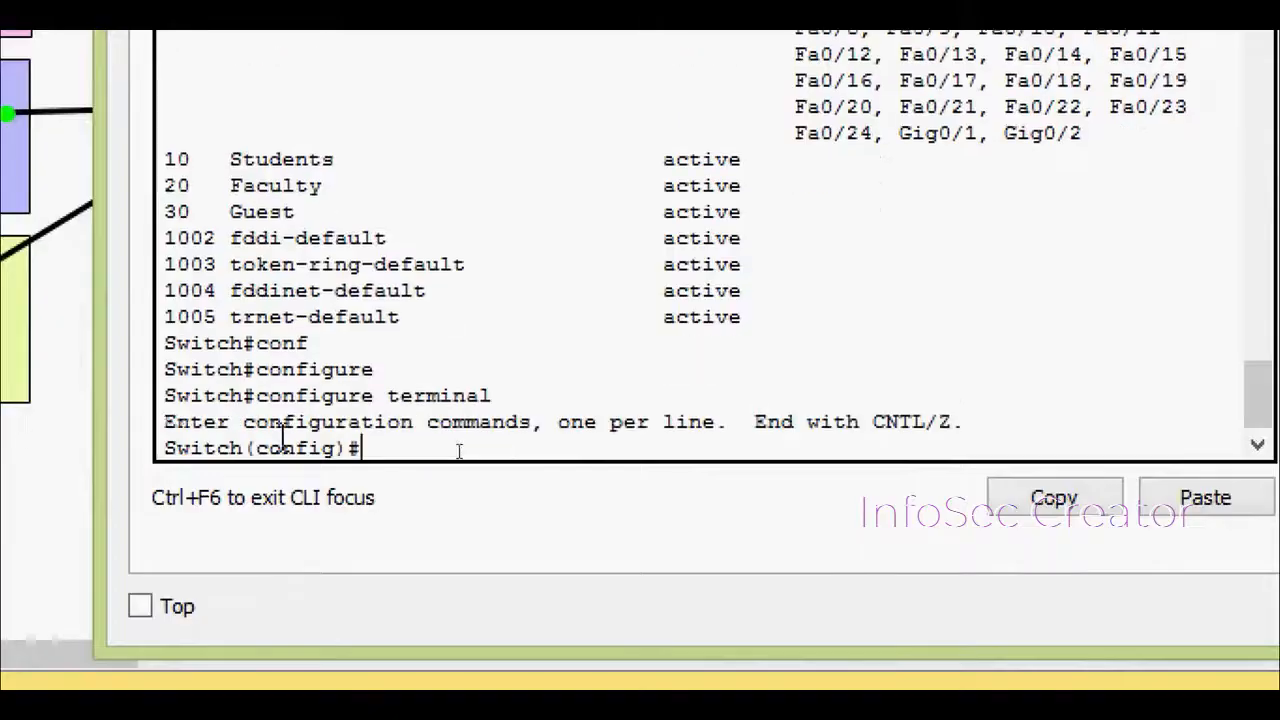
pyautogui.press('Return')
pyautogui.write('inter')
pyautogui.press('Tab')
pyautogui.write('g')
pyautogui.press('Tab')
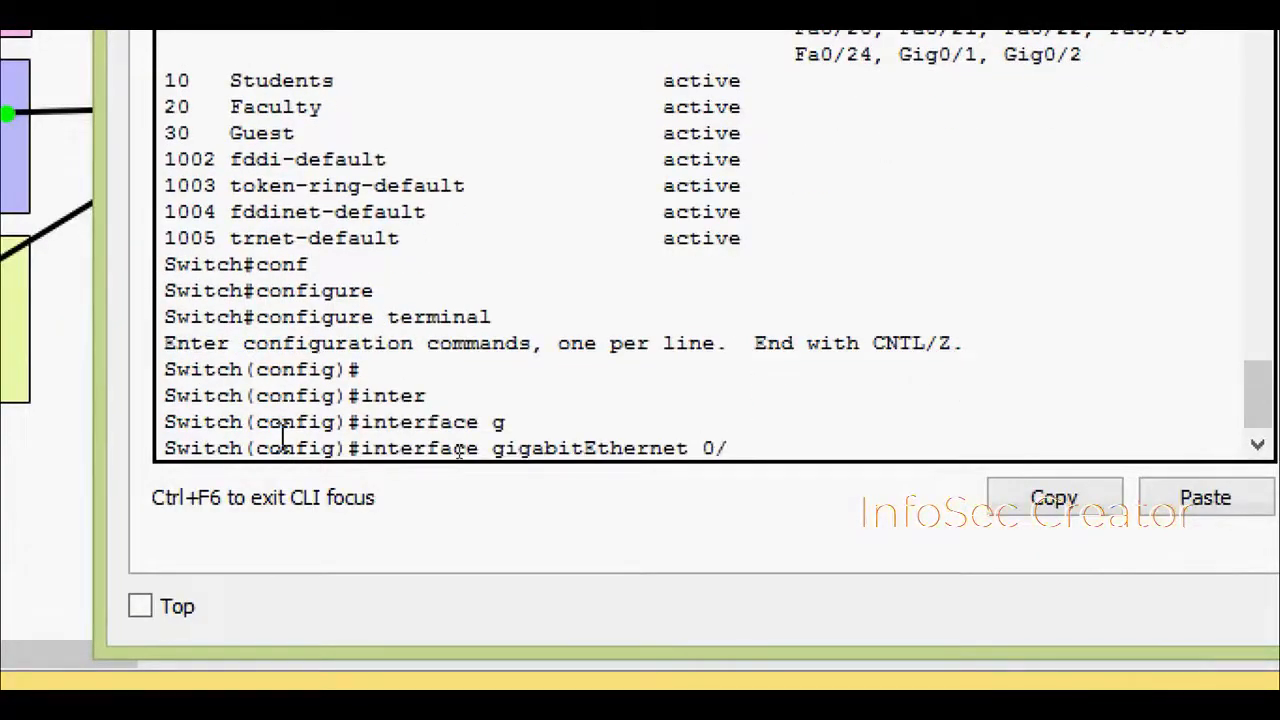
pyautogui.press('Return')
# Set S2's GigabitEthernet 0/1 to switchport mode trunk and return to privileged EXEC mode
pyautogui.write('swi')
pyautogui.press('Tab')
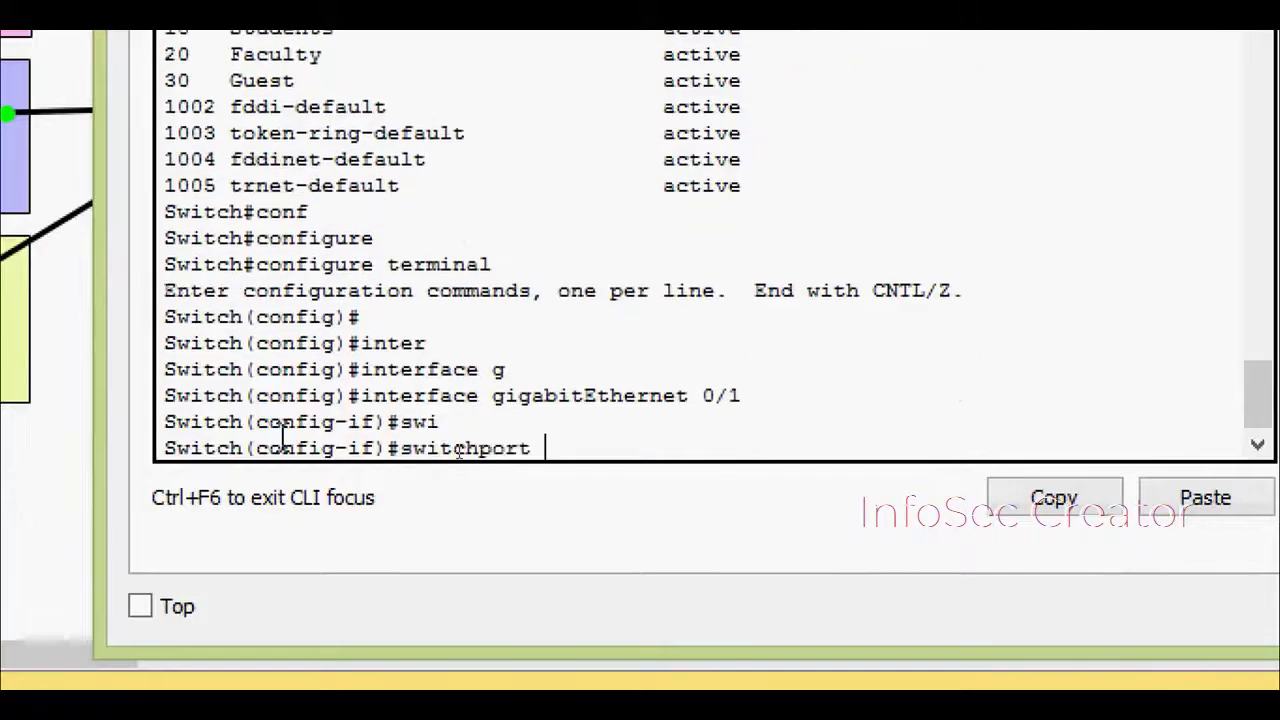
pyautogui.write('mo')
pyautogui.press('Tab')
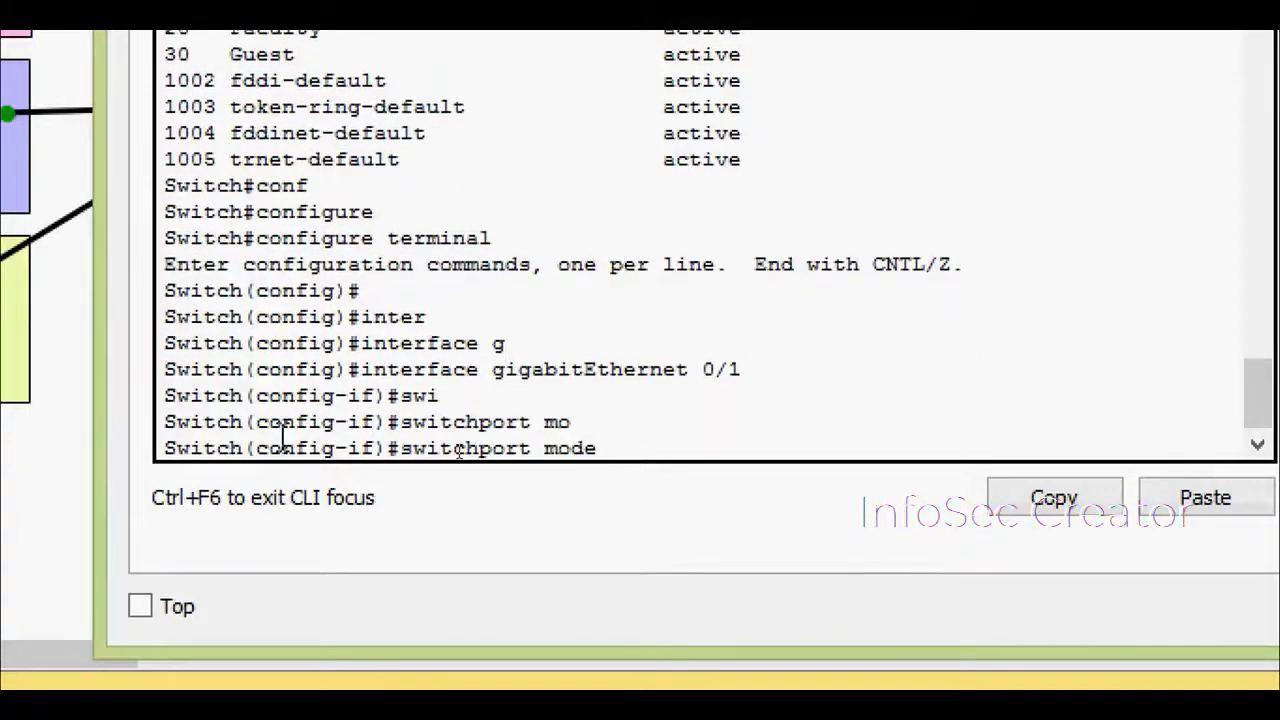
pyautogui.write('tr')
pyautogui.press('Tab')
pyautogui.press('Return')
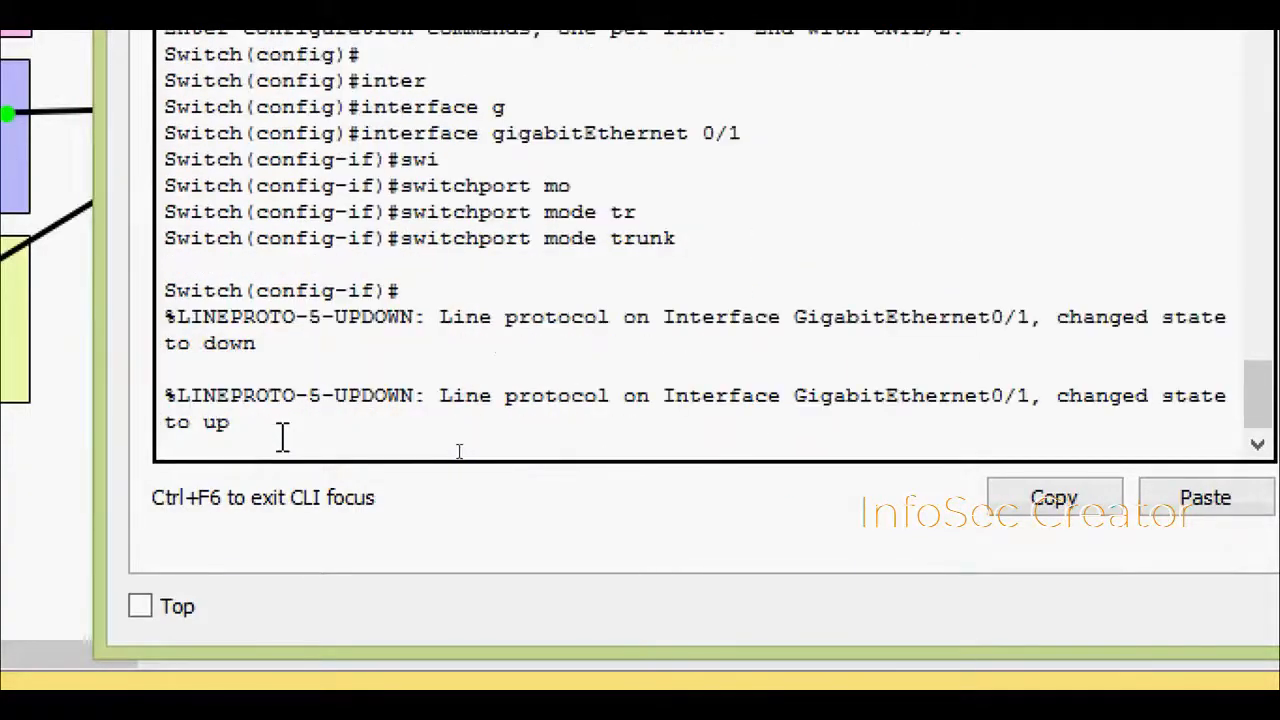
pyautogui.press('Return')
pyautogui.hotkey('ctrl', 'z')
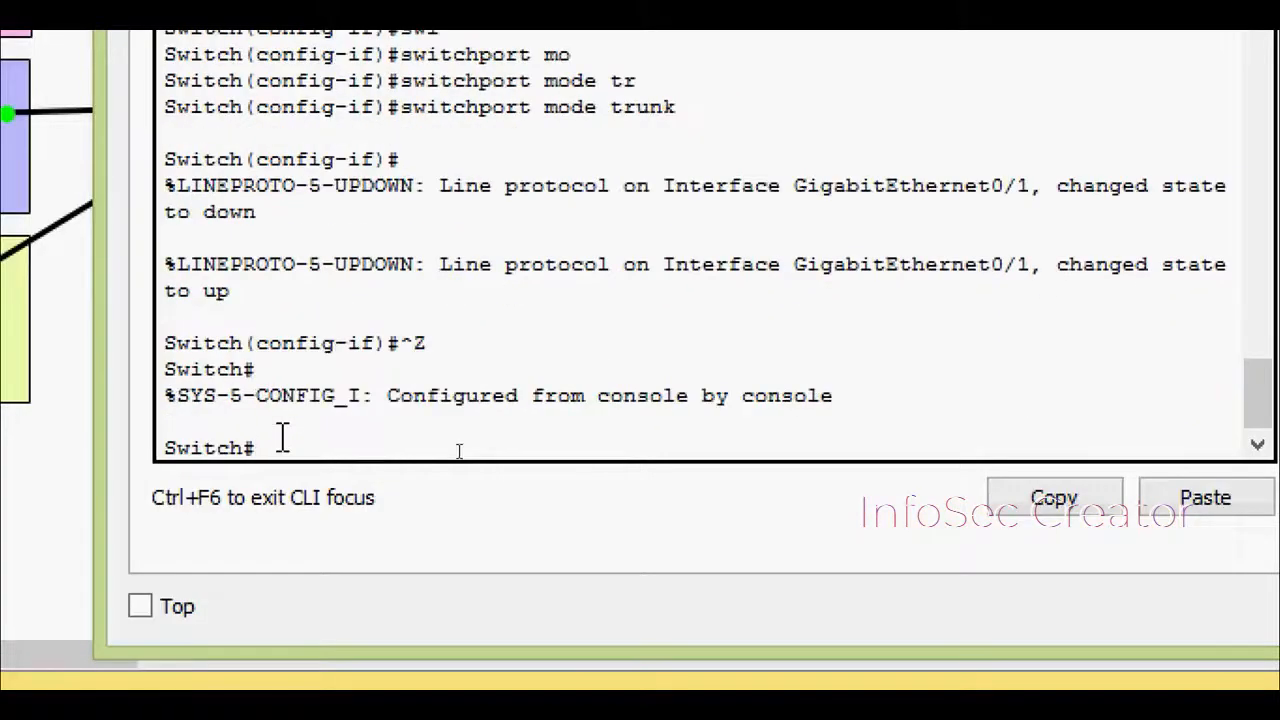
# Display S2's trunk ports with show interfaces trunk
pyautogui.write('sh')
pyautogui.press('Tab')
pyautogui.write('in')
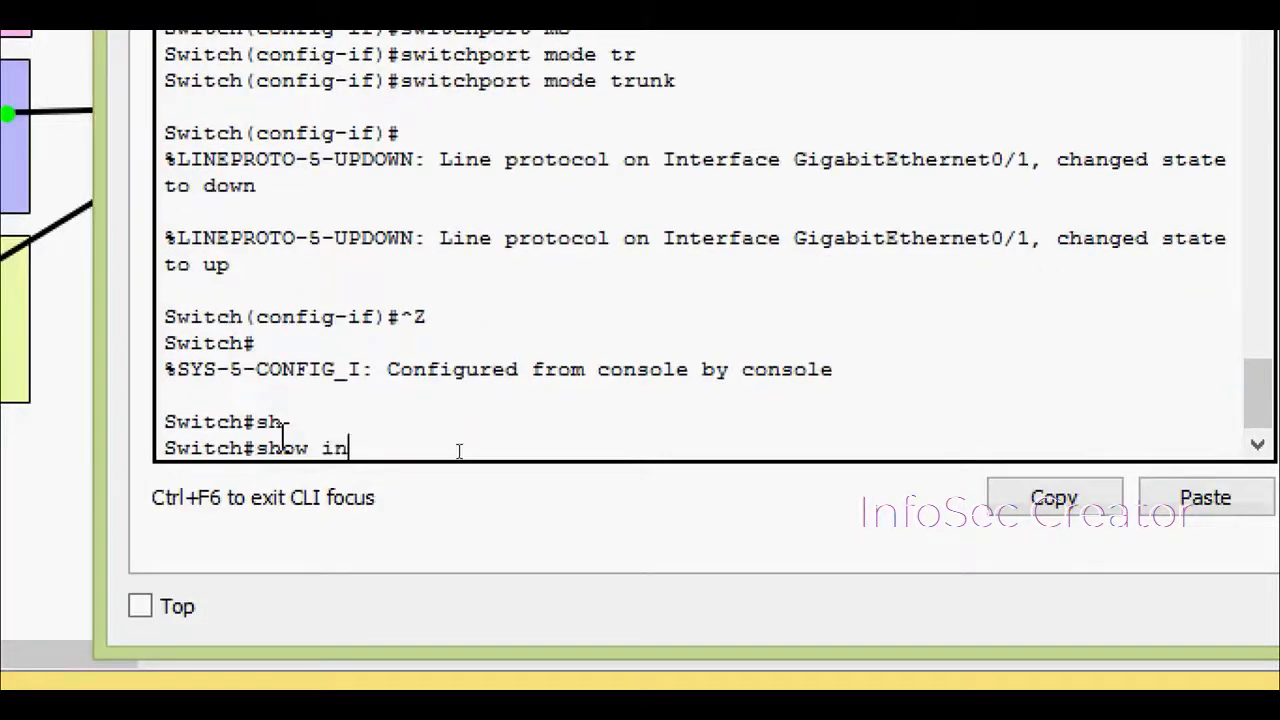
pyautogui.write('ter')
pyautogui.press('Tab')
pyautogui.write('tr')
pyautogui.press('Return')
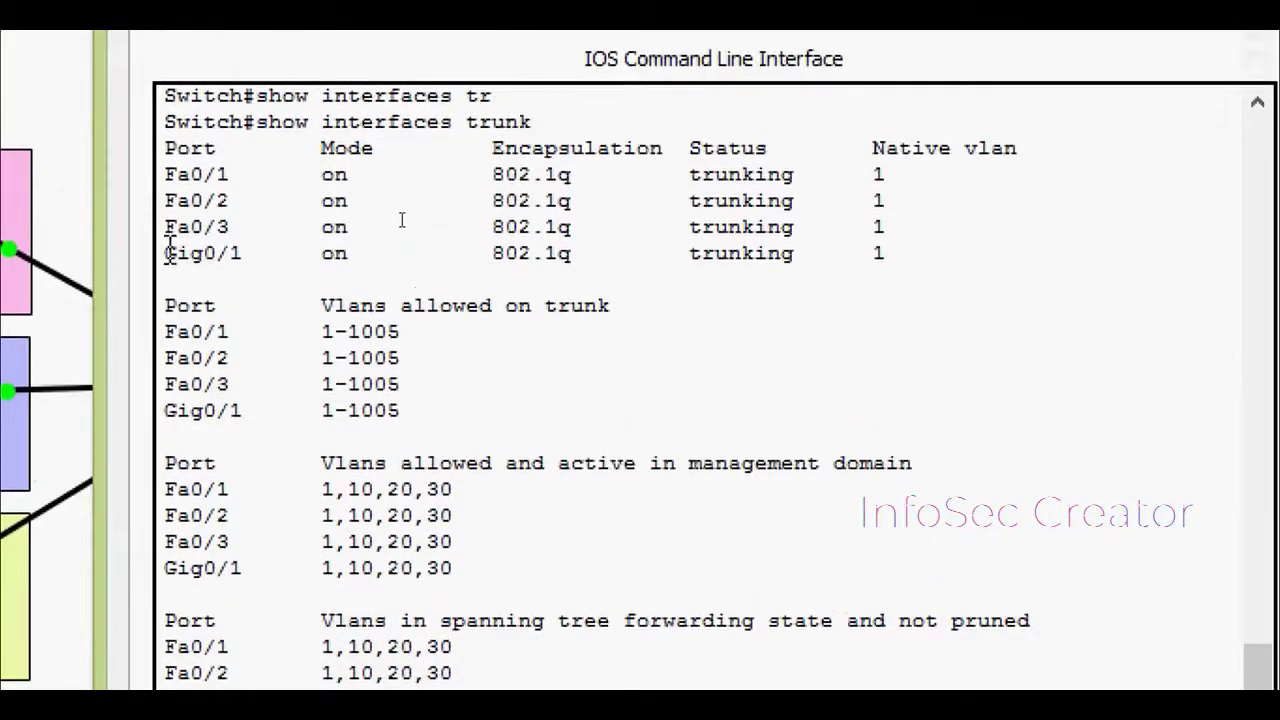
# Examine the Gig0/1 entries and the allowed VLANs in S2's trunk listing, then close S2's window
pyautogui.moveTo(165, 252); pyautogui.dragTo(246, 253)
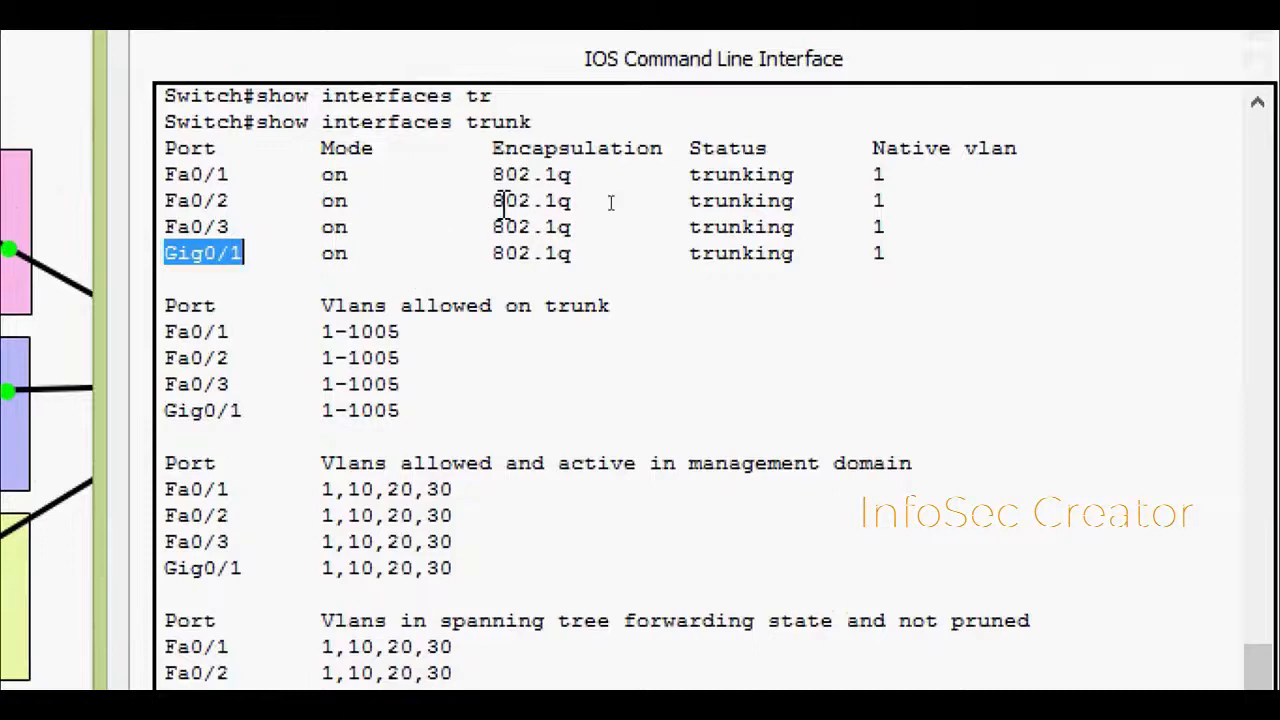
pyautogui.click(751, 295)
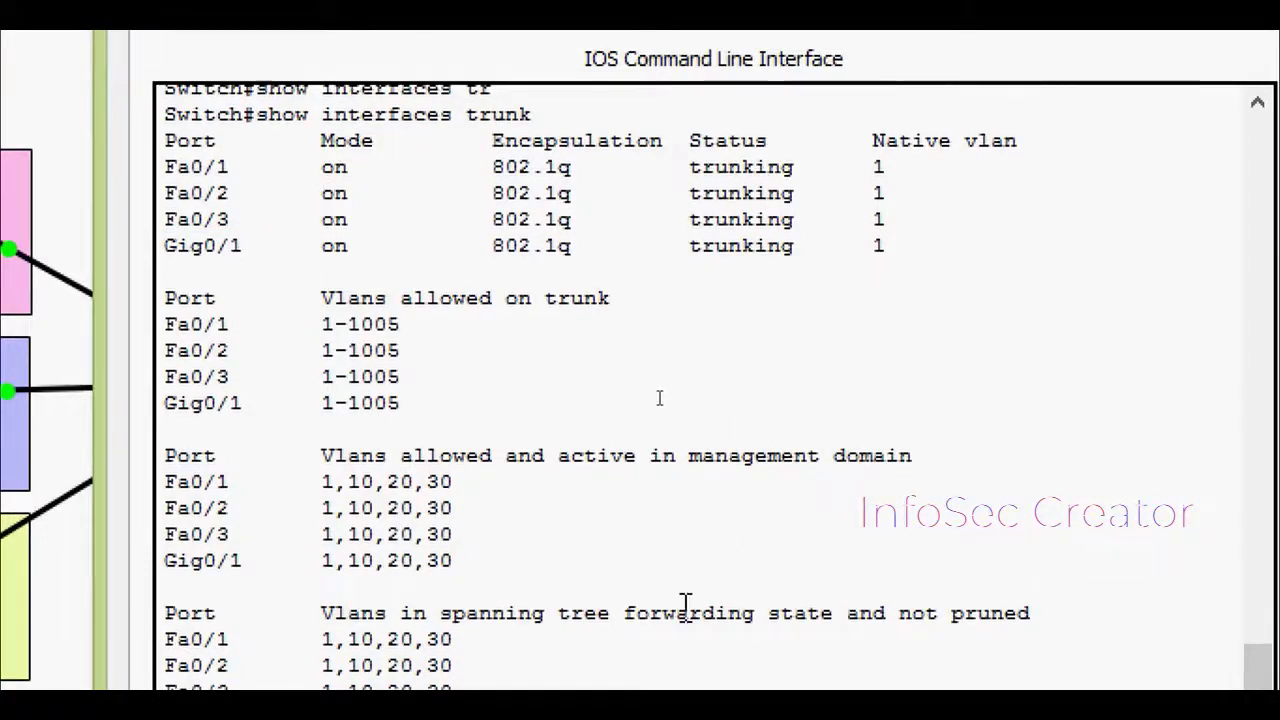
pyautogui.scroll(-2, 668, 616)
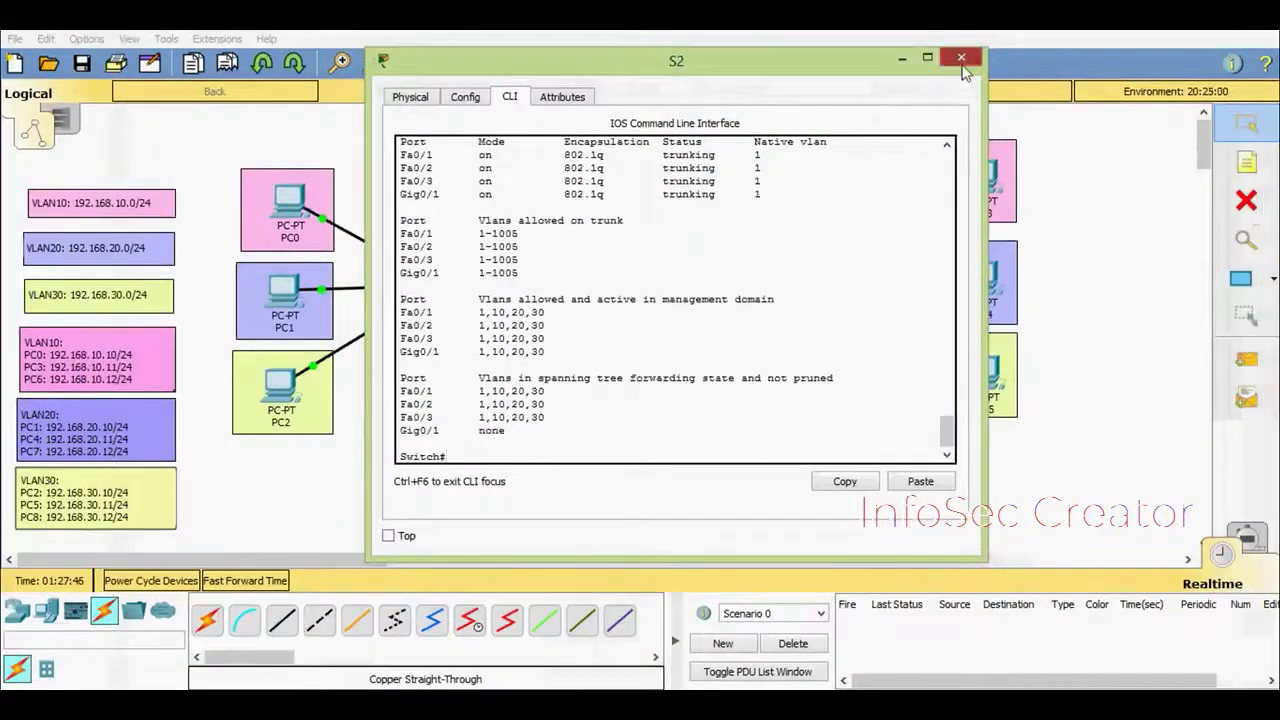
pyautogui.click(965, 61)
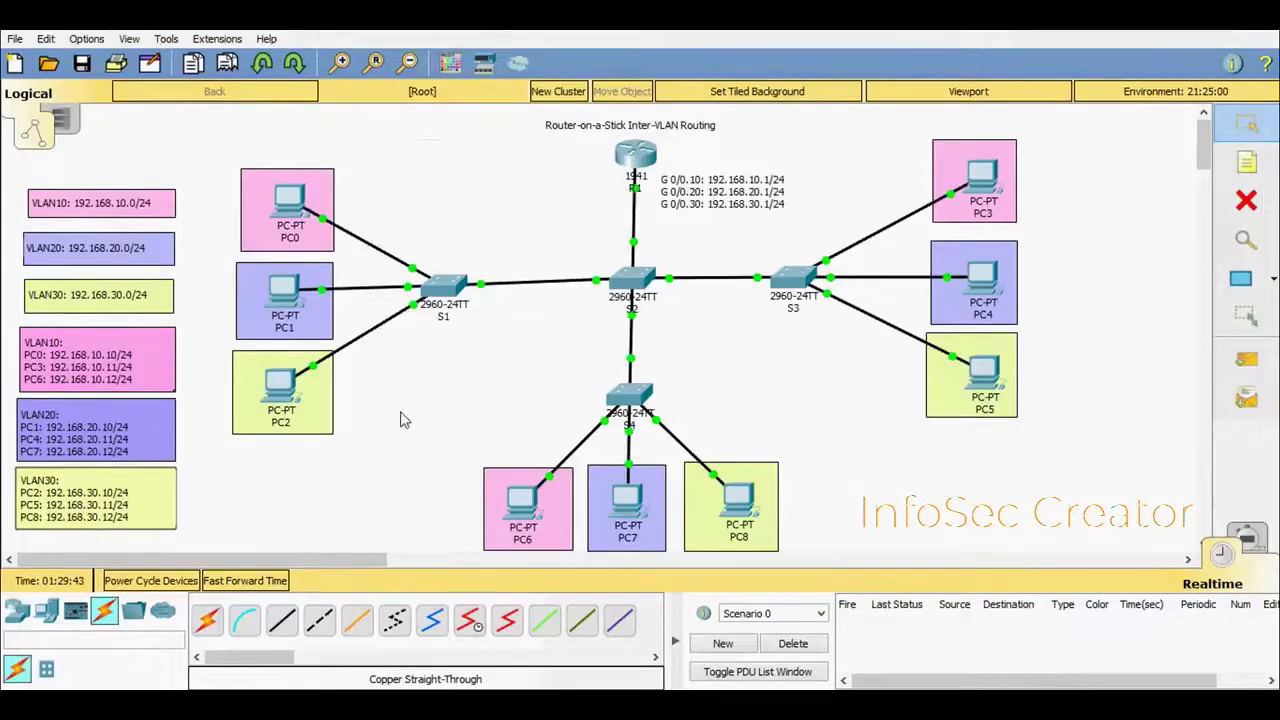
# Test connectivity within VLANs 10 and 20 by sending simple PDUs from PC0 to PC3 and from PC1 to PC4
pyautogui.click(1246, 358)
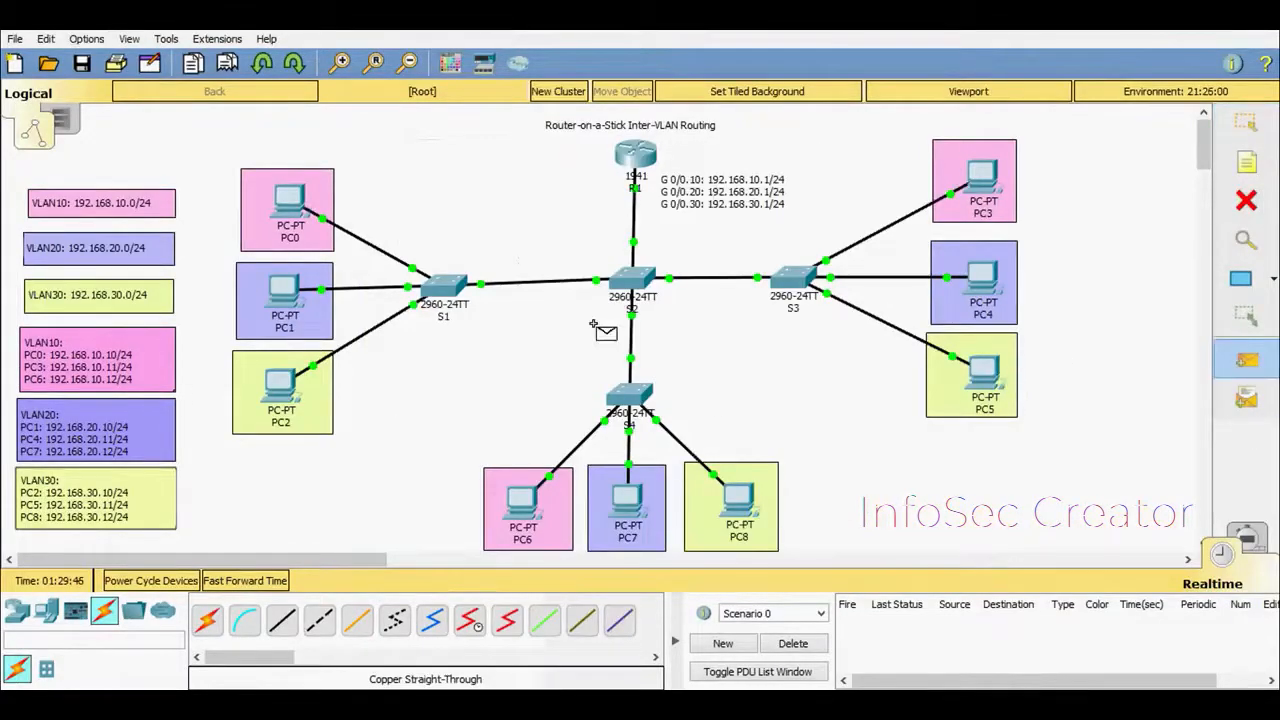
pyautogui.click(297, 212)
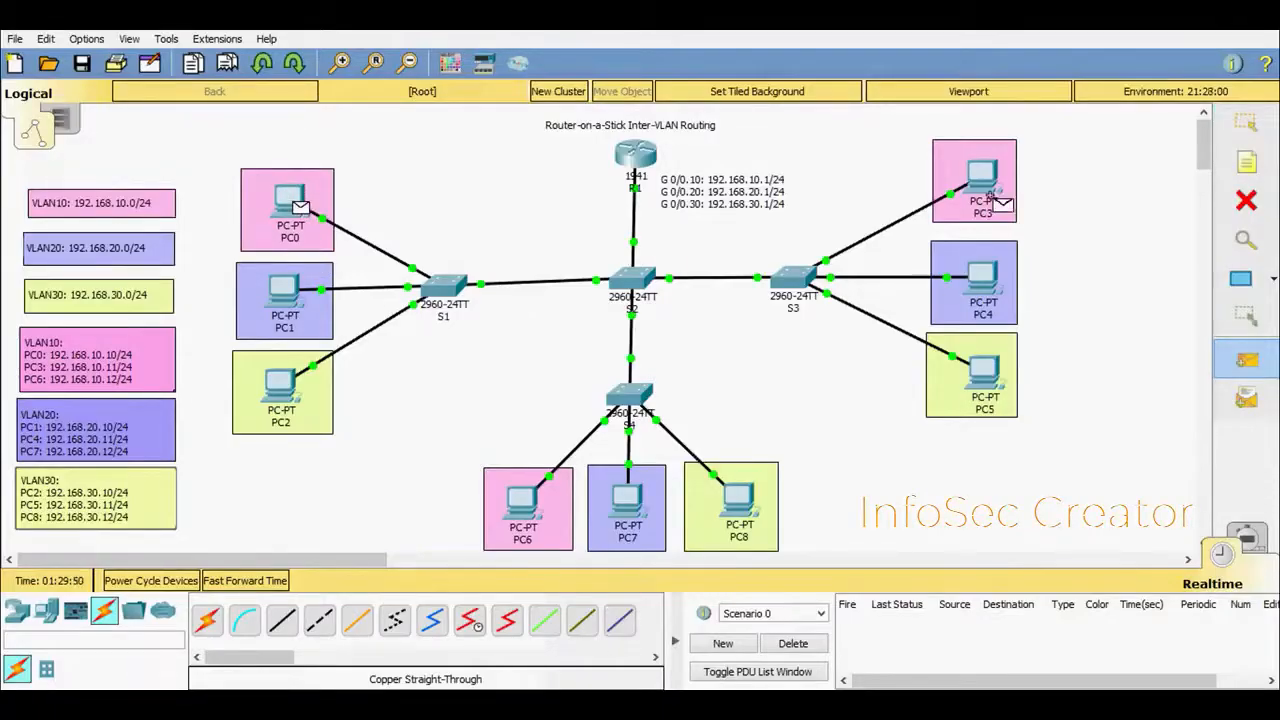
pyautogui.click(990, 192)
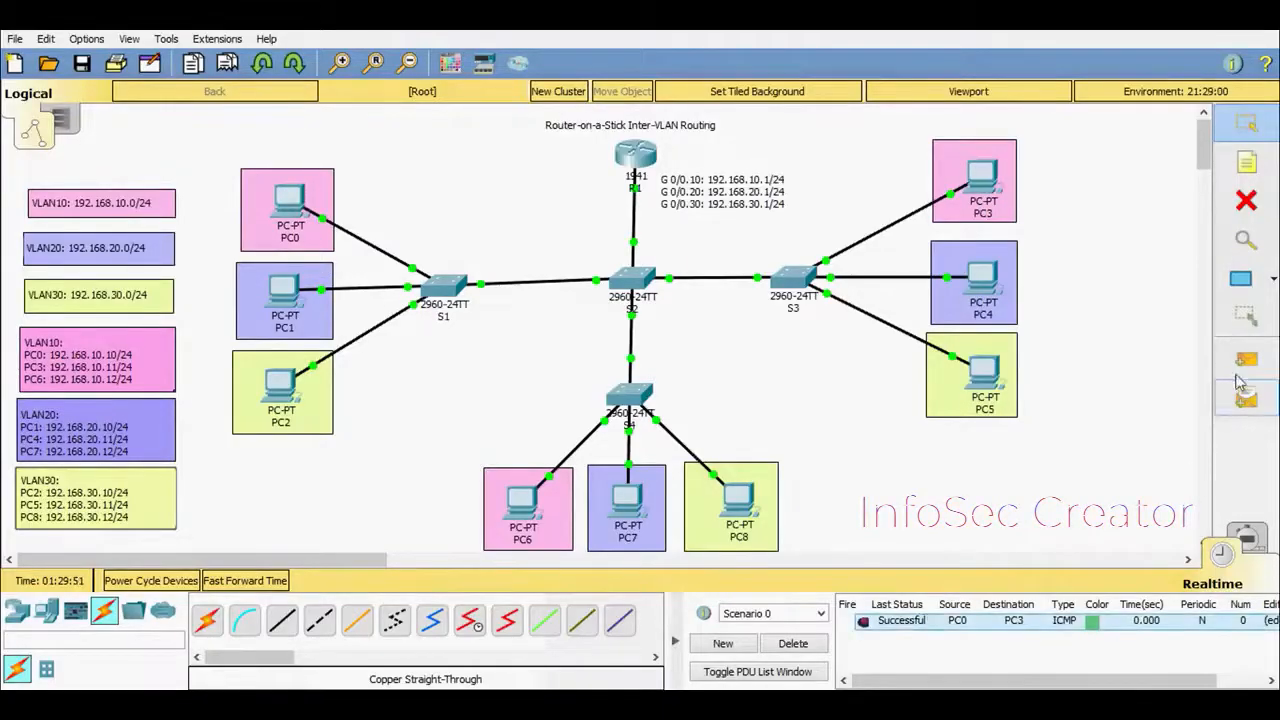
pyautogui.click(1245, 360)
pyautogui.click(290, 295)
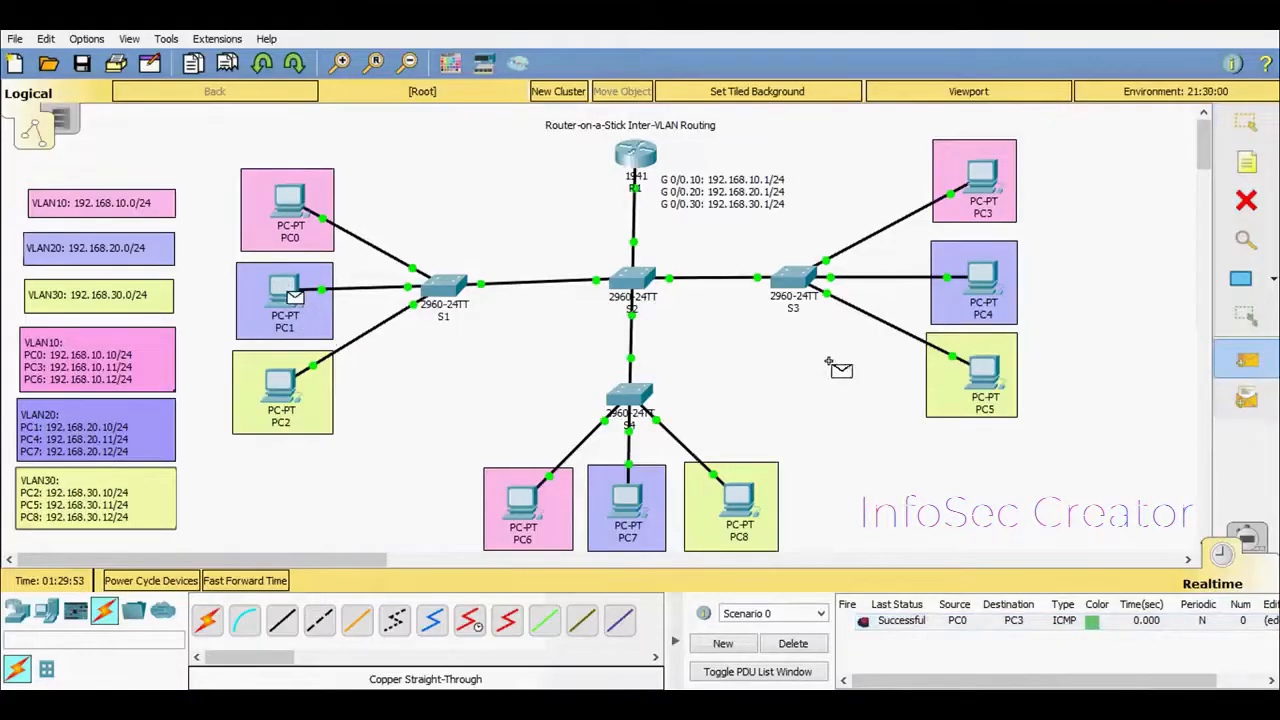
pyautogui.click(985, 282)
# Test connectivity within VLAN 30 with a simple PDU from PC5 to PC8, and delete the scenario's PDUs
pyautogui.click(1245, 360)
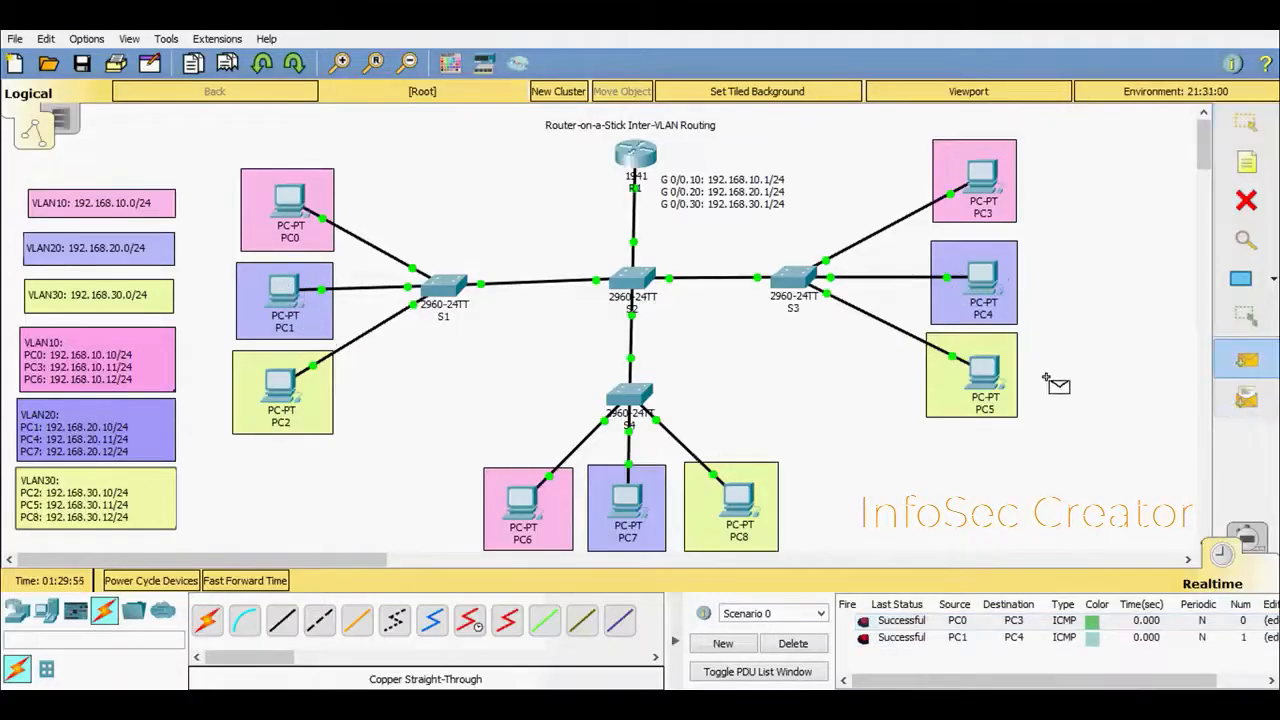
pyautogui.click(985, 378)
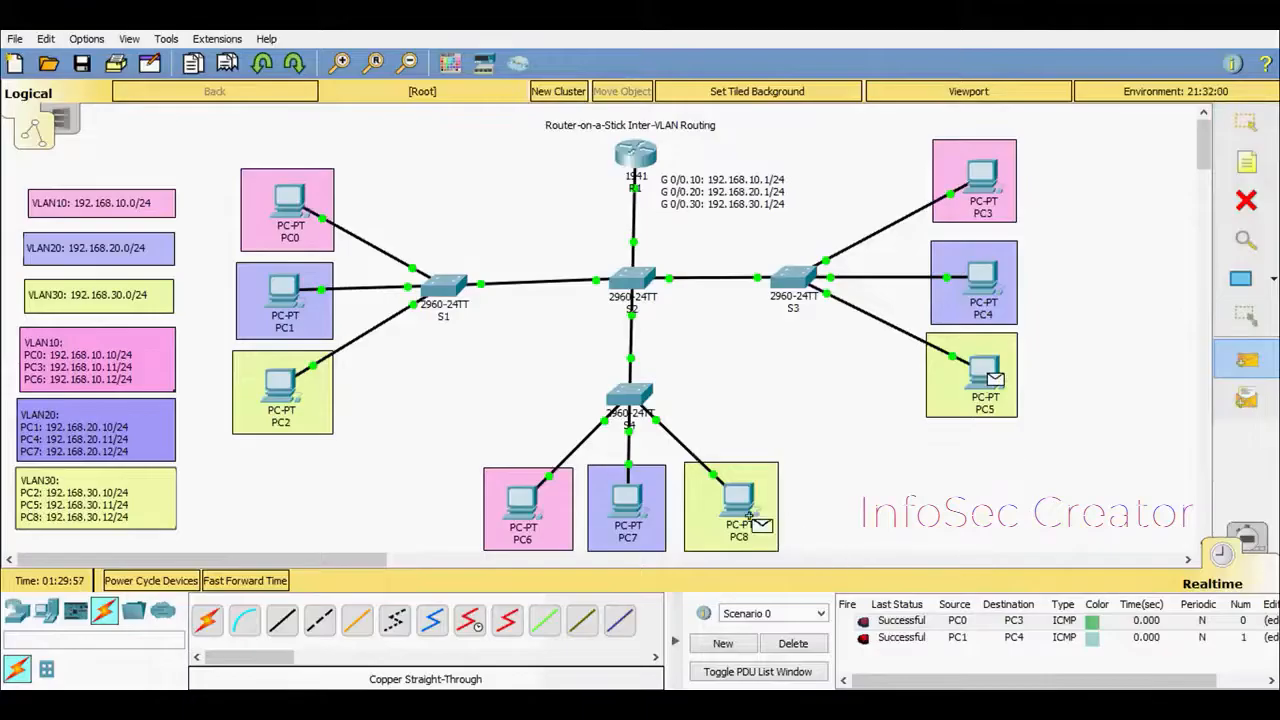
pyautogui.click(750, 516)
pyautogui.click(793, 643)
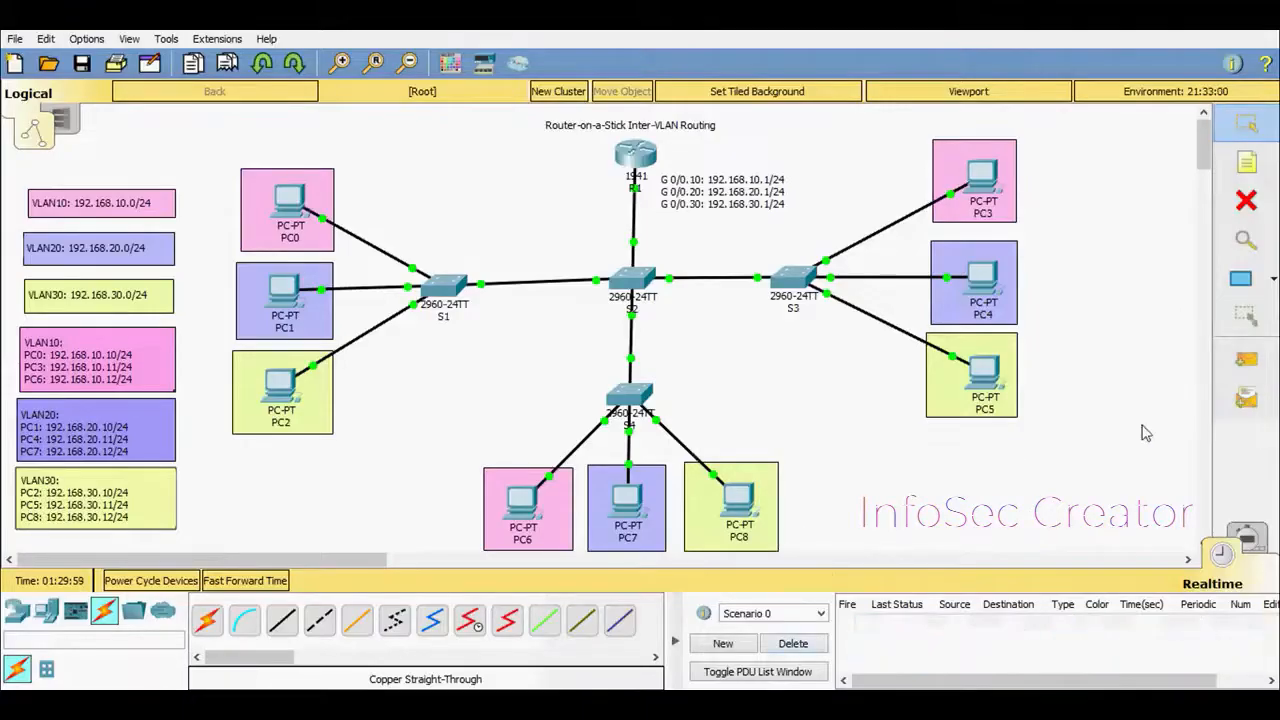
# Test inter-VLAN routing on S1's hosts with simple PDUs from PC0 to PC1 and from PC2 to PC1
pyautogui.click(1245, 360)
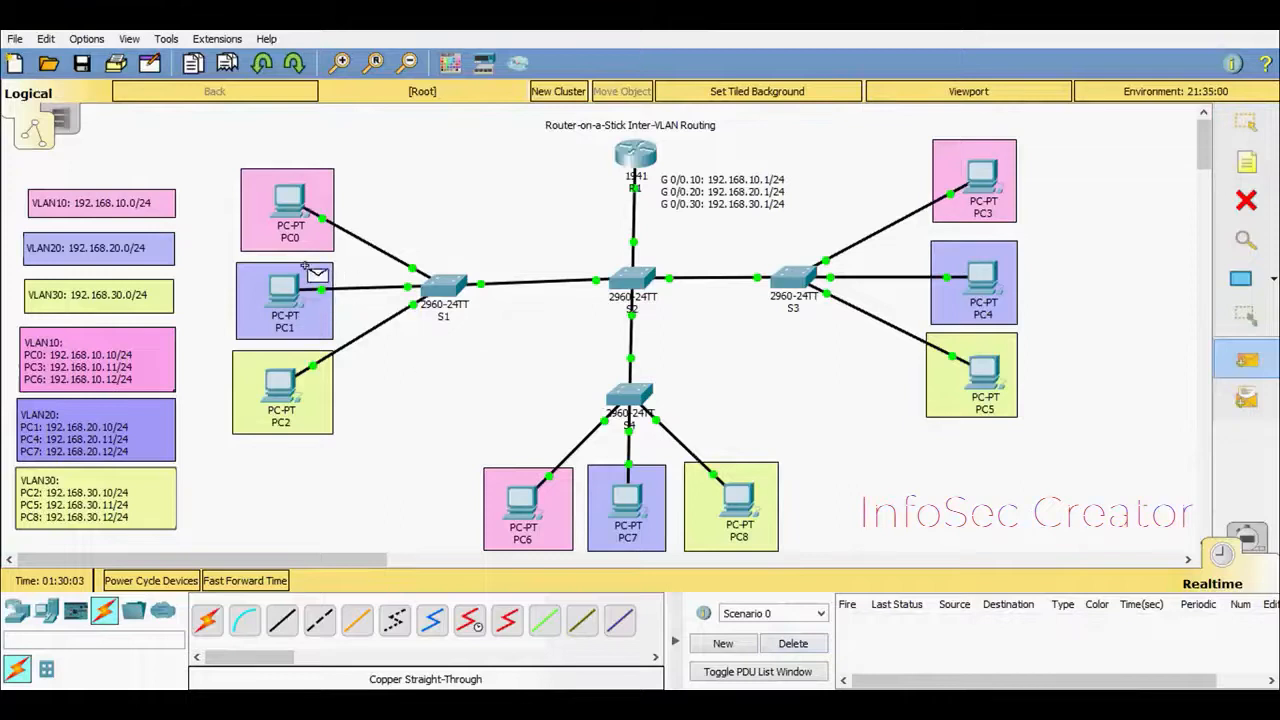
pyautogui.click(298, 205)
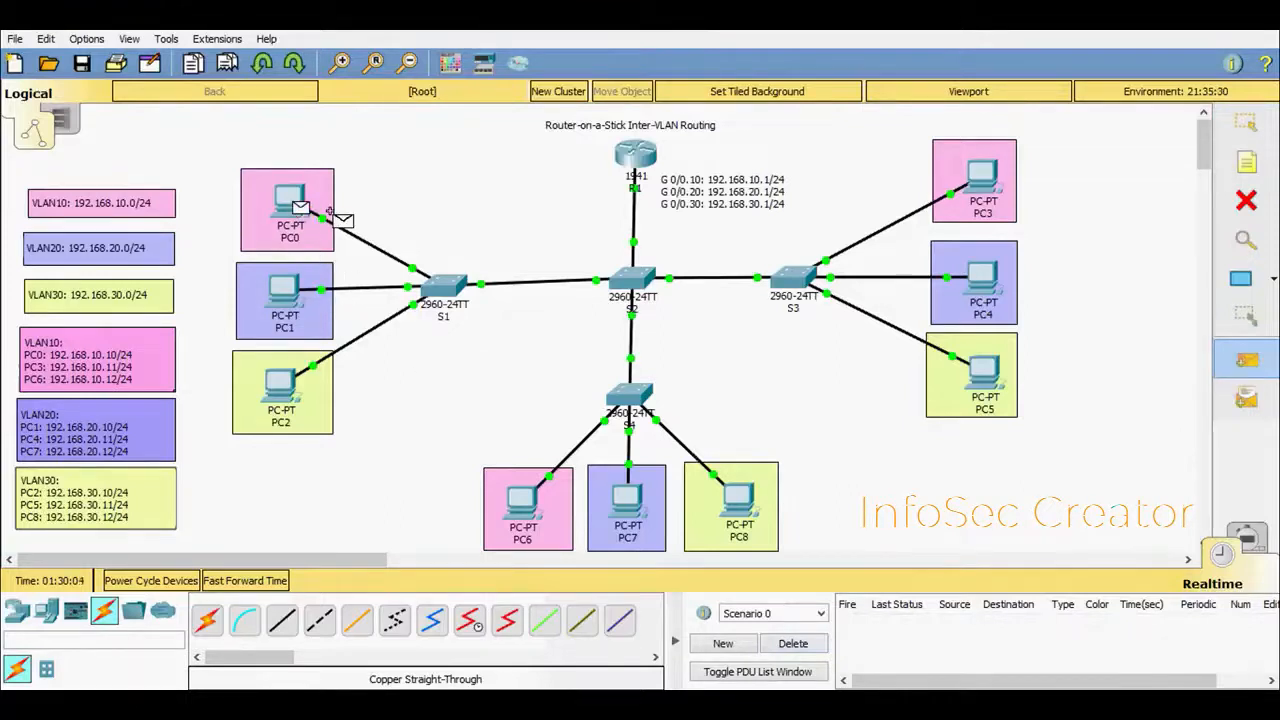
pyautogui.click(294, 294)
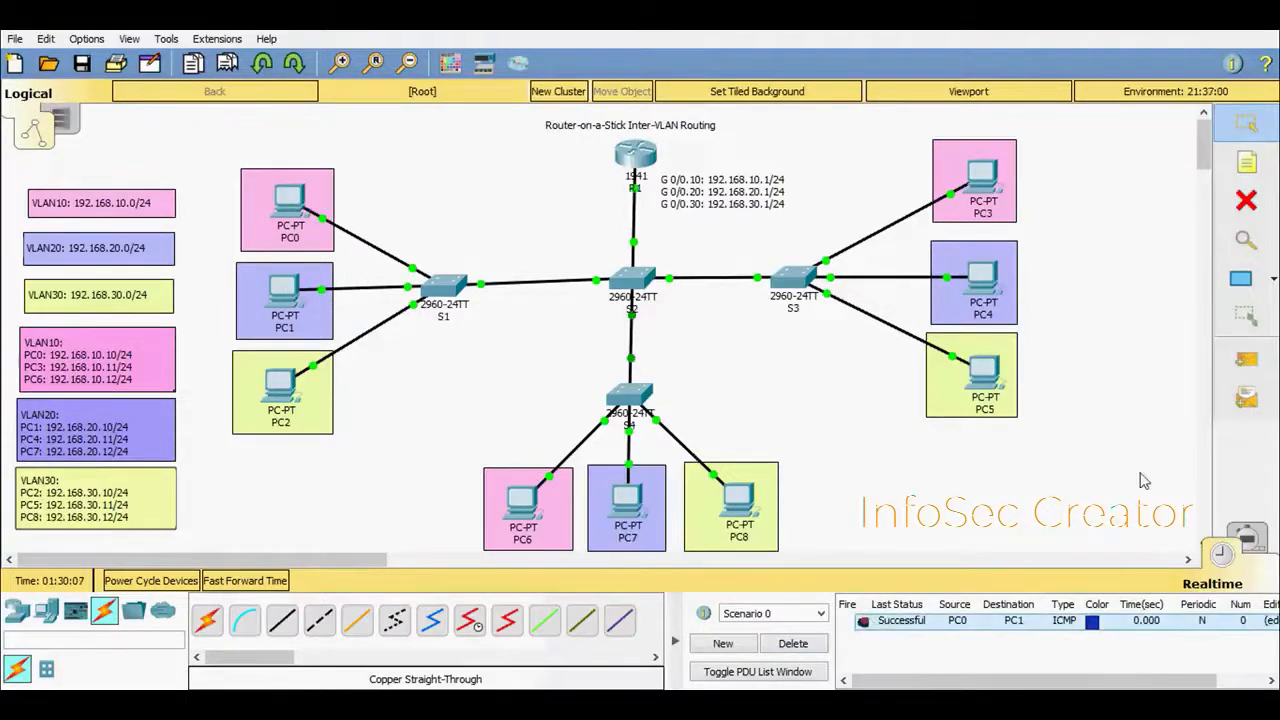
pyautogui.click(1246, 359)
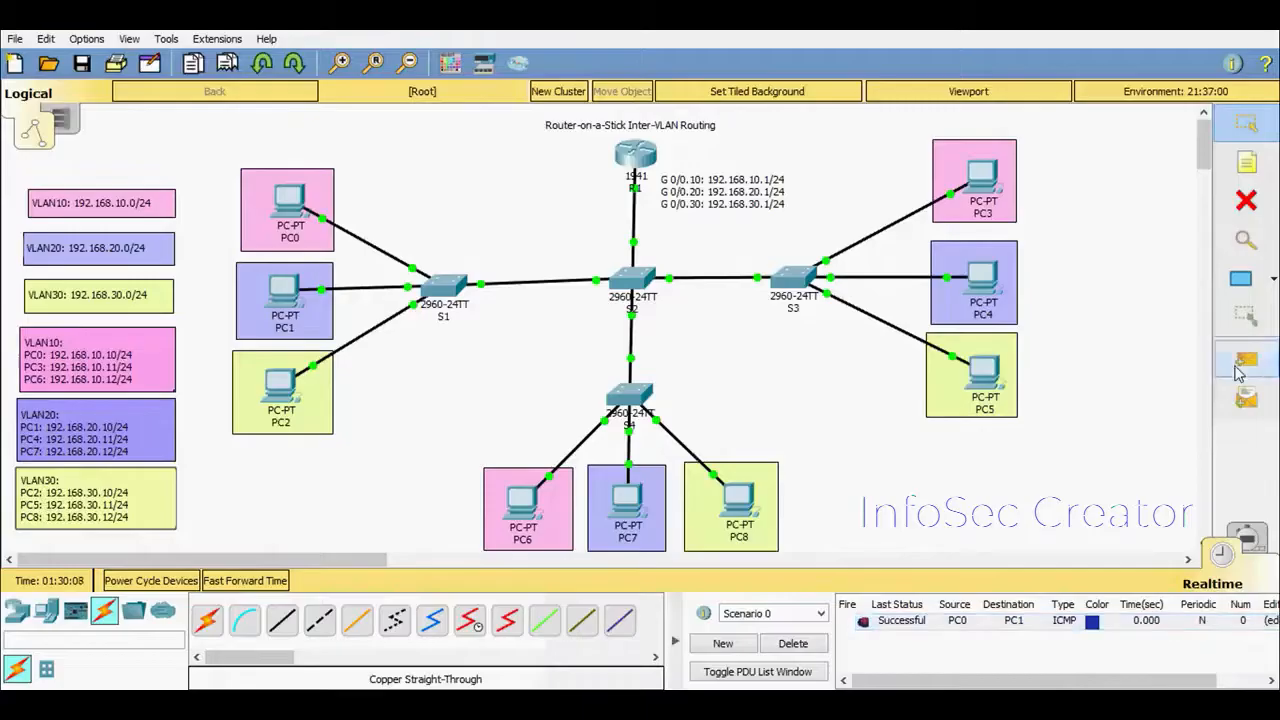
pyautogui.click(286, 384)
pyautogui.click(290, 300)
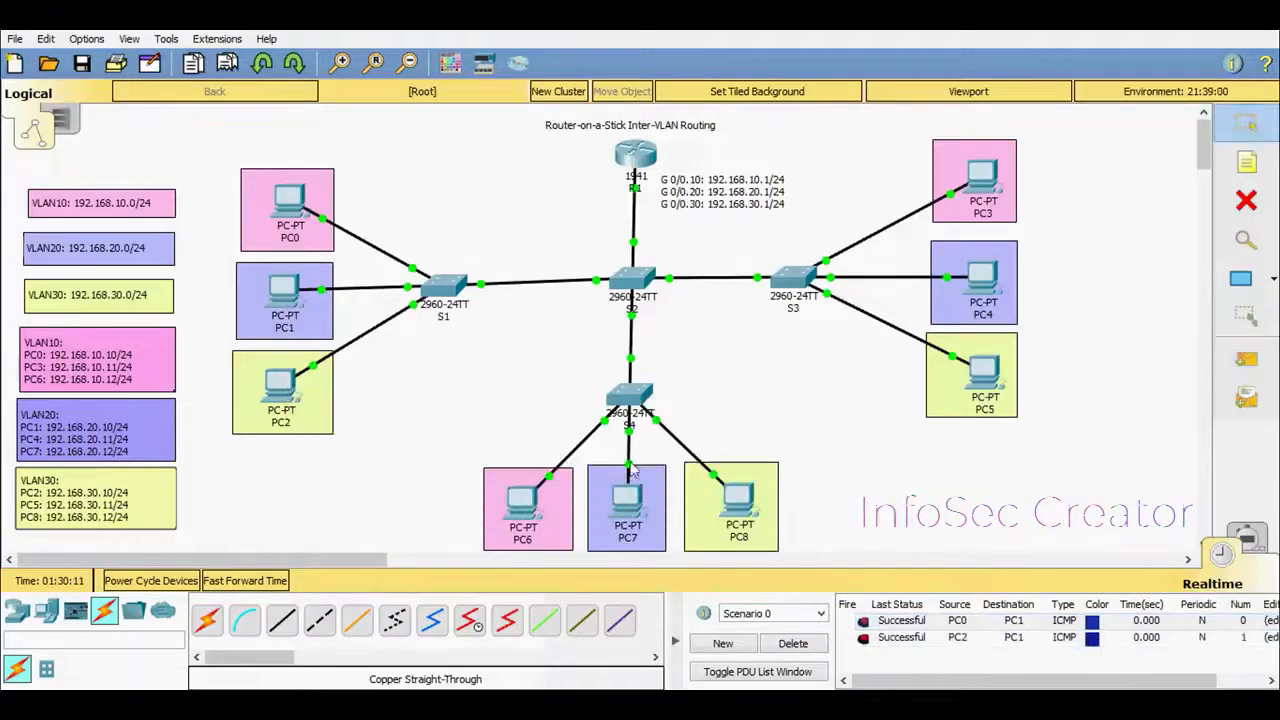
# Send a simple PDU from PC6 in VLAN 10 to PC5 in VLAN 30, and clear the scenario's PDUs
pyautogui.click(884, 640)
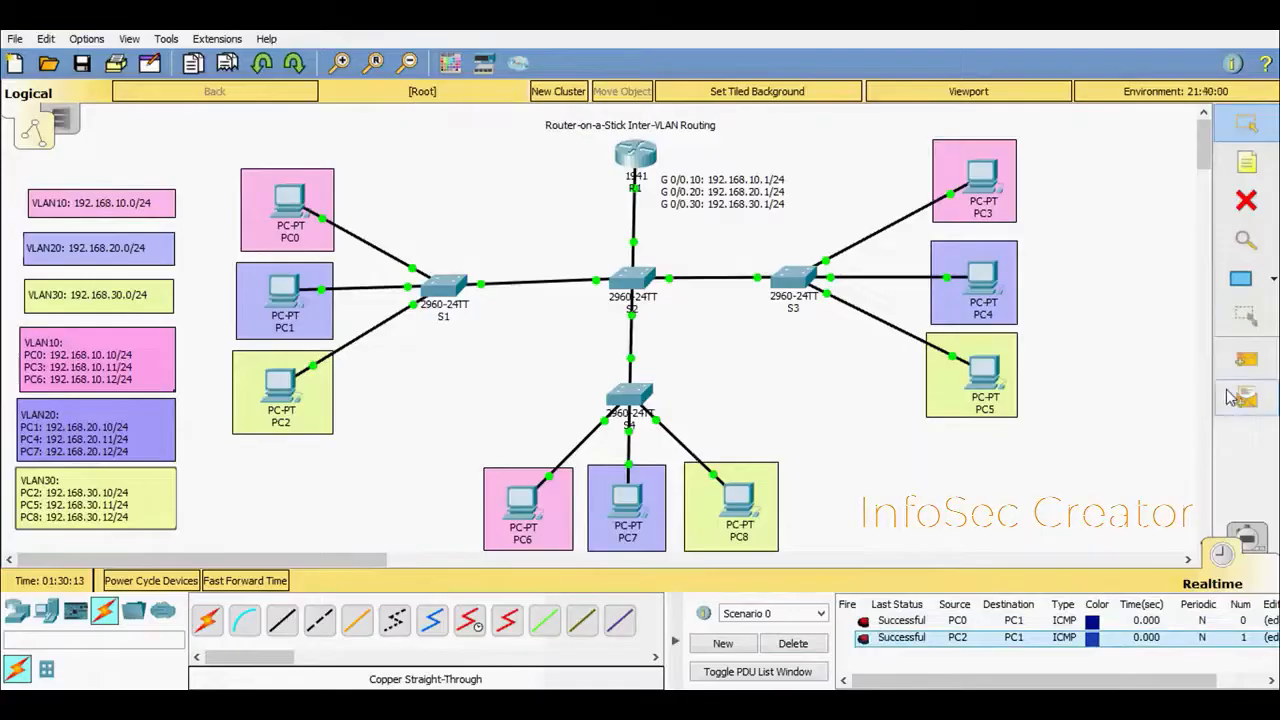
pyautogui.click(1246, 359)
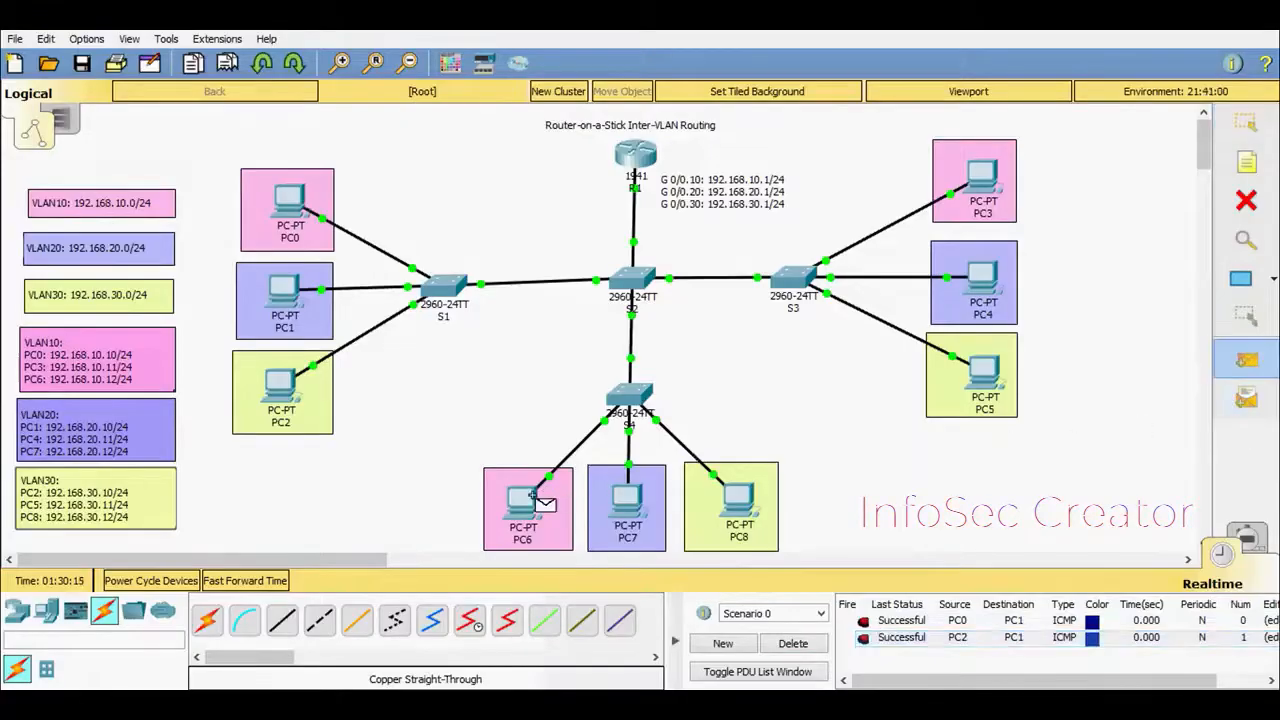
pyautogui.click(985, 372)
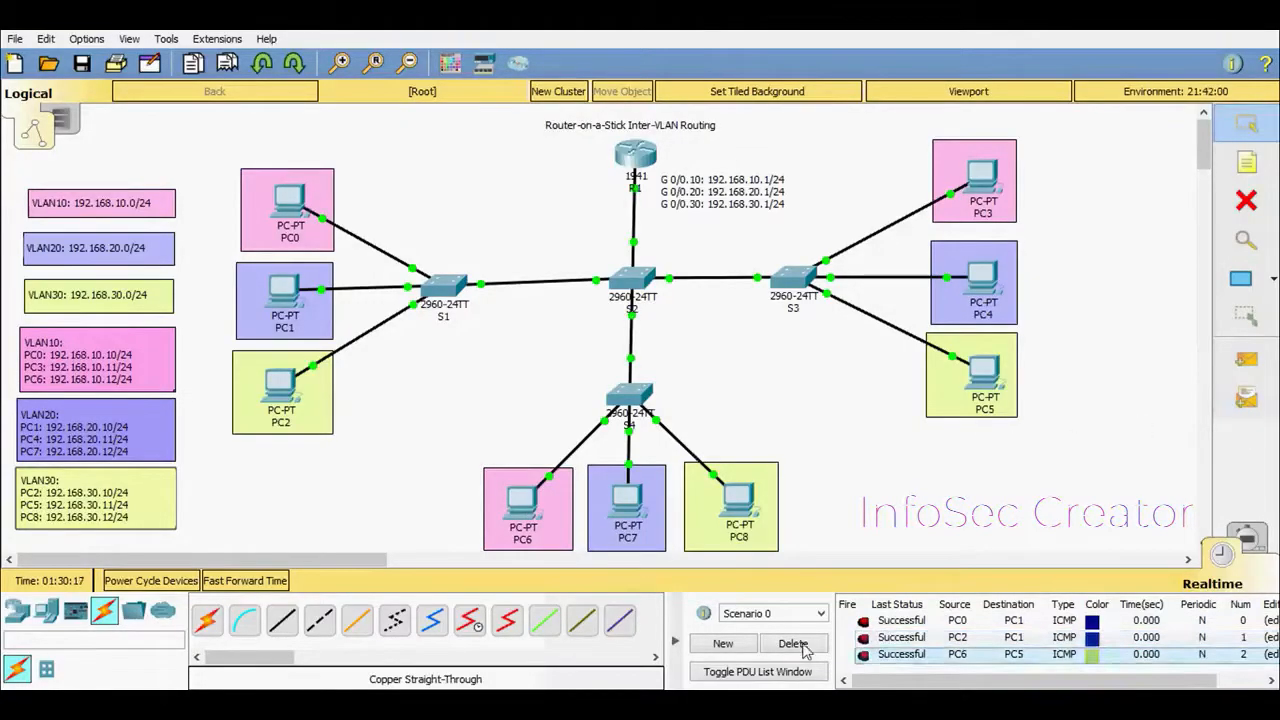
# Send a simple PDU from PC5 in VLAN 30 to PC7 in VLAN 20, and delete it from the scenario
pyautogui.click(1246, 359)
pyautogui.click(985, 372)
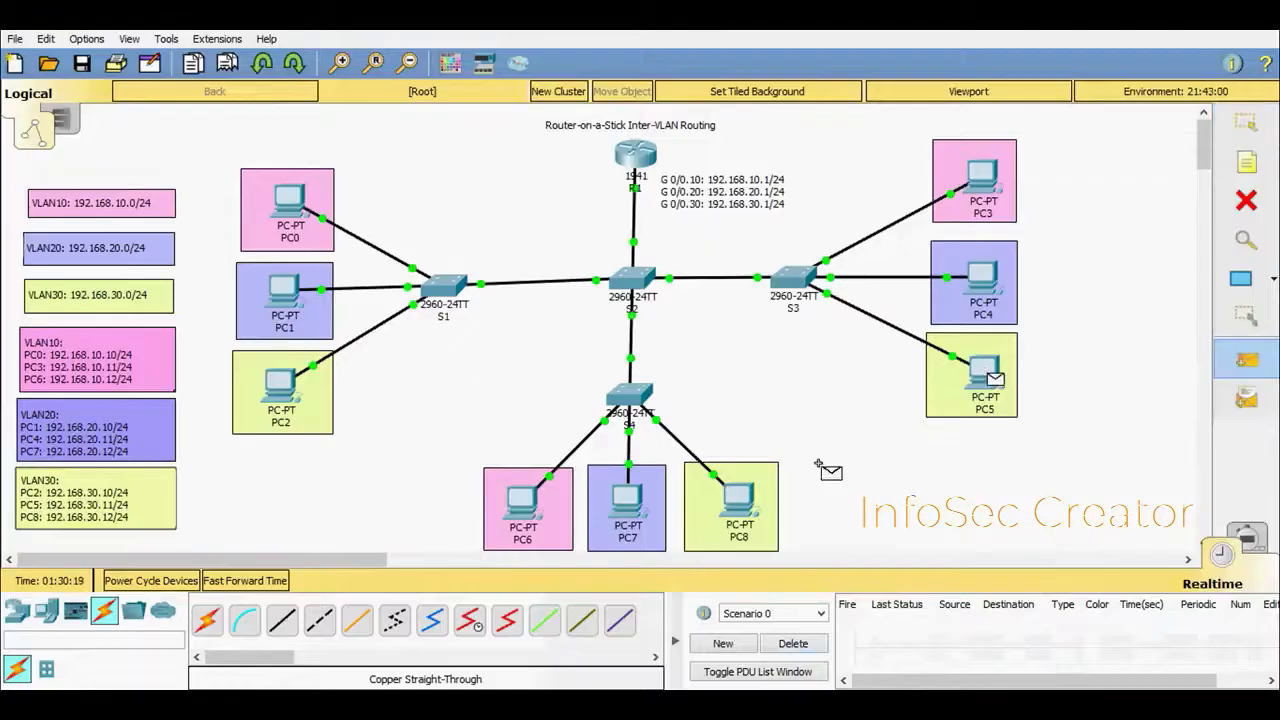
pyautogui.click(628, 505)
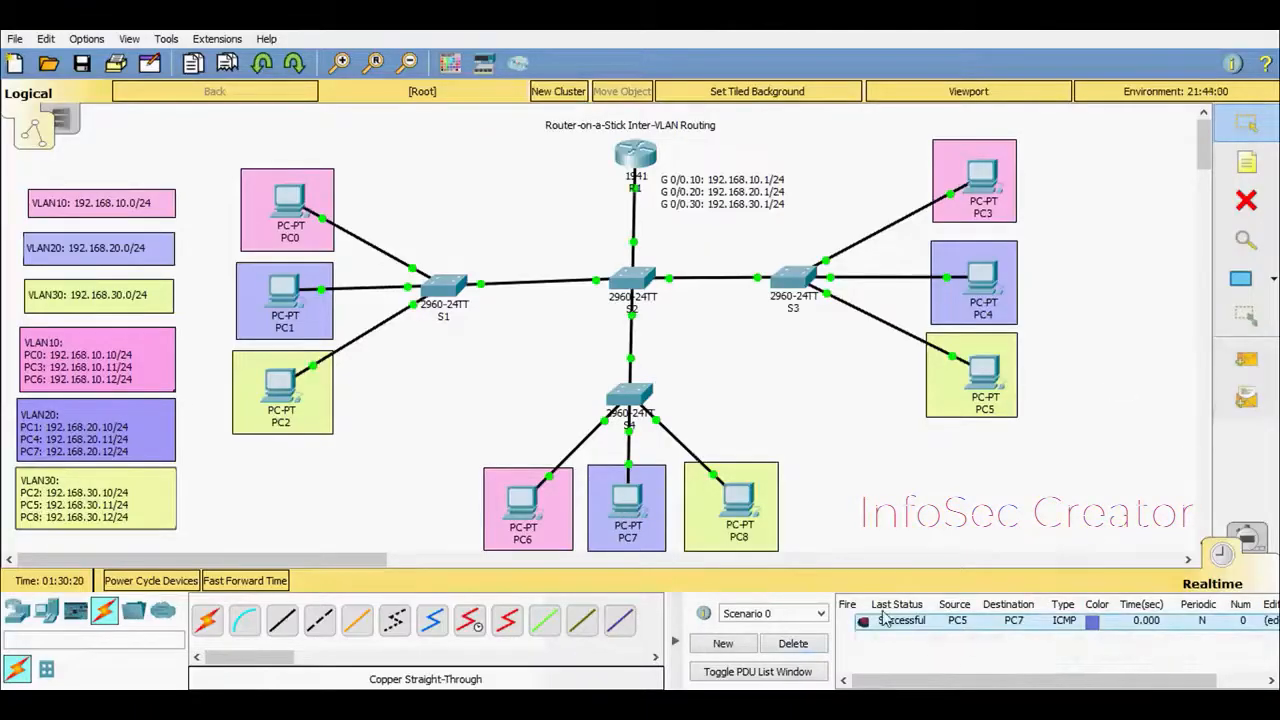
pyautogui.click(815, 643)
# Test routing between VLANs 20 and 30 with a simple PDU from PC4 to PC5, and delete it from the scenario
pyautogui.click(1246, 359)
pyautogui.click(983, 285)
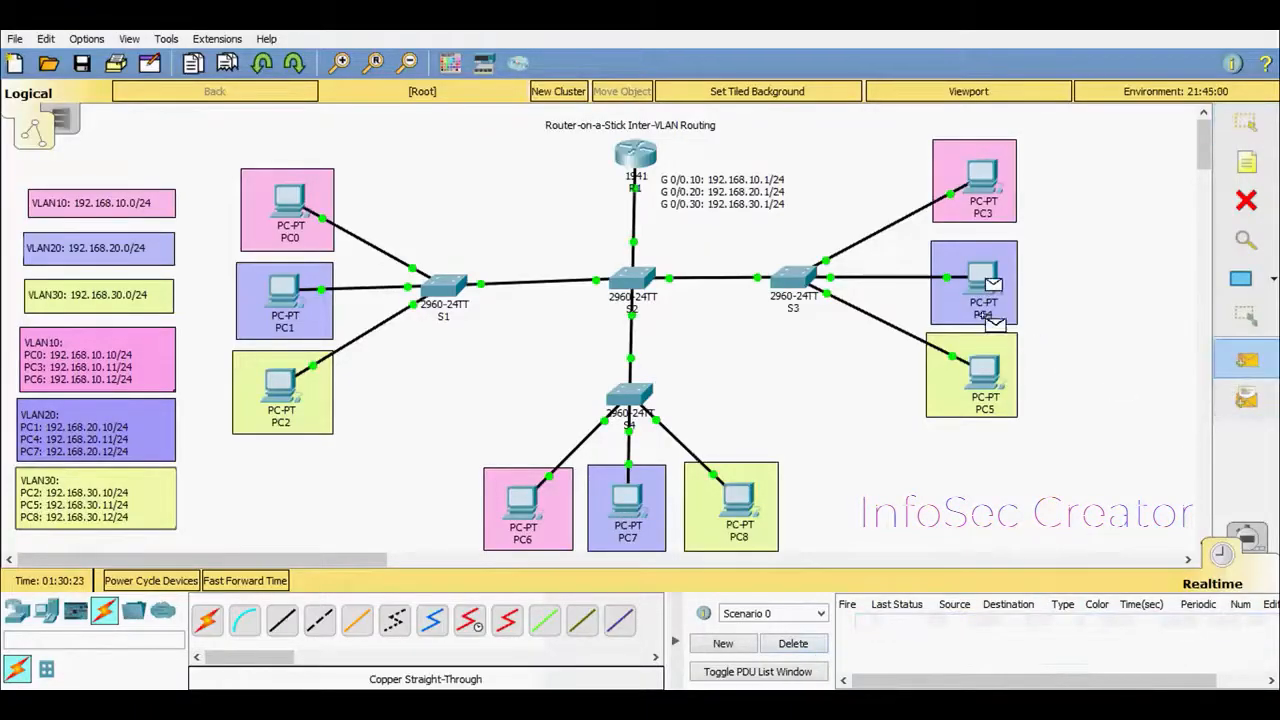
pyautogui.click(985, 375)
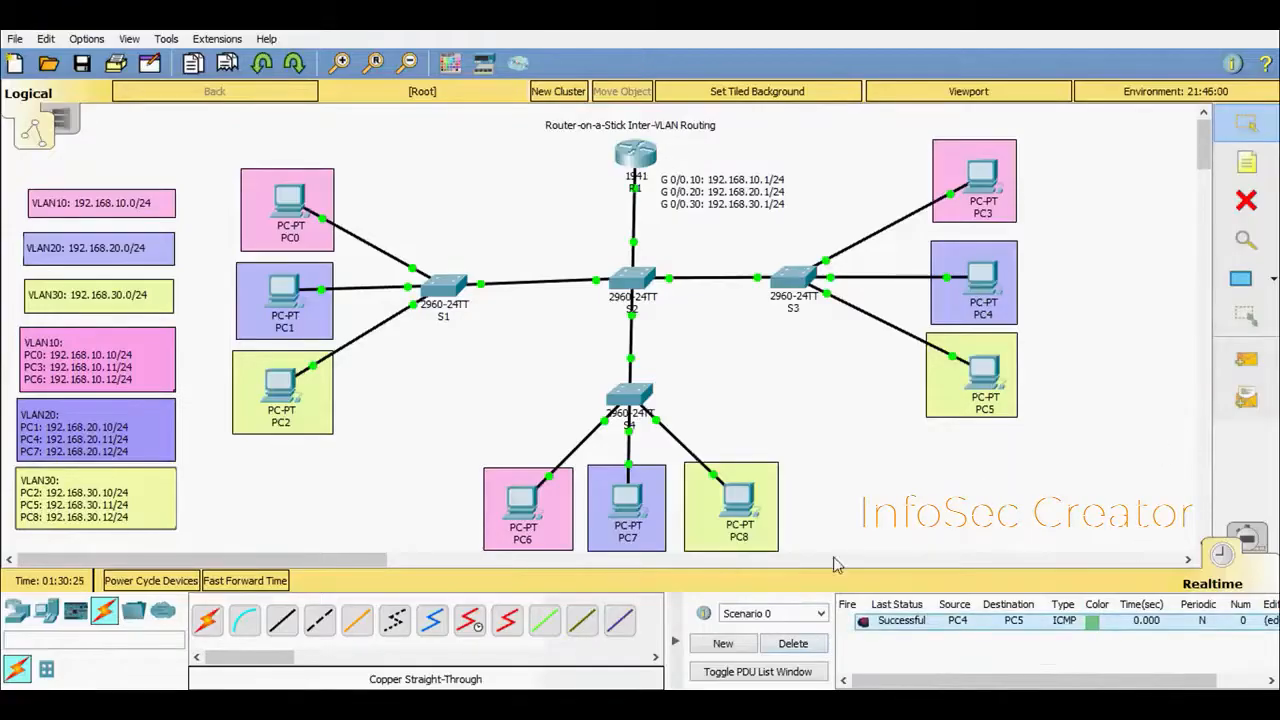
pyautogui.click(805, 643)
# Test routing between VLANs 10 and 30 with a simple PDU from PC3 to PC2, and delete it from the scenario
pyautogui.click(1246, 359)
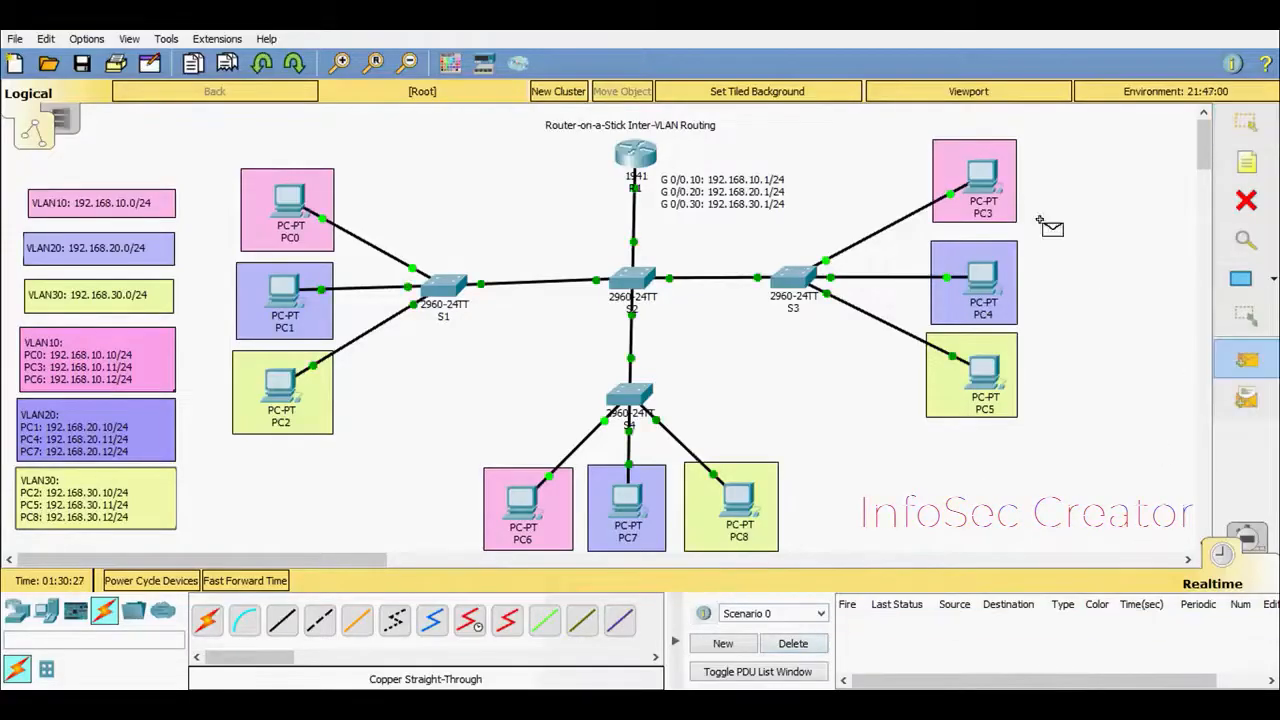
pyautogui.click(985, 180)
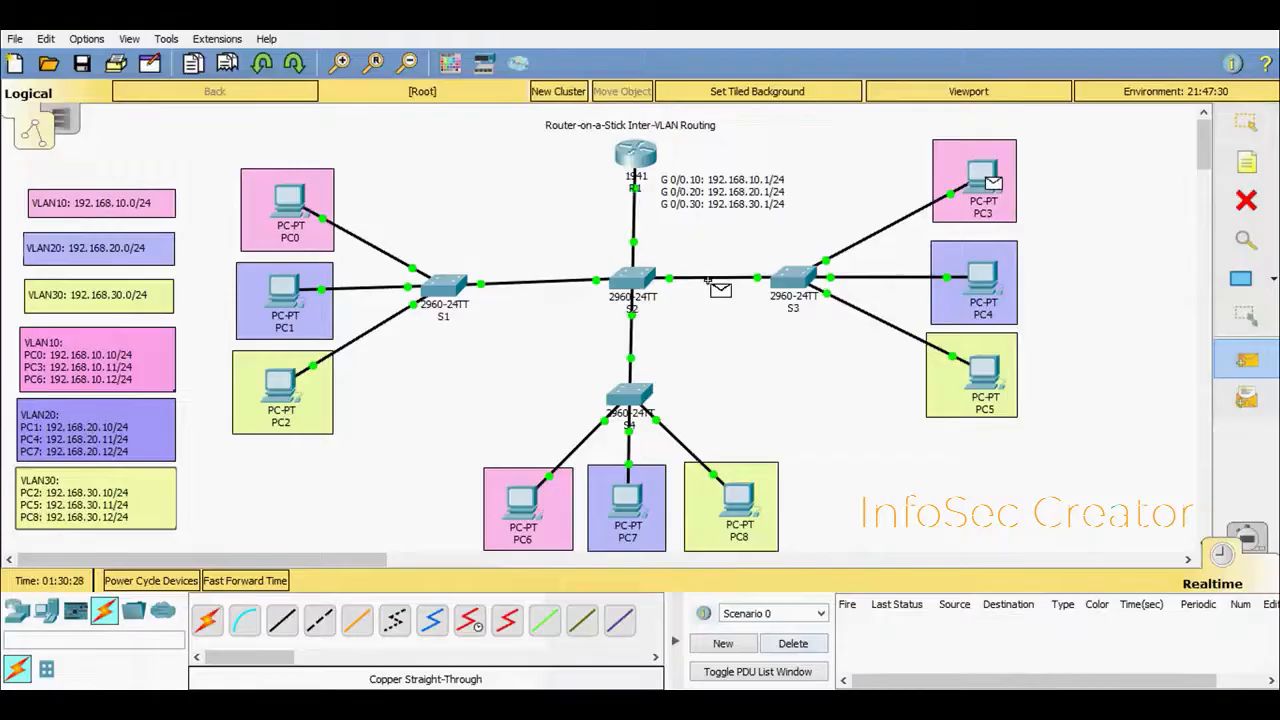
pyautogui.click(286, 390)
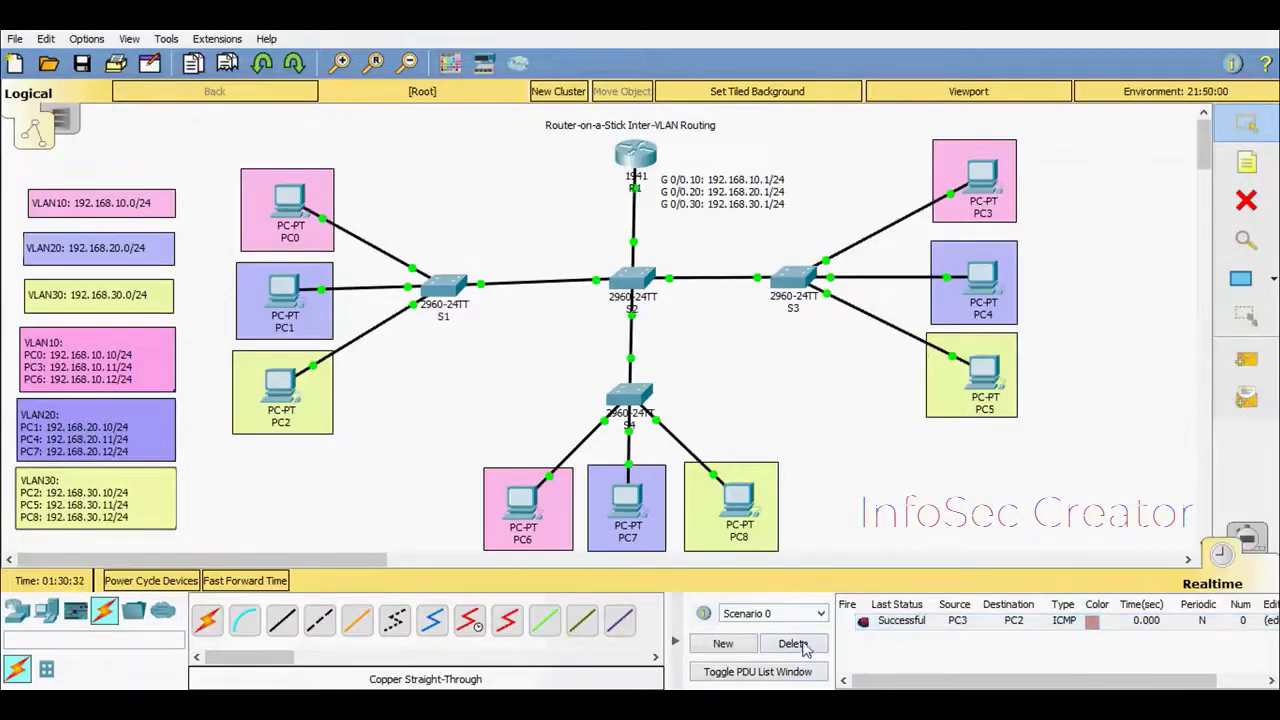
pyautogui.click(793, 644)
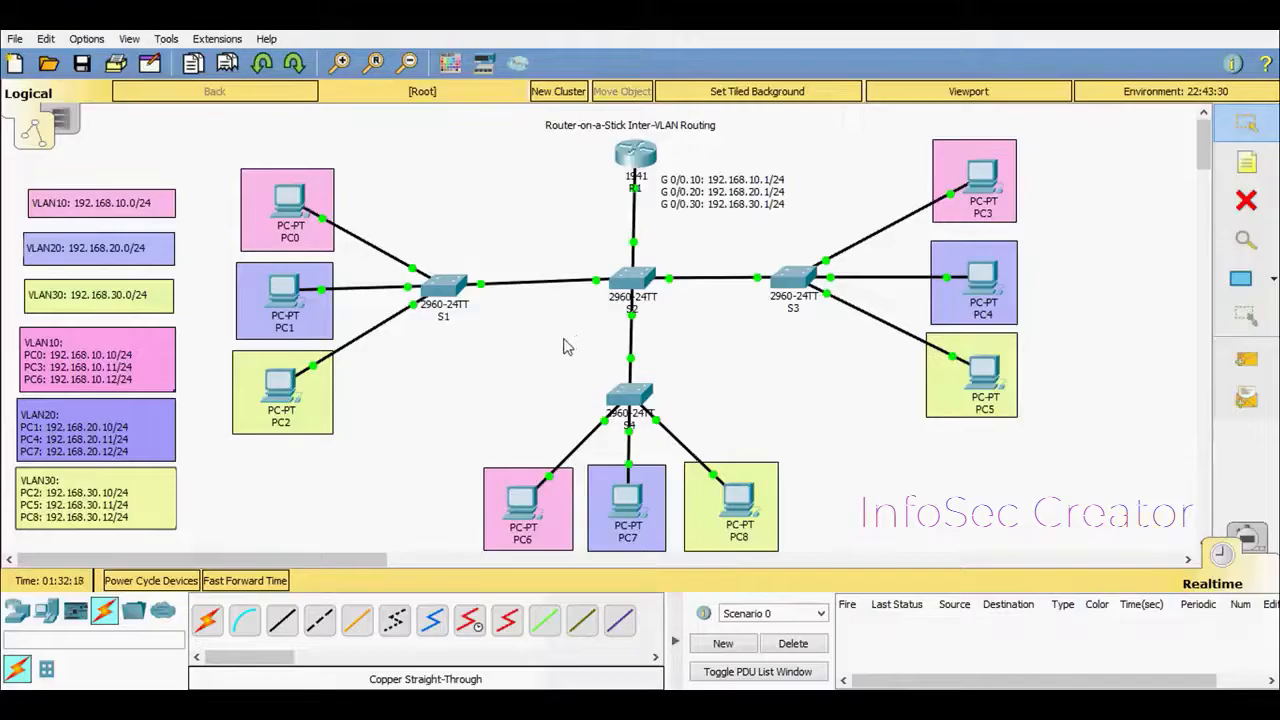
pyautogui.moveTo(570, 287)
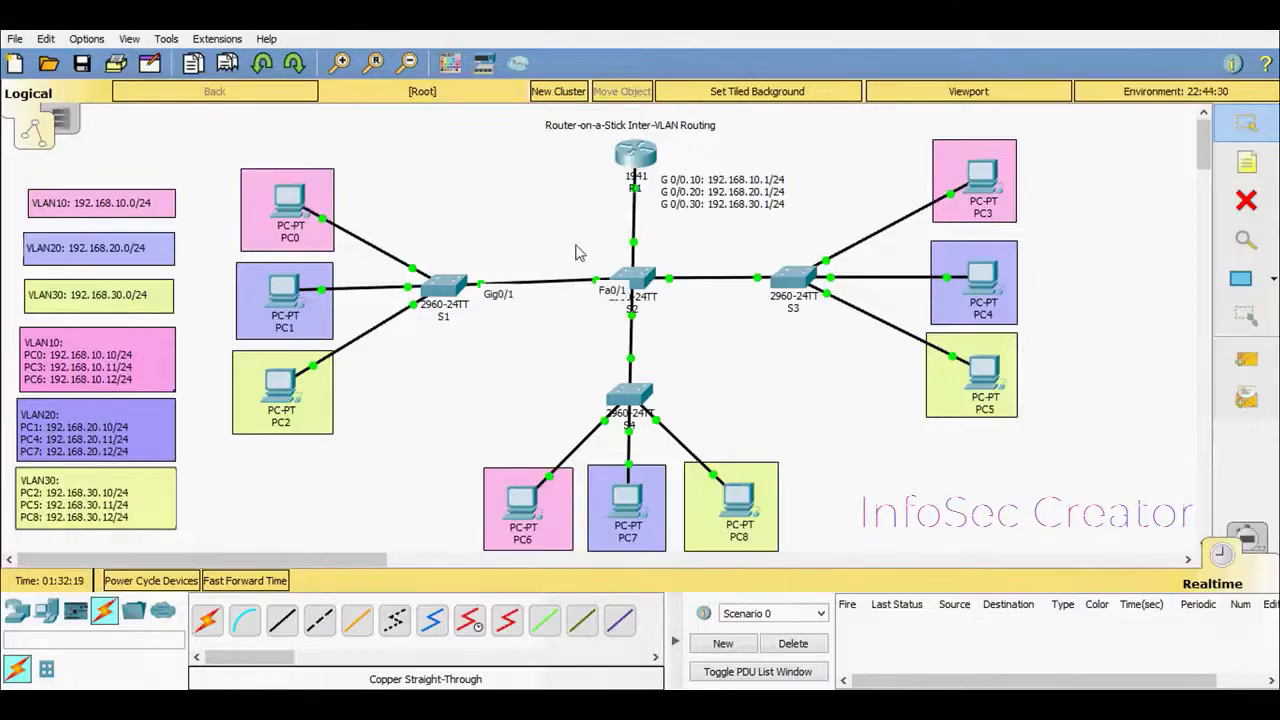